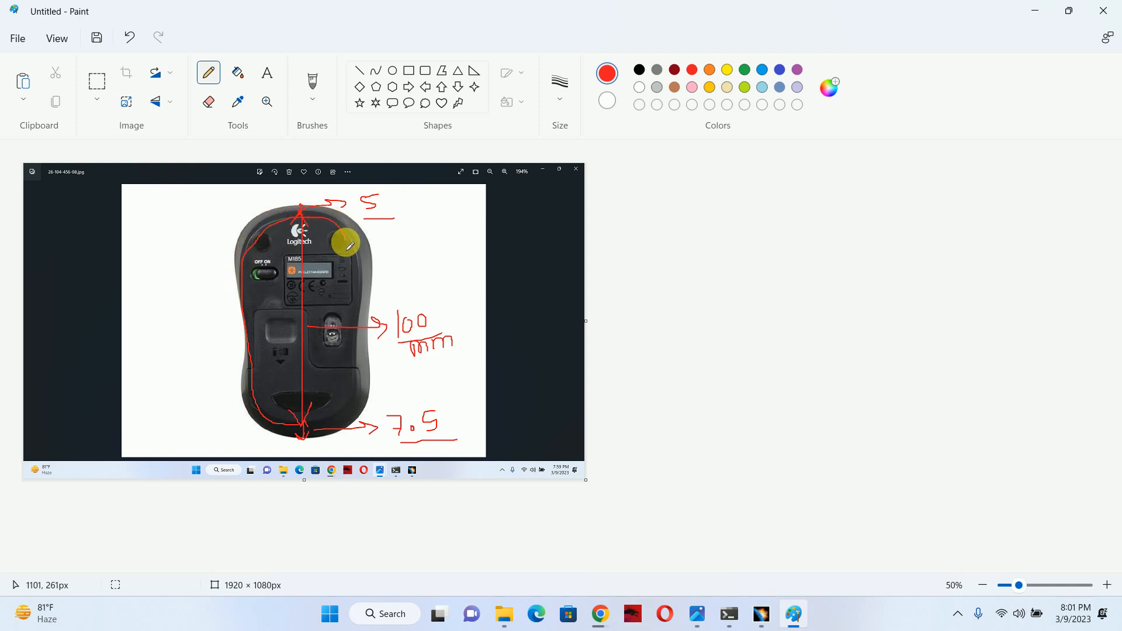
Trace the right half of the mouse outline in red, and undo both outline strokes.
left_click_drag(350, 245, 364, 377)
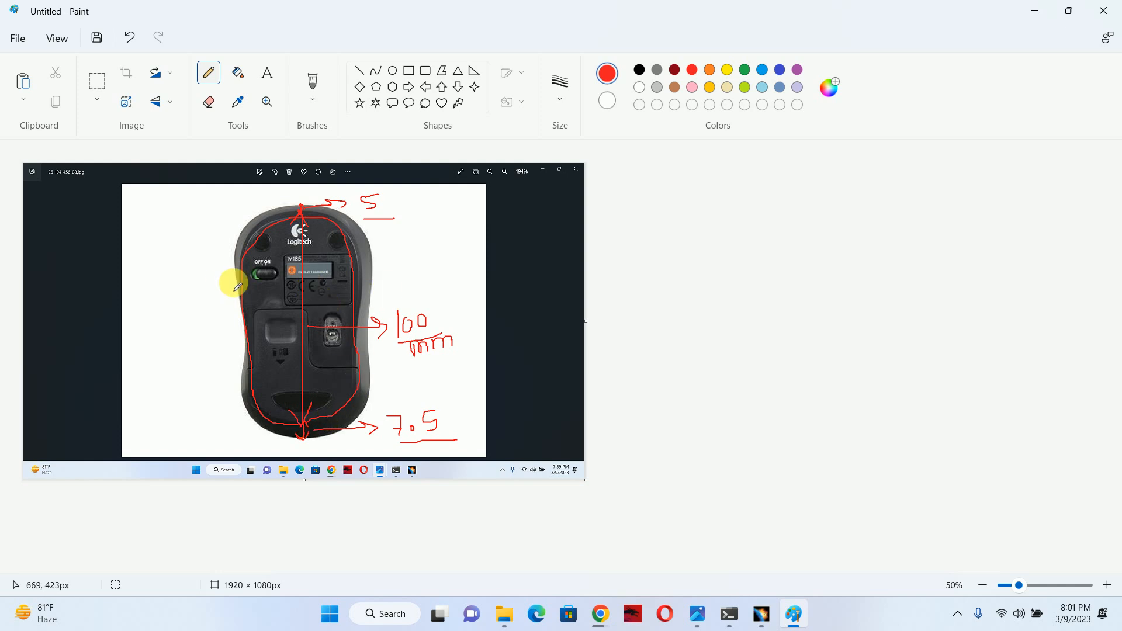
key("ctrl+z")
key("ctrl+z")
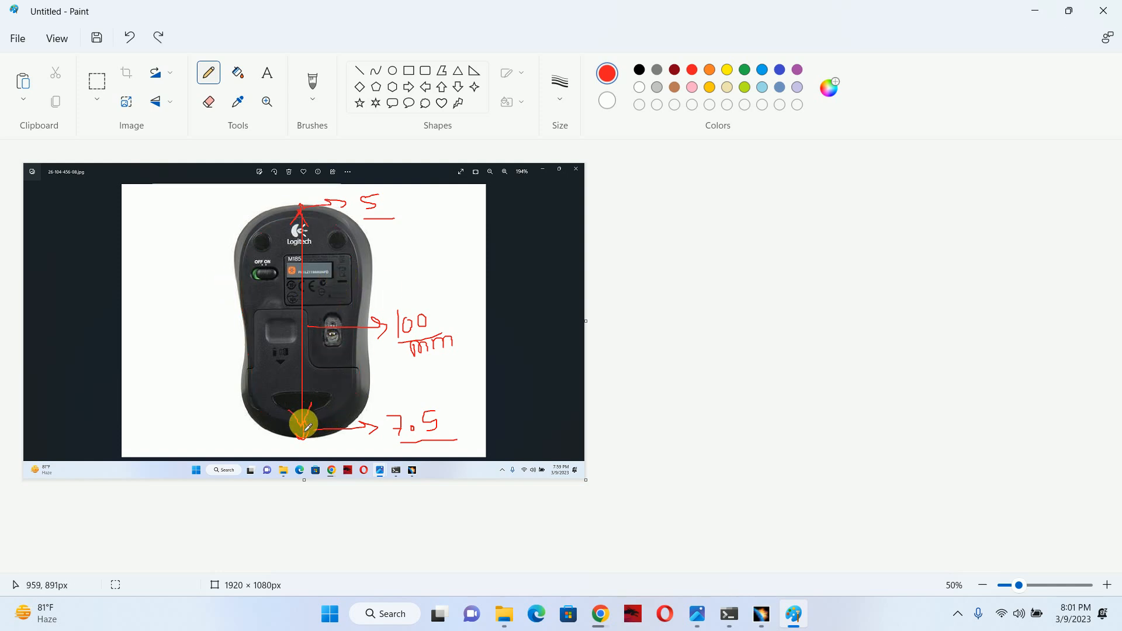
mouse_move(303, 434)
left_mouse_down()
mouse_move(273, 419)
mouse_move(254, 387)
mouse_move(236, 286)
mouse_move(255, 246)
mouse_move(300, 229)
left_mouse_up()
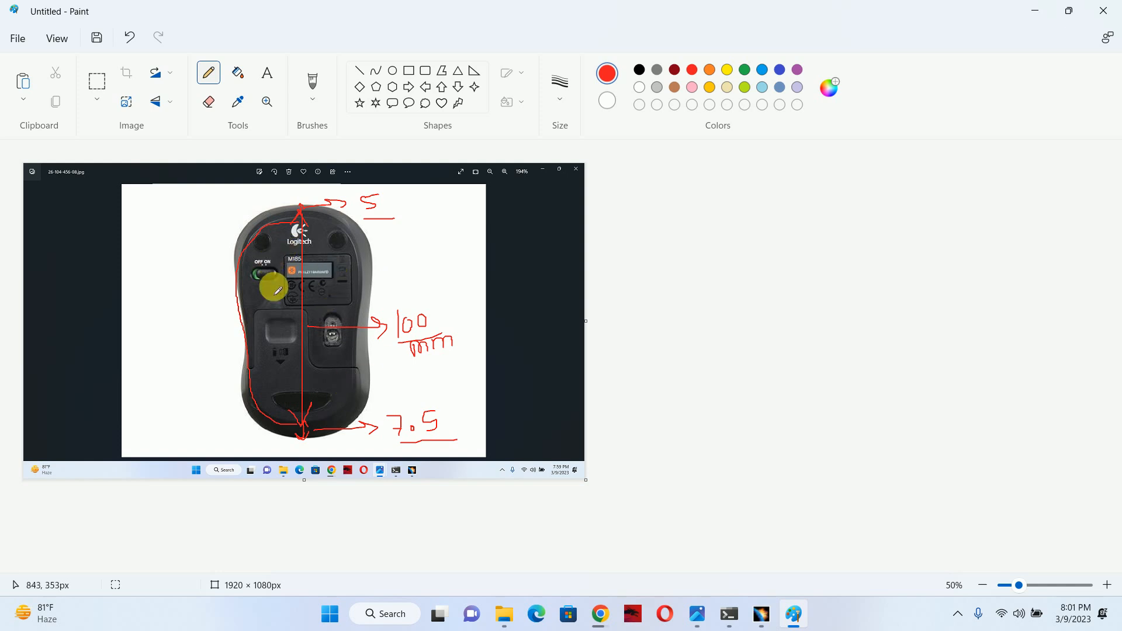
key("ctrl+z")
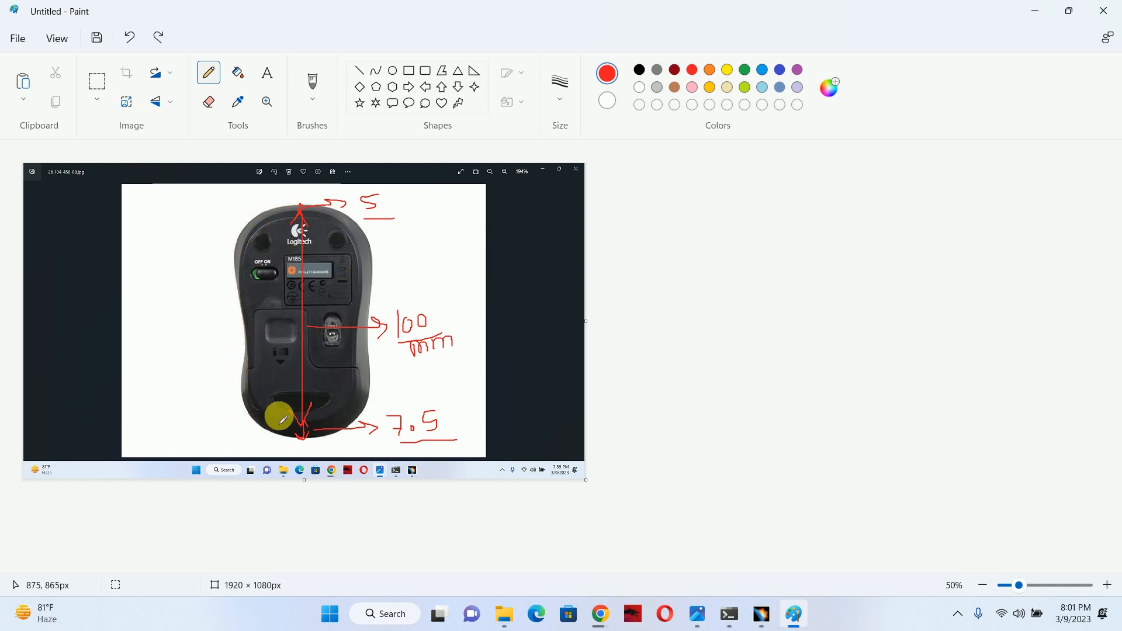
scroll(275, 415, "up", 2, "ctrl")
scroll(369, 430, "down", 2, "ctrl")
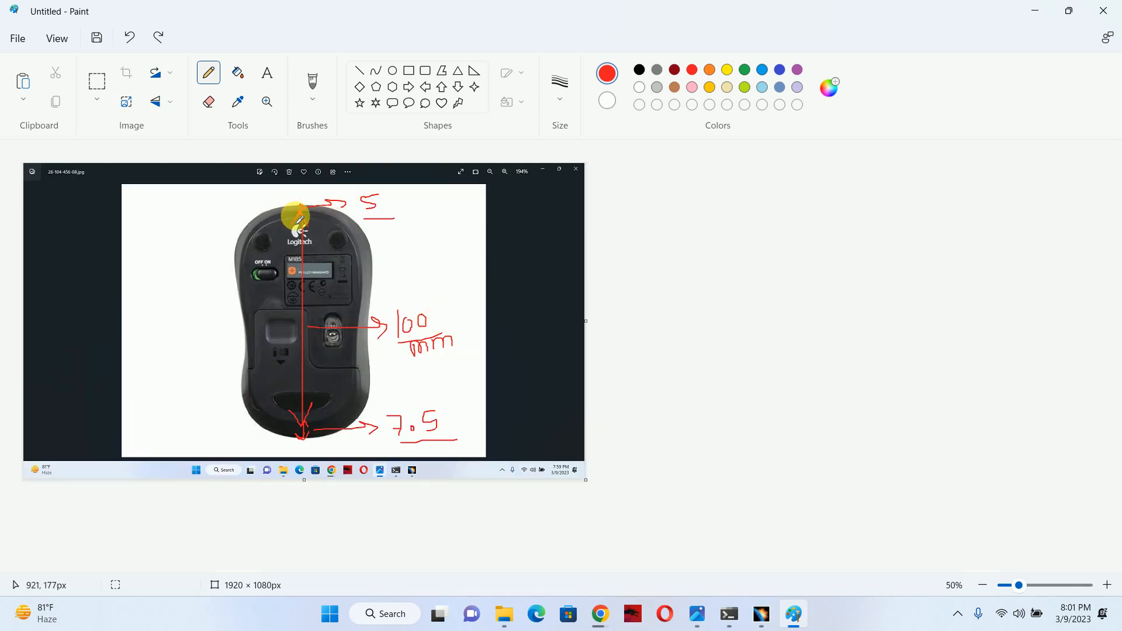
Draw three horizontal double-headed arrows from the centre line to the mouse's left edge, at its upper, middle and lower parts.
mouse_move(301, 244)
left_mouse_down()
mouse_move(255, 247)
mouse_move(250, 257)
left_mouse_up()
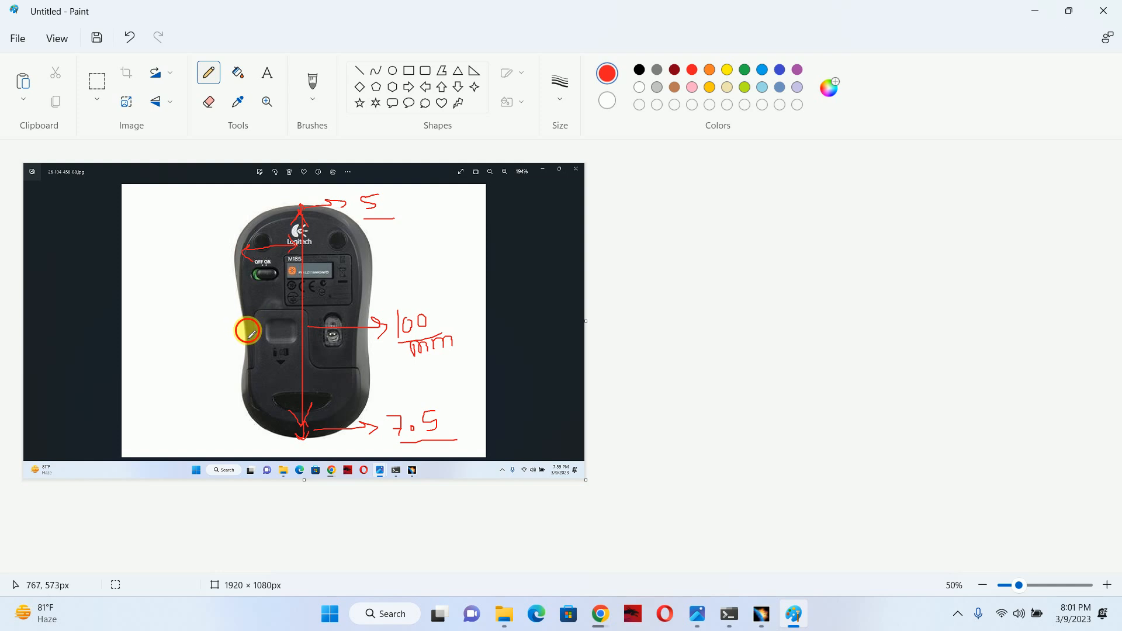
mouse_move(248, 331)
left_mouse_down()
mouse_move(298, 332)
mouse_move(260, 336)
left_mouse_up()
left_click_drag(251, 389, 306, 390)
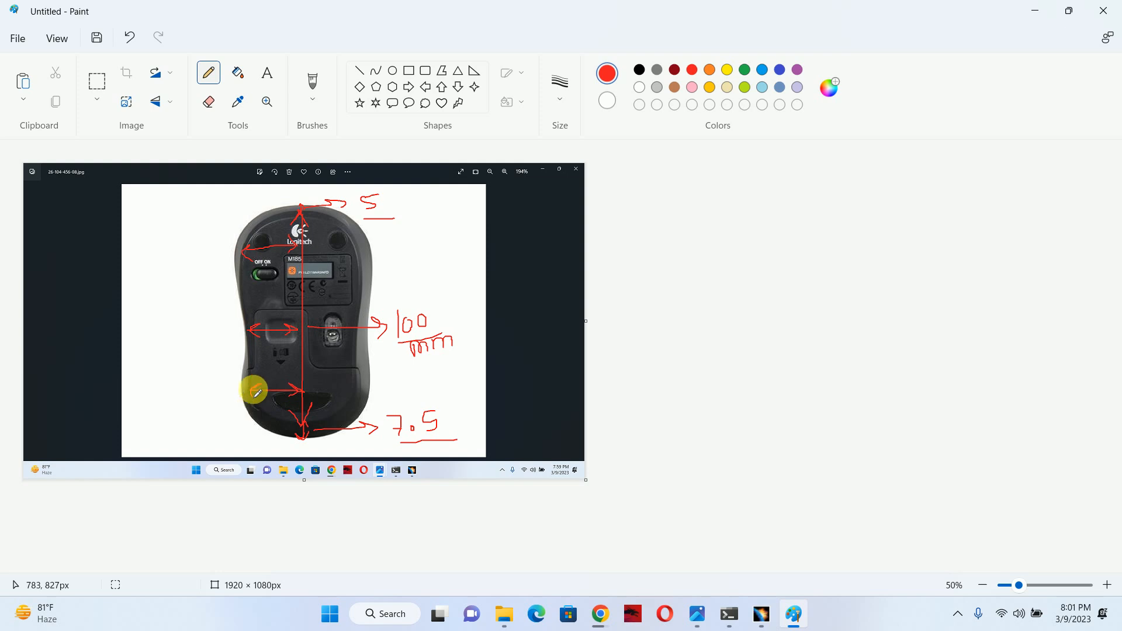
Switch to CATIA, close Product1, and create a new part named Part1 in Wireframe and Surface Design with hybrid design enabled.
left_click(762, 623)
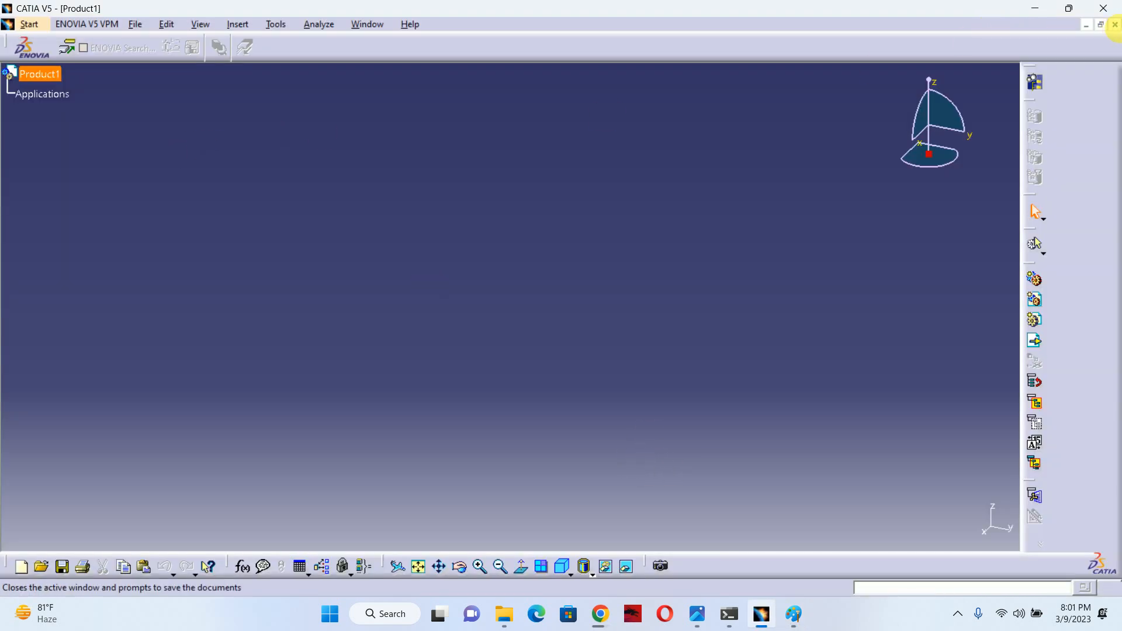
left_click(1114, 24)
left_click(17, 24)
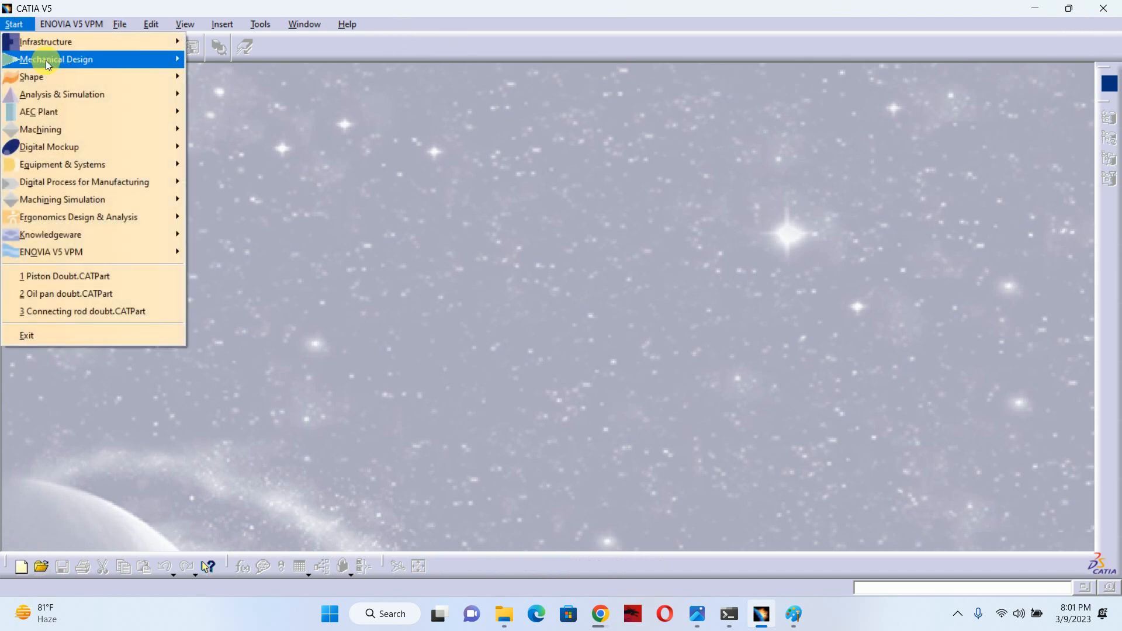
mouse_move(50, 59)
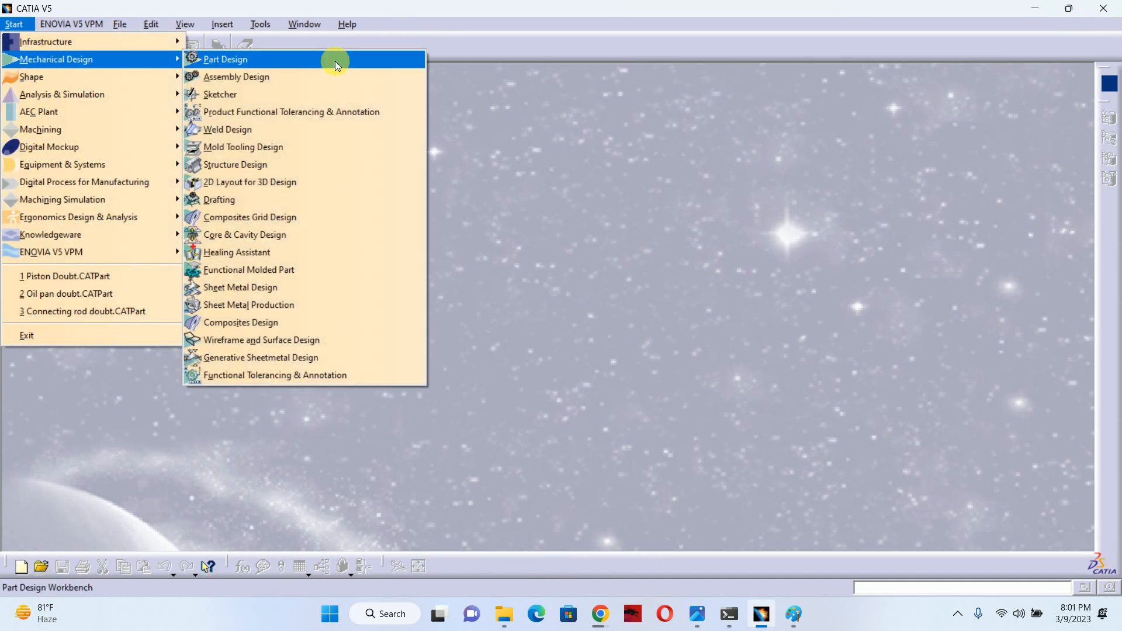
left_click(261, 339)
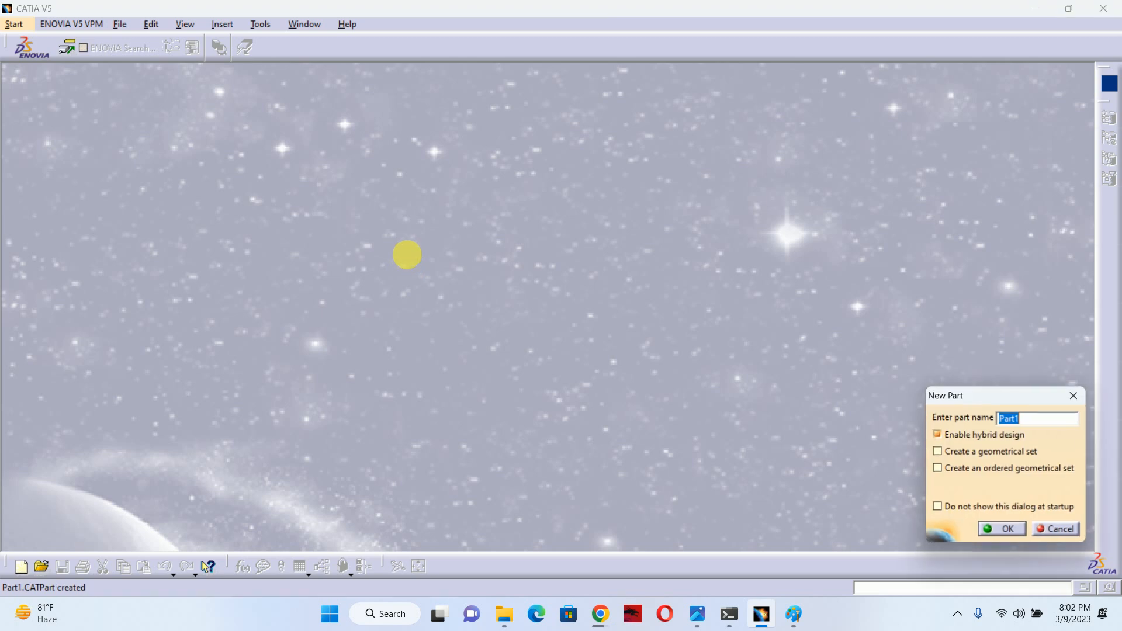
left_click(986, 531)
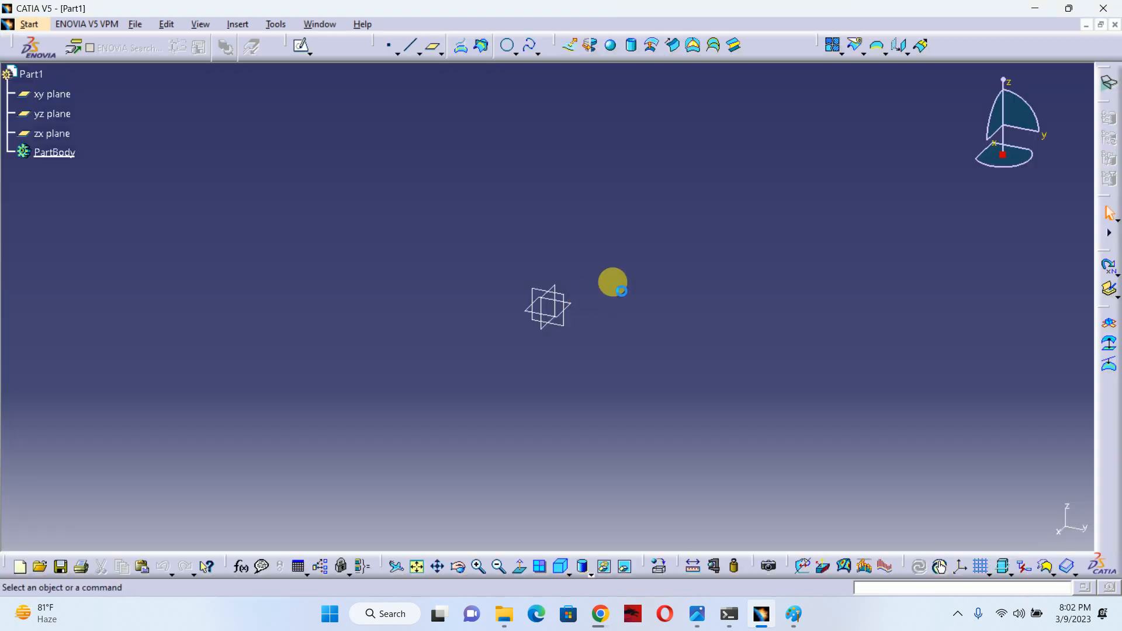
Start a sketch on the xy plane and draw a vertical axis about 82 mm long upward from the origin.
left_click(570, 305)
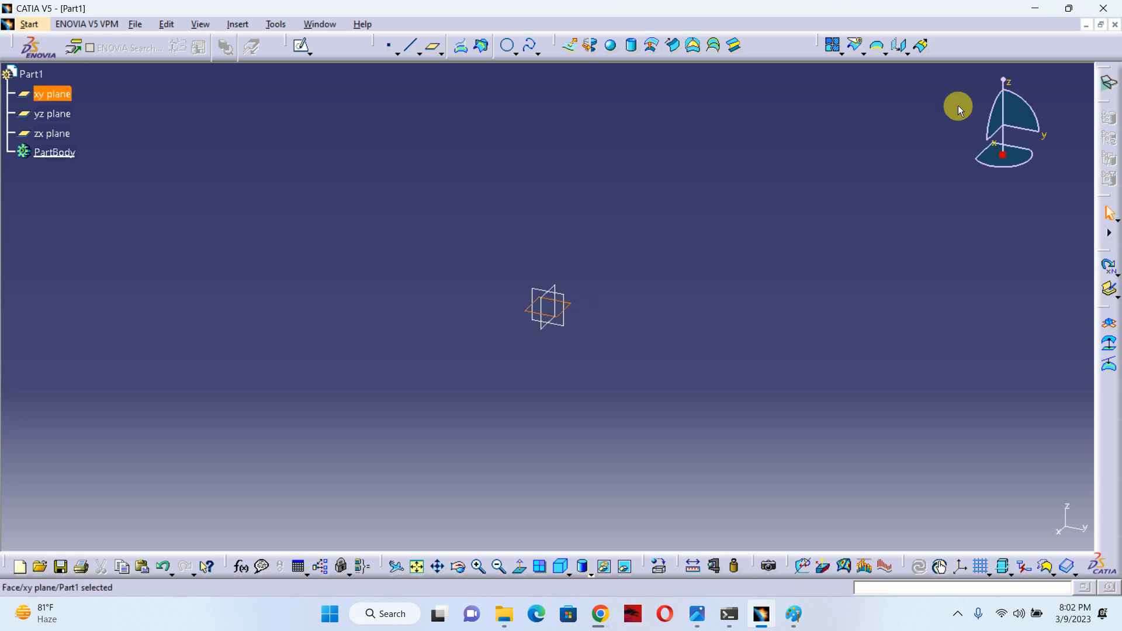
left_click(302, 45)
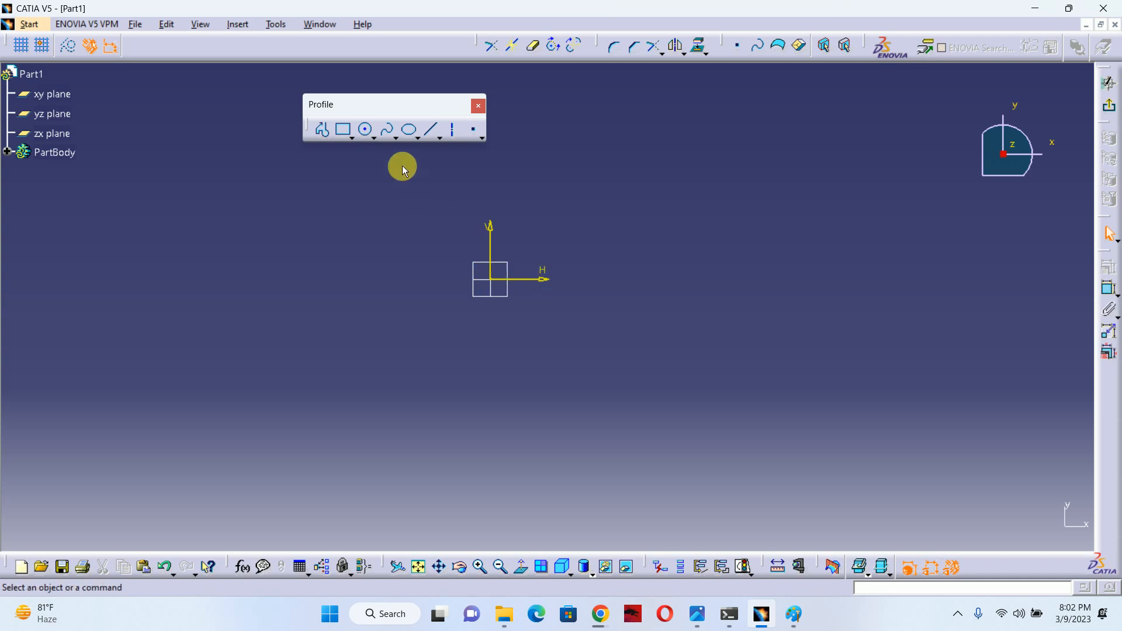
left_click(386, 129)
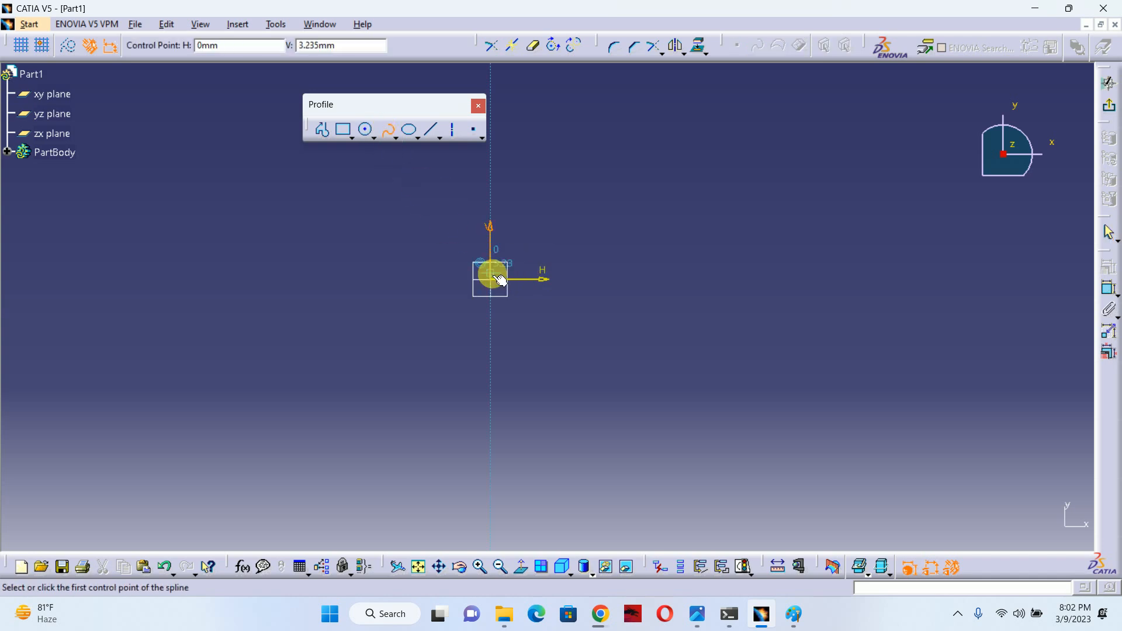
middle_click_drag(493, 280, 505, 348)
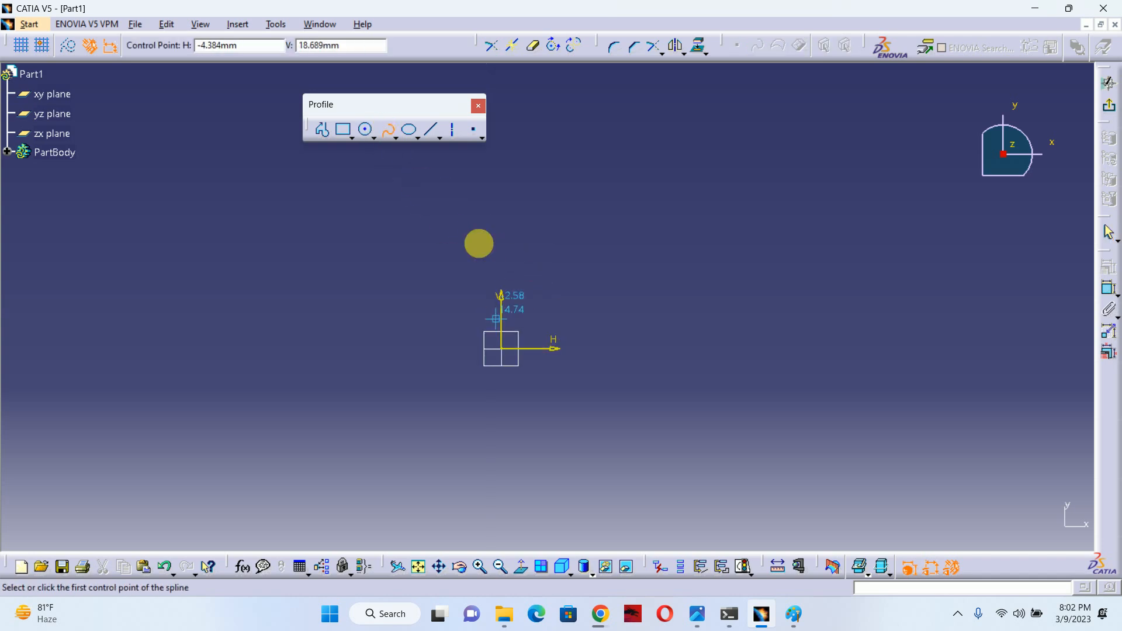
left_click(453, 133)
left_click(502, 348)
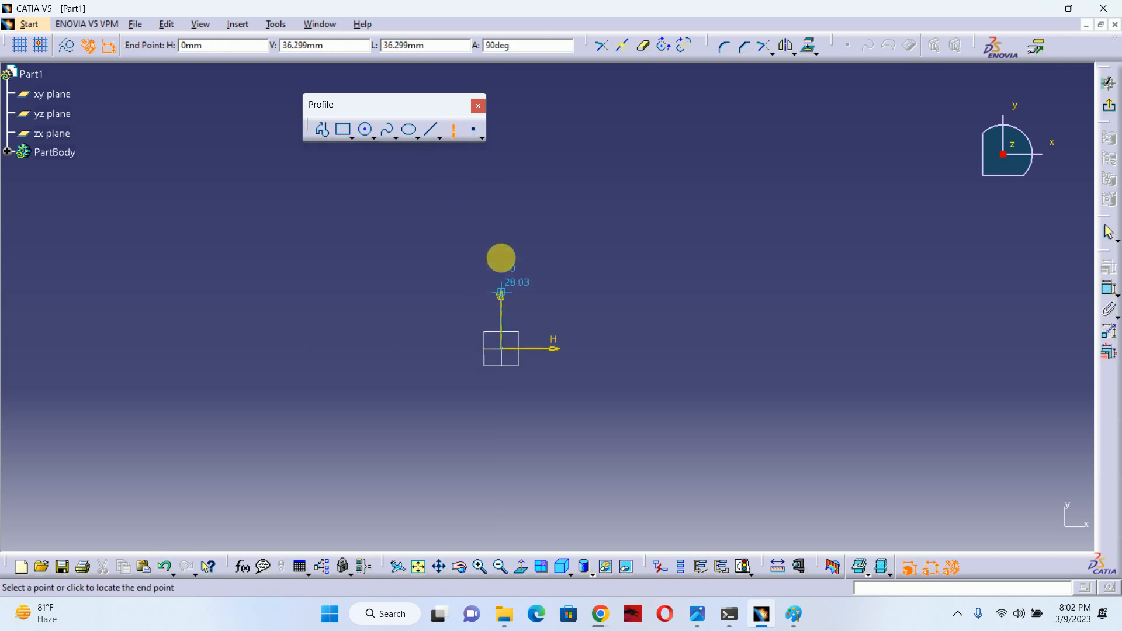
left_click(501, 182)
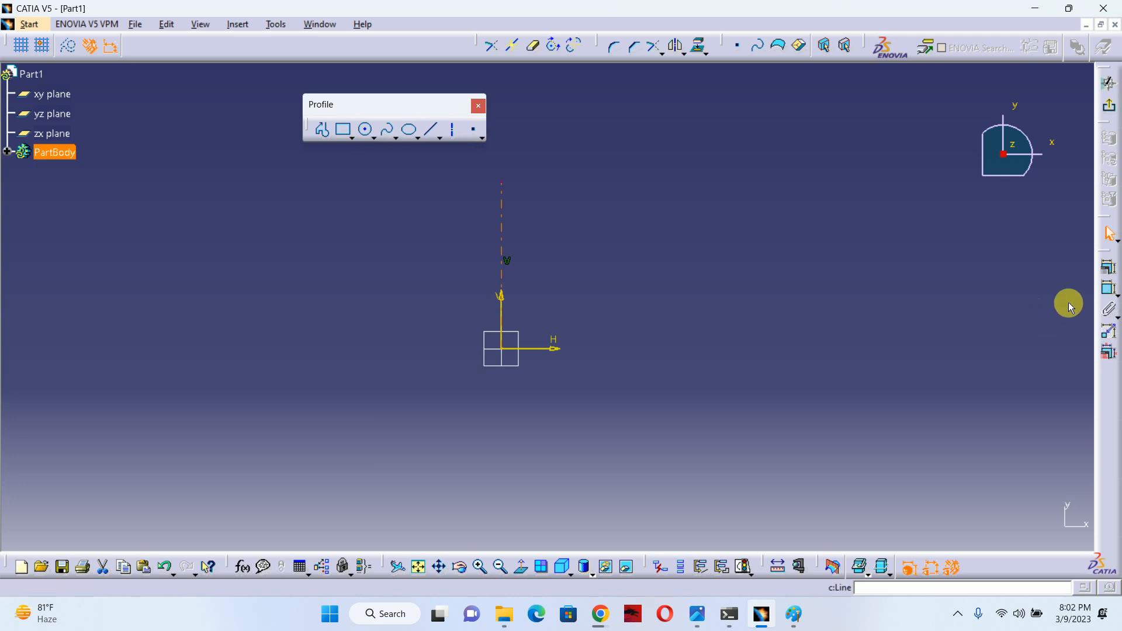
Dimension the vertical axis and set its length to 100 mm.
left_click(1108, 289)
left_click(703, 266)
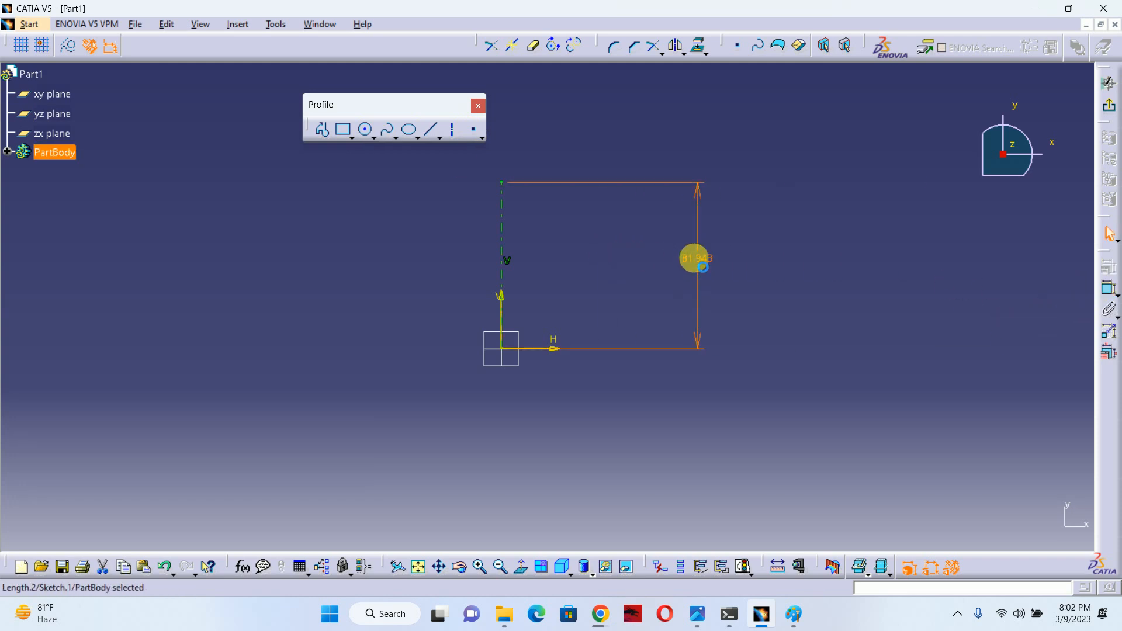
double_click(697, 259)
type("100")
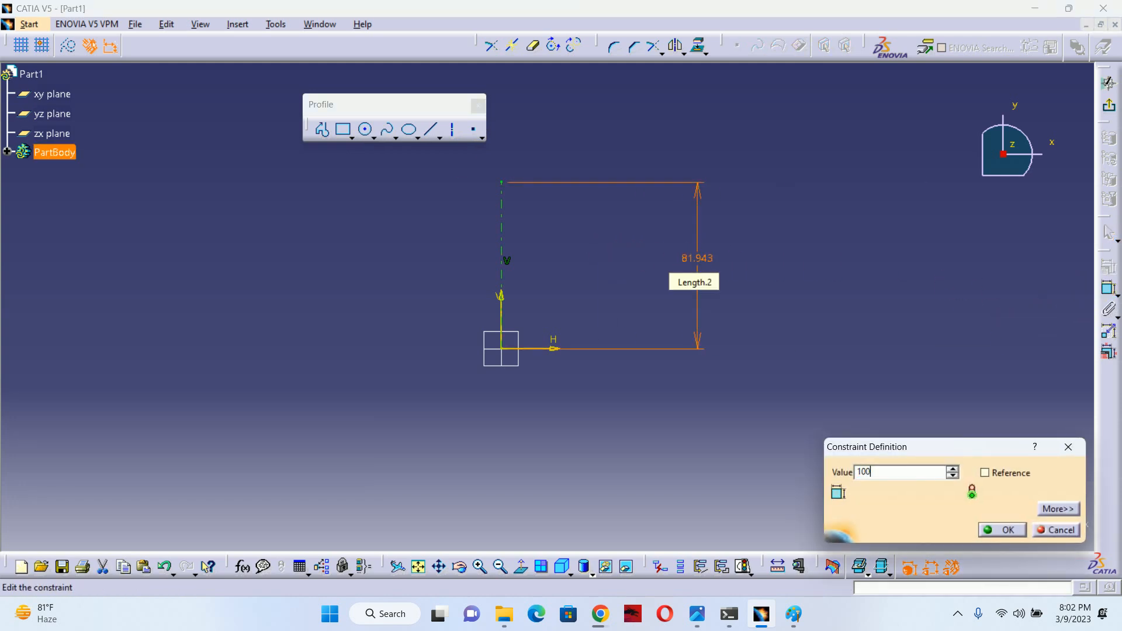
key("Return")
Draw a short vertical axis upward from the 100 mm axis's upper end and dimension it to 5 mm.
middle_click_drag(618, 238, 631, 336)
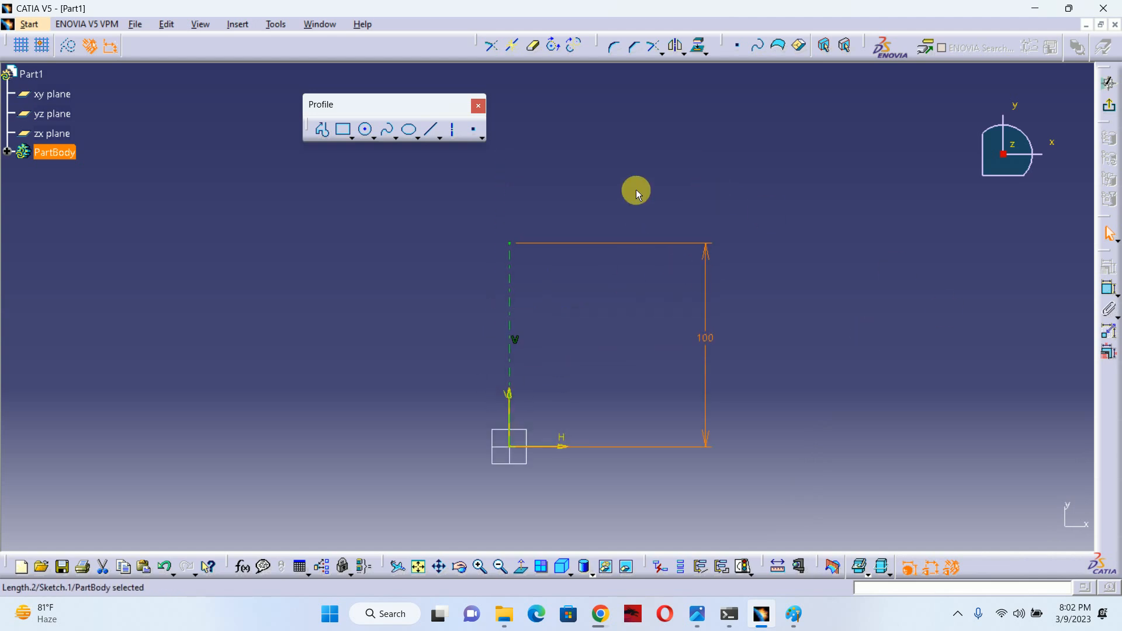
left_click(454, 128)
left_click(509, 240)
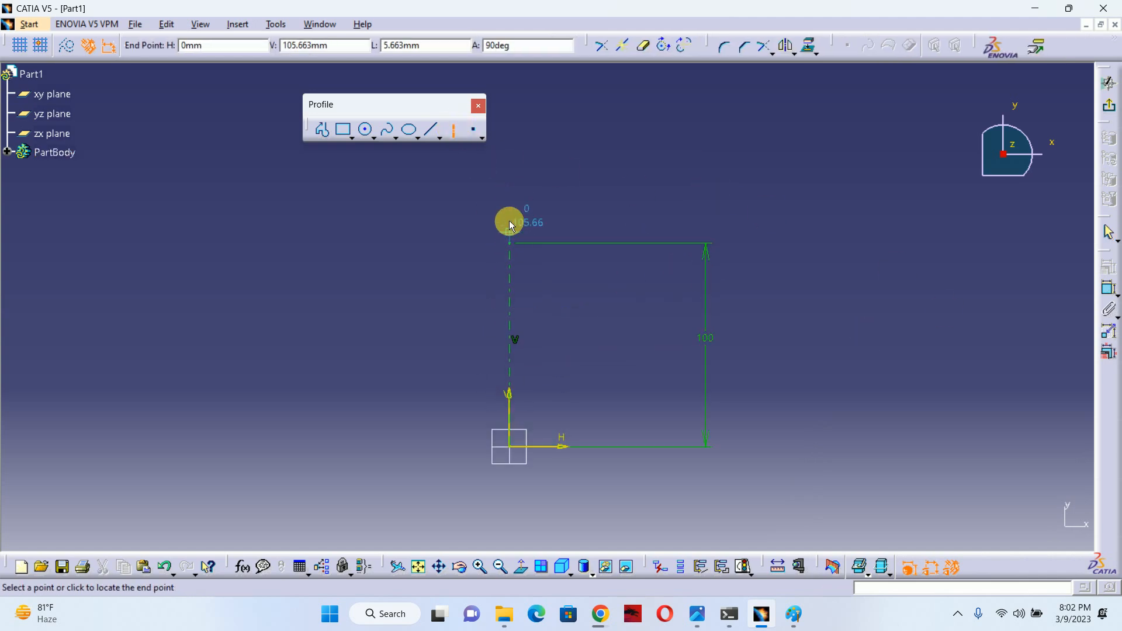
left_click(509, 213)
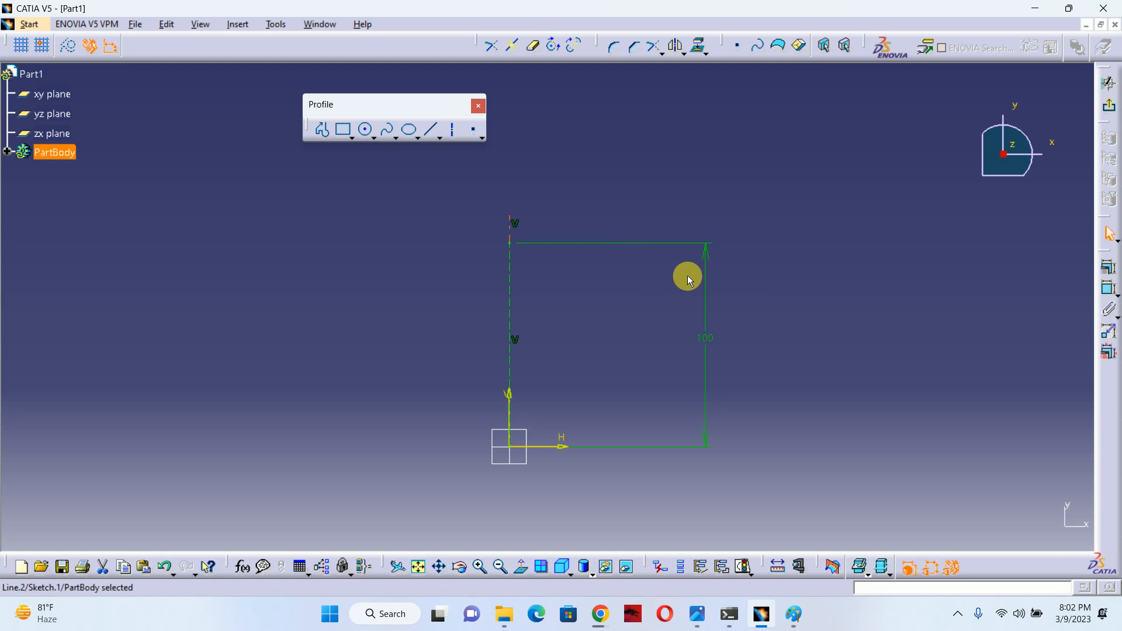
left_click(1109, 287)
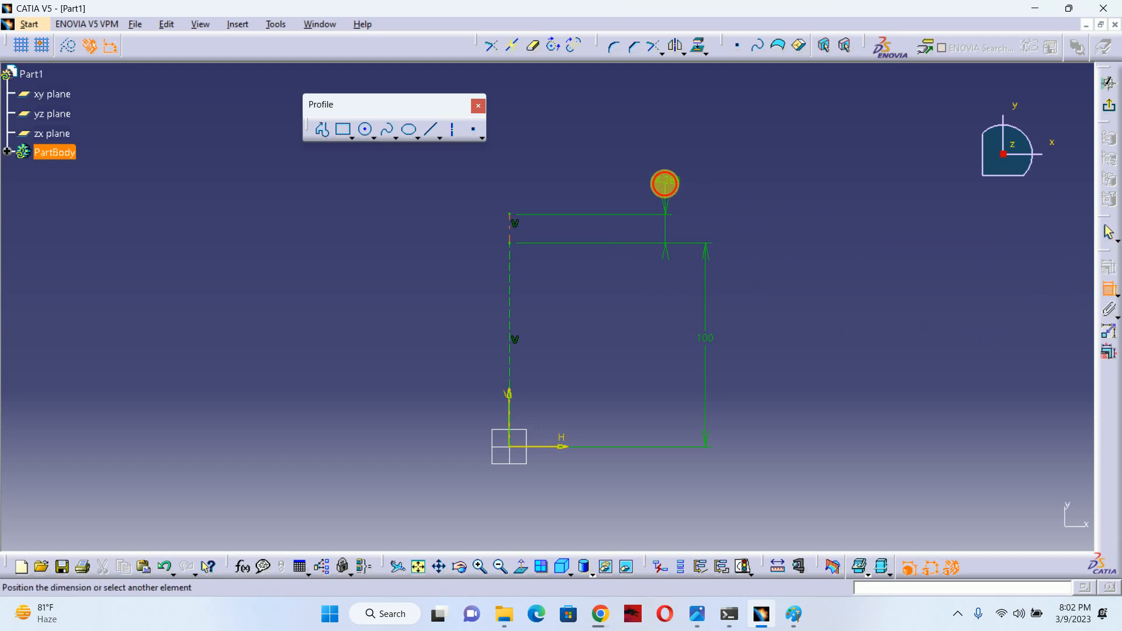
left_click(664, 184)
double_click(674, 178)
type("5")
key("Return")
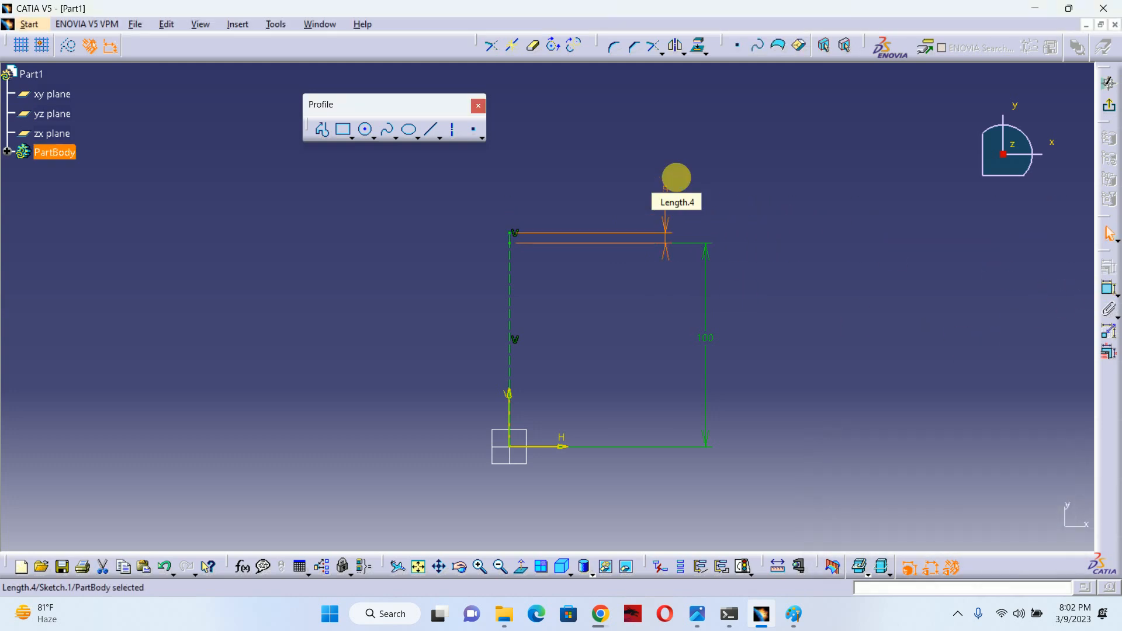
Draw a short vertical axis downward from the origin and dimension it to 7.5 mm.
left_click(453, 130)
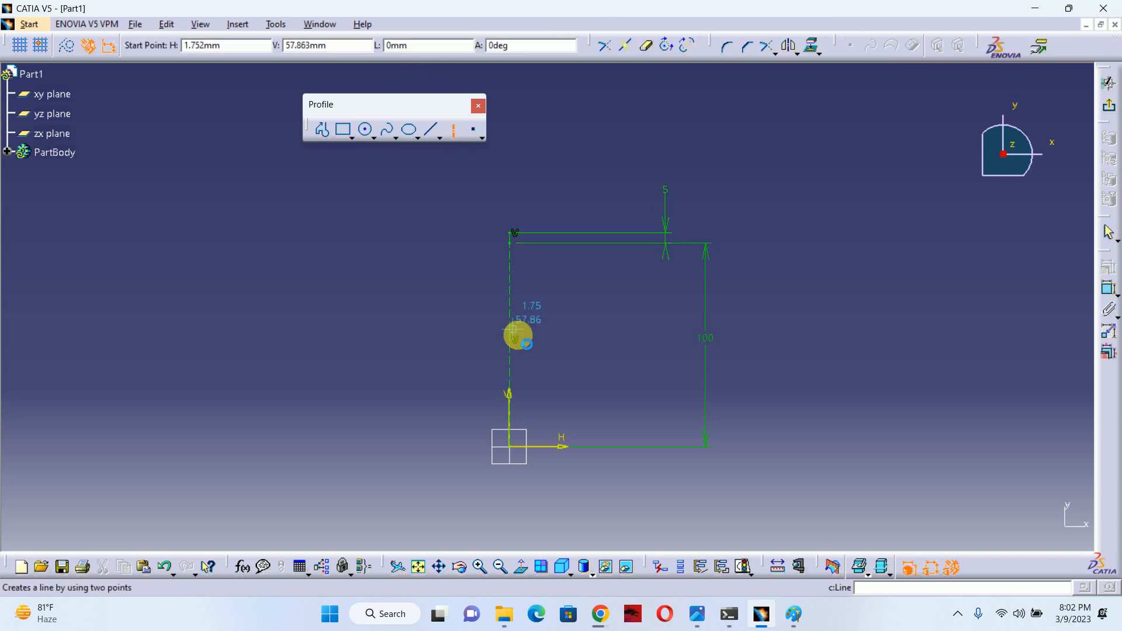
middle_click_drag(518, 336, 494, 292)
left_click(491, 351)
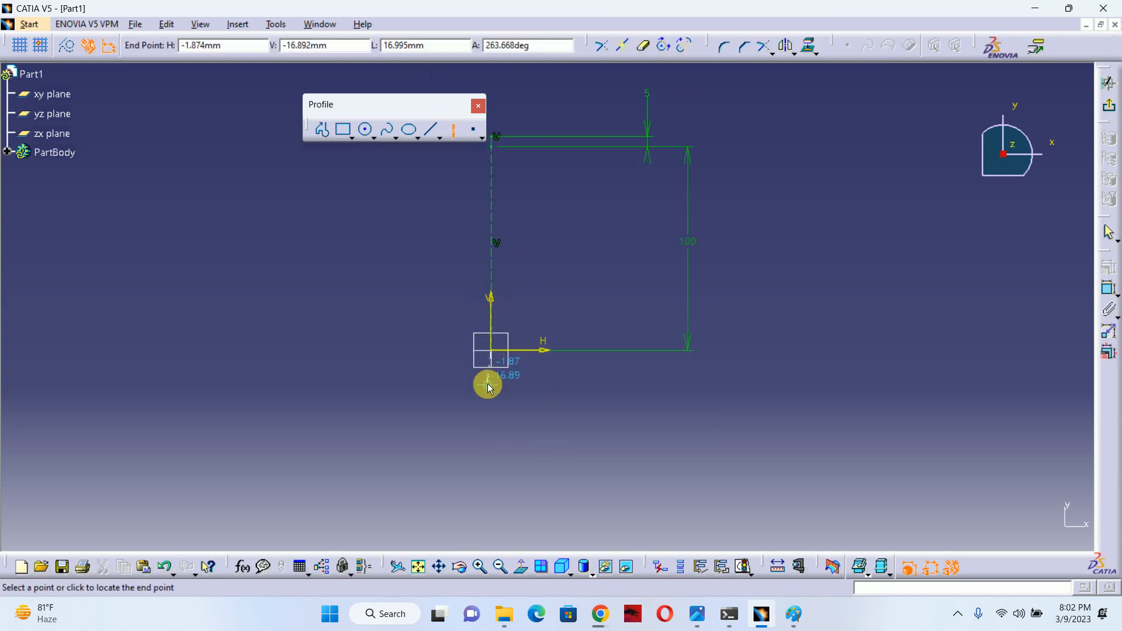
left_click(491, 390)
left_click(1108, 290)
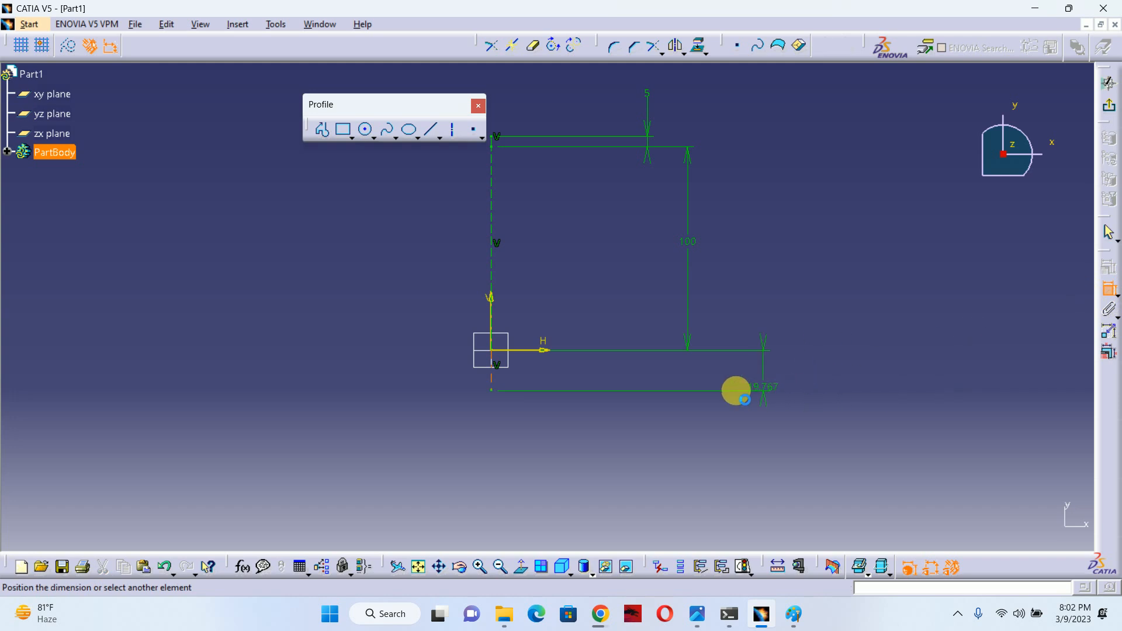
left_click(693, 382)
double_click(688, 378)
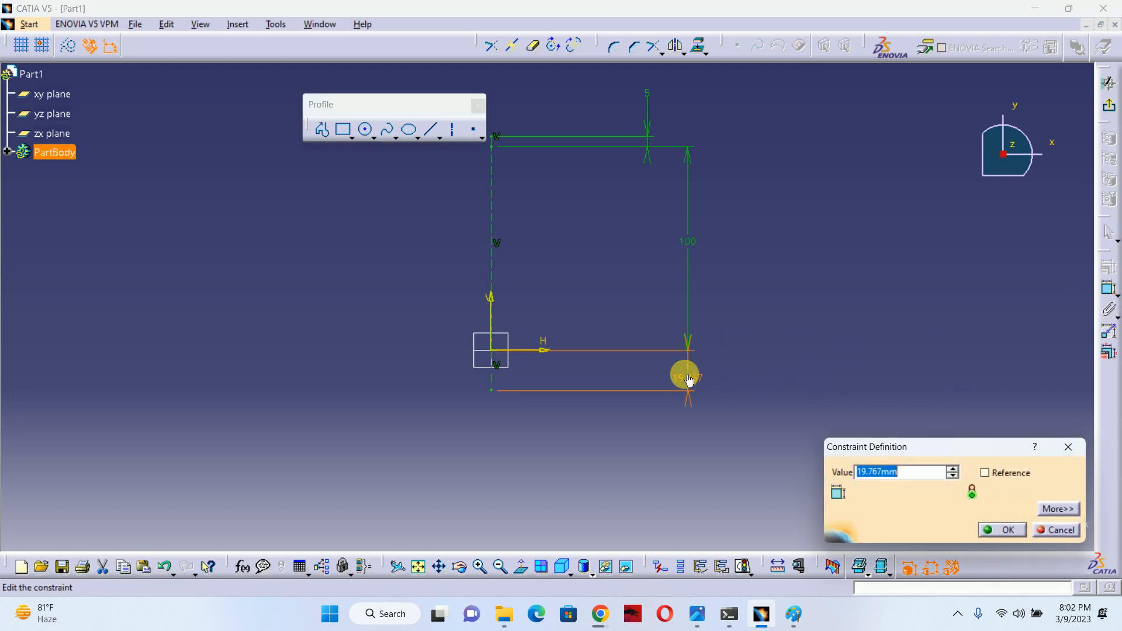
type("7.5")
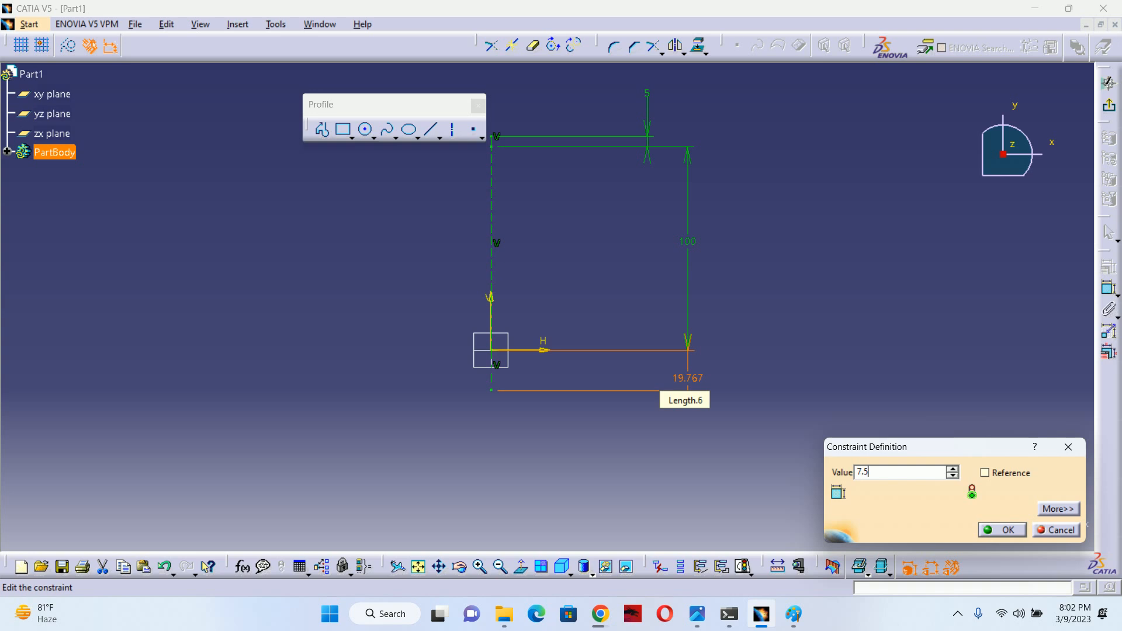
left_click(685, 377)
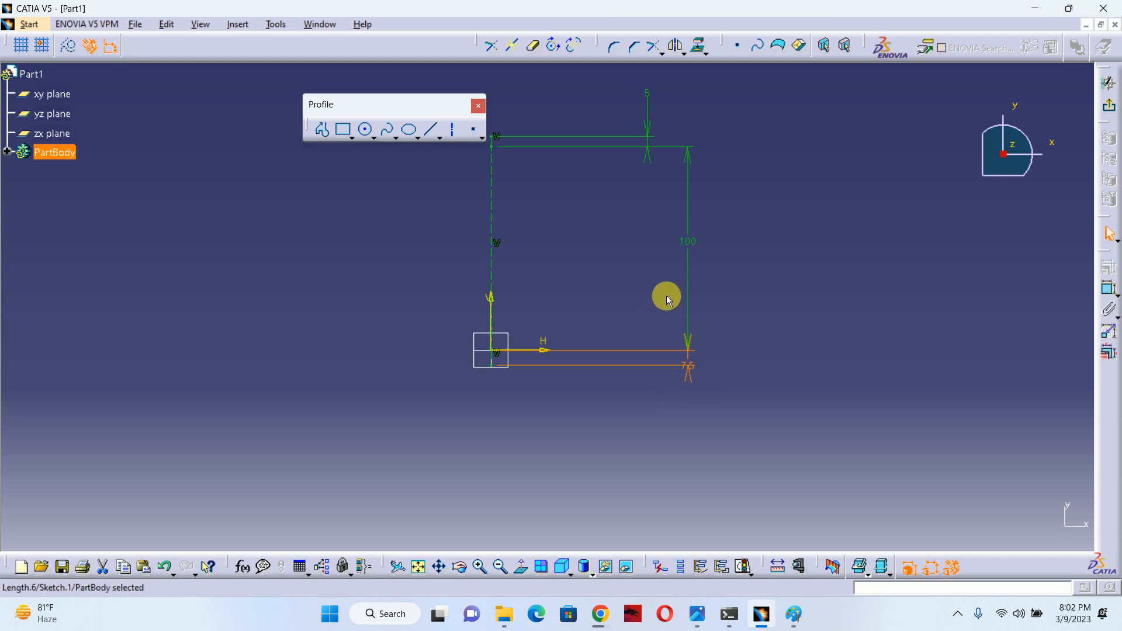
Draw a spline from the 100 mm axis's upper end through three control points on its left side to the origin.
mouse_move(666, 295)
middle_mouse_down()
mouse_move(571, 288)
mouse_move(594, 321)
mouse_move(416, 159)
middle_mouse_up()
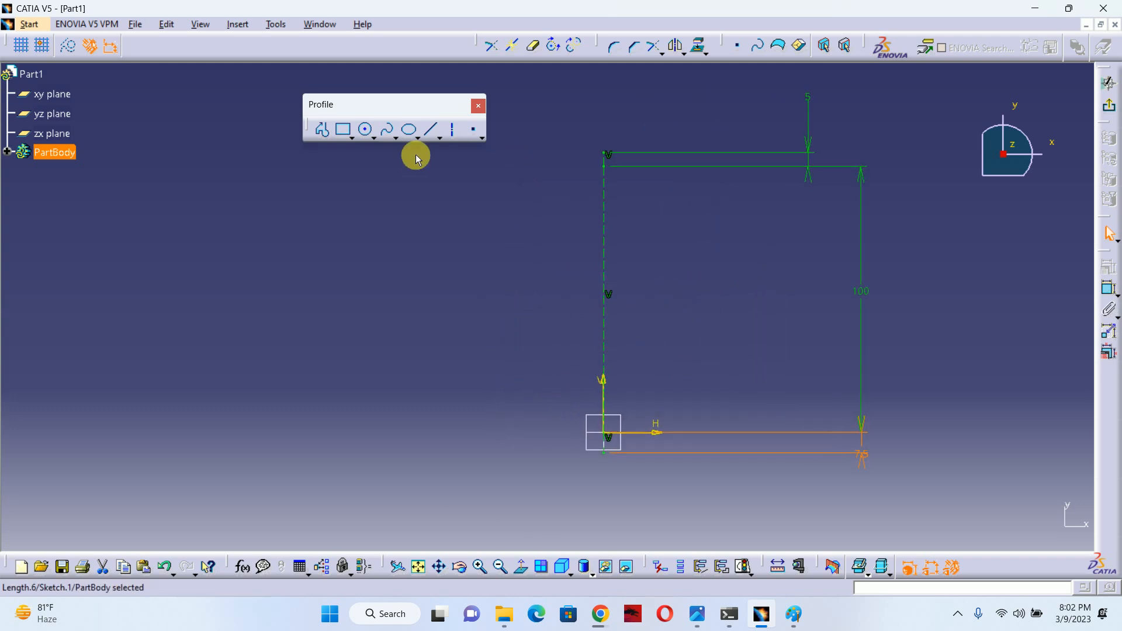
left_click(390, 131)
left_click(603, 166)
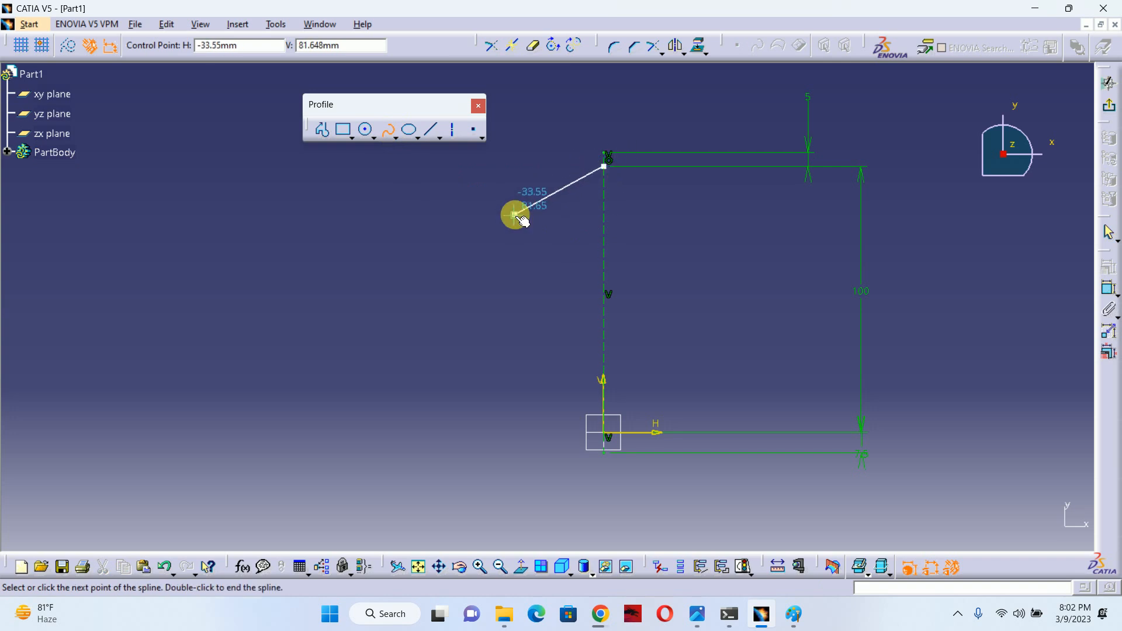
left_click(516, 210)
left_click(539, 311)
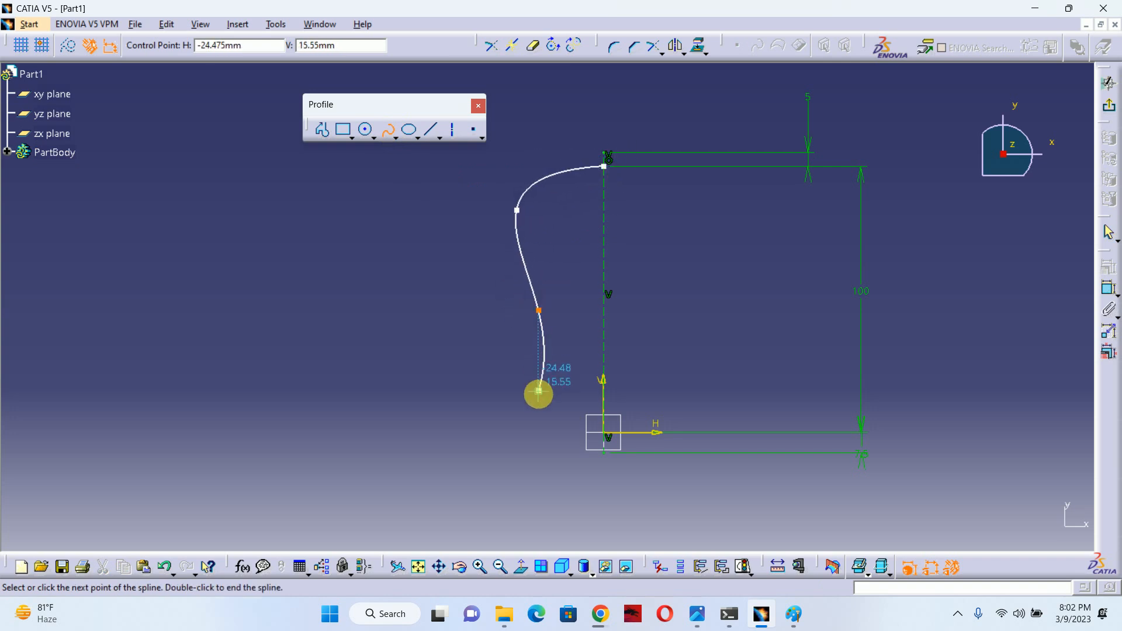
left_click(544, 401)
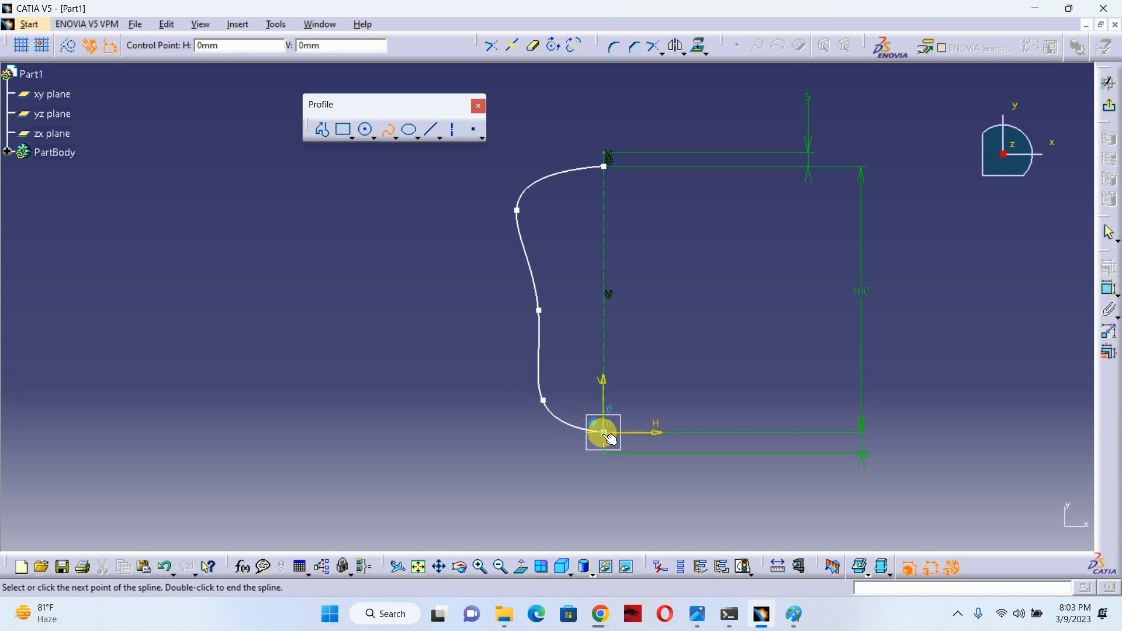
left_click(605, 433)
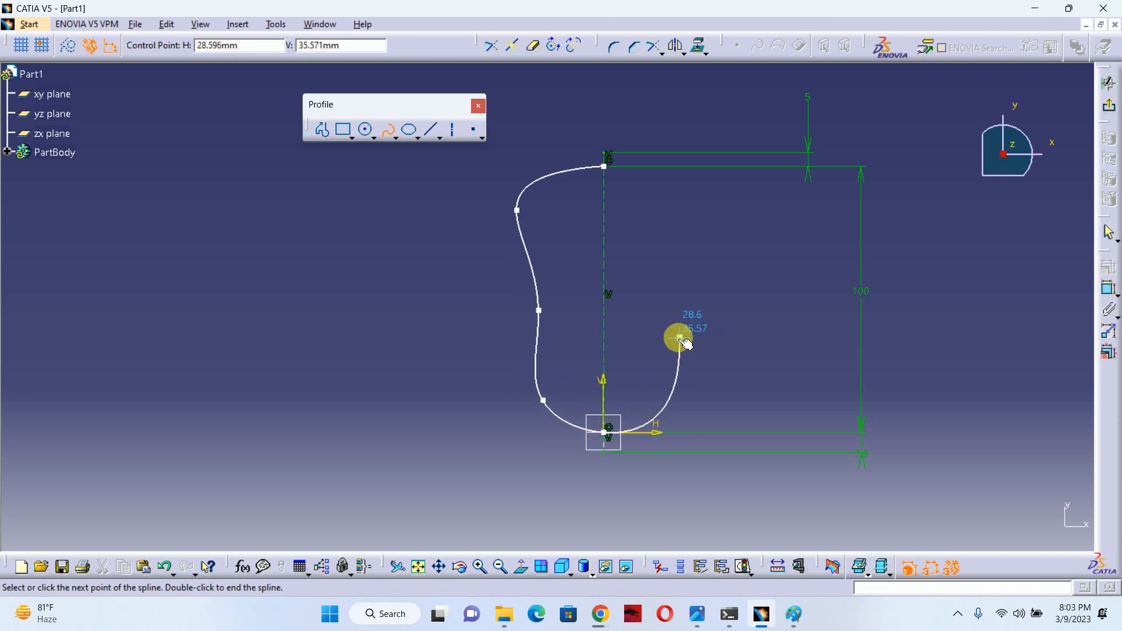
key("Escape")
left_click(626, 270)
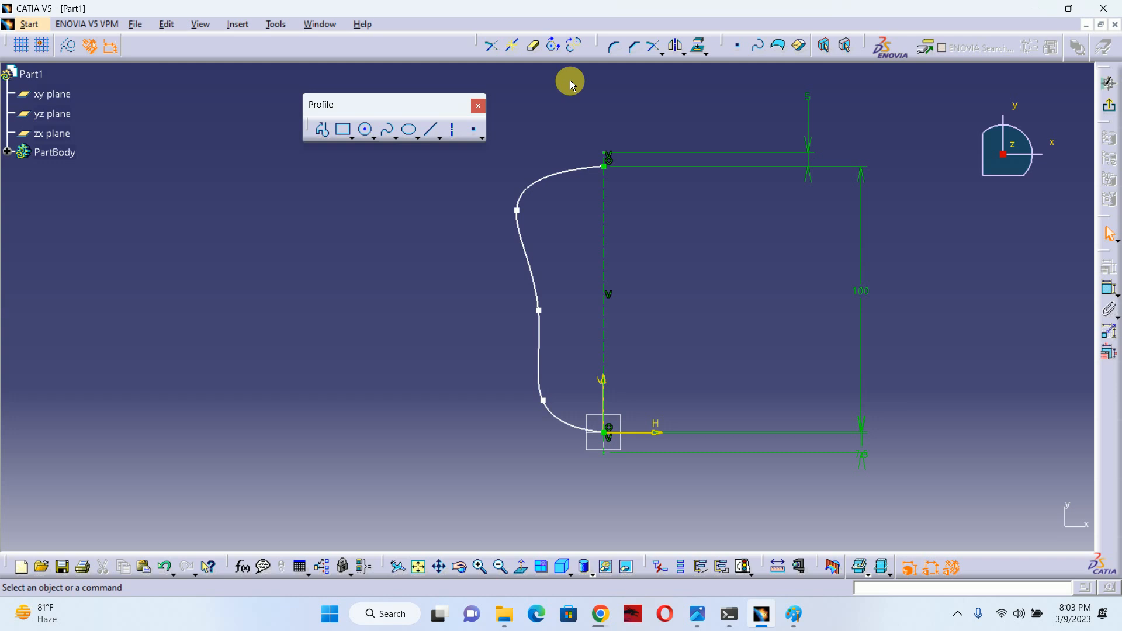
Draw two short horizontal axes to the right of the vertical axis, level with the spline's upper and lower ends.
left_click(453, 129)
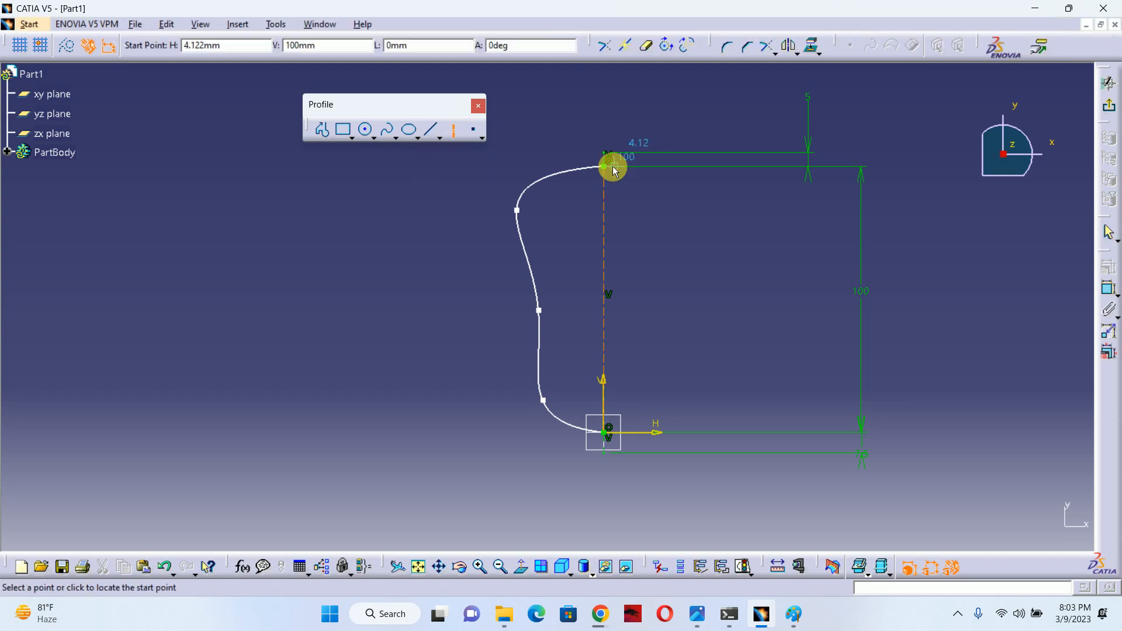
left_click(611, 167)
left_click(680, 167)
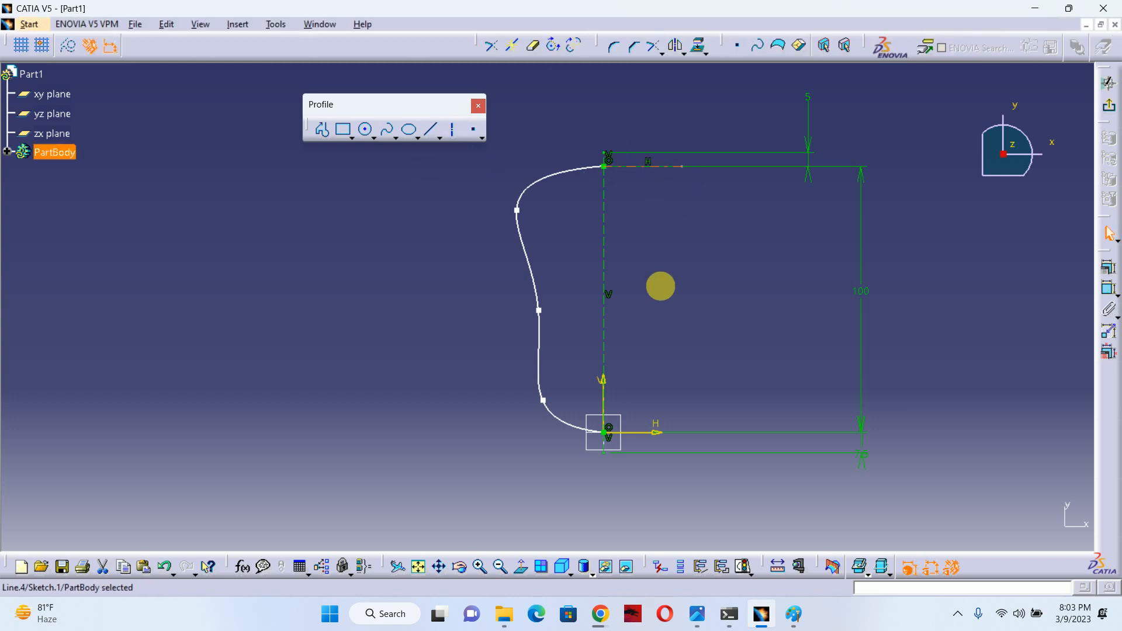
left_click(453, 130)
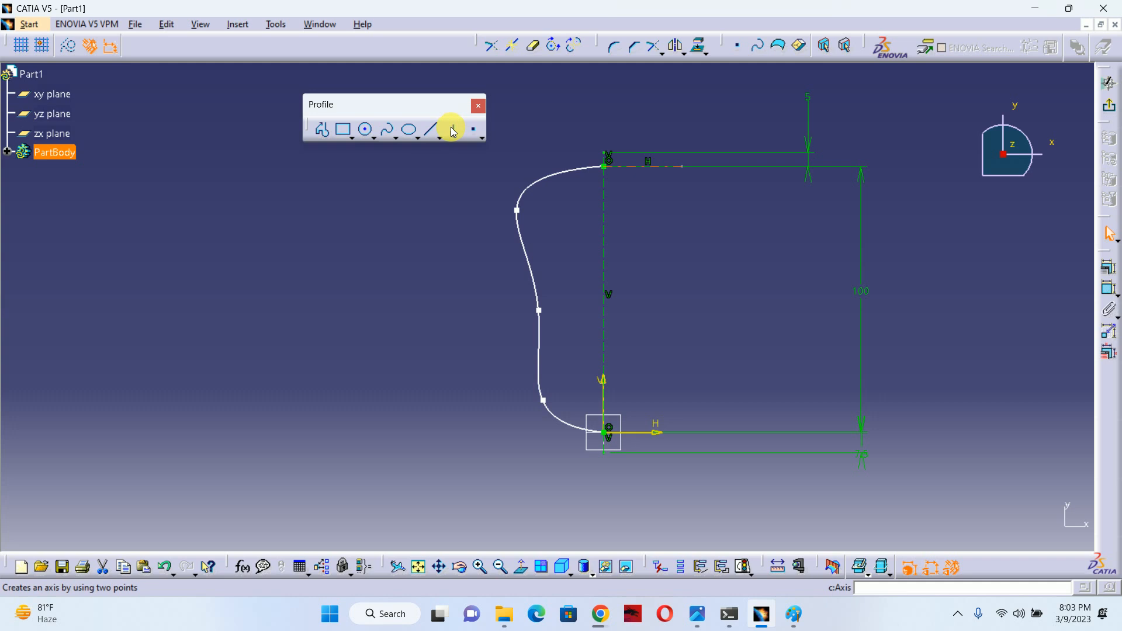
left_click(609, 434)
left_click(683, 433)
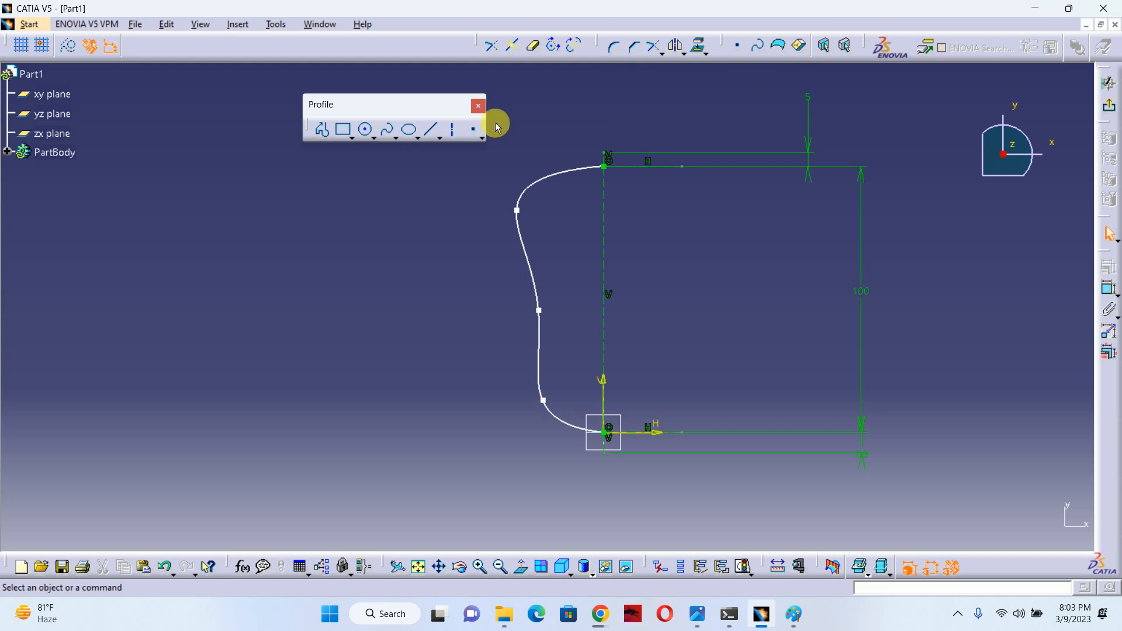
Constrain the spline tangent to the horizontal axes at its upper end and at the origin.
left_click(1107, 289)
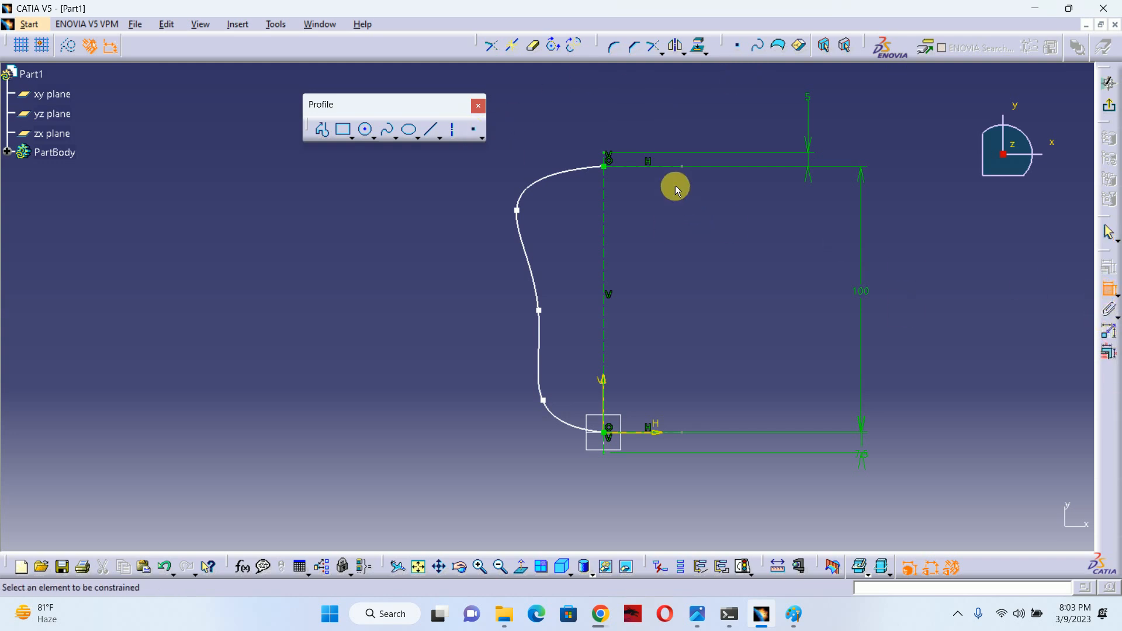
left_click(657, 169)
left_click(582, 169)
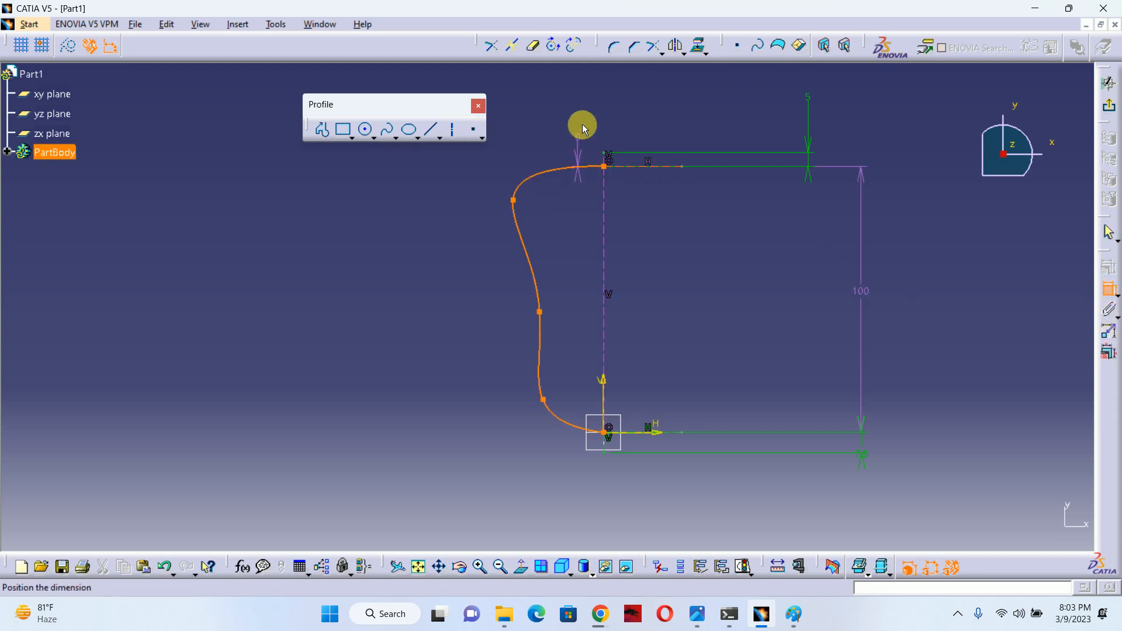
right_click(598, 113)
left_click(626, 179)
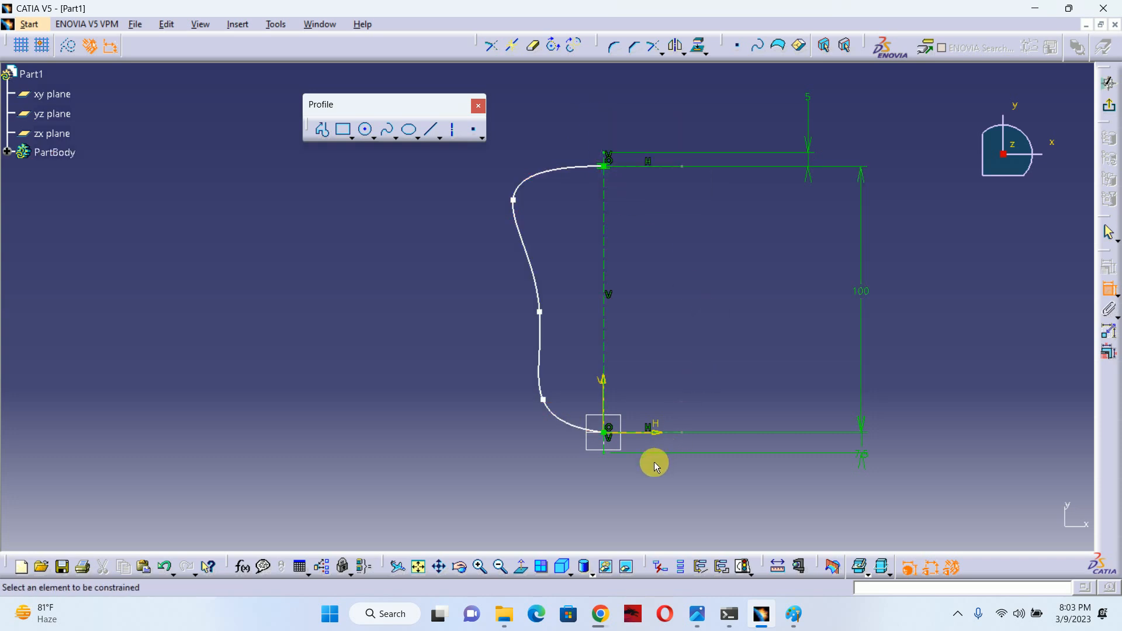
left_click(655, 437)
left_click(589, 435)
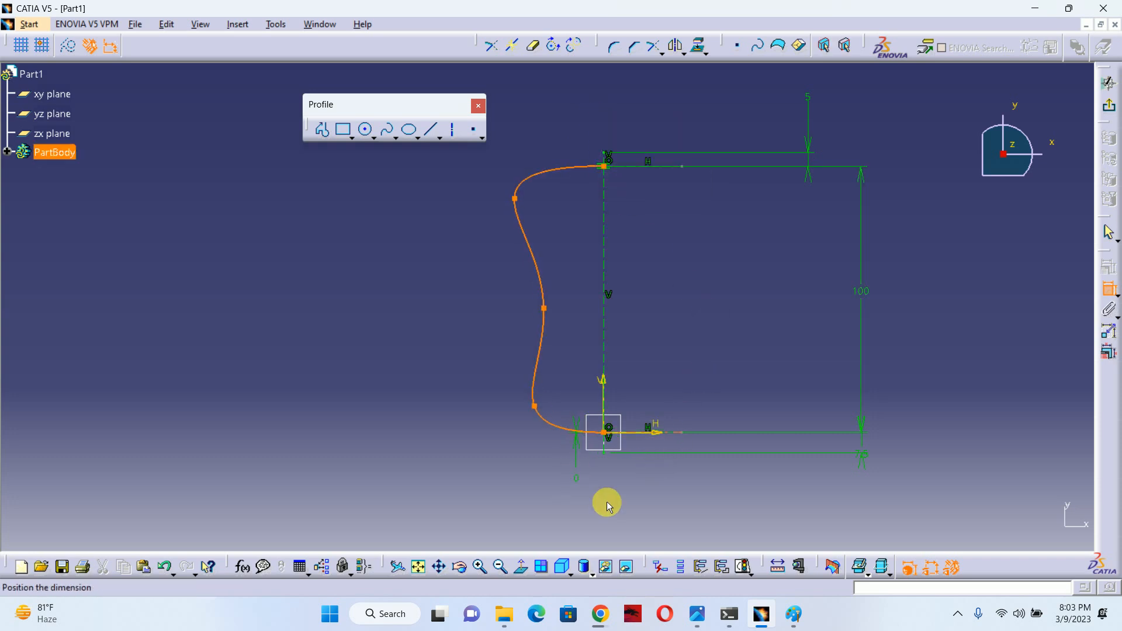
right_click(634, 505)
left_click(649, 494)
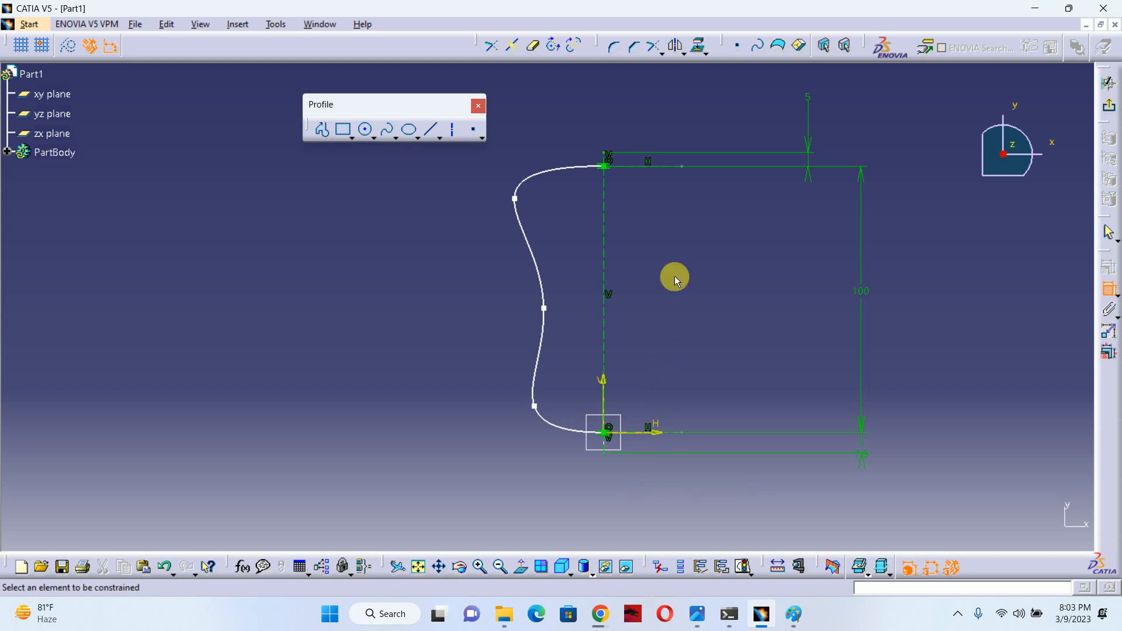
Reshape the spline by repositioning its lower and middle control points to give a gently waisted side.
left_click(1109, 289)
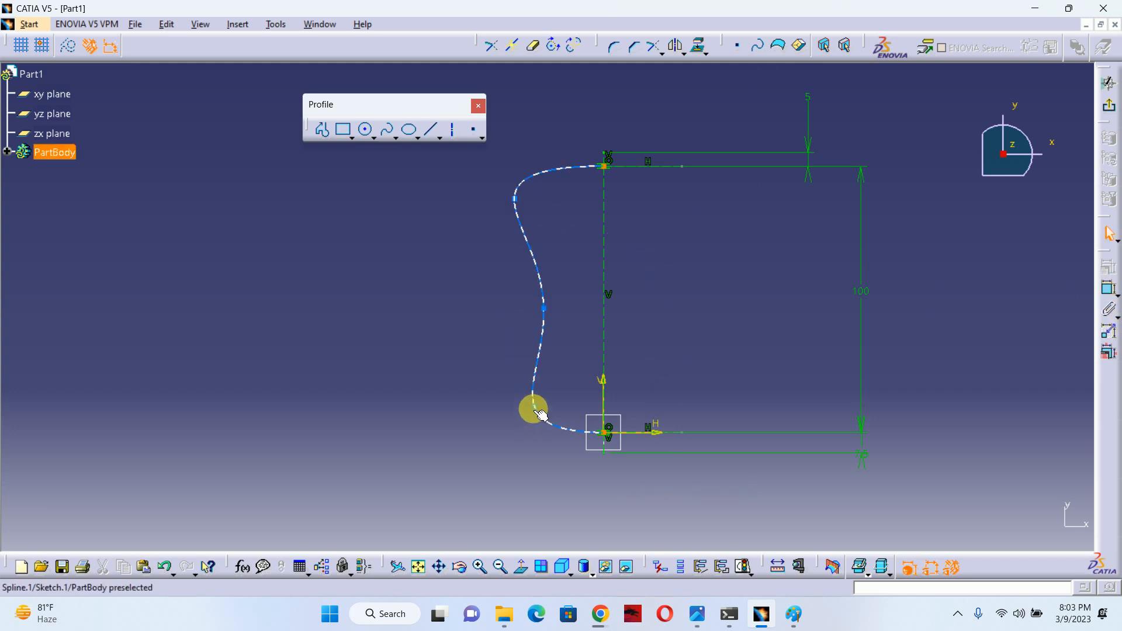
mouse_move(540, 411)
left_mouse_down()
mouse_move(556, 403)
mouse_move(552, 413)
left_mouse_up()
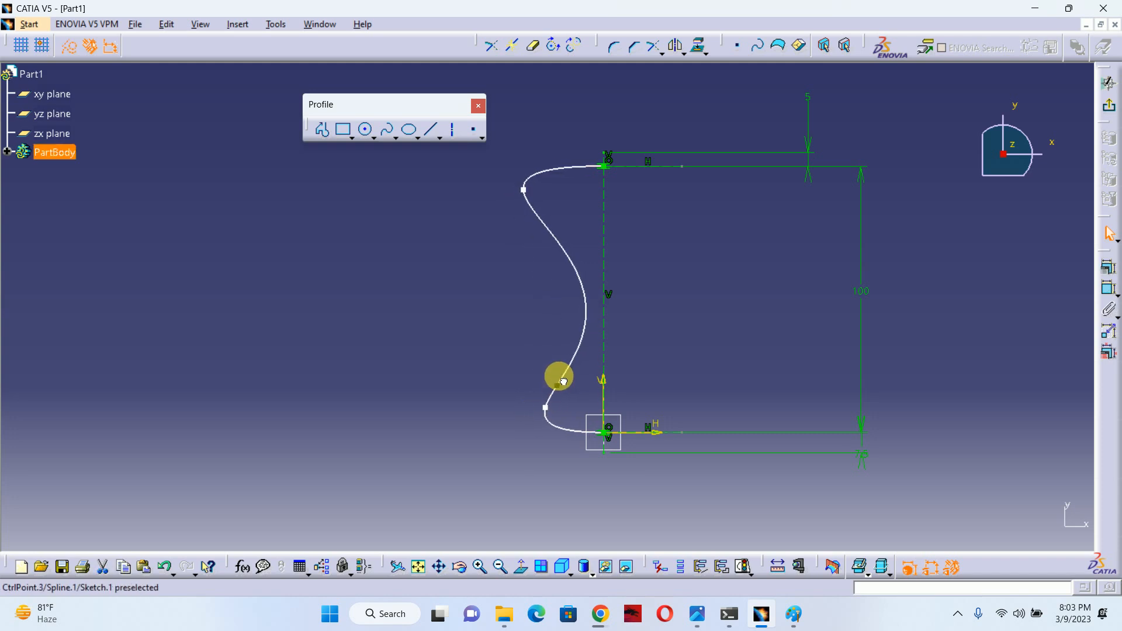
left_click_drag(563, 331, 538, 288)
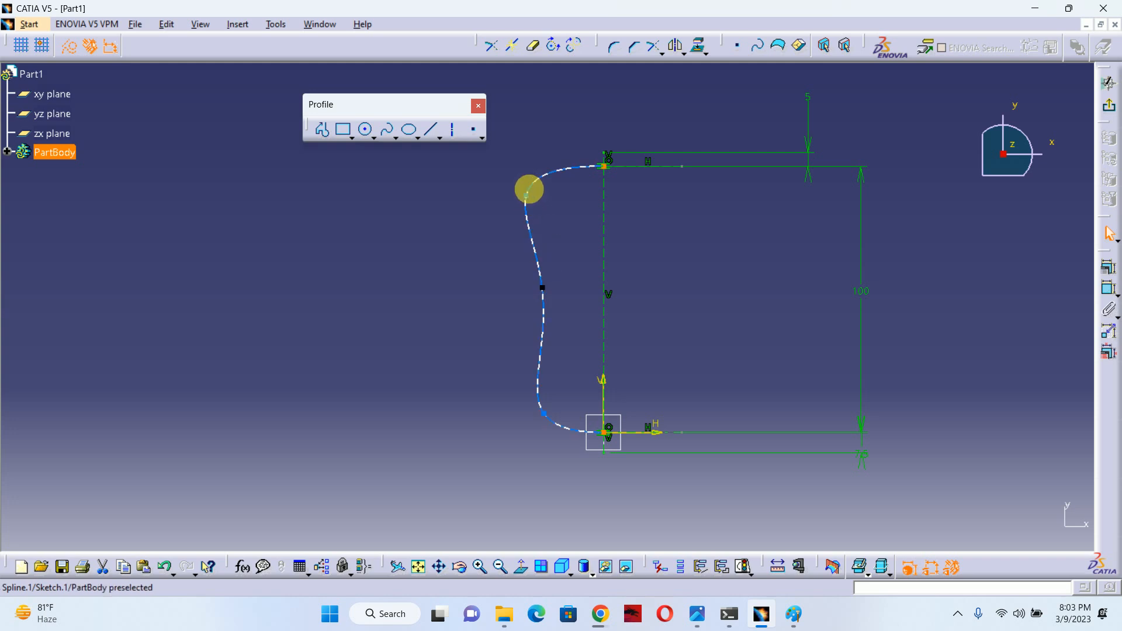
Try moving the spline's control points further, and undo these moves.
left_click_drag(533, 203, 537, 287)
mouse_move(521, 400)
left_mouse_down()
mouse_move(541, 398)
mouse_move(539, 409)
left_mouse_up()
mouse_move(502, 215)
left_mouse_down()
mouse_move(501, 195)
mouse_move(514, 231)
mouse_move(501, 213)
left_mouse_up()
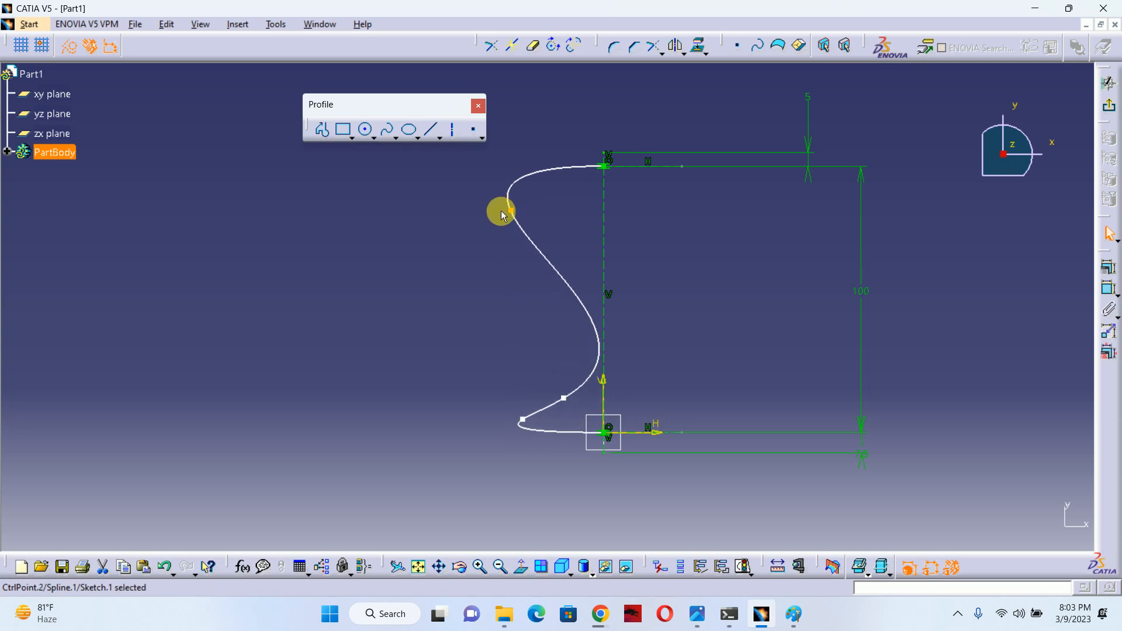
key("ctrl+z")
key("ctrl+z")
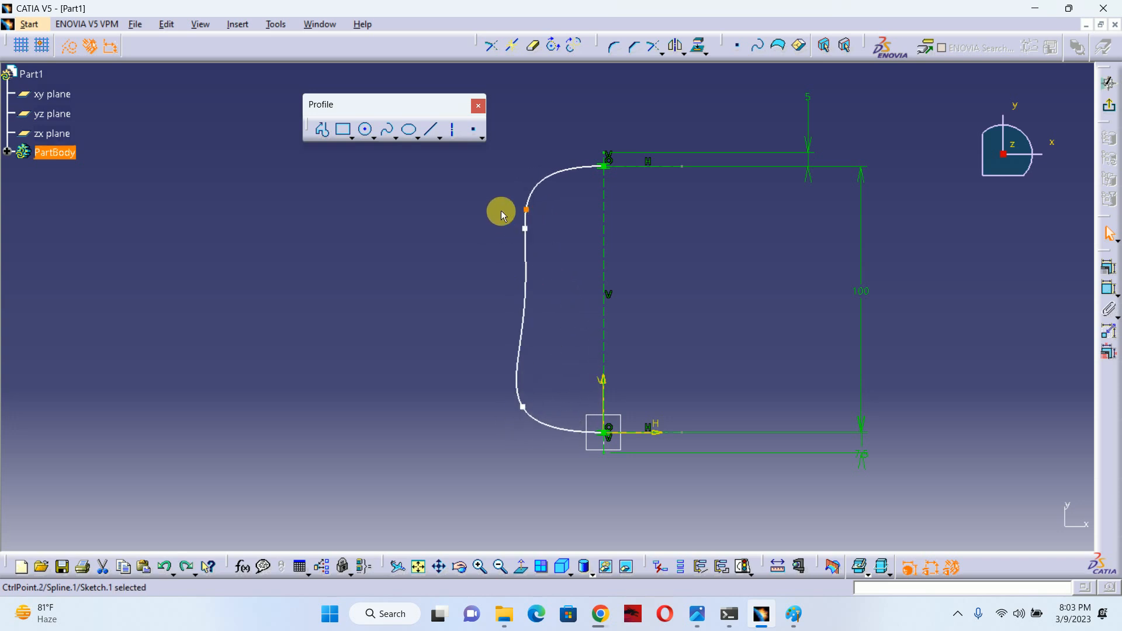
key("ctrl+z")
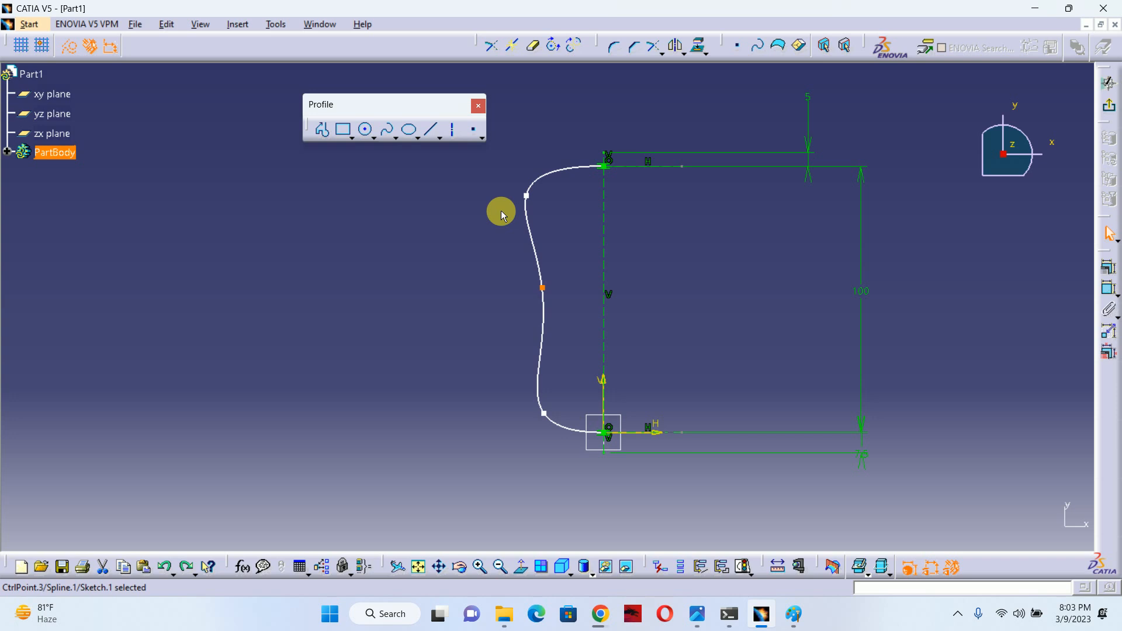
left_click(718, 312)
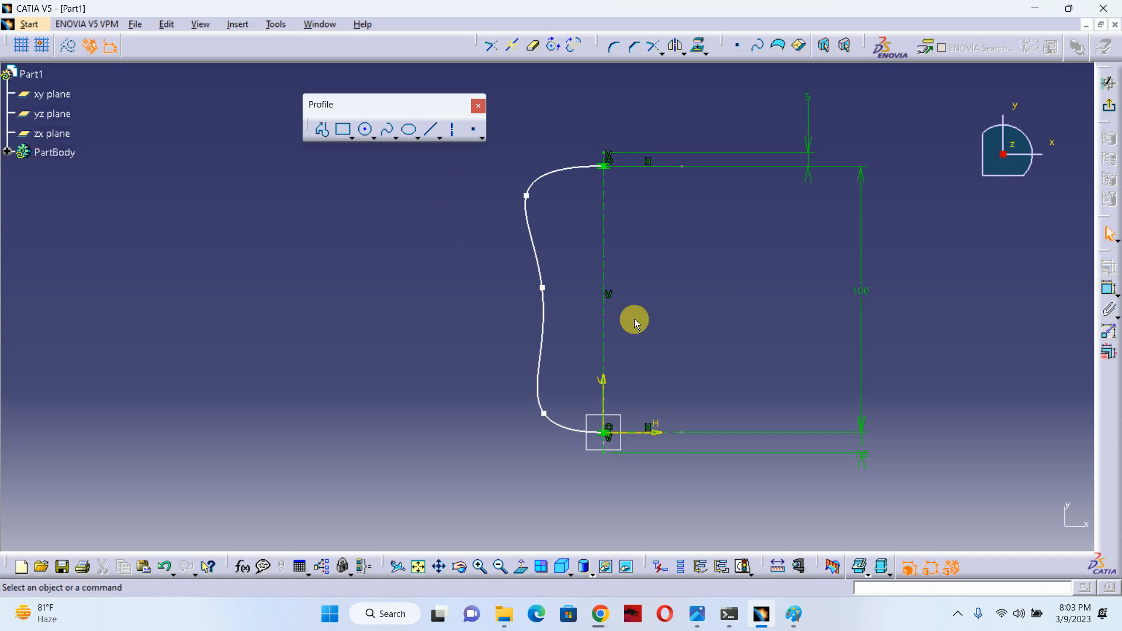
Dimension the spline's upper control point from the vertical axis and set the distance to 35 mm.
left_click(1108, 289)
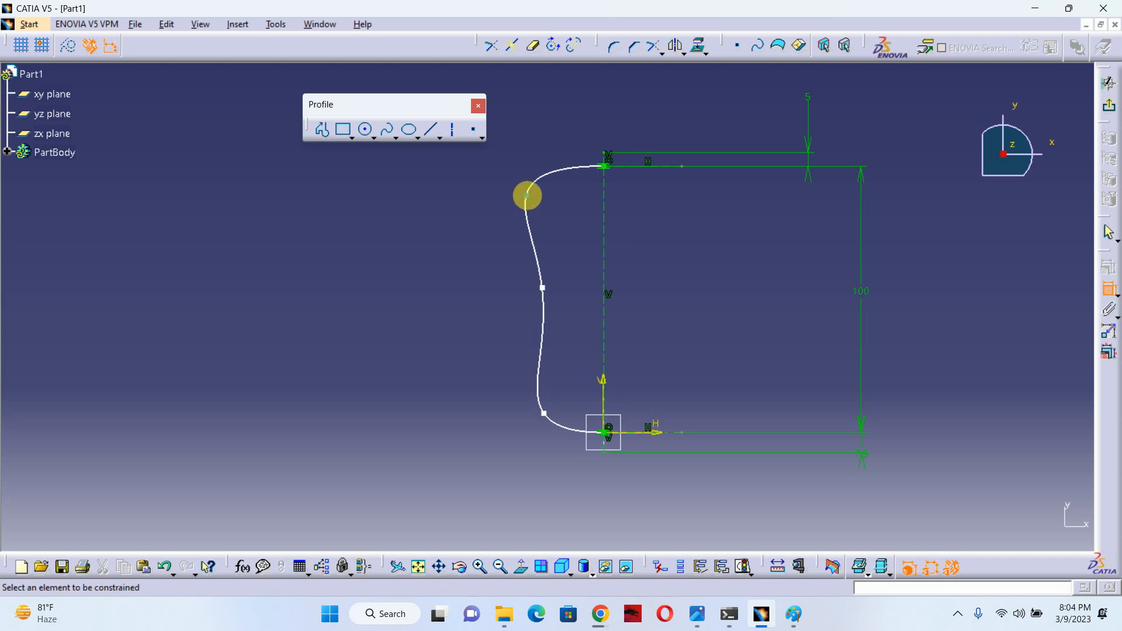
left_click(526, 195)
left_click(604, 205)
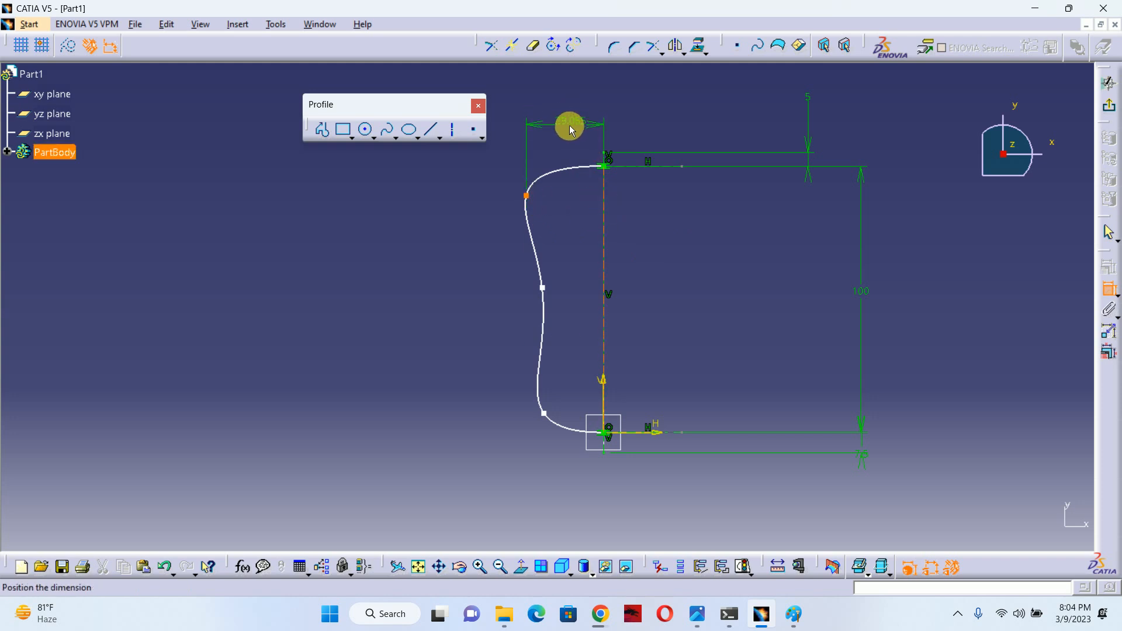
double_click(570, 125)
type("35")
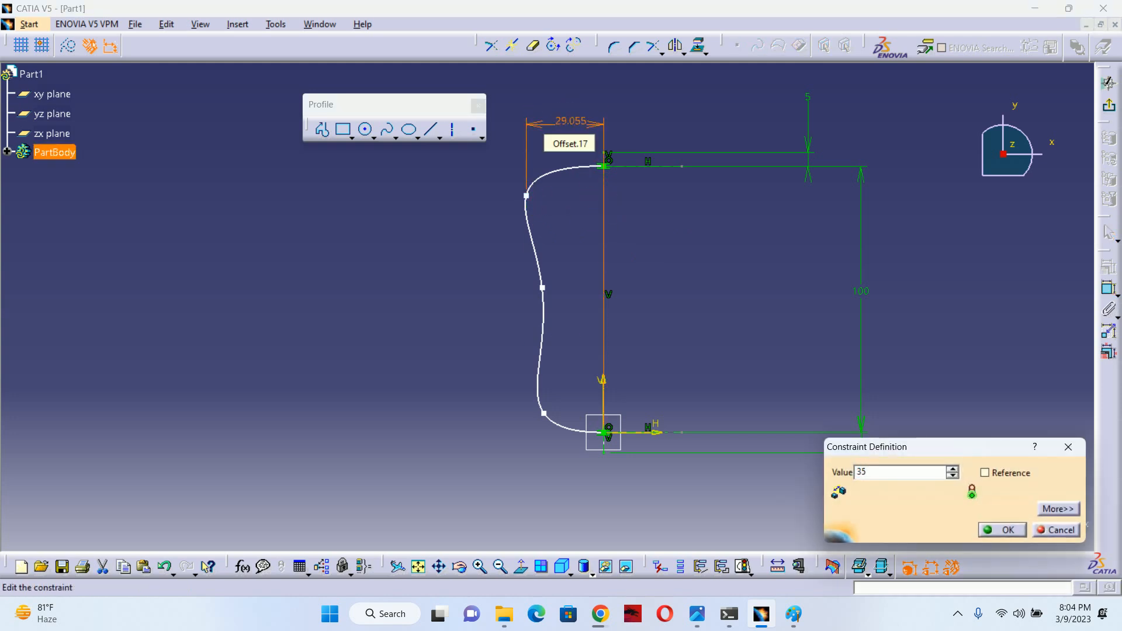
key("Return")
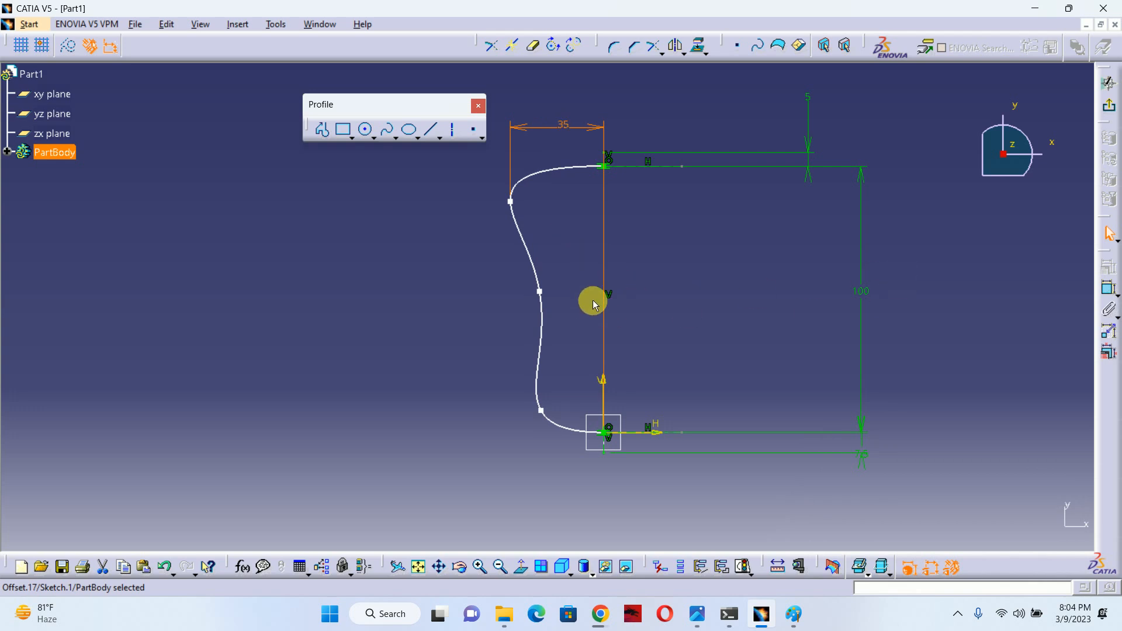
Dimension the spline's middle control point from the vertical axis and set the distance to 28 mm.
left_click(1108, 288)
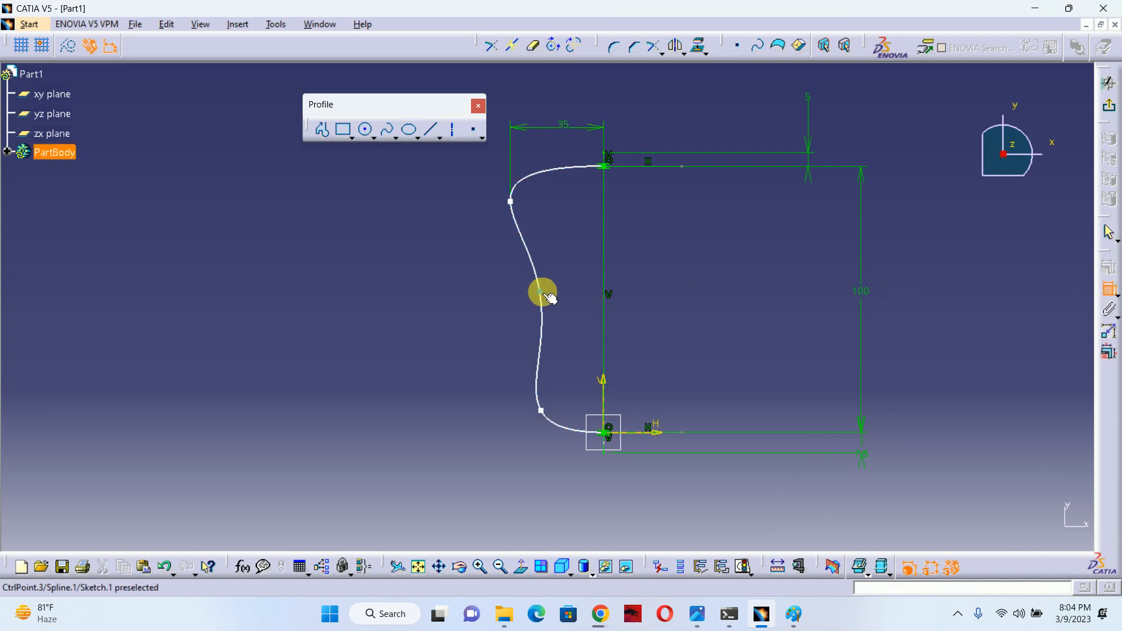
left_click(540, 291)
left_click(602, 281)
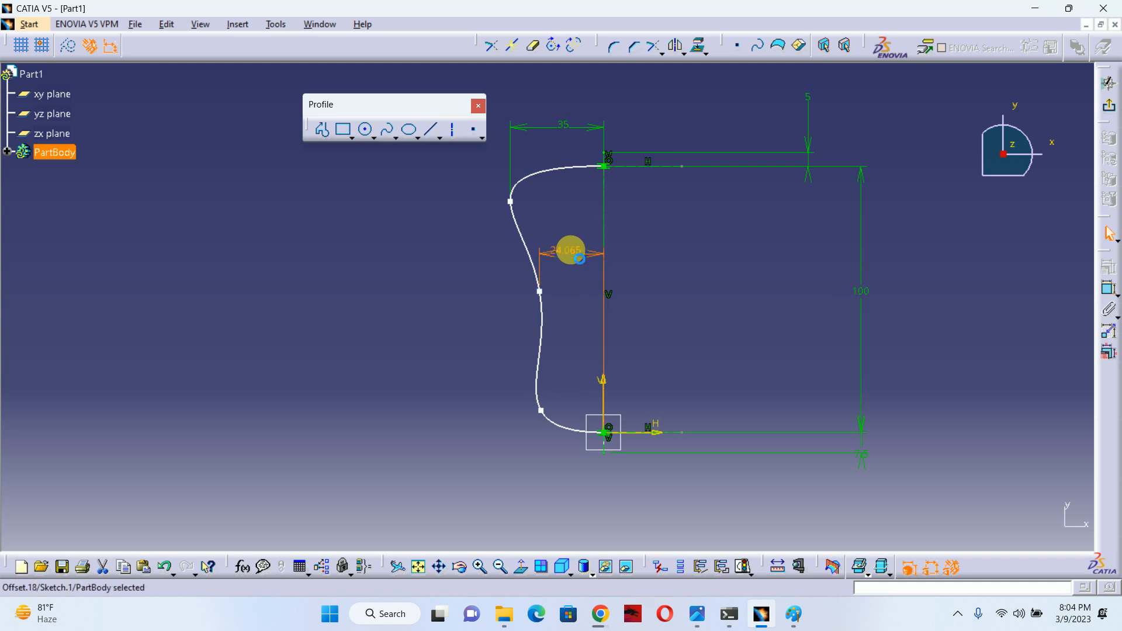
double_click(575, 255)
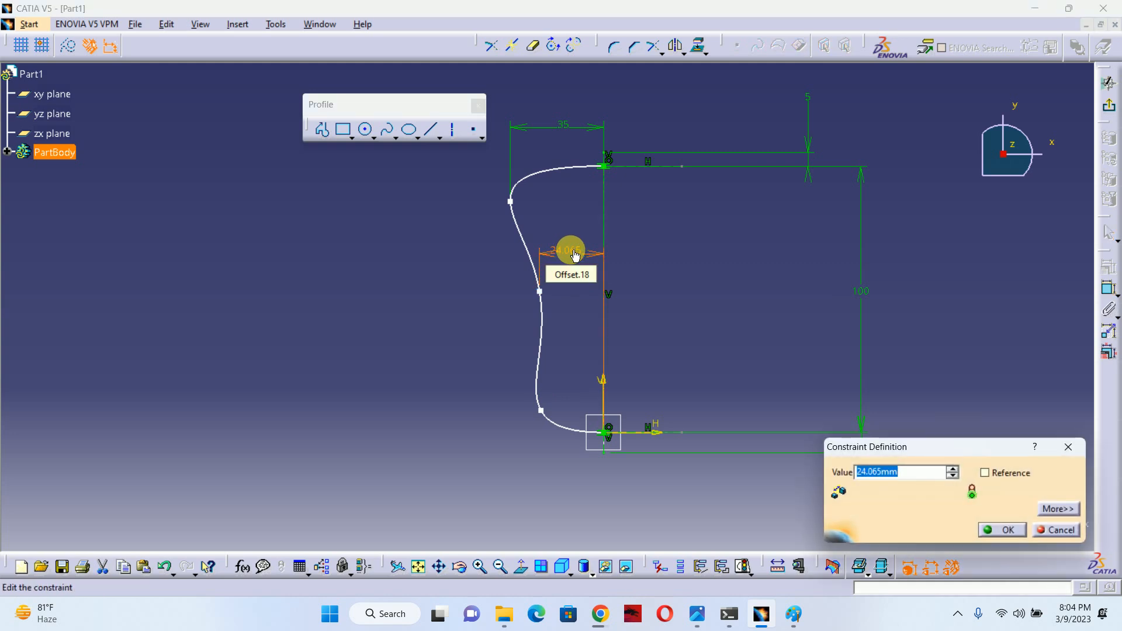
type("28")
key("Return")
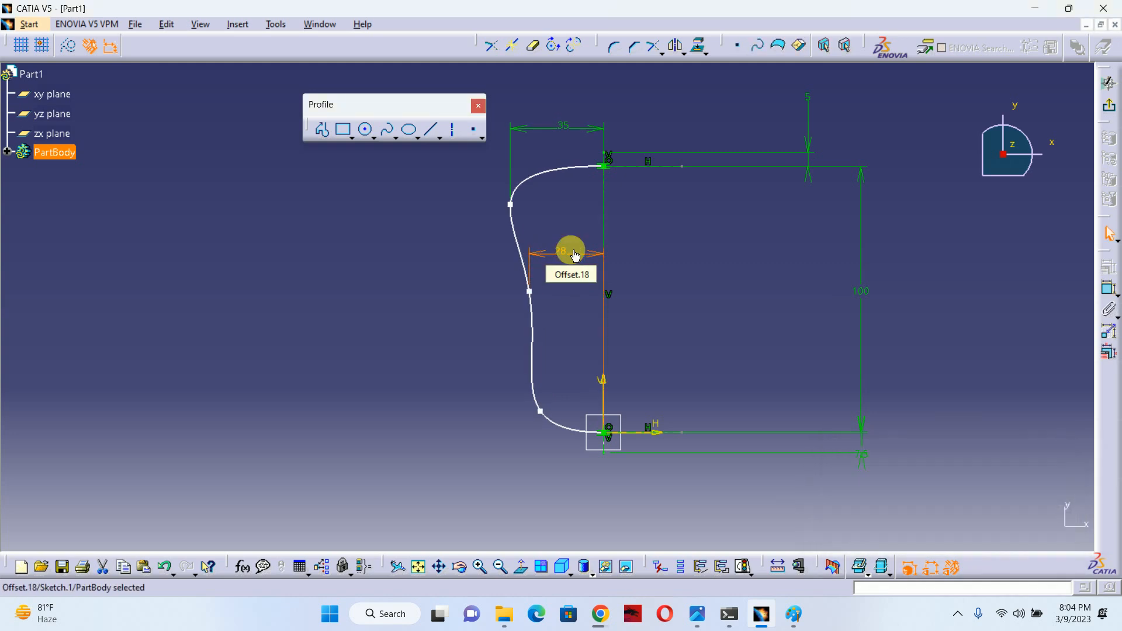
Dimension the spline's lower control point from the vertical axis and set the distance to 25 mm.
left_click(540, 411)
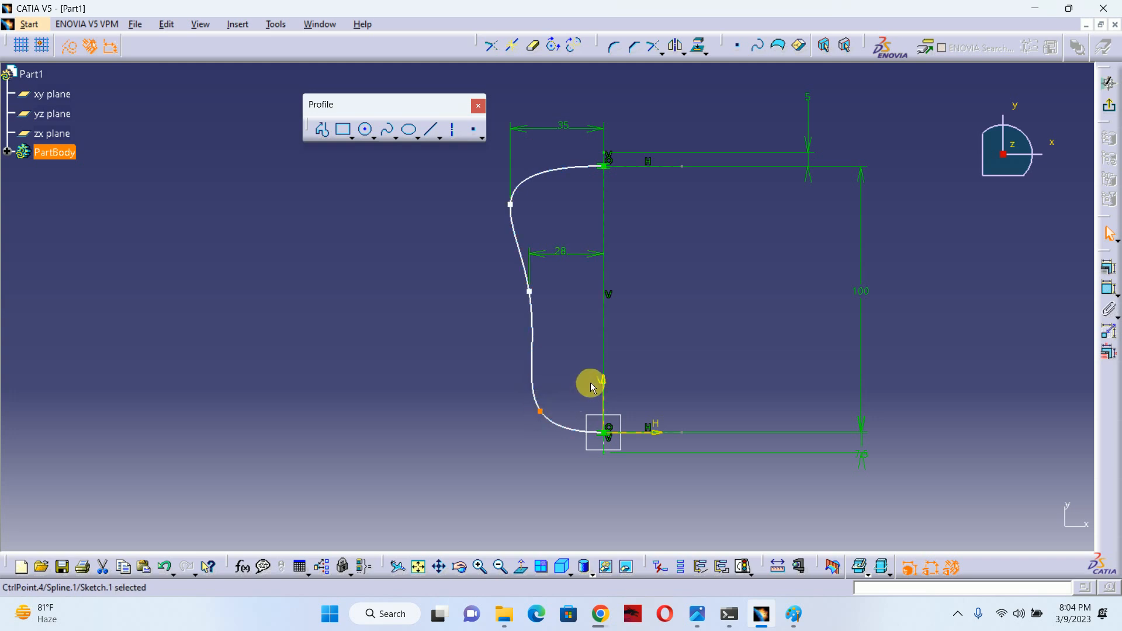
left_click(1108, 288)
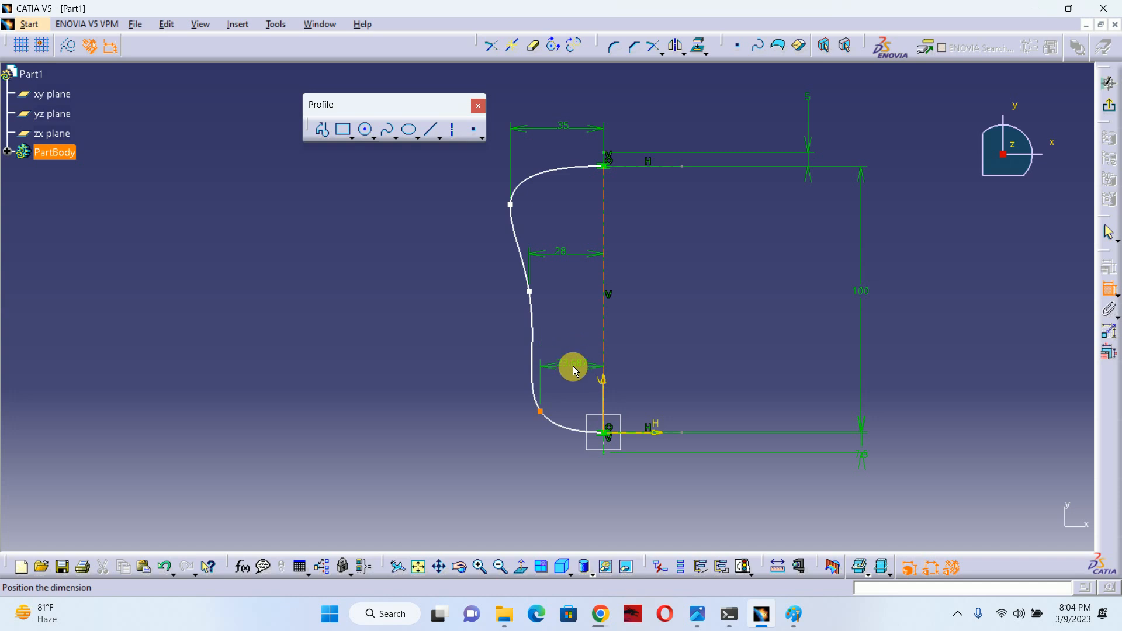
left_click(574, 366)
type("24")
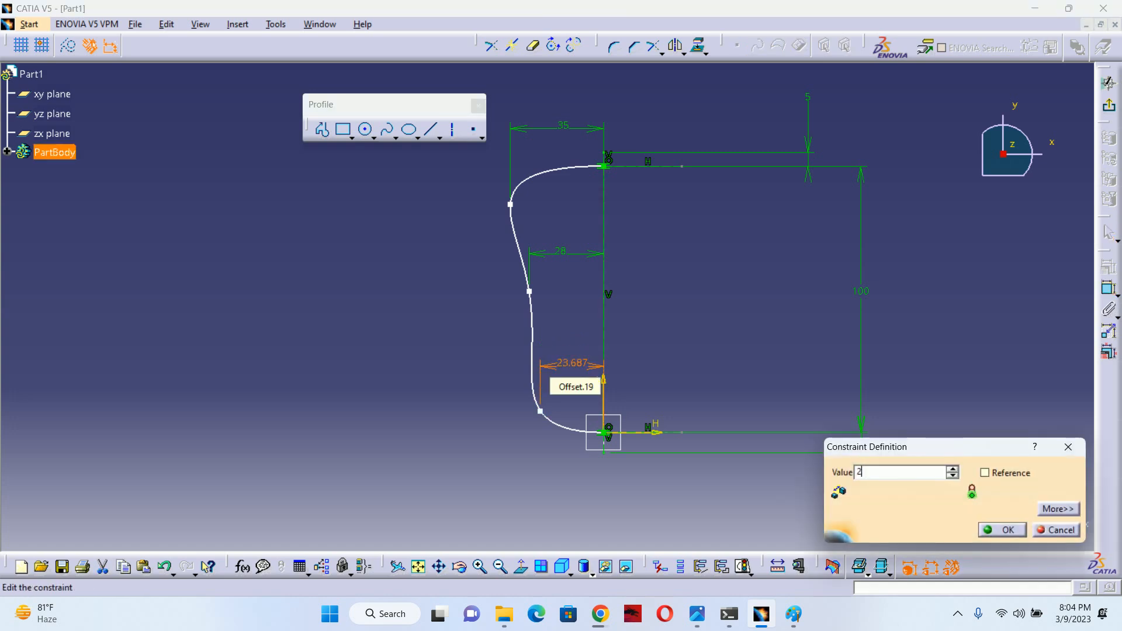
key("Return")
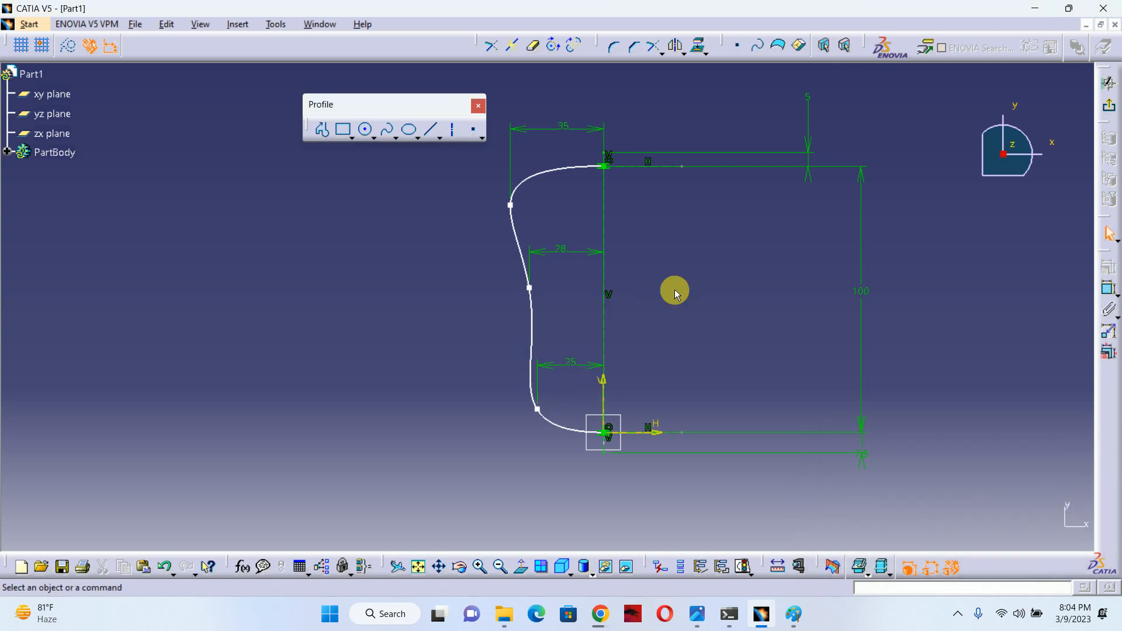
Dimension the spline's upper control point vertically from the short horizontal line at the spline's top end and set the distance to 15 mm.
left_click(1106, 288)
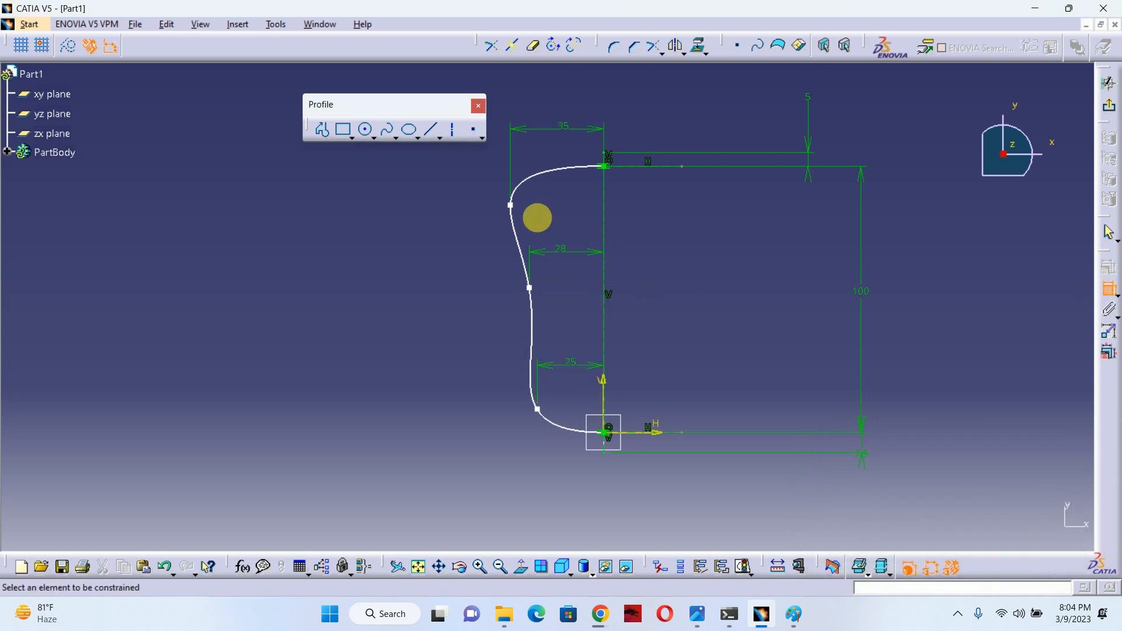
left_click(511, 206)
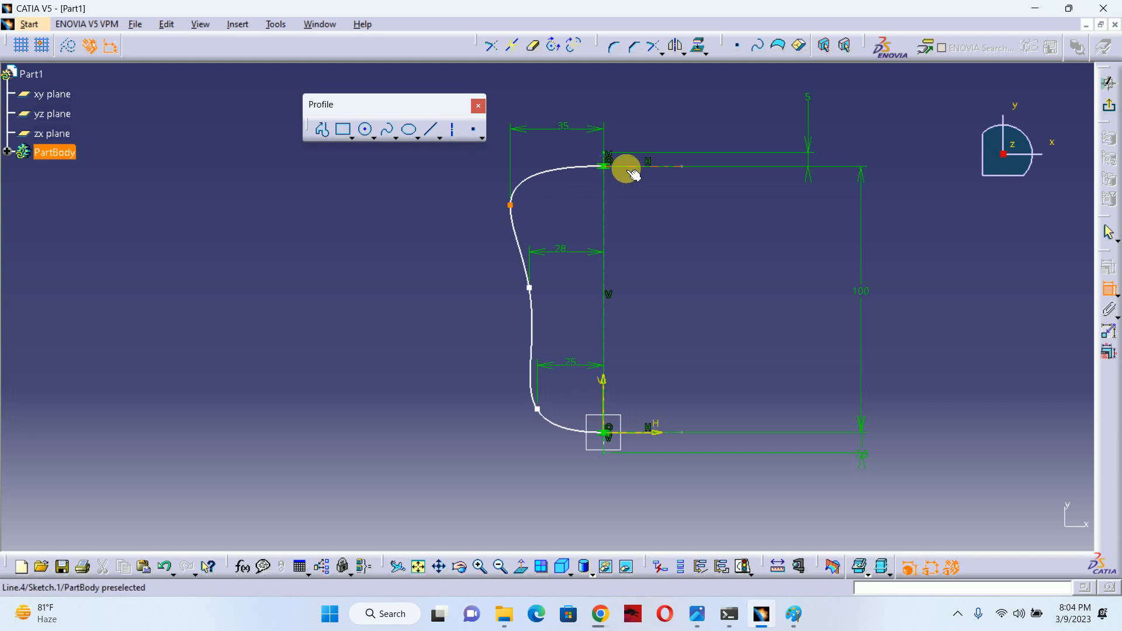
left_click(608, 168)
left_click(440, 178)
double_click(442, 179)
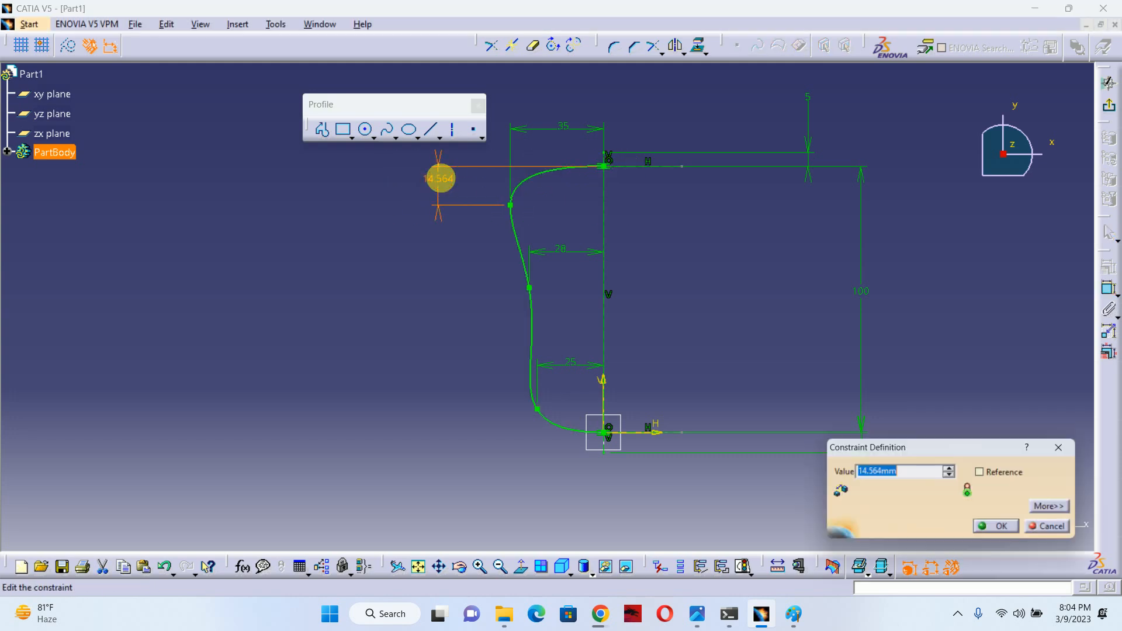
type("15")
key("Return")
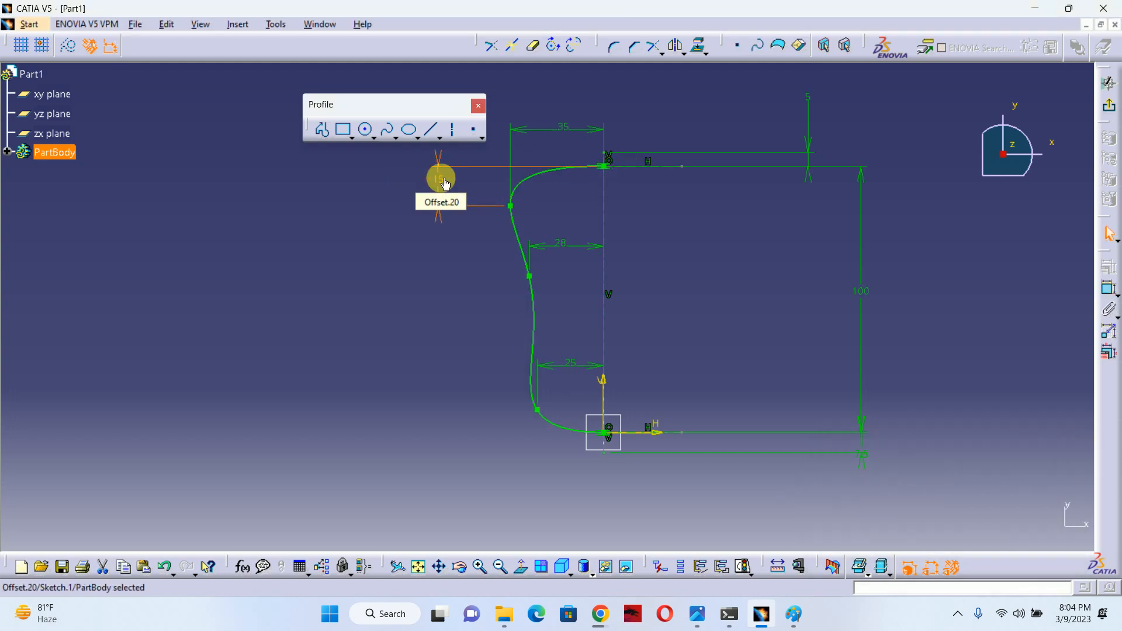
Try a vertical offset of 12 mm for the spline's upper control point, and undo that change.
middle_click_drag(685, 326, 629, 324)
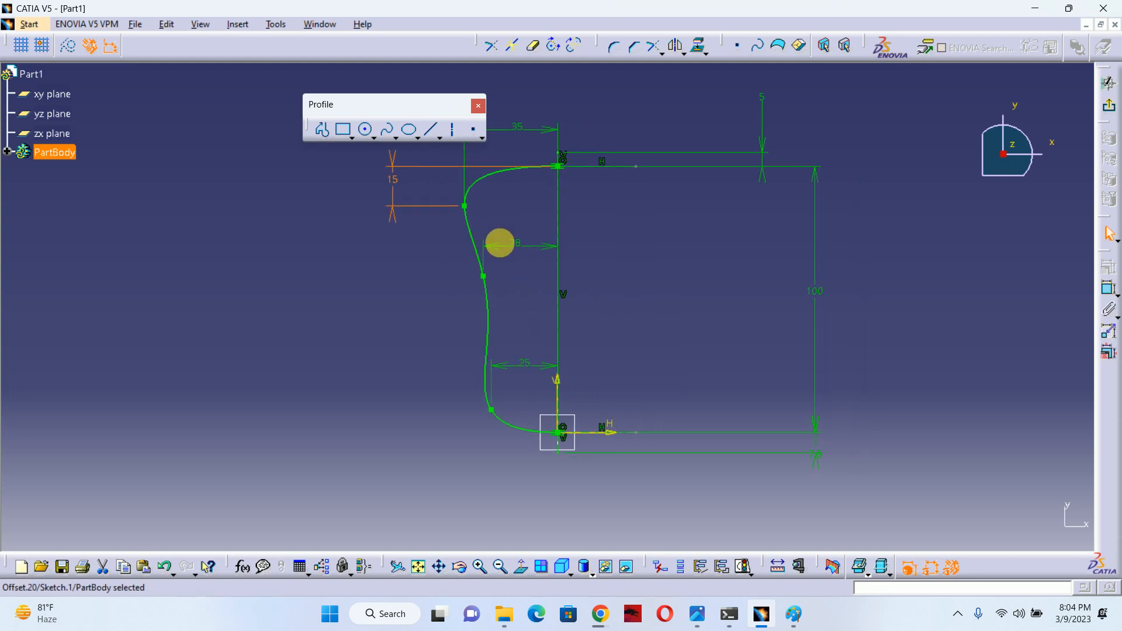
double_click(393, 178)
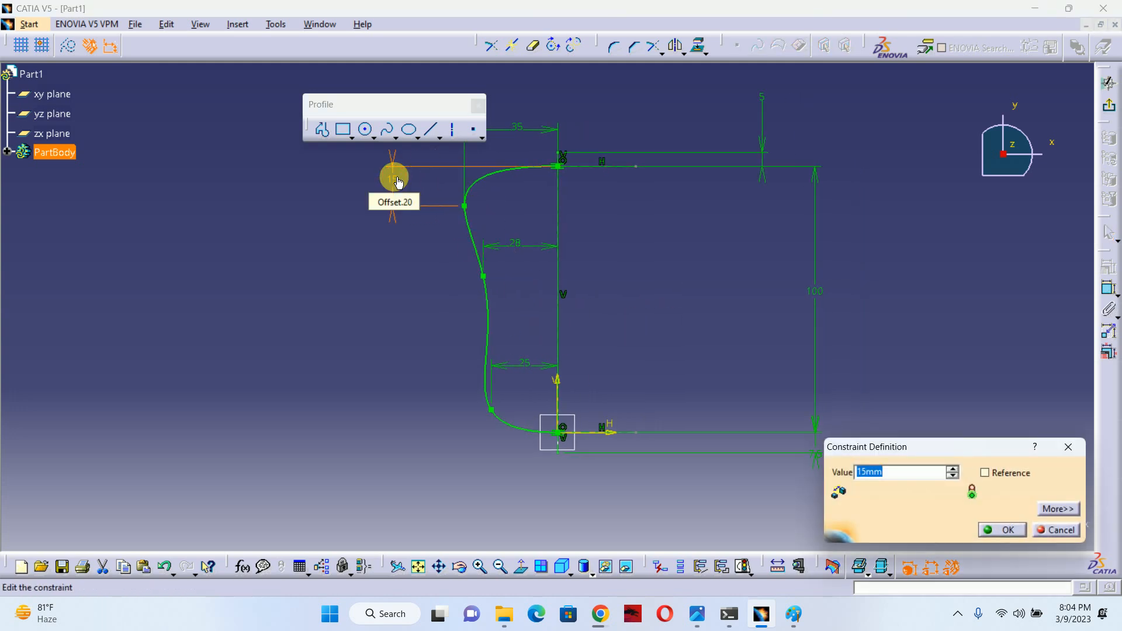
type("12")
left_click(396, 177)
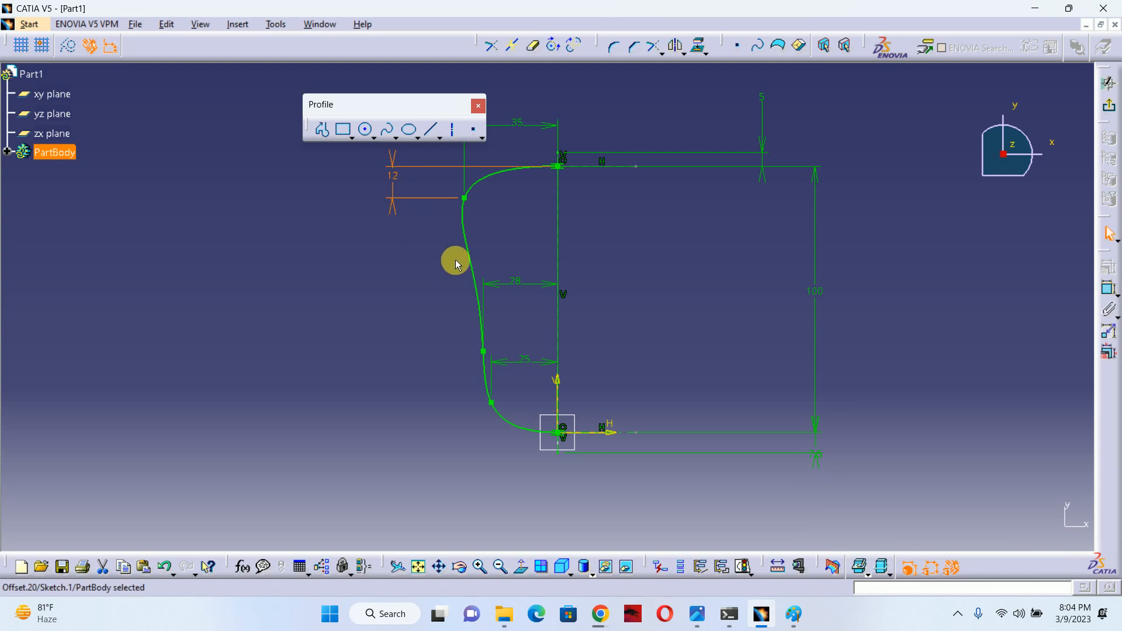
key("ctrl+z")
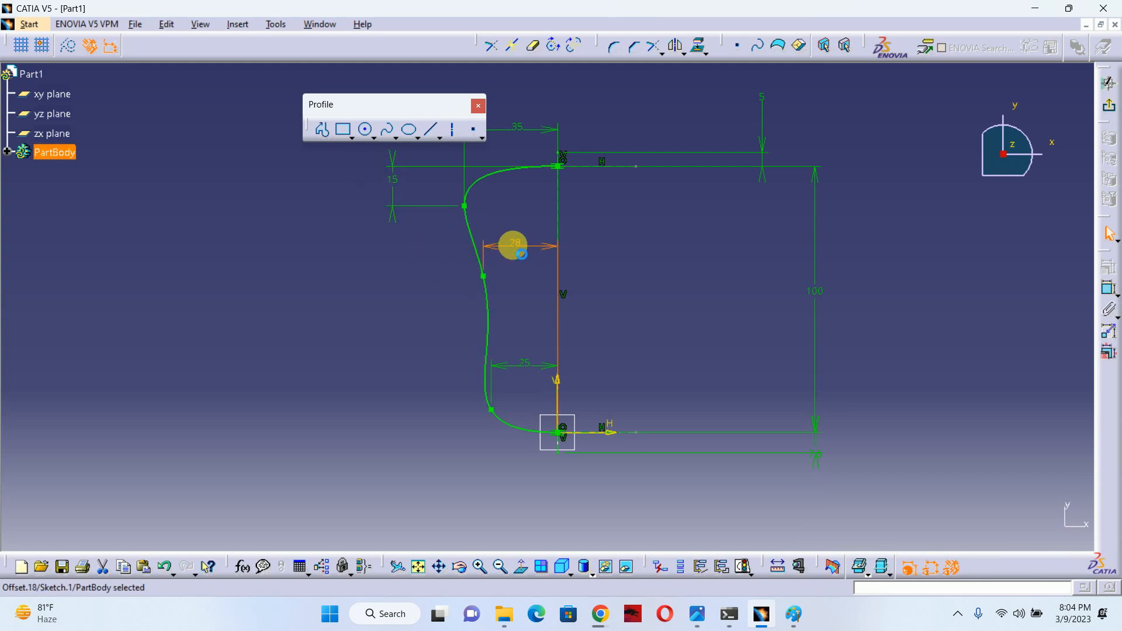
Set the middle control point's distance from the vertical axis to 30 mm.
double_click(513, 245)
key("Return")
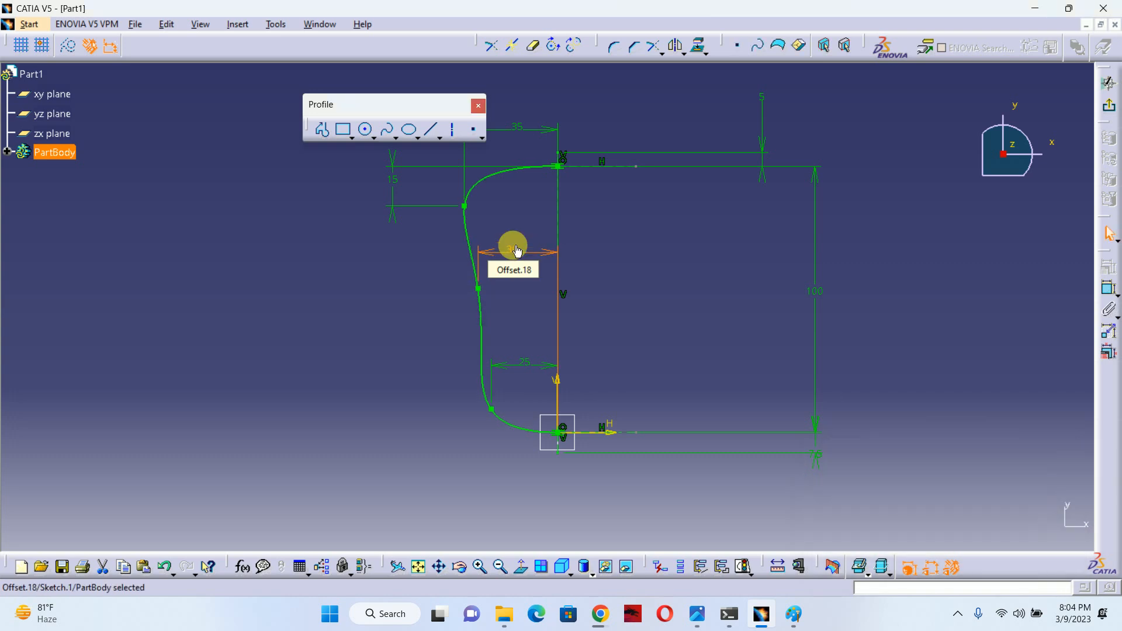
left_click(675, 352)
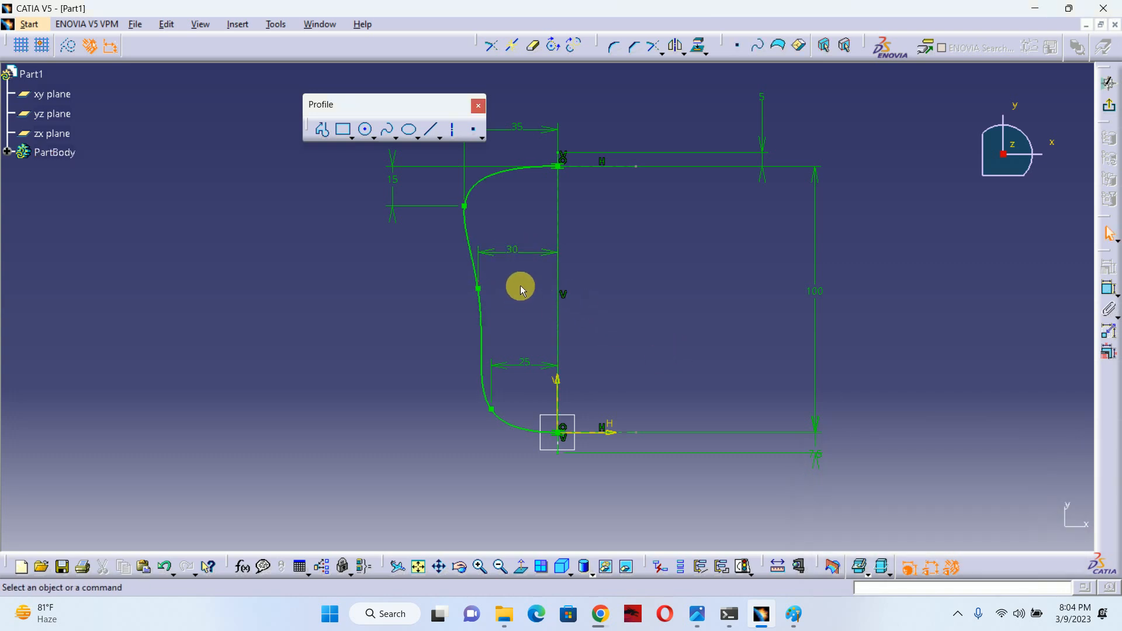
Switch to Photos and examine the mouse's outline in the reference images 185.jpg and 26-104-456-08.jpg.
mouse_move(703, 619)
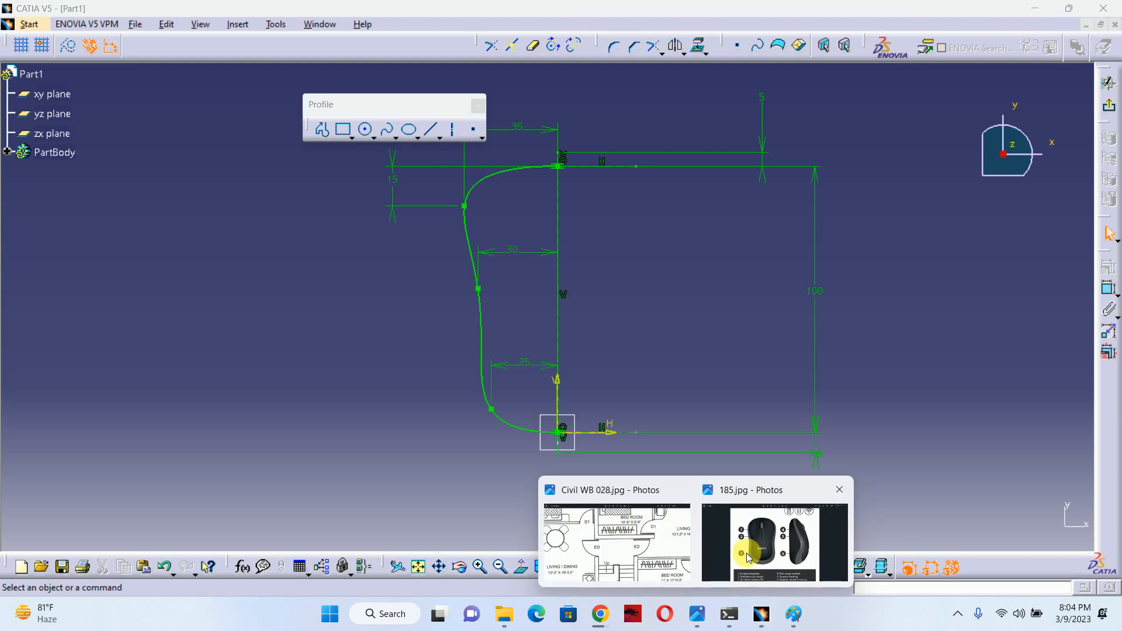
left_click(745, 553)
scroll(594, 392, "down", 5)
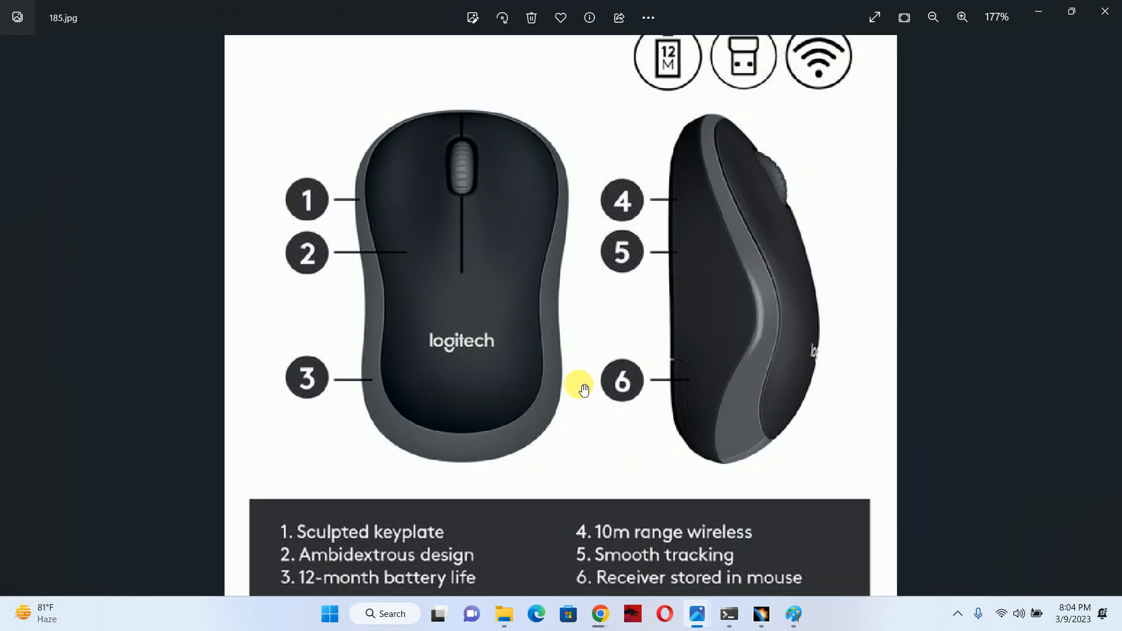
key("Left")
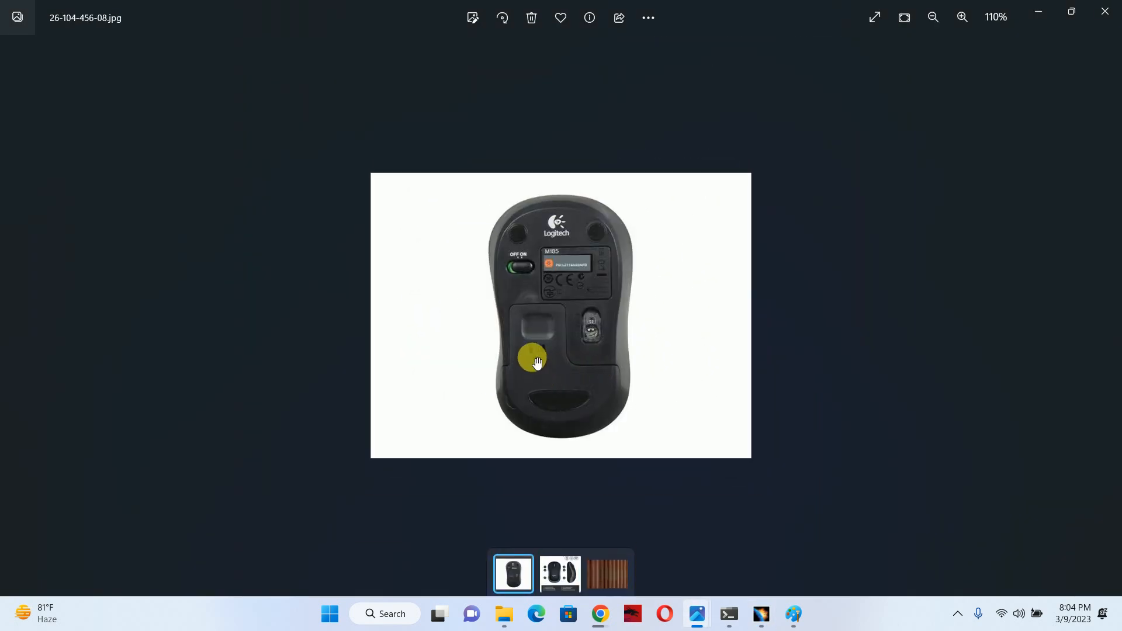
scroll(546, 230, "up", 2)
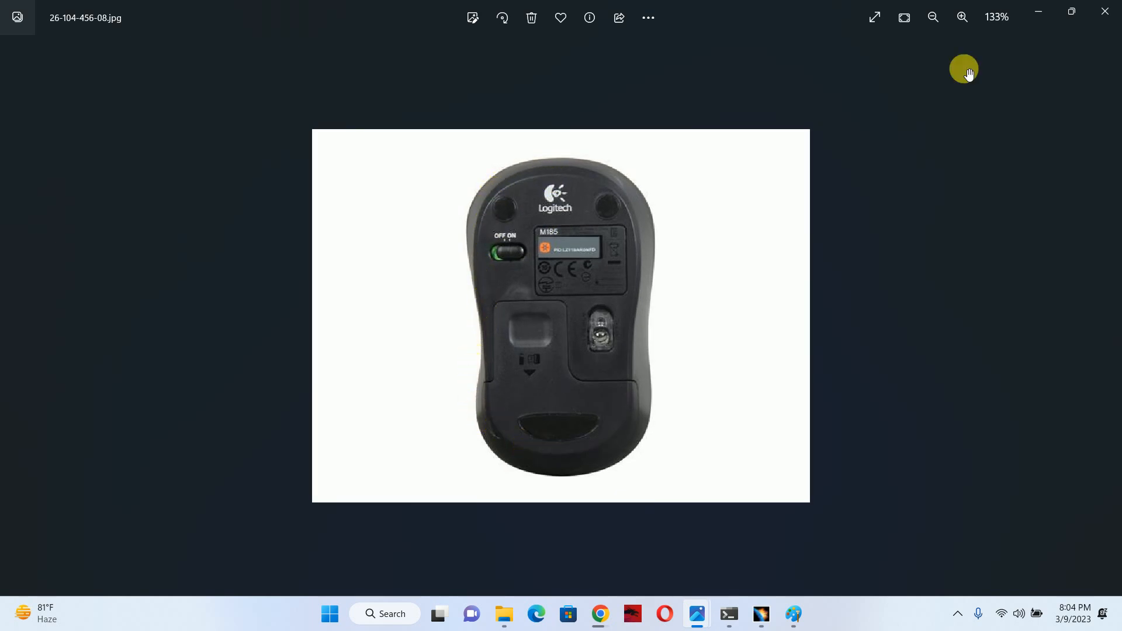
left_click(1043, 10)
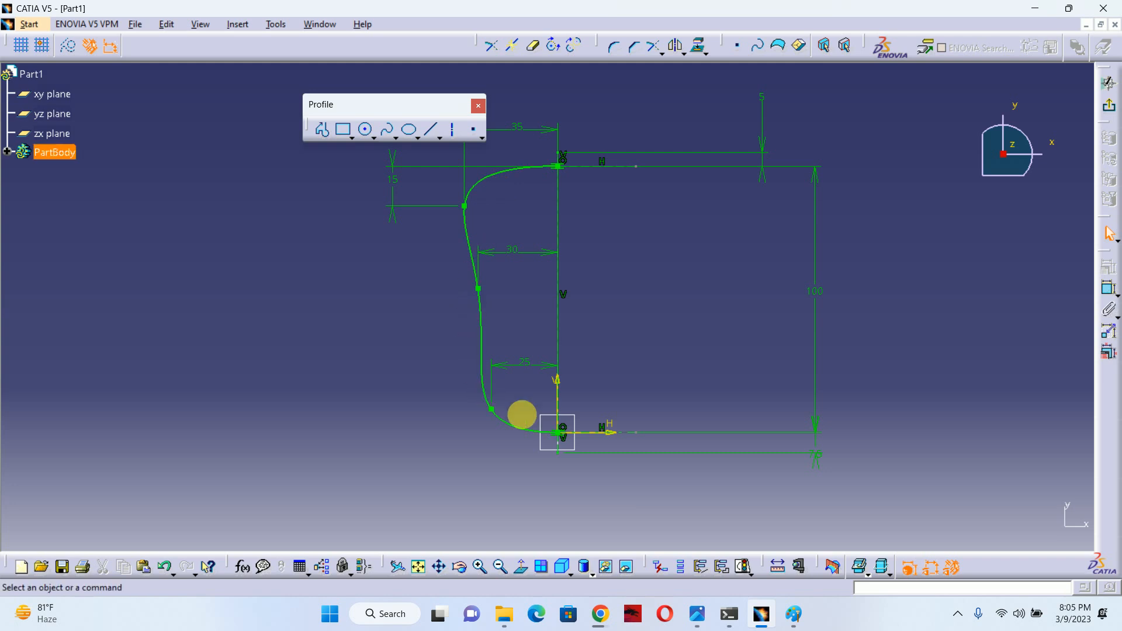
Move the 100, 5 and 7.5 mm dimensions closer to the vertical axis and shift the Profile toolbar clear of the sketch.
mouse_move(538, 234)
middle_mouse_down()
mouse_move(624, 270)
mouse_move(666, 244)
middle_mouse_up()
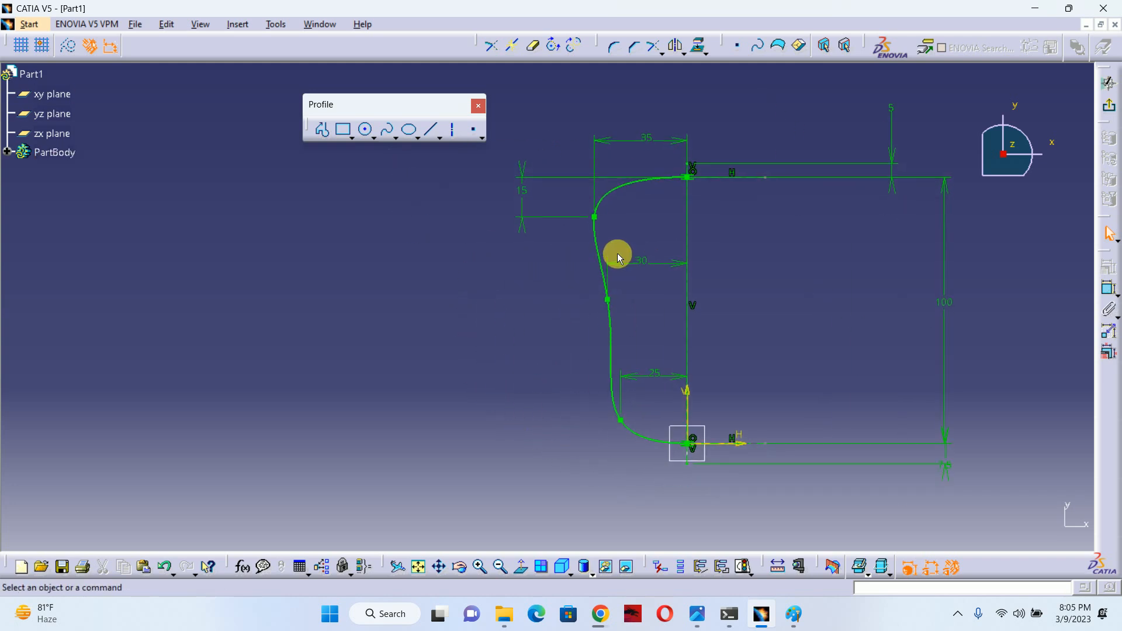
left_click(946, 303)
left_click_drag(964, 272, 724, 204)
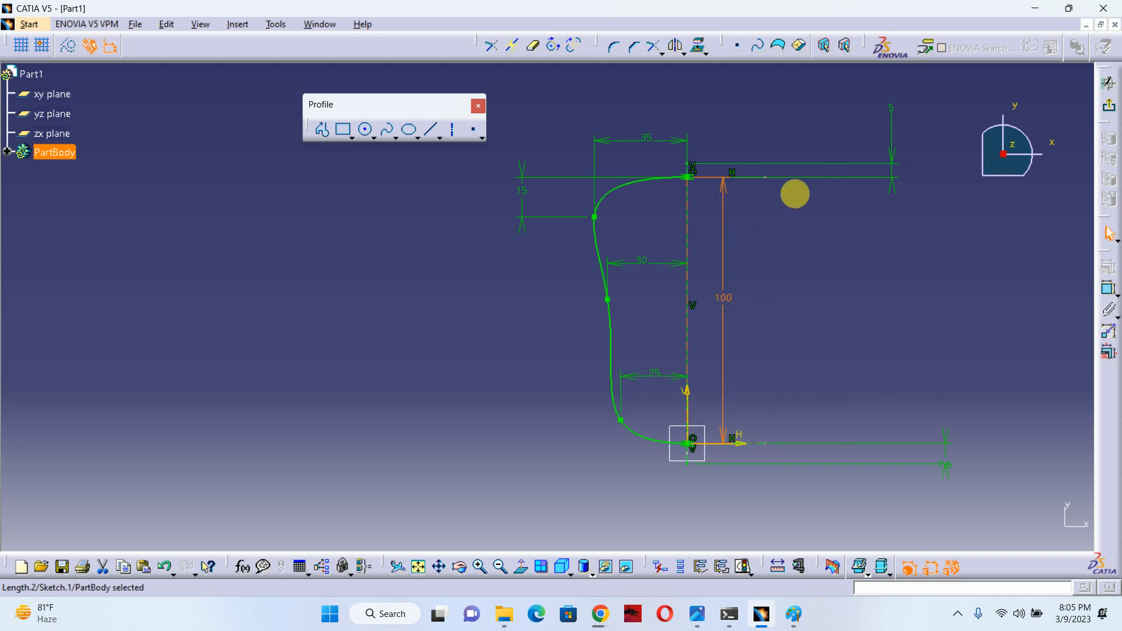
left_click(887, 157)
left_click_drag(888, 157, 745, 153)
left_click_drag(947, 461, 760, 403)
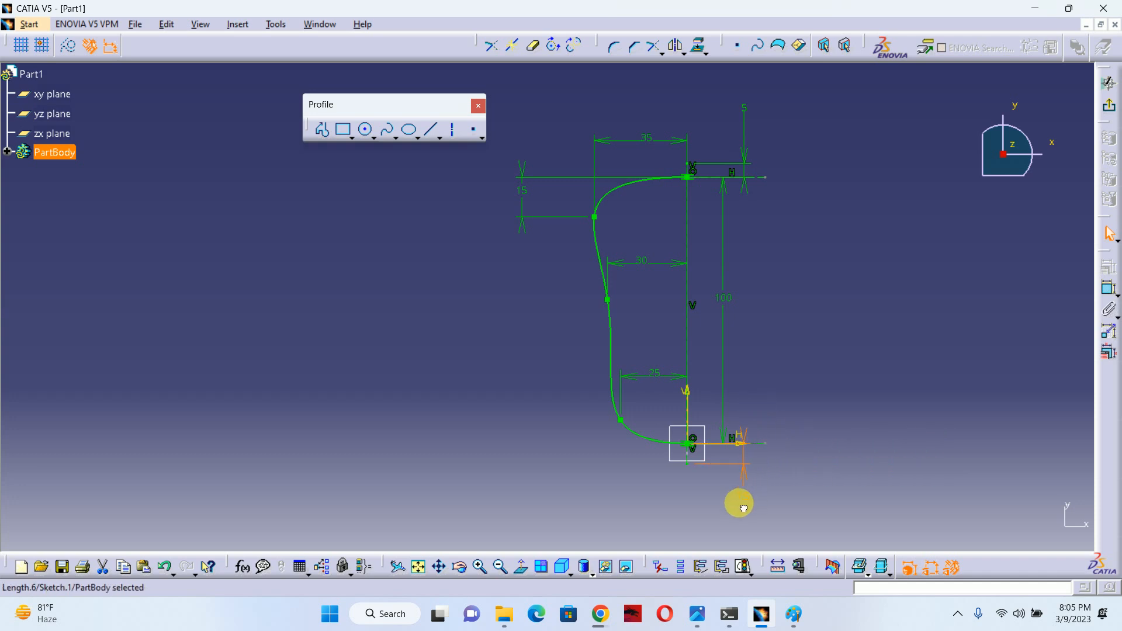
left_click(900, 379)
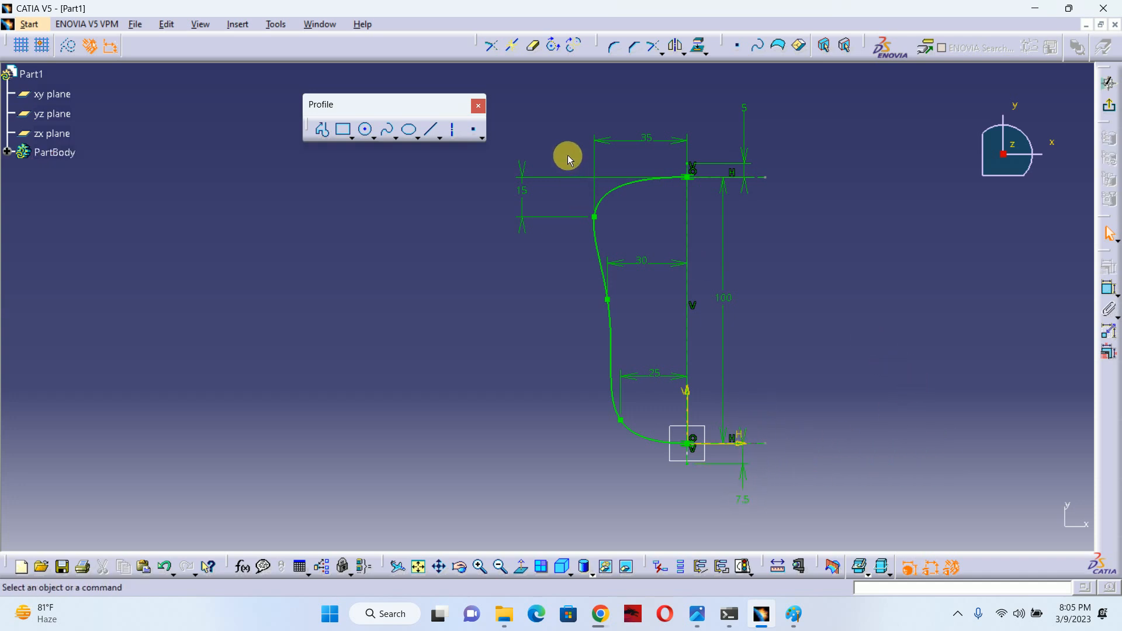
left_click_drag(358, 111, 241, 124)
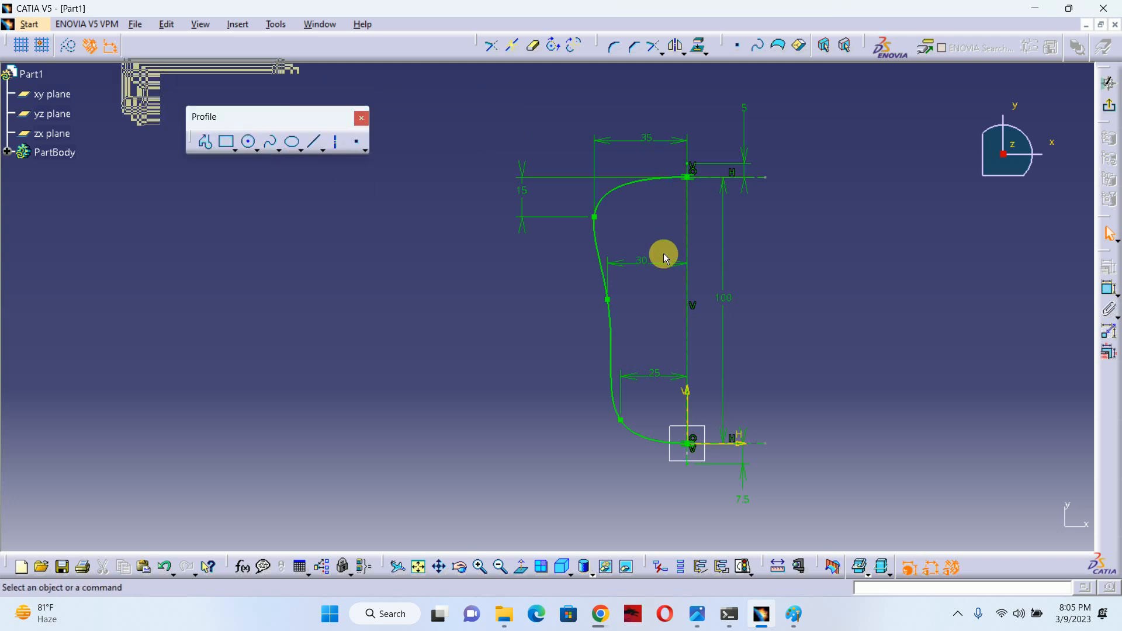
Exit the spline sketch and start a new sketch on the xy plane.
middle_click_drag(927, 300, 844, 305)
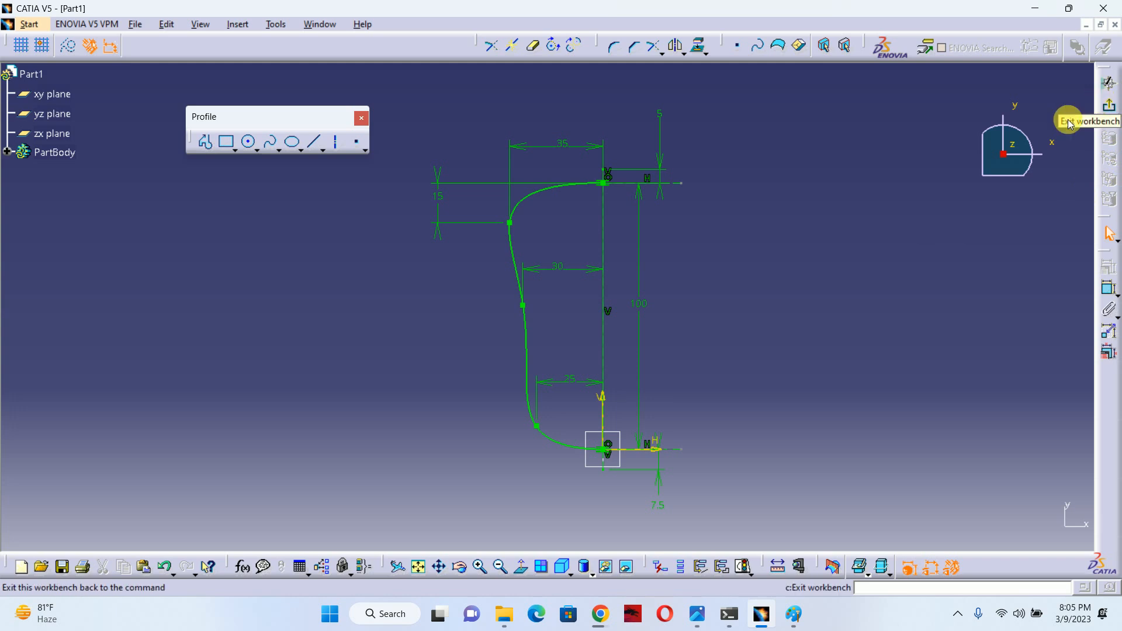
left_click(1110, 108)
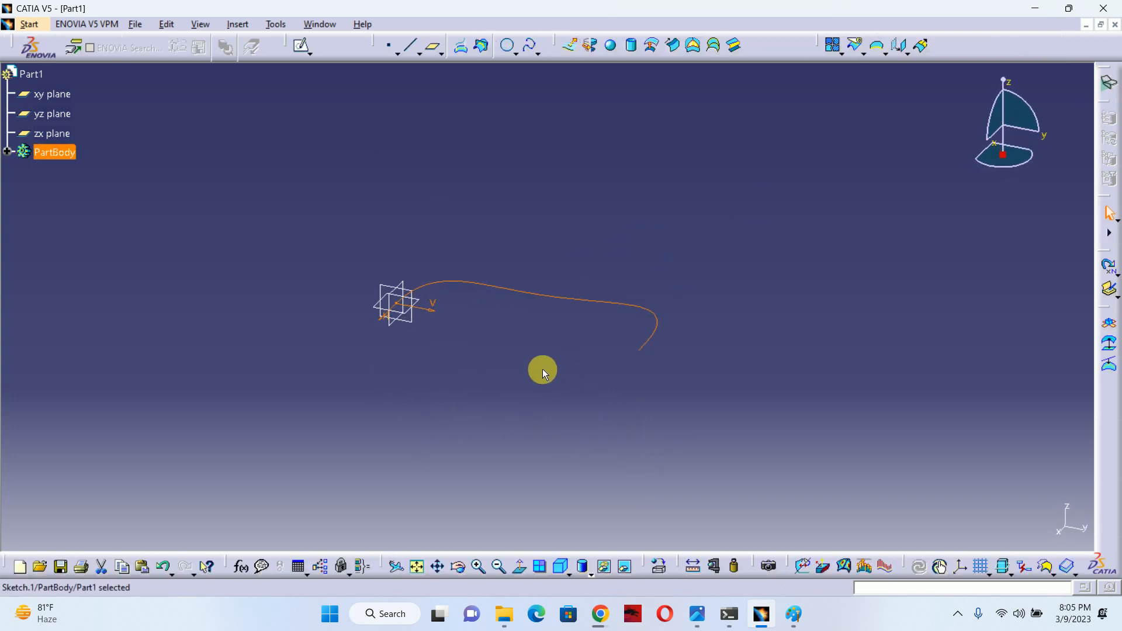
middle_click_drag(538, 370, 536, 354)
left_click(374, 292)
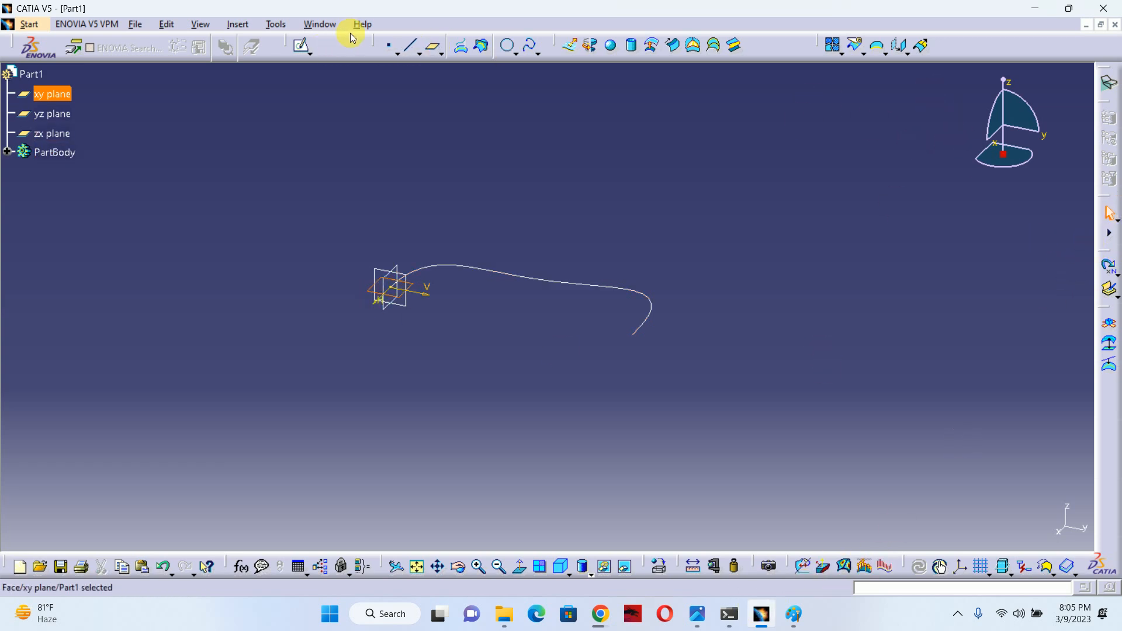
left_click(303, 45)
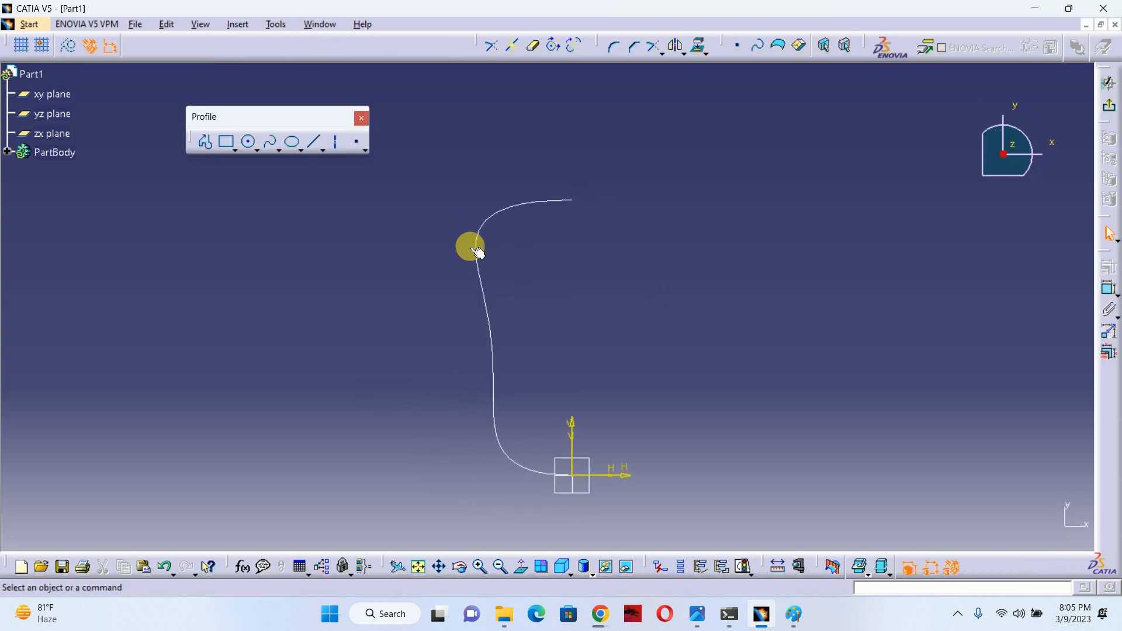
Draw two short vertical axis lines, one upward from the curve's upper endpoint and one downward from the origin.
left_click(345, 143)
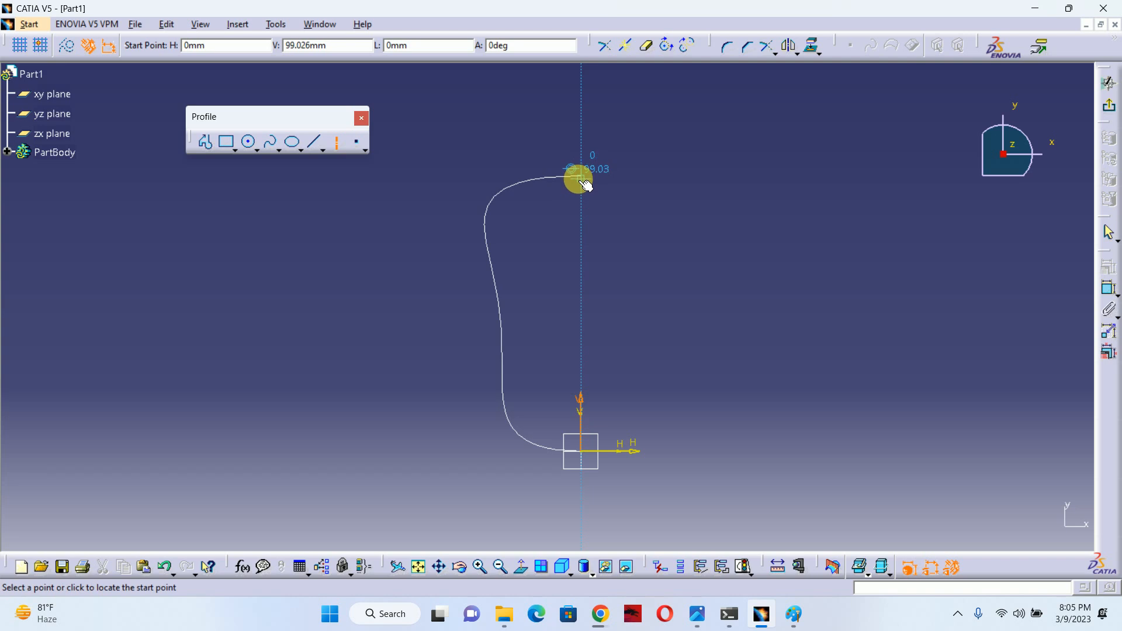
left_click(586, 176)
left_click(580, 150)
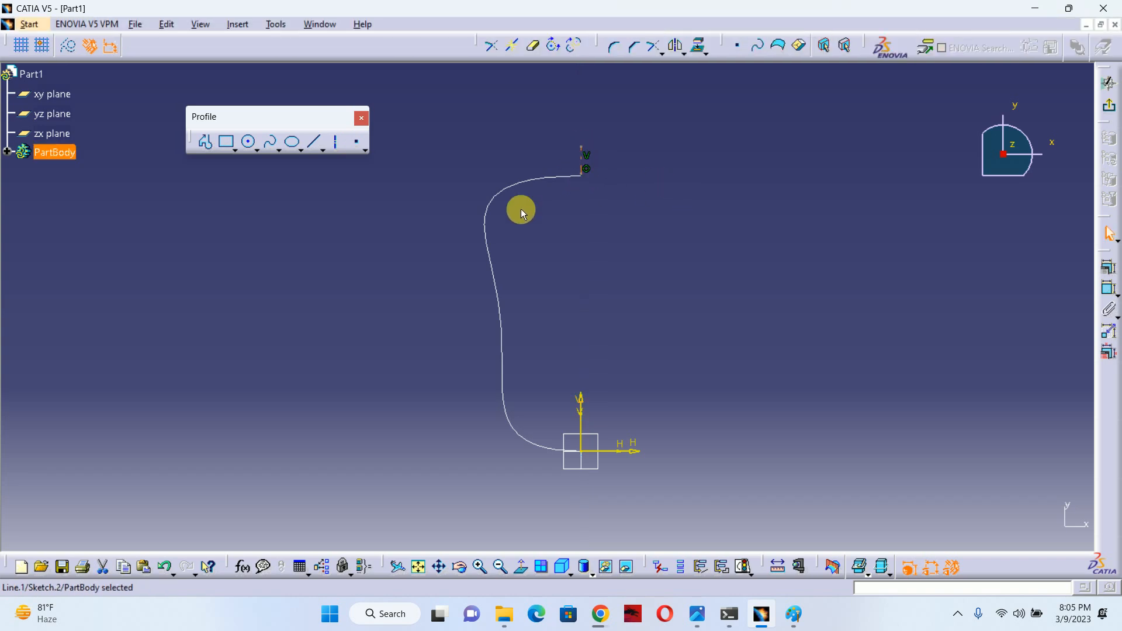
left_click(335, 142)
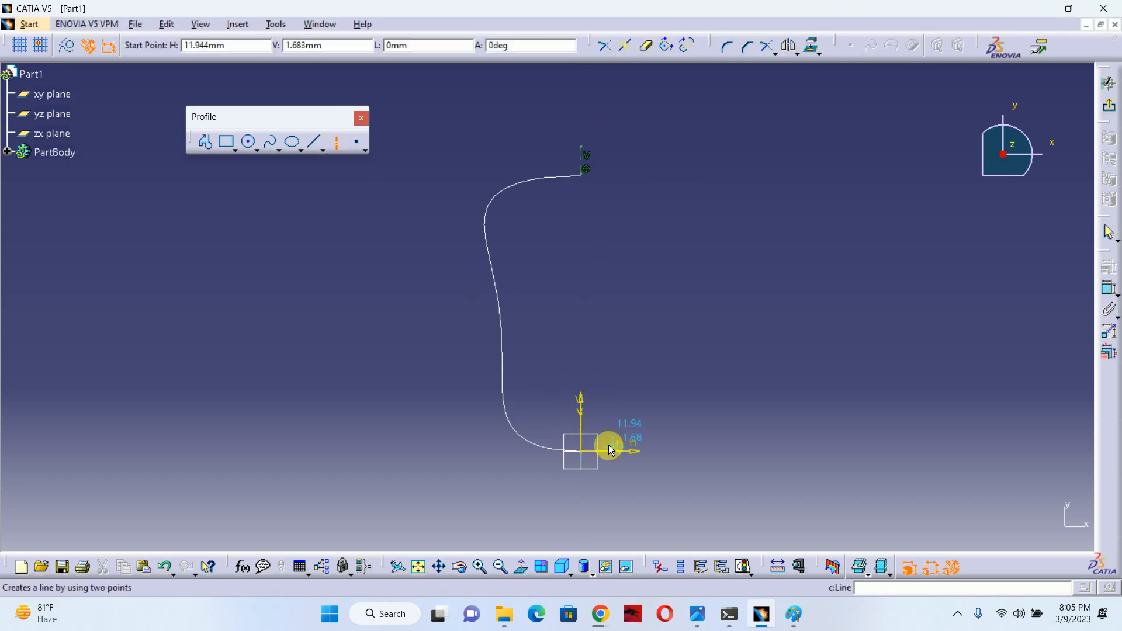
left_click(583, 453)
left_click(581, 491)
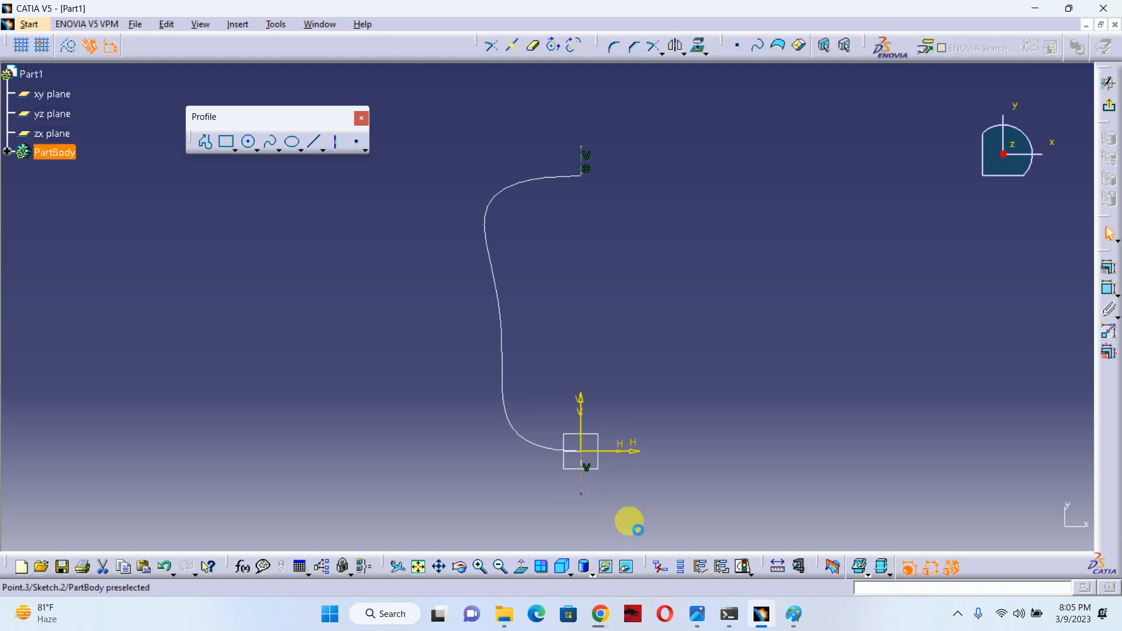
Switch to Paint and trace the mouse's outer left outline on the reference image with a yellow pencil line.
left_click(787, 615)
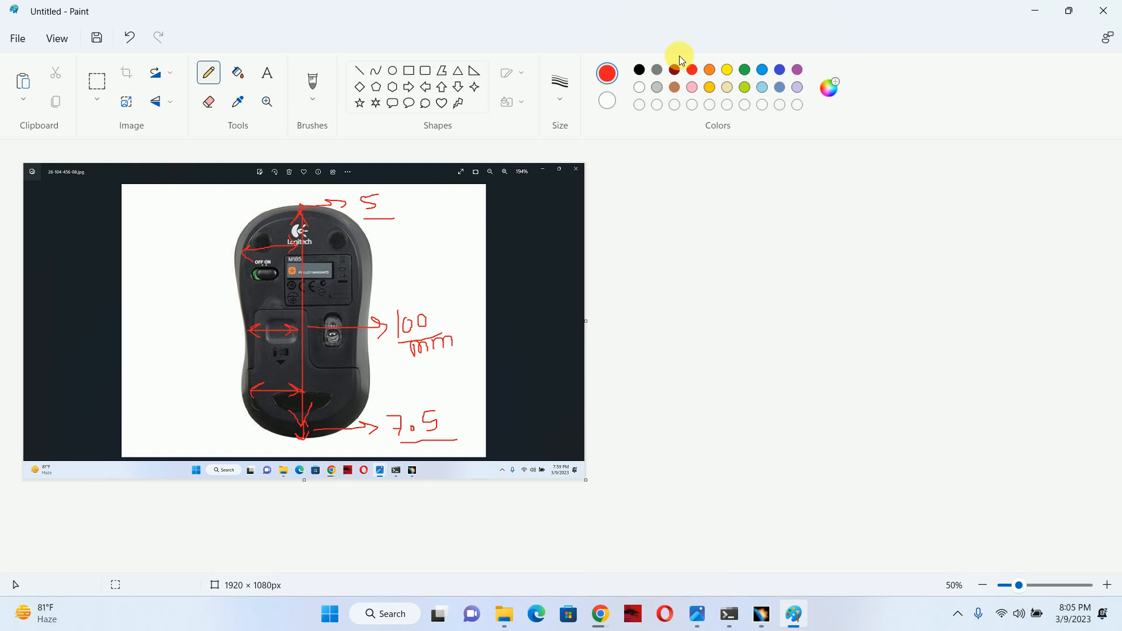
left_click(745, 70)
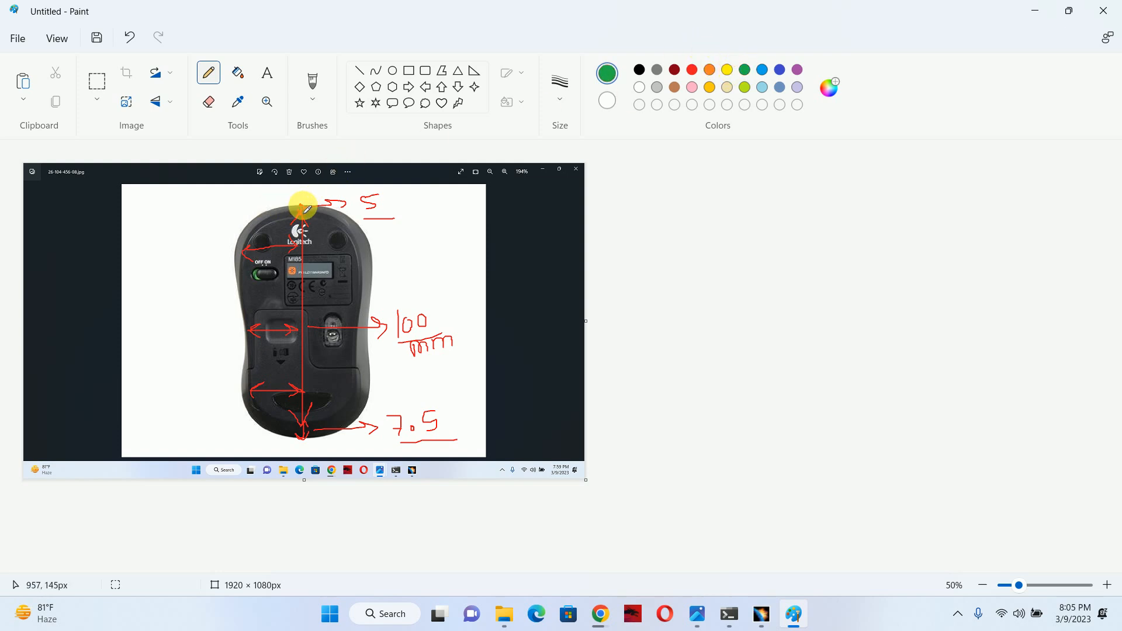
key("ctrl+z")
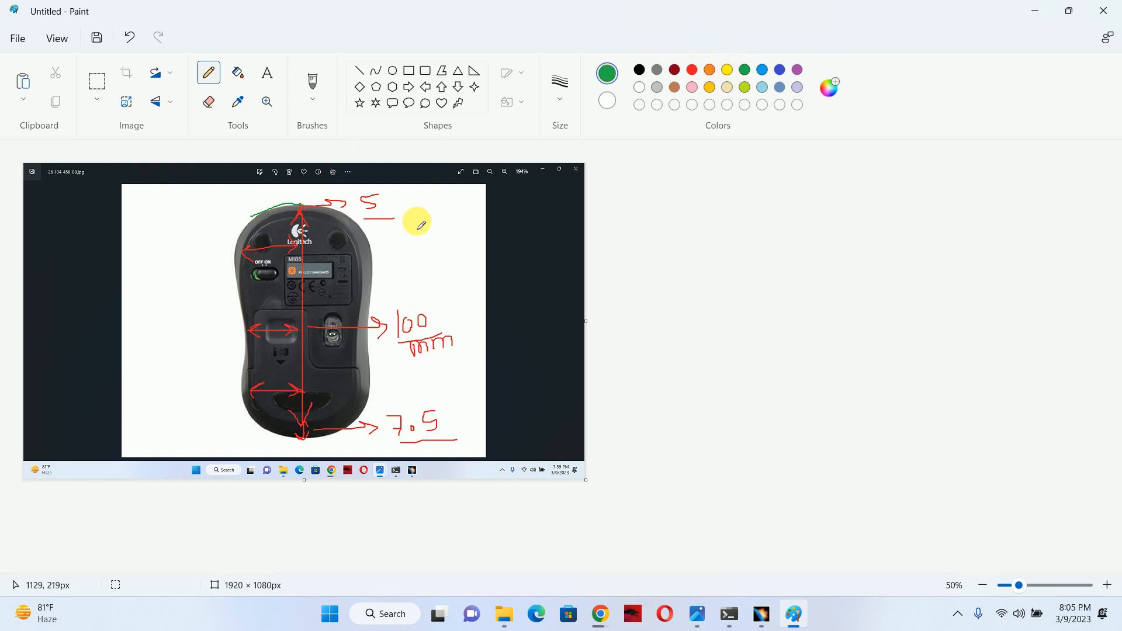
left_click(725, 72)
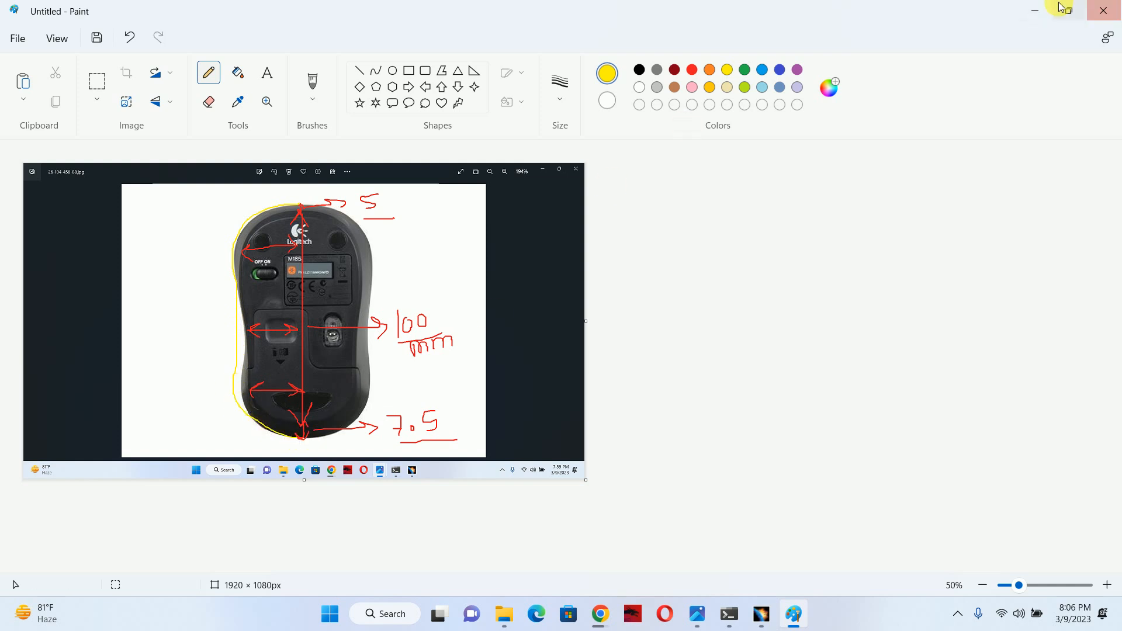
left_click(1033, 9)
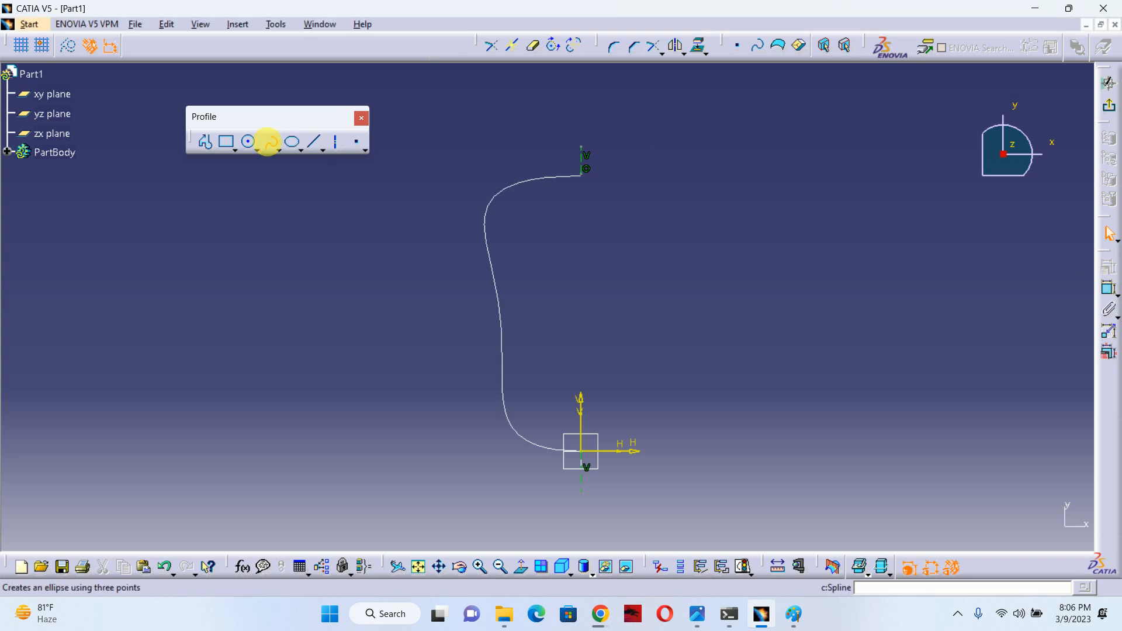
Draw a five-point spline outside the existing curve, from the upper axis line's top end to the lower axis line's bottom end, about 45 mm wide.
left_click(268, 141)
left_click(581, 146)
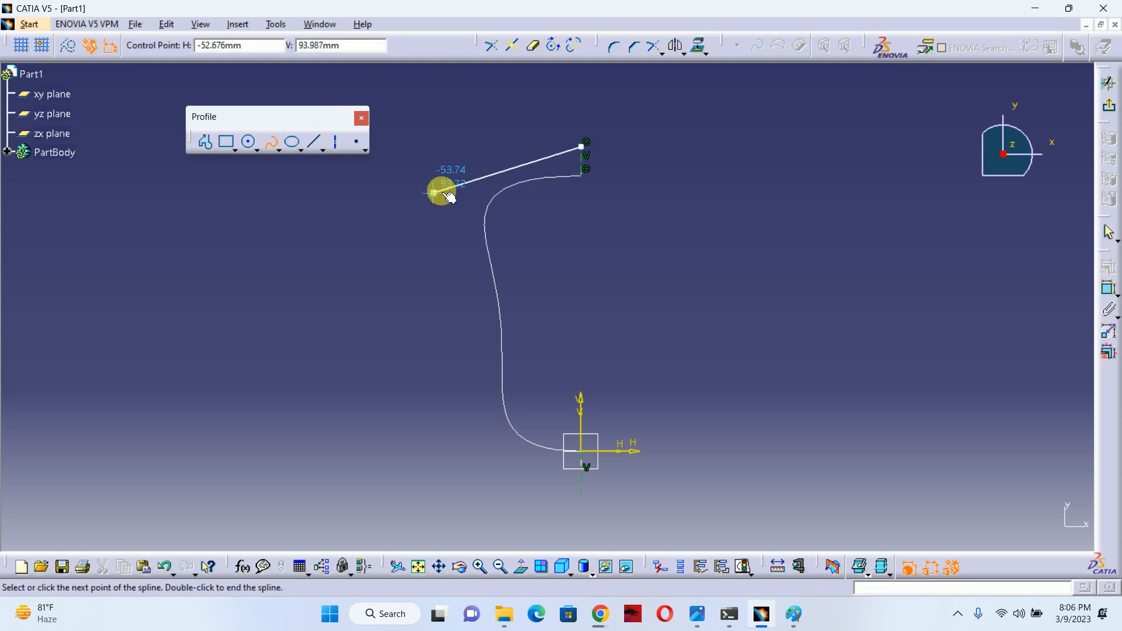
left_click(458, 191)
left_click(484, 309)
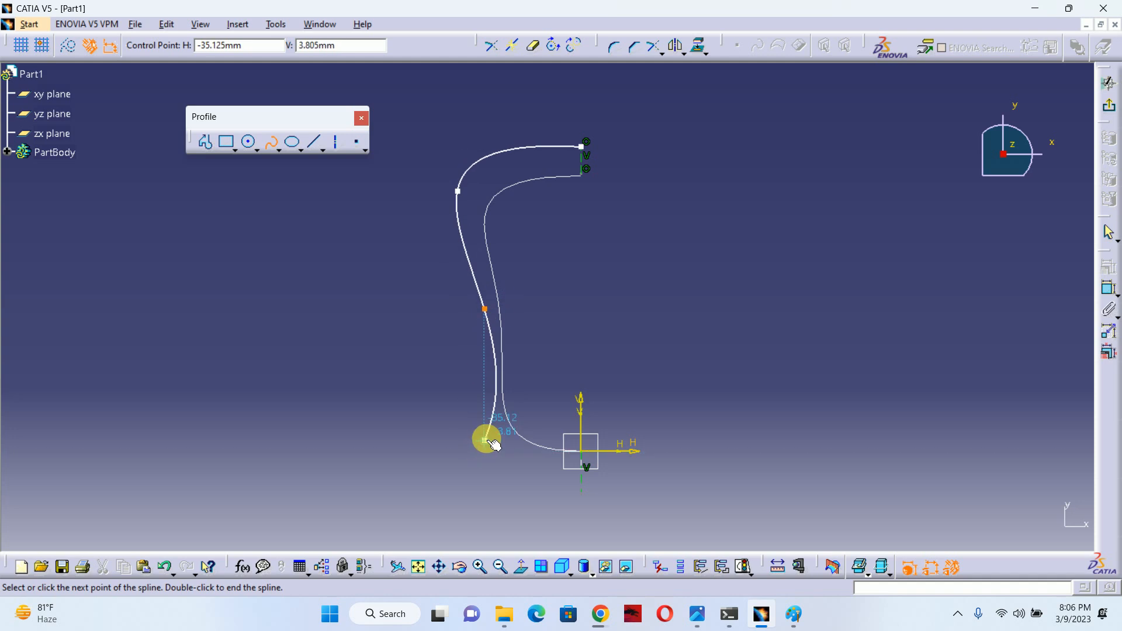
left_click(496, 443)
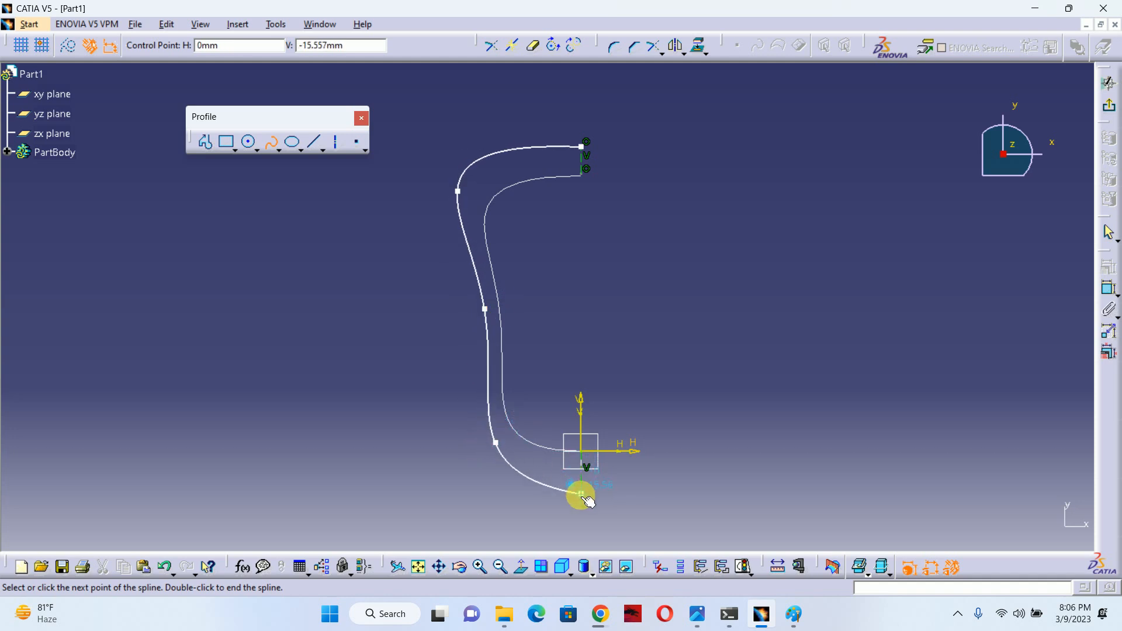
left_click(581, 494)
key("Escape")
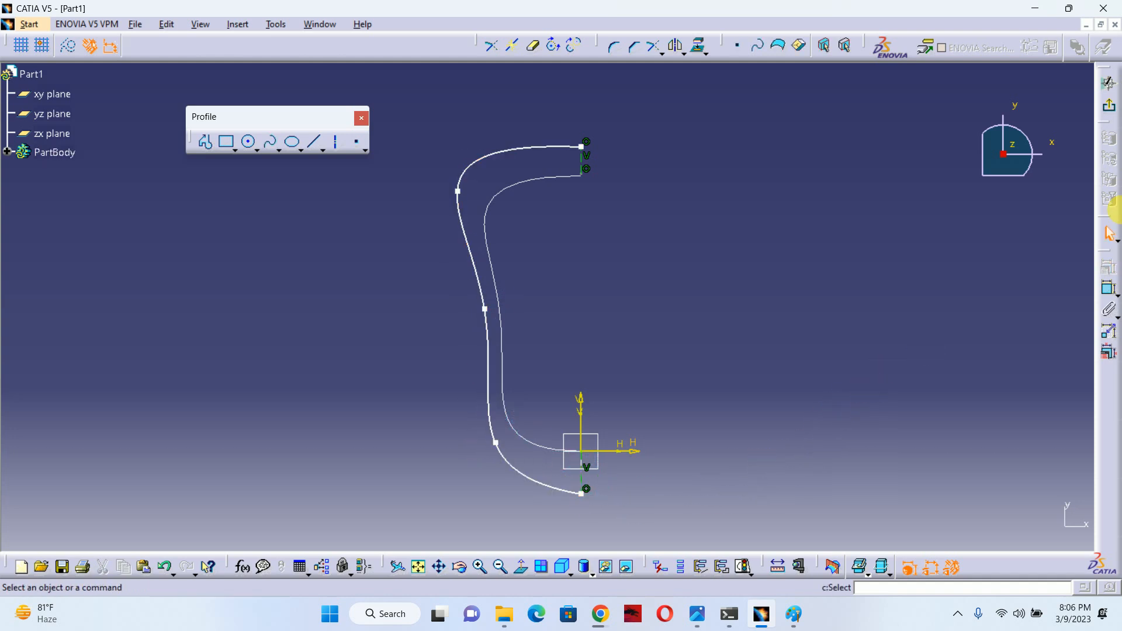
Dimension the short upper axis line and set its length to 5 mm.
left_click(1109, 288)
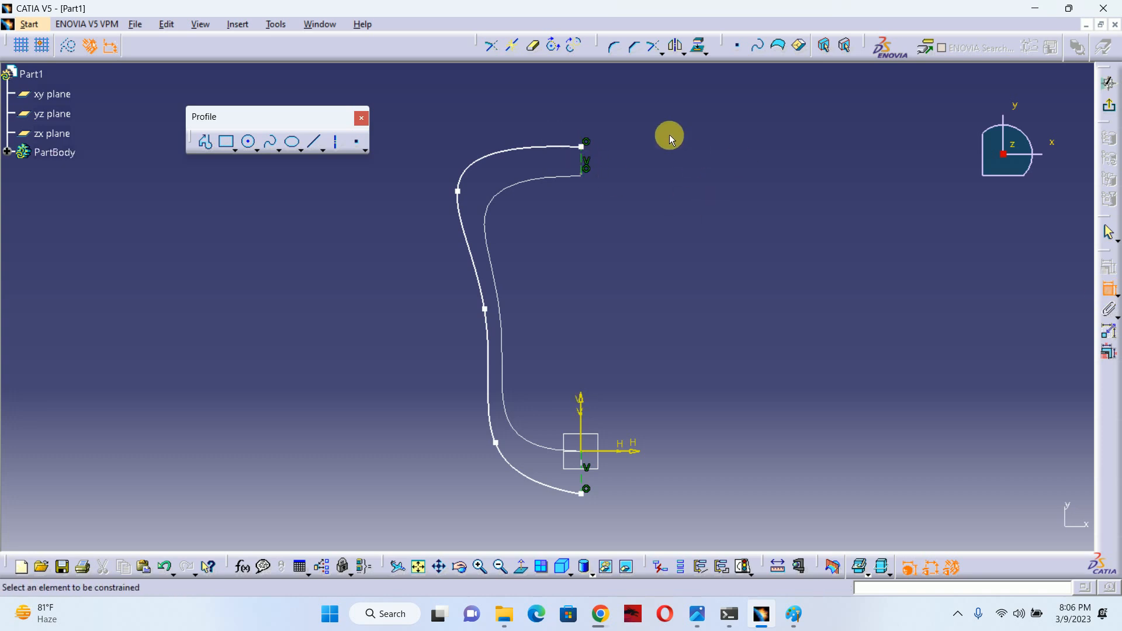
left_click(582, 156)
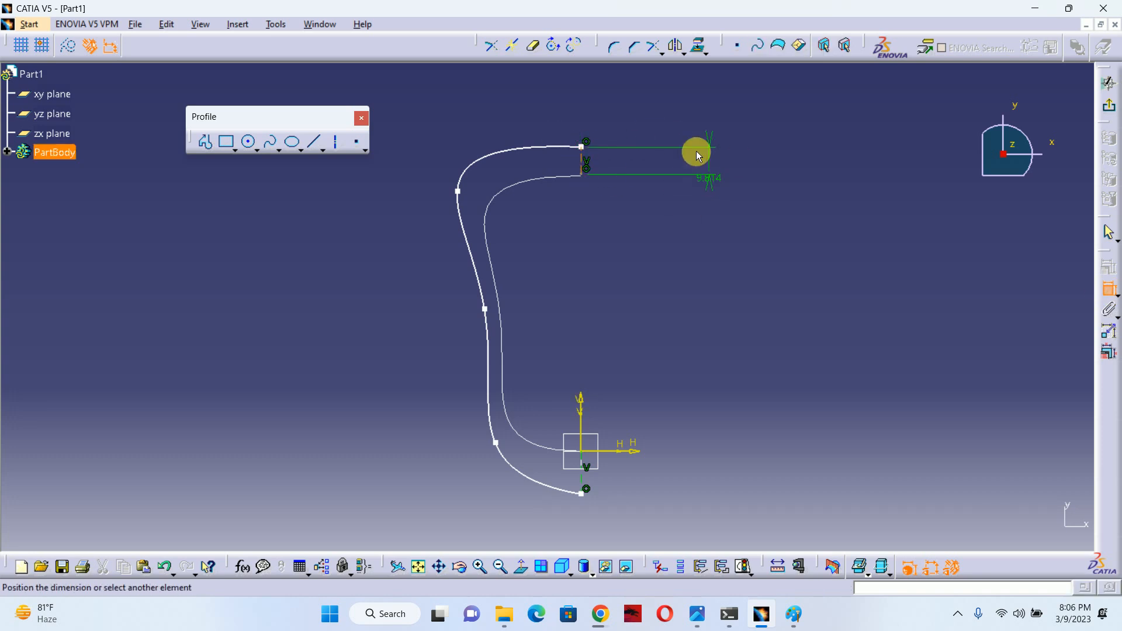
left_click(644, 111)
double_click(643, 111)
type("5")
key("Return")
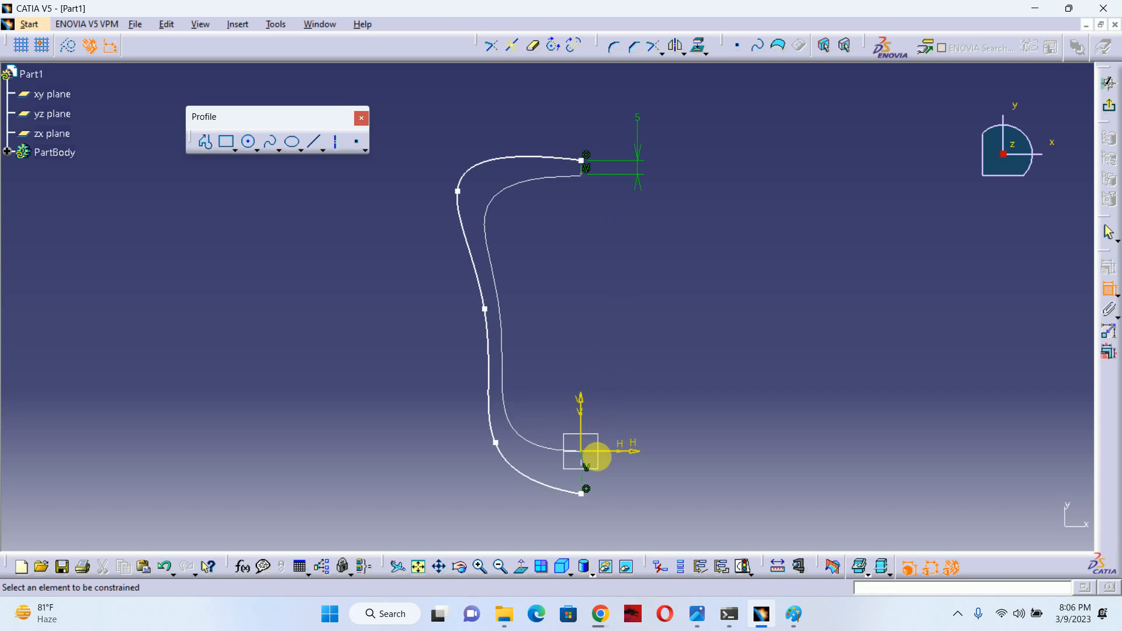
Dimension the short lower axis line below the origin and set its length to 7.5 mm.
left_click(585, 480)
left_click(652, 411)
double_click(656, 408)
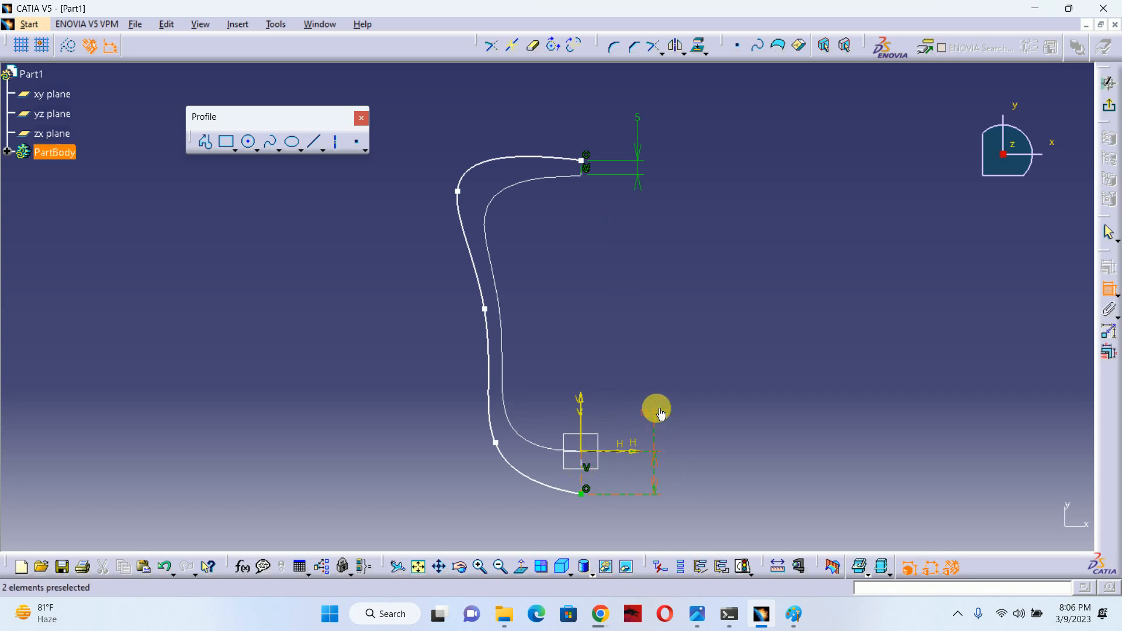
type("7.5")
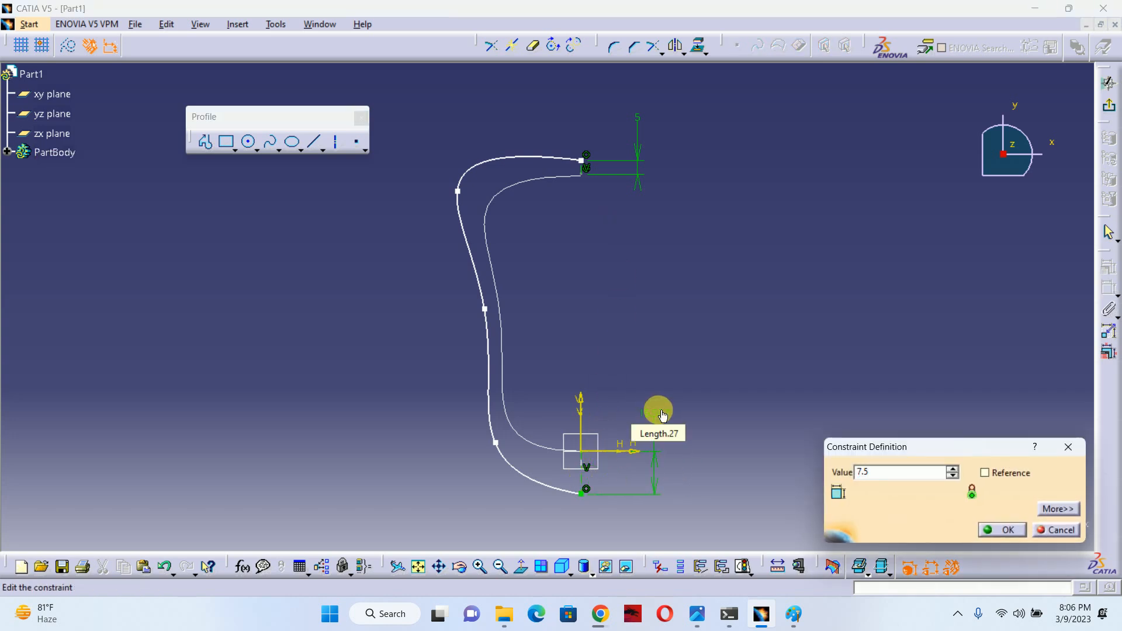
key("Return")
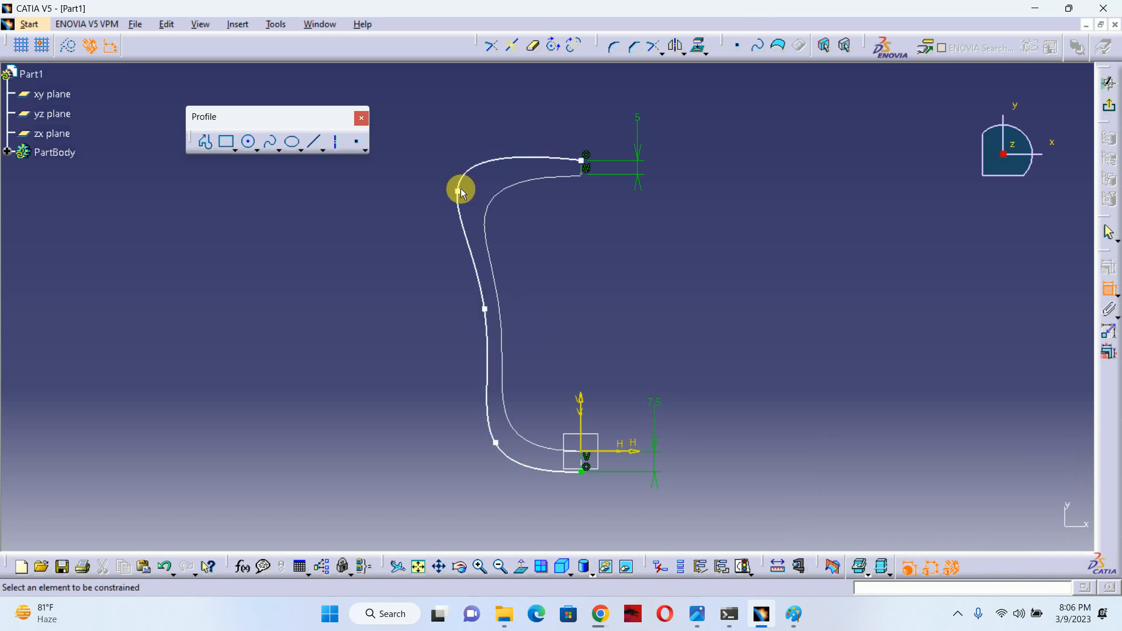
Dimension the outer spline's upper-left control point from the upper axis line and set the horizontal distance to 40 mm.
left_click(460, 189)
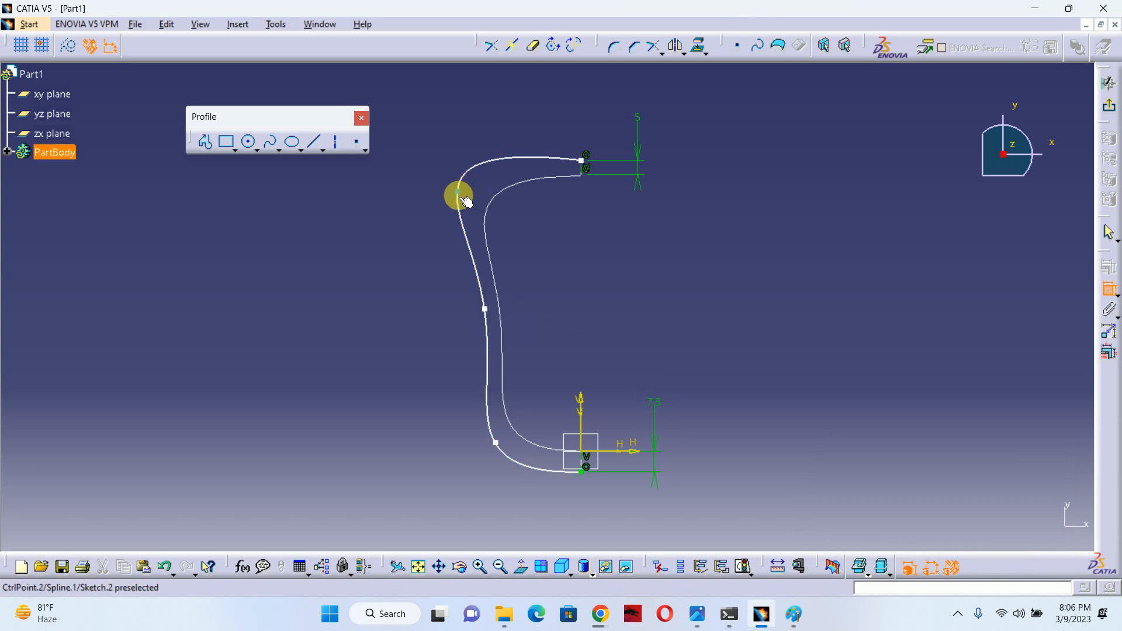
left_click(587, 172)
left_click(499, 128)
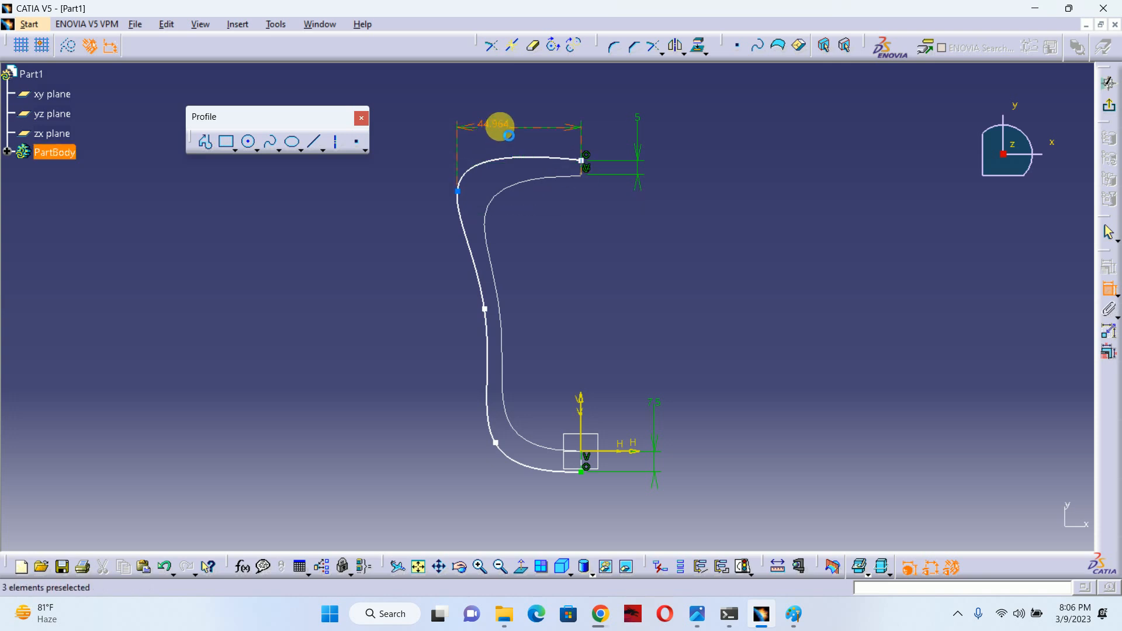
double_click(504, 131)
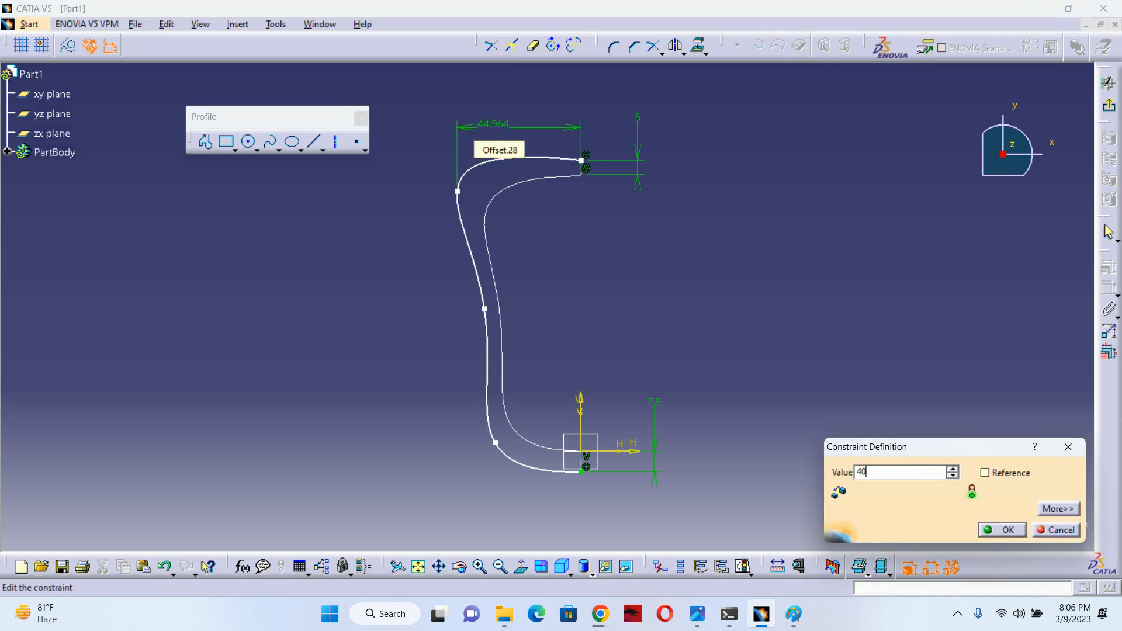
key("Return")
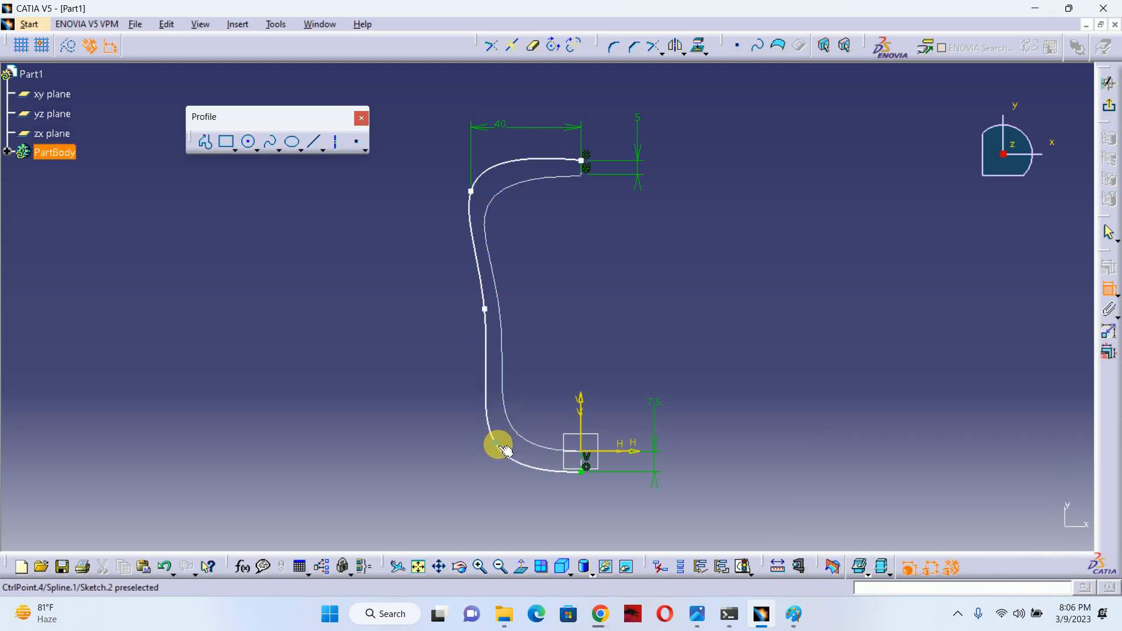
Dimension the outer spline's middle control point from the vertical axis and set the distance to 32 mm.
left_click(485, 308)
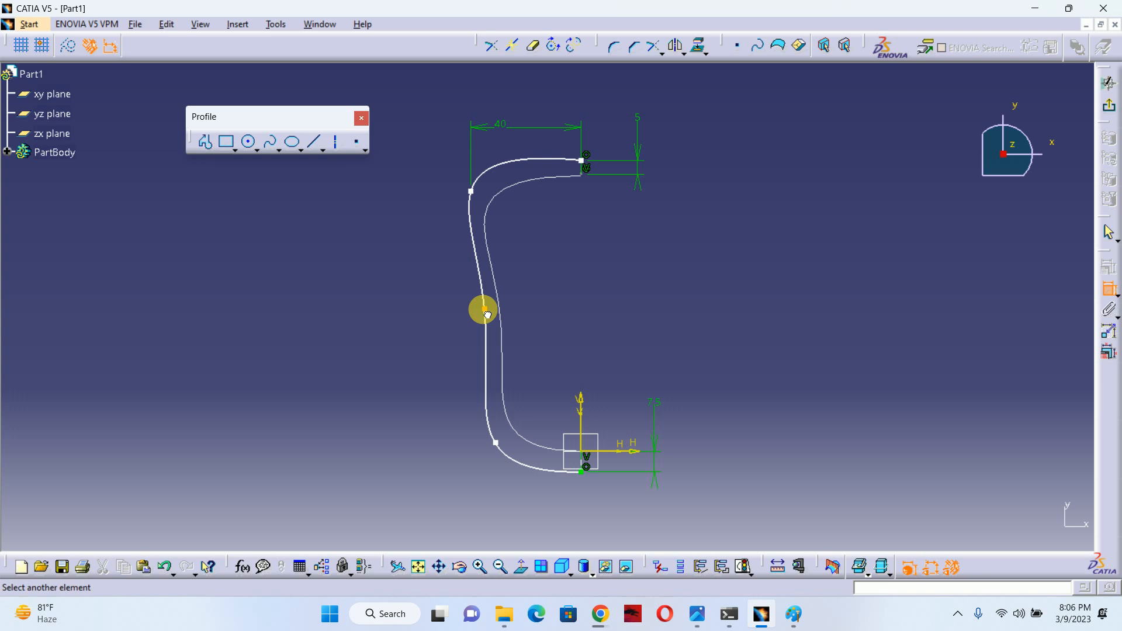
left_click(582, 412)
left_click(539, 258)
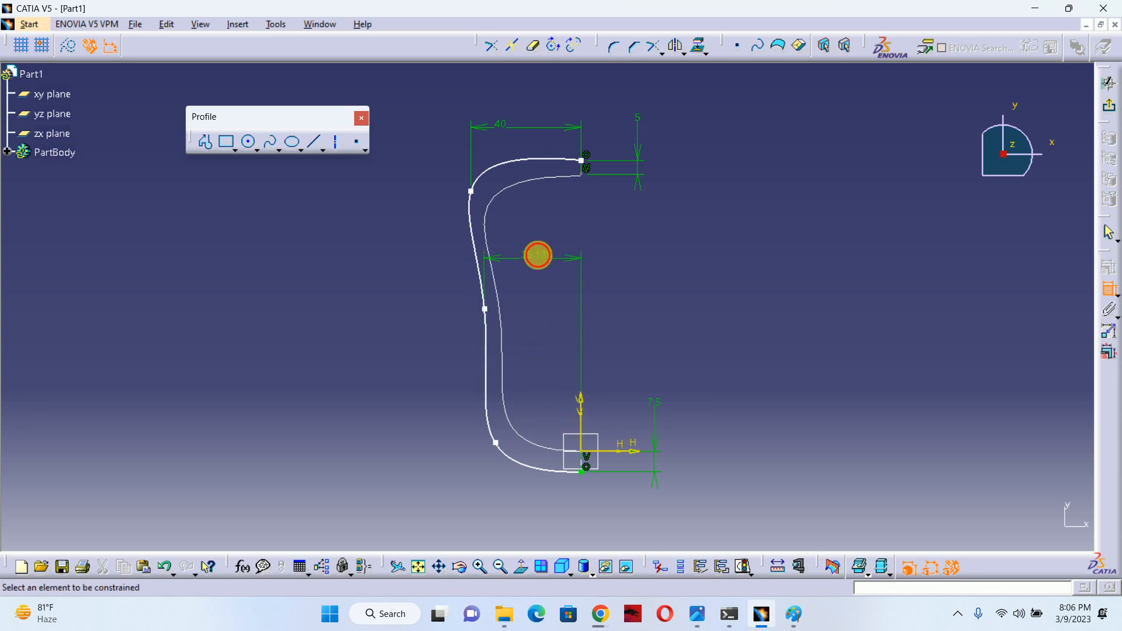
double_click(537, 255)
key("Return")
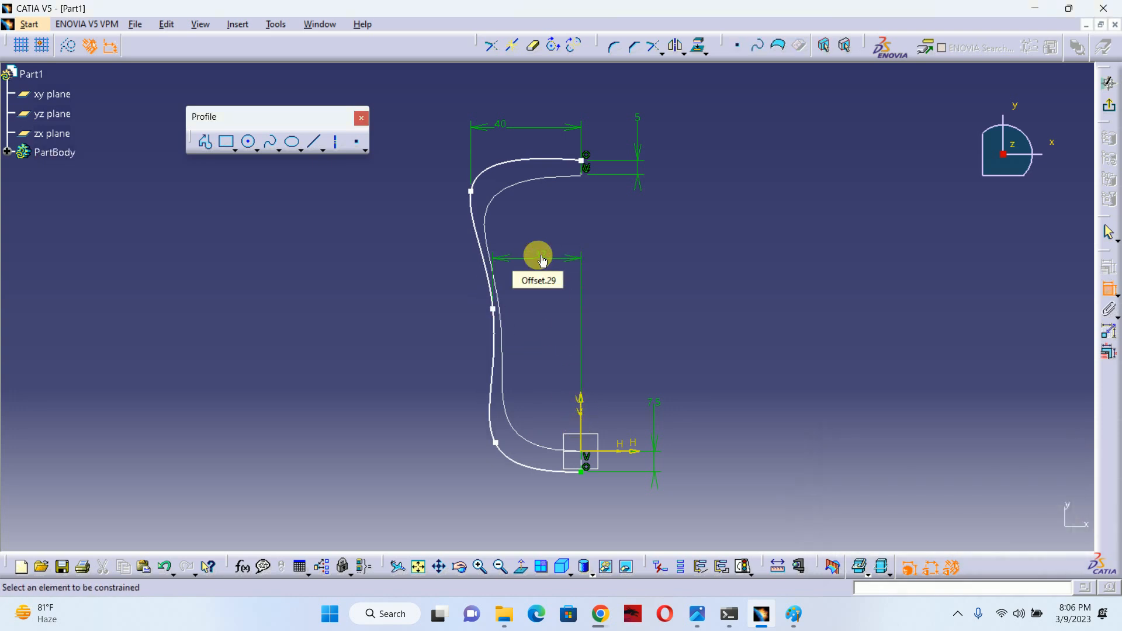
Dimension the outer spline's lower-left control point from the vertical axis and set the distance to 30 mm.
left_click(588, 421)
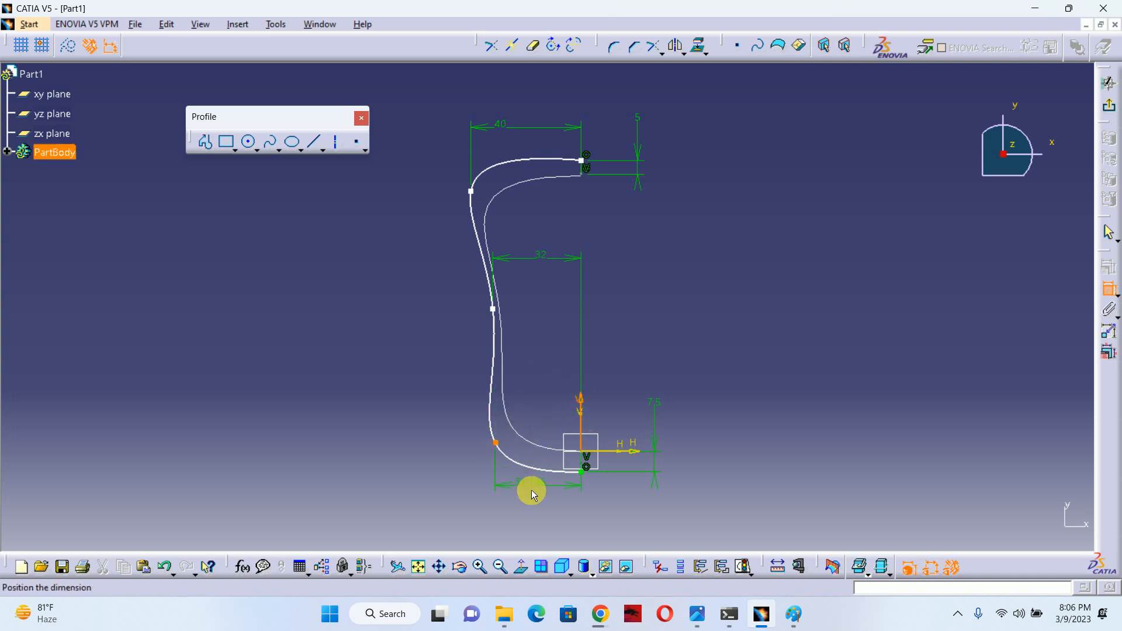
left_click(540, 495)
double_click(541, 494)
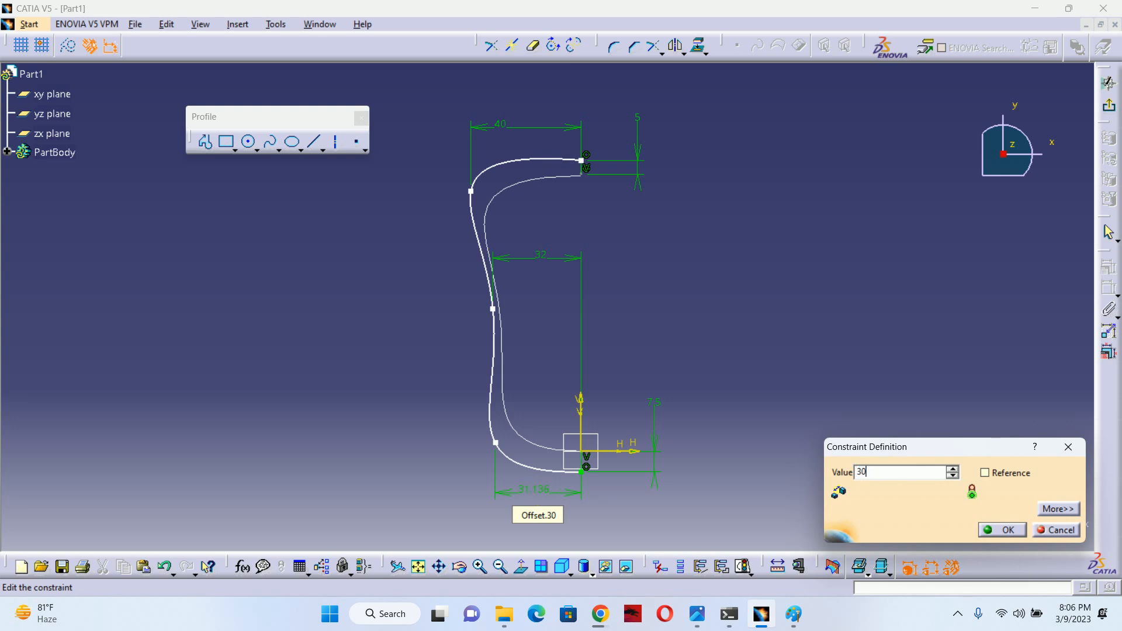
key("Return")
key("Escape")
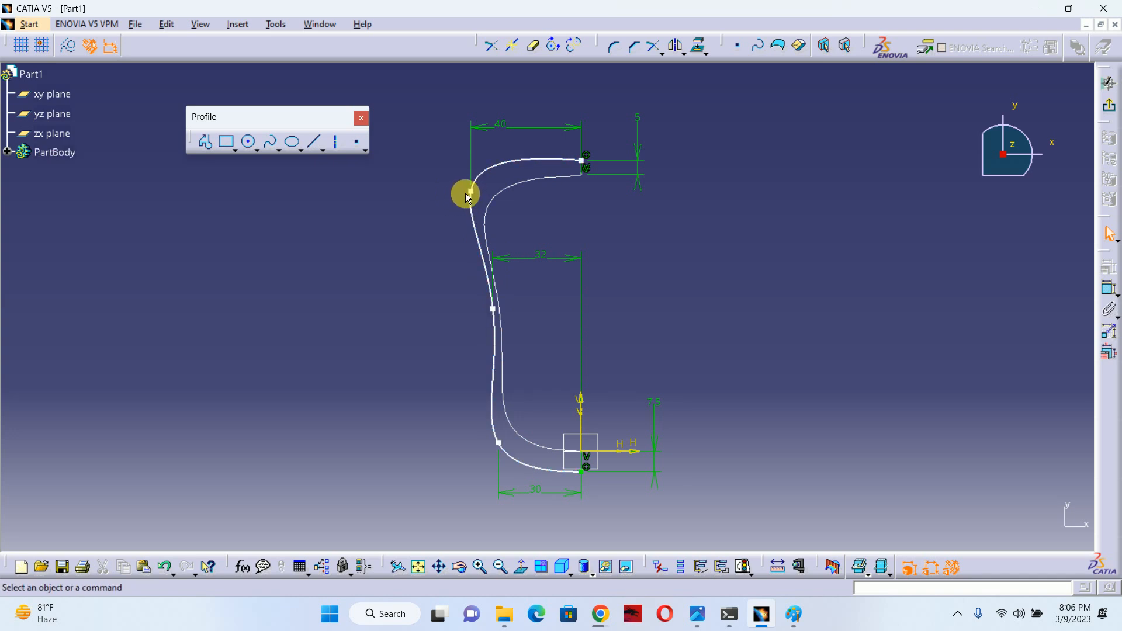
Reshape the outer spline to follow the inner curve by moving its upper-left and middle control points down and its lower-left one up.
left_click_drag(470, 191, 472, 212)
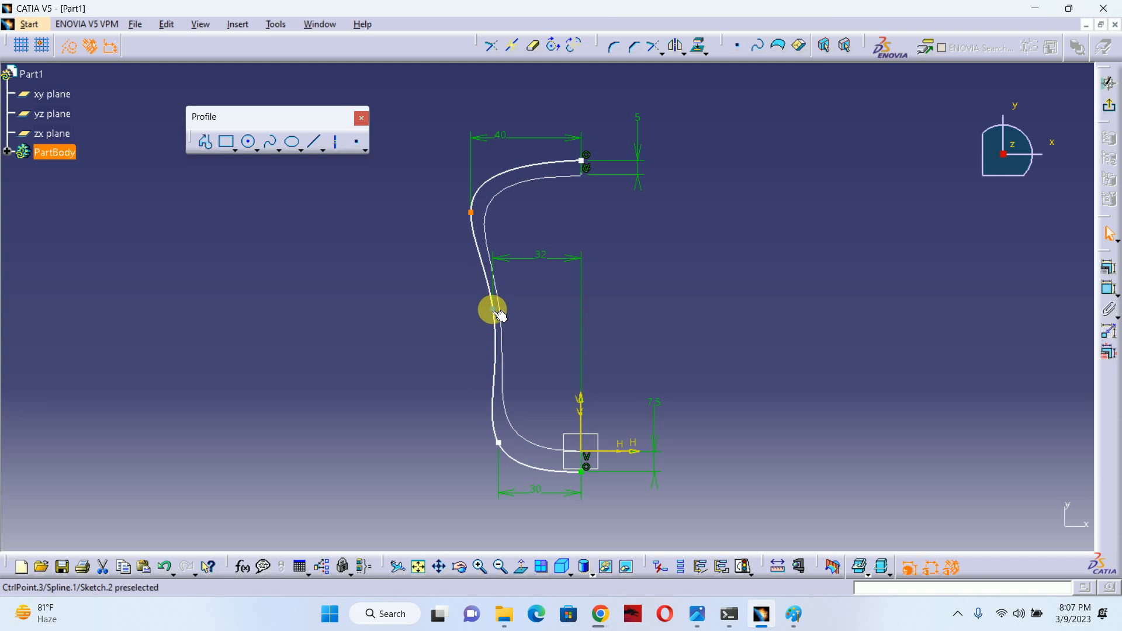
left_click_drag(498, 316, 491, 369)
left_click(681, 345)
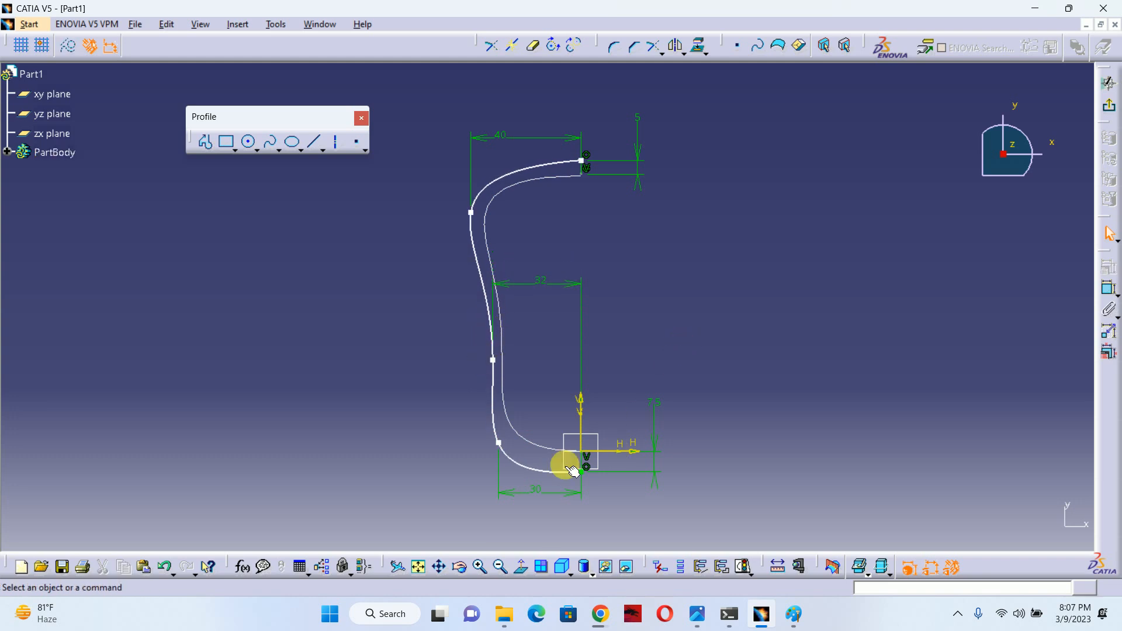
left_click_drag(503, 446, 499, 431)
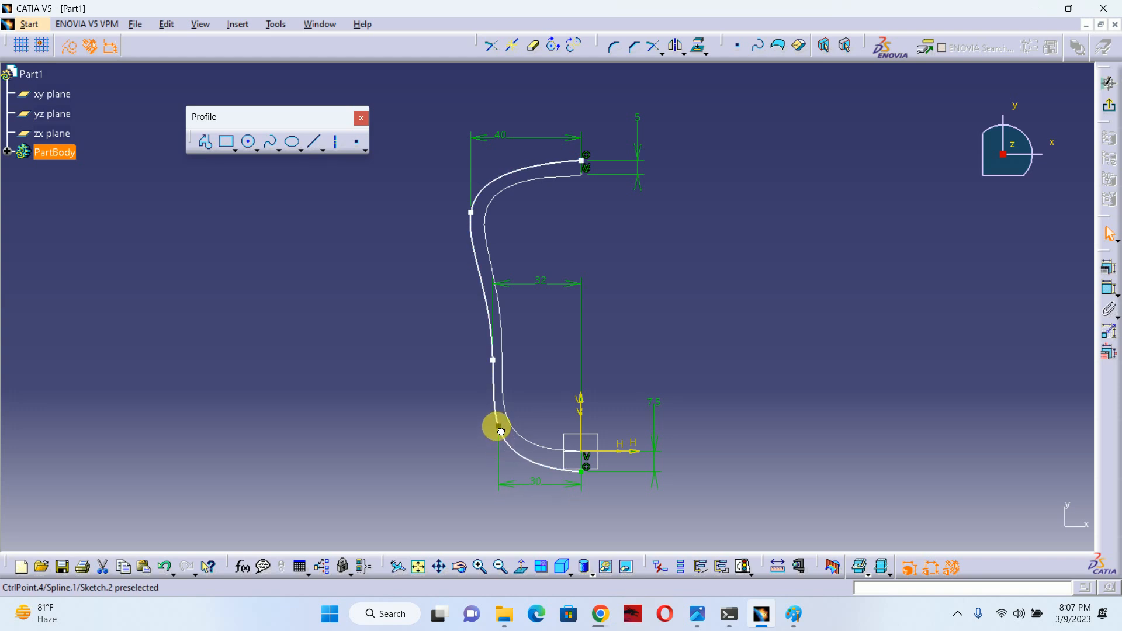
left_click(727, 367)
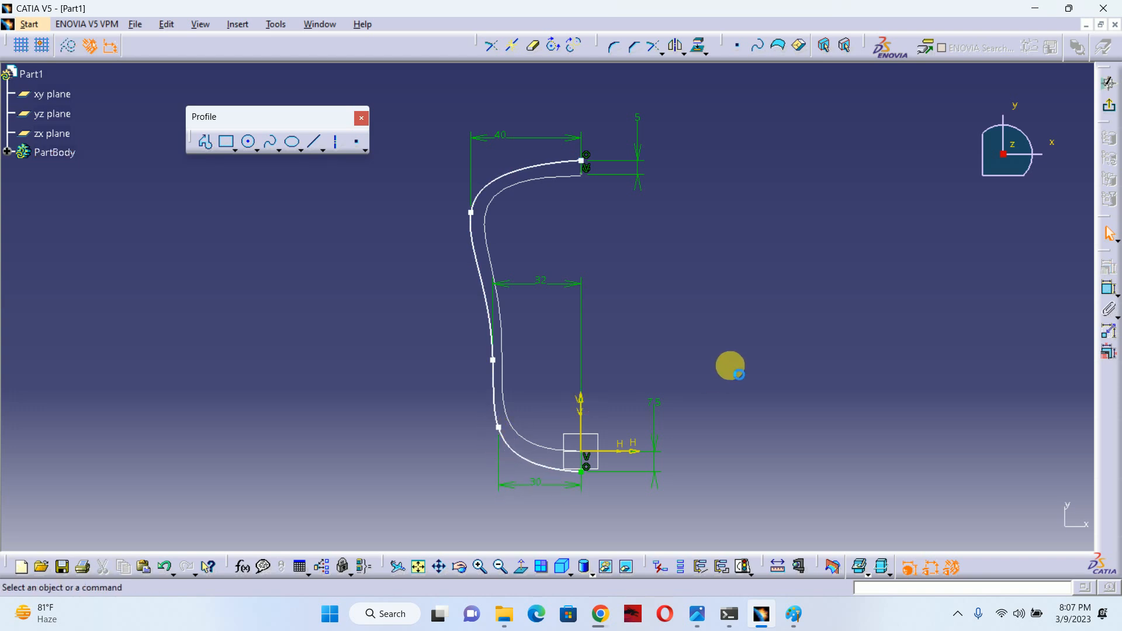
left_click(1108, 288)
left_click(467, 215)
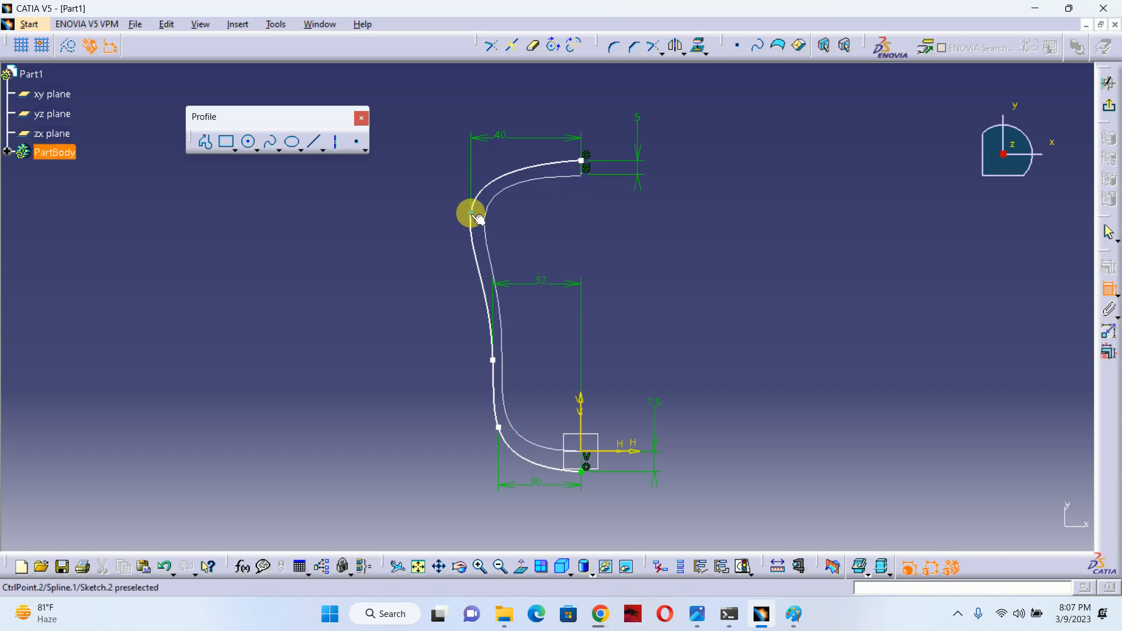
left_click(583, 166)
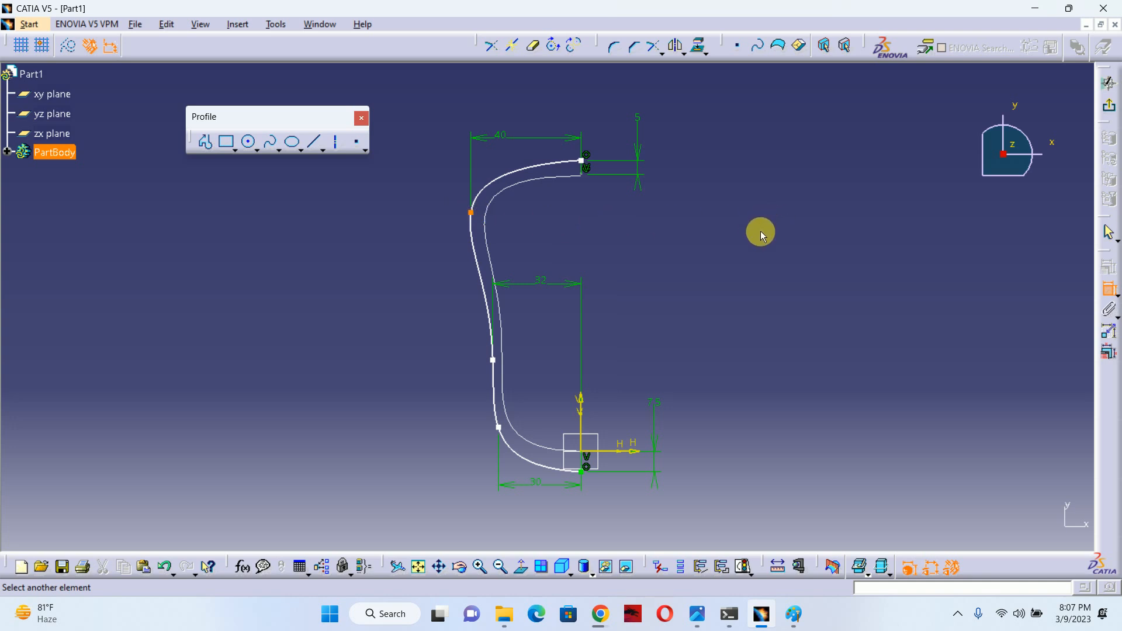
left_click(760, 232)
Make the upper axis line's lower endpoint coincident with the inner curve's upper endpoint.
left_click(1103, 289)
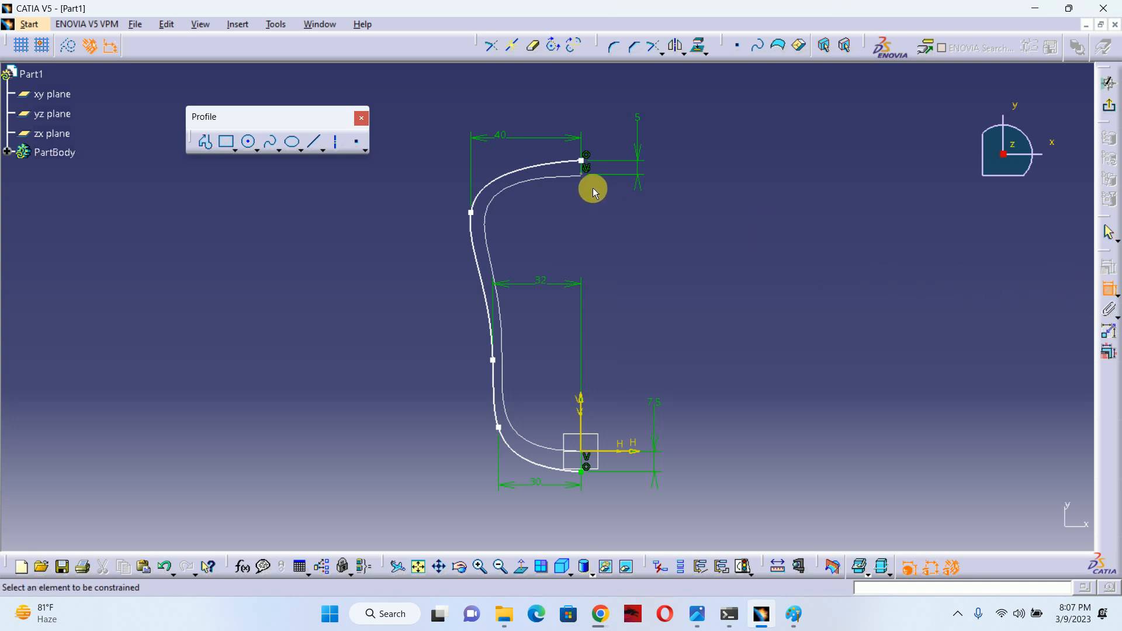
mouse_move(593, 193)
middle_mouse_down()
mouse_move(559, 281)
mouse_move(532, 132)
mouse_move(548, 150)
middle_mouse_up()
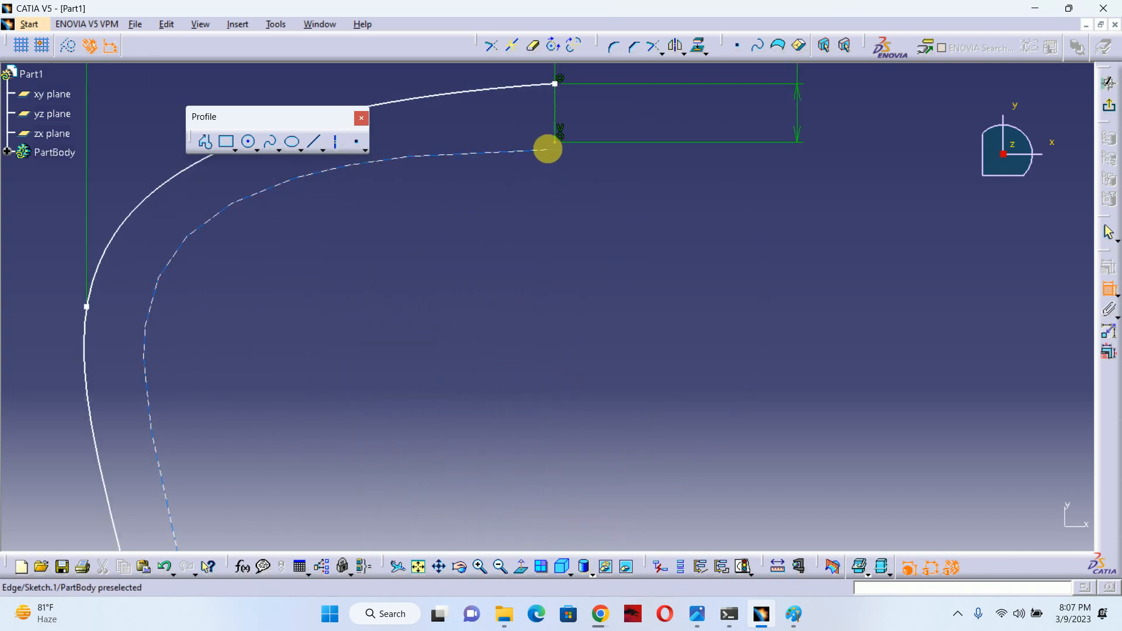
left_click(553, 143)
left_click(555, 150)
right_click(612, 211)
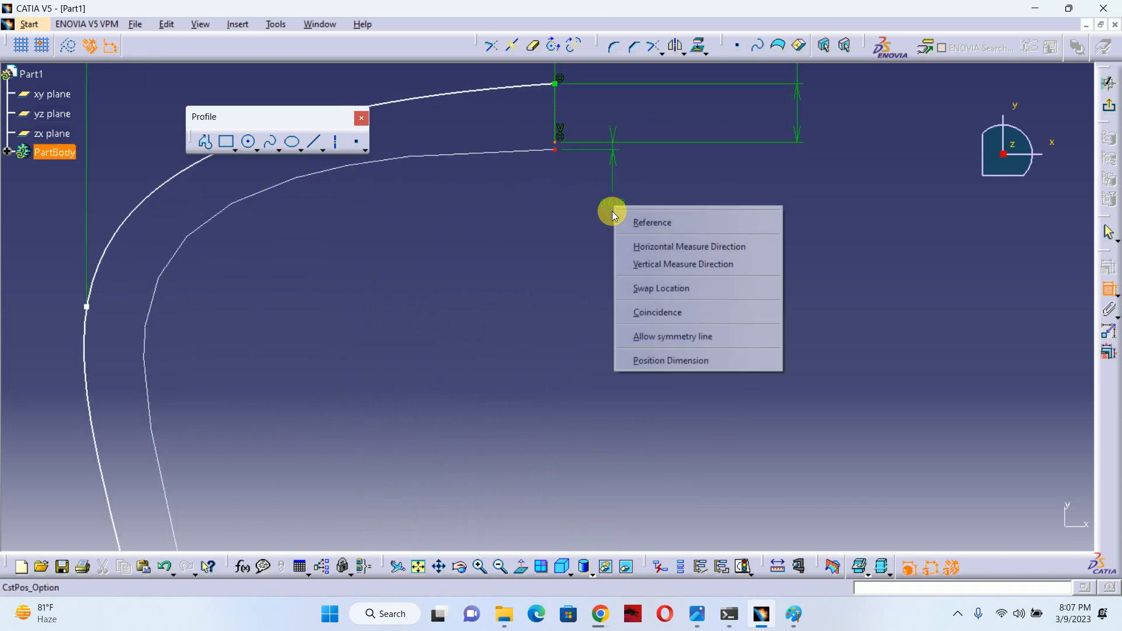
left_click(657, 312)
Add a vertical dimension between the outer spline's upper-left control point and the upper axis line's lower endpoint, and set it to 12 mm.
mouse_move(505, 231)
middle_mouse_down()
mouse_move(516, 221)
mouse_move(539, 348)
mouse_move(521, 346)
mouse_move(516, 266)
mouse_move(540, 429)
mouse_move(571, 409)
mouse_move(518, 275)
mouse_move(409, 315)
middle_mouse_up()
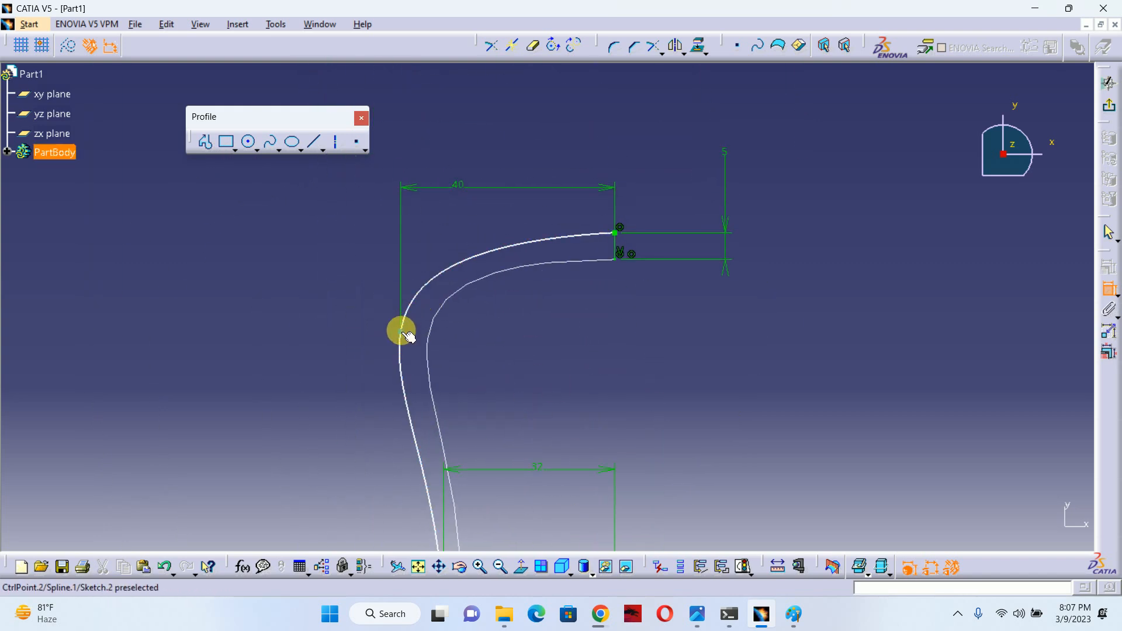
left_click(401, 331)
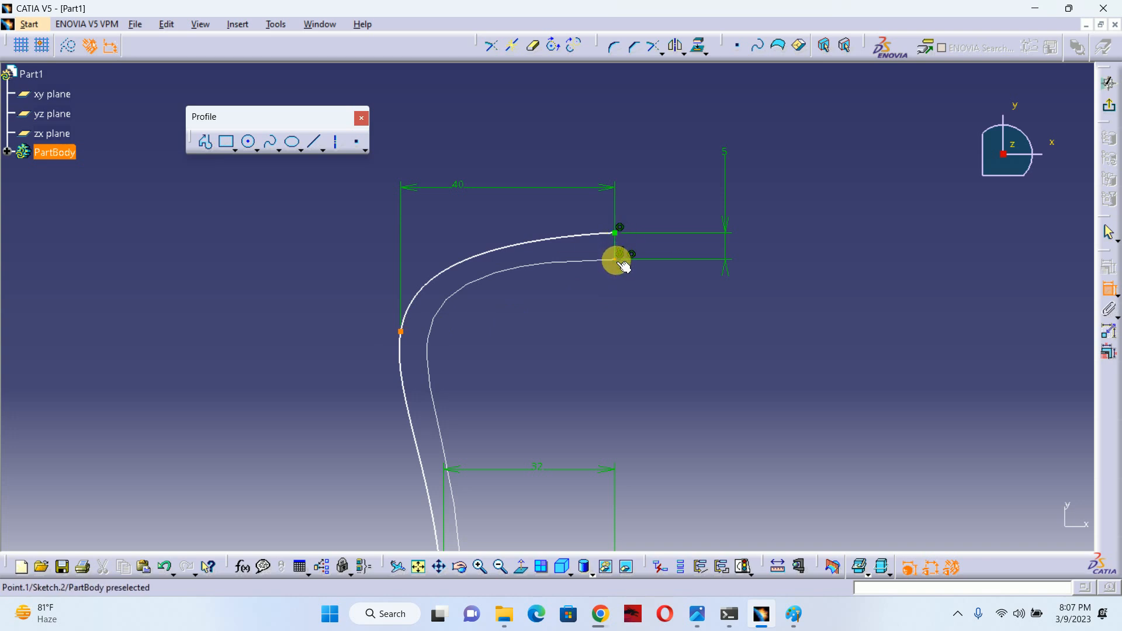
left_click(619, 262)
right_click(377, 303)
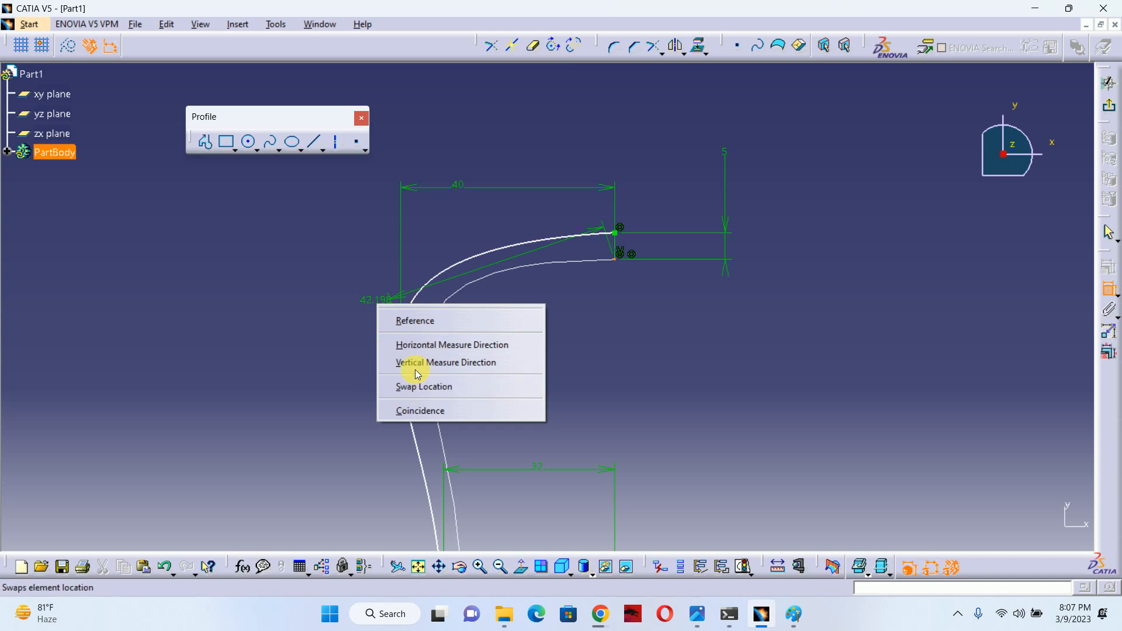
left_click(416, 365)
double_click(351, 298)
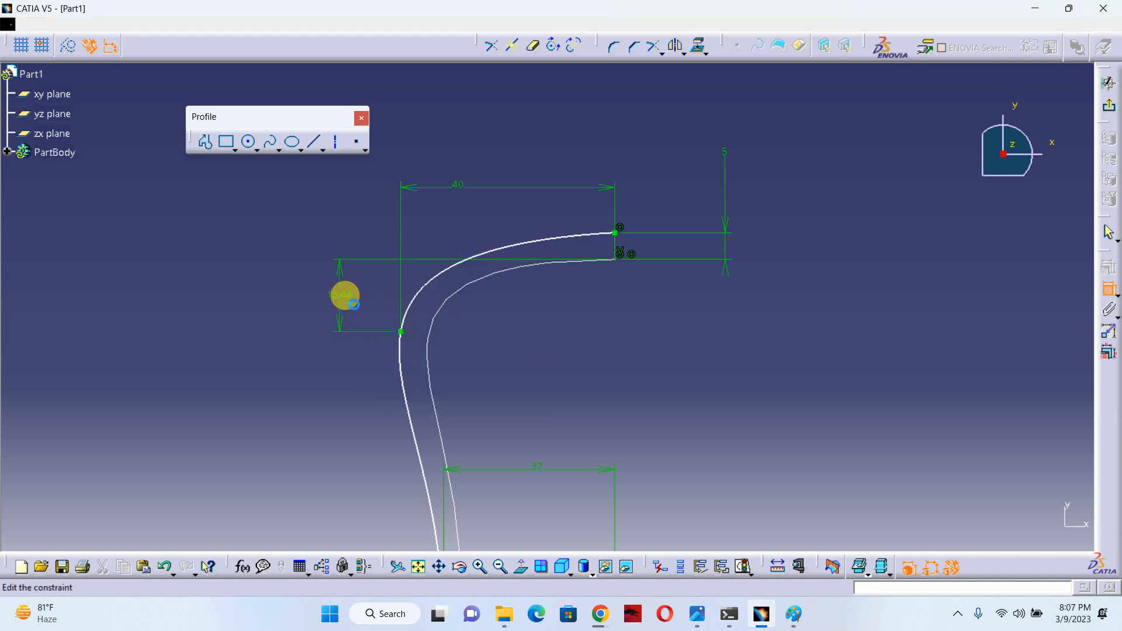
type("12")
key("Return")
Add a vertical dimension between the outer spline's middle and upper-left control points and set it to 55 mm.
mouse_move(472, 292)
middle_mouse_down()
mouse_move(446, 243)
mouse_move(467, 343)
mouse_move(489, 359)
middle_mouse_up()
left_click(496, 379)
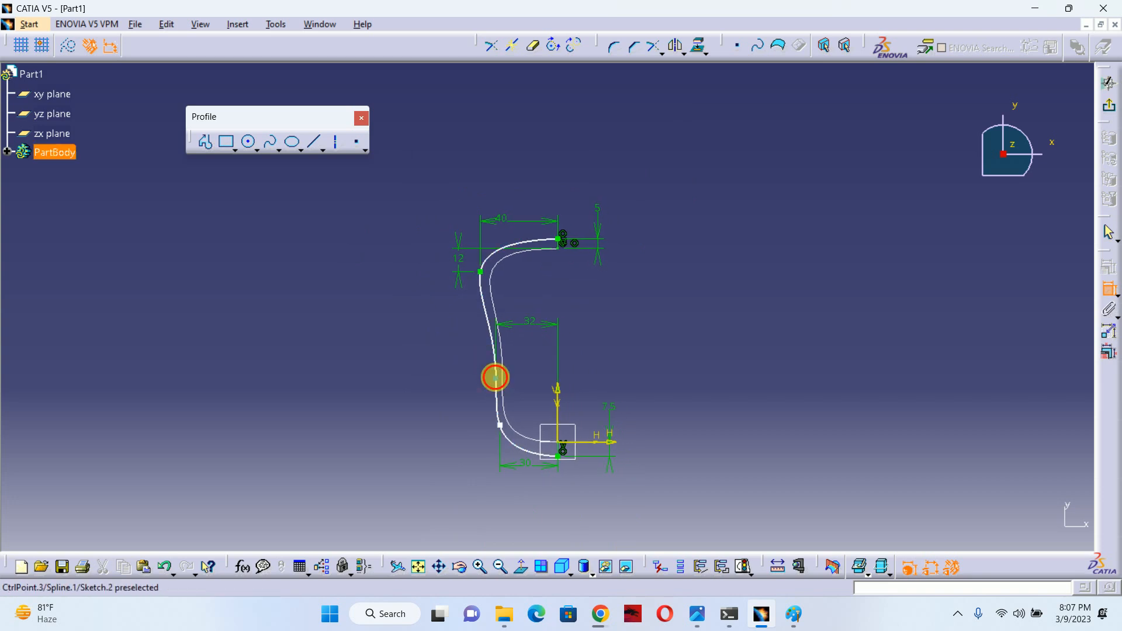
left_click(481, 272)
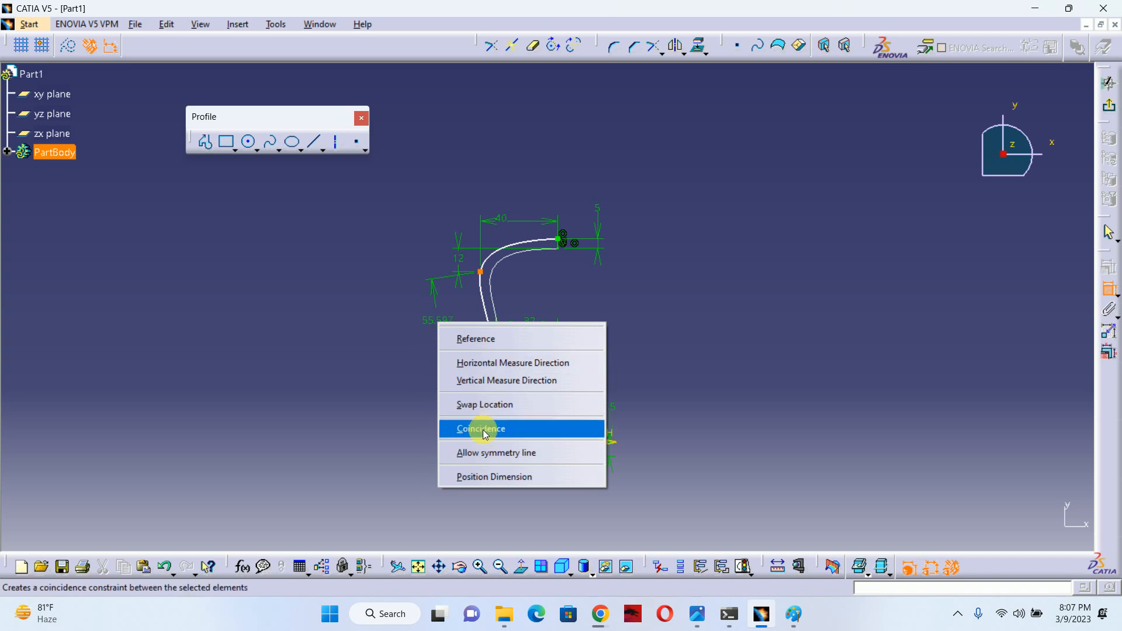
left_click(486, 380)
left_click(408, 324)
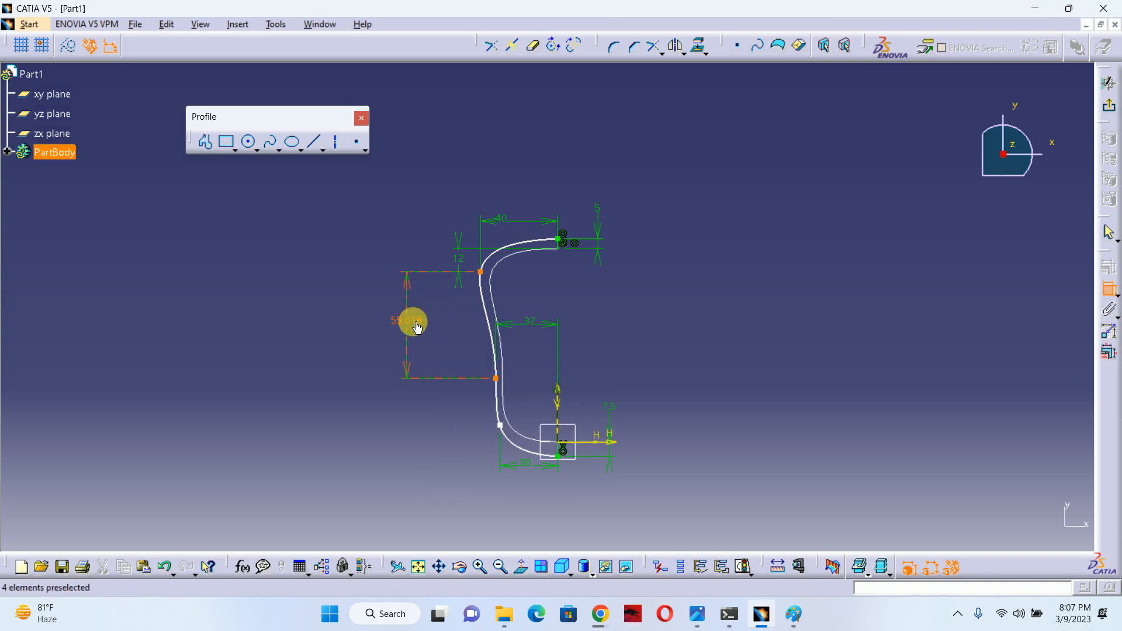
double_click(408, 324)
type("55")
key("Return")
left_click(423, 370)
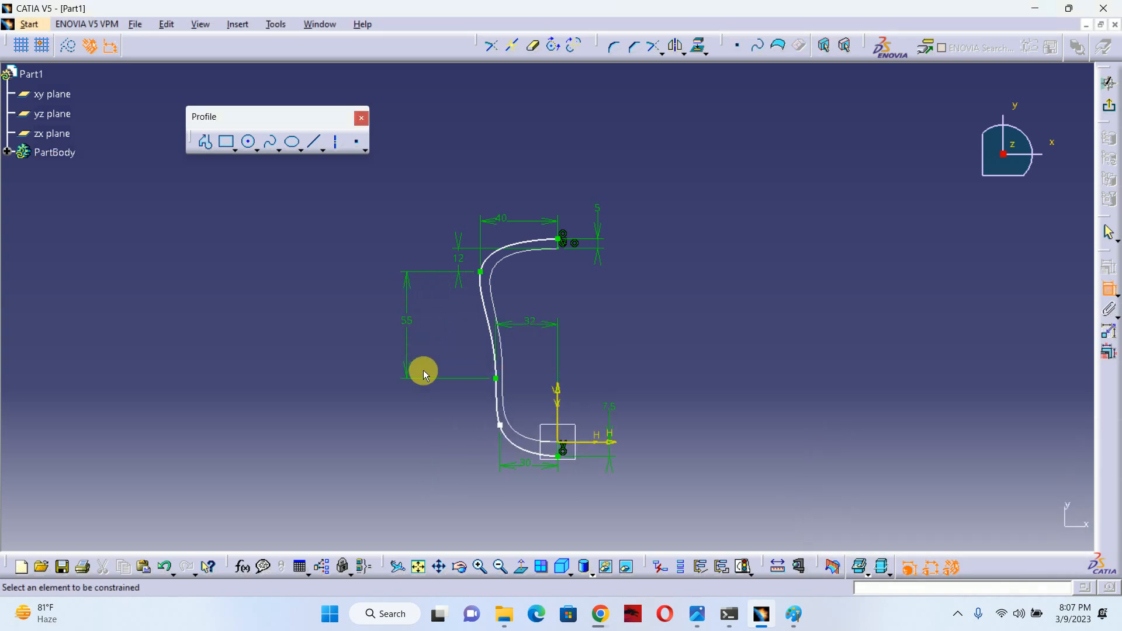
Set a 25 mm vertical dimension between the outer spline's middle and lower-left control points, and exit the sketch.
left_click(500, 424)
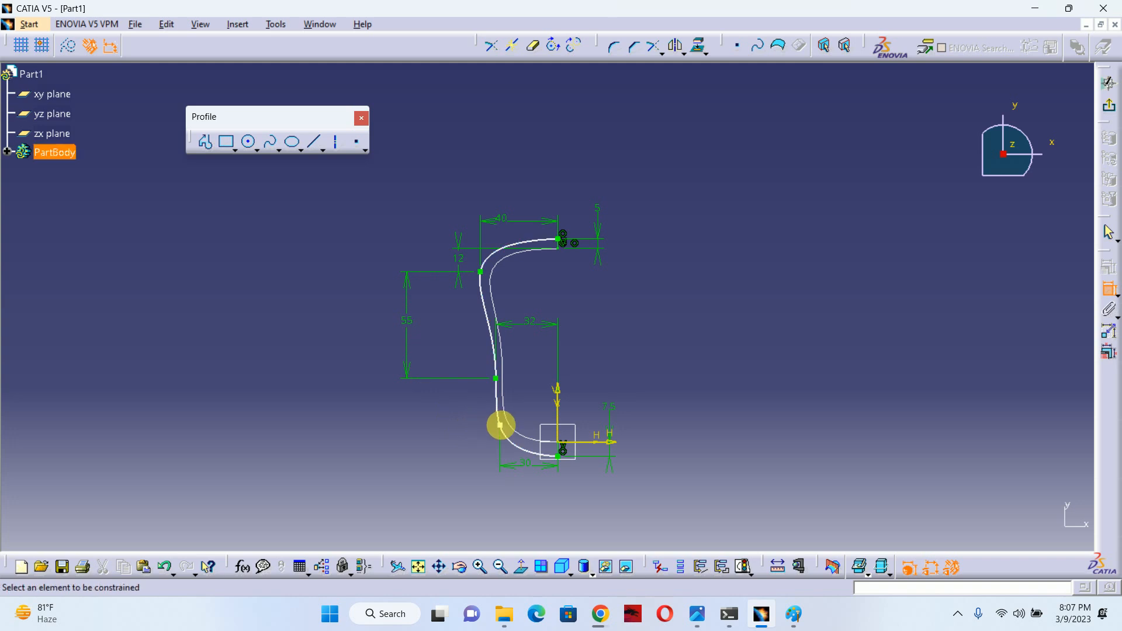
left_click(495, 378)
right_click(462, 403)
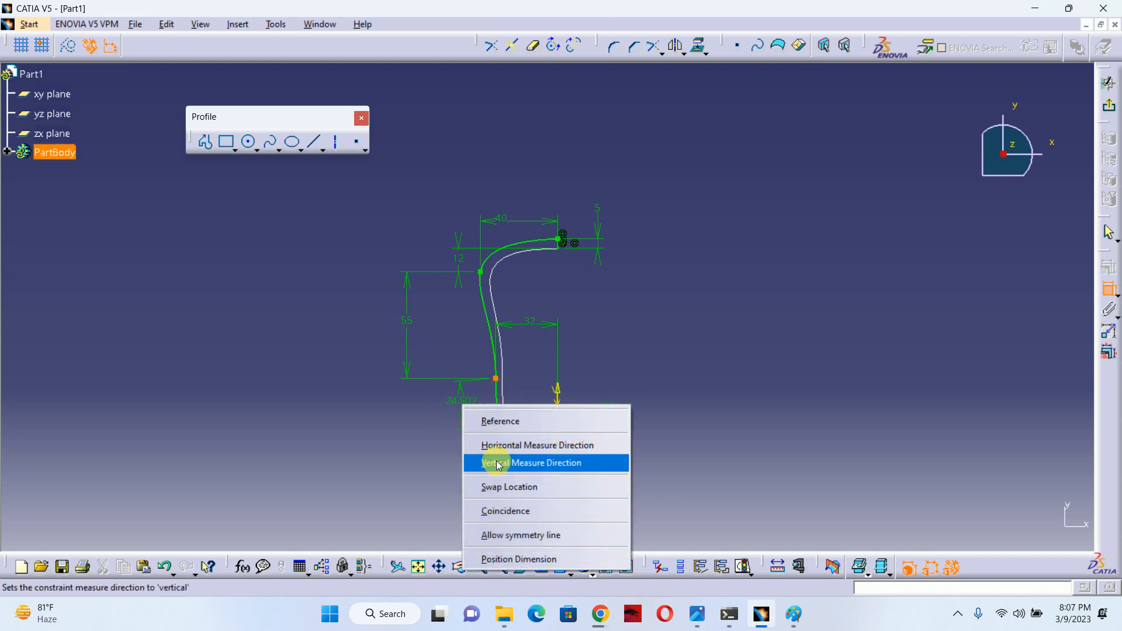
left_click(493, 462)
left_click(445, 411)
double_click(449, 403)
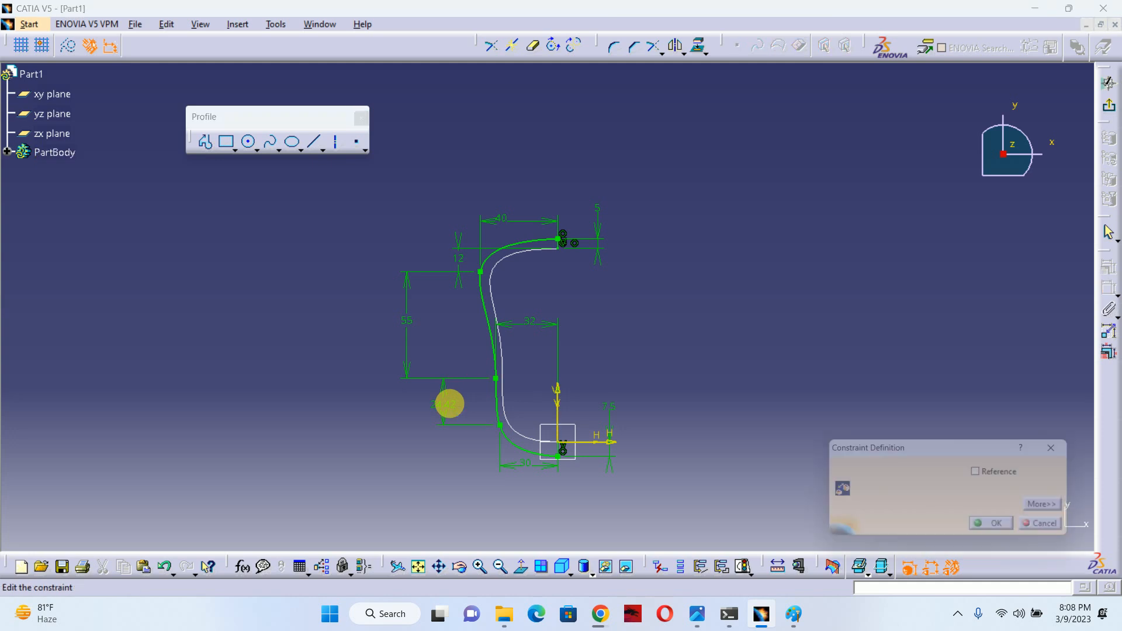
key("Return")
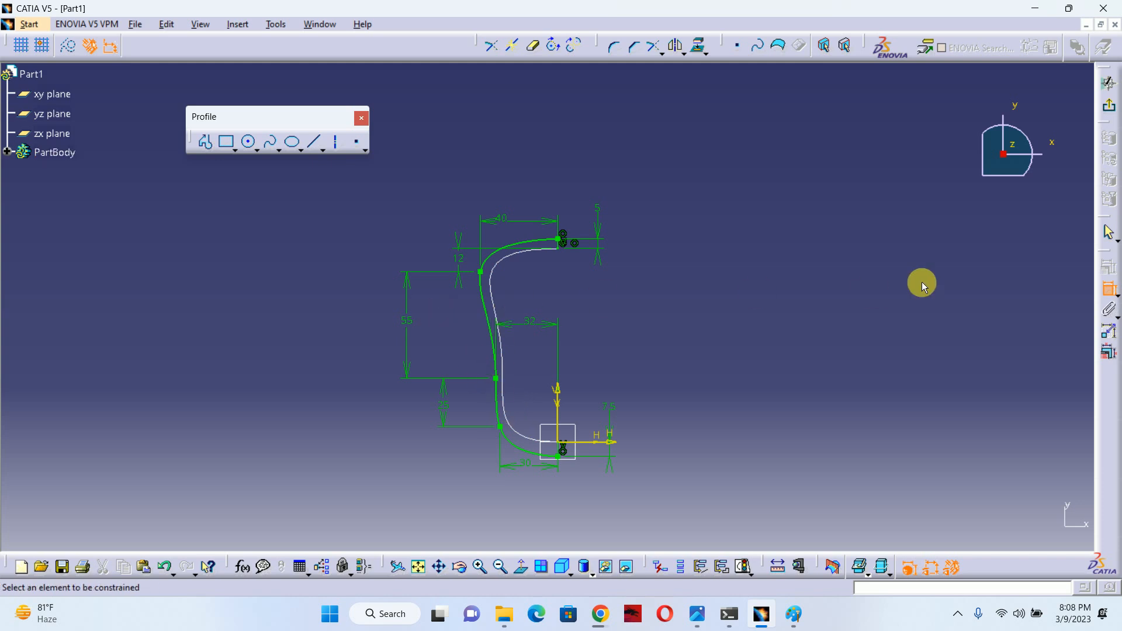
left_click(1108, 83)
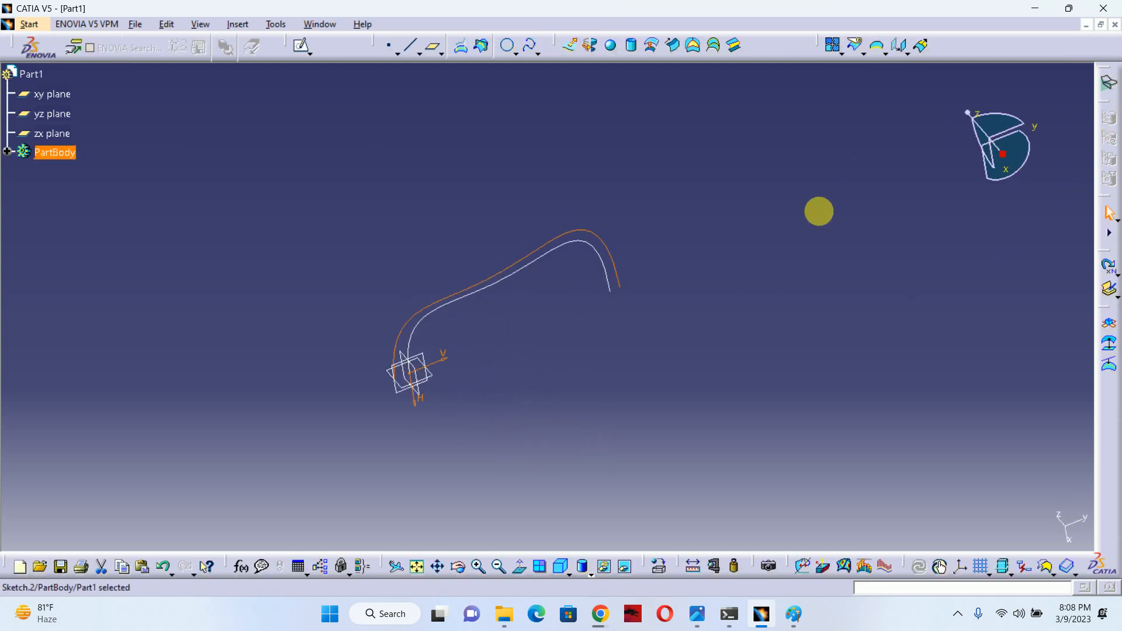
middle_click_drag(590, 367, 577, 313)
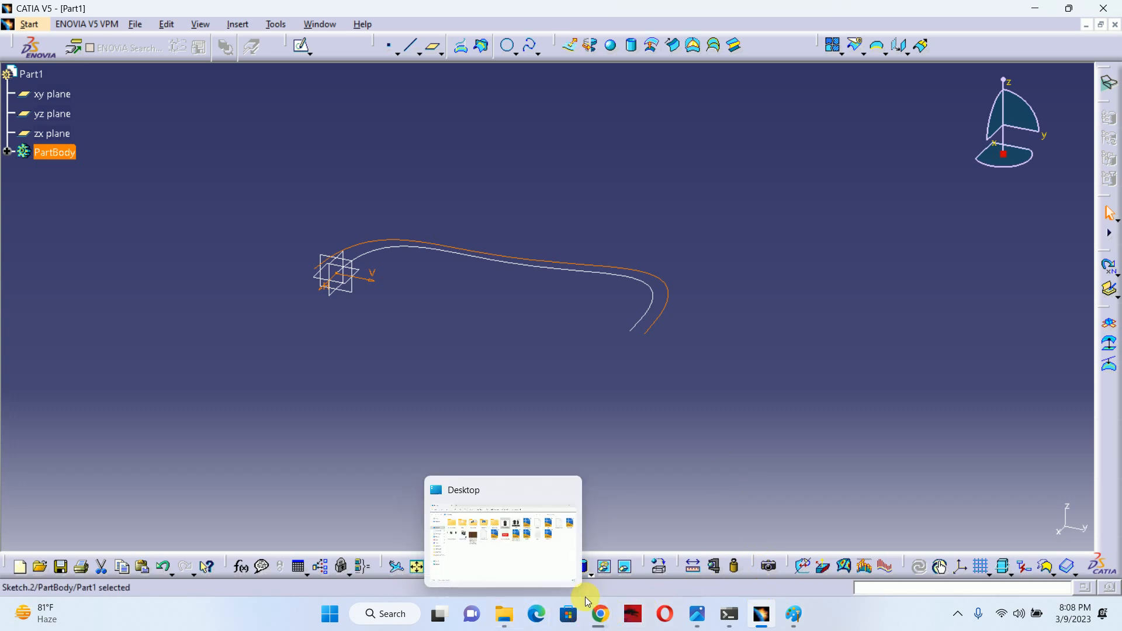
Switch to the reference pictures and examine the mouse's underside in 26-104-456-08.jpg and its top and side views in 185.jpg.
left_click(504, 614)
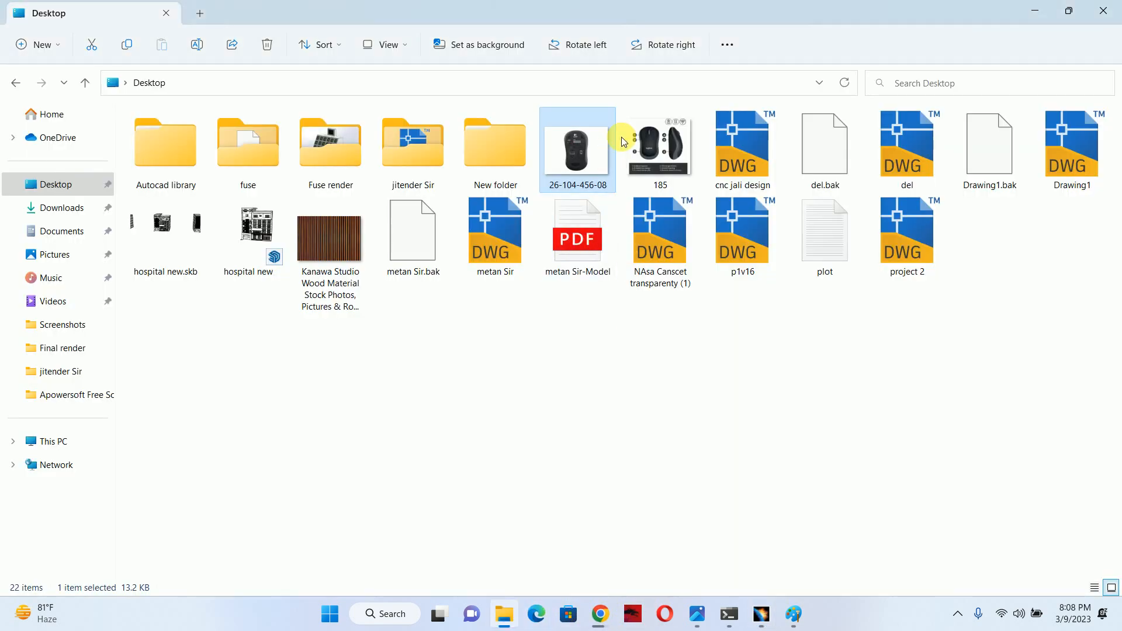
left_click(651, 146)
double_click(651, 145)
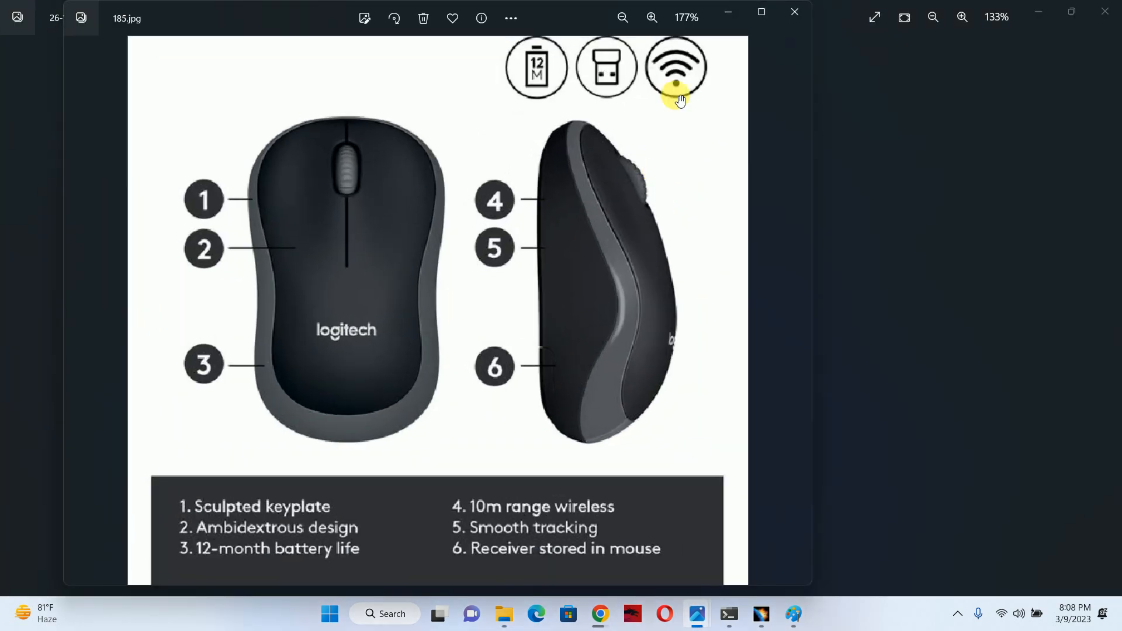
left_click(795, 11)
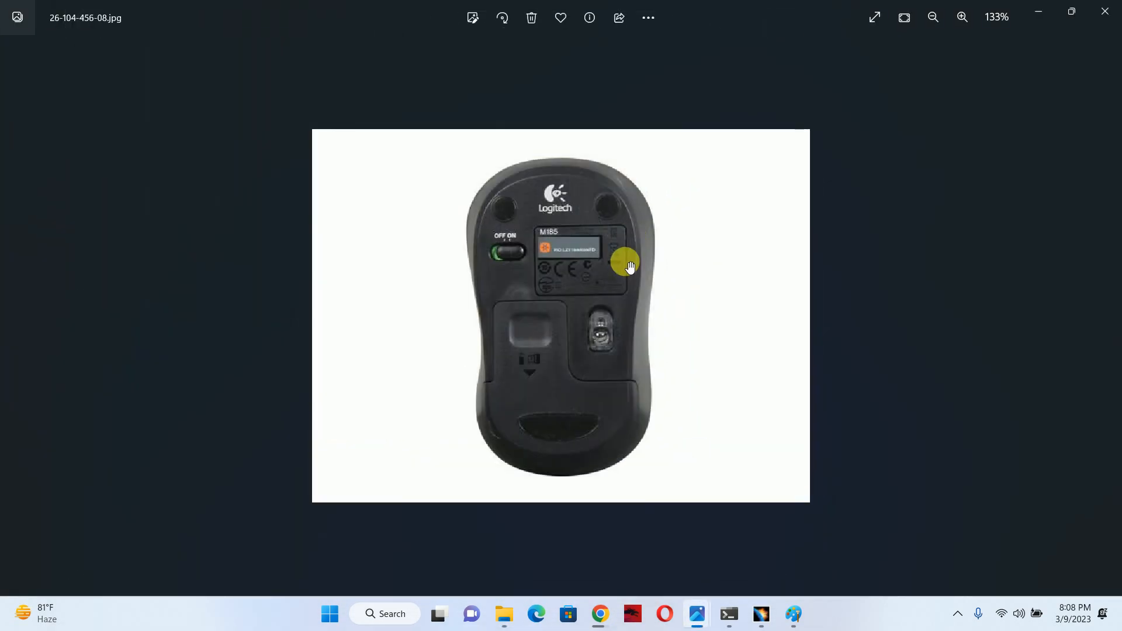
scroll(619, 245, "down", 2)
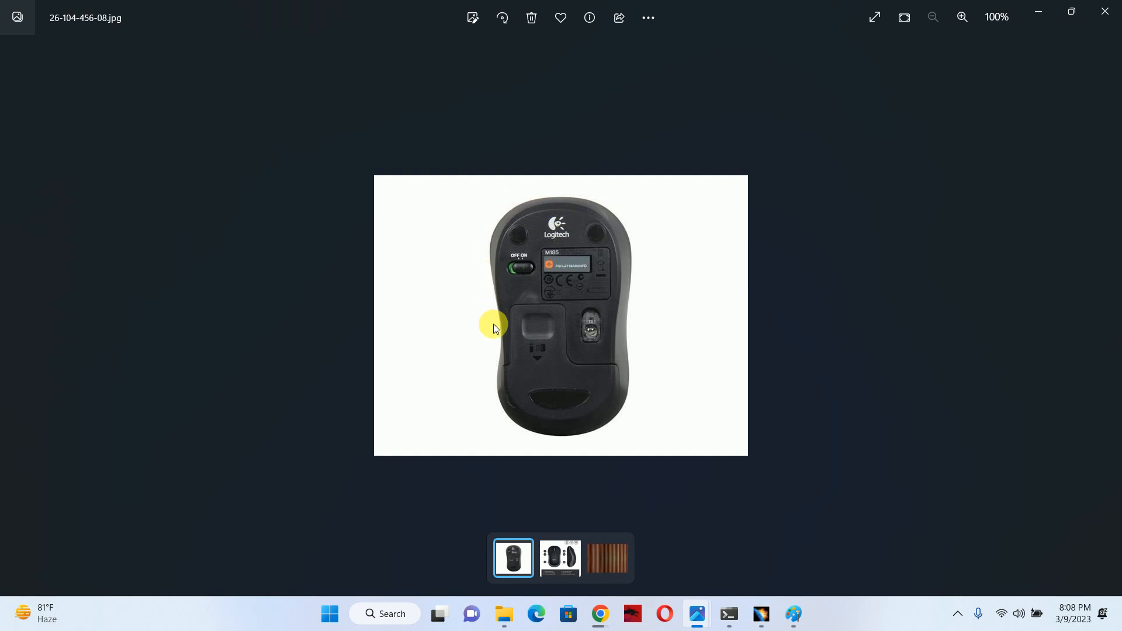
key("Right")
scroll(684, 233, "up", 4)
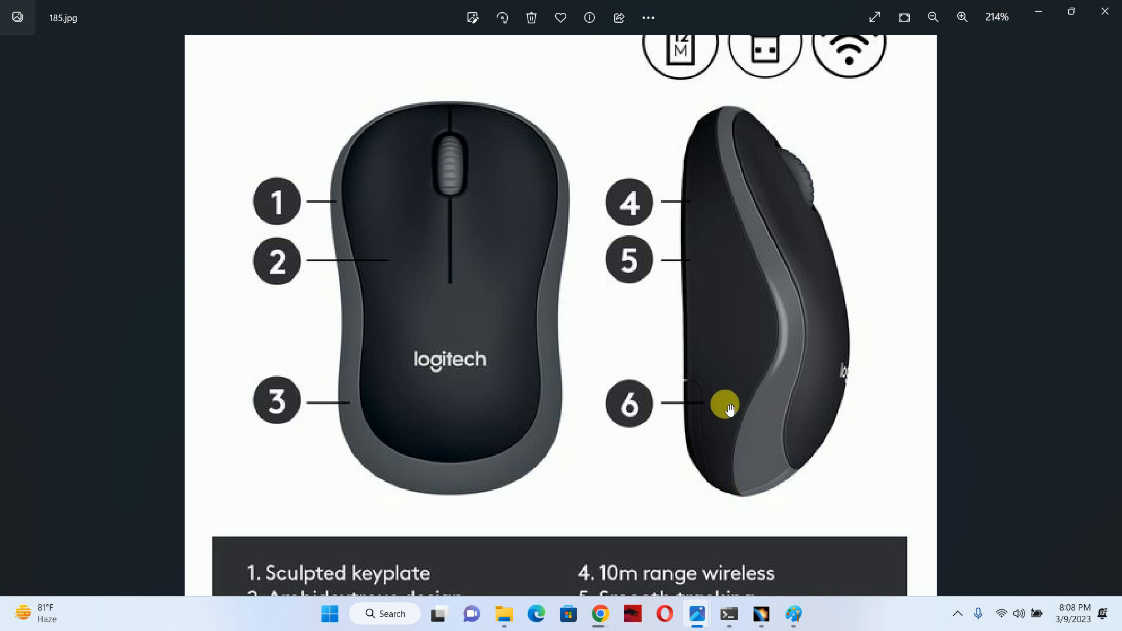
scroll(730, 409, "down", 2)
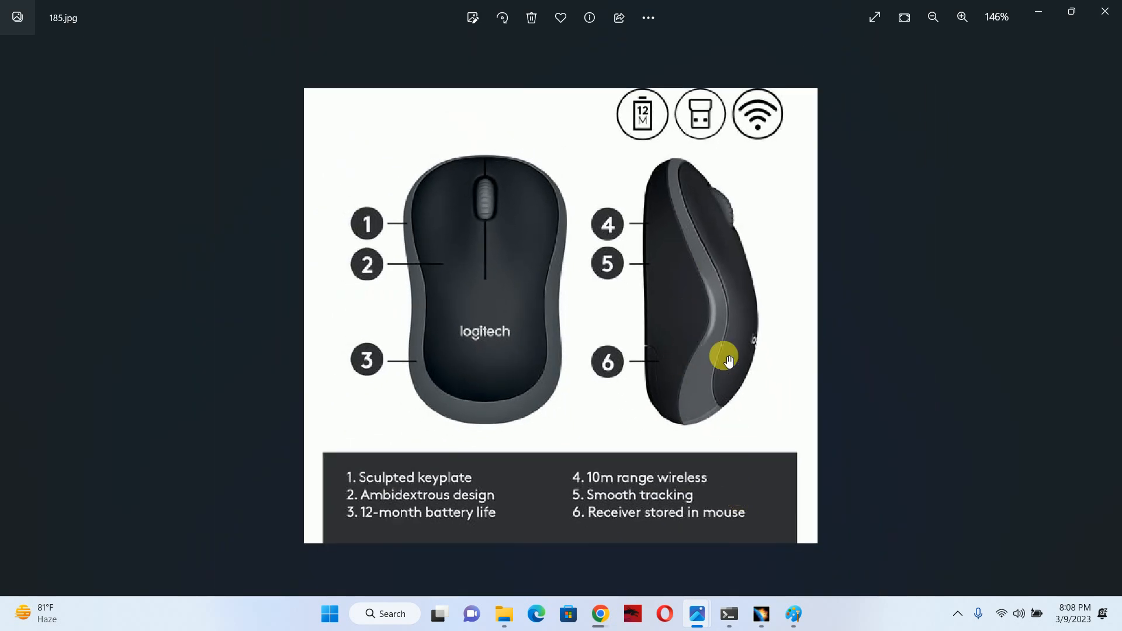
Switch to Chrome, examine the Amazon.in perspective image of the Logitech M185 mouse, and return to the reference picture 185.jpg.
mouse_move(600, 614)
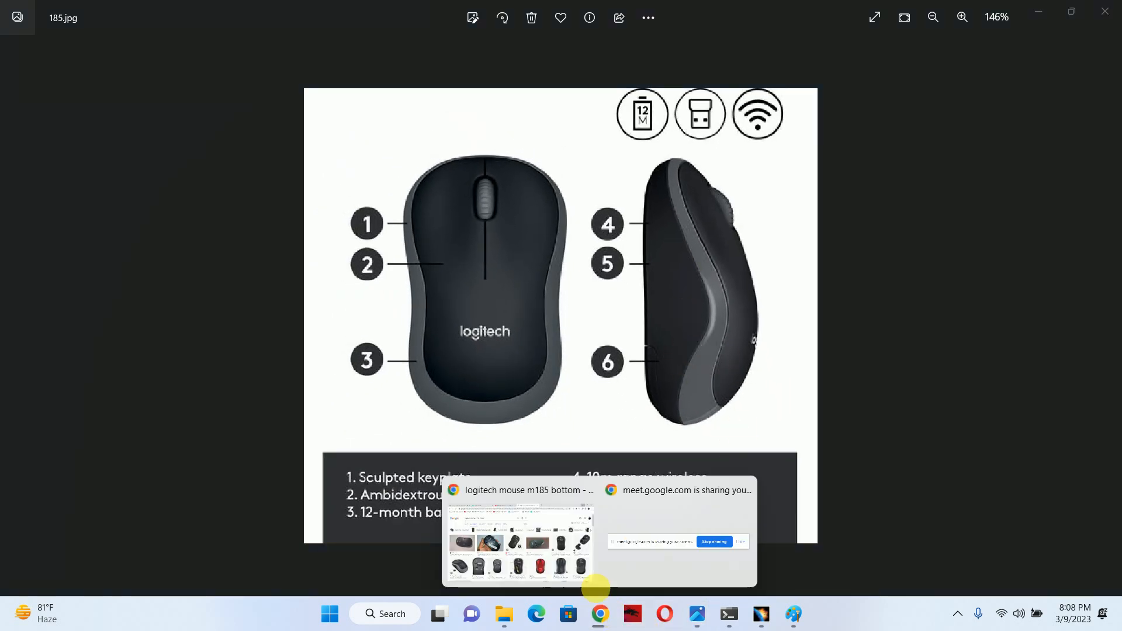
left_click(540, 525)
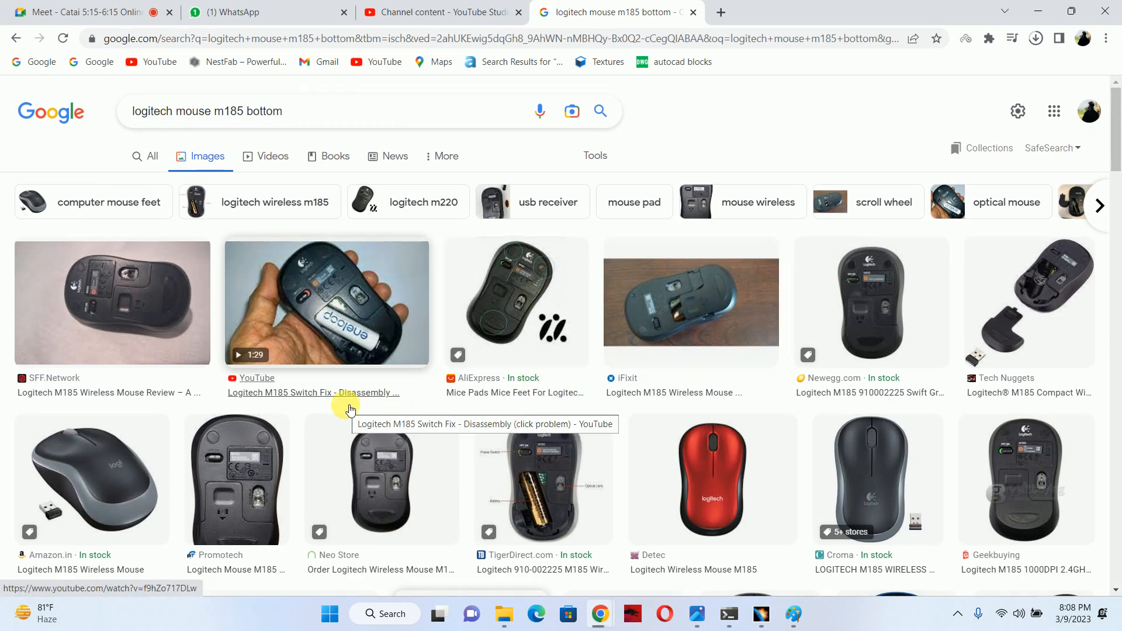
left_click(103, 471)
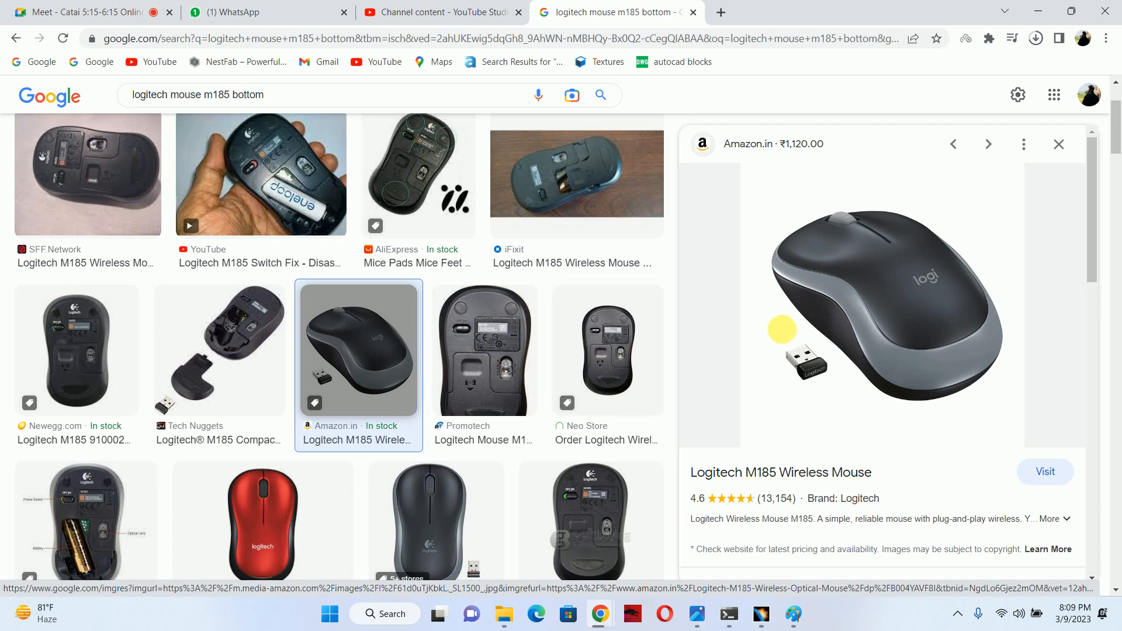
key("alt+Tab")
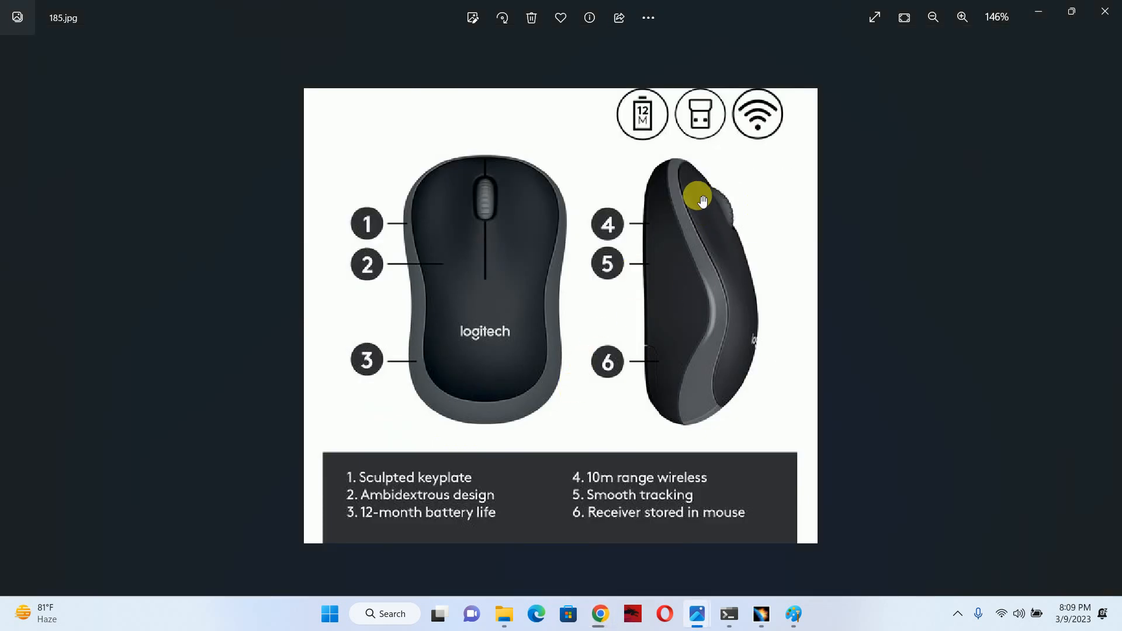
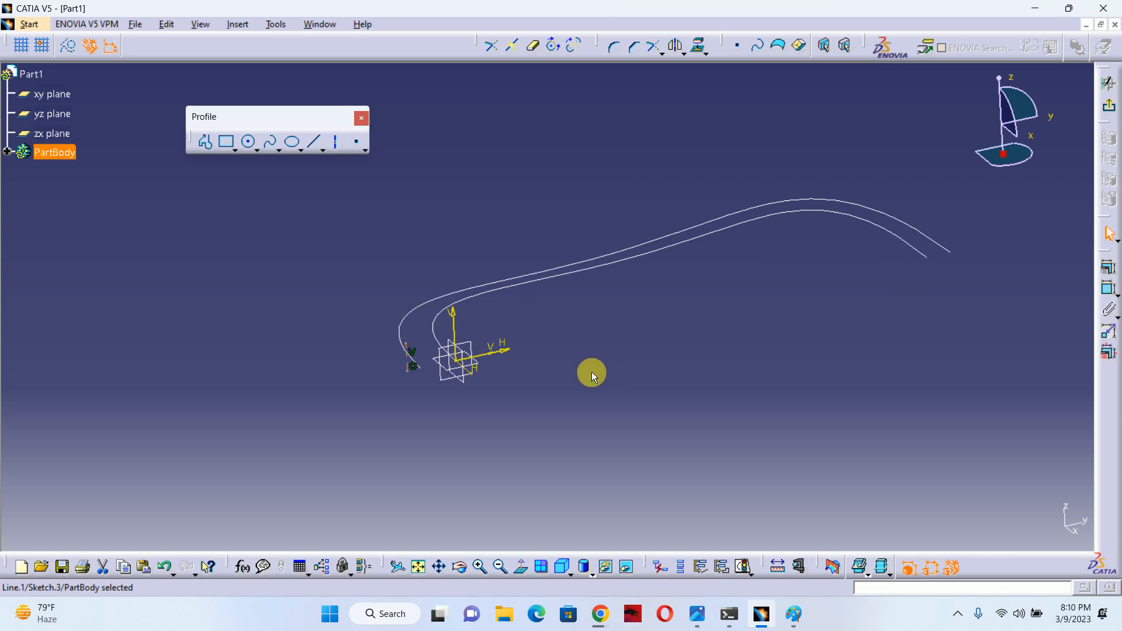
View the sketch plane straight on and draw a vertical axis line about 16 mm long just beyond the base outline's far end.
left_click(521, 567)
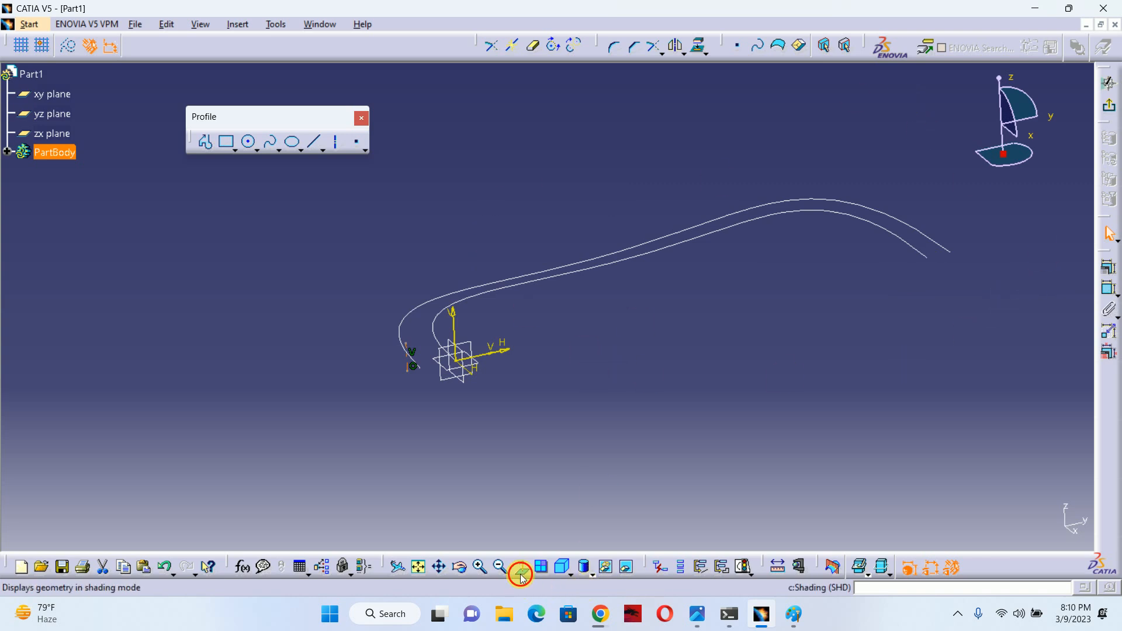
left_click(335, 142)
left_click(716, 362)
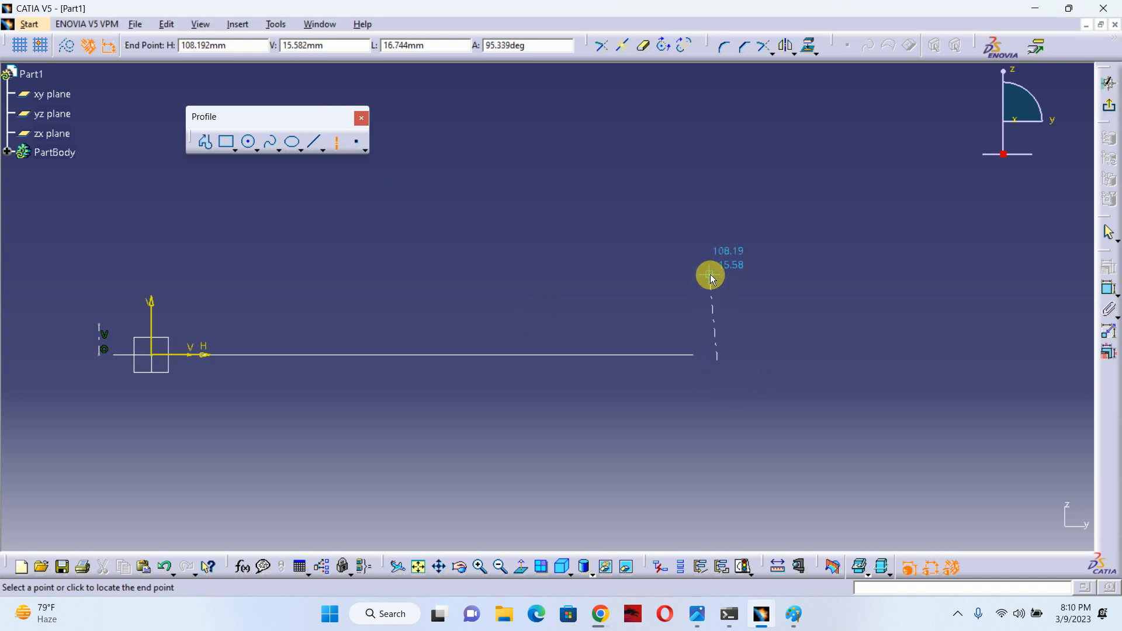
left_click(717, 281)
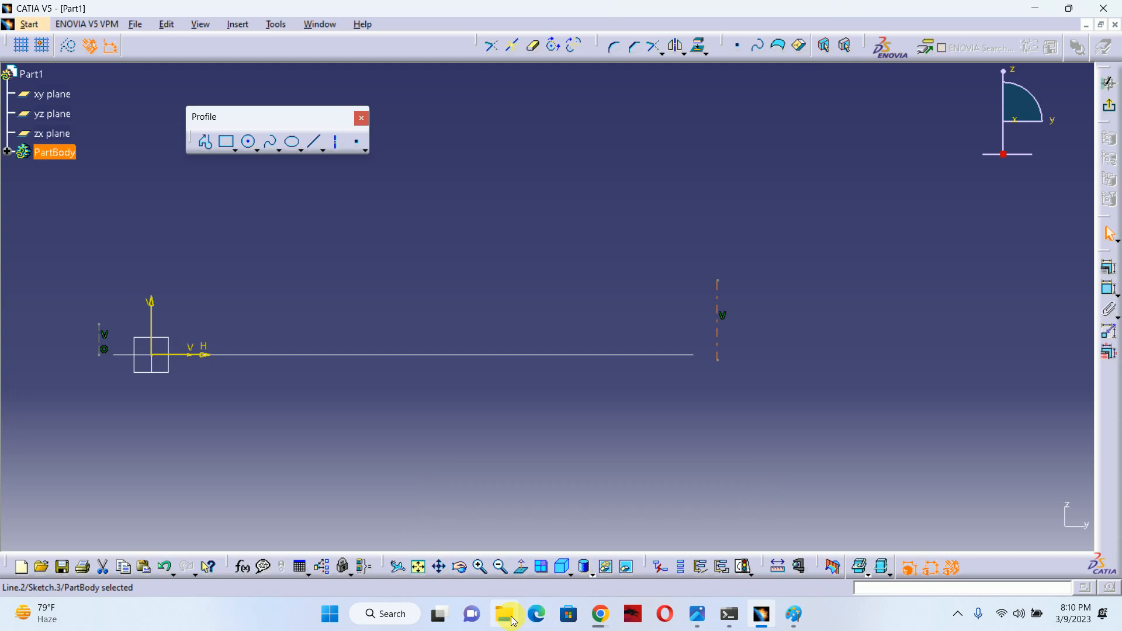
Examine the mouse's side profile in the reference picture 185.jpg and return to CATIA.
mouse_move(697, 613)
left_click(740, 534)
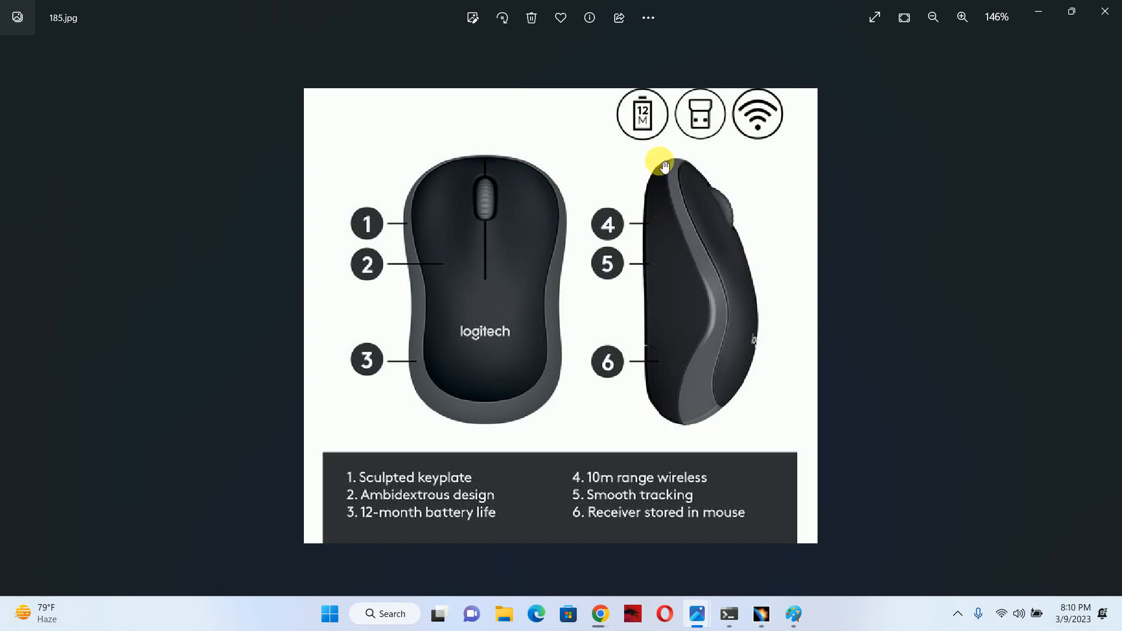
left_click(1038, 11)
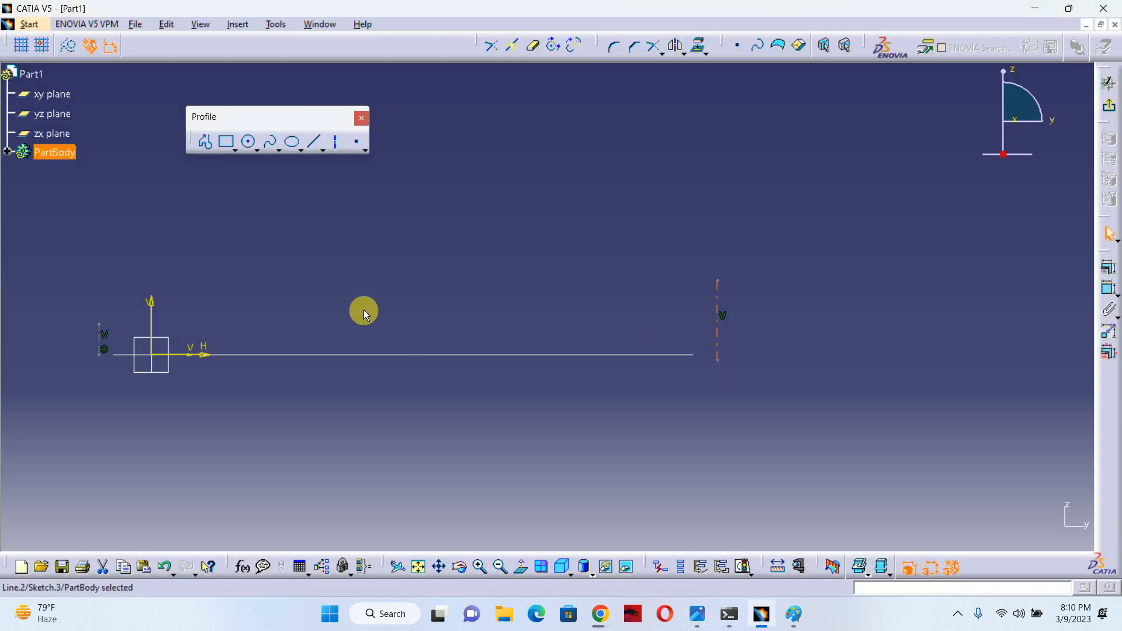
middle_click_drag(364, 311, 489, 274)
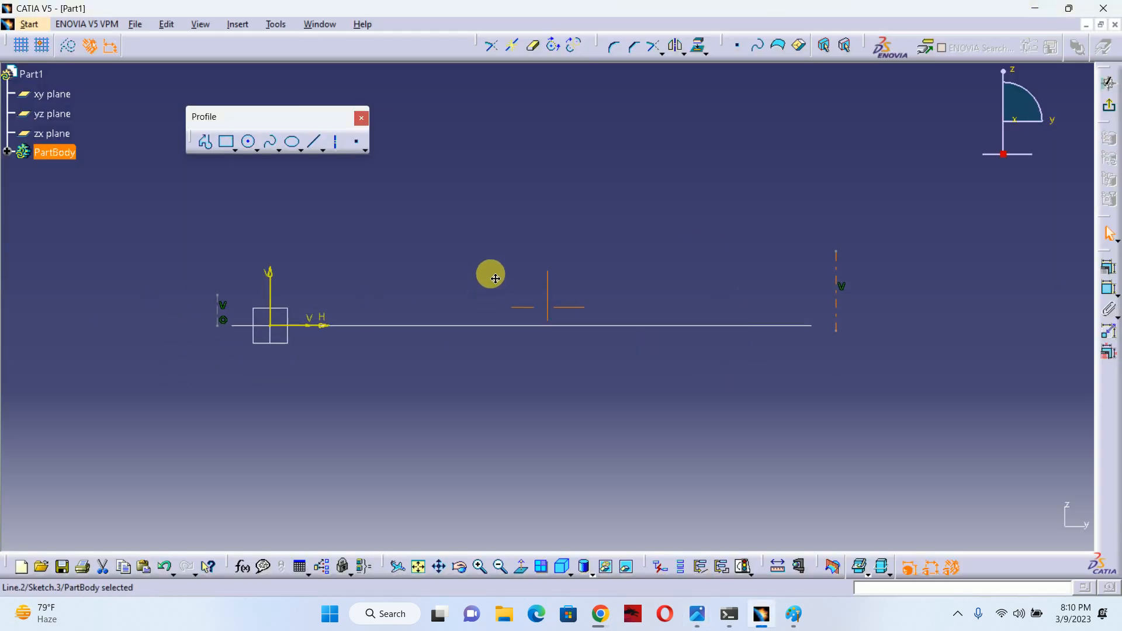
left_click(1103, 291)
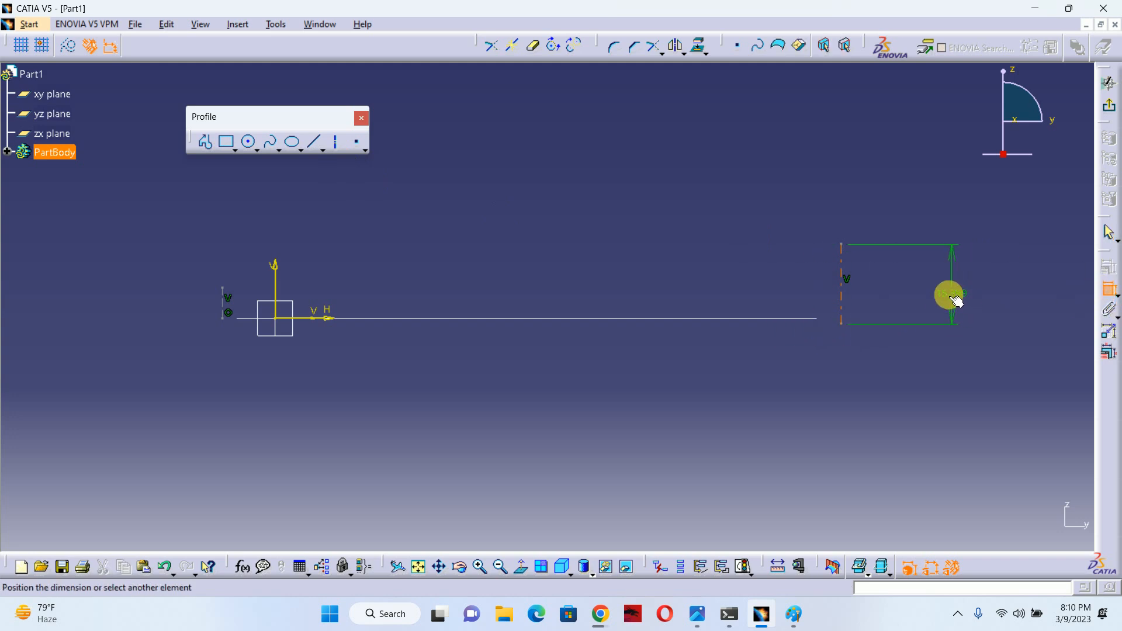
key("Escape")
Make the new vertical axis line's lower endpoint coincident with the outer spline's endpoint at the far end from the origin.
mouse_move(869, 305)
middle_mouse_down()
mouse_move(920, 358)
mouse_move(783, 357)
middle_mouse_up()
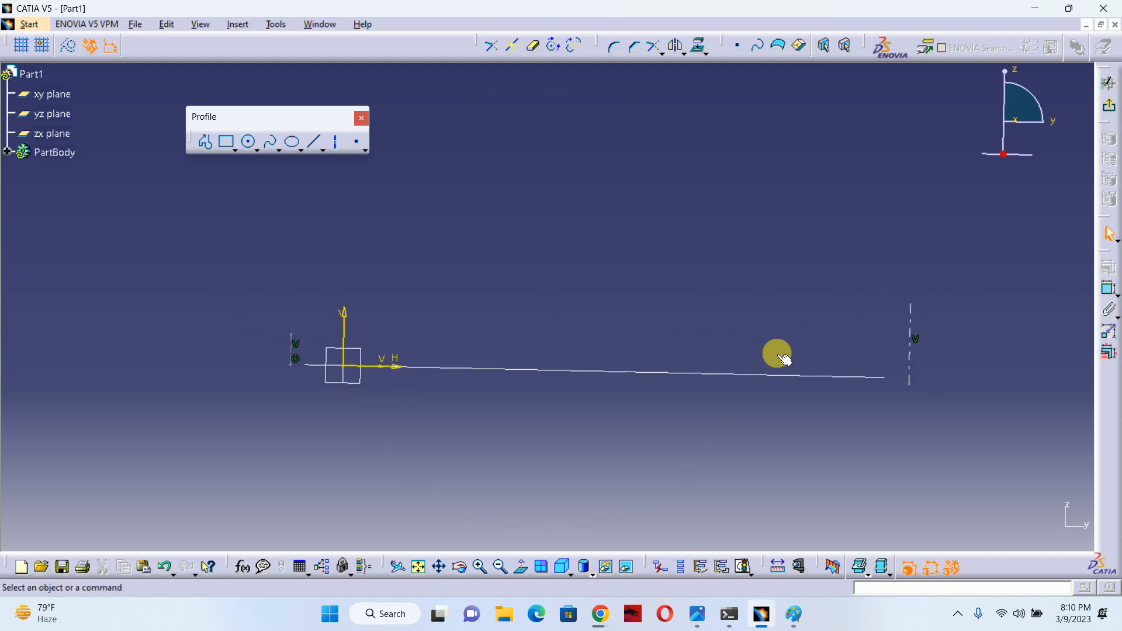
mouse_move(526, 351)
middle_mouse_down()
mouse_move(543, 405)
mouse_move(619, 346)
middle_mouse_up()
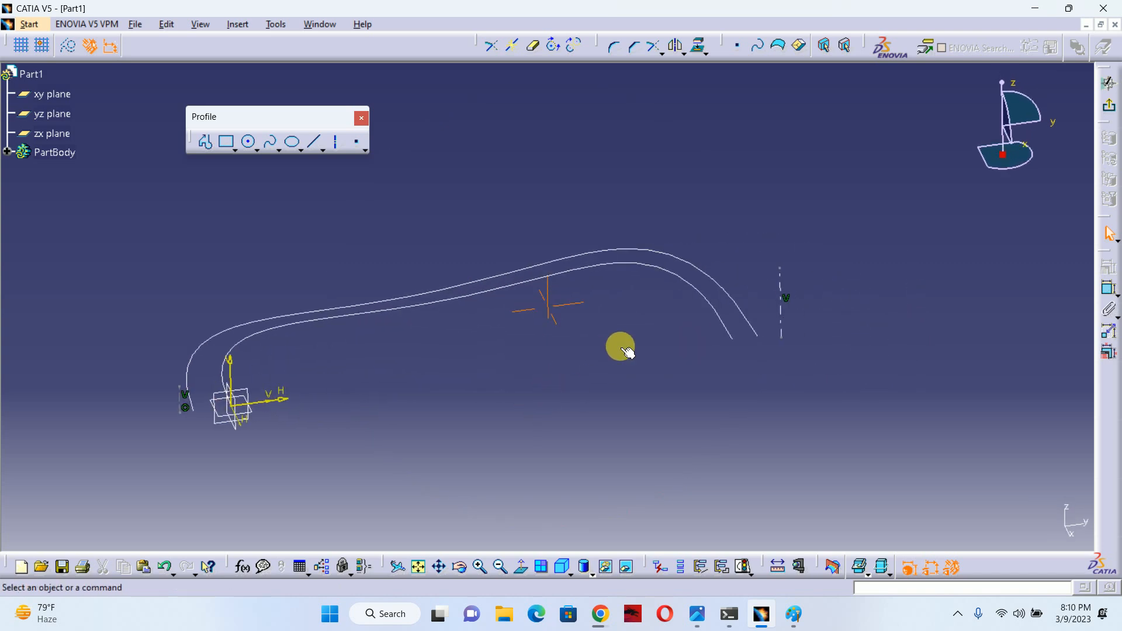
left_click(1105, 294)
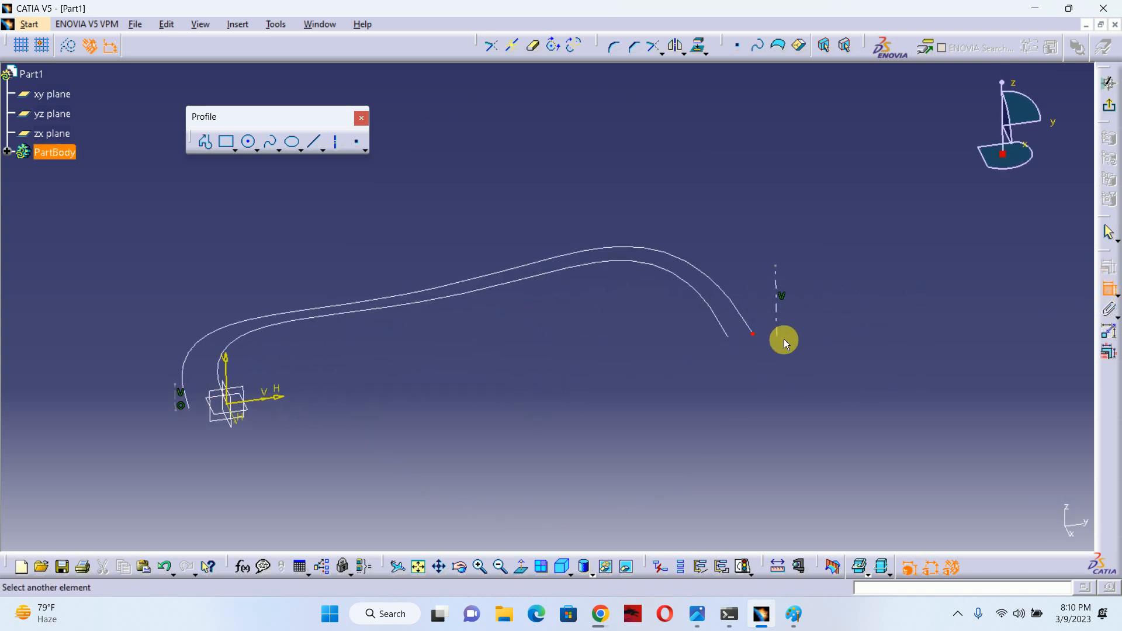
left_click(778, 335)
right_click(747, 354)
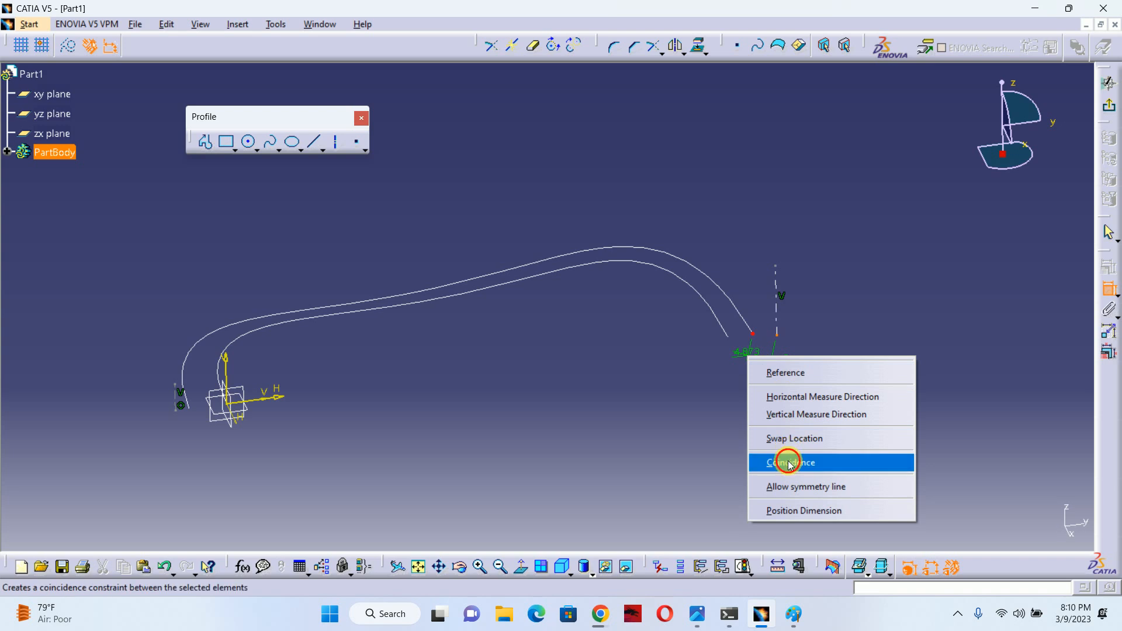
left_click(789, 465)
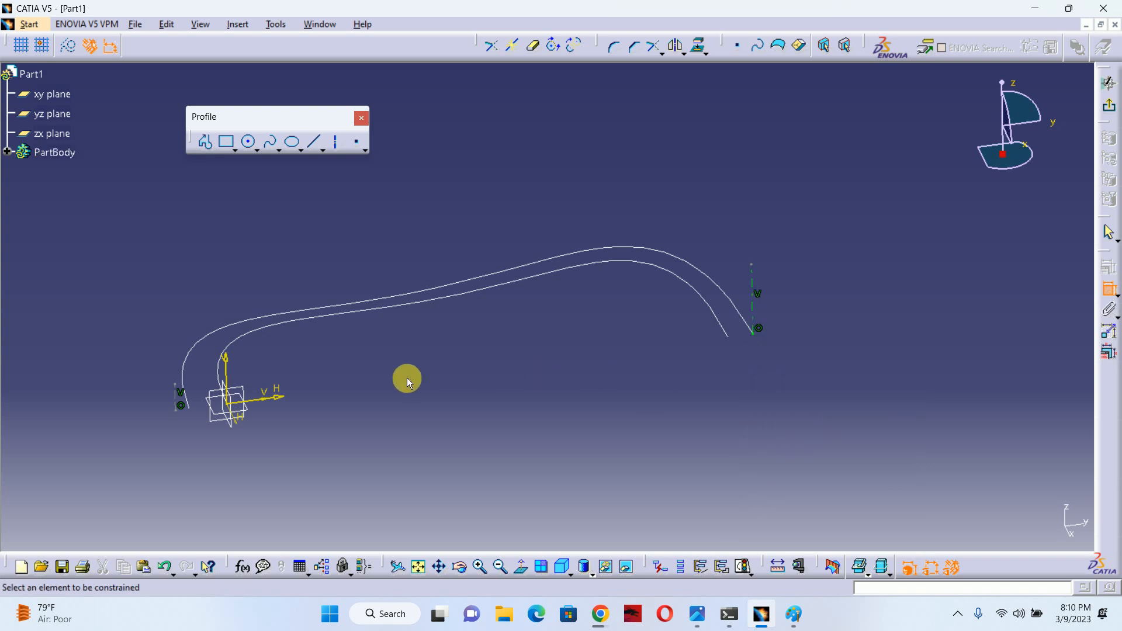
Make the lower endpoint of the axis line near the origin coincident with the outer spline's endpoint at that end.
left_click(175, 411)
left_click(187, 407)
right_click(183, 431)
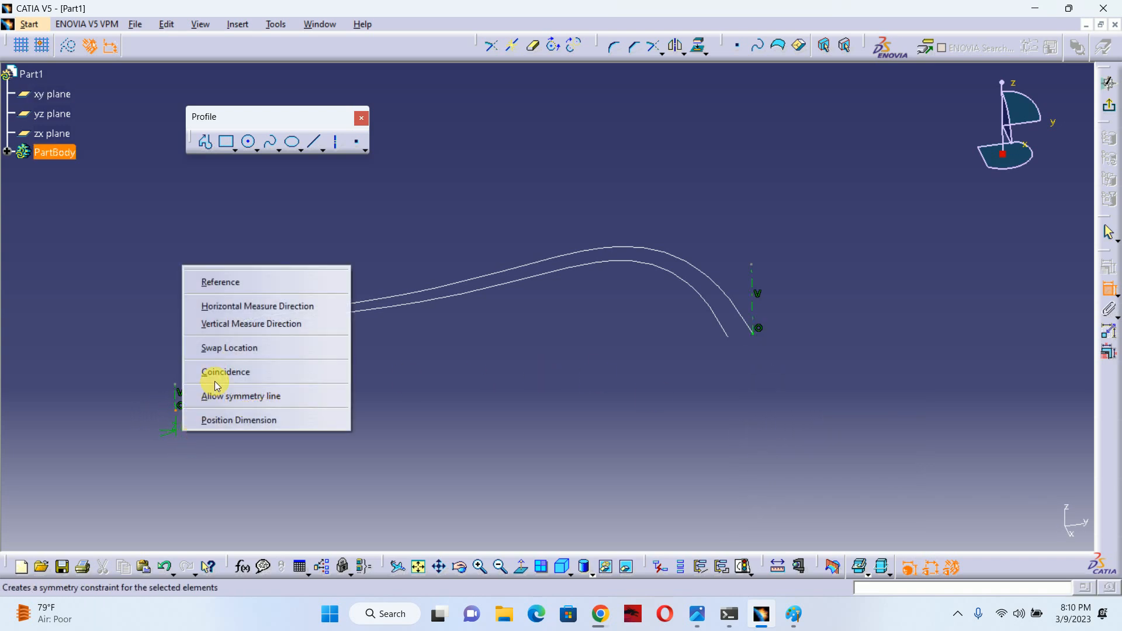
left_click(215, 378)
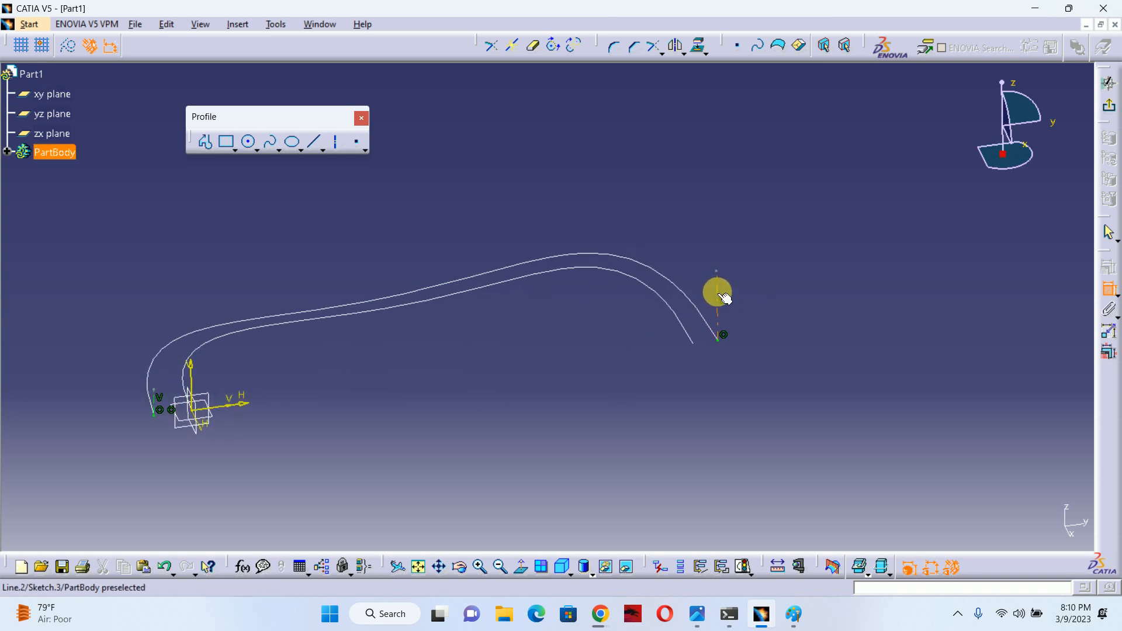
Dimension the length of the vertical axis line at the far end as 10 mm, closing the annotated Paint picture without saving.
left_click(723, 296)
double_click(764, 298)
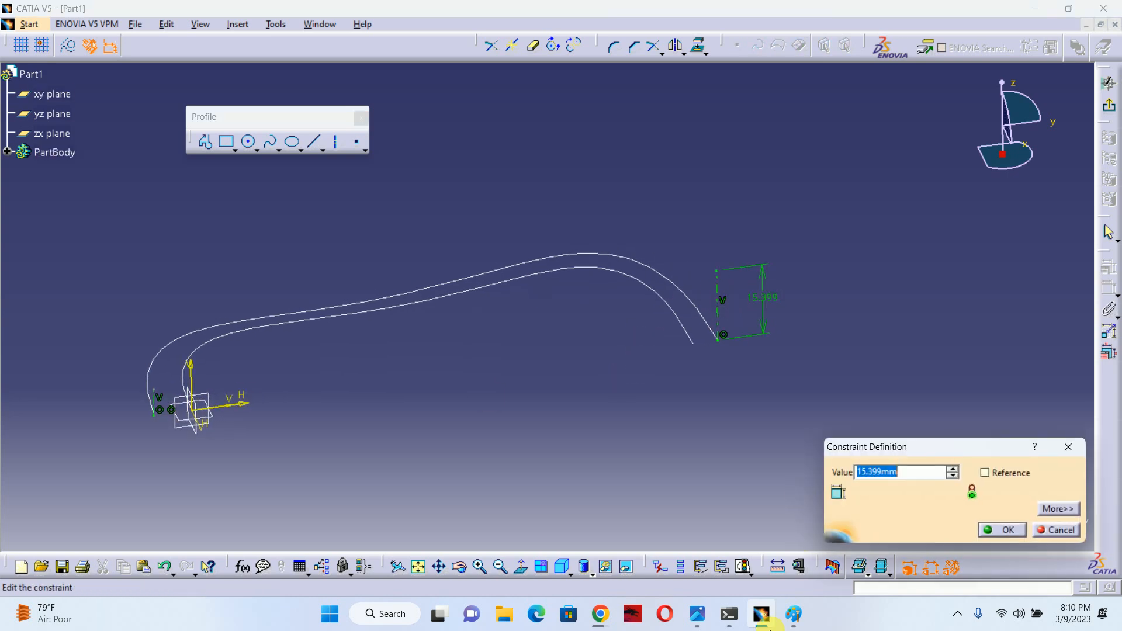
left_click(794, 614)
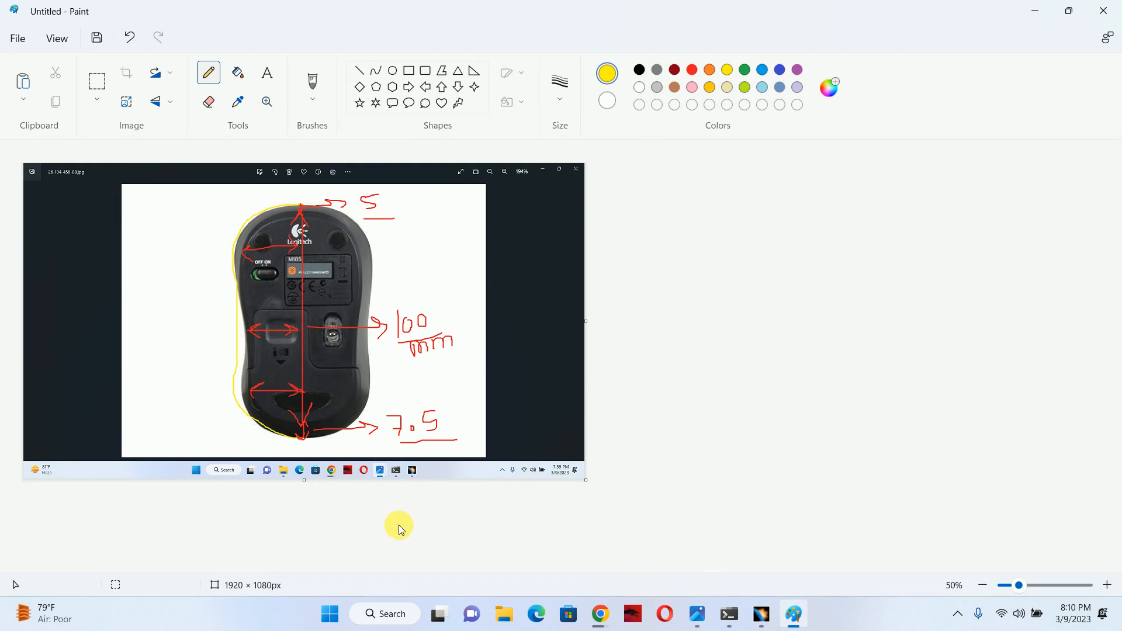
mouse_move(697, 614)
left_click(793, 514)
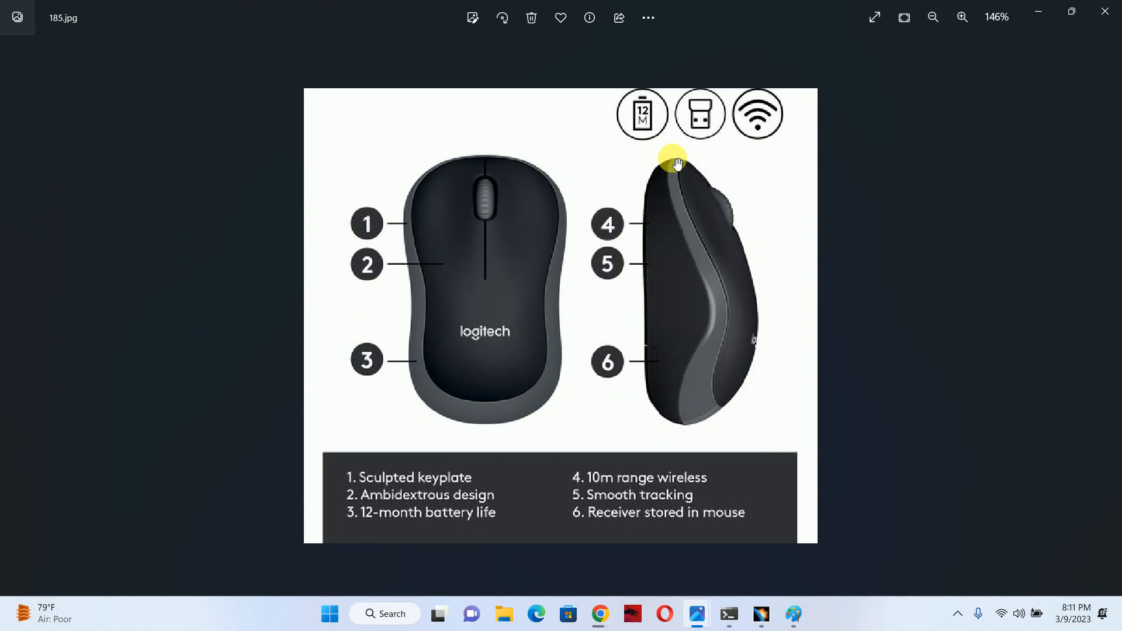
left_click(1037, 11)
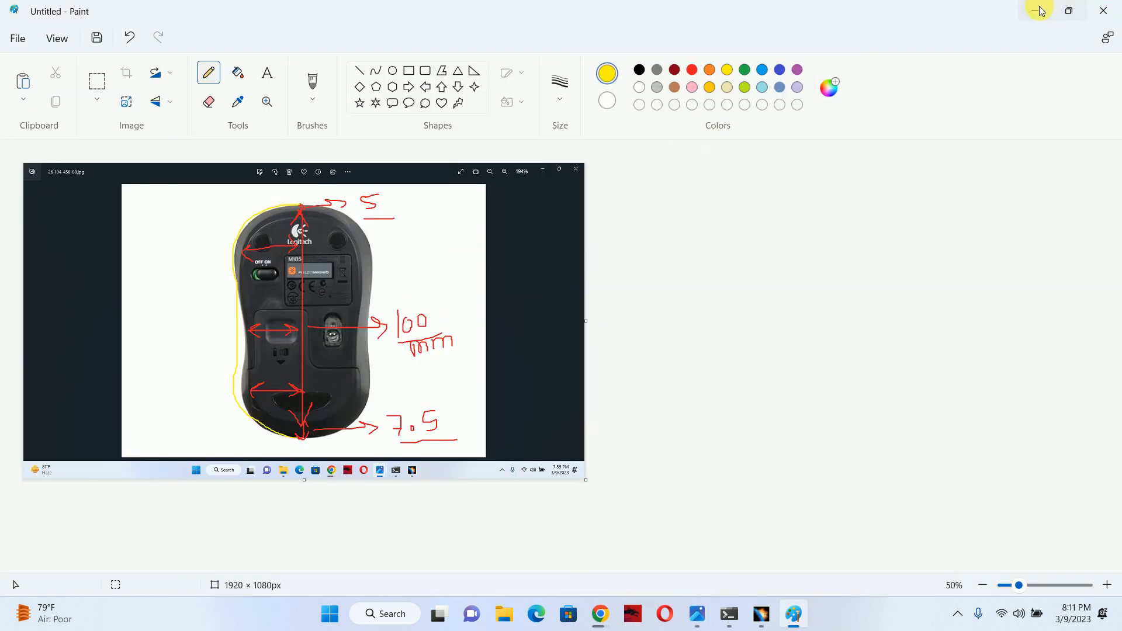
left_click(1103, 10)
left_click(576, 350)
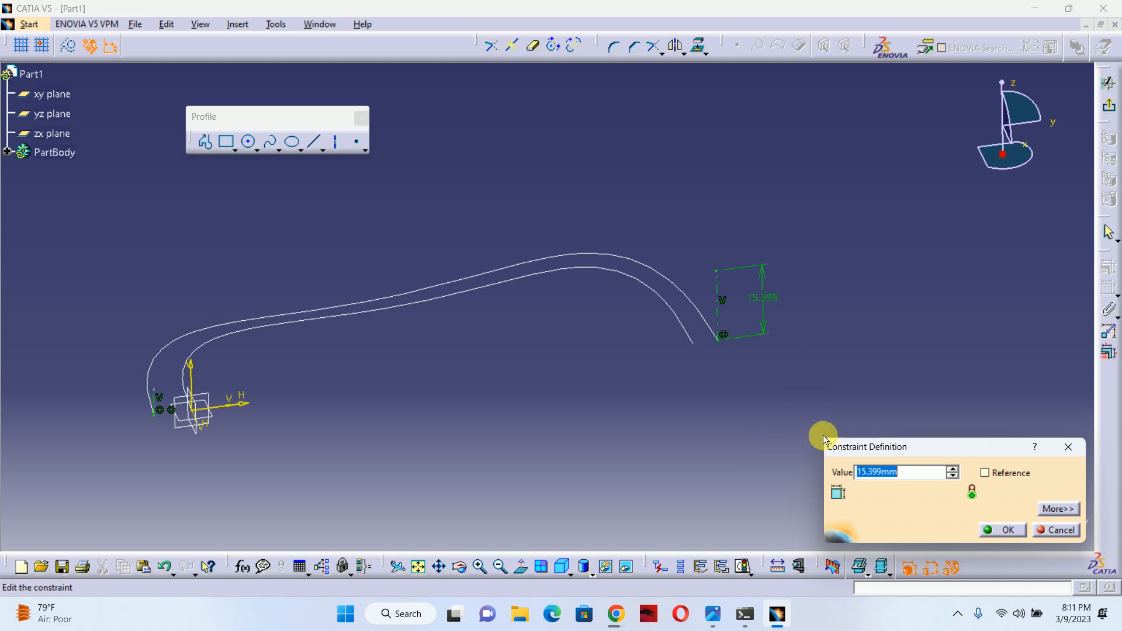
type("10")
key("Return")
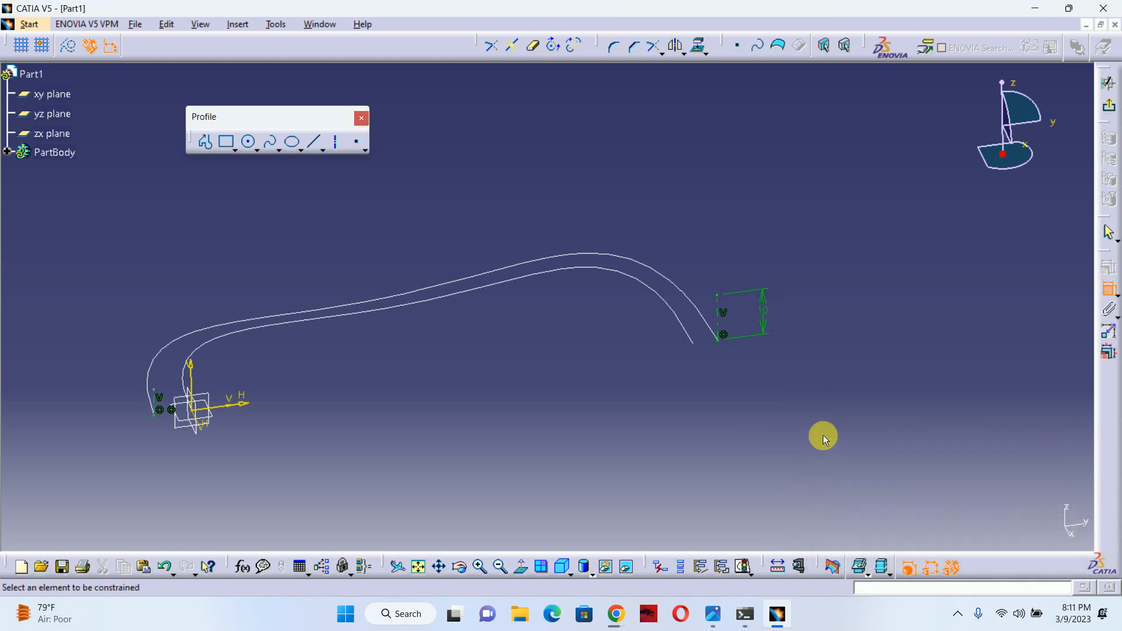
Dimension the length of the vertical axis line near the origin as 7.5 mm.
left_click(155, 400)
left_click(126, 407)
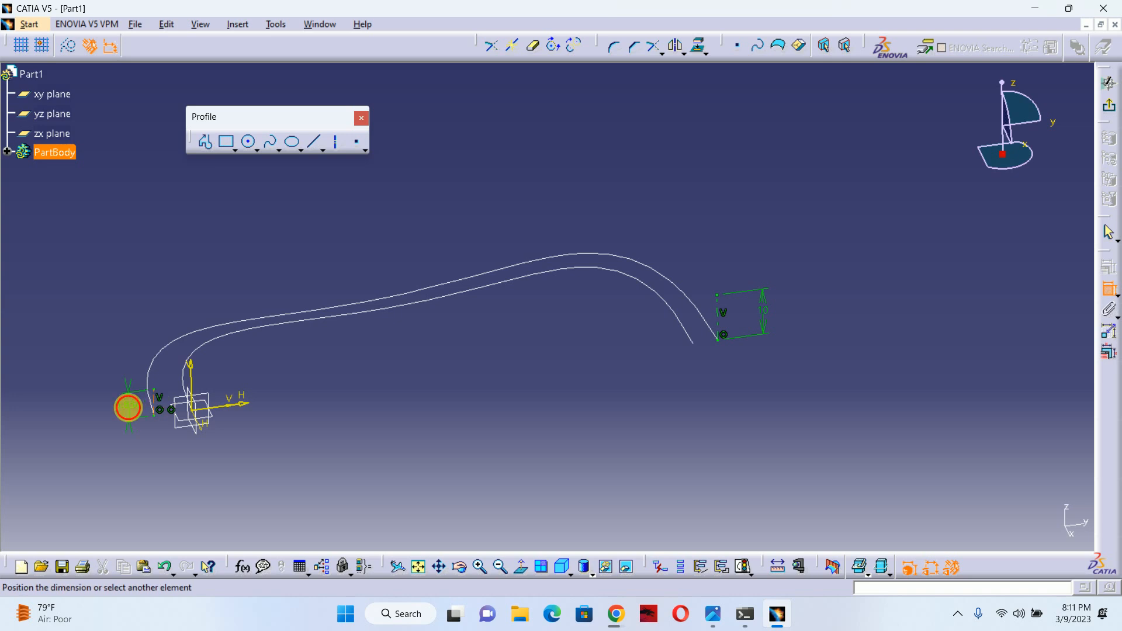
double_click(127, 407)
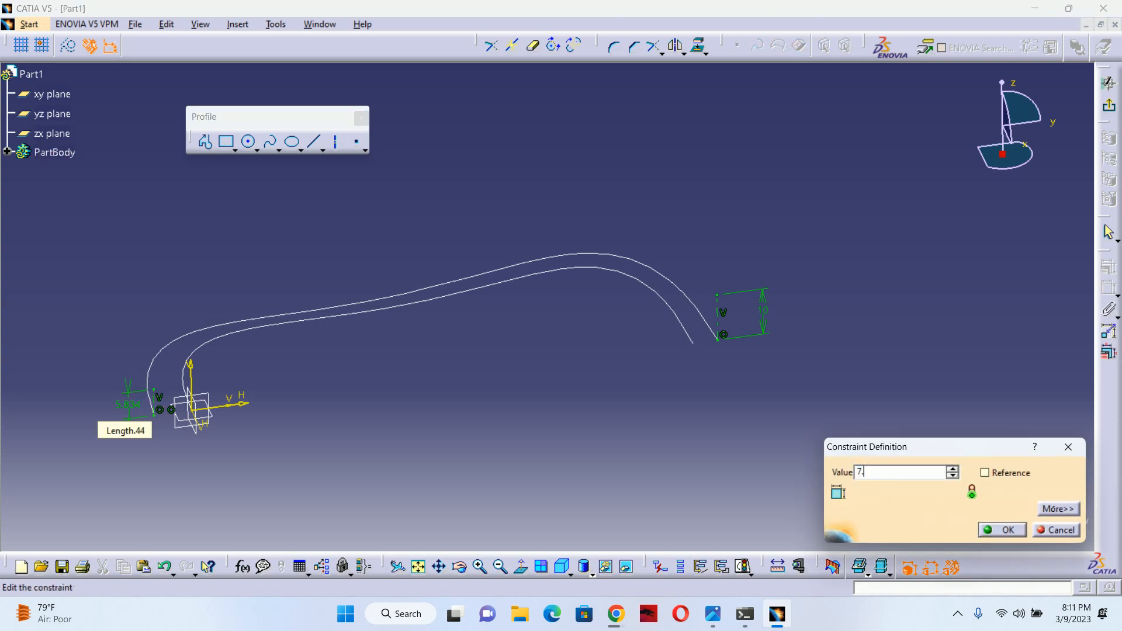
key("Return")
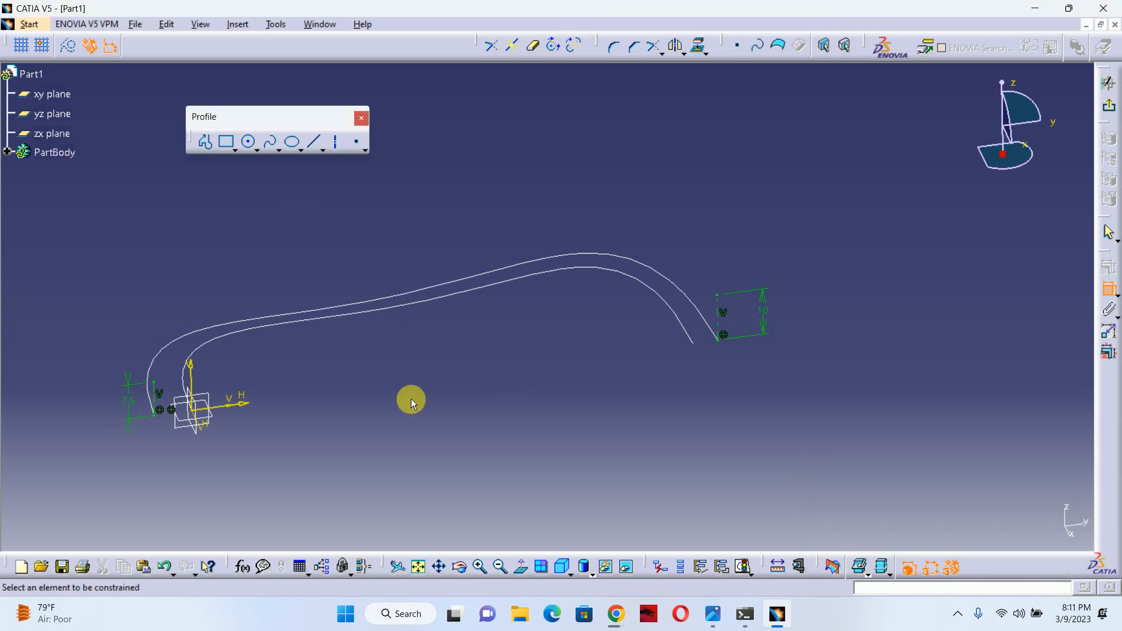
Rotate the reference picture 185.jpg until the mouse's side profile lies horizontally, and return to the CATIA sketch viewed straight on.
left_click(525, 572)
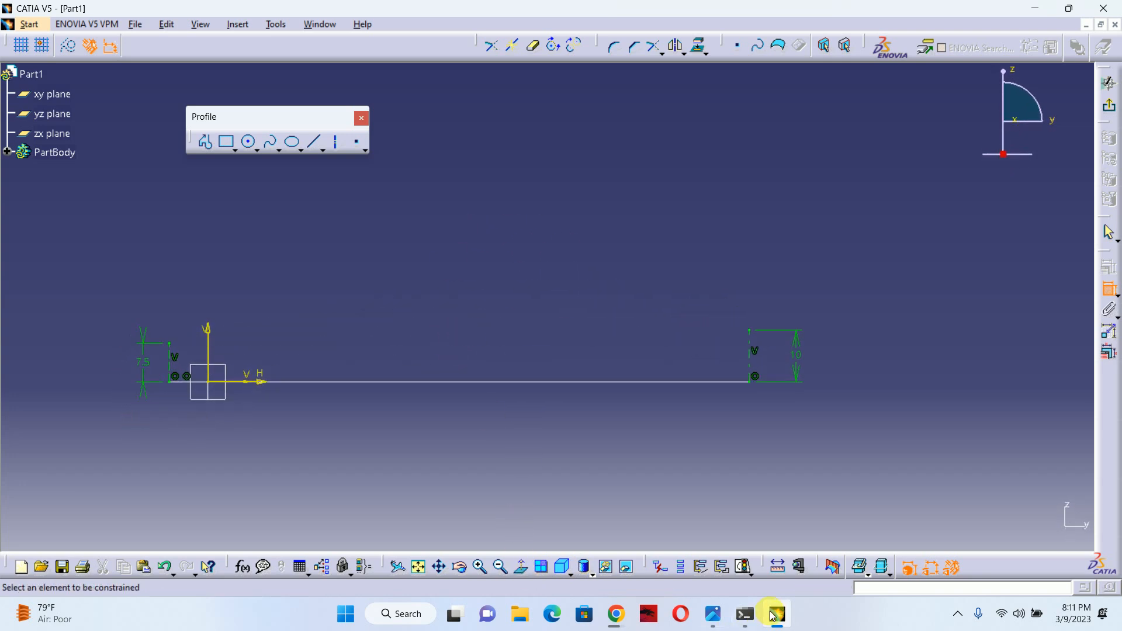
mouse_move(710, 621)
left_click(777, 540)
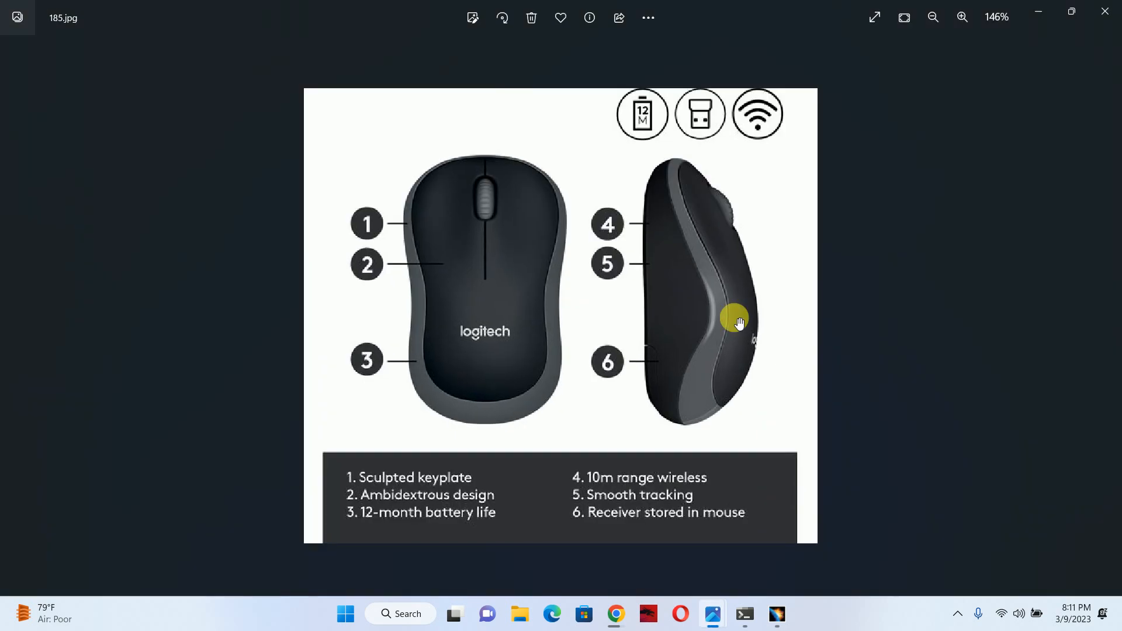
left_click(500, 18)
left_click(501, 18)
left_click(501, 18)
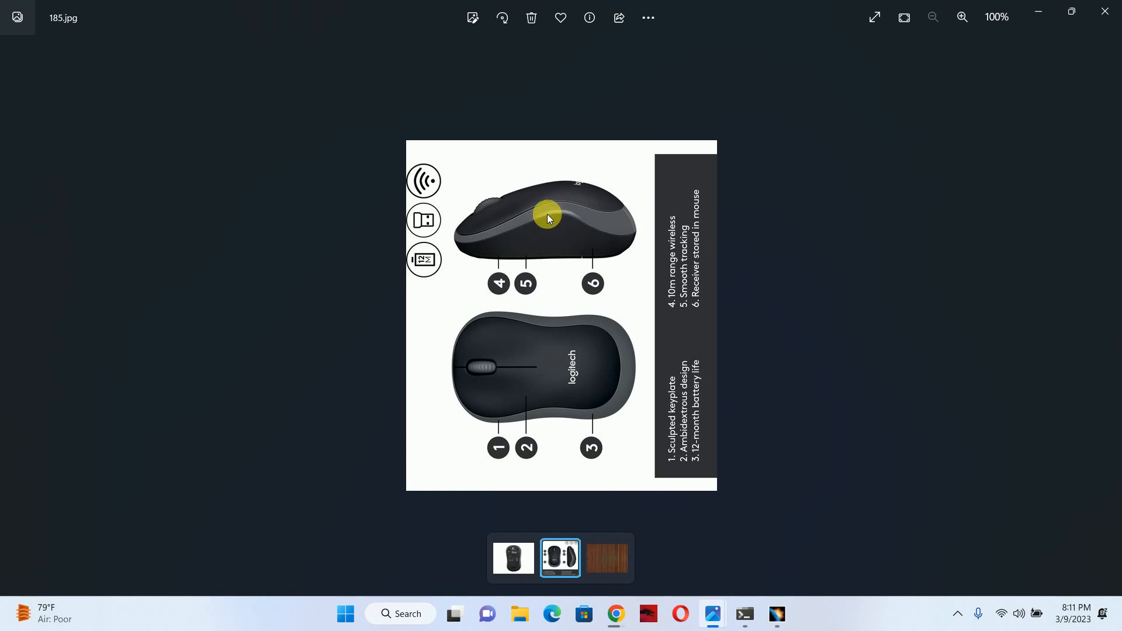
left_click(1038, 11)
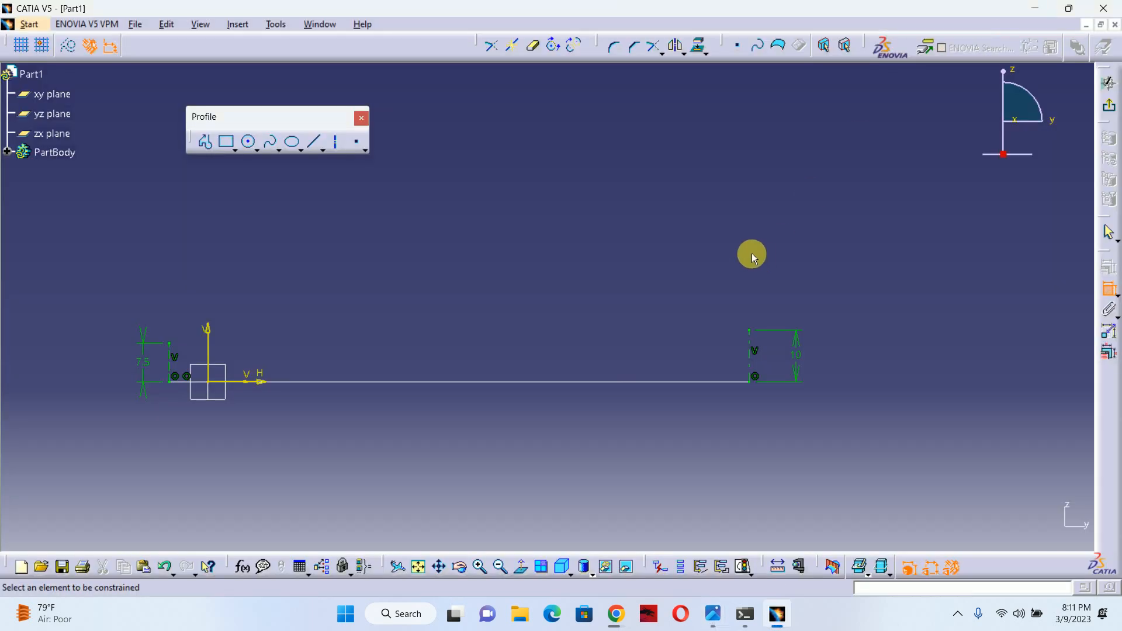
left_click(269, 141)
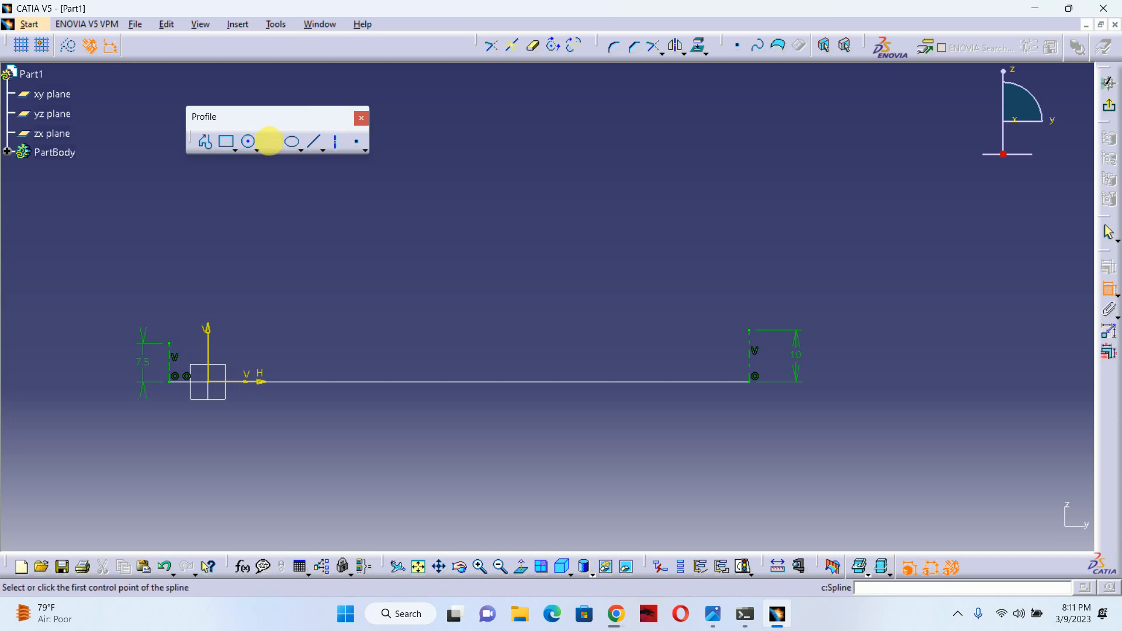
left_click(751, 331)
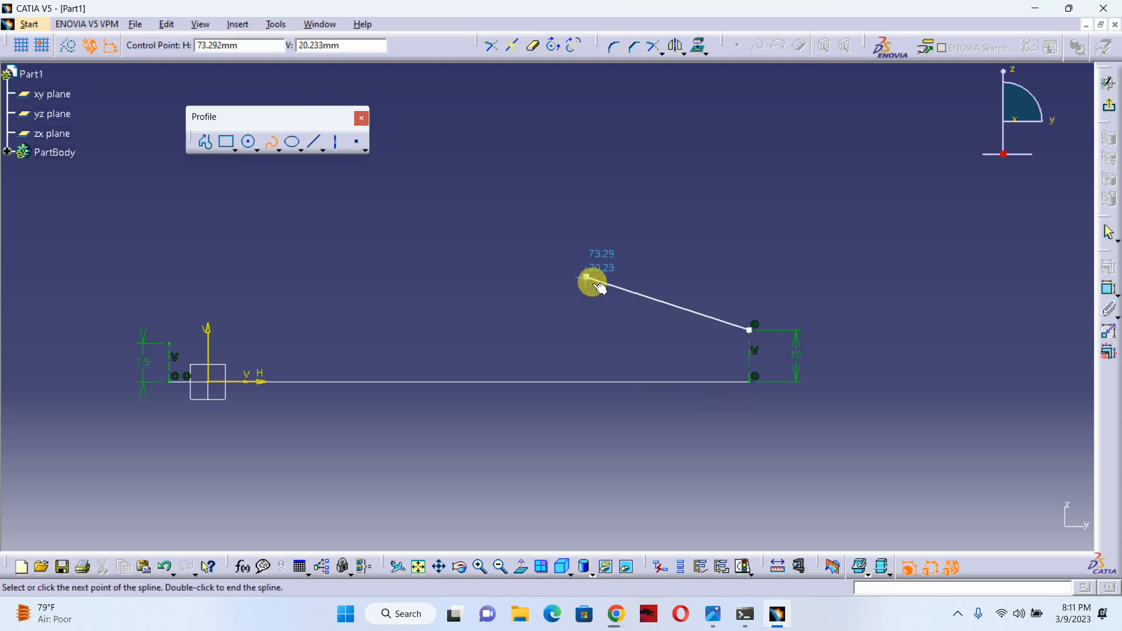
left_click(777, 615)
left_click(778, 617)
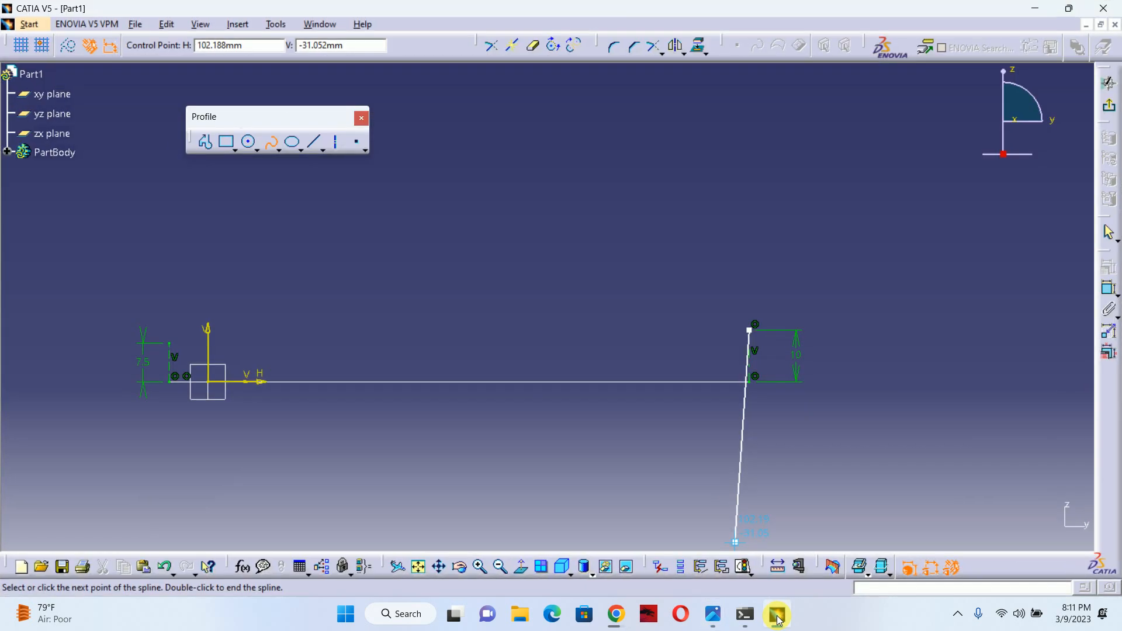
mouse_move(723, 619)
left_click(756, 552)
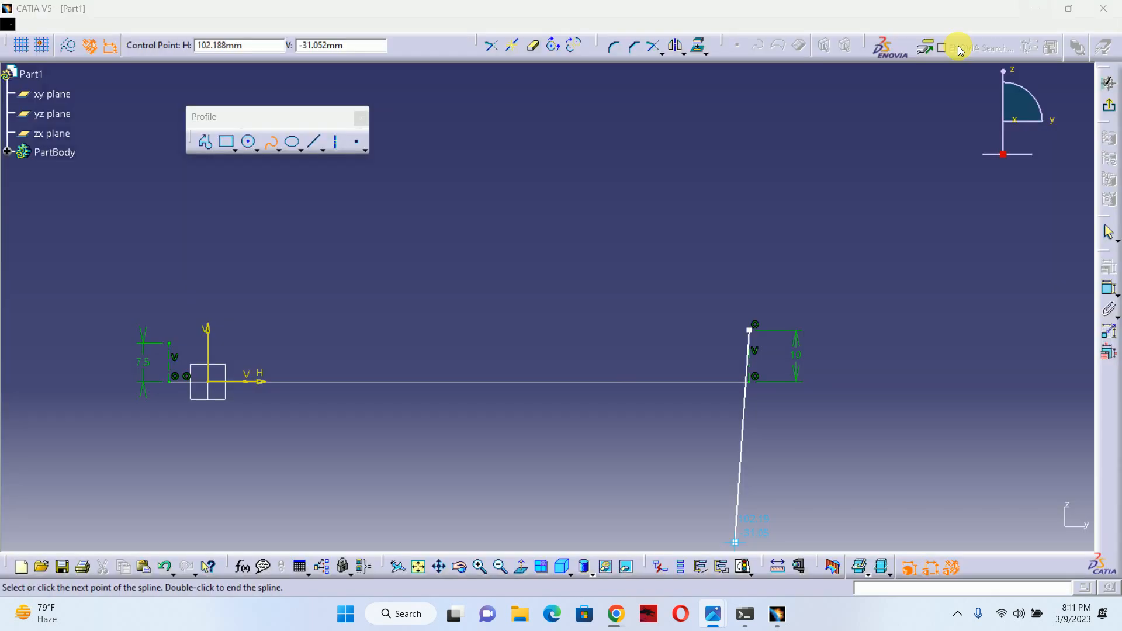
left_click(1039, 12)
left_click(624, 305)
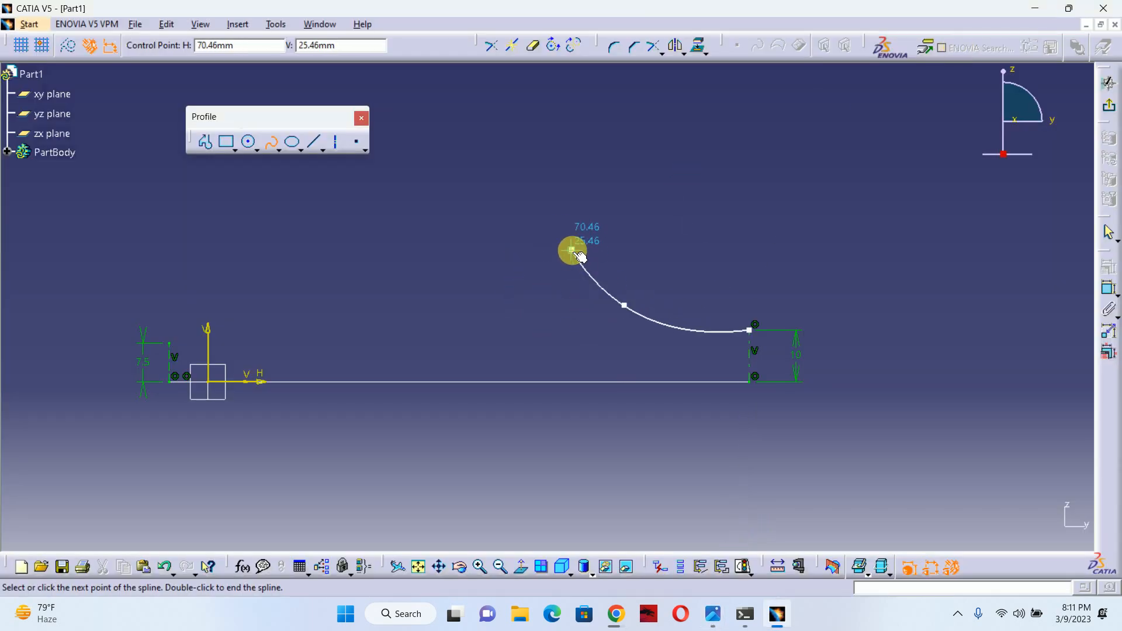
left_click(570, 250)
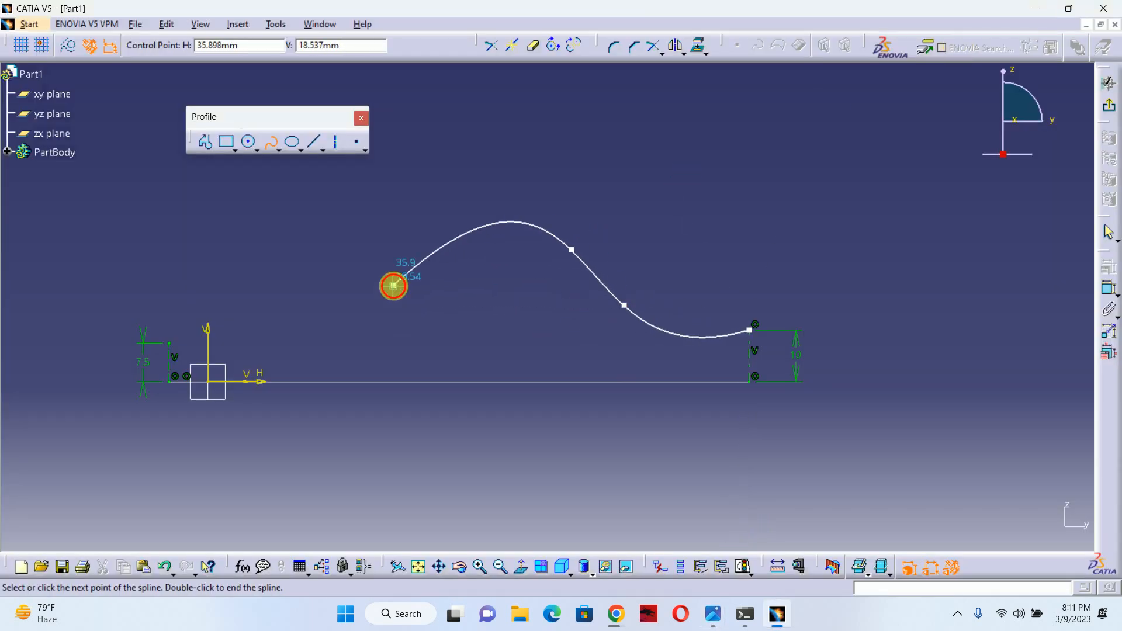
left_click(393, 285)
left_click(254, 319)
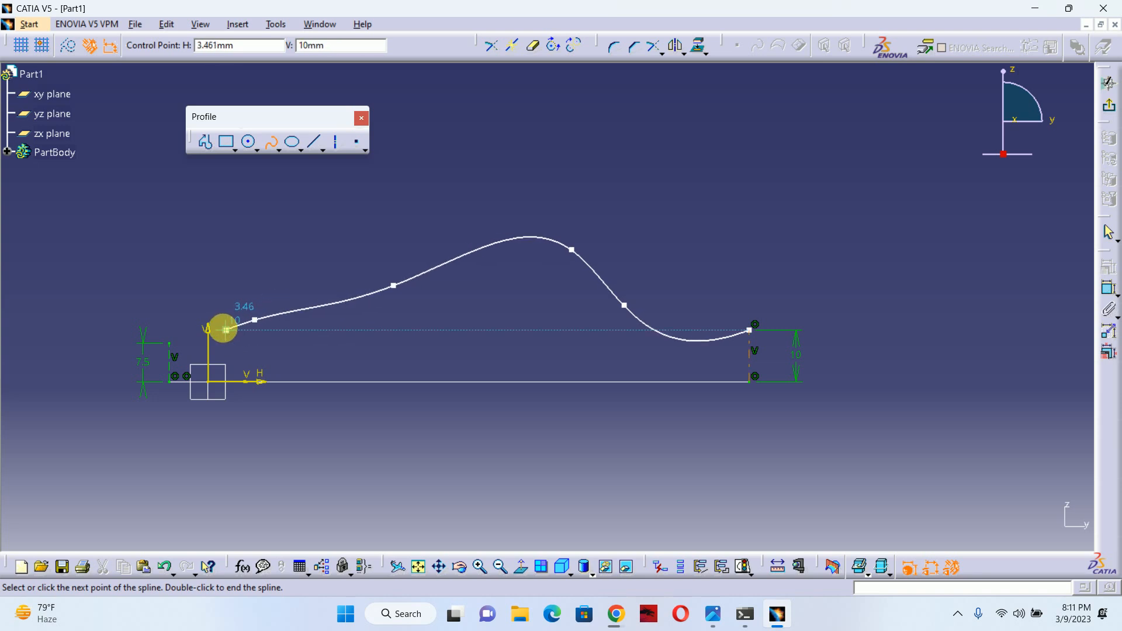
key("Escape")
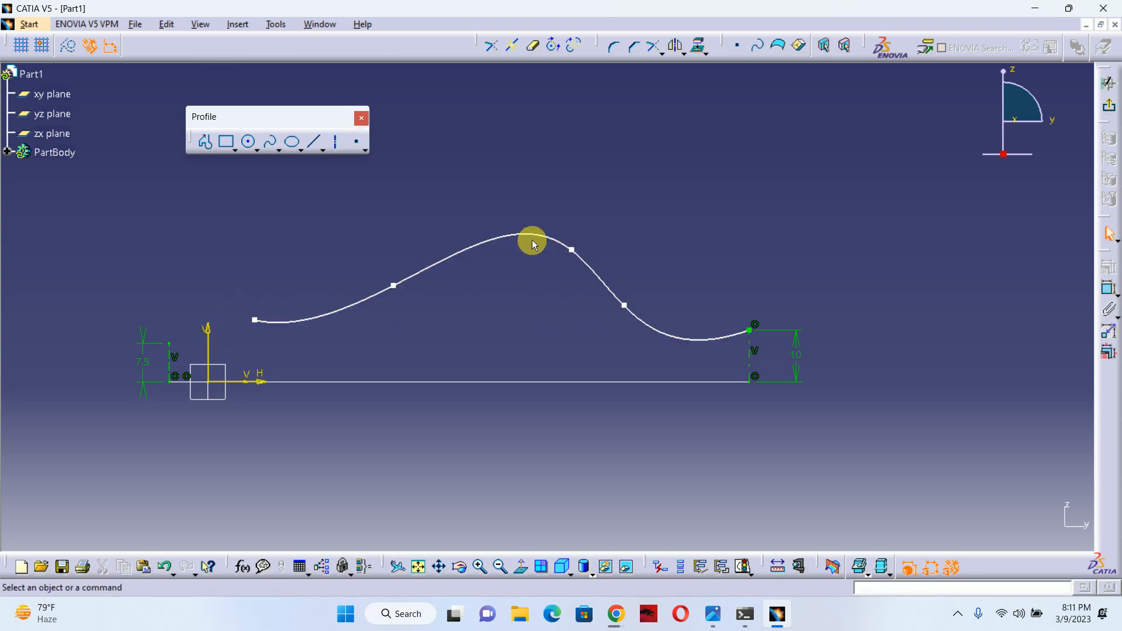
left_click(532, 243)
key("Delete")
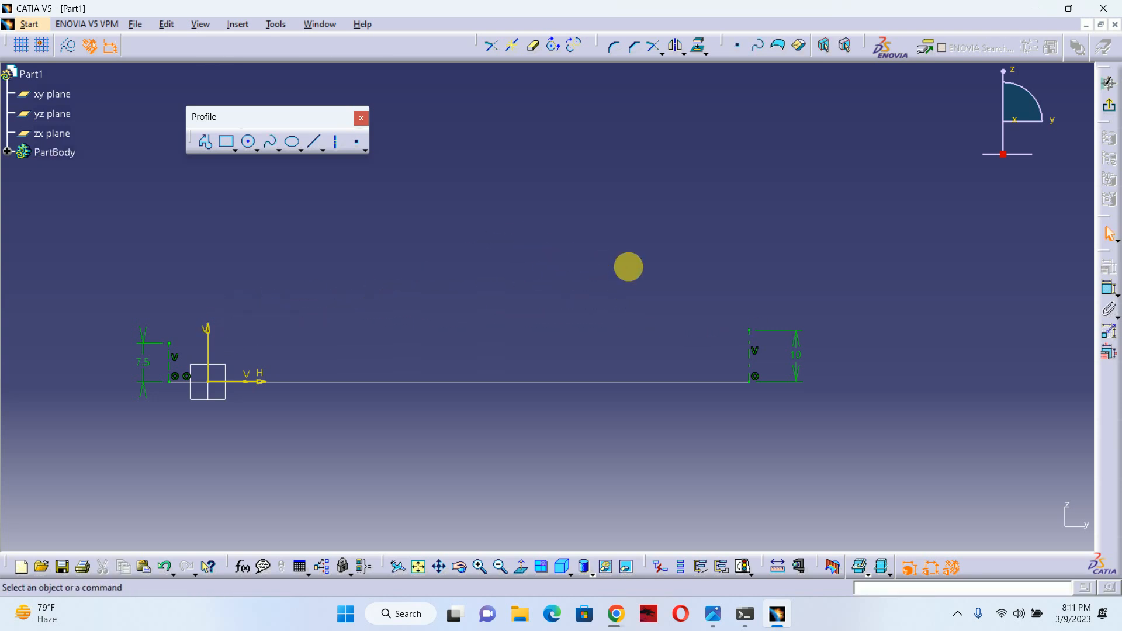
Draw a spline from the 7.5 mm axis line's upper endpoint through two raised intermediate points to the 10 mm axis line's upper endpoint.
left_click(270, 141)
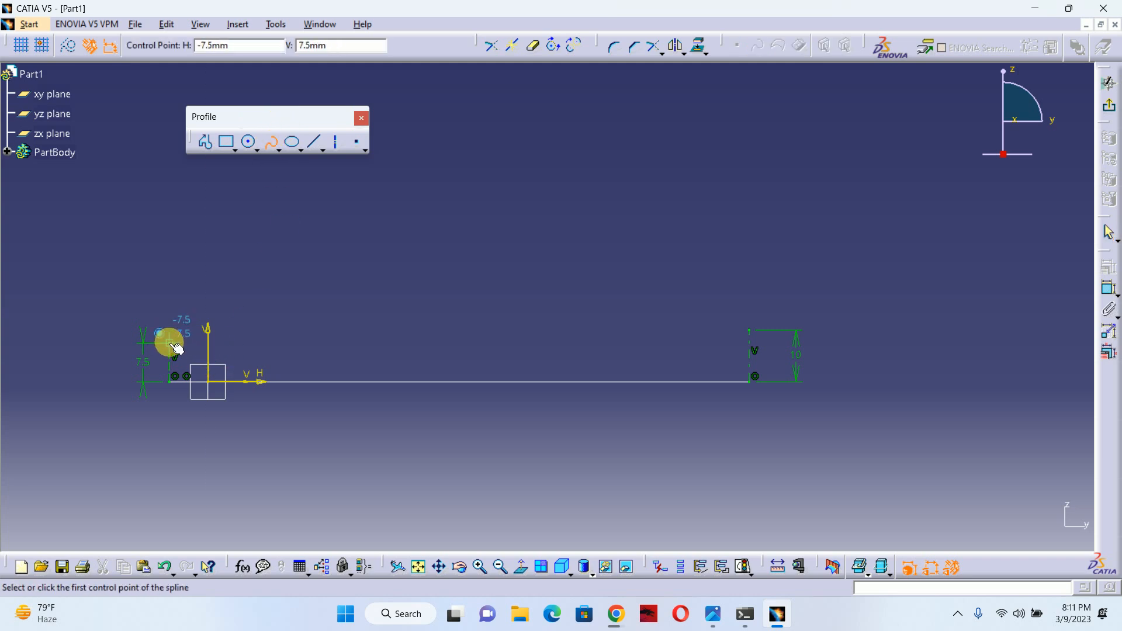
left_click(170, 343)
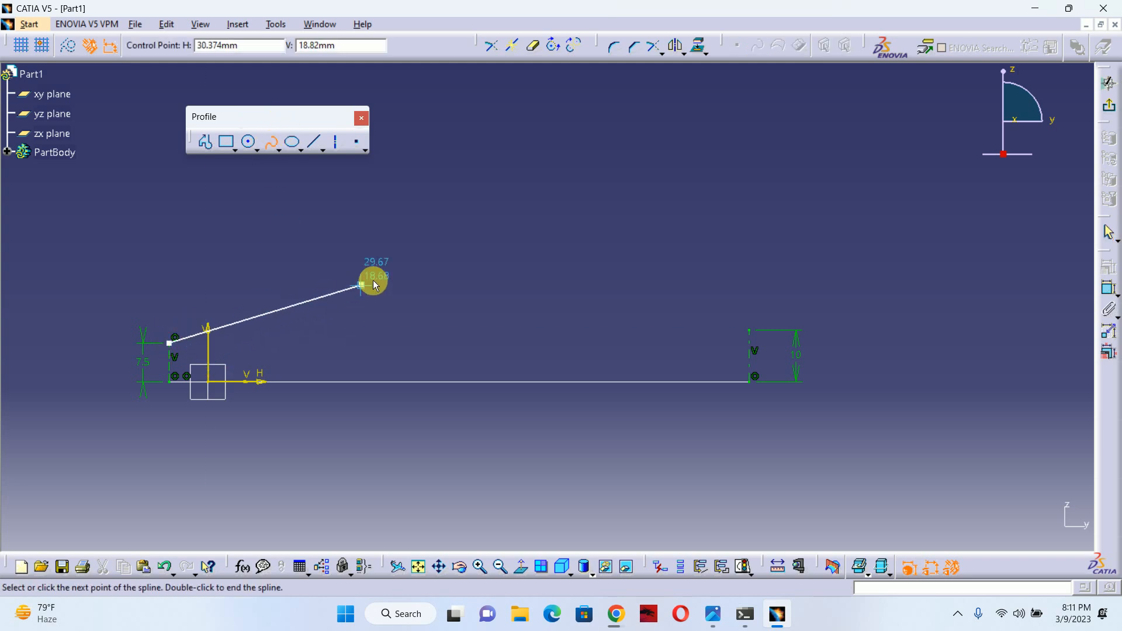
left_click(466, 224)
left_click(614, 294)
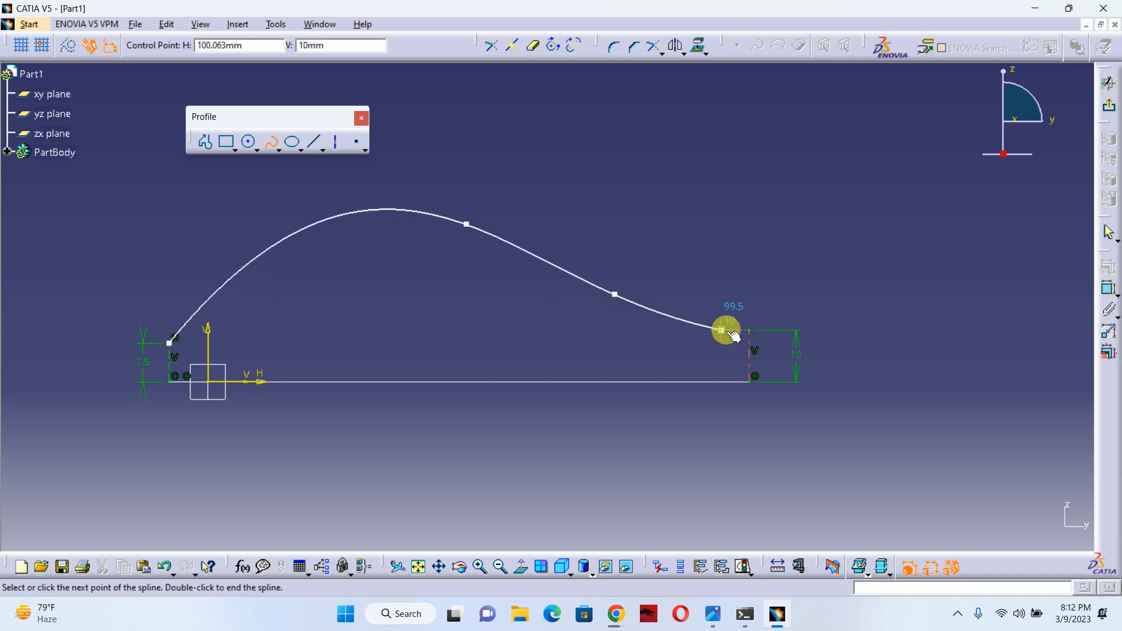
left_click(748, 331)
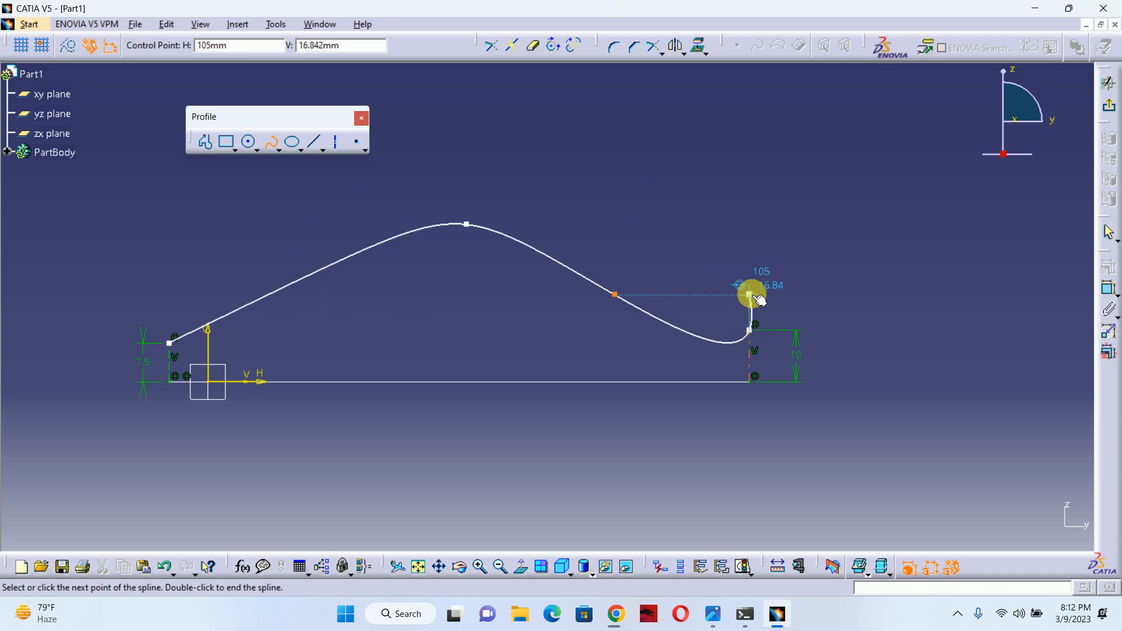
key("Escape")
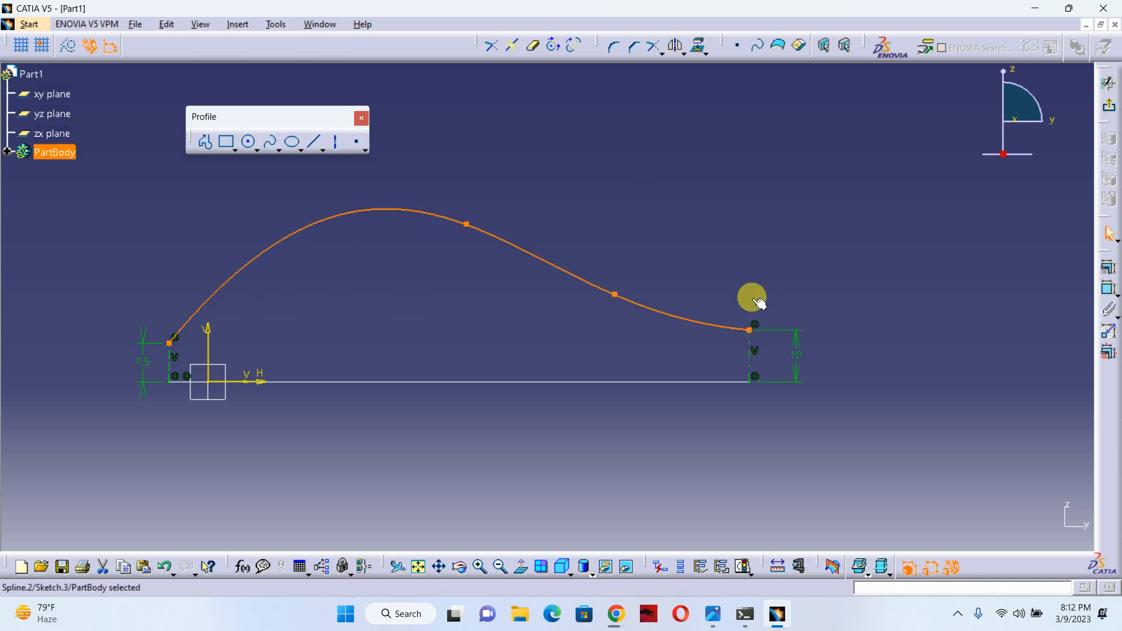
Move the profile spline's two intermediate control points slightly lower and toward the 10 mm axis line to reshape the hump.
left_click(448, 278)
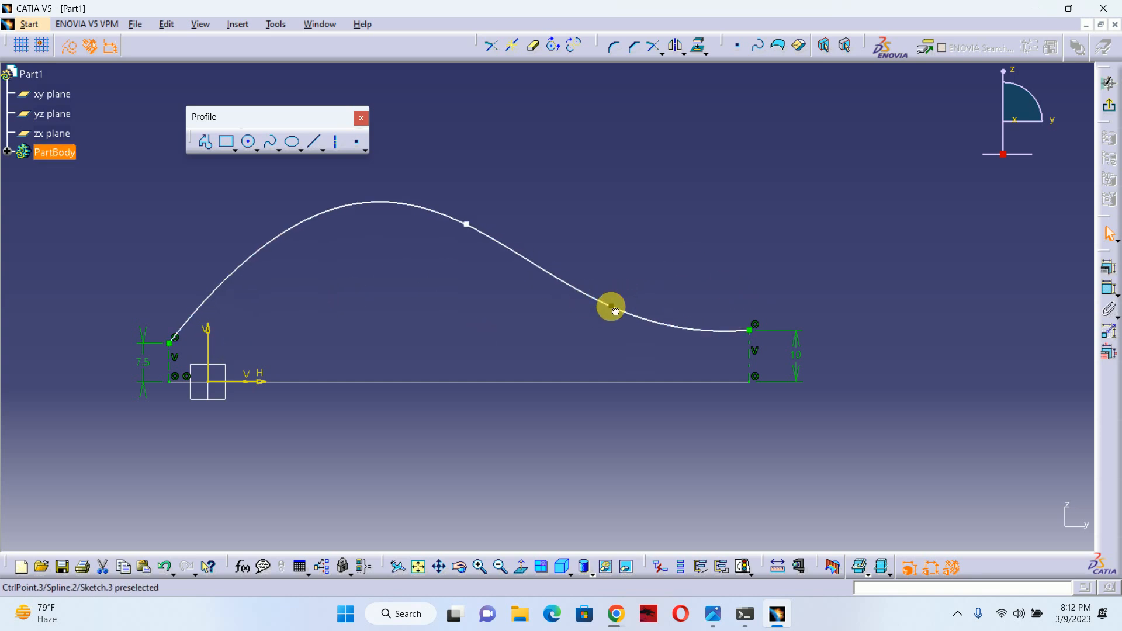
mouse_move(625, 302)
left_mouse_down()
mouse_move(627, 286)
mouse_move(644, 294)
mouse_move(612, 309)
mouse_move(620, 314)
left_mouse_up()
left_click(620, 314)
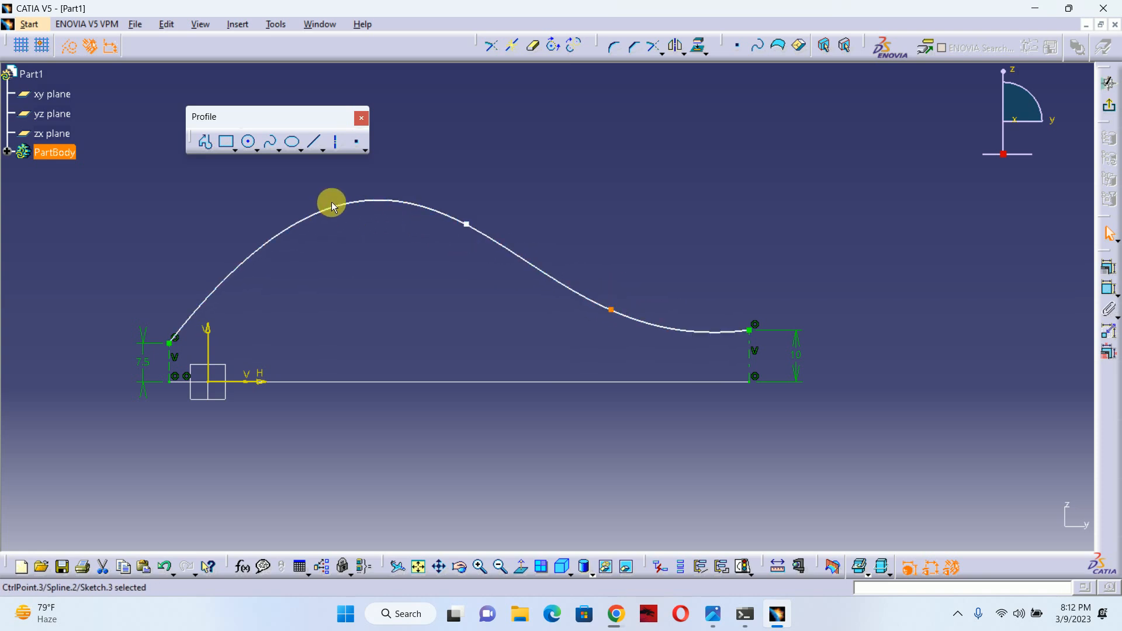
left_click_drag(474, 228, 508, 270)
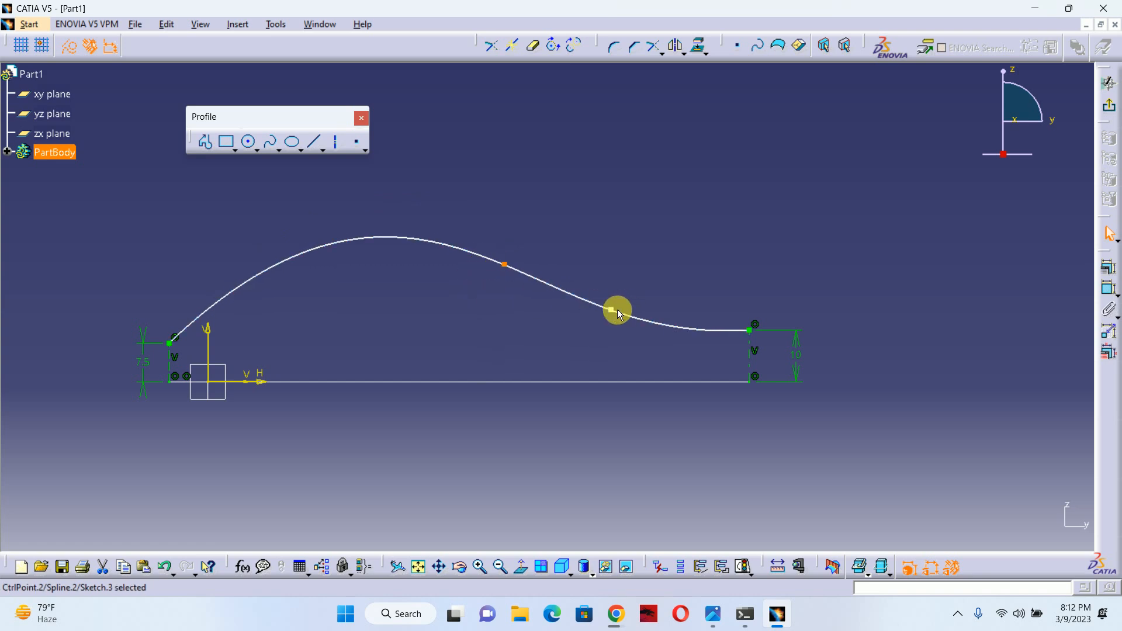
left_click_drag(612, 311, 649, 315)
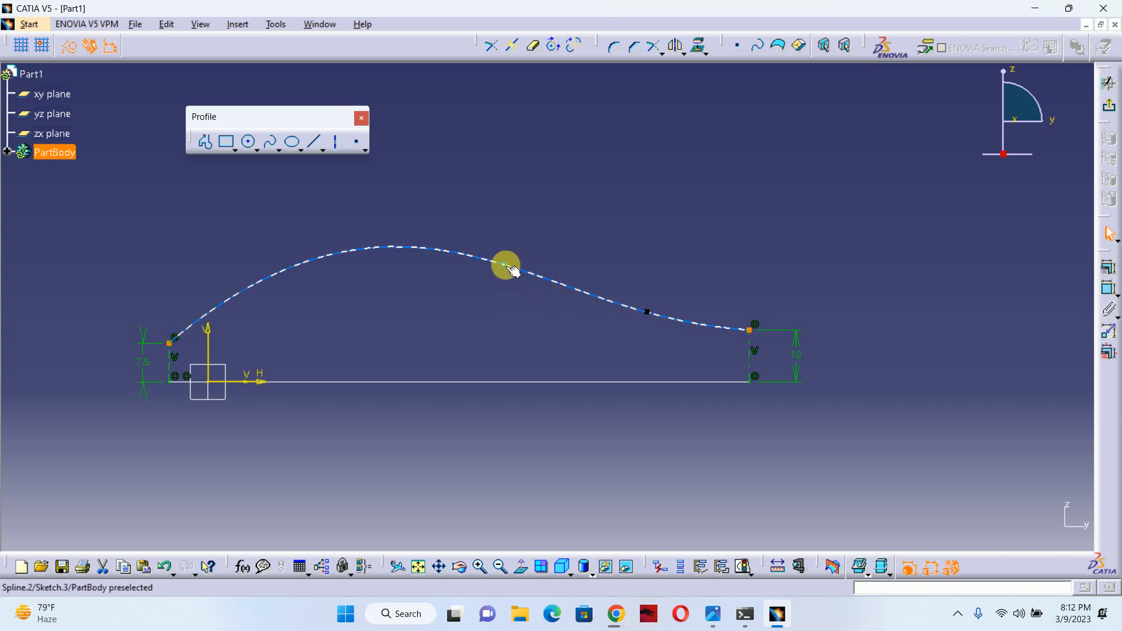
left_click_drag(506, 261, 543, 245)
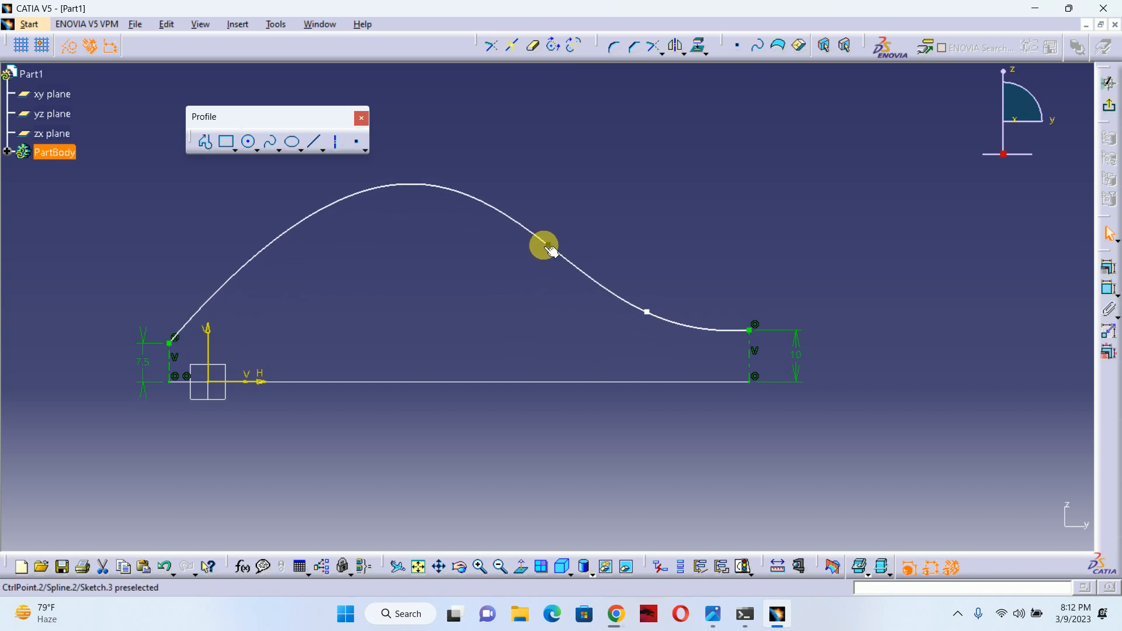
left_click(549, 247)
Compare the spline with the mouse's side profile in the rotated picture 185.jpg and return to CATIA.
mouse_move(712, 614)
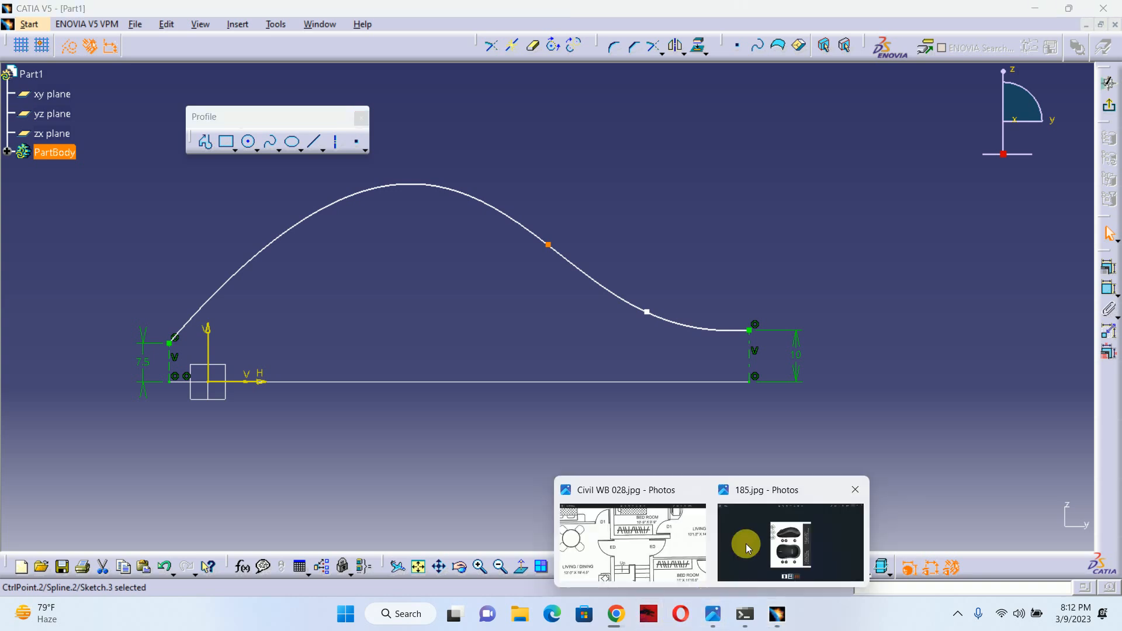
left_click(747, 548)
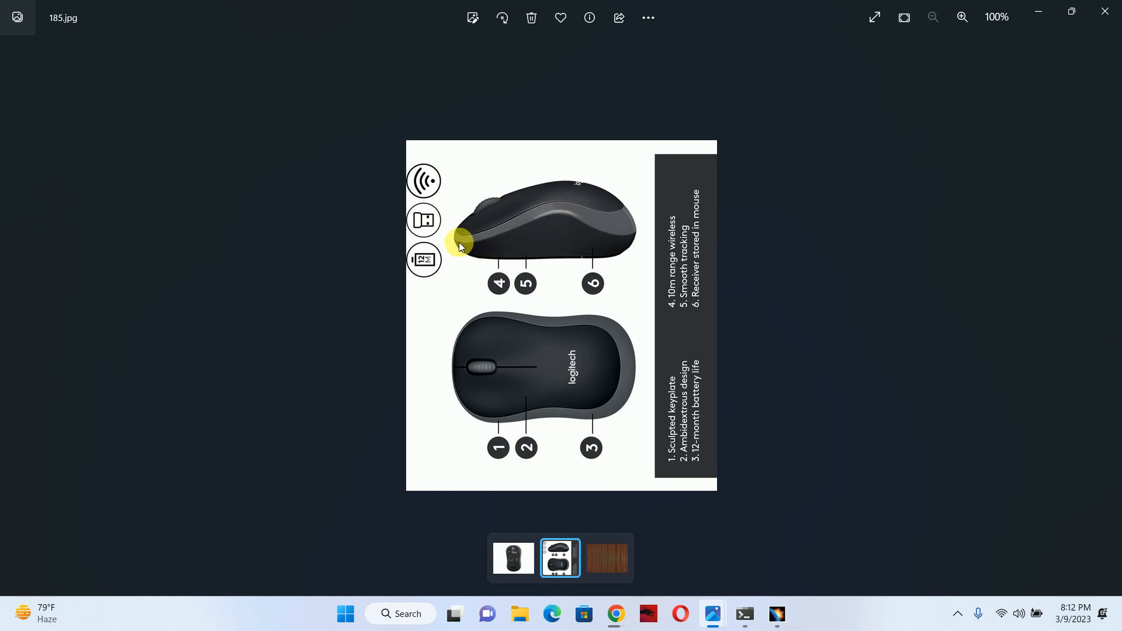
left_click(1038, 11)
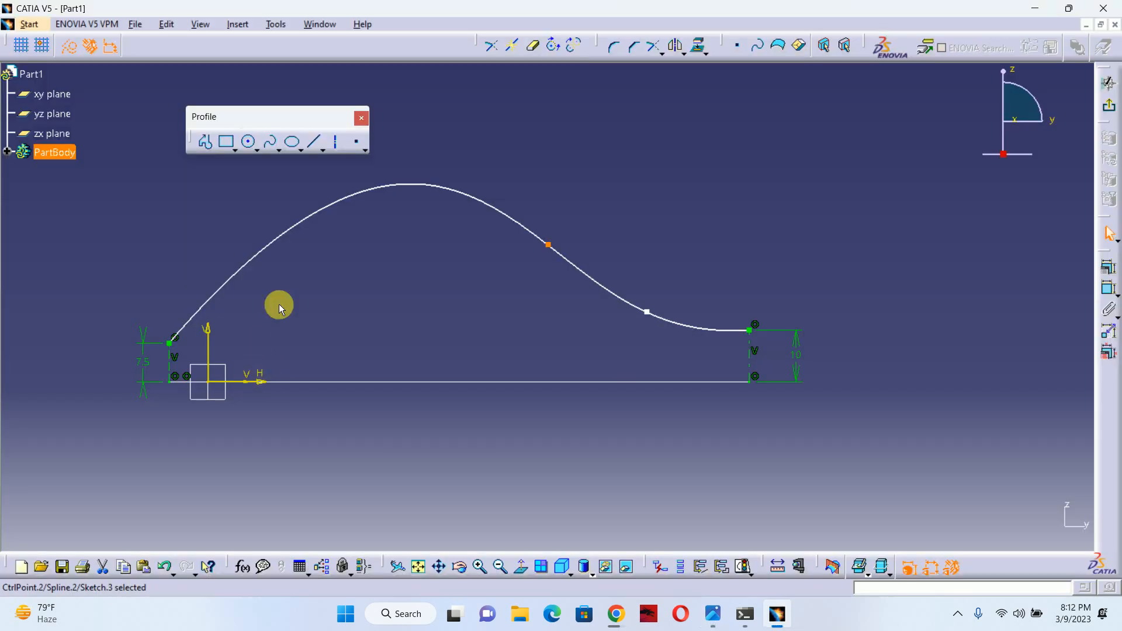
Check in the profile spline's definition which point on the curve each listed control point corresponds to.
right_click(362, 191)
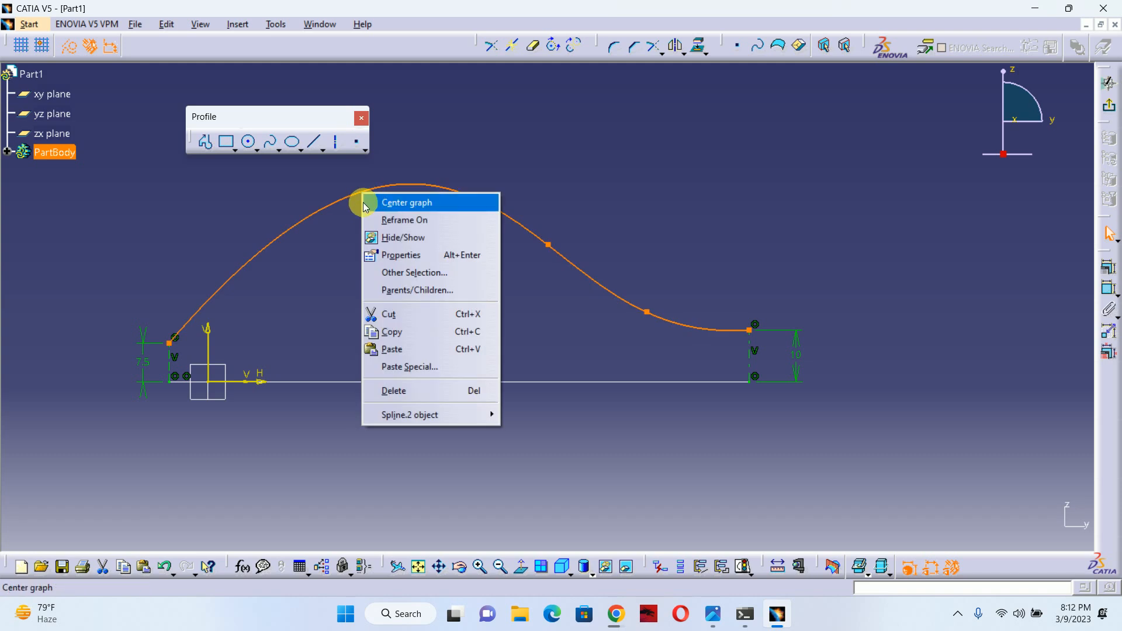
mouse_move(451, 418)
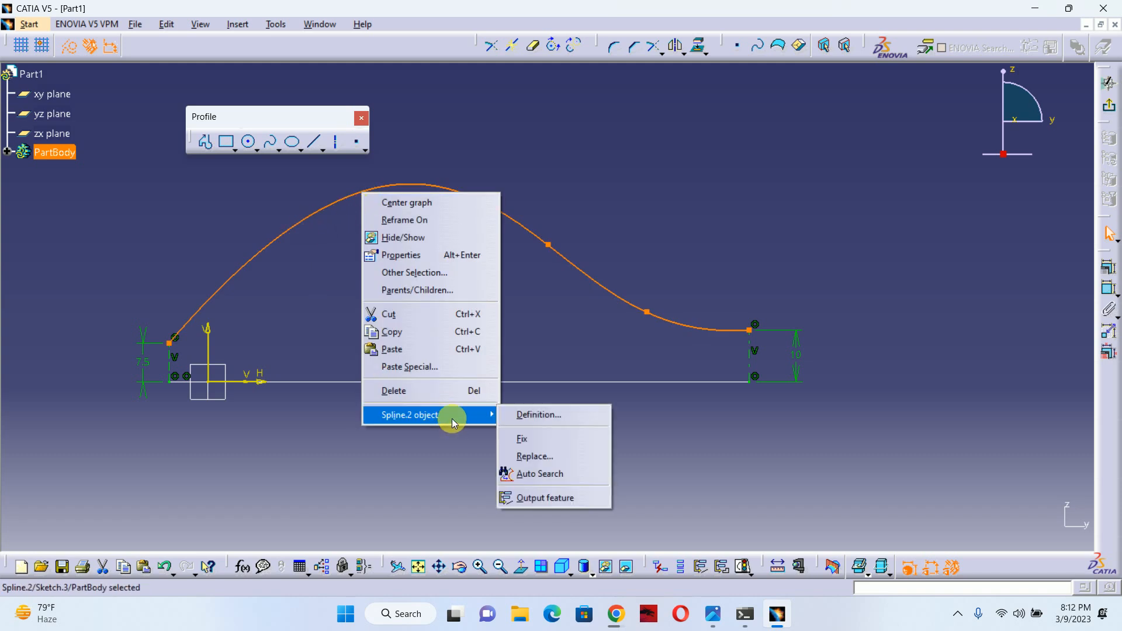
left_click(529, 416)
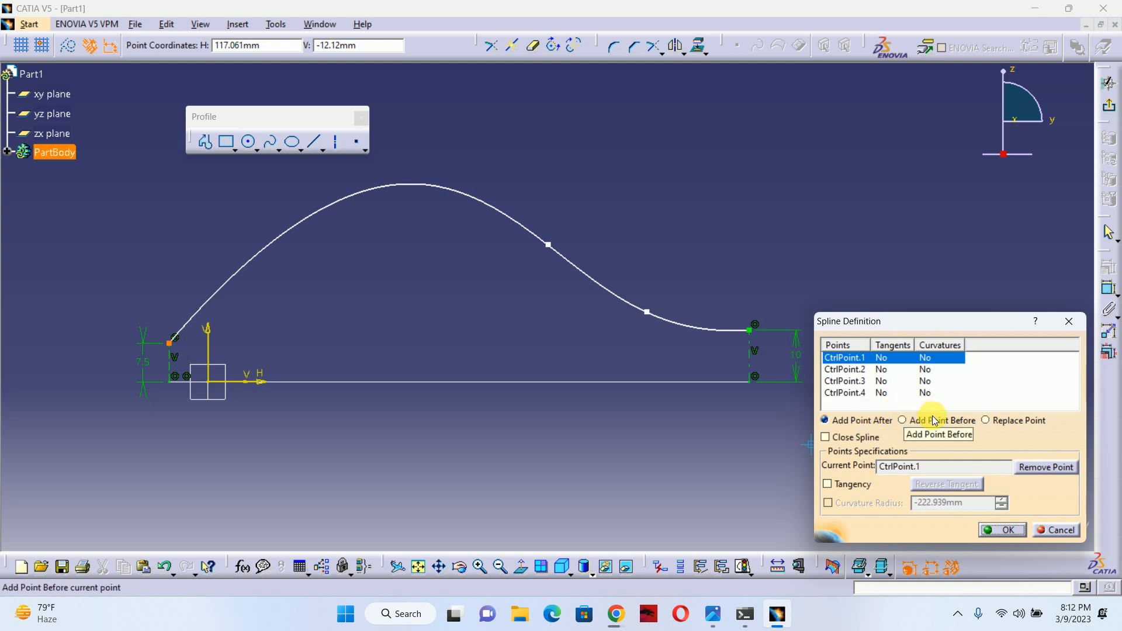
left_click(838, 370)
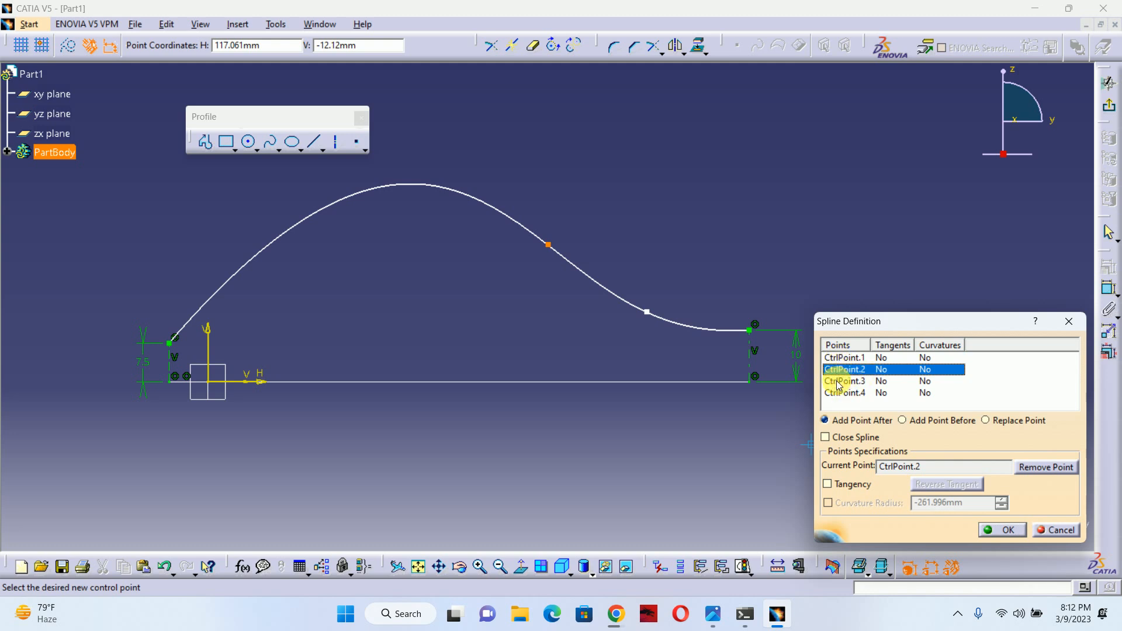
left_click(840, 383)
left_click(840, 373)
left_click(839, 358)
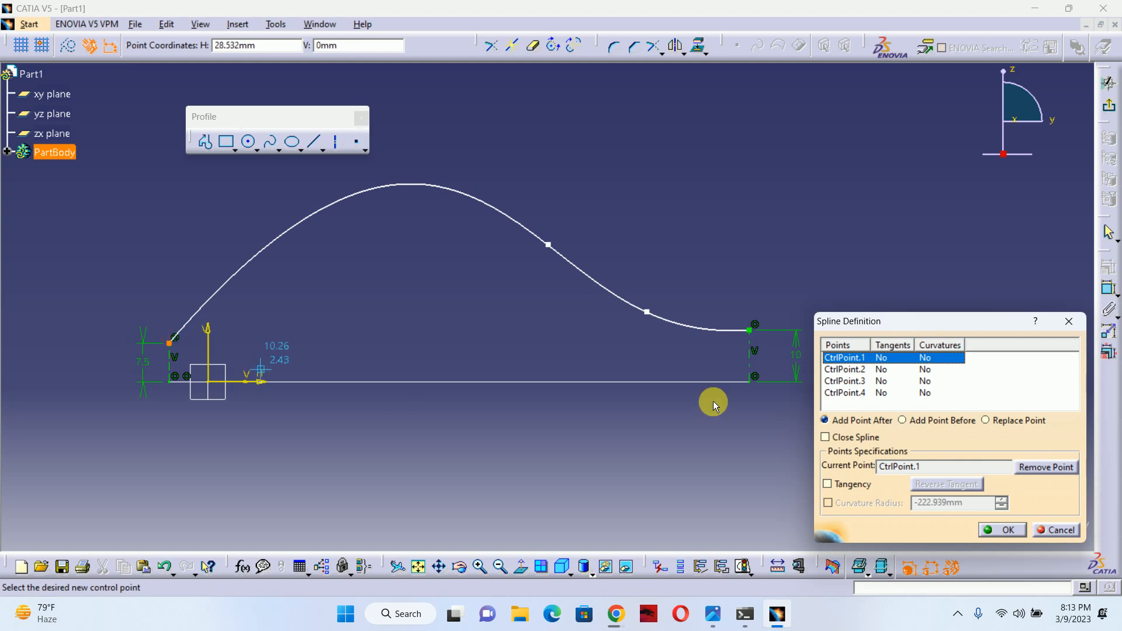
left_click(850, 369)
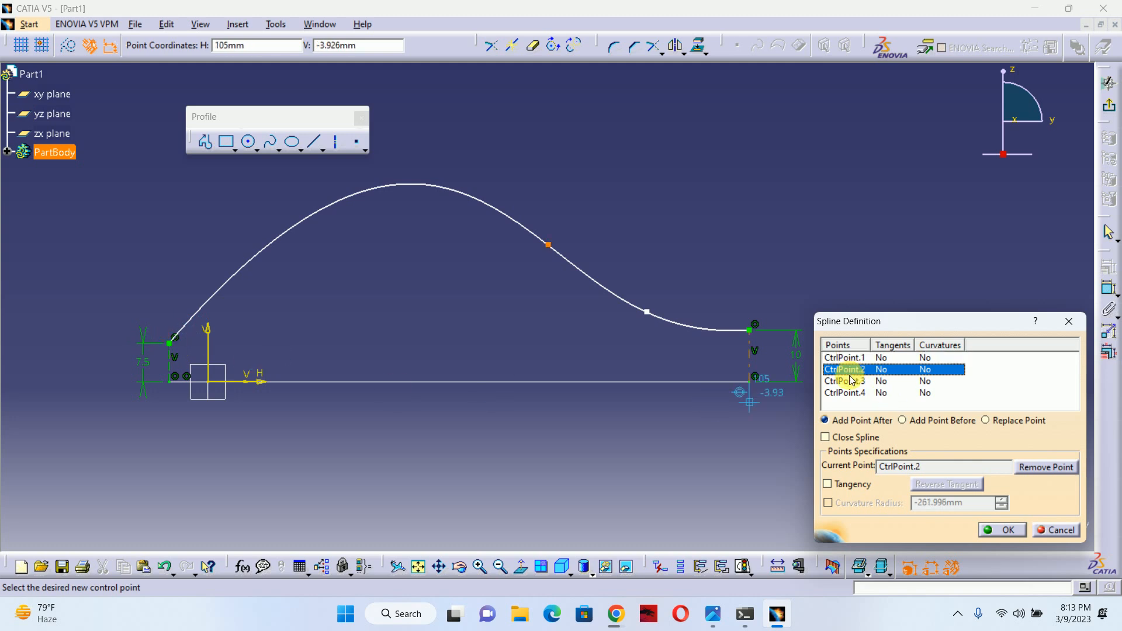
left_click(844, 382)
left_click(843, 393)
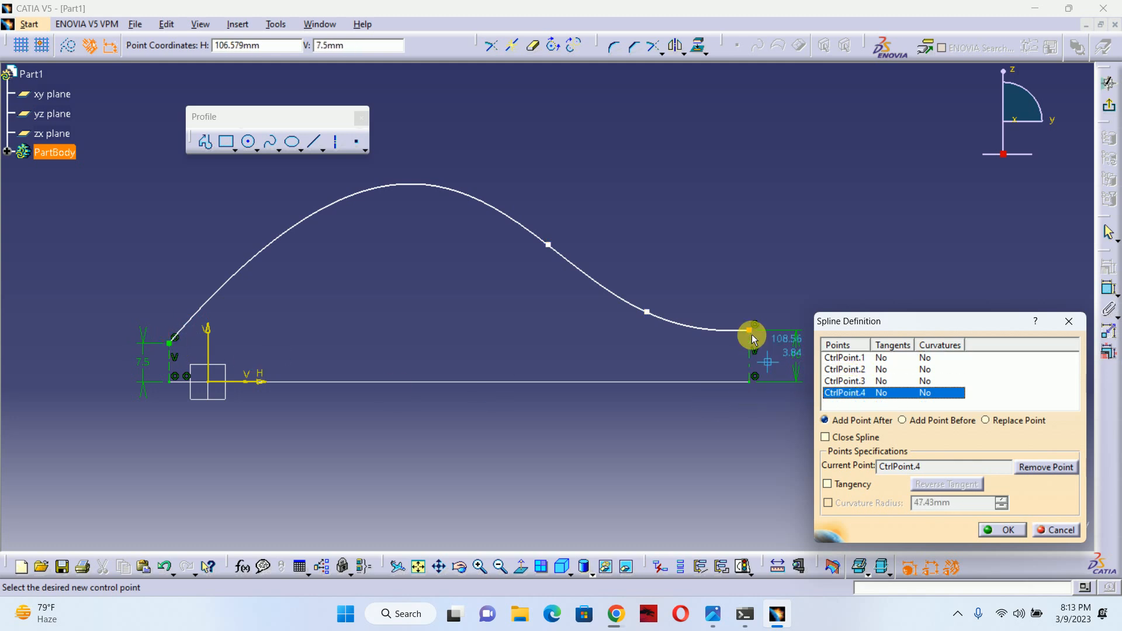
left_click(845, 358)
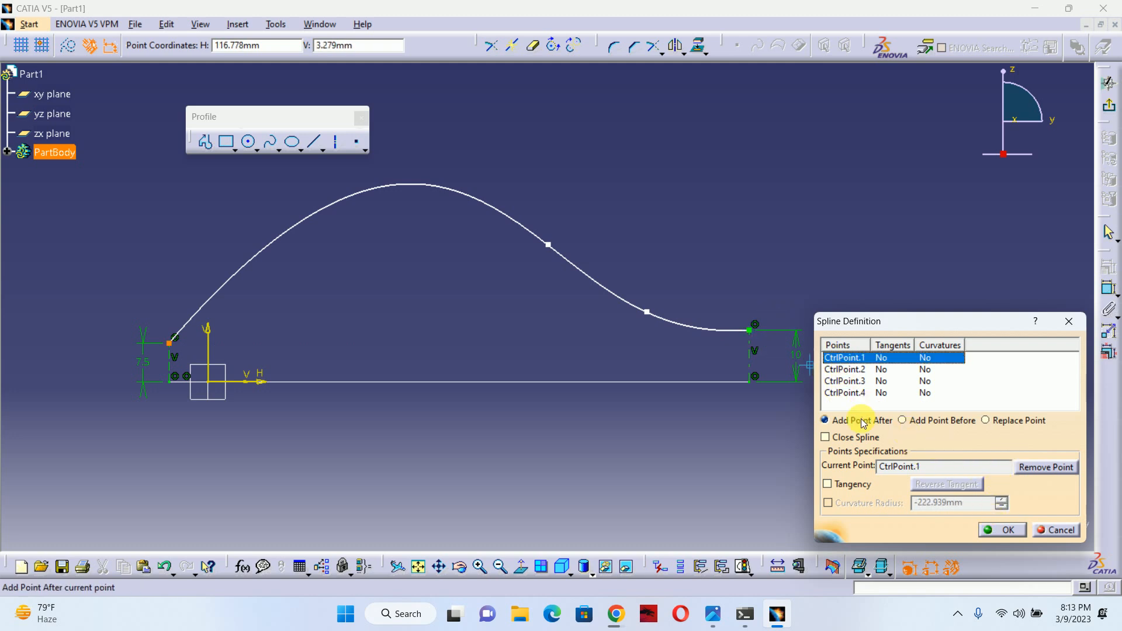
left_click(1008, 531)
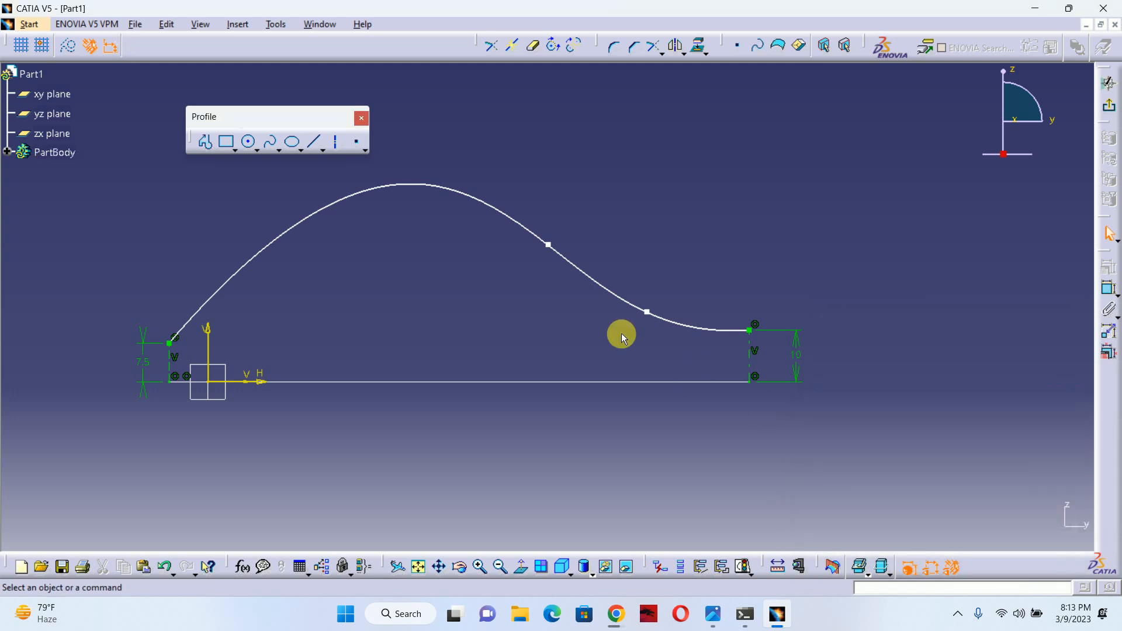
Add a control point to the profile spline after CtrlPoint.1, on the rising slope near the 7.5 mm axis line.
left_click(290, 220)
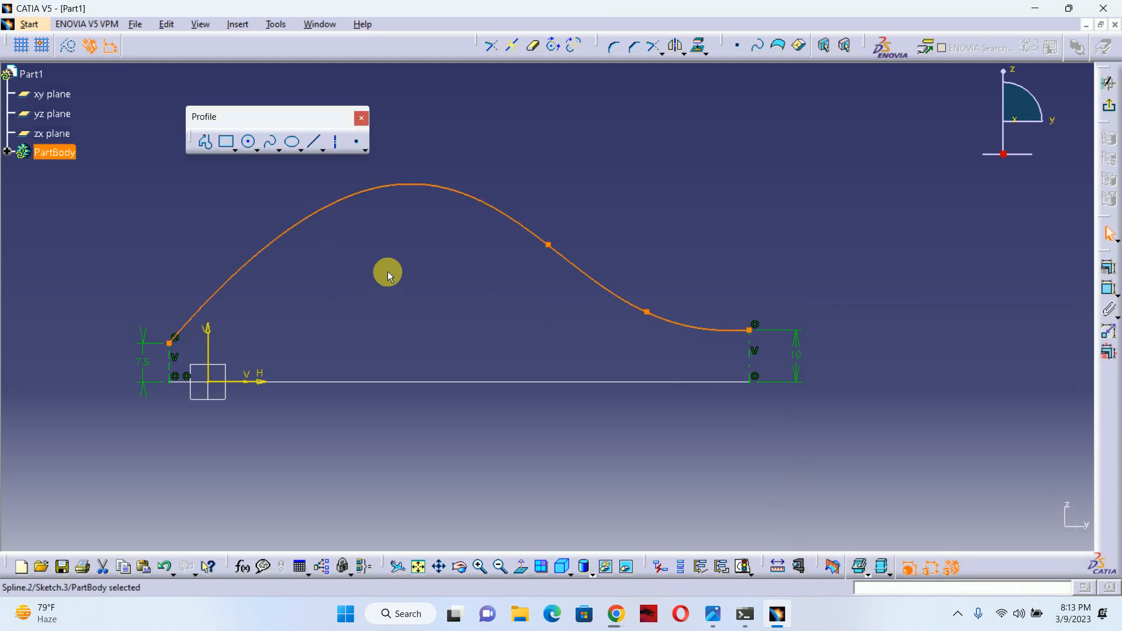
right_click(321, 215)
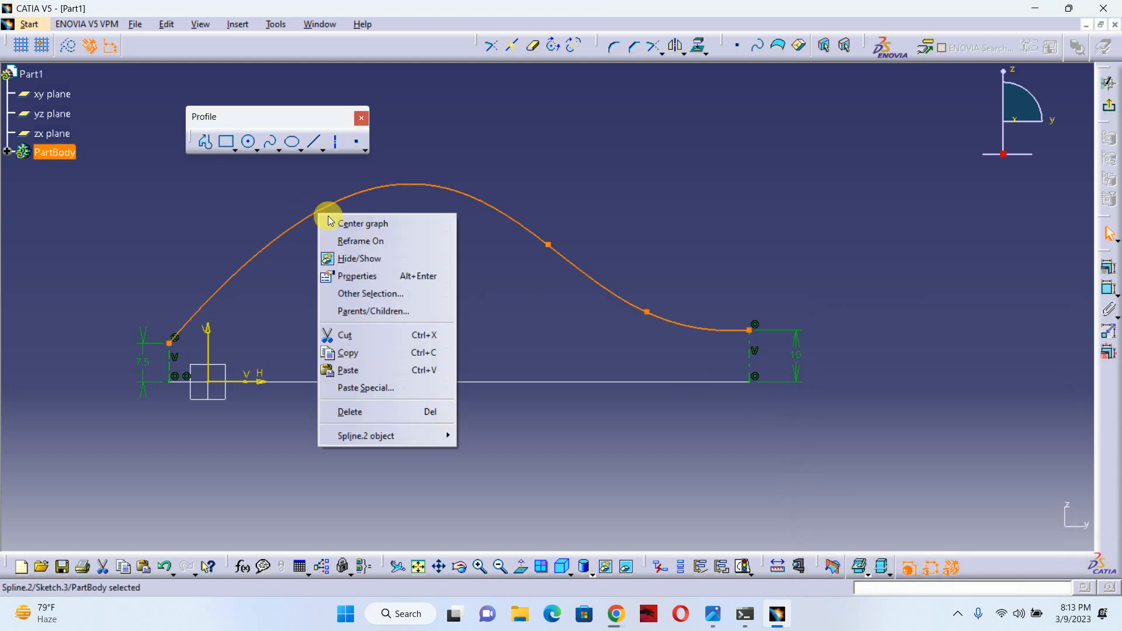
mouse_move(433, 440)
left_click(515, 434)
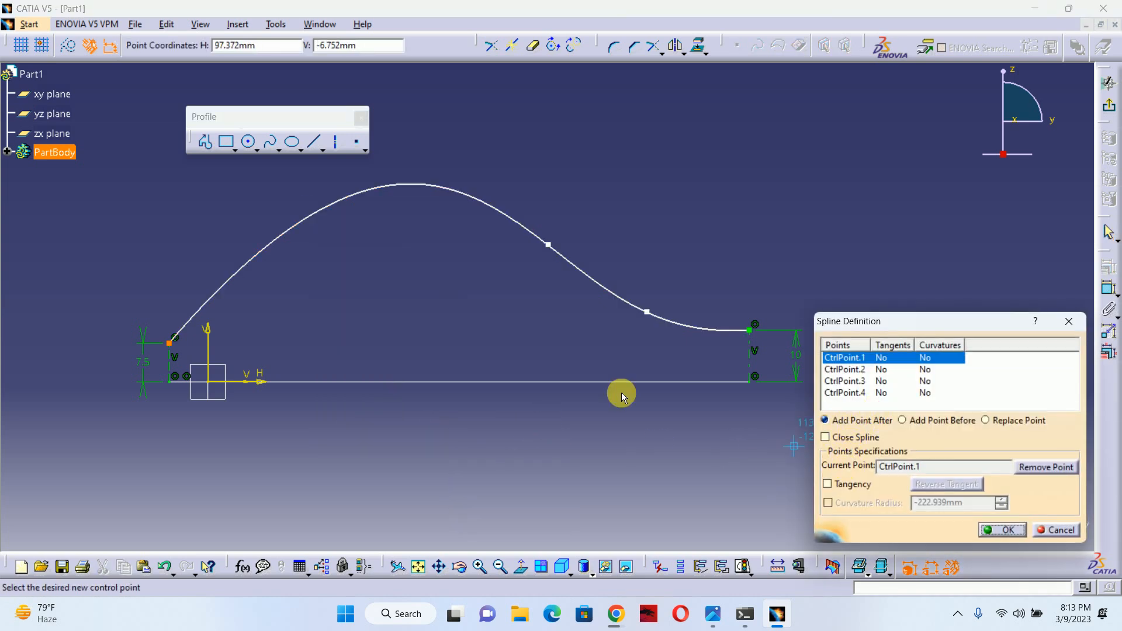
left_click(269, 243)
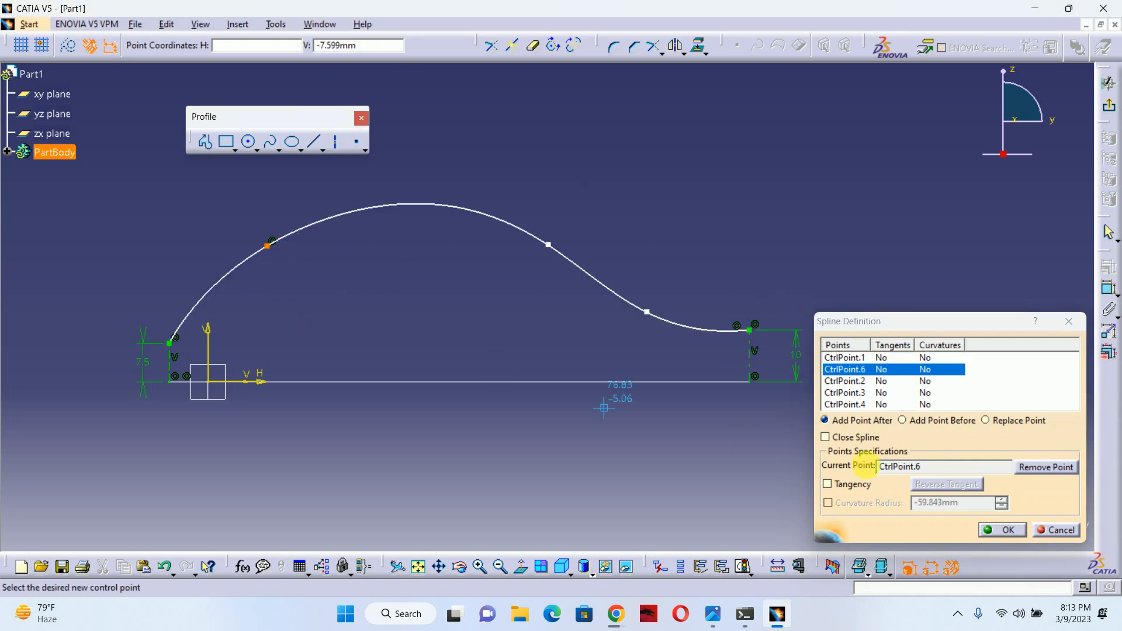
left_click(1001, 529)
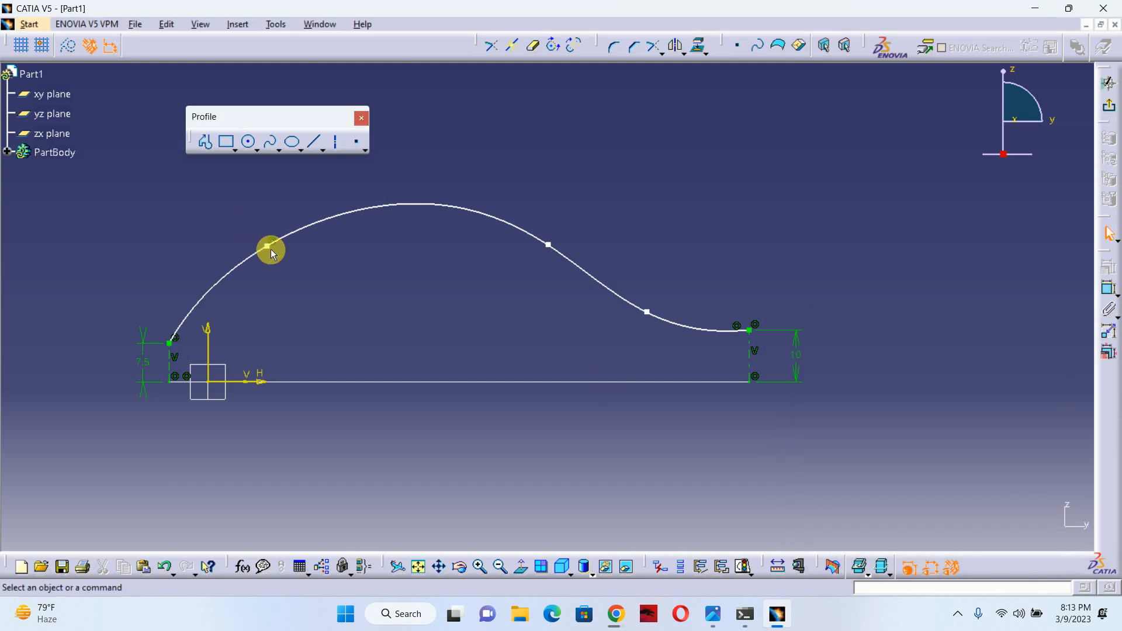
Move the added control point lower and toward the hump so the spline rises gently from the 7.5 mm axis line.
left_click(272, 242)
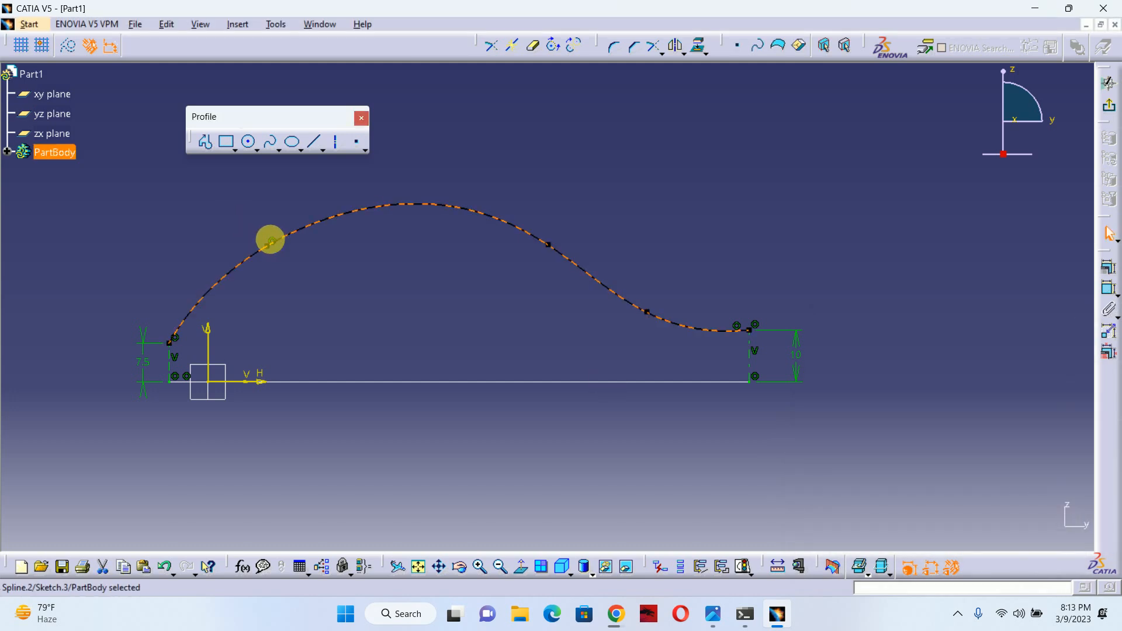
left_click(273, 242)
left_click(399, 289)
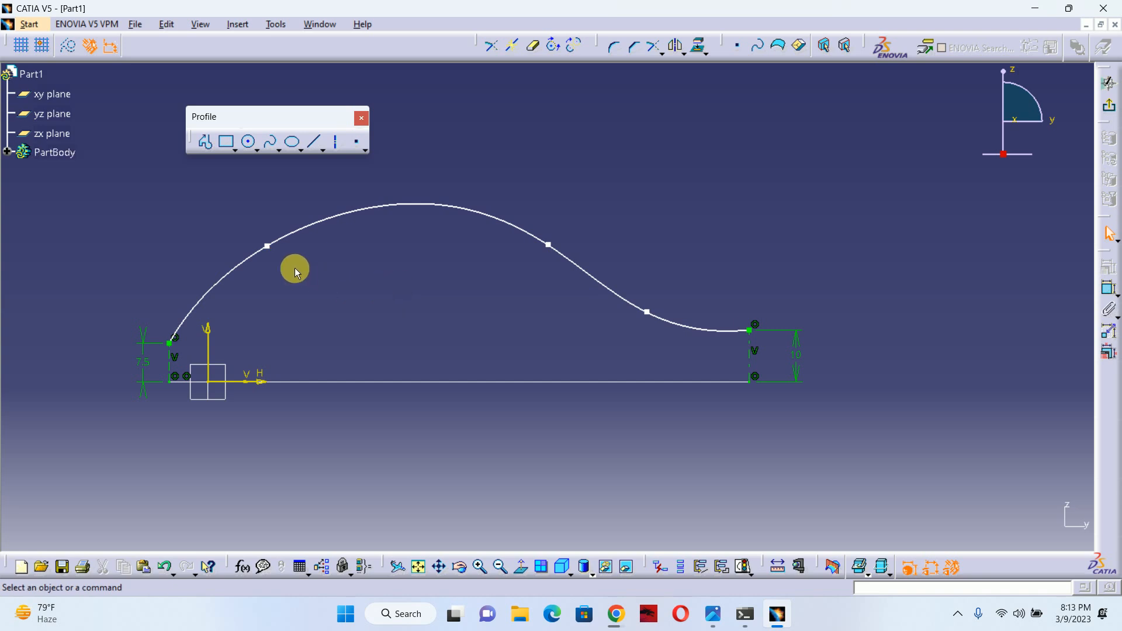
left_click_drag(264, 246, 333, 297)
left_click(509, 317)
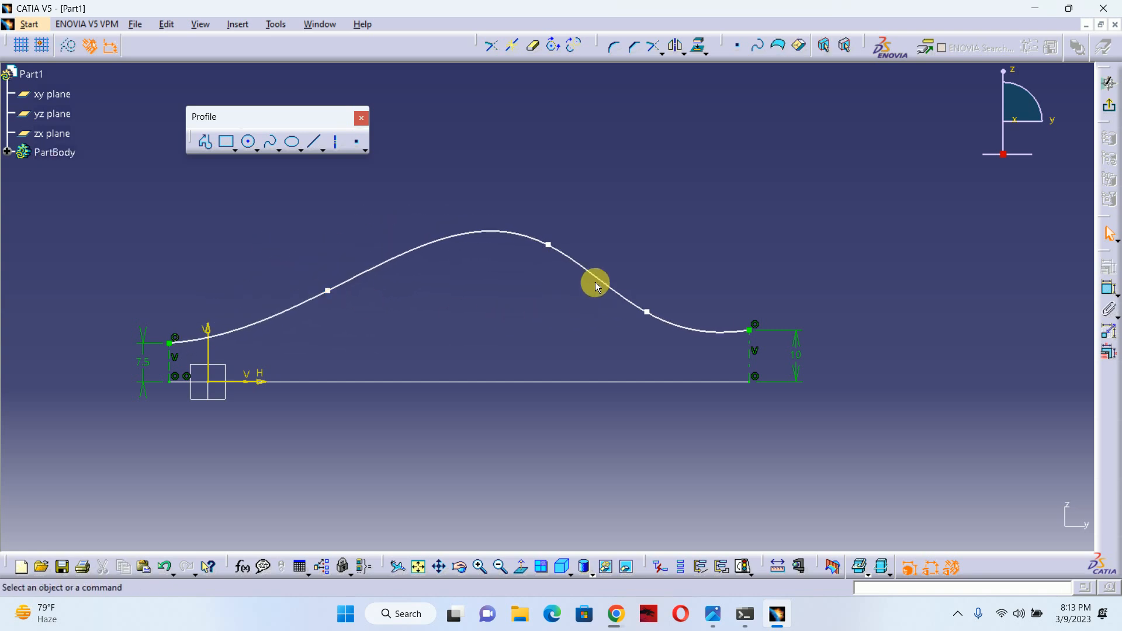
Fine-tune the intermediate points: raise the one nearest the 10 mm line, shift the middle one toward it, keep the first about 17.8 mm high.
left_click_drag(647, 312, 647, 303)
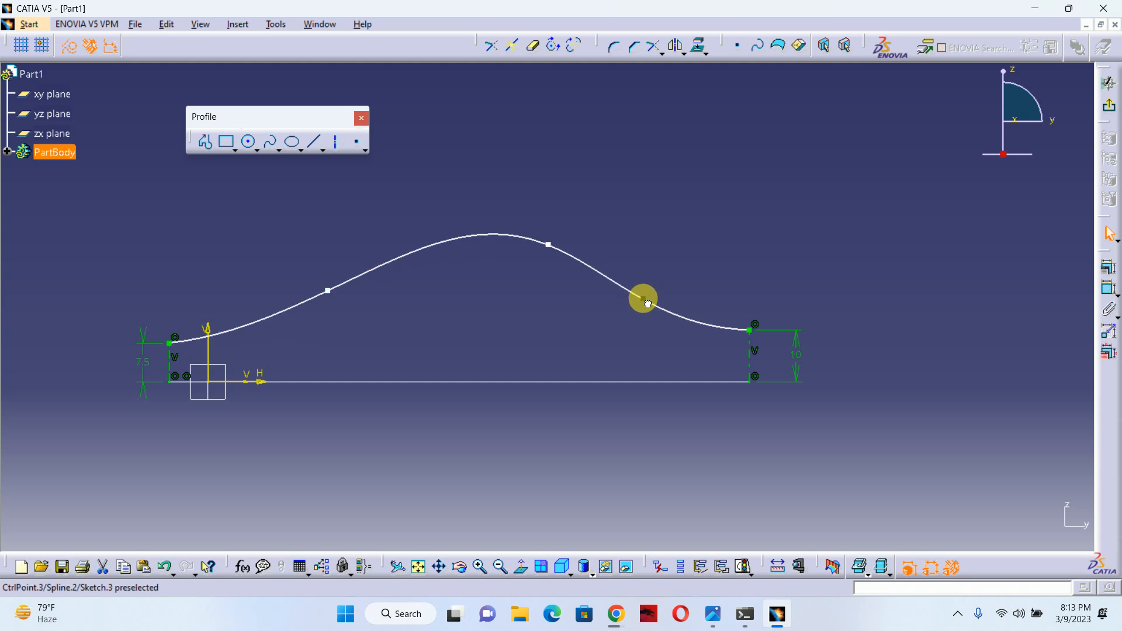
left_click_drag(548, 246, 554, 242)
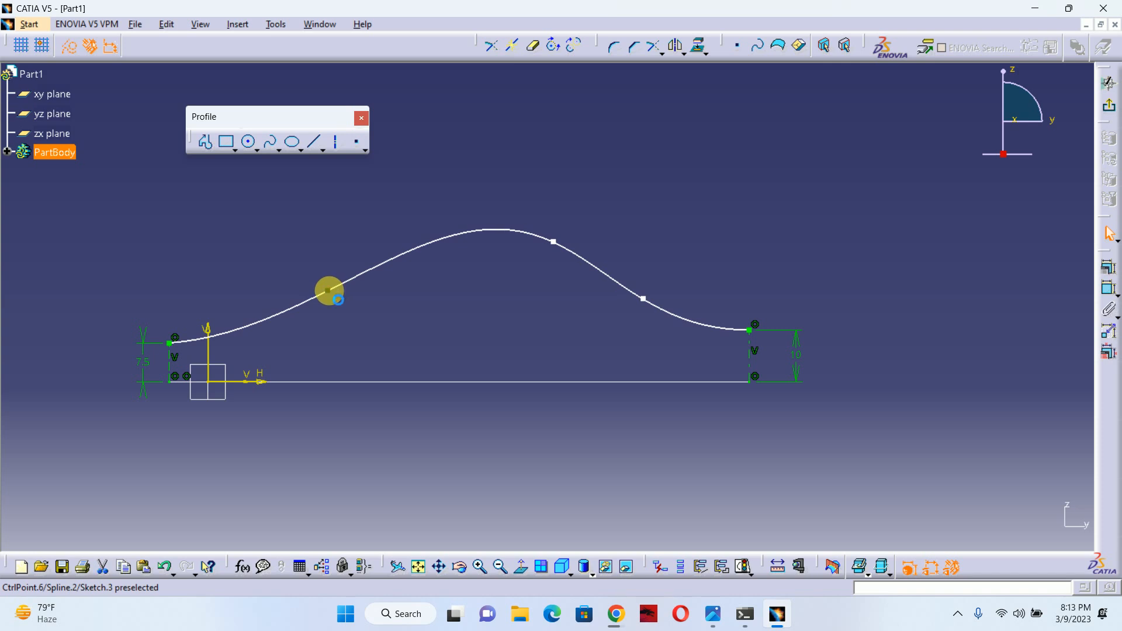
left_click_drag(329, 291, 334, 291)
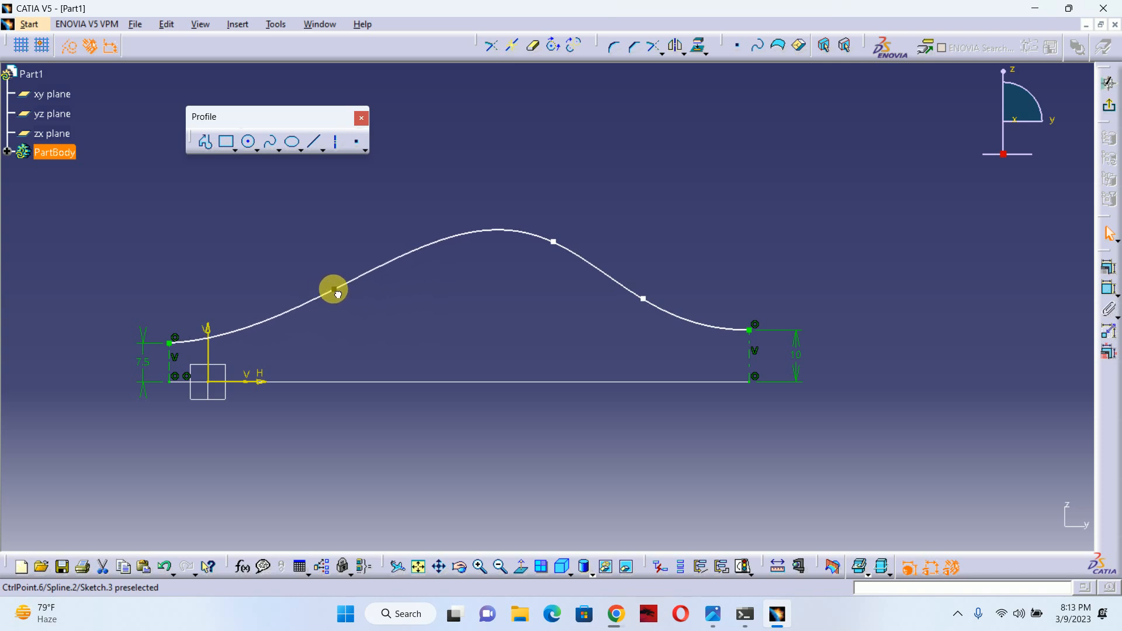
left_click(449, 320)
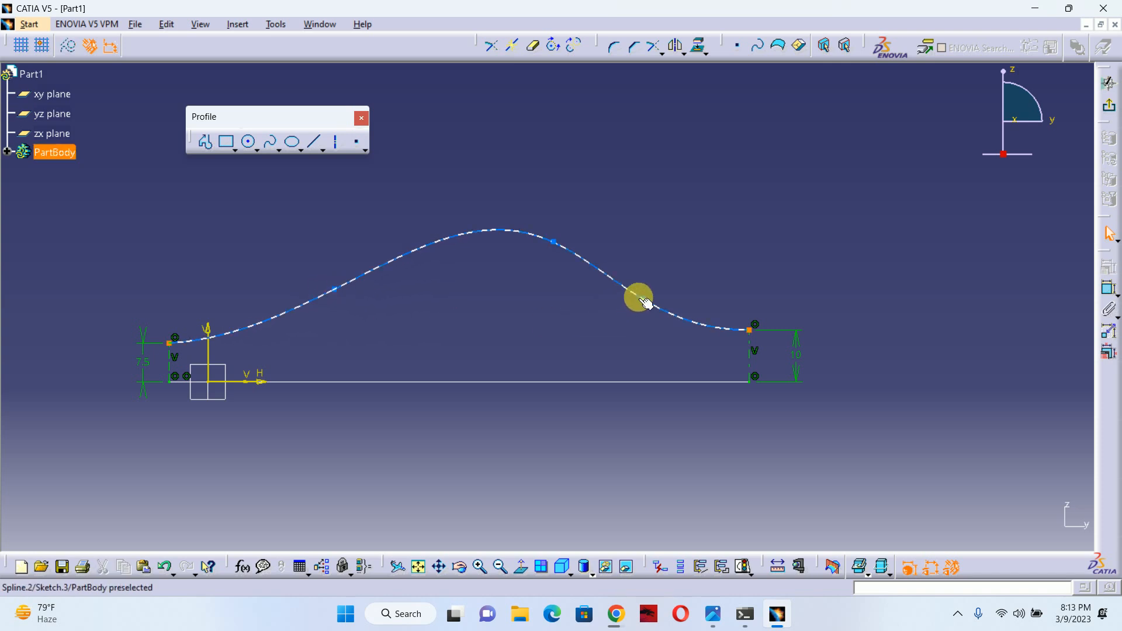
left_click_drag(643, 302, 641, 298)
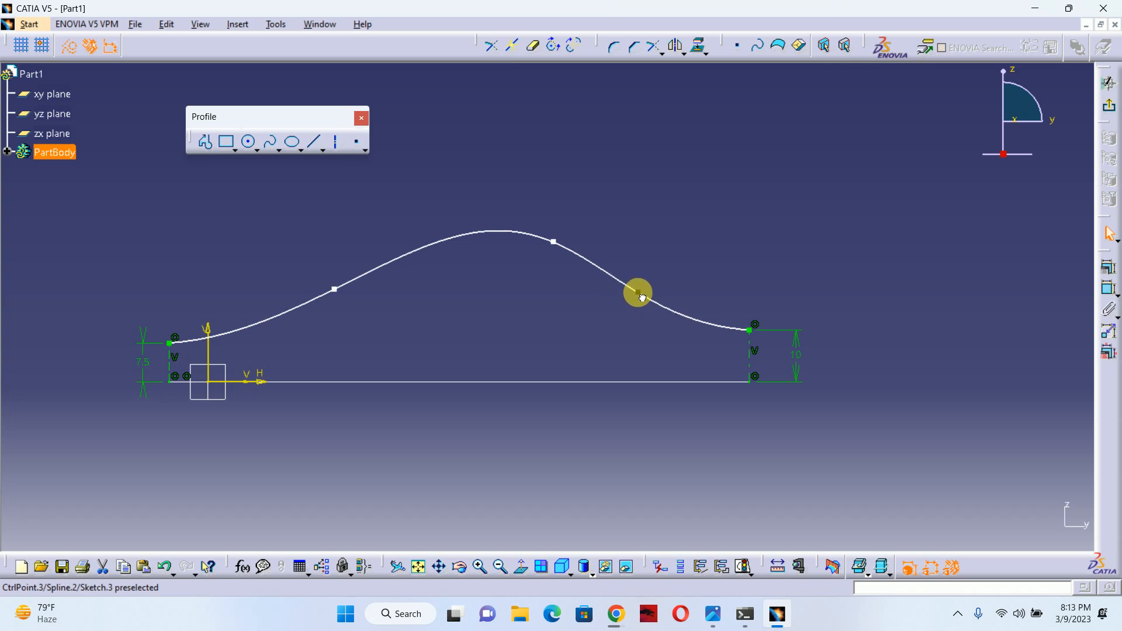
left_click_drag(553, 242, 571, 243)
mouse_move(443, 325)
middle_mouse_down()
mouse_move(620, 288)
mouse_move(473, 283)
middle_mouse_up()
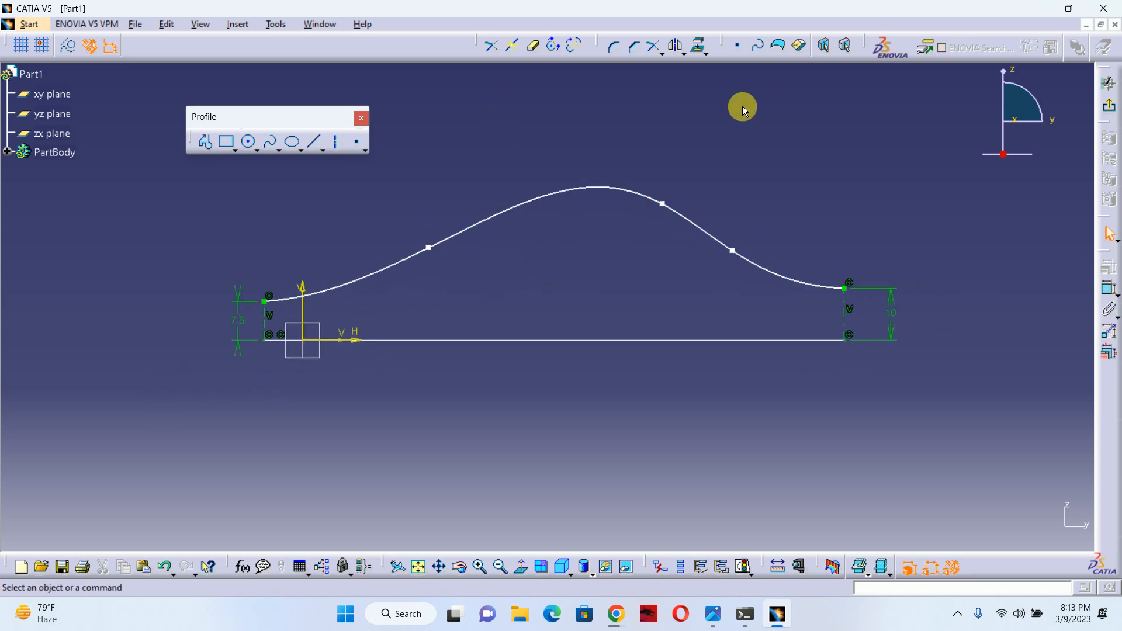
left_click(1109, 288)
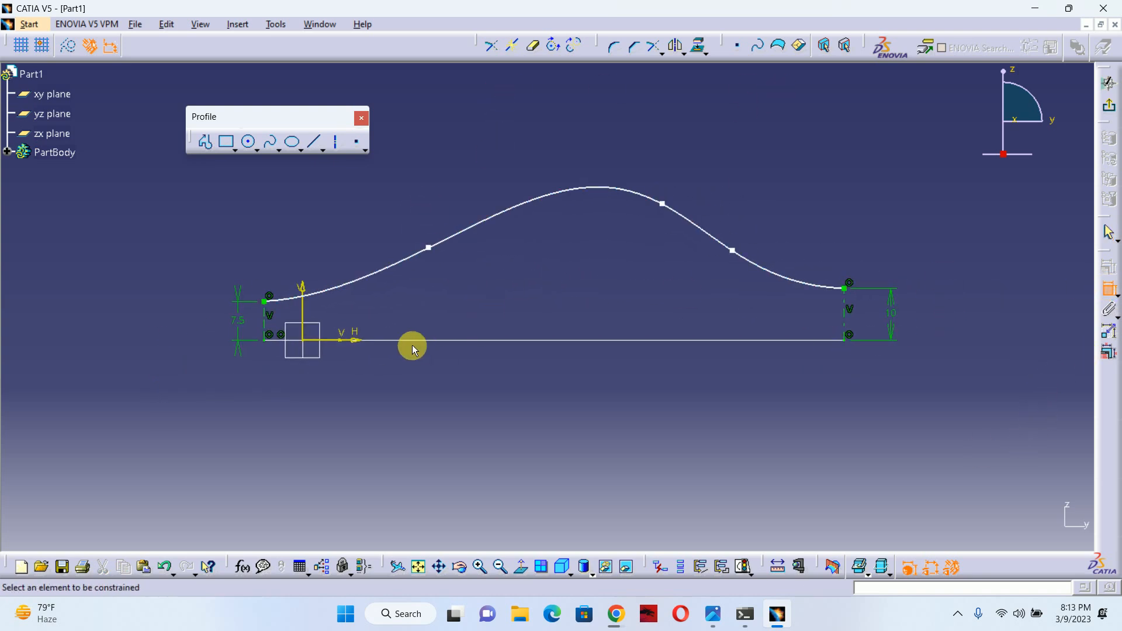
left_click(432, 253)
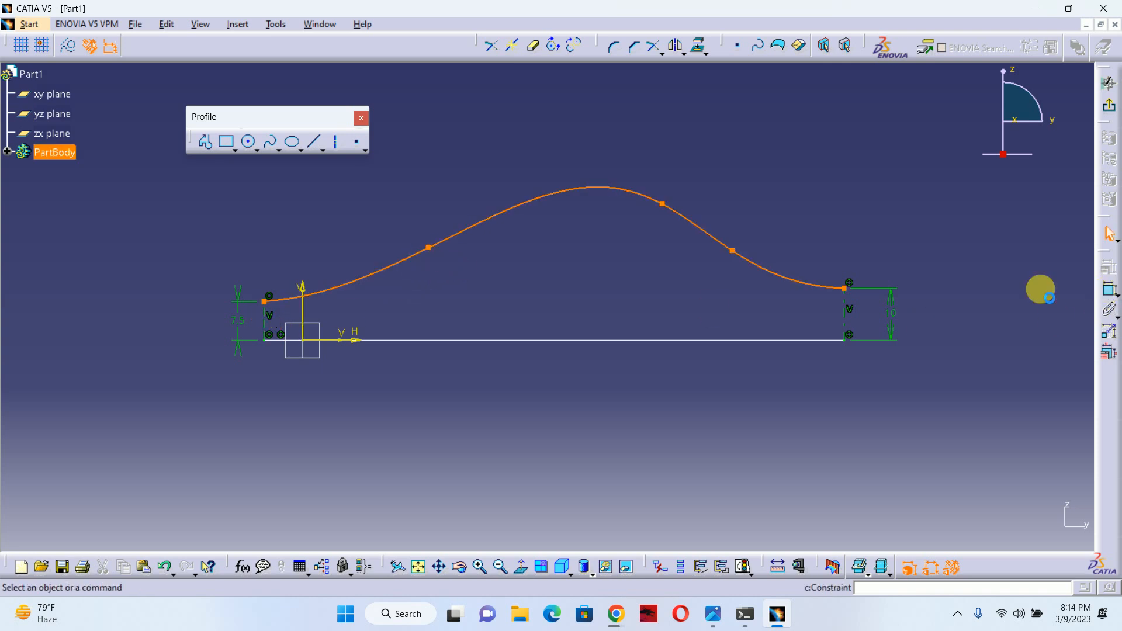
left_click(1040, 289)
left_click(431, 275)
Constrain the first intermediate control point of the spline to a height of 18 mm above the horizontal axis.
left_click(1110, 289)
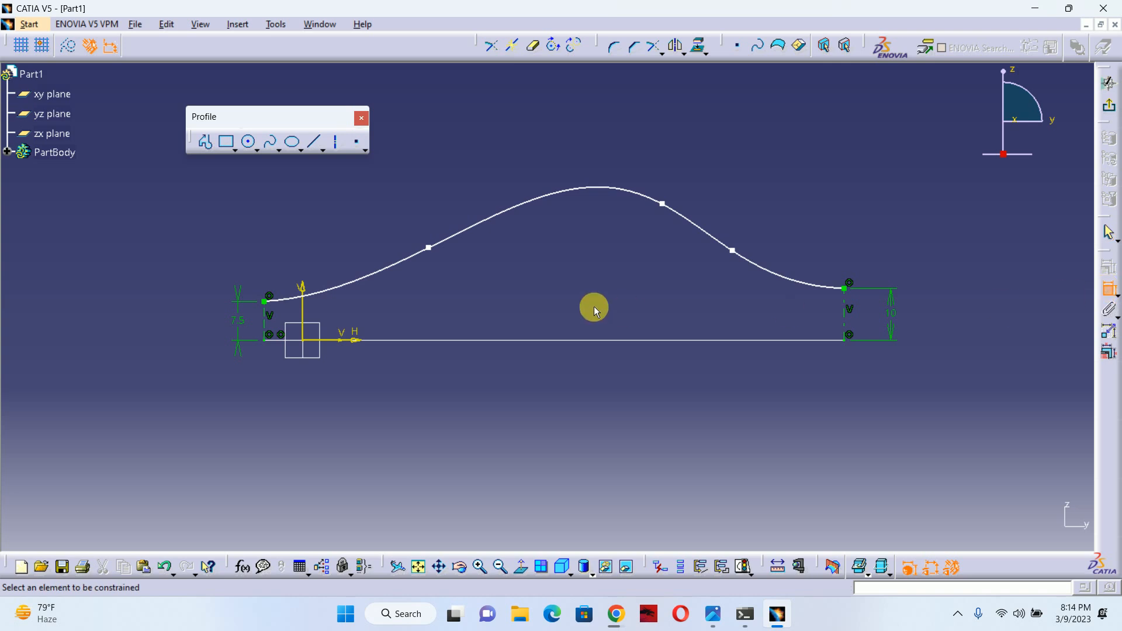
left_click(429, 248)
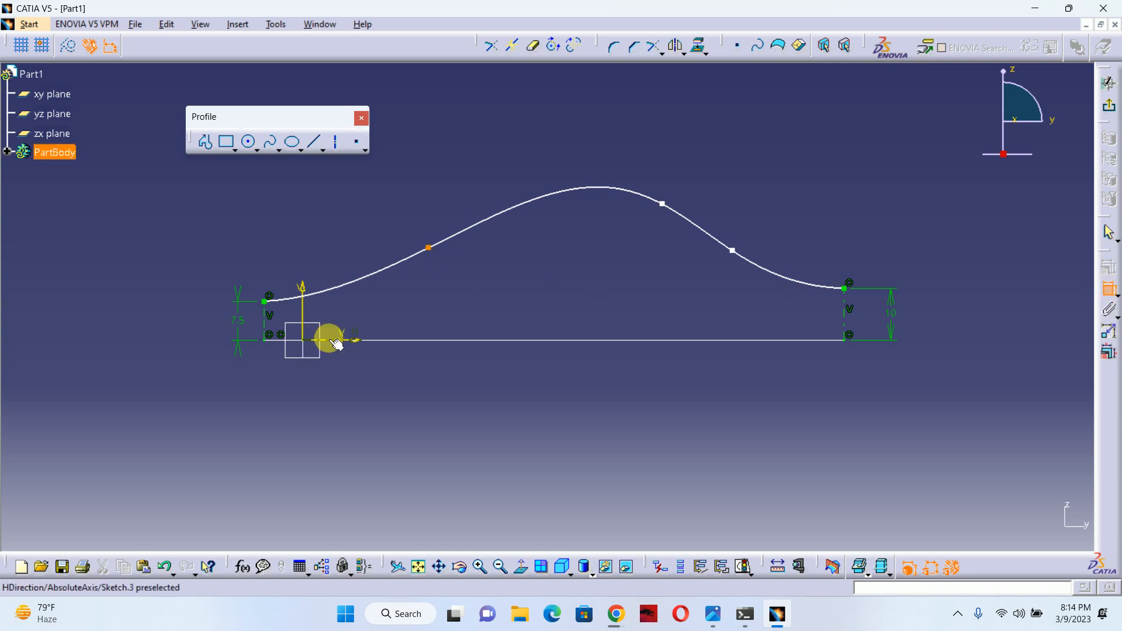
left_click(352, 340)
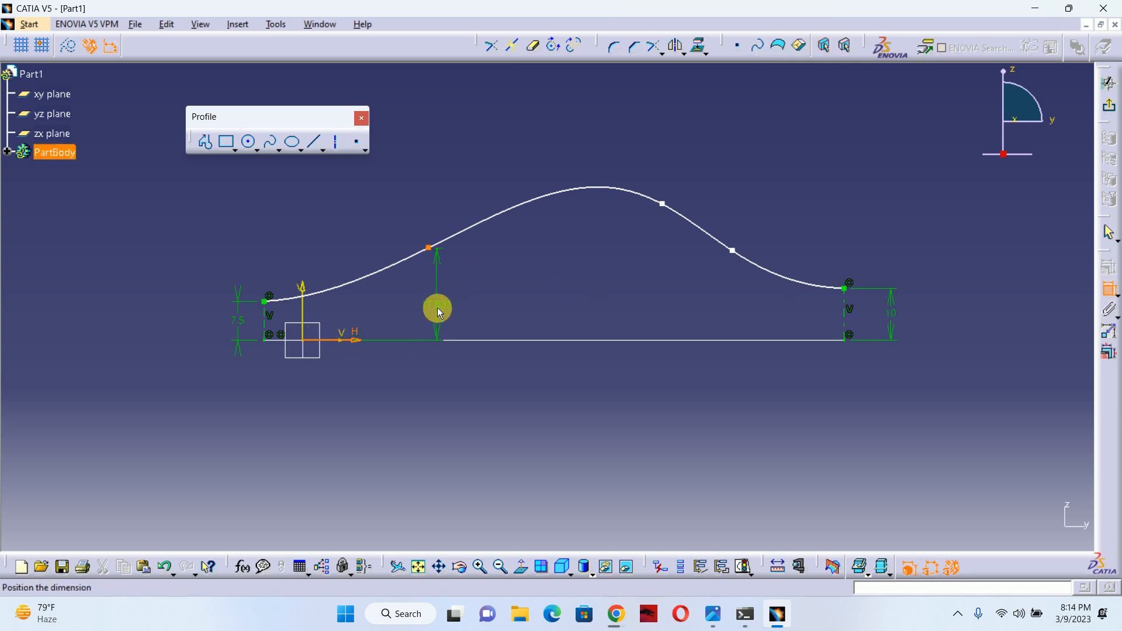
left_click(436, 307)
double_click(439, 305)
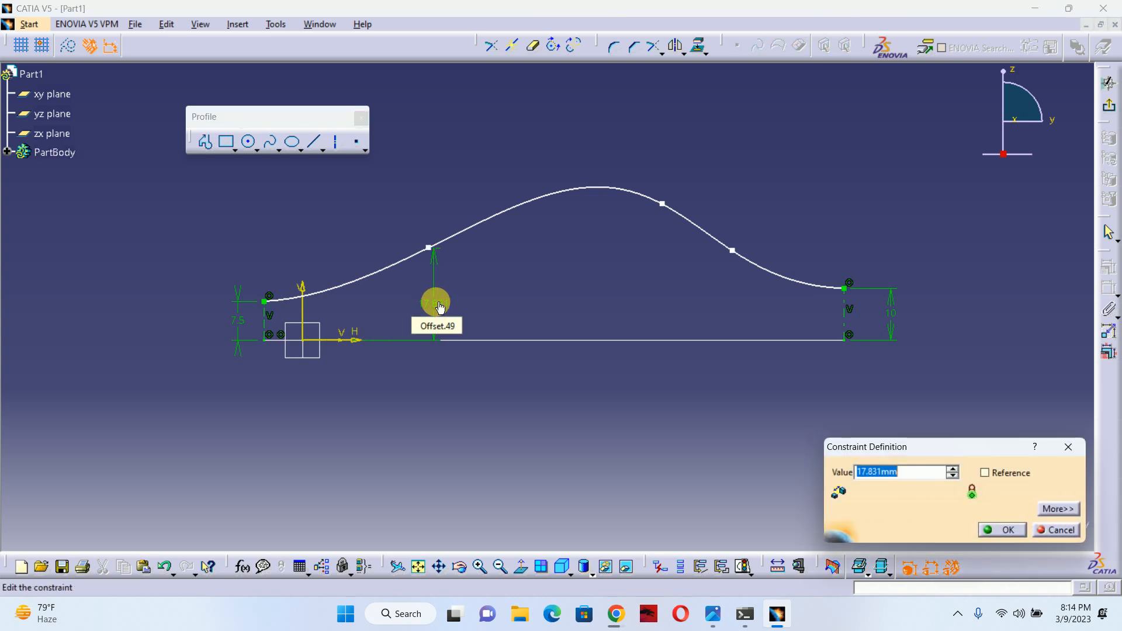
type("18")
key("Return")
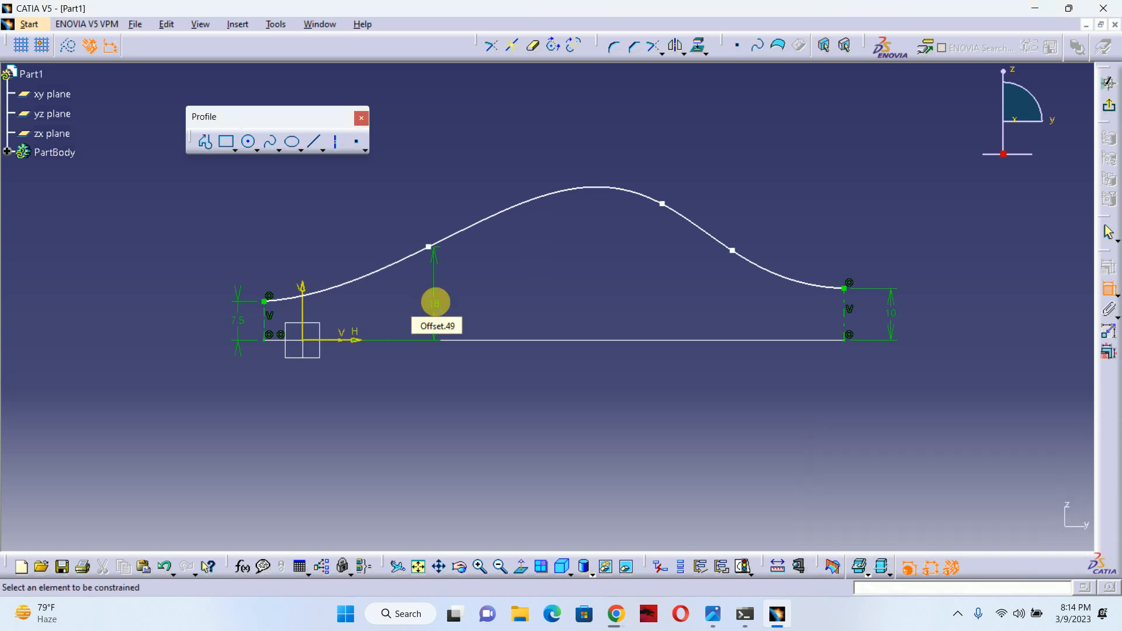
Constrain the middle intermediate control point of the spline to a height of 25 mm above the base line.
left_click(661, 204)
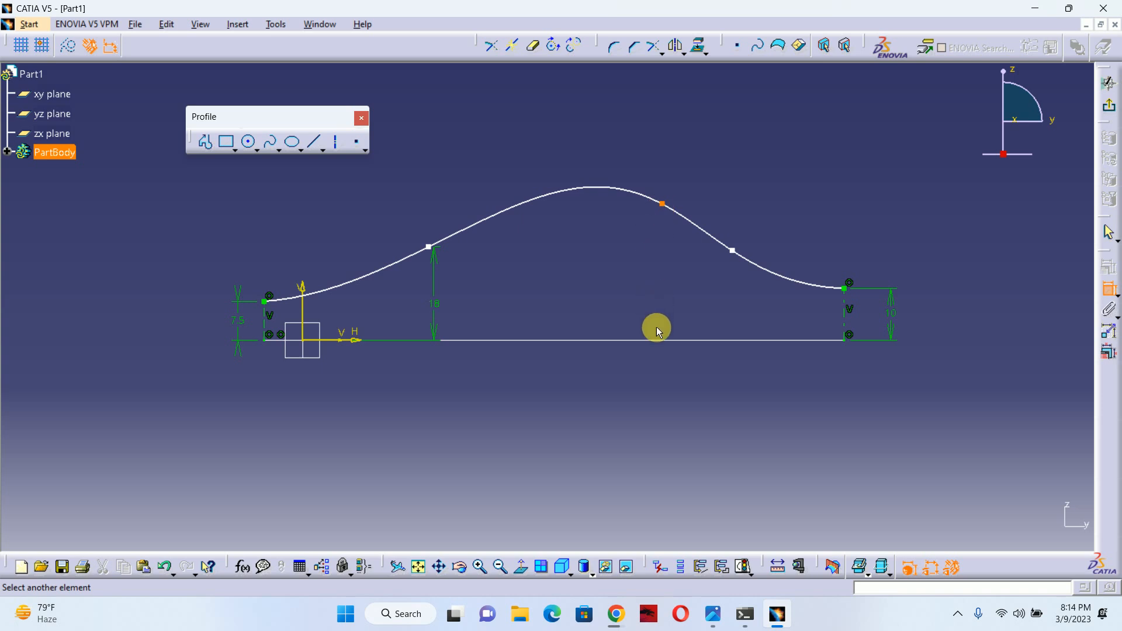
left_click(595, 279)
double_click(597, 280)
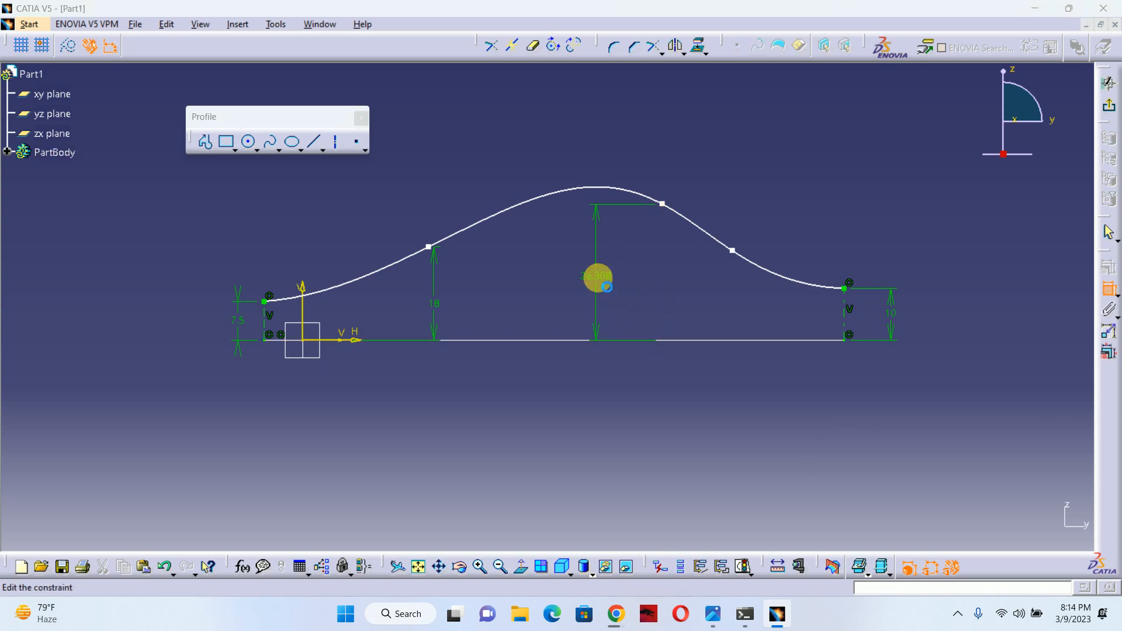
type("25")
key("Return")
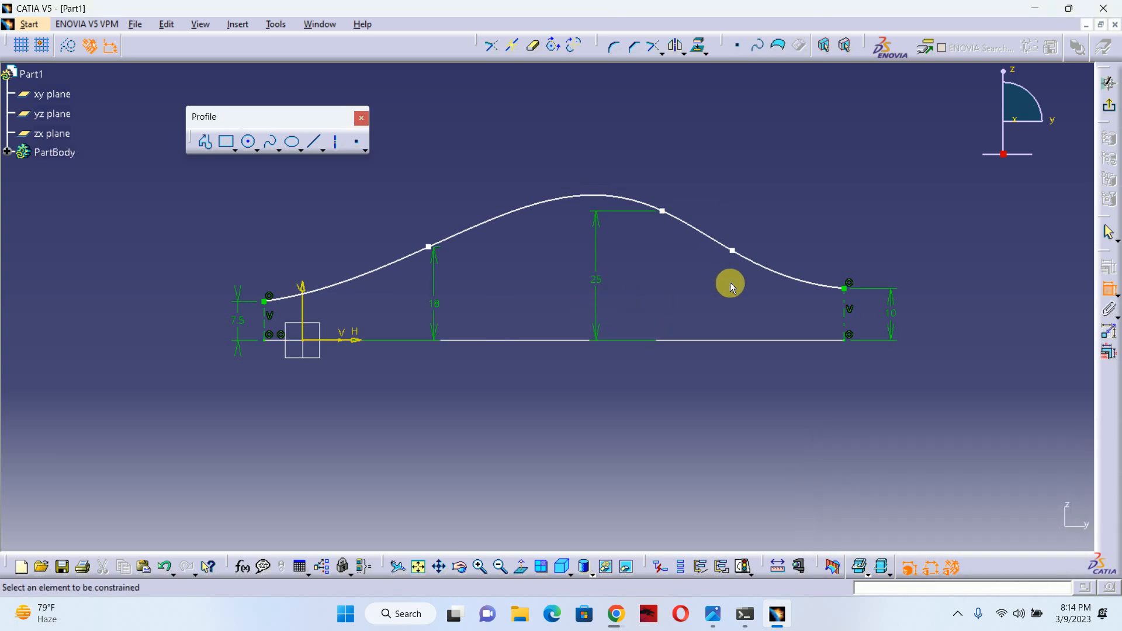
Constrain the last intermediate control point of the spline to a height of 17 mm above the base line.
left_click(733, 251)
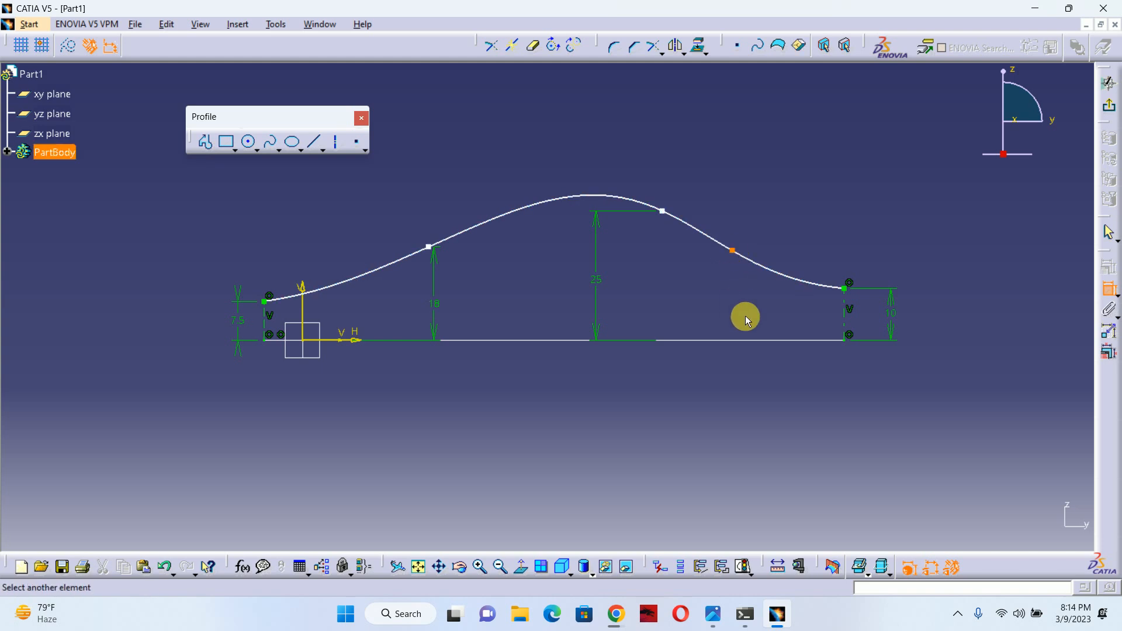
left_click(738, 340)
left_click(693, 305)
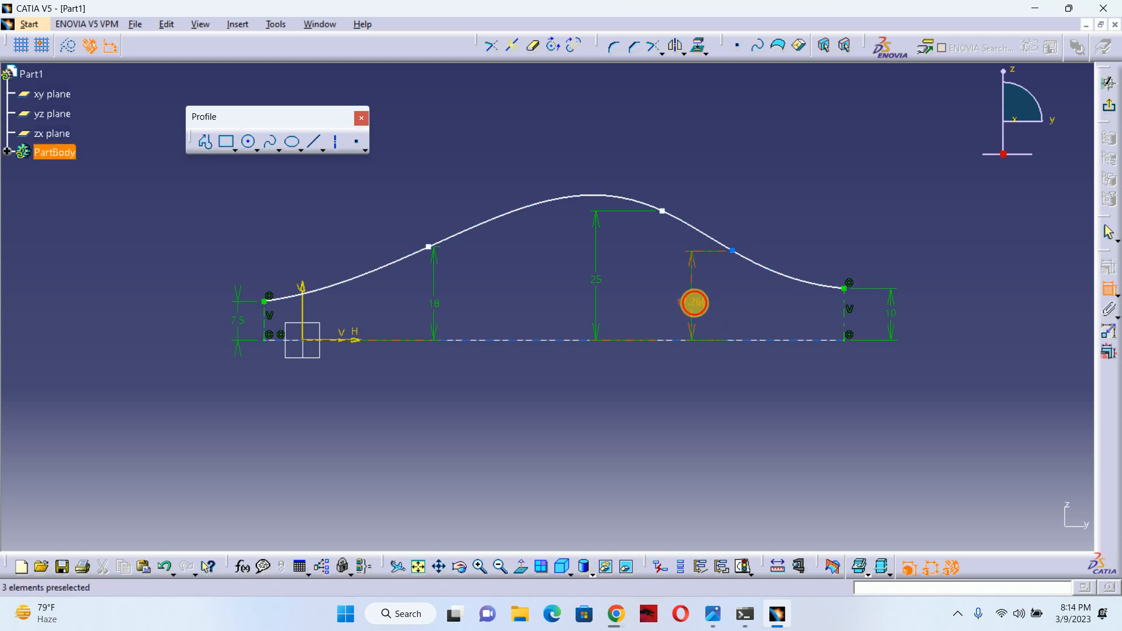
double_click(694, 303)
type("17mm")
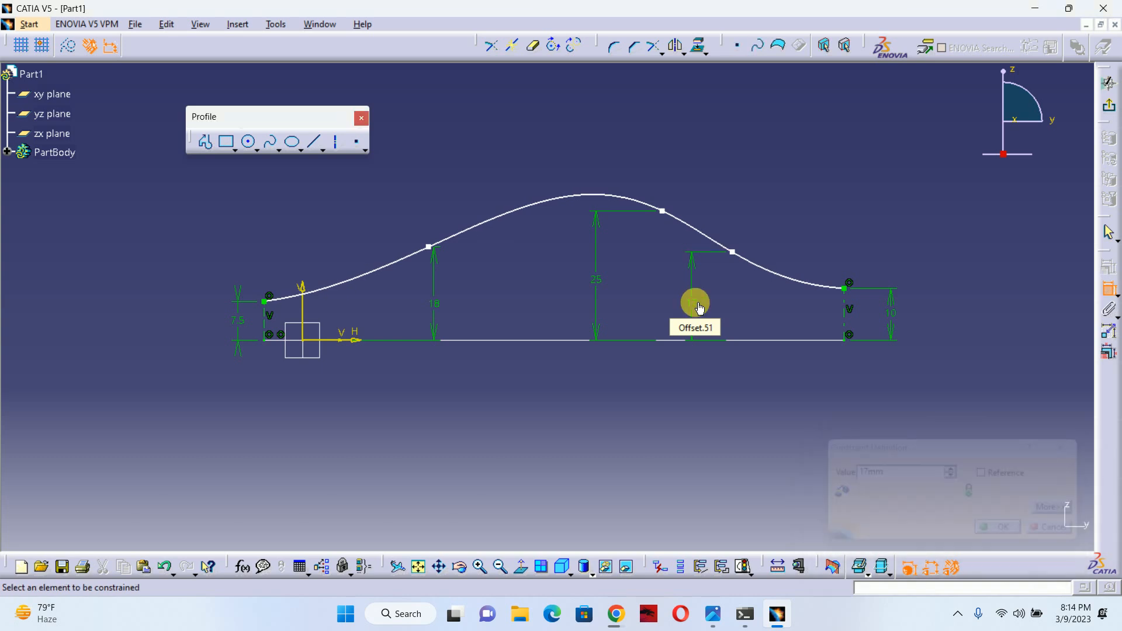
key("Return")
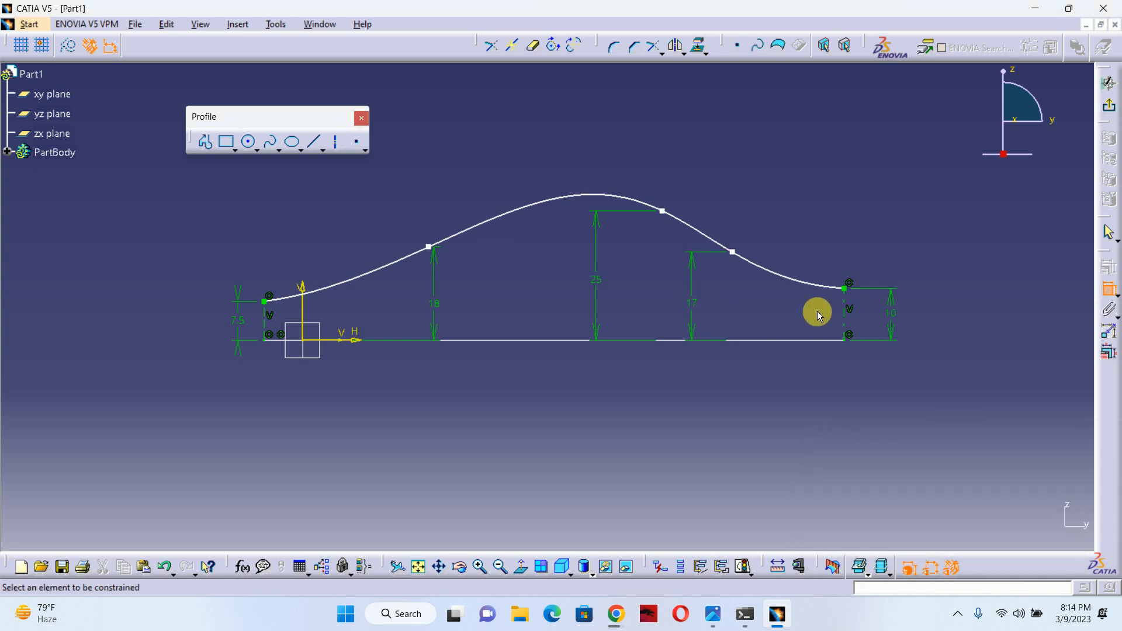
Constrain the horizontal distance from the last intermediate control point to the vertical line at the 10 mm end to 20 mm.
left_click(733, 253)
left_click(846, 300)
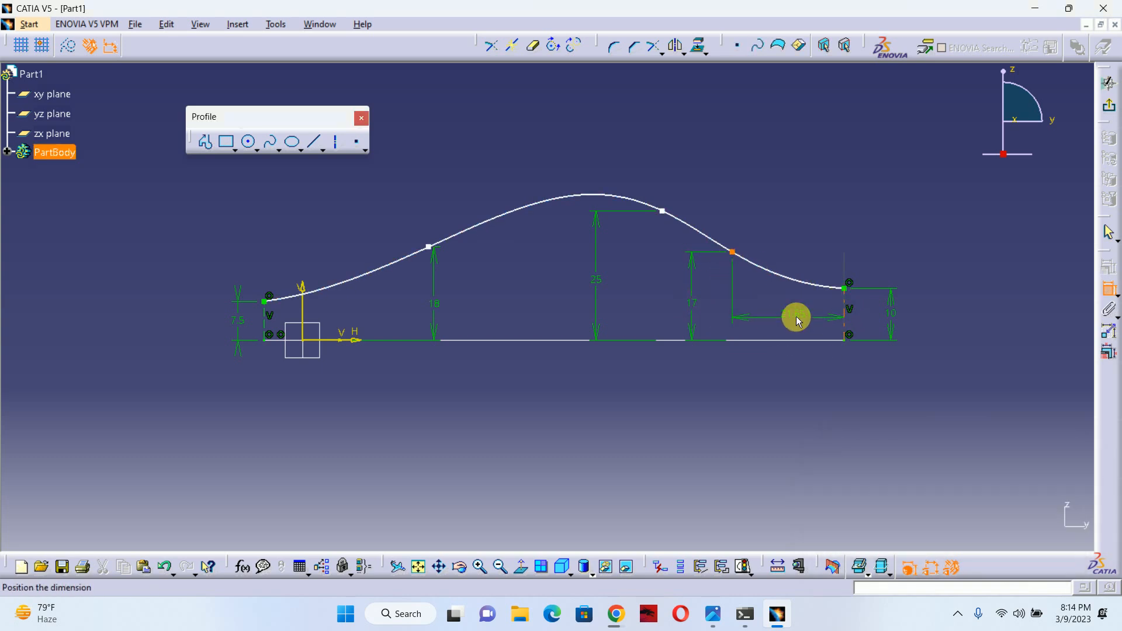
left_click(795, 315)
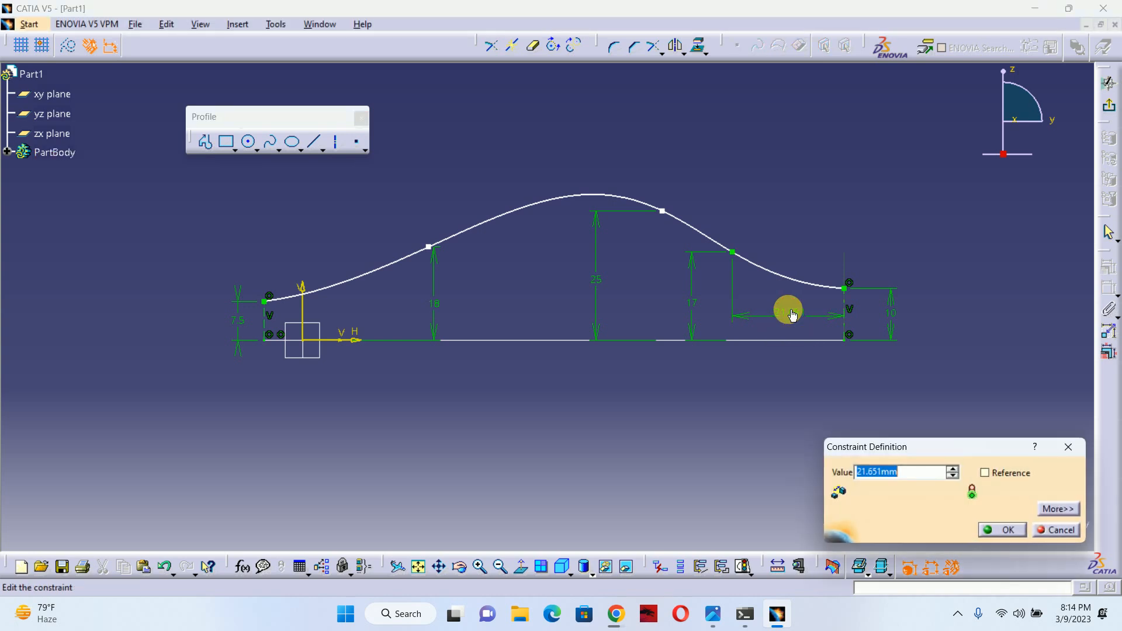
type("20")
key("Return")
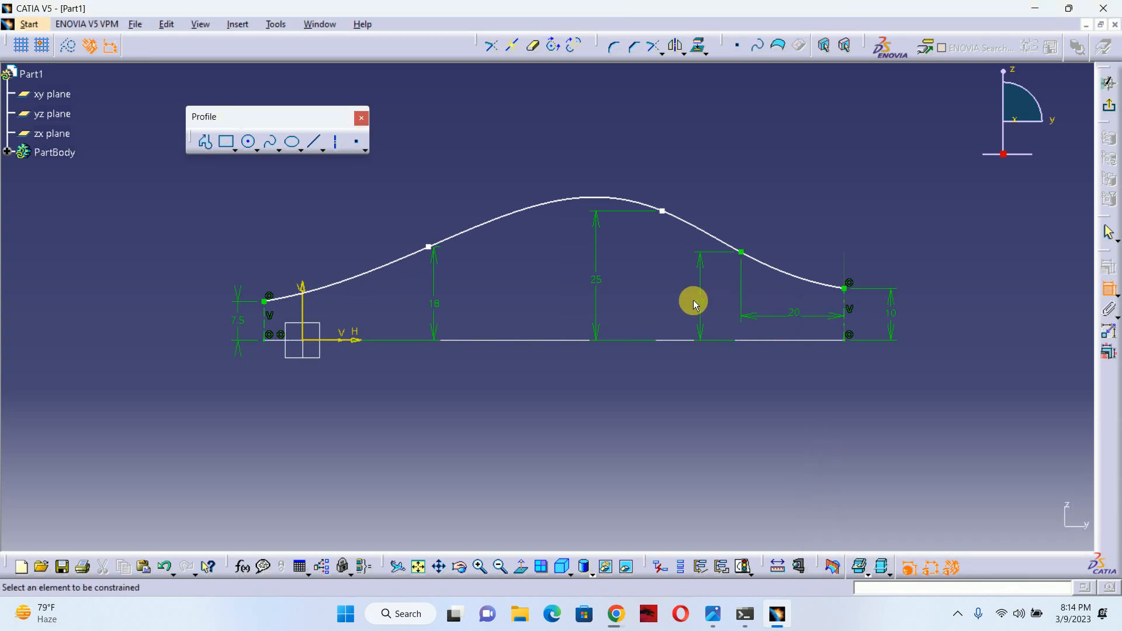
Constrain the horizontal distance between the middle and last intermediate control points to 15 mm.
left_click(661, 212)
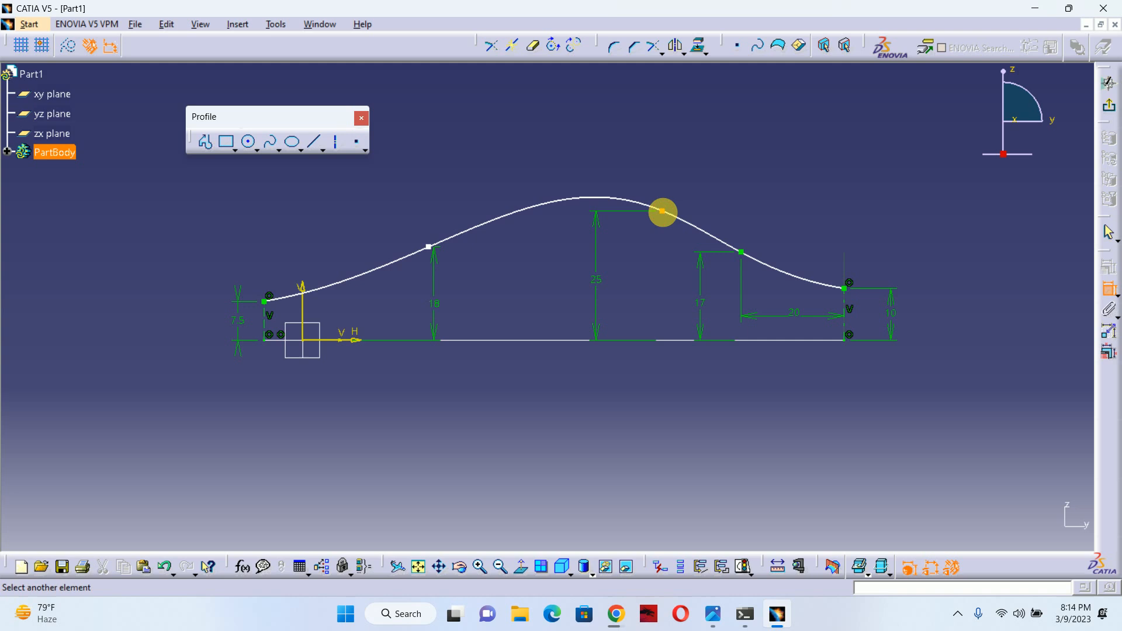
left_click(741, 252)
right_click(698, 184)
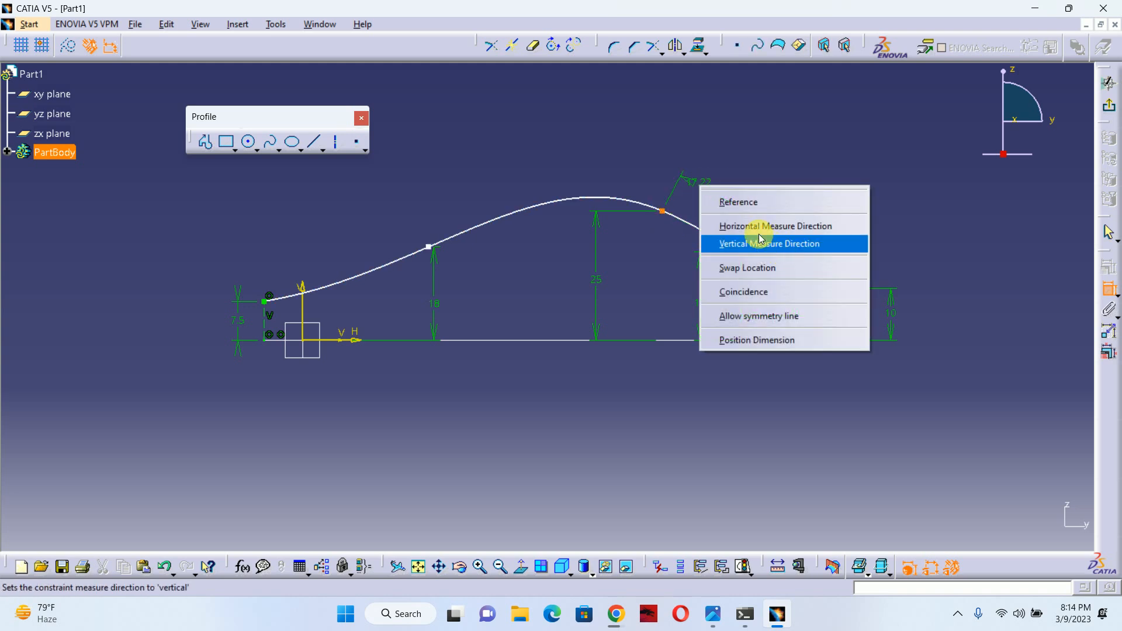
left_click(760, 227)
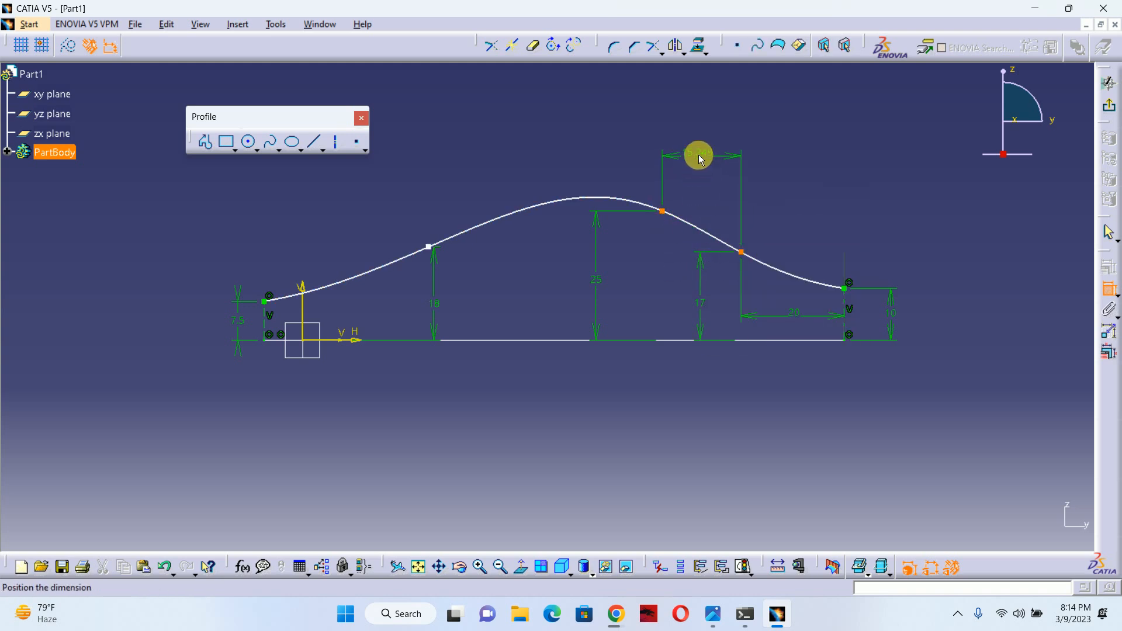
left_click(710, 165)
double_click(705, 159)
type("15")
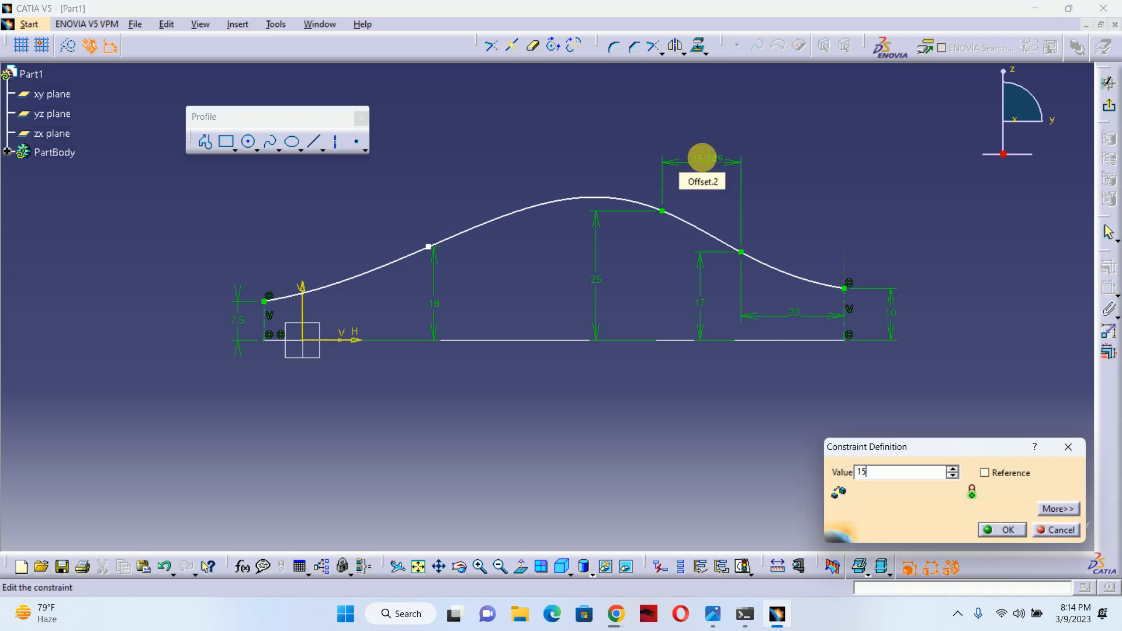
key("Return")
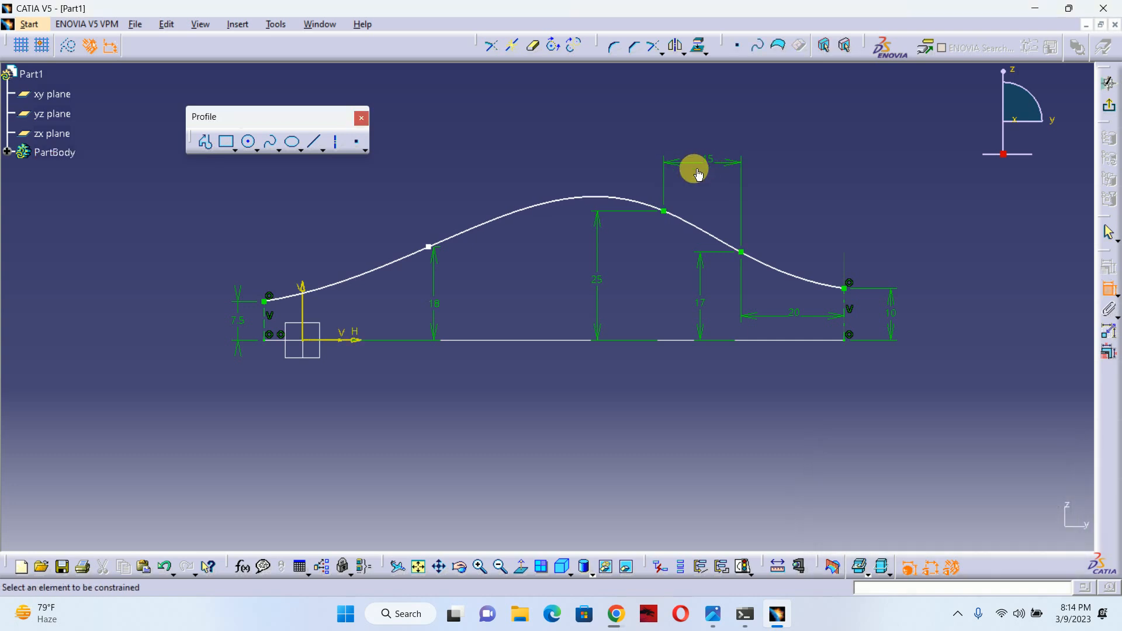
left_click(430, 247)
left_click(664, 210)
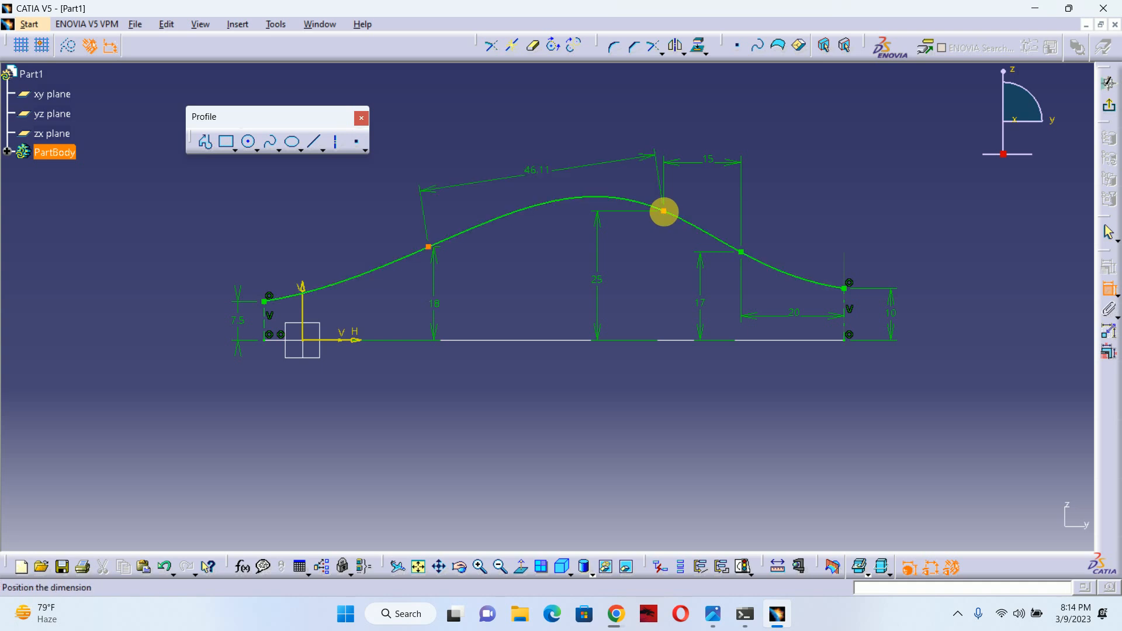
right_click(546, 159)
left_click(607, 263)
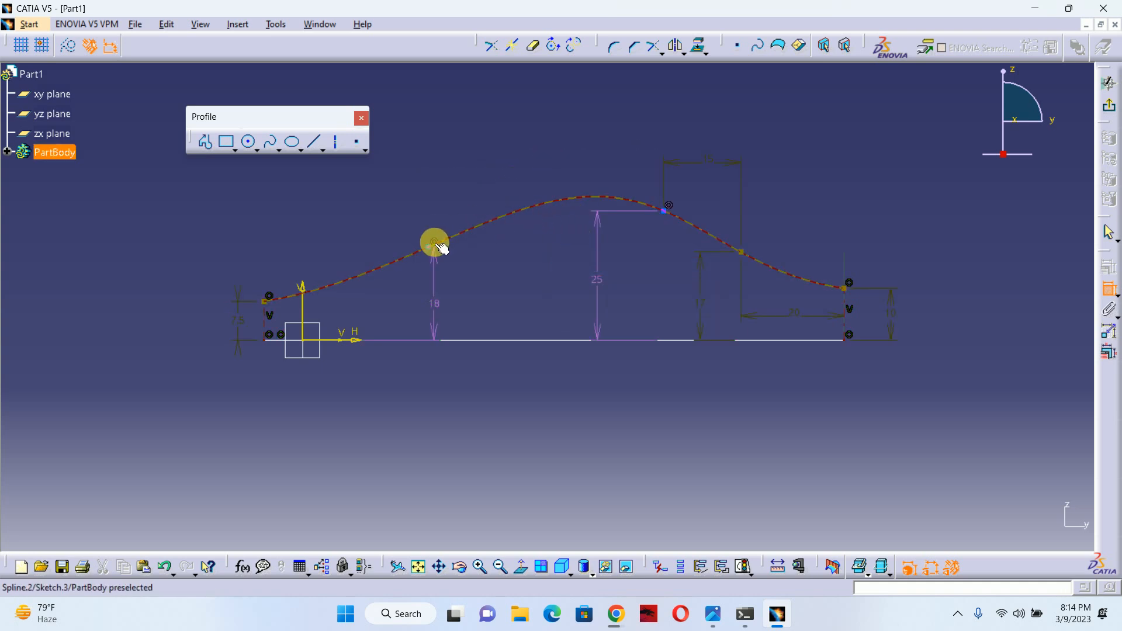
left_click(442, 248)
left_click(1109, 287)
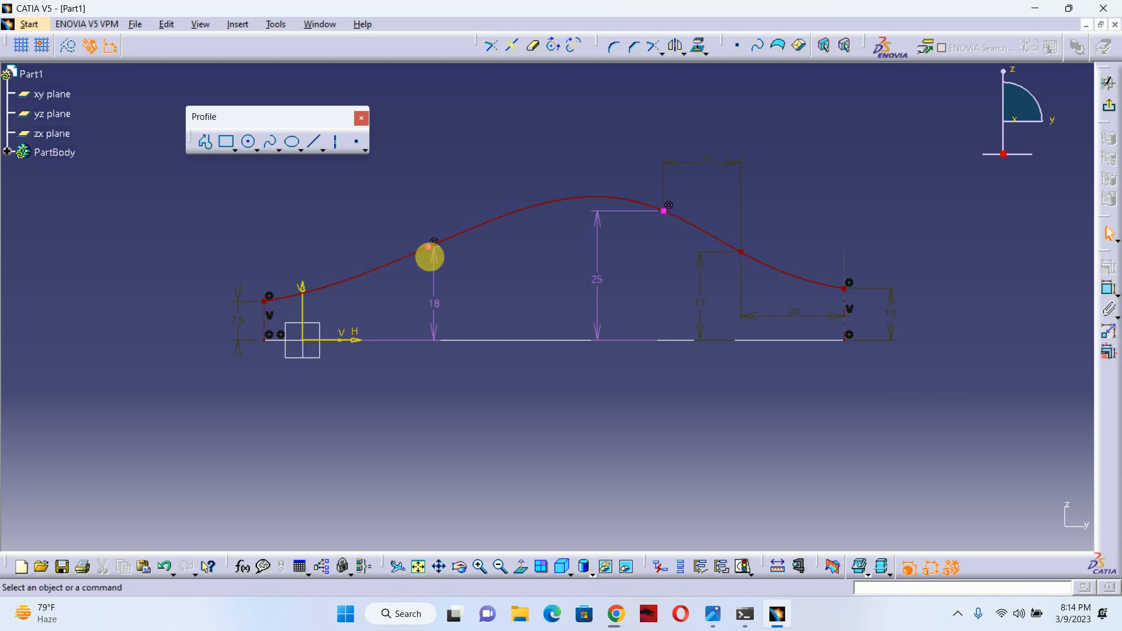
left_click(433, 238)
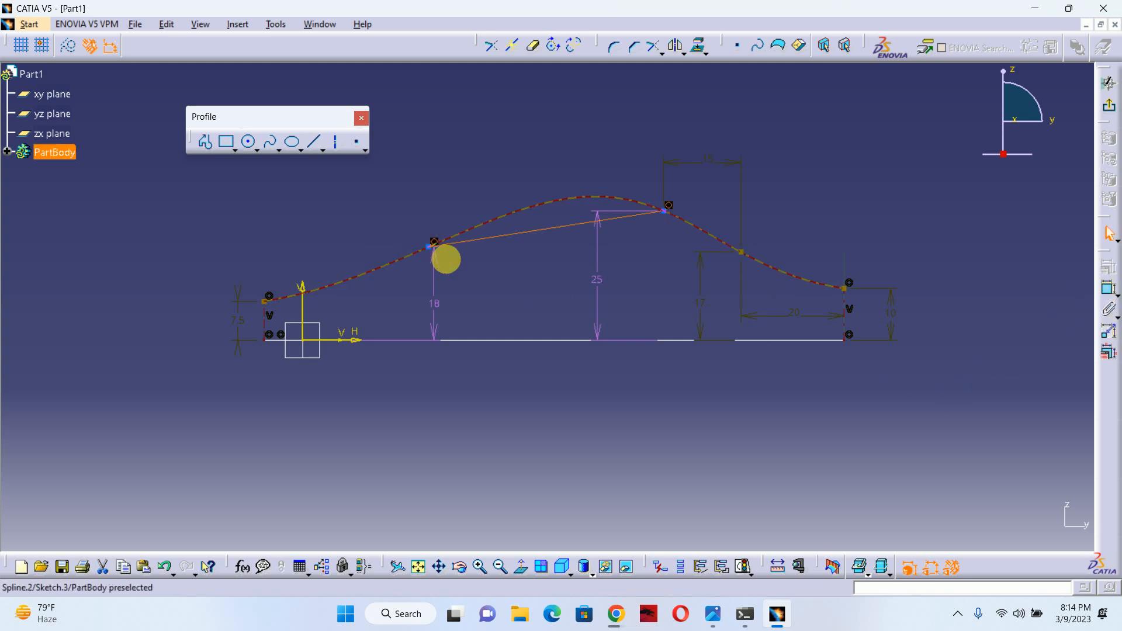
left_click(491, 273)
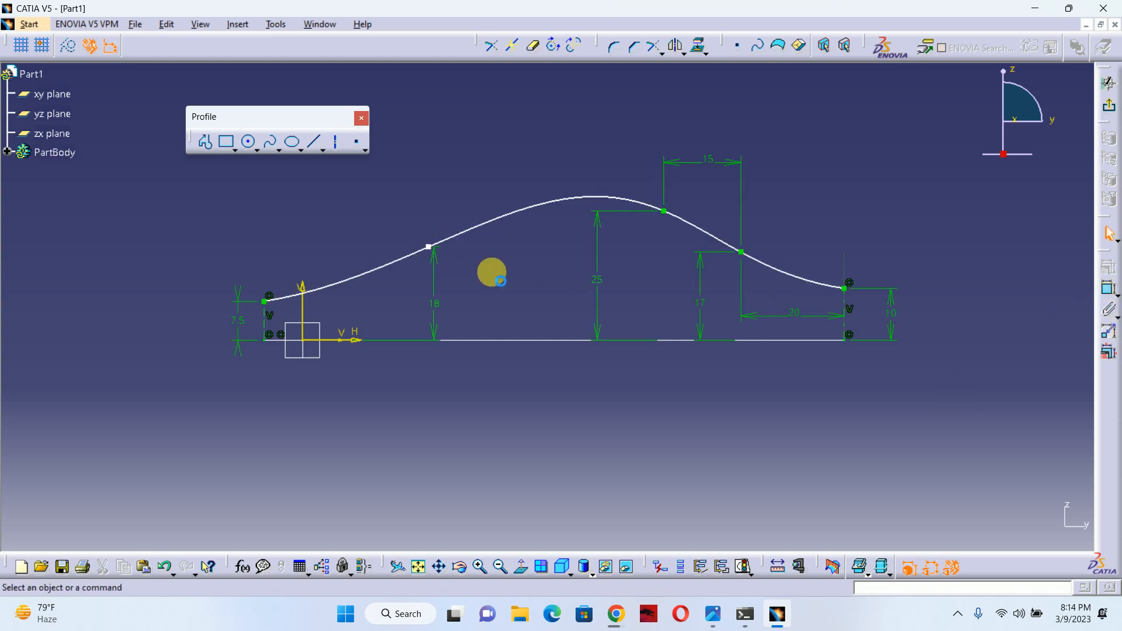
Constrain the horizontal distance between the first and middle intermediate control points to 45 mm.
left_click(1108, 291)
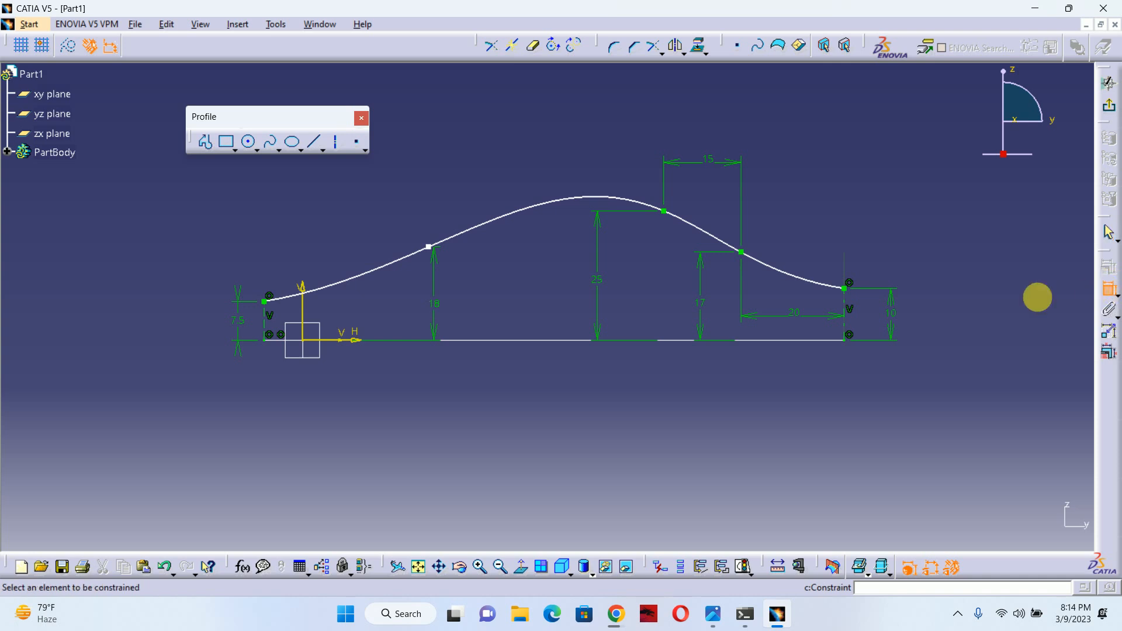
left_click(429, 252)
left_click(662, 214)
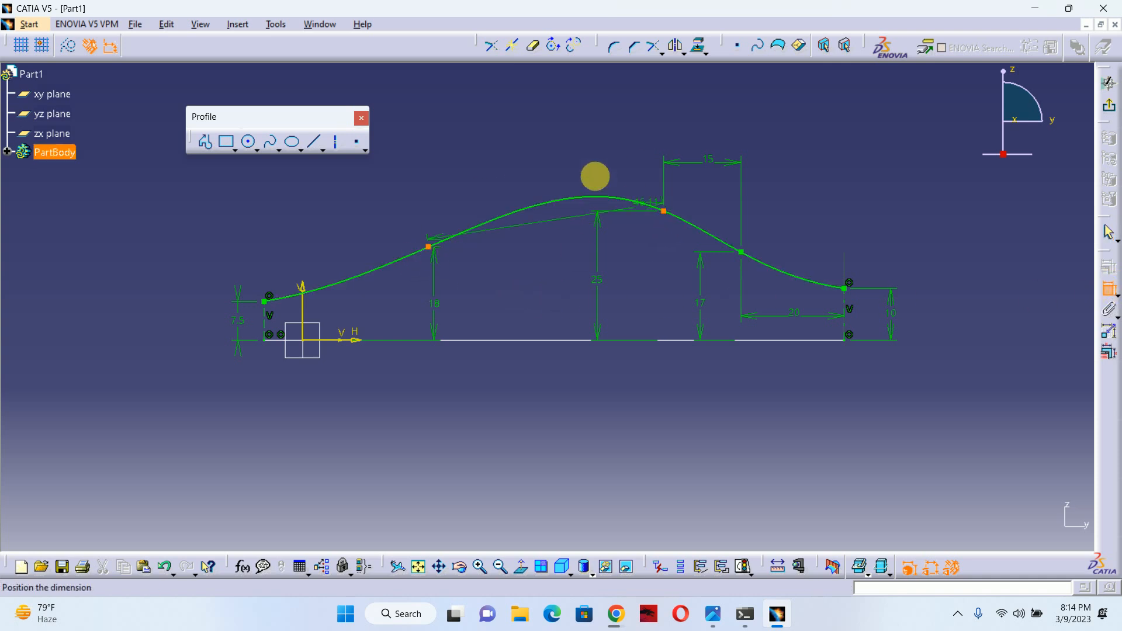
right_click(582, 164)
left_click(629, 205)
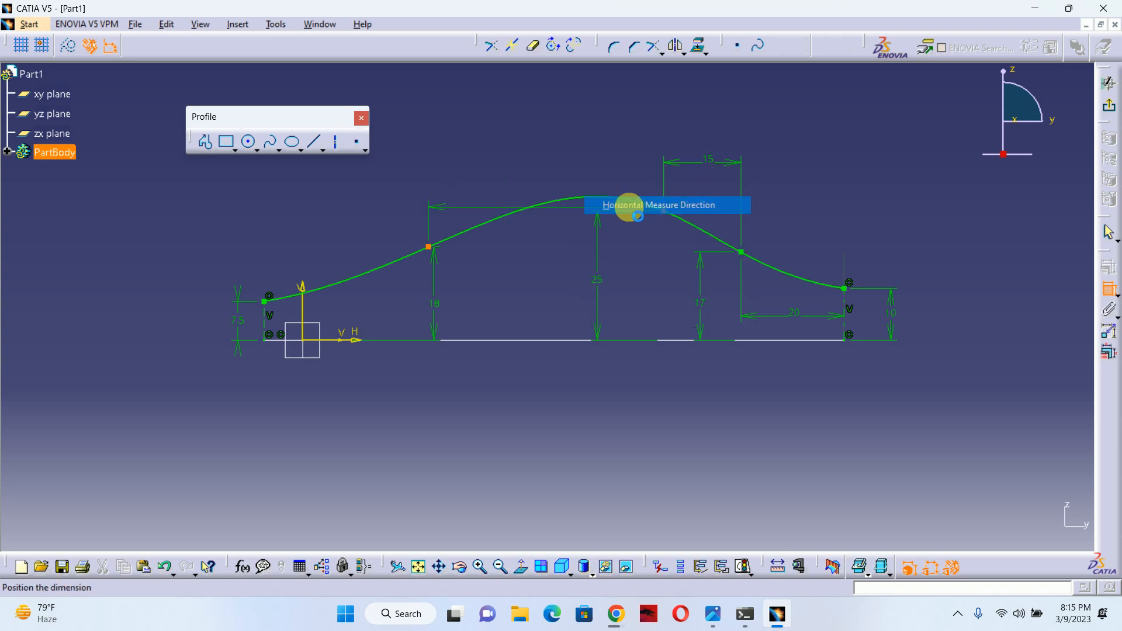
left_click(592, 163)
double_click(592, 162)
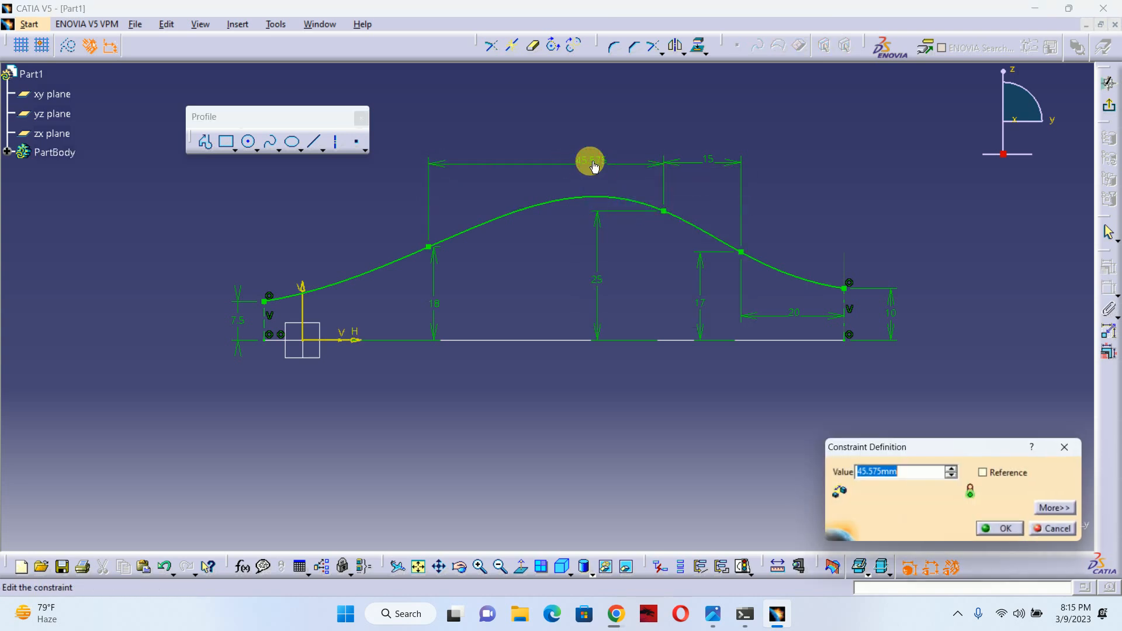
type("45")
key("Return")
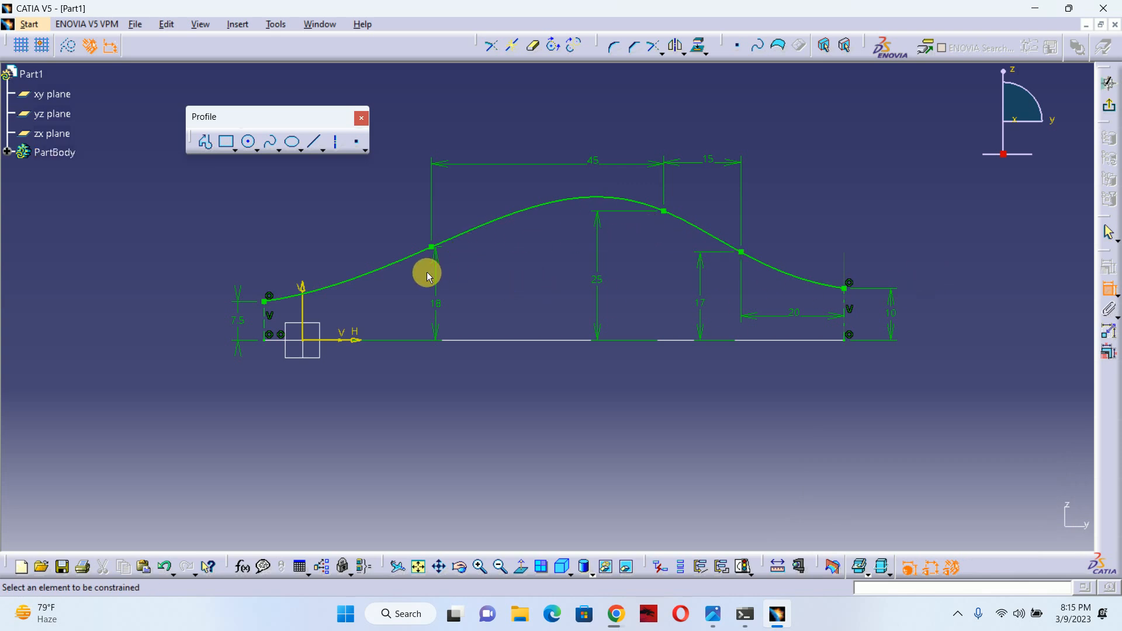
Try a height of 28 mm for the middle control point, and reduce it slightly to compare the curve shapes.
middle_click_drag(488, 280, 494, 293)
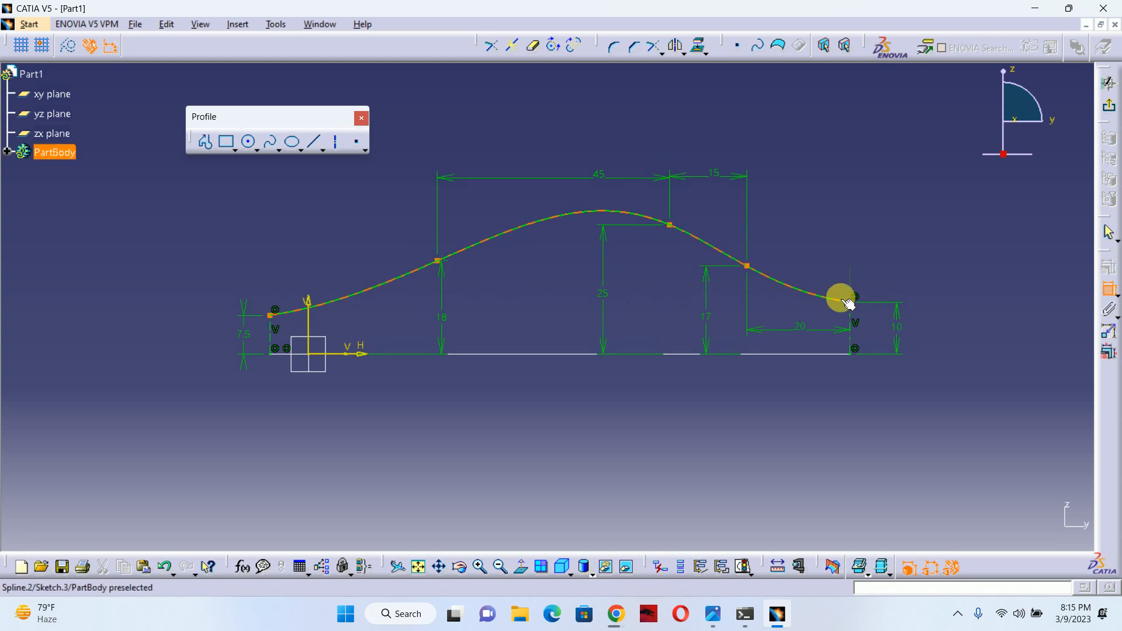
double_click(608, 297)
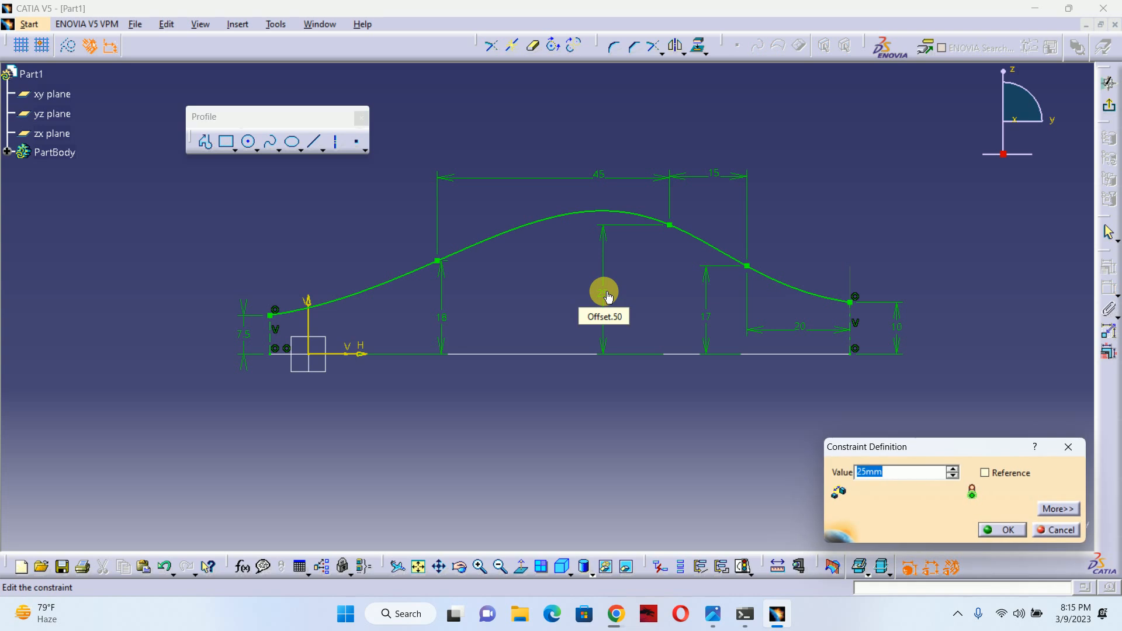
type("28")
key("Return")
left_click(602, 289)
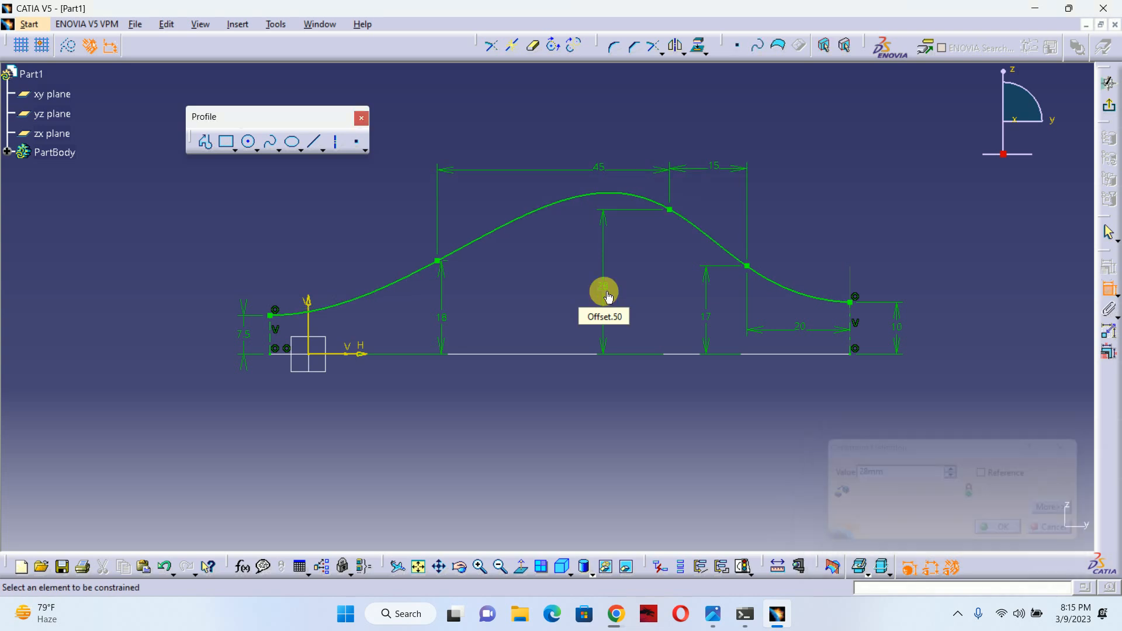
double_click(601, 289)
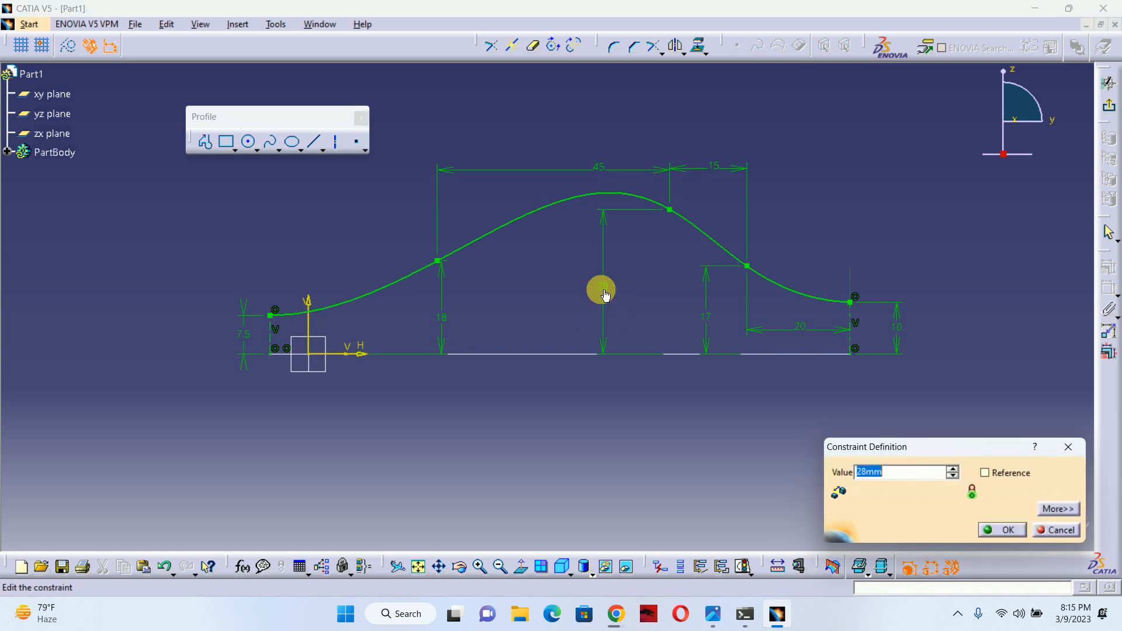
type("25")
key("Return")
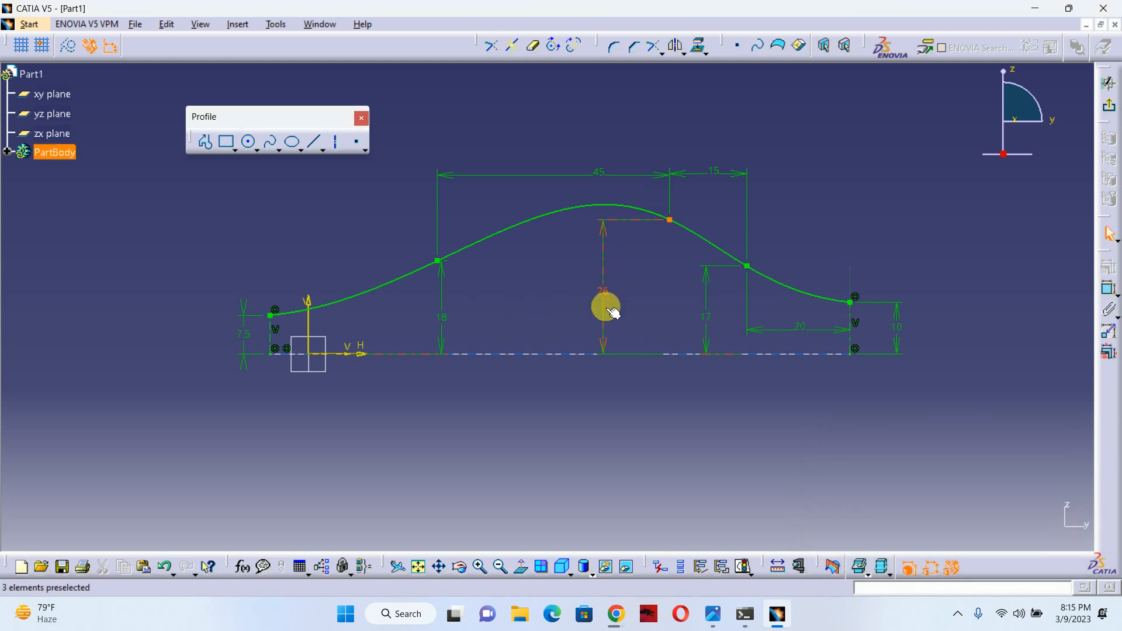
Undo the height trials and set the horizontal distance between the first and middle intermediate control points to 45 mm again.
key("ctrl+z")
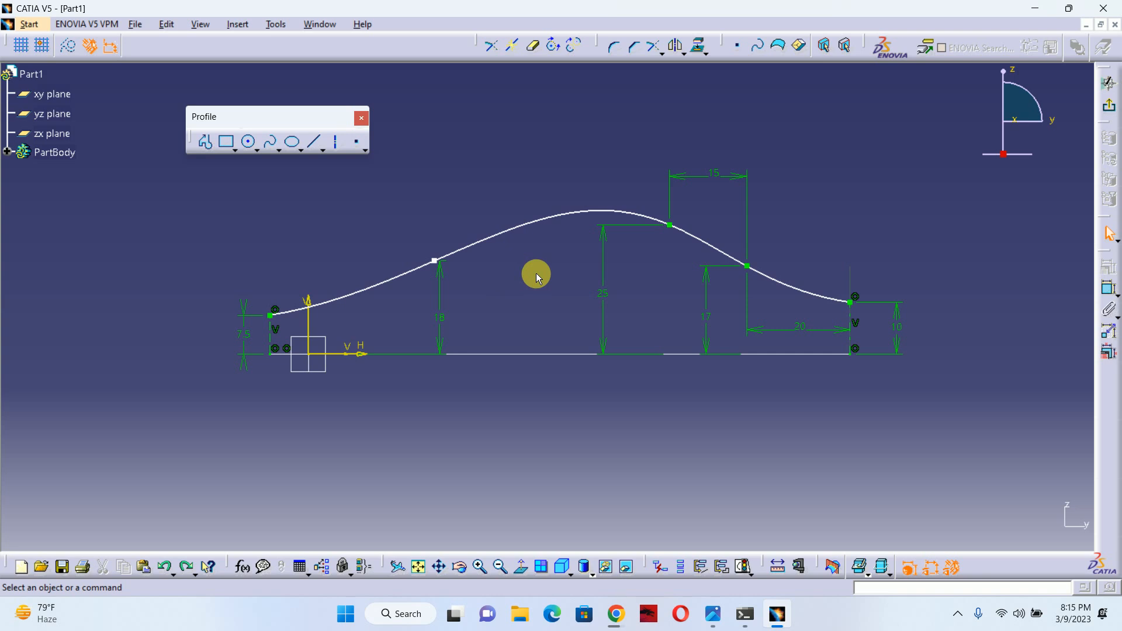
key("ctrl+y")
double_click(595, 176)
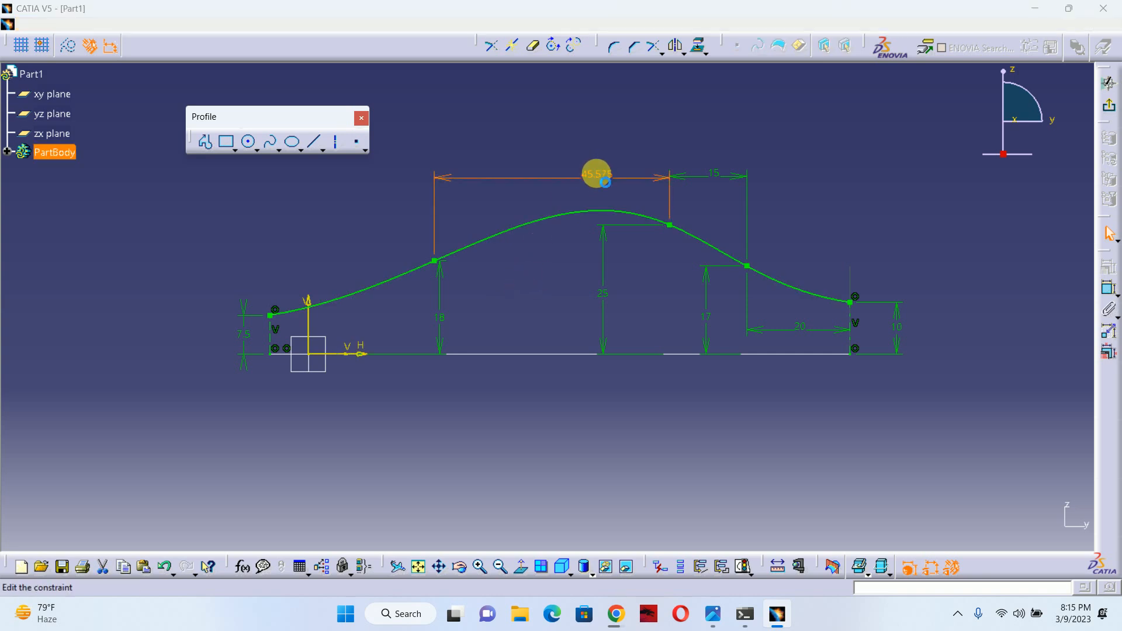
type("45")
key("Return")
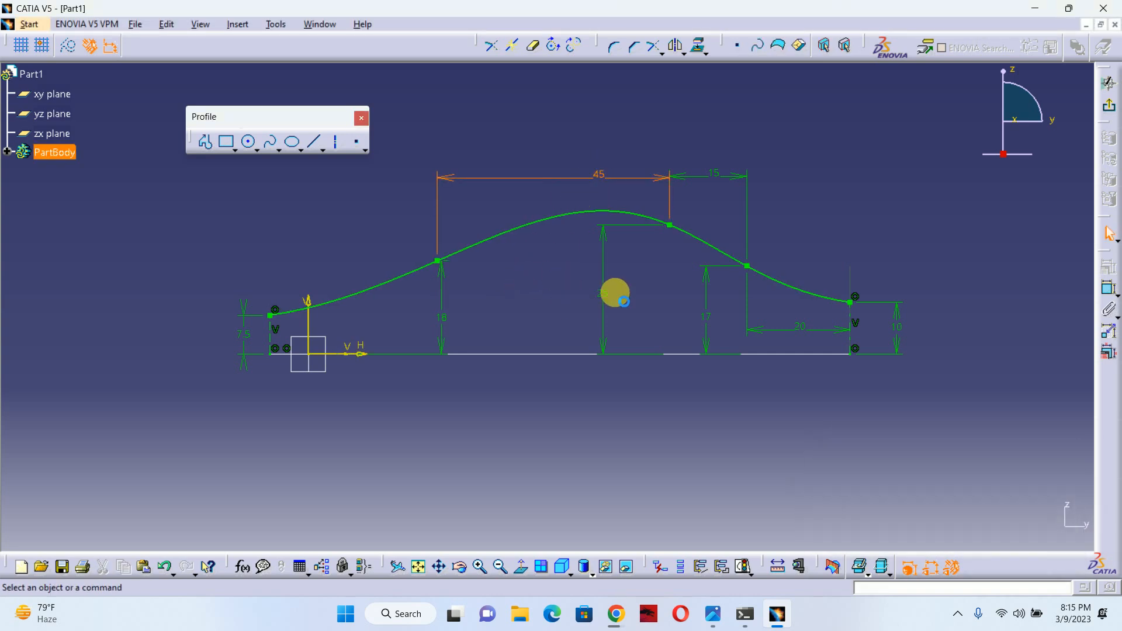
Exit the side profile sketch and select its spline curve in the 3D view.
left_click(1109, 108)
mouse_move(872, 226)
middle_mouse_down()
mouse_move(649, 293)
mouse_move(618, 321)
mouse_move(459, 377)
mouse_move(499, 323)
mouse_move(518, 318)
middle_mouse_up()
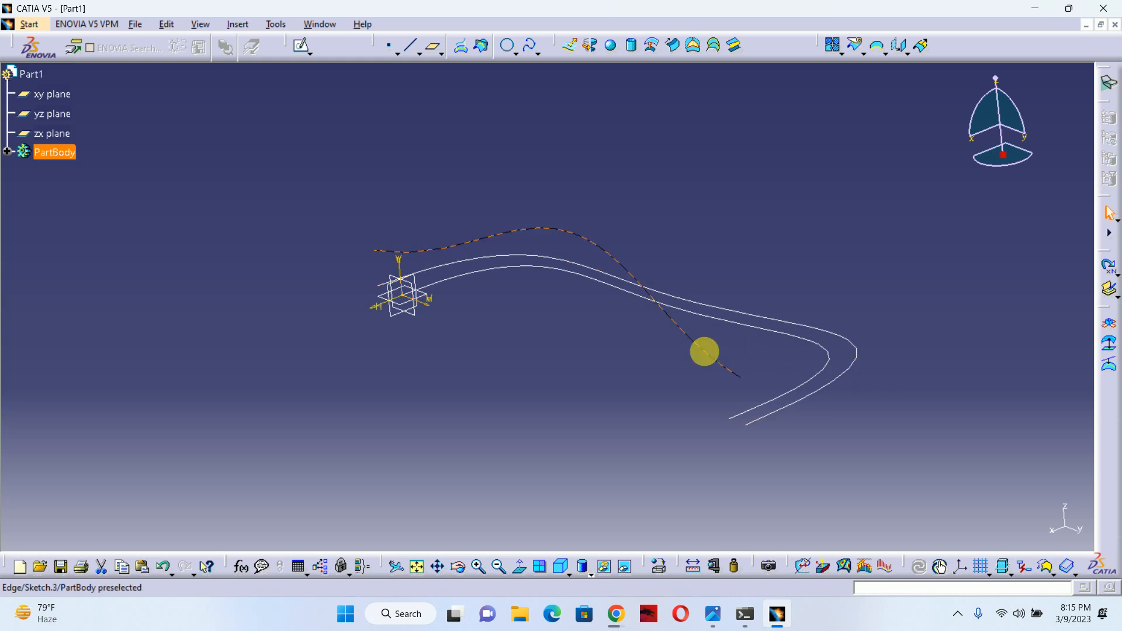
left_click(708, 353)
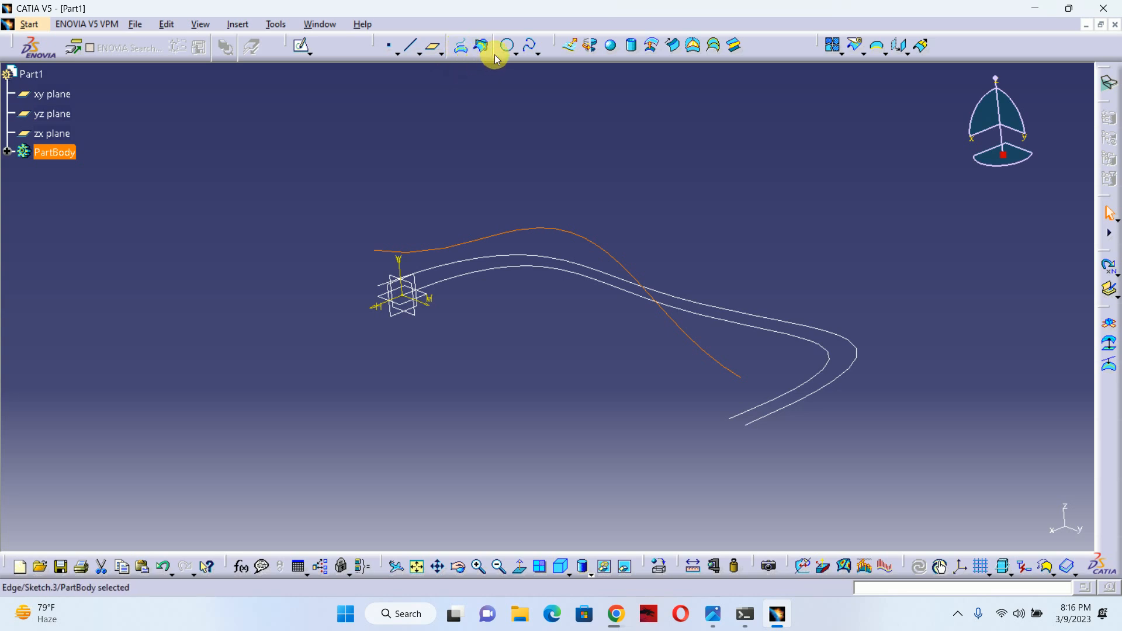
left_click(516, 54)
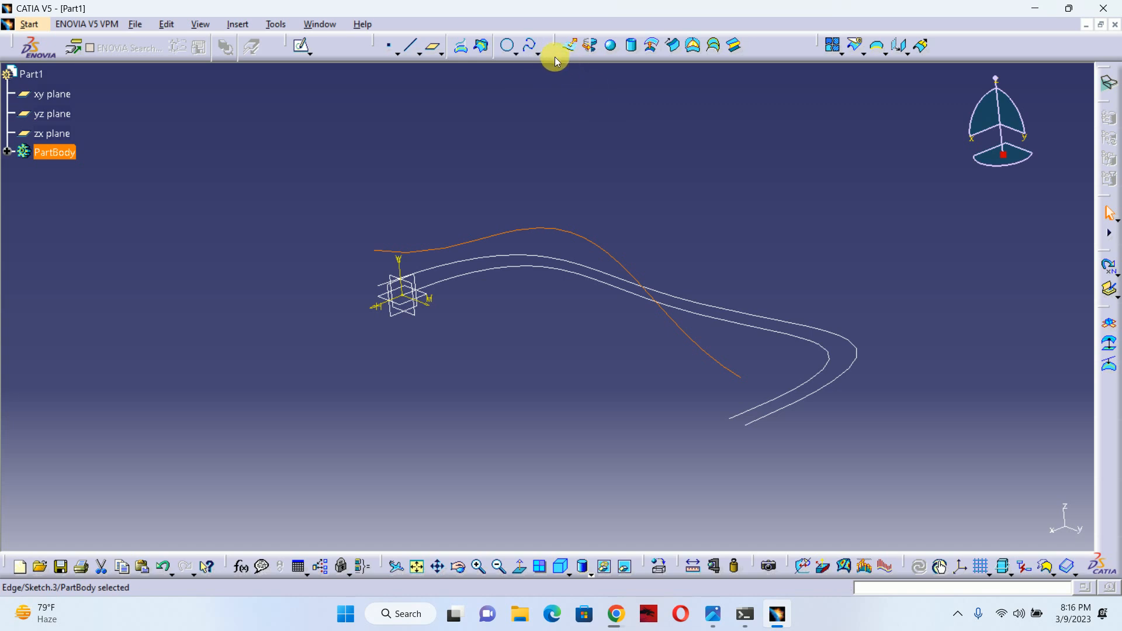
left_click(537, 52)
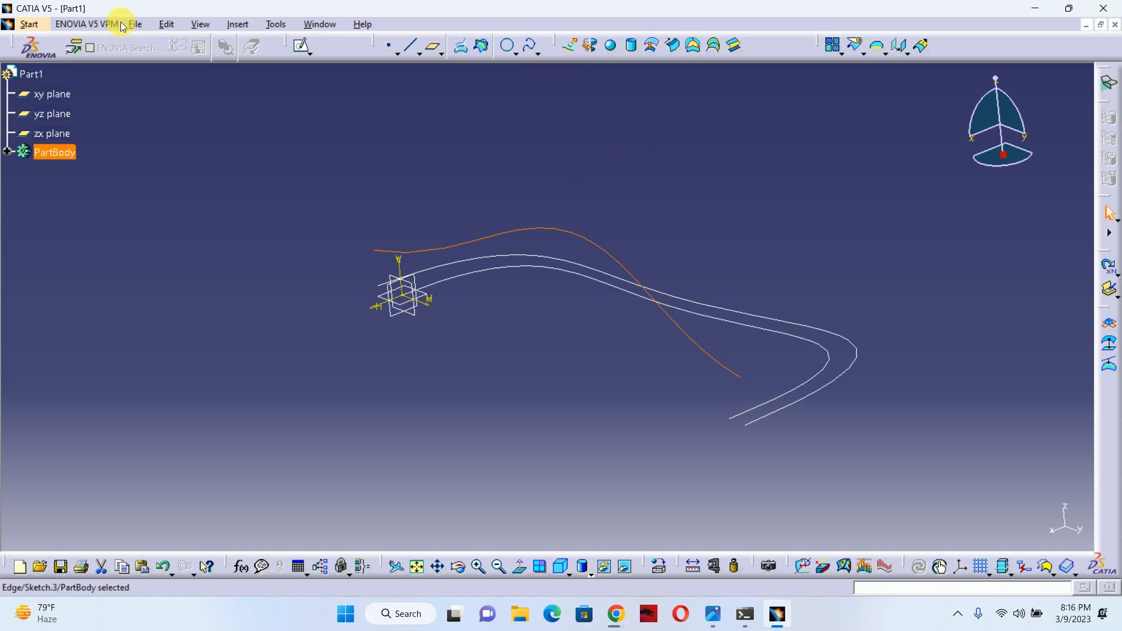
left_click(9, 25)
left_click(220, 150)
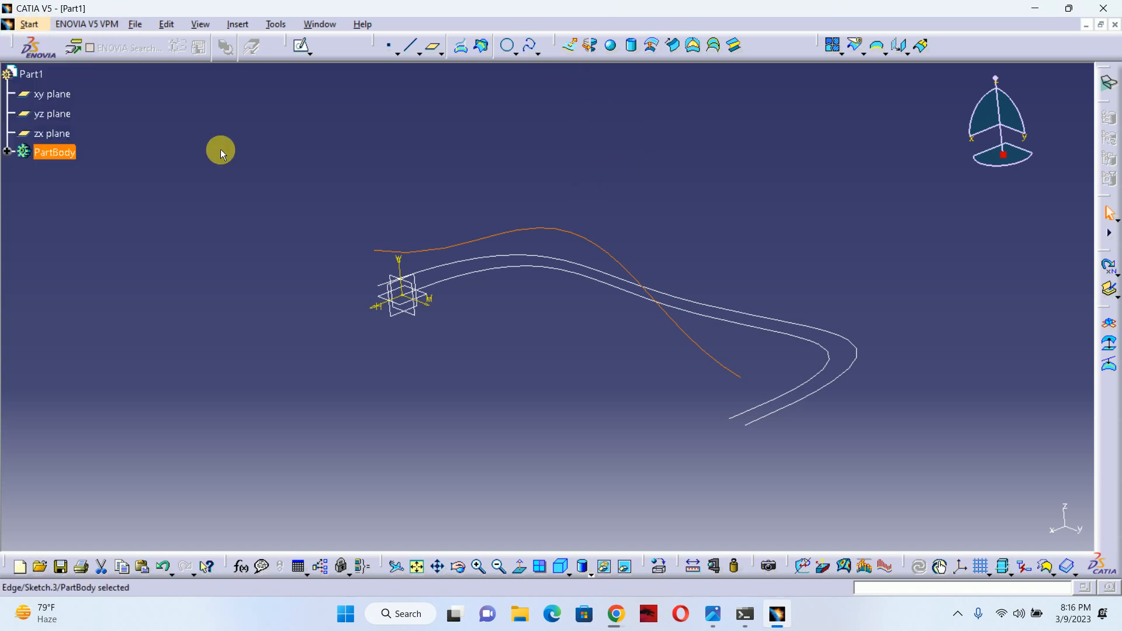
Switch to the Generative Shape Design workbench.
left_click(7, 9)
left_click(129, 138)
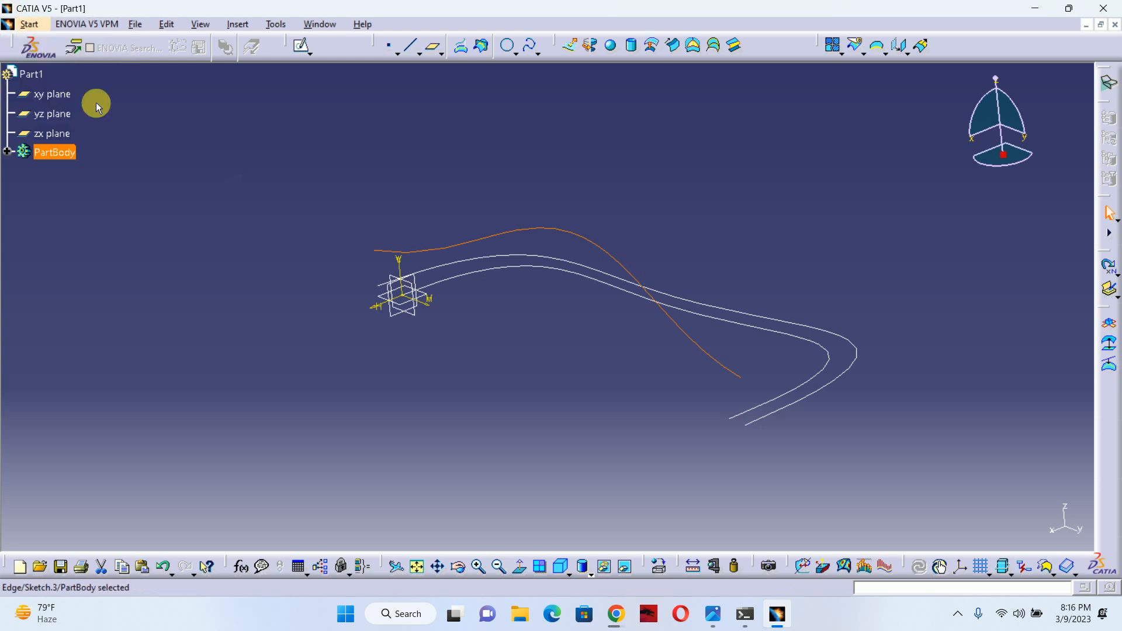
left_click(29, 24)
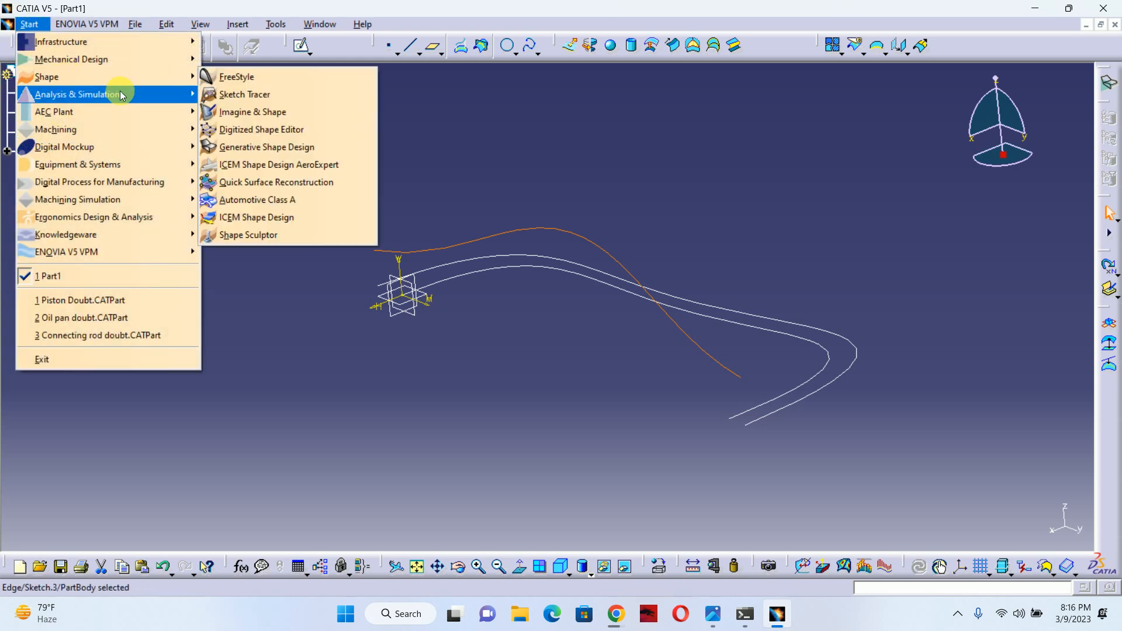
mouse_move(146, 78)
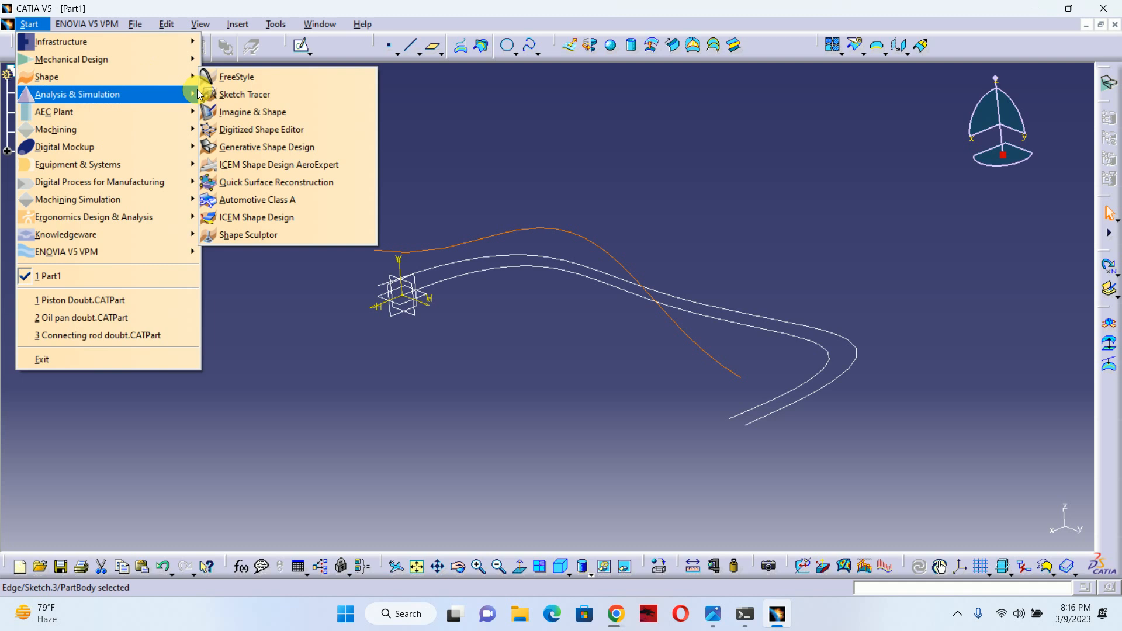
left_click(257, 150)
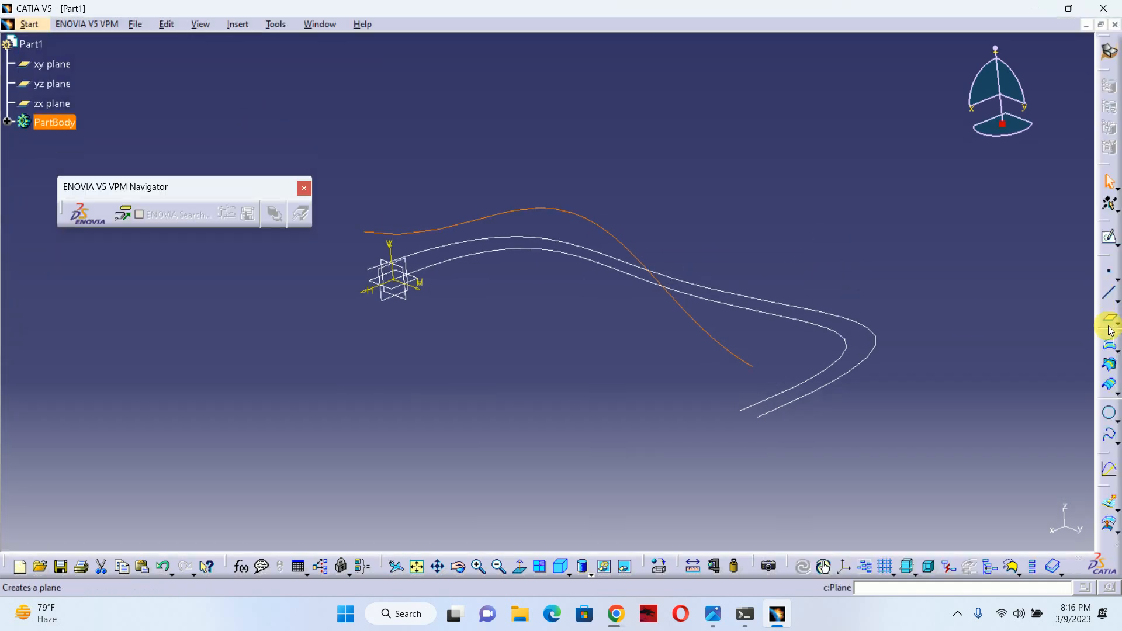
Dock the wireframe, surface, operations and replication toolbars in a horizontal row above the workspace and clear the curve selection.
left_click_drag(1101, 255, 536, 17)
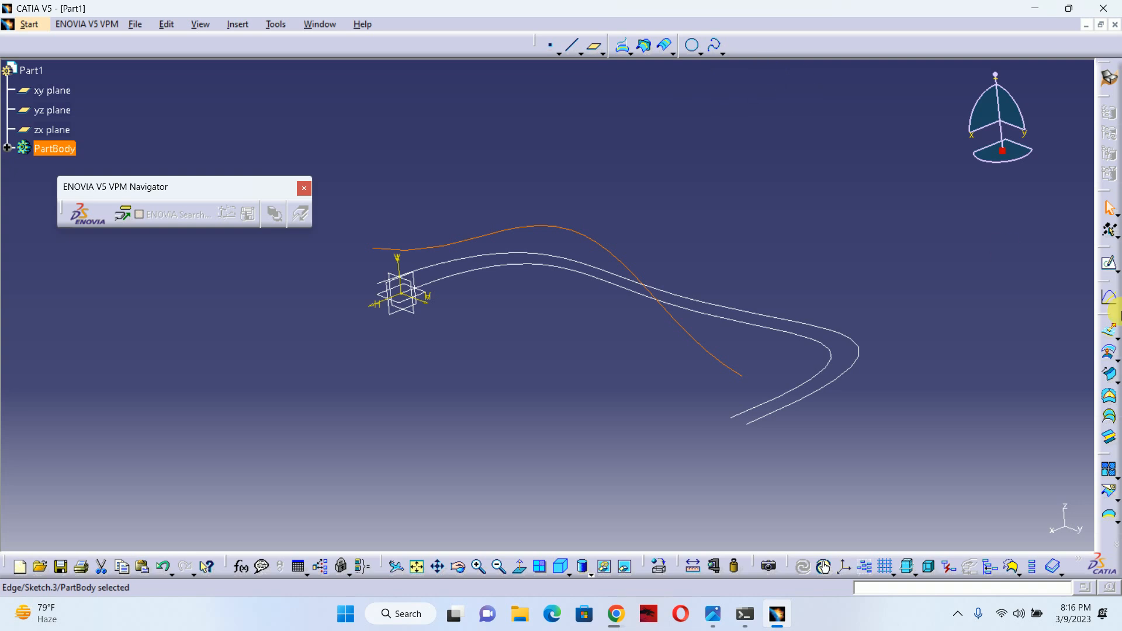
left_click_drag(1105, 314, 931, 40)
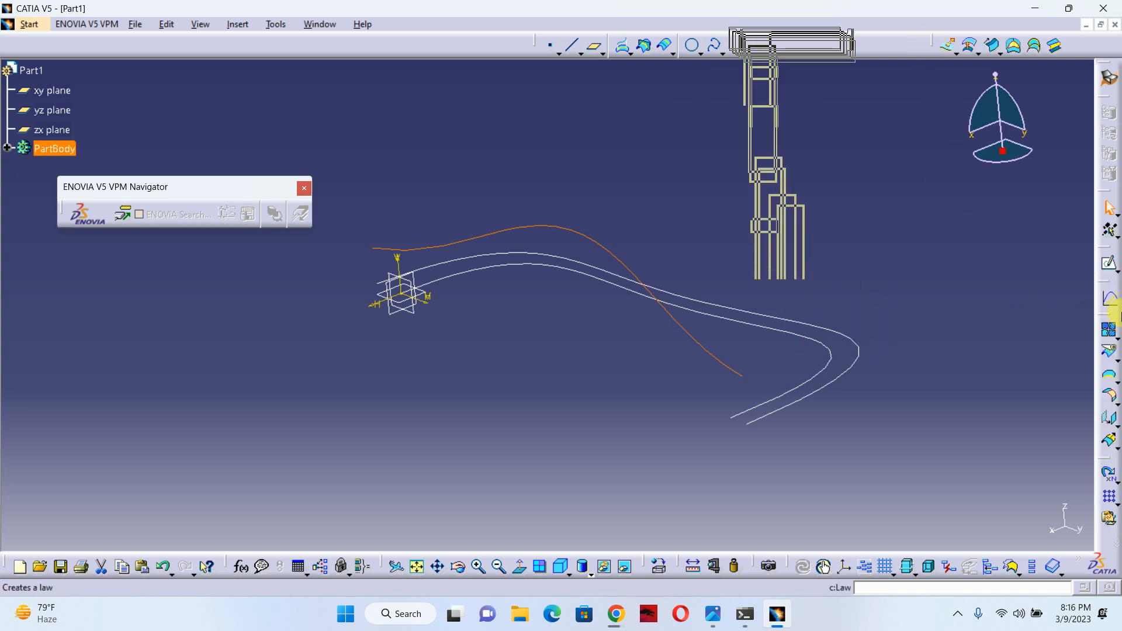
left_click_drag(1102, 313, 407, 67)
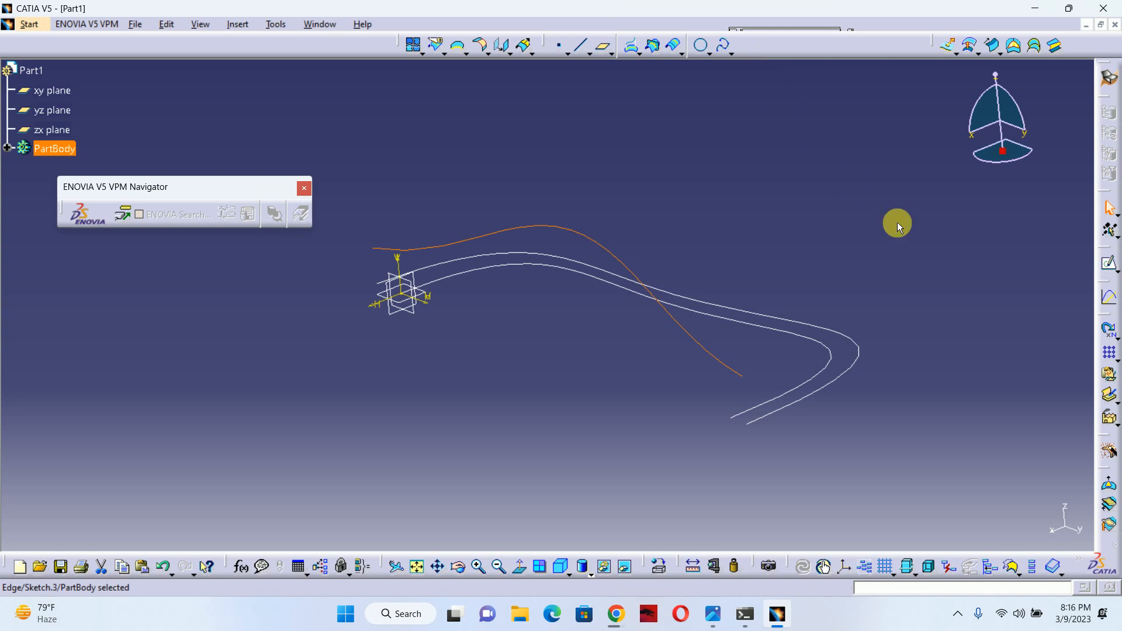
left_click_drag(1101, 318, 231, 40)
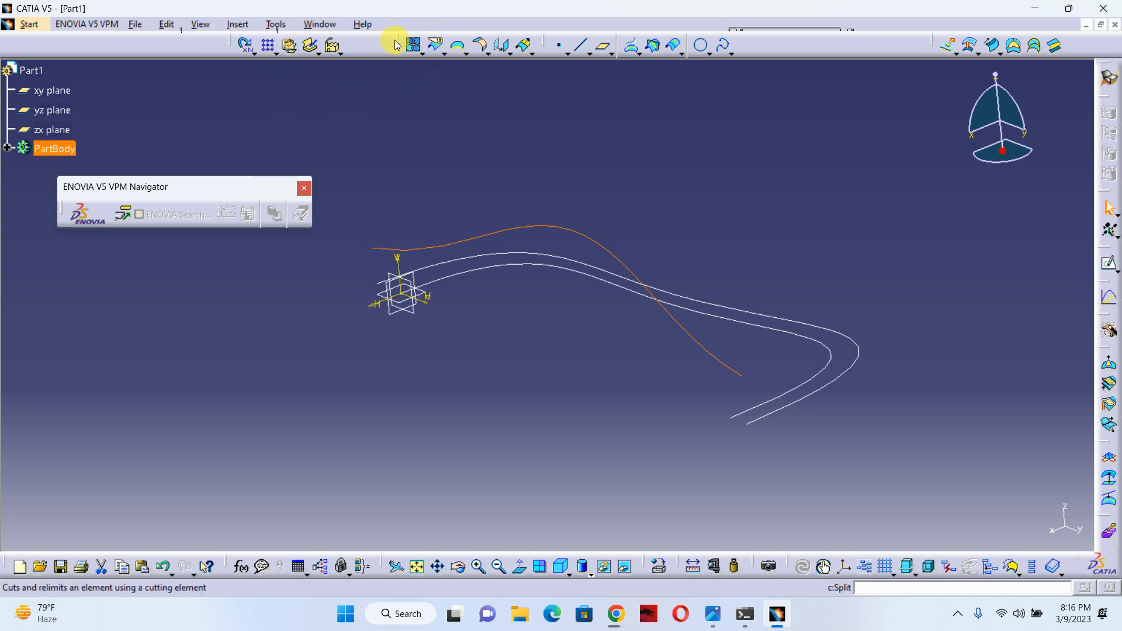
mouse_move(397, 45)
left_mouse_down()
mouse_move(306, 75)
mouse_move(68, 59)
mouse_move(63, 36)
mouse_move(68, 43)
left_mouse_up()
left_click(539, 121)
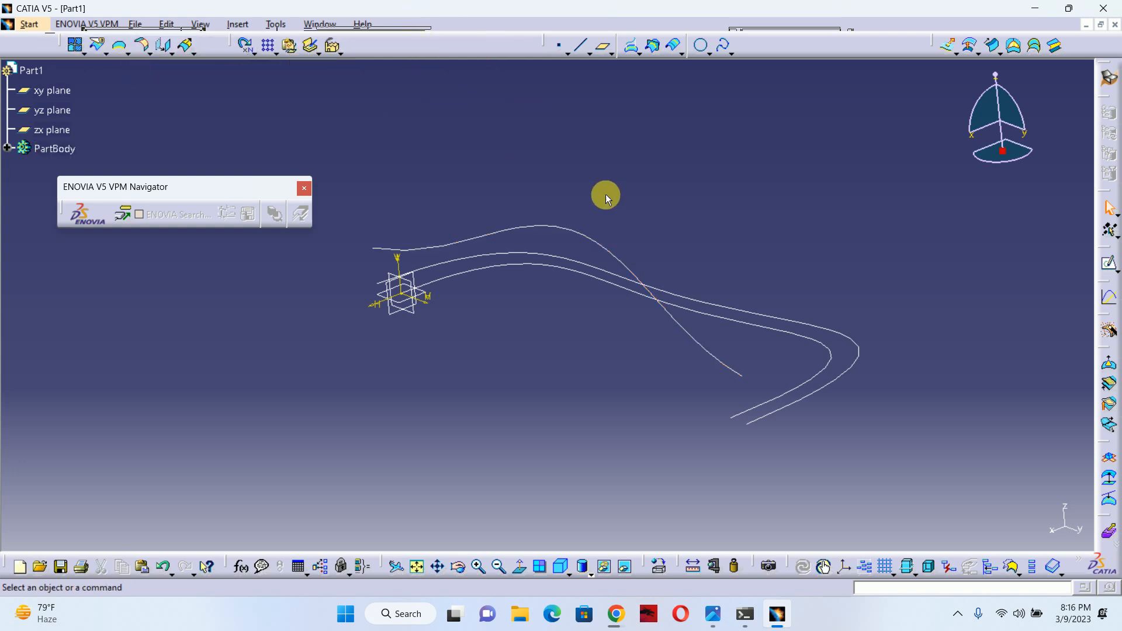
Undock the developed shapes, volumes and BiW templates toolbars and leave them floating over the workspace.
middle_click_drag(594, 346, 576, 251)
left_click(574, 250)
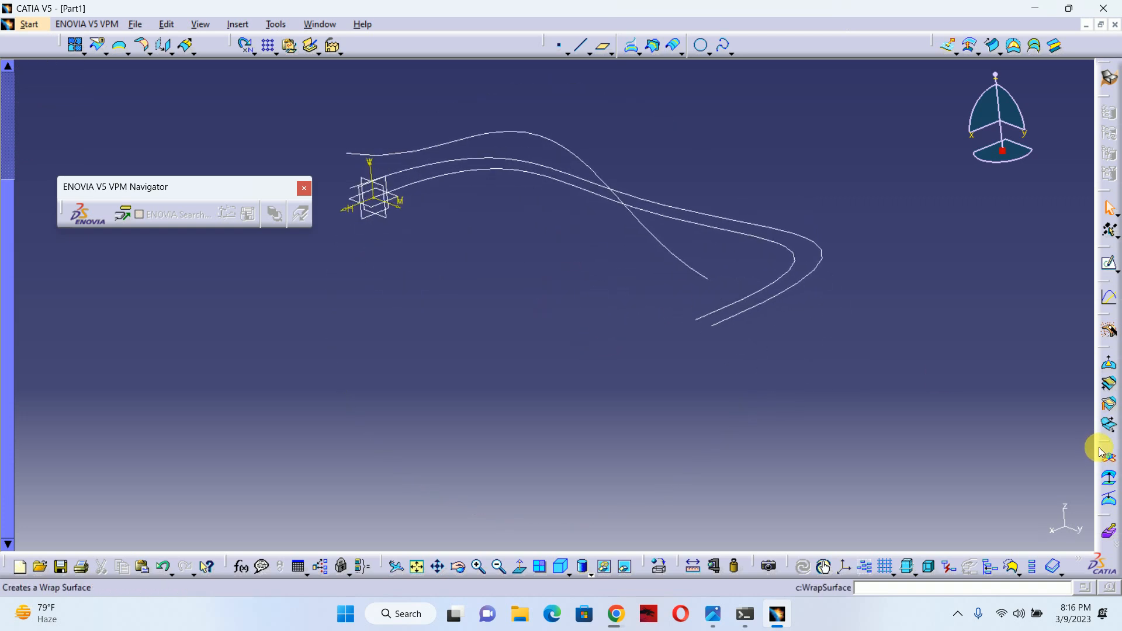
left_click_drag(1102, 445, 920, 240)
left_click_drag(901, 161, 930, 127)
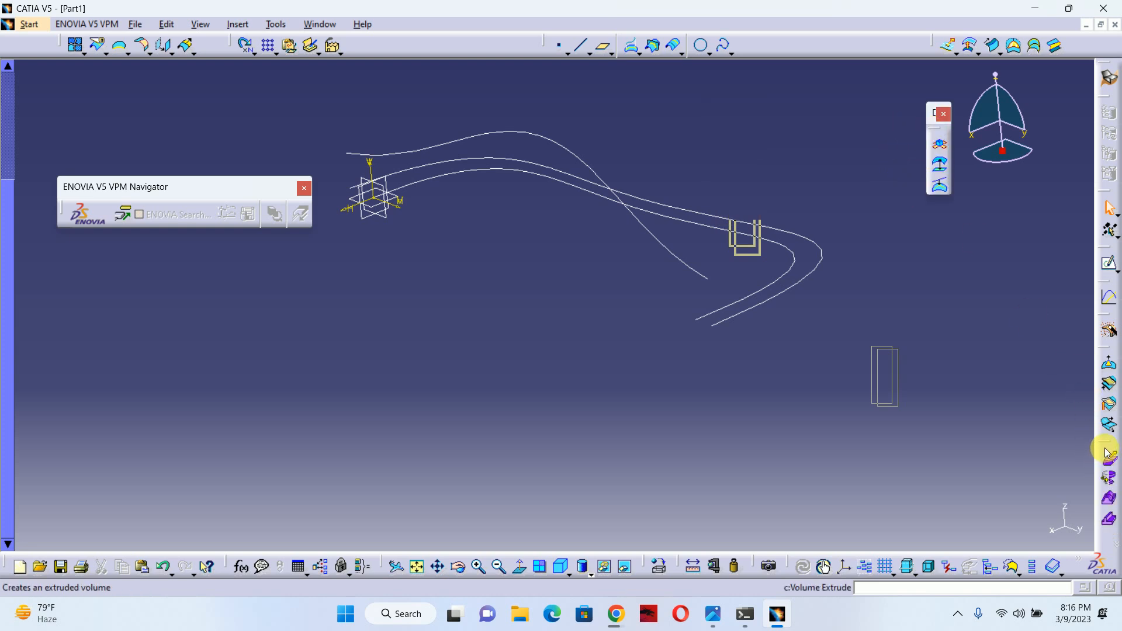
left_click_drag(1102, 446, 1046, 289)
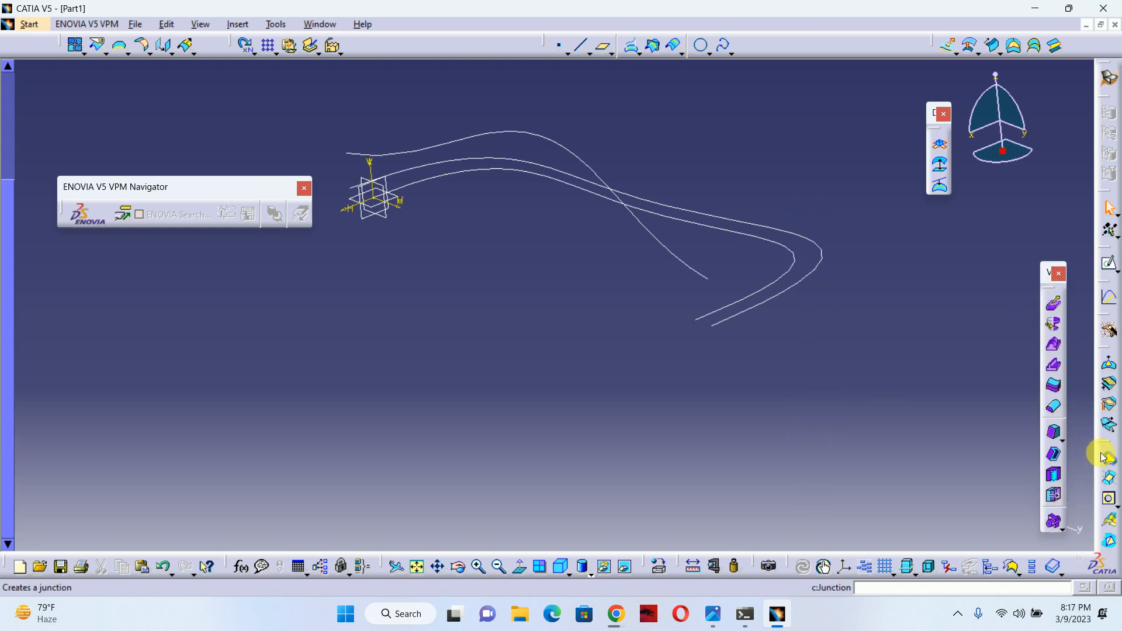
left_click_drag(1104, 443, 944, 308)
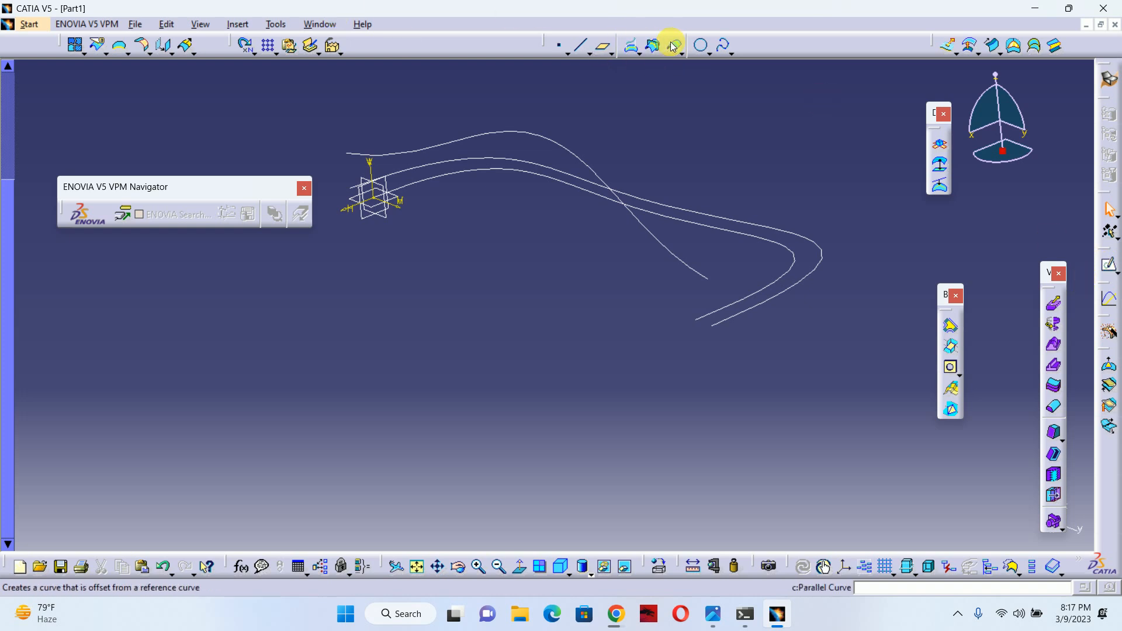
Try combining the side profile (Sketch.3) with the outer planar curve (Sketch.2) using the Normal type, and preview the combined curve.
left_click(639, 52)
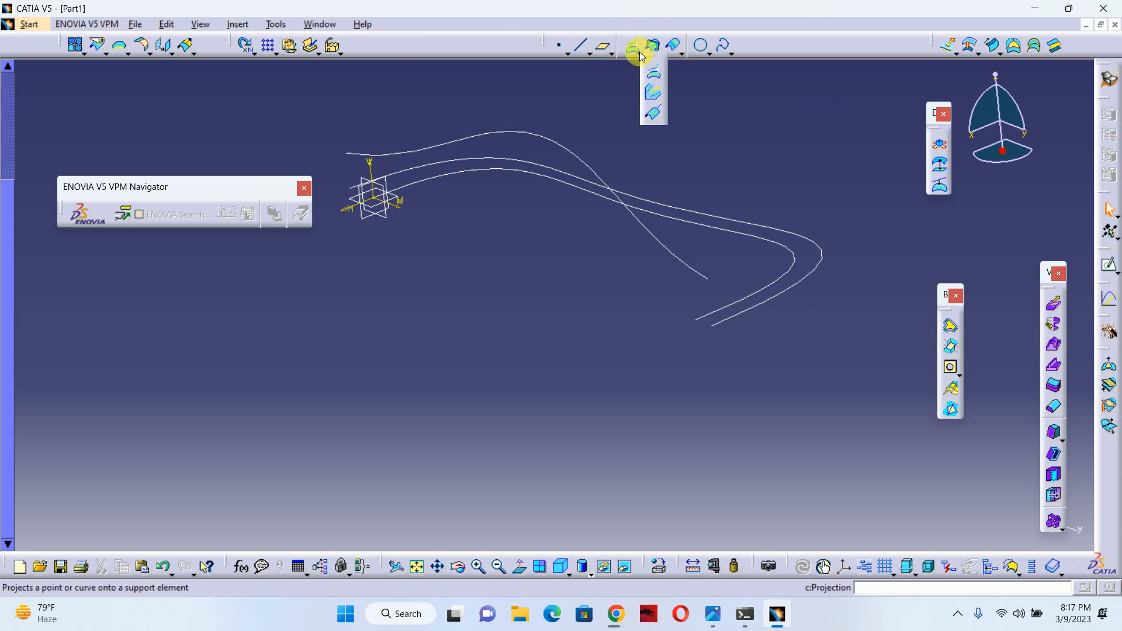
left_click(655, 95)
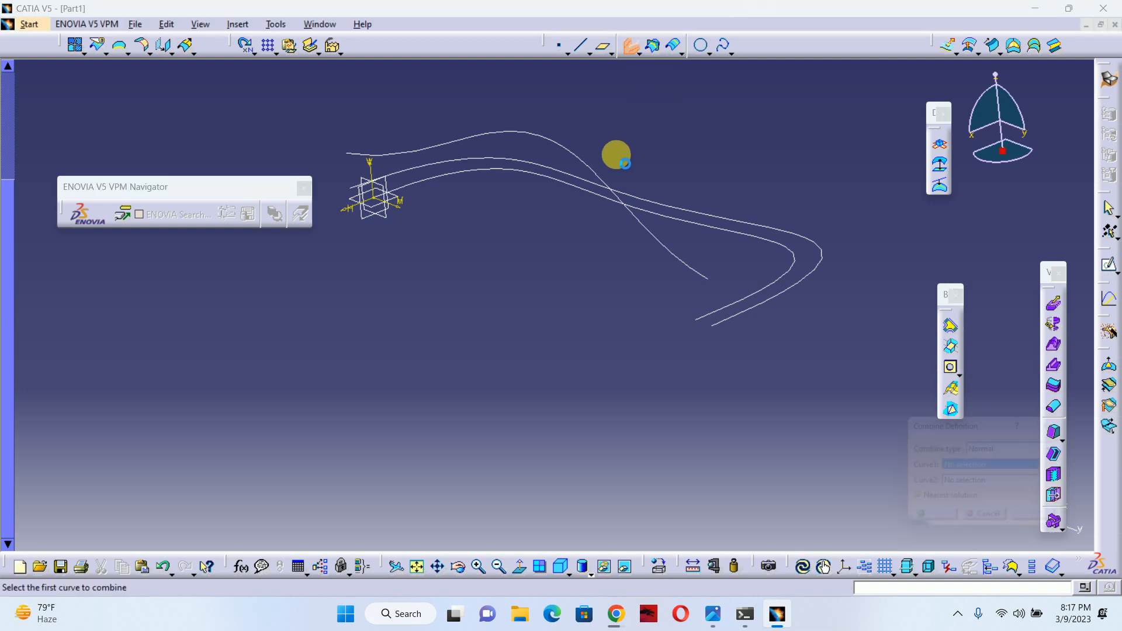
left_click(573, 153)
left_click(803, 278)
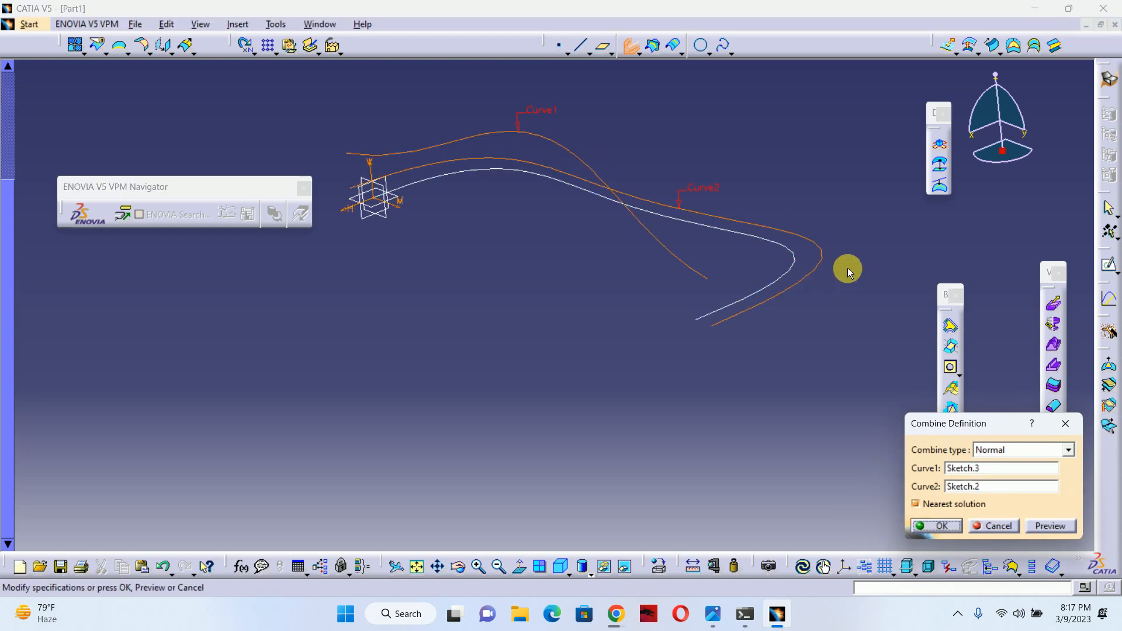
left_click(997, 453)
left_click(996, 464)
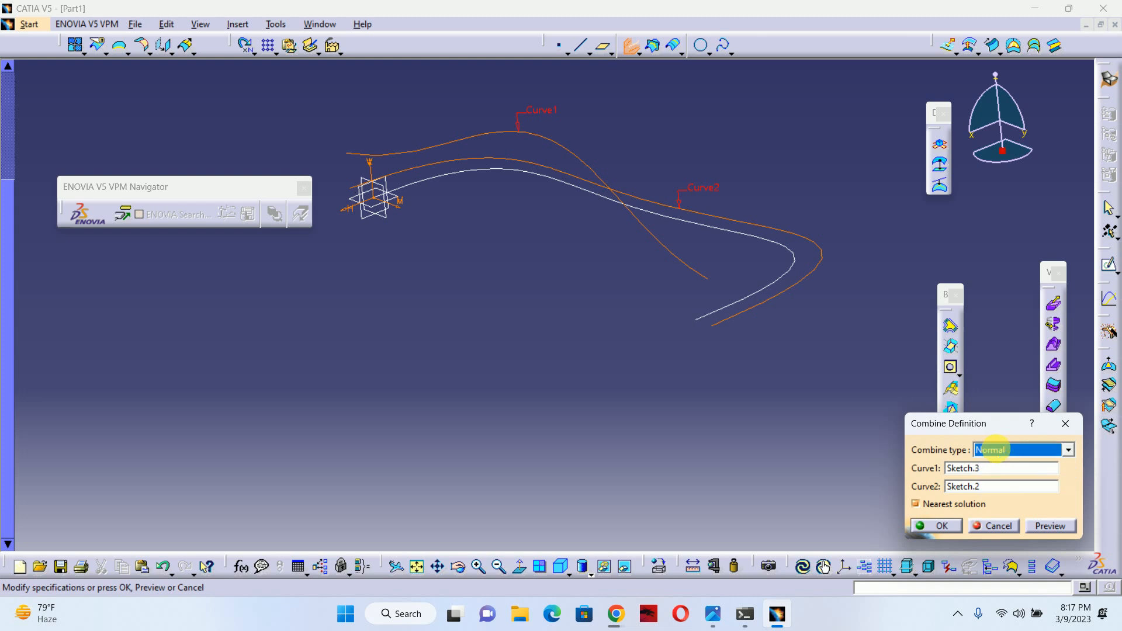
left_click(1050, 526)
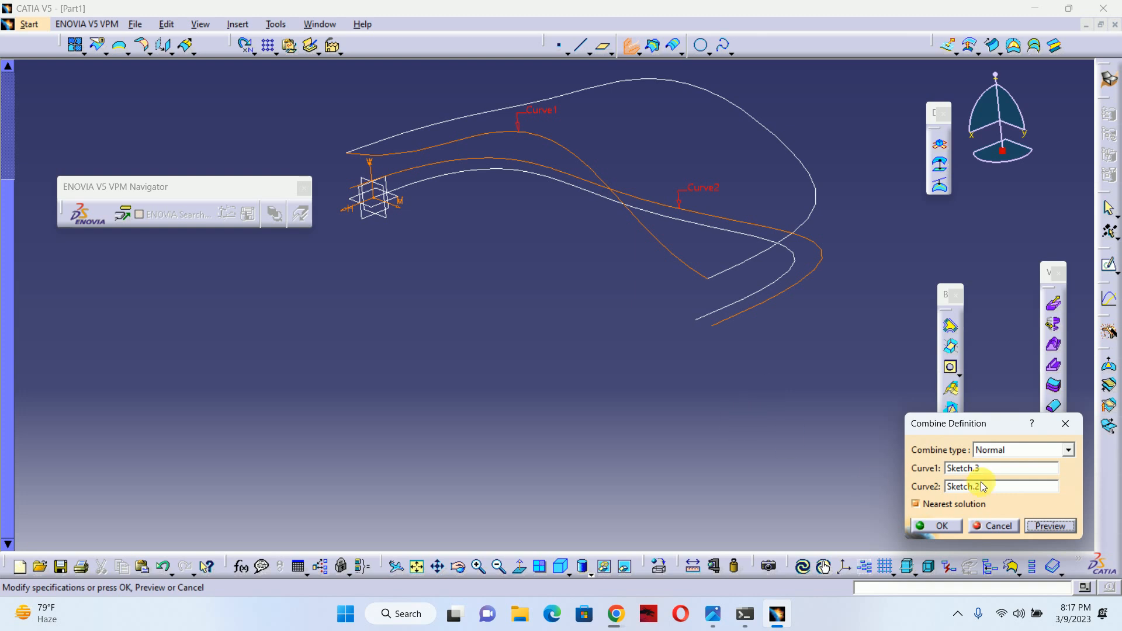
left_click(997, 529)
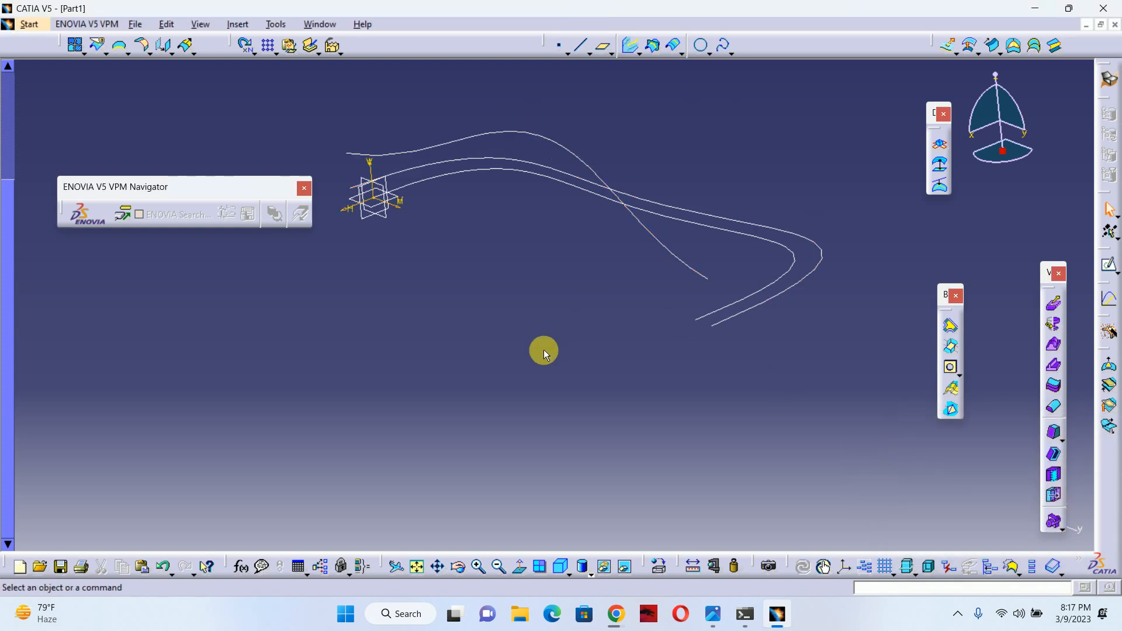
Switch to the Wireframe and Surface Design workbench.
left_click(29, 24)
mouse_move(68, 61)
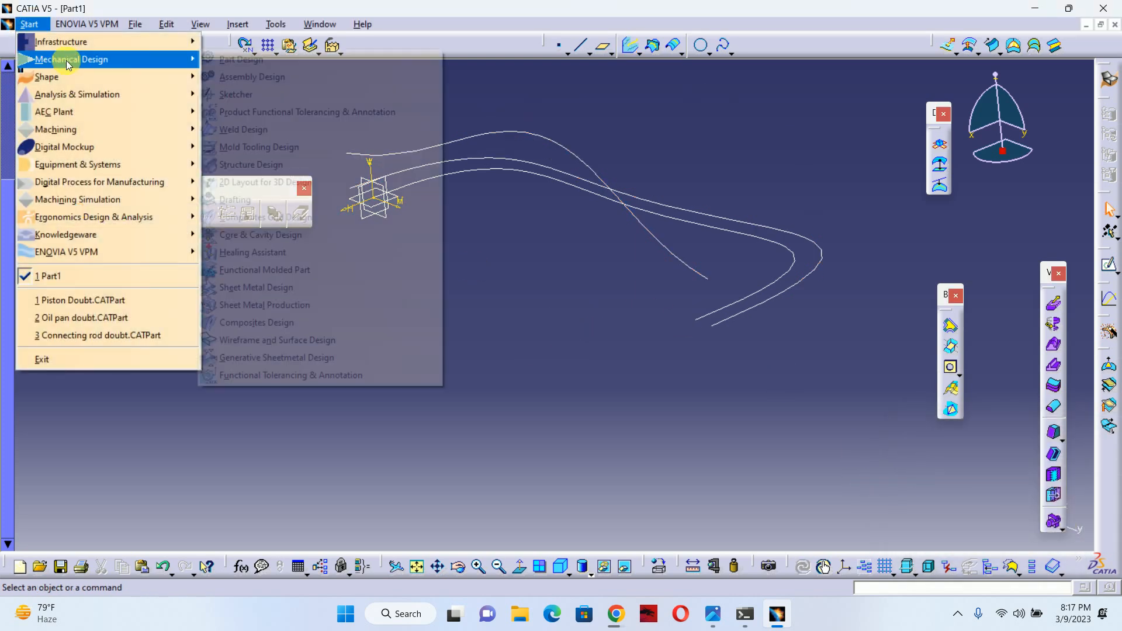
left_click(294, 340)
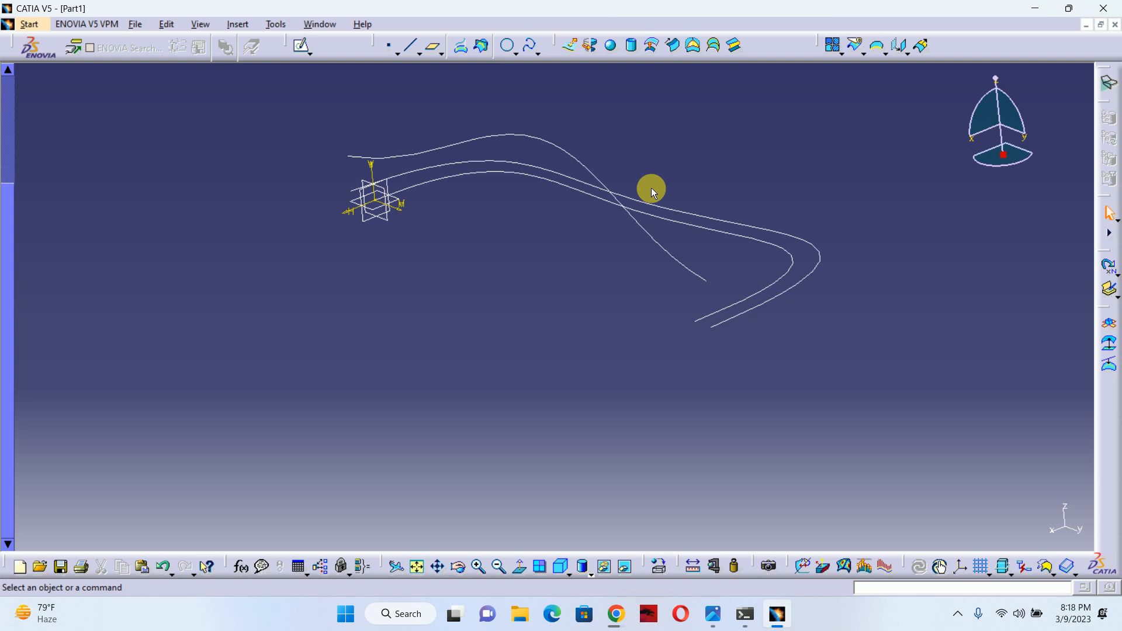
Go back to the Generative Shape Design workbench.
left_click(6, 26)
left_click(221, 170)
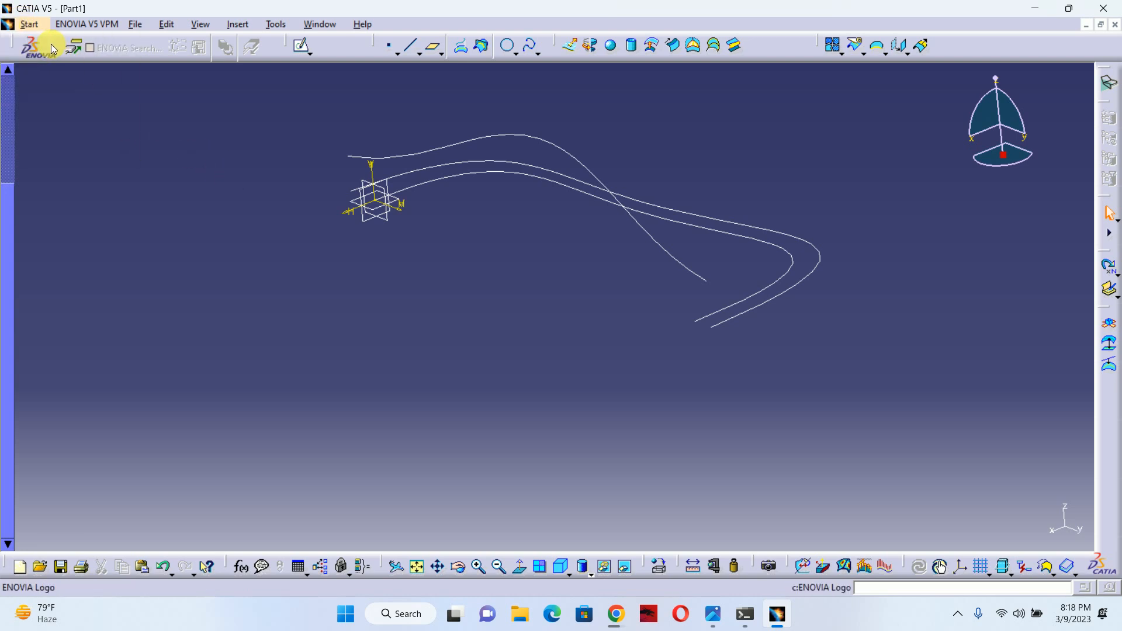
left_click(30, 25)
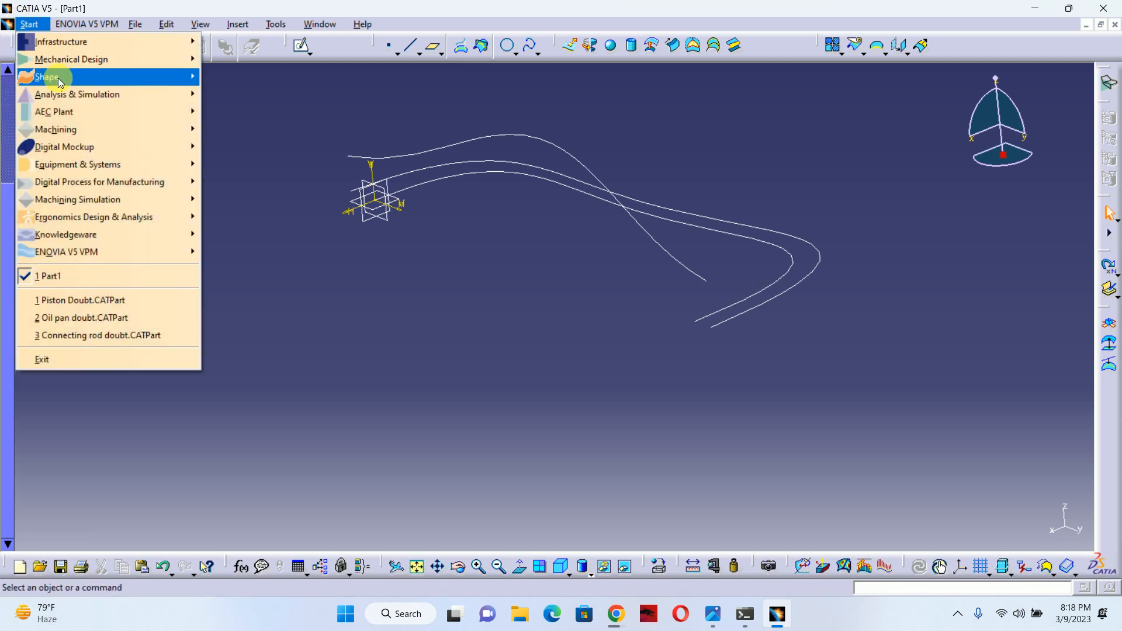
mouse_move(47, 76)
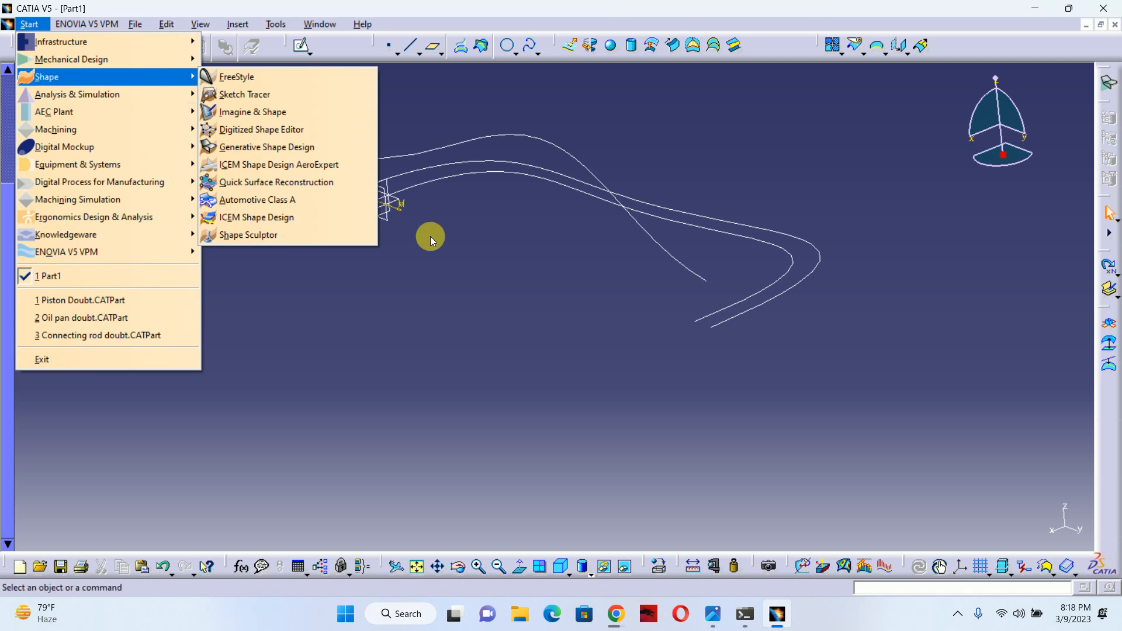
mouse_move(80, 82)
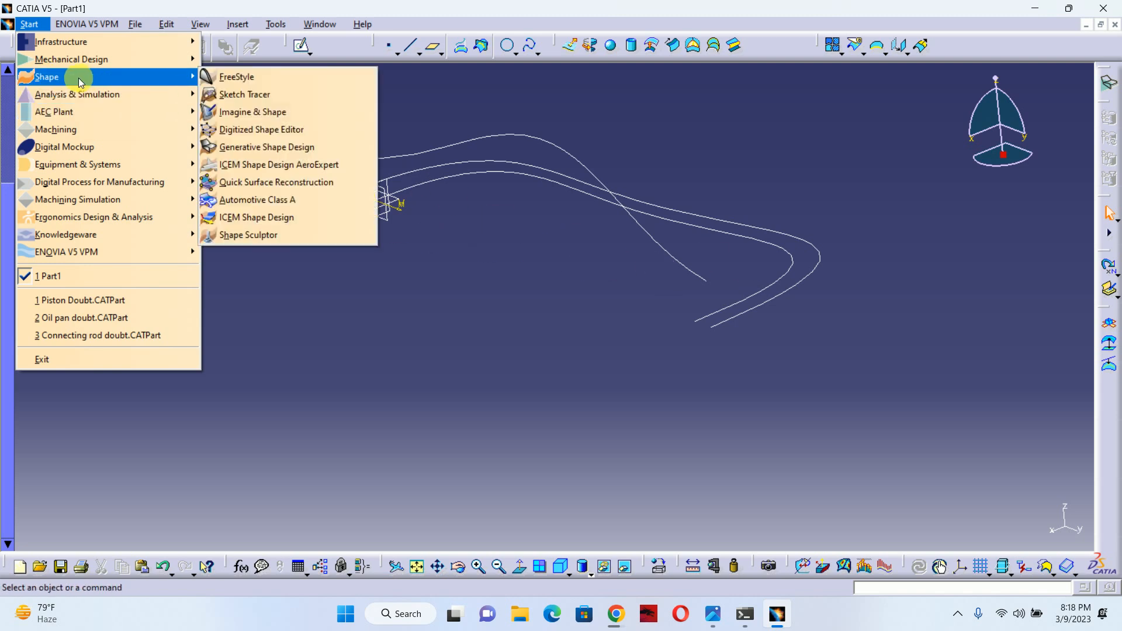
left_click(308, 153)
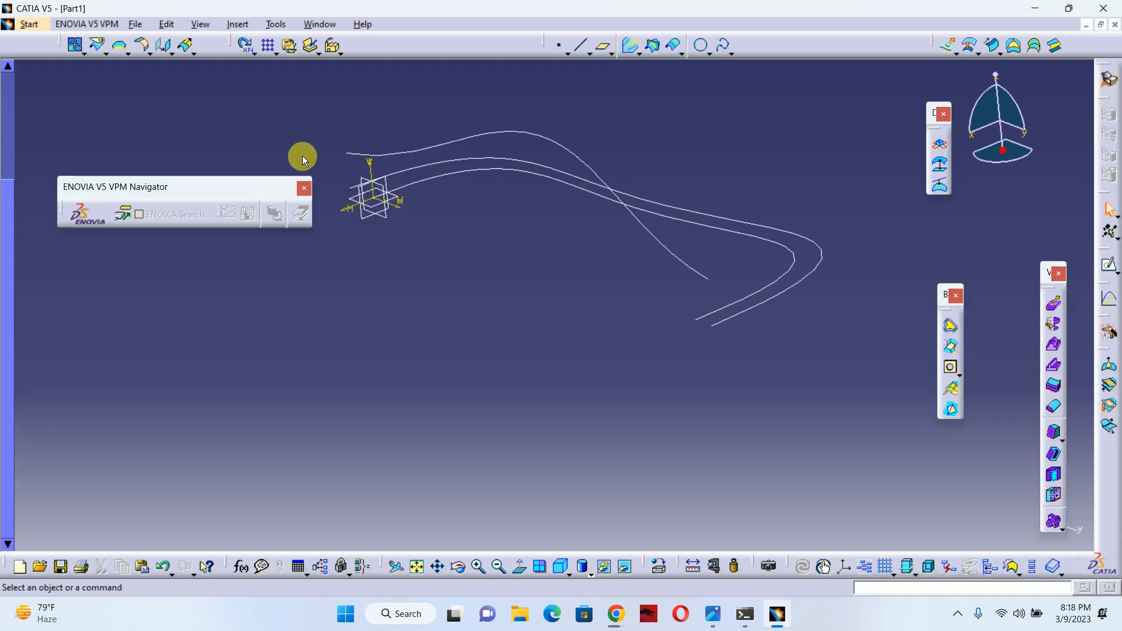
left_click(643, 56)
left_click(653, 71)
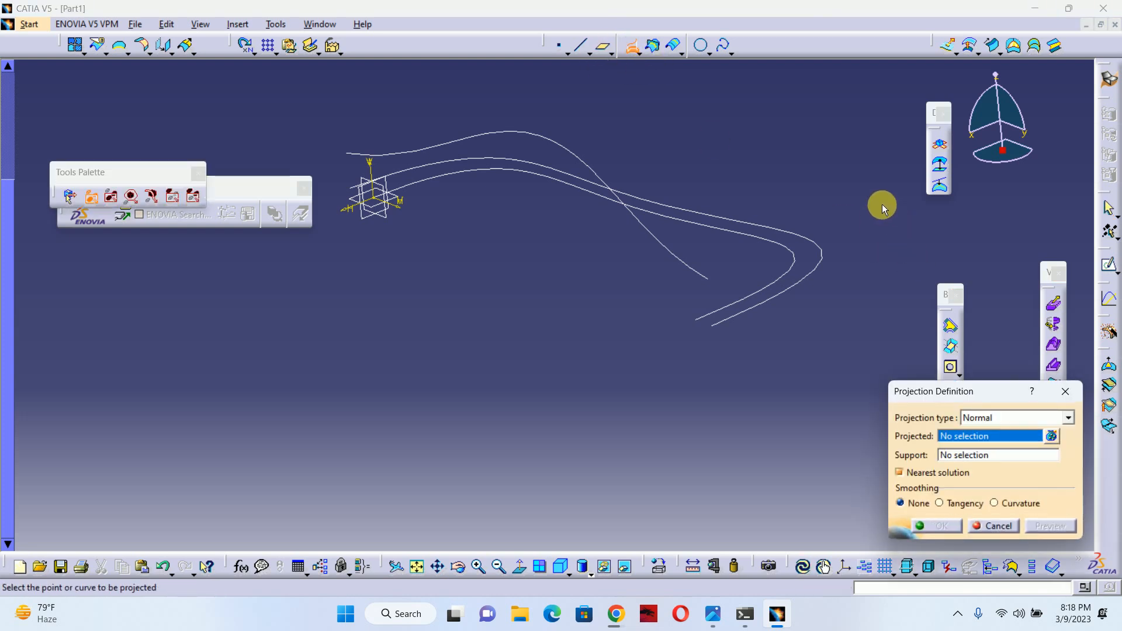
left_click(996, 525)
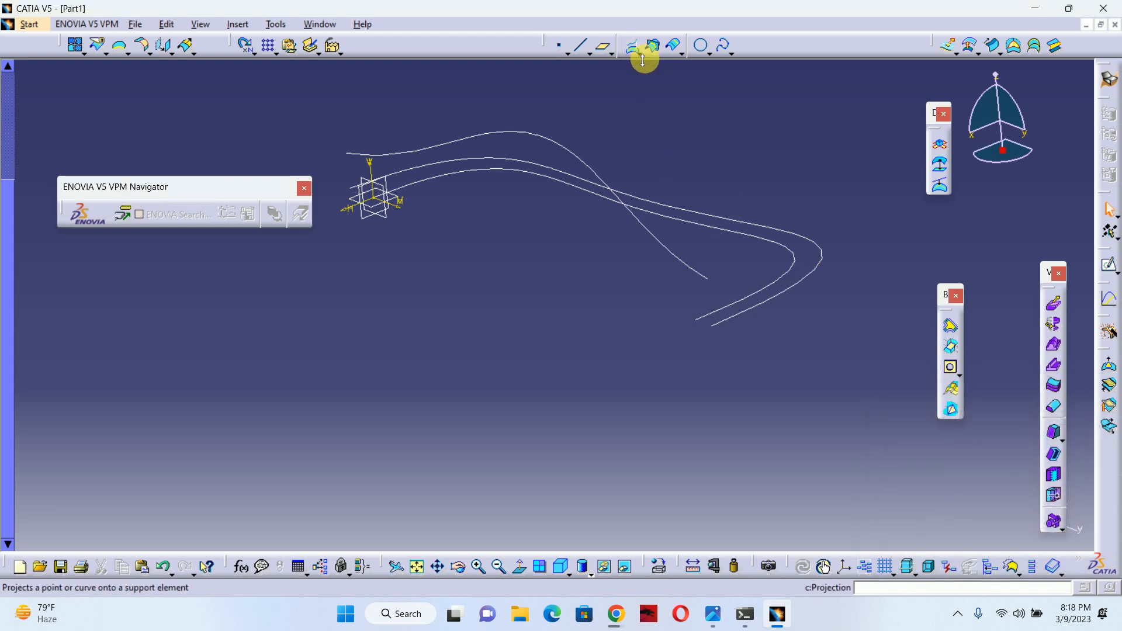
left_click(640, 53)
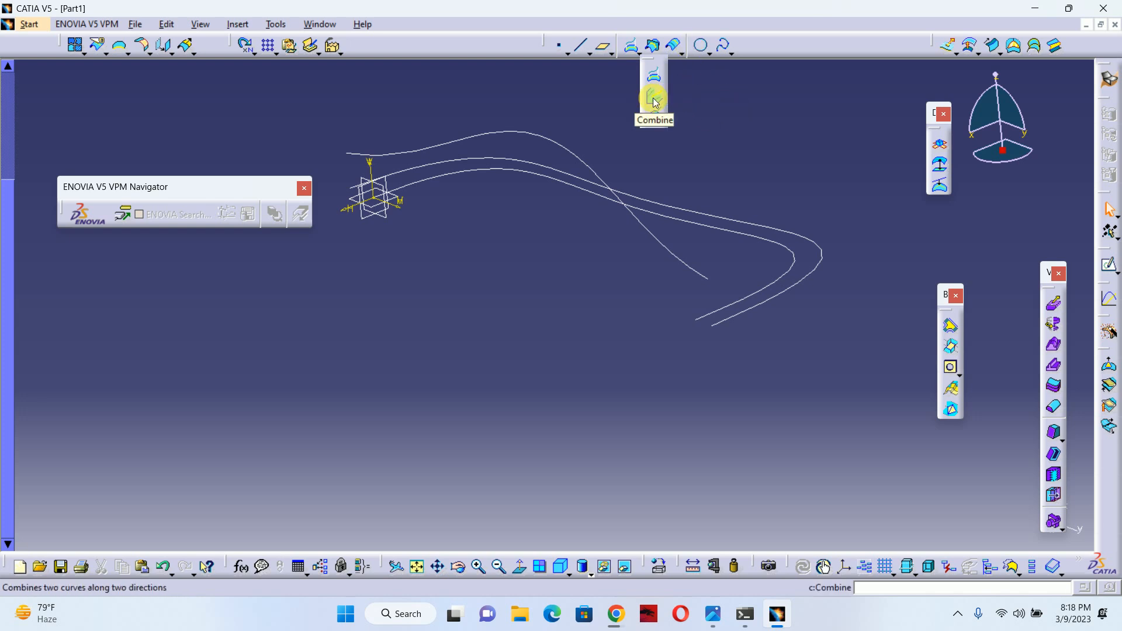
Return to the Wireframe and Surface Design workbench.
left_click(22, 28)
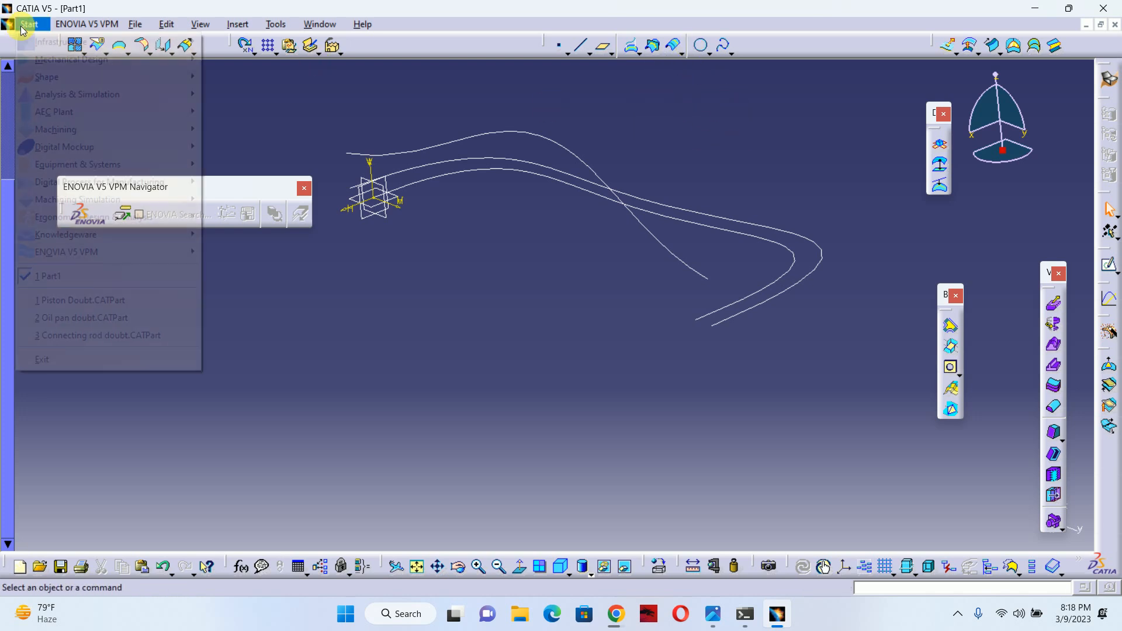
mouse_move(70, 59)
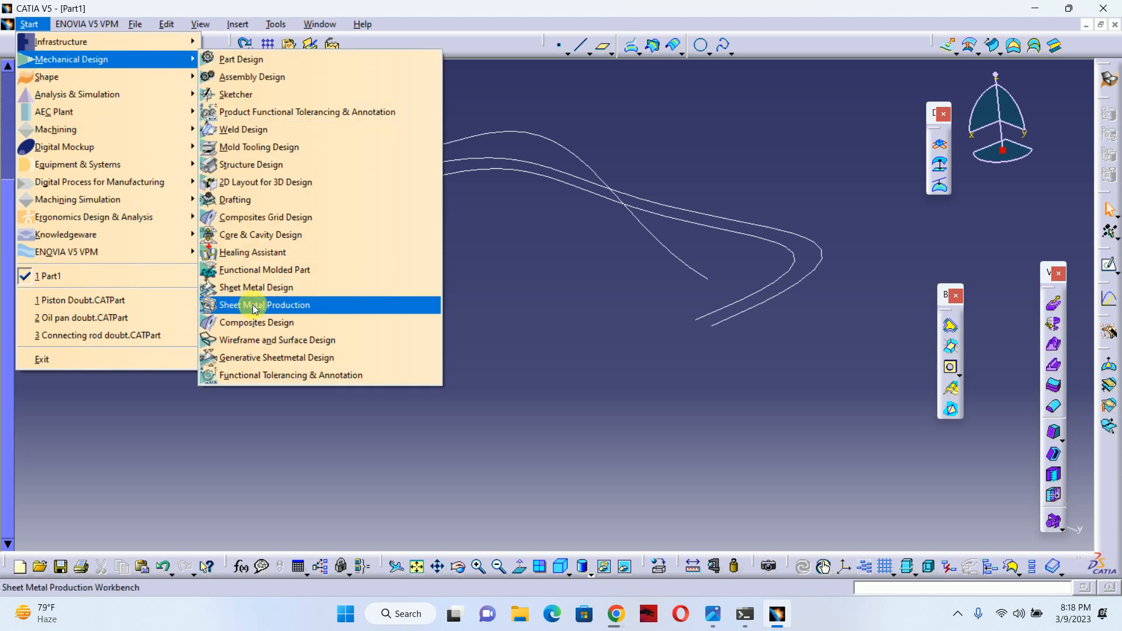
left_click(257, 340)
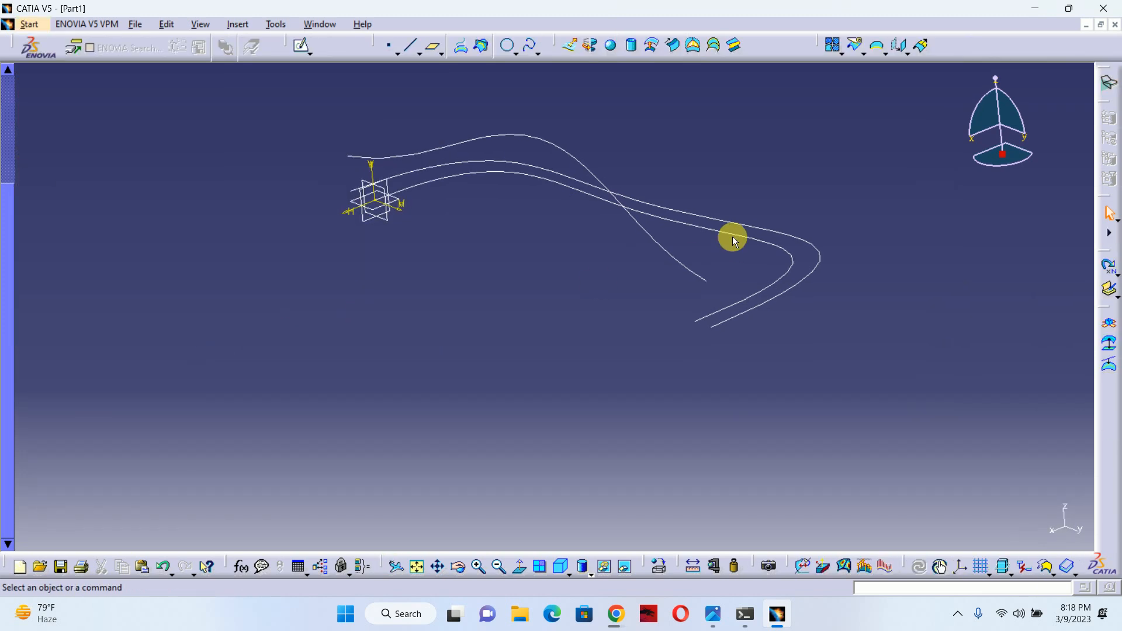
Combine the side profile (Sketch.3) with the outer planar curve (Sketch.2) using the Normal type.
left_click(914, 588)
type("c:combine")
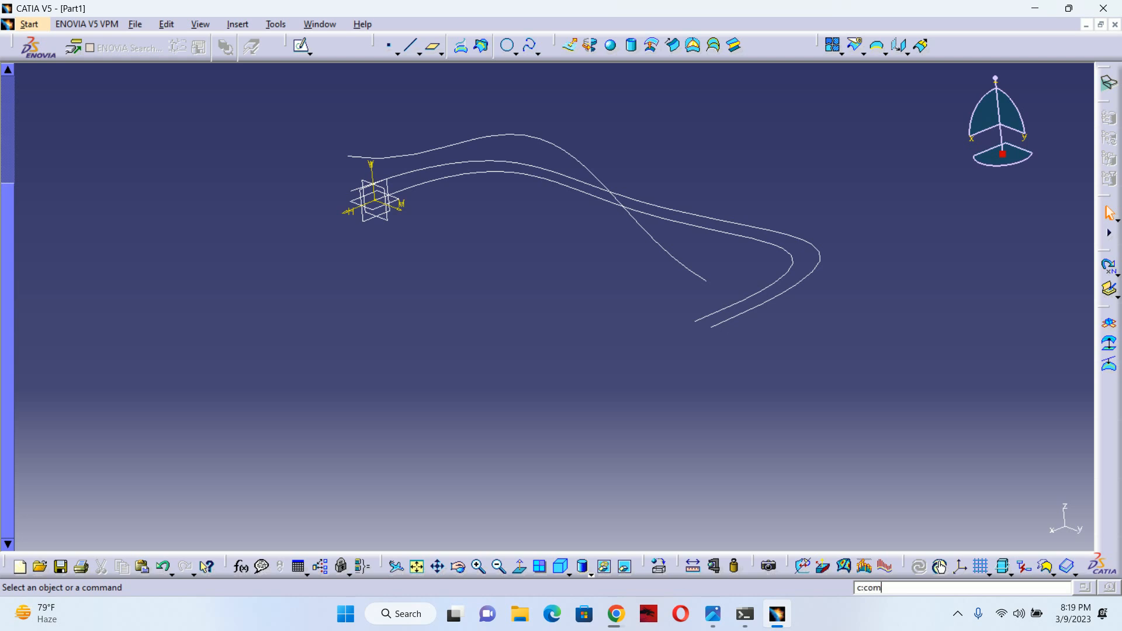
key("Return")
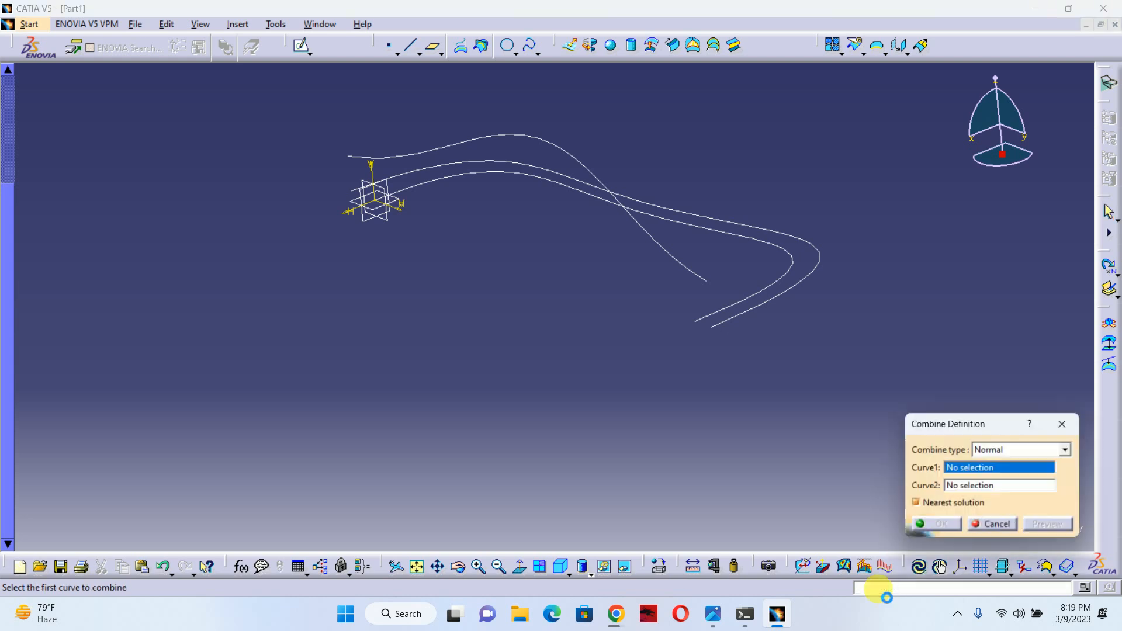
left_click_drag(988, 436, 950, 159)
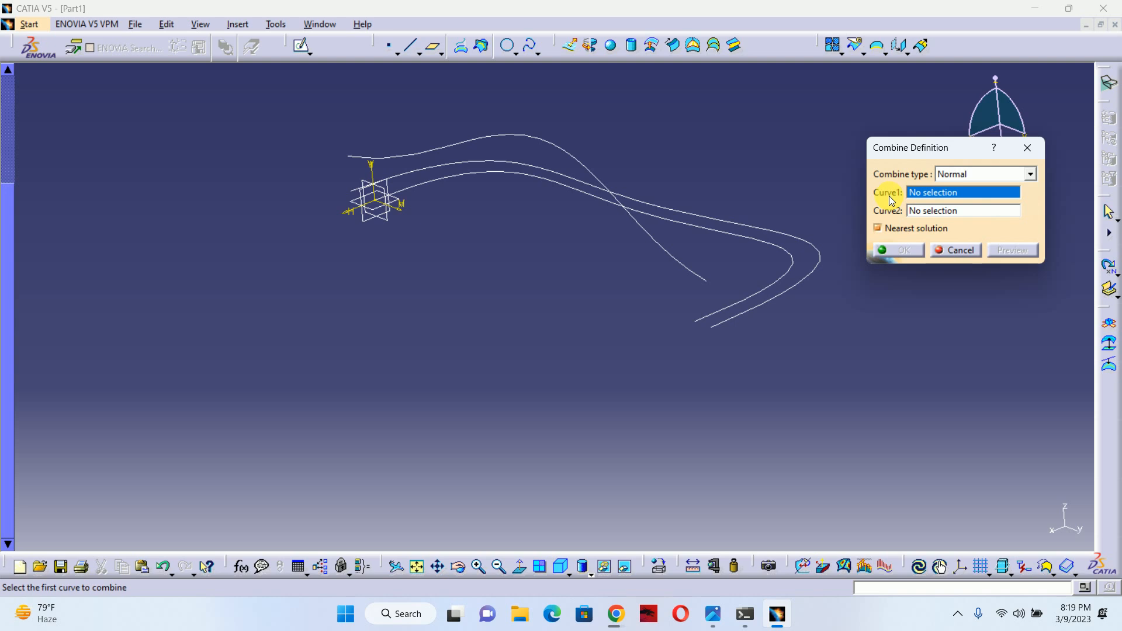
left_click(690, 269)
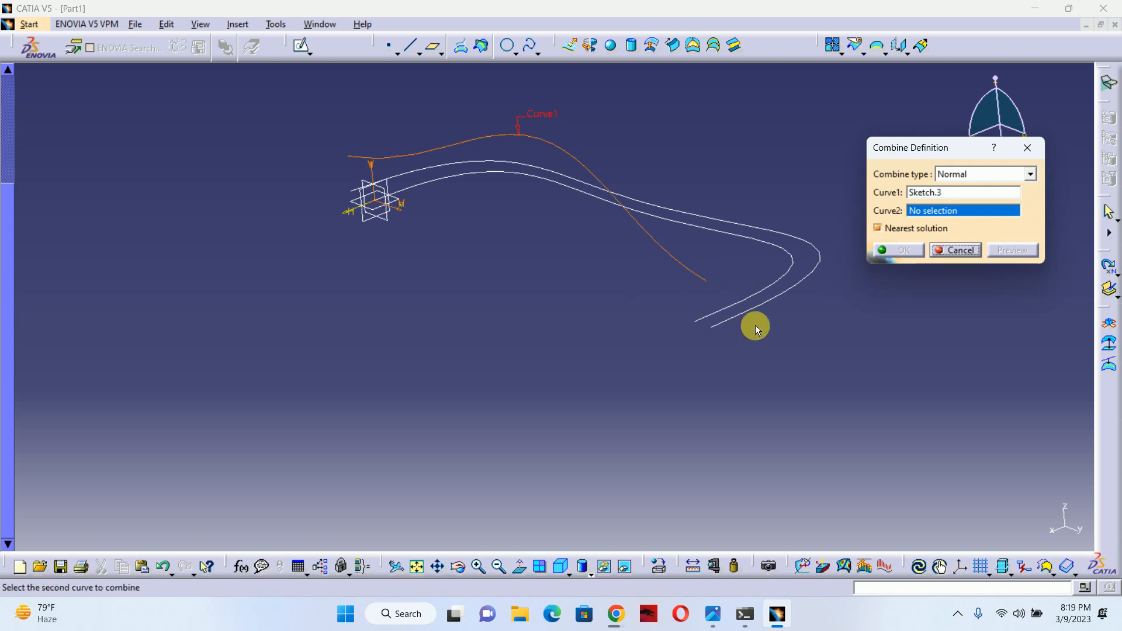
left_click(790, 289)
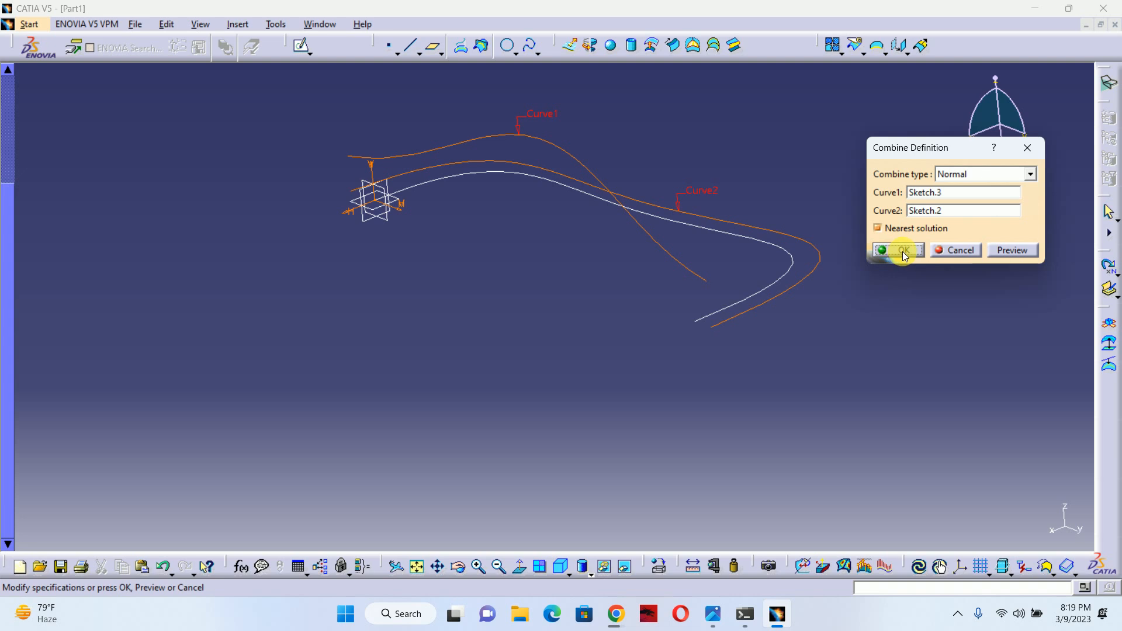
left_click(1002, 250)
middle_click_drag(671, 353, 369, 264)
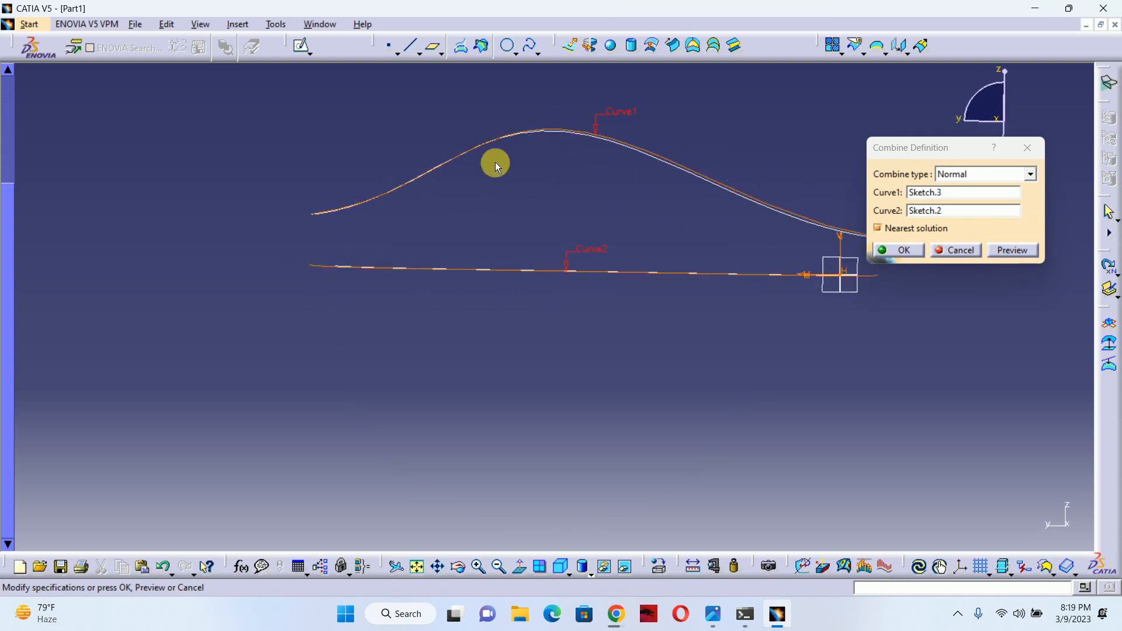
middle_click_drag(526, 180, 468, 239)
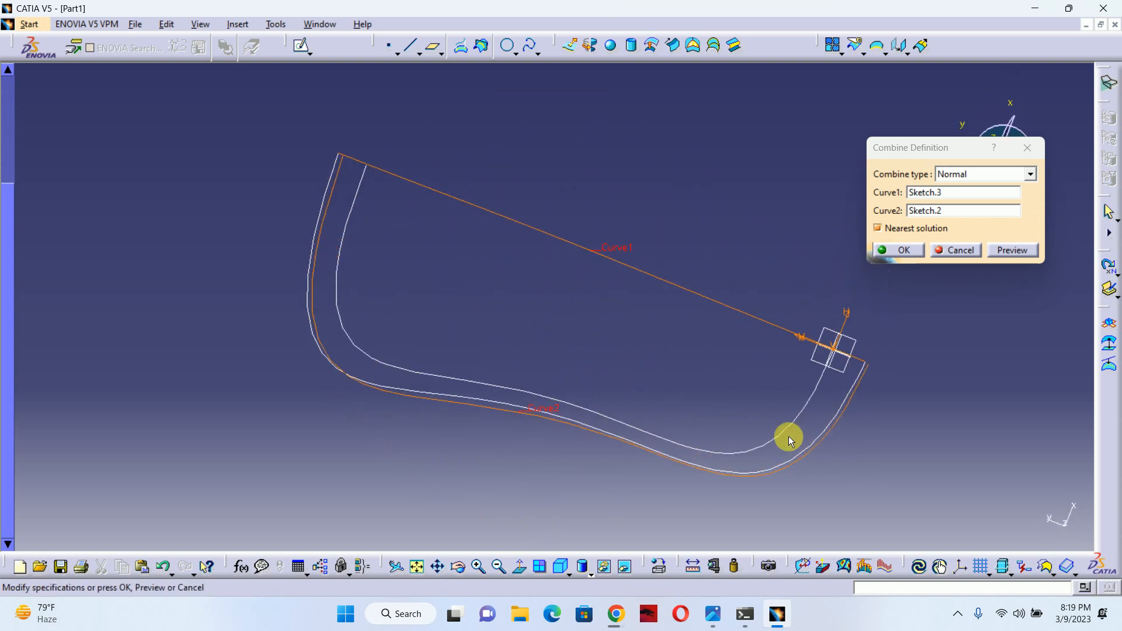
left_click(897, 250)
Display the specification tree, expand PartBody, and hide the two source sketches, Sketch.2 and Sketch.3.
middle_click_drag(634, 356, 539, 346)
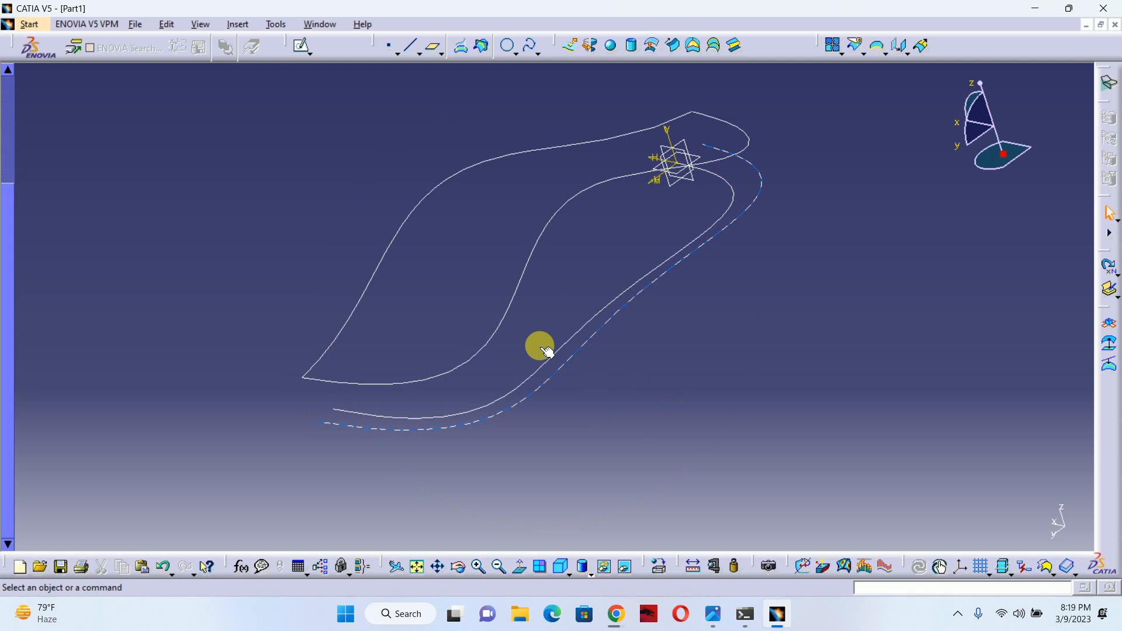
left_click(568, 371)
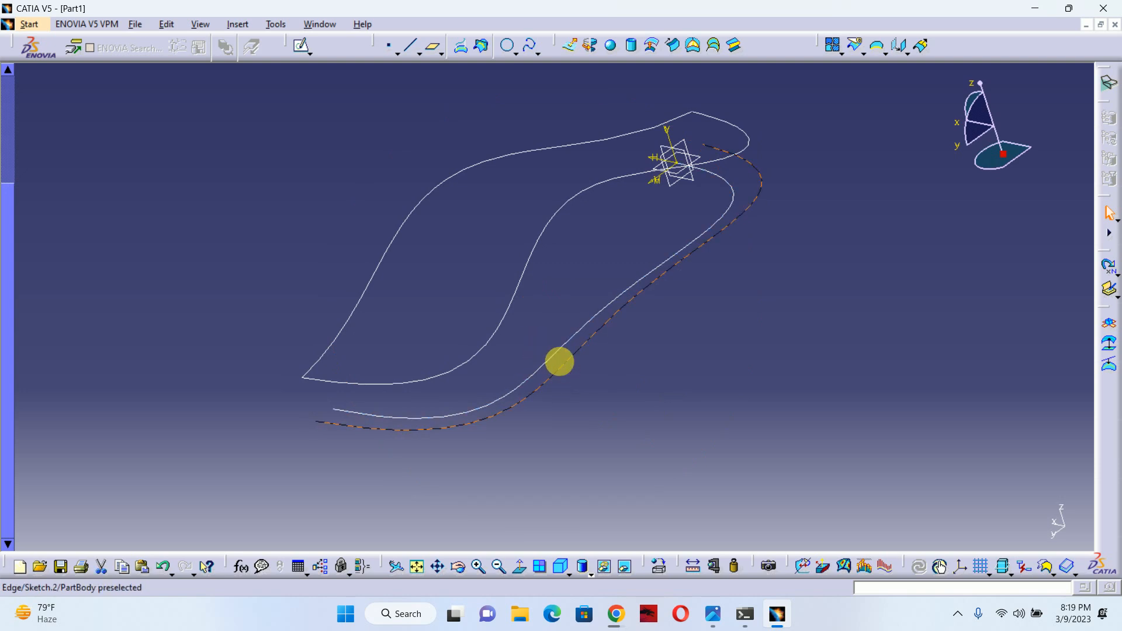
right_click(385, 270)
key("Escape")
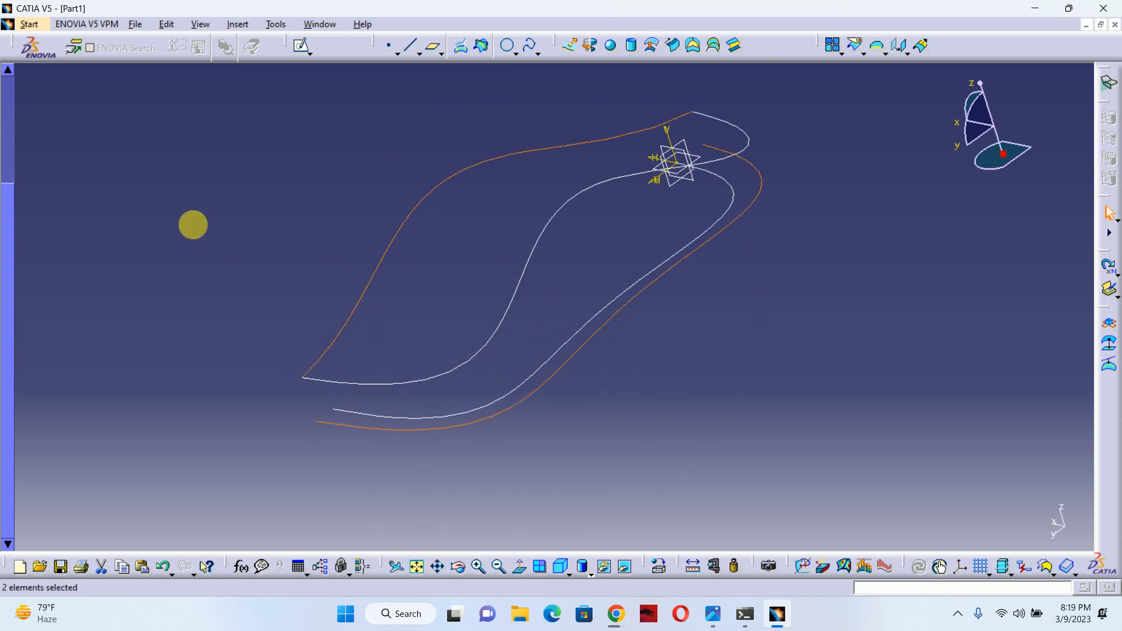
key("F3")
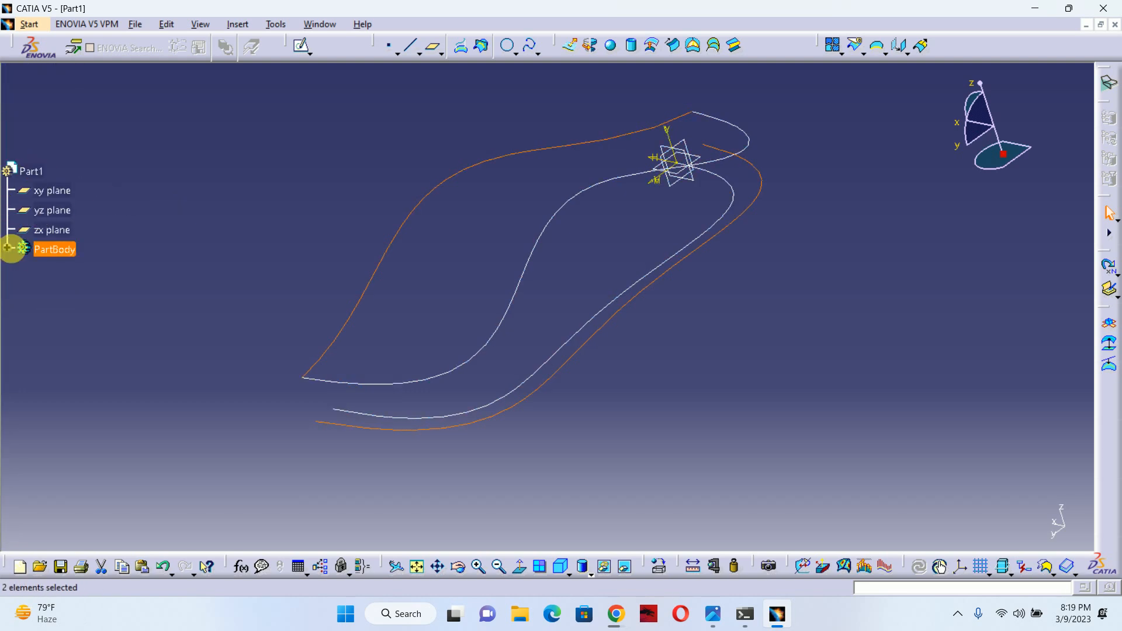
left_click(7, 248)
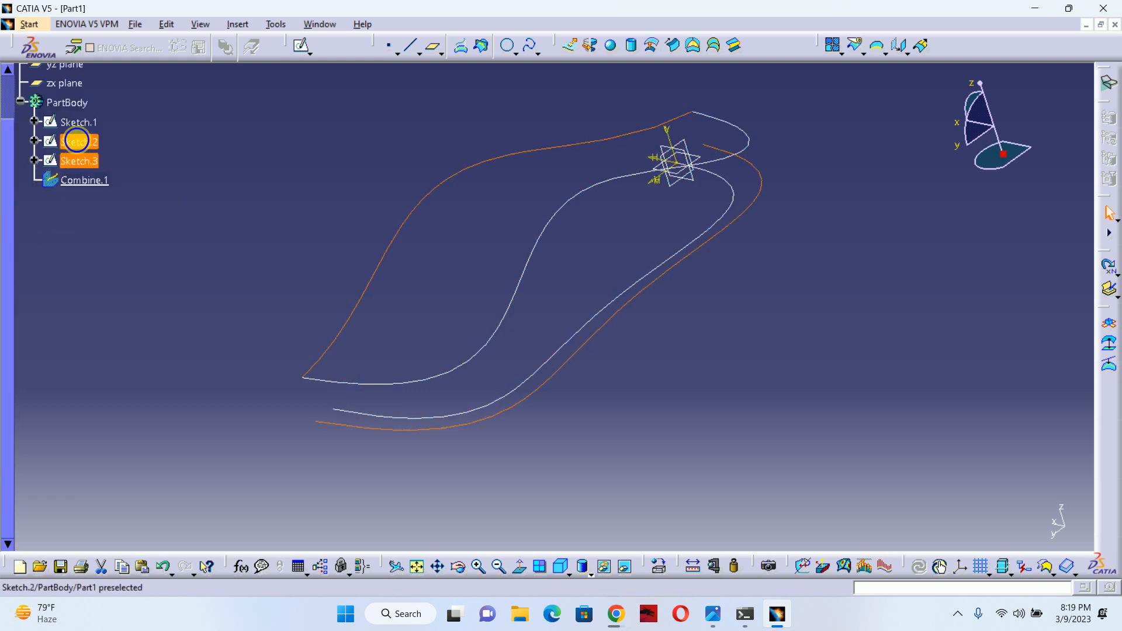
right_click(76, 141)
left_click(130, 185)
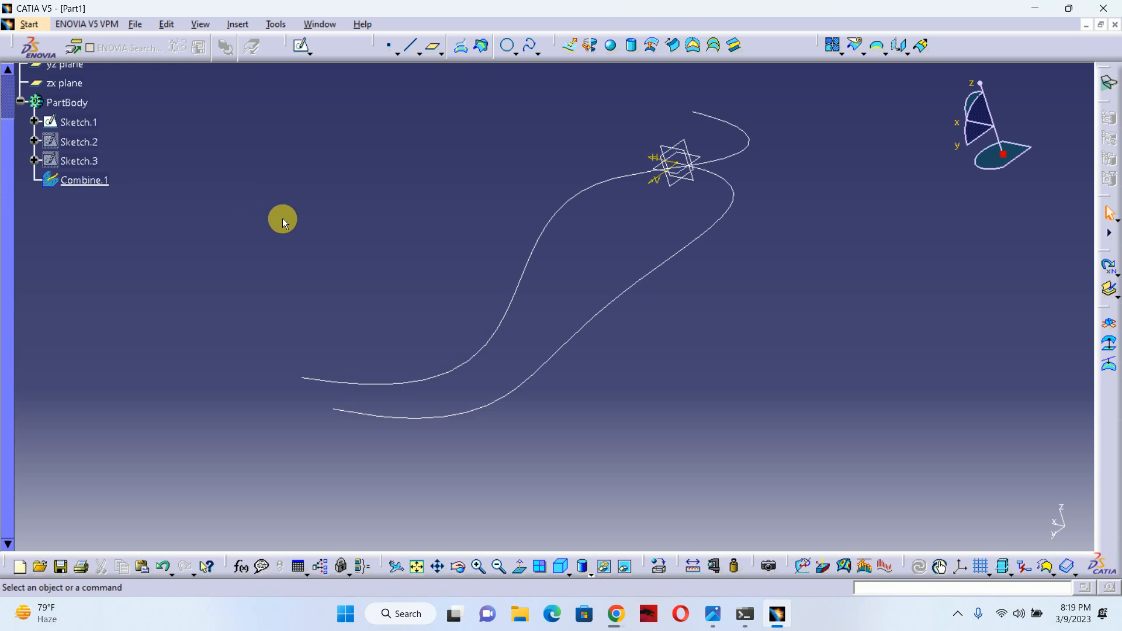
middle_click_drag(386, 296, 506, 272)
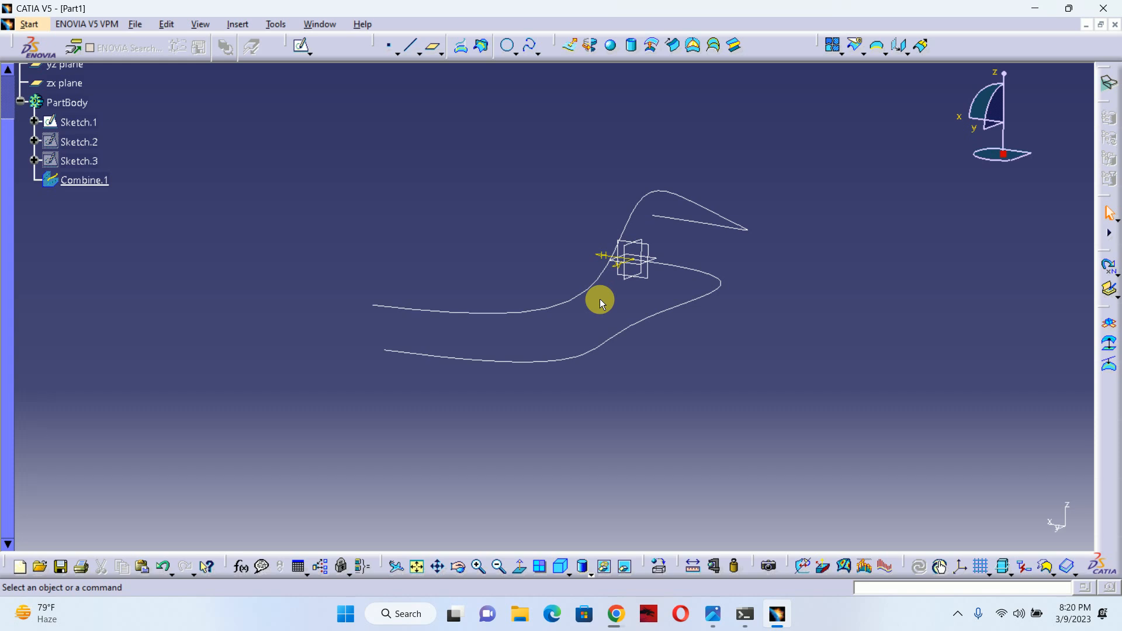
Examine the mouse's shape in 185.jpg in Photos and in the Logitech M185 product photo in Chrome, and return to CATIA.
mouse_move(712, 614)
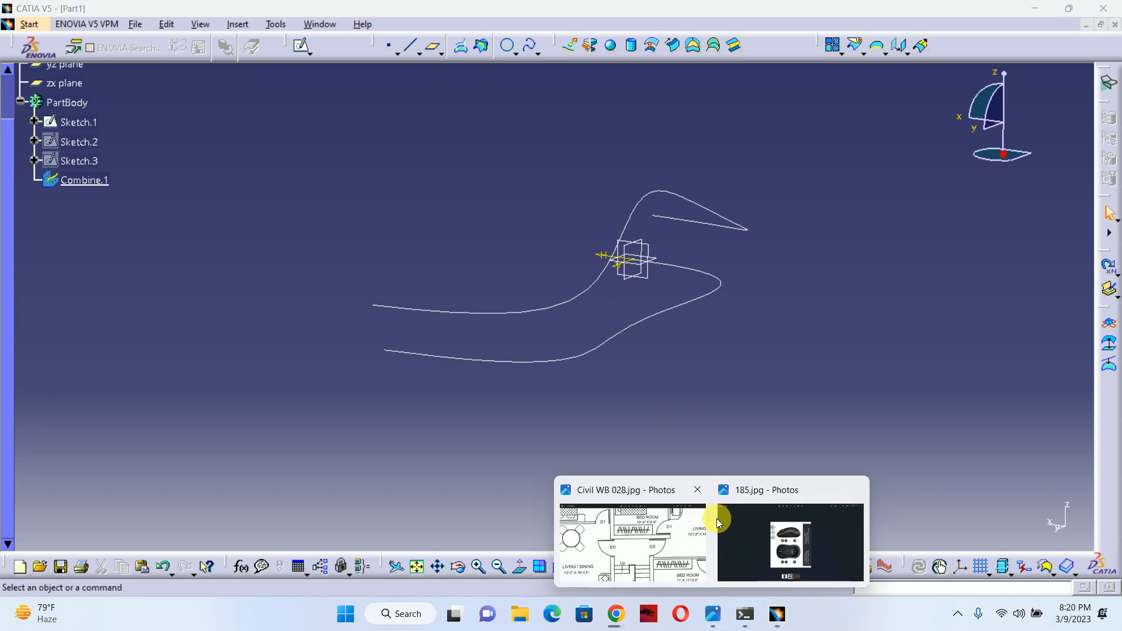
left_click(804, 535)
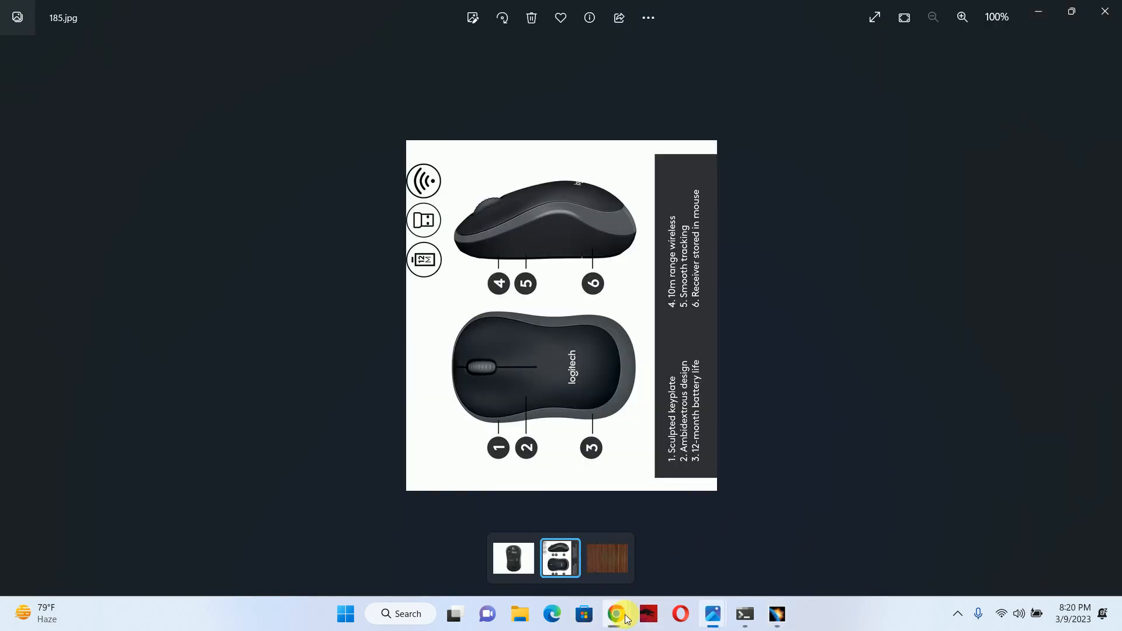
mouse_move(619, 617)
left_click(563, 513)
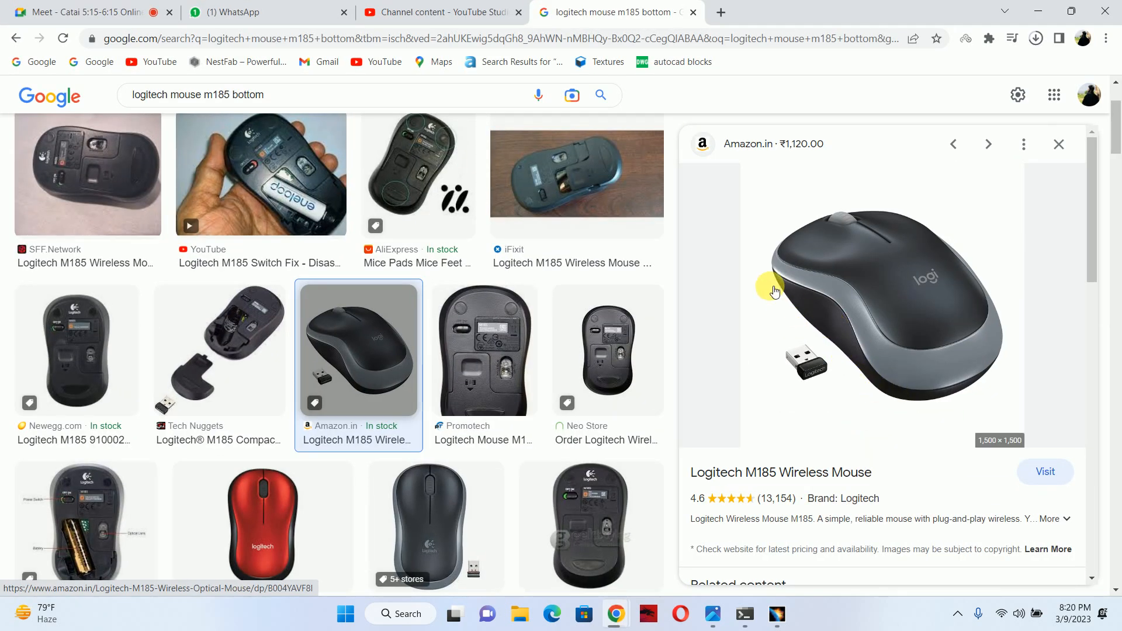
left_click(1038, 11)
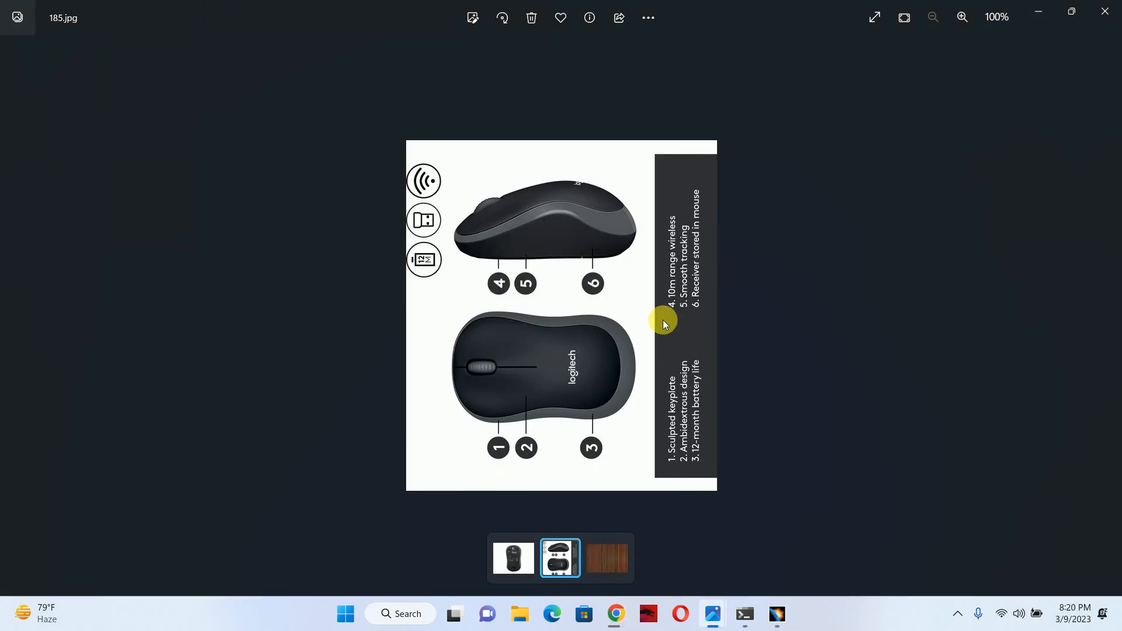
left_click(1043, 16)
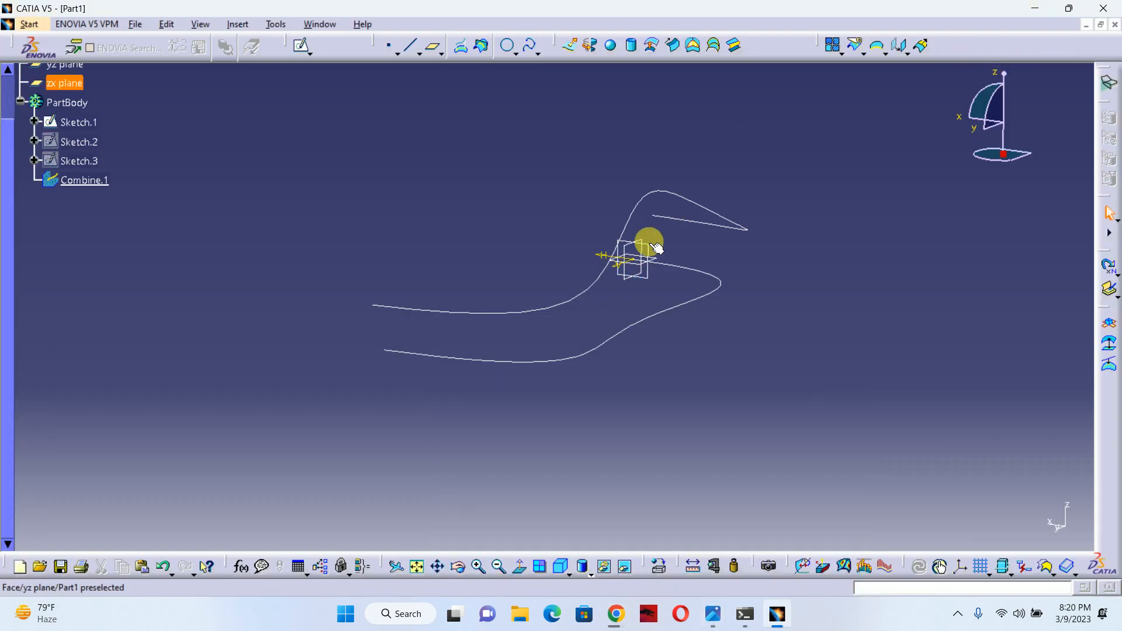
Sketch a two-point spline on the yz plane near the curves' open ends away from the origin, ending at about H 104, V 1.5 mm.
left_click(632, 289)
left_click(303, 47)
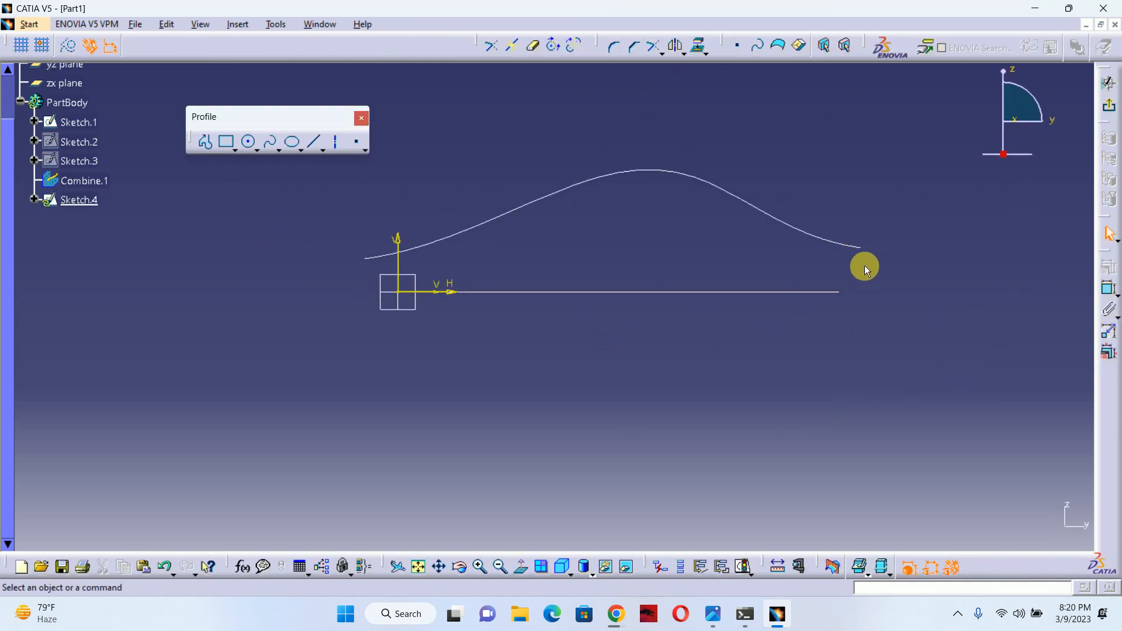
left_click(266, 144)
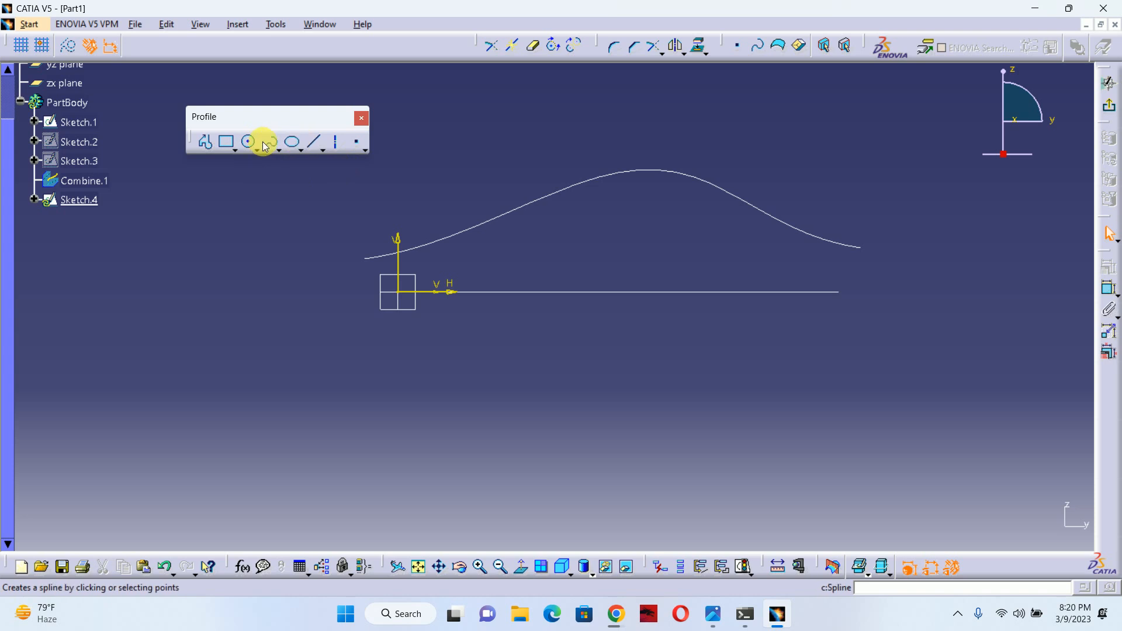
left_click(876, 254)
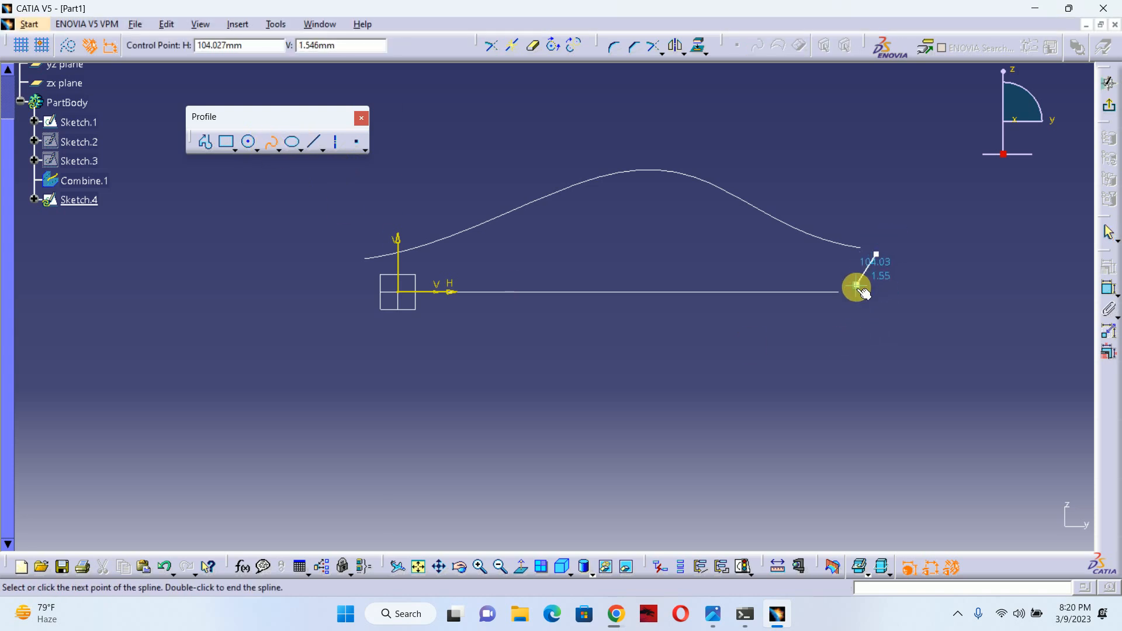
double_click(857, 285)
Make the spline's two endpoints coincident with the adjacent open ends of the upper and lower curves.
mouse_move(884, 253)
middle_mouse_down()
mouse_move(782, 321)
mouse_move(701, 325)
mouse_move(608, 308)
mouse_move(576, 373)
middle_mouse_up()
left_click(824, 303)
left_click(881, 303)
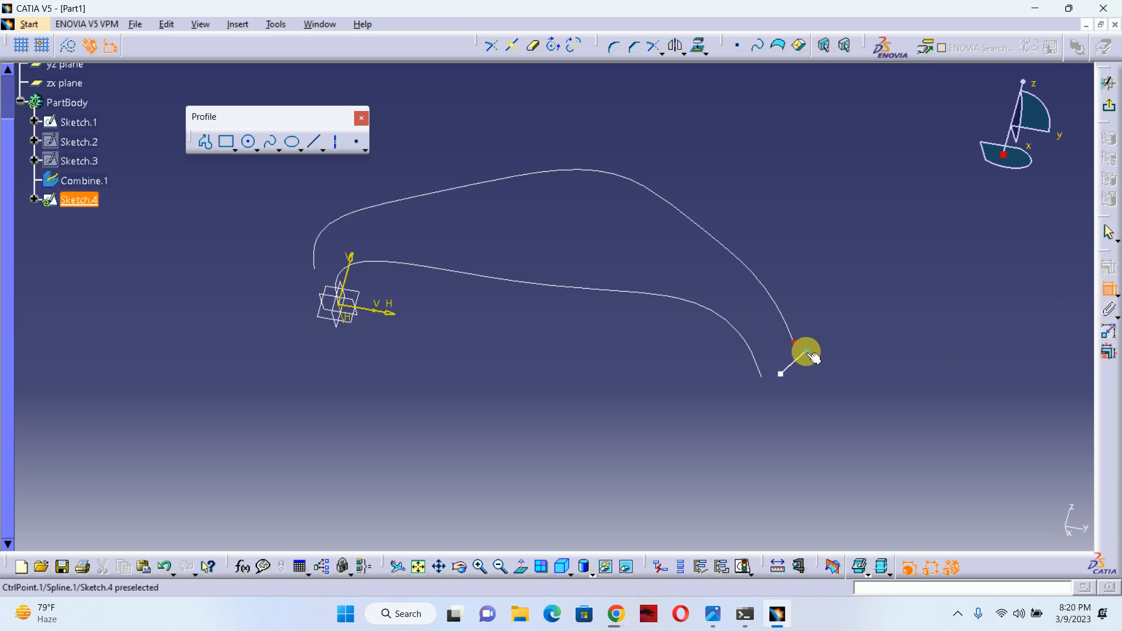
right_click(818, 335)
left_click(875, 433)
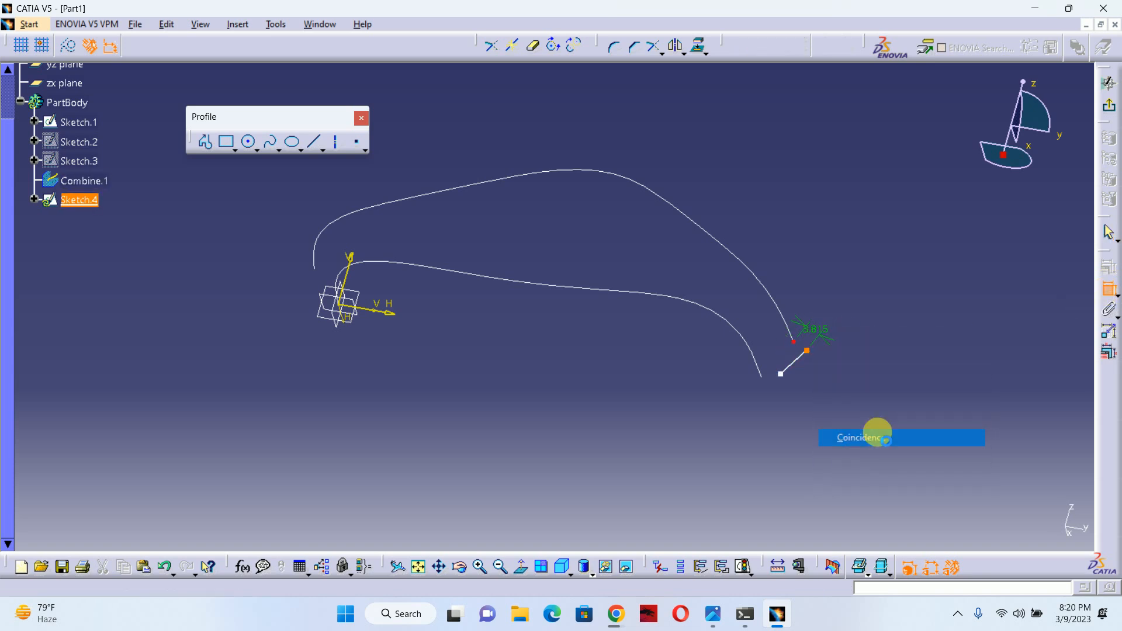
right_click(762, 402)
left_click(797, 509)
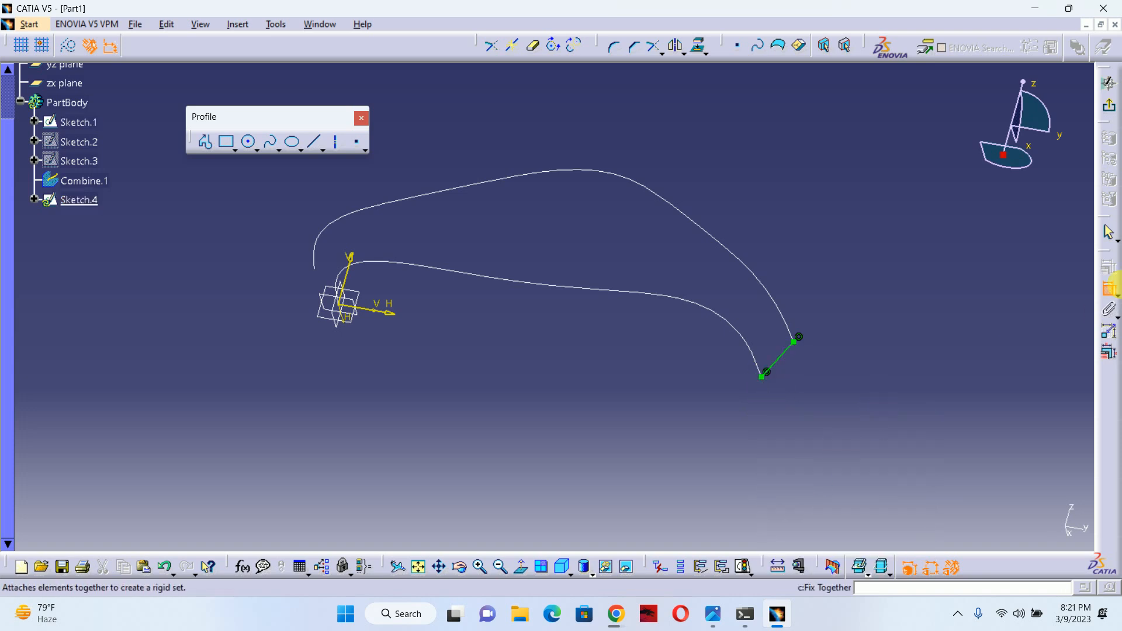
mouse_move(927, 307)
middle_mouse_down()
mouse_move(879, 296)
mouse_move(812, 241)
middle_mouse_up()
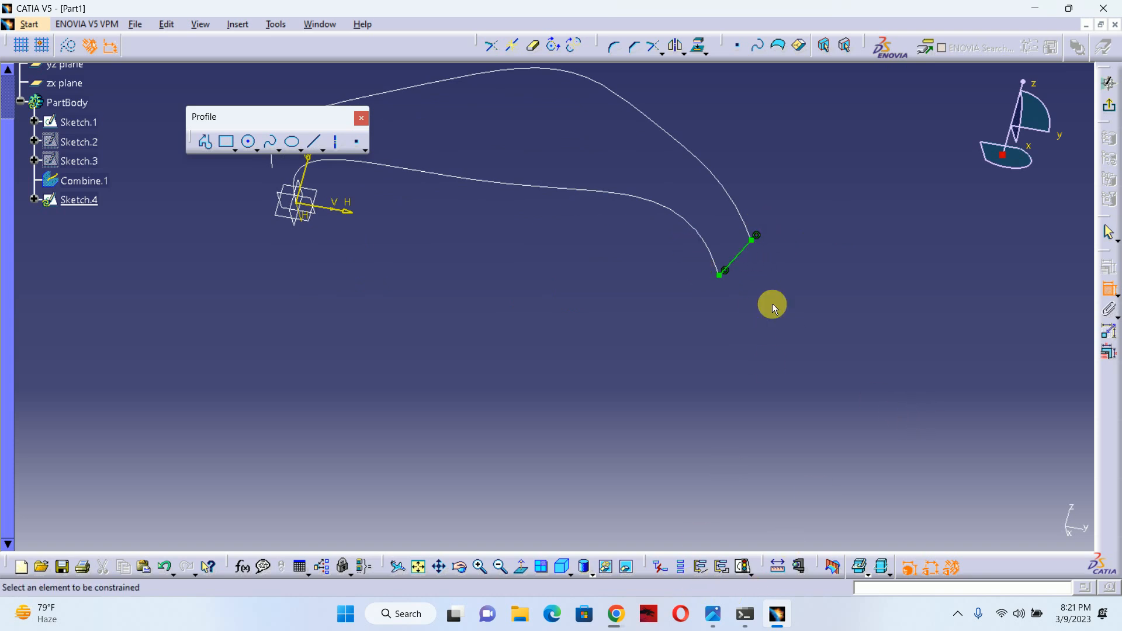
left_click(741, 259)
left_click(521, 566)
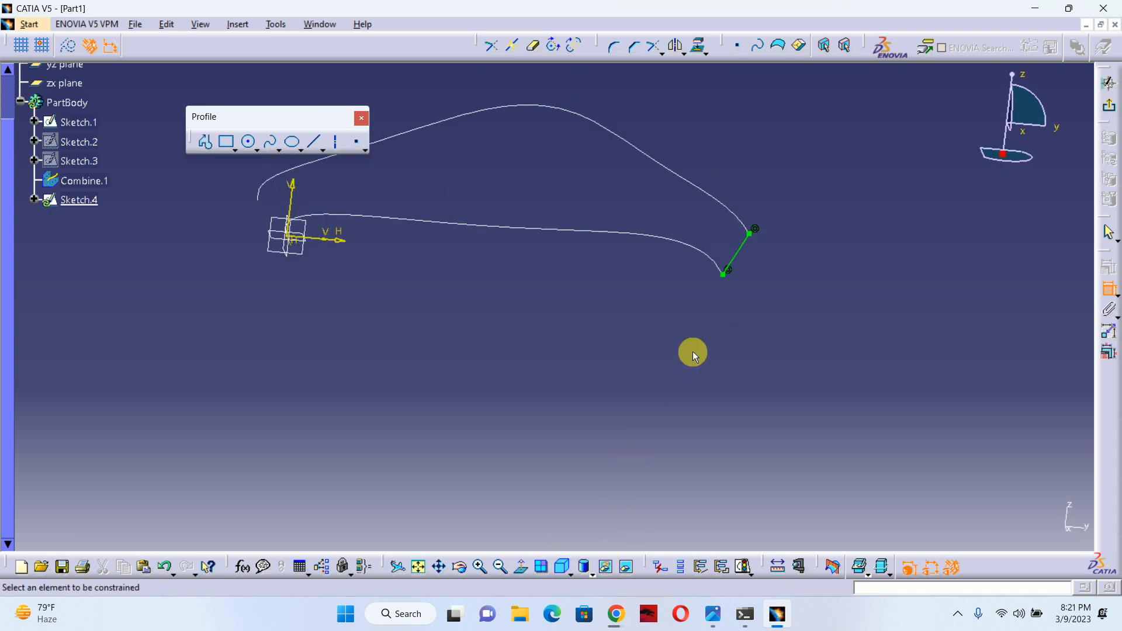
mouse_move(756, 323)
middle_mouse_down()
mouse_move(744, 323)
mouse_move(786, 237)
mouse_move(751, 345)
middle_mouse_up()
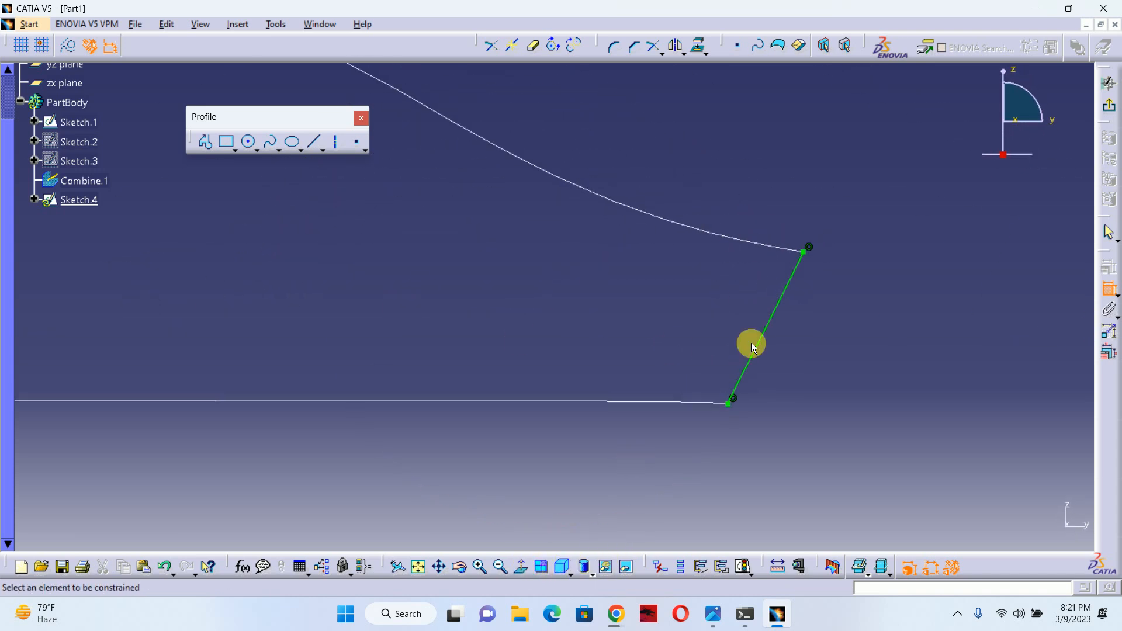
right_click(789, 279)
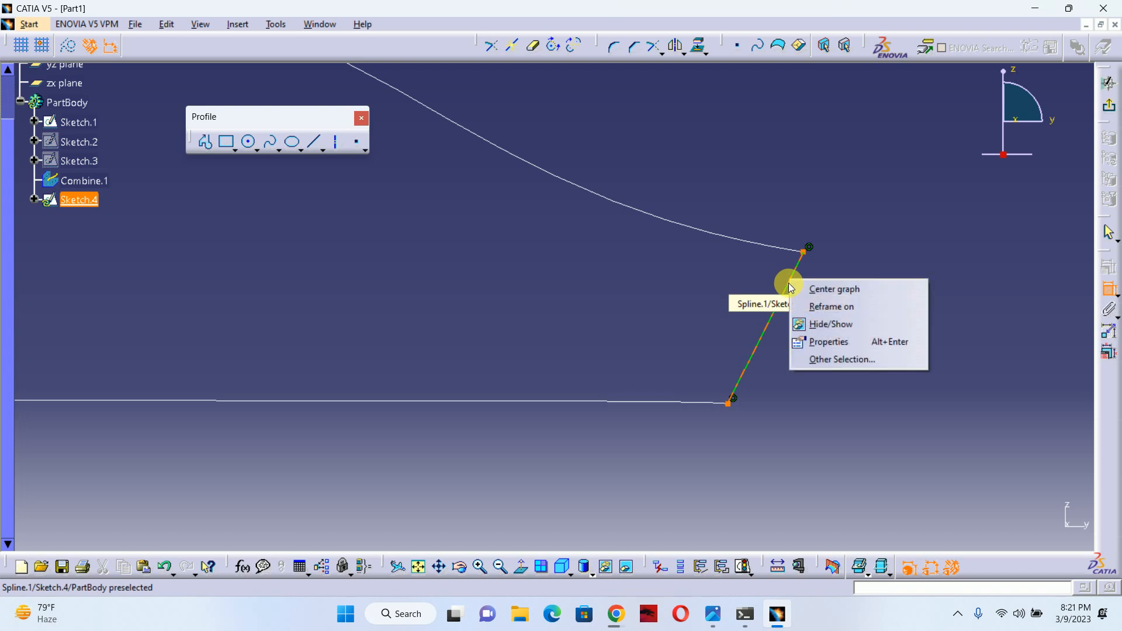
left_click(858, 379)
left_click(783, 325)
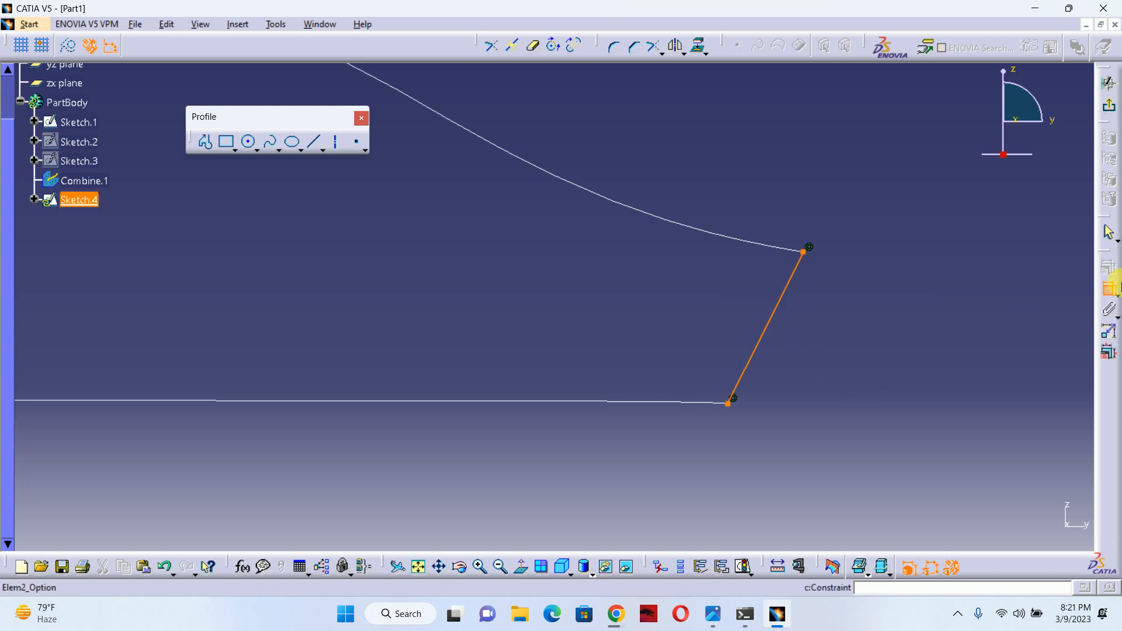
left_click(1106, 288)
Edit the spline's definition to add a control point after its first point, between the two endpoints.
right_click(794, 280)
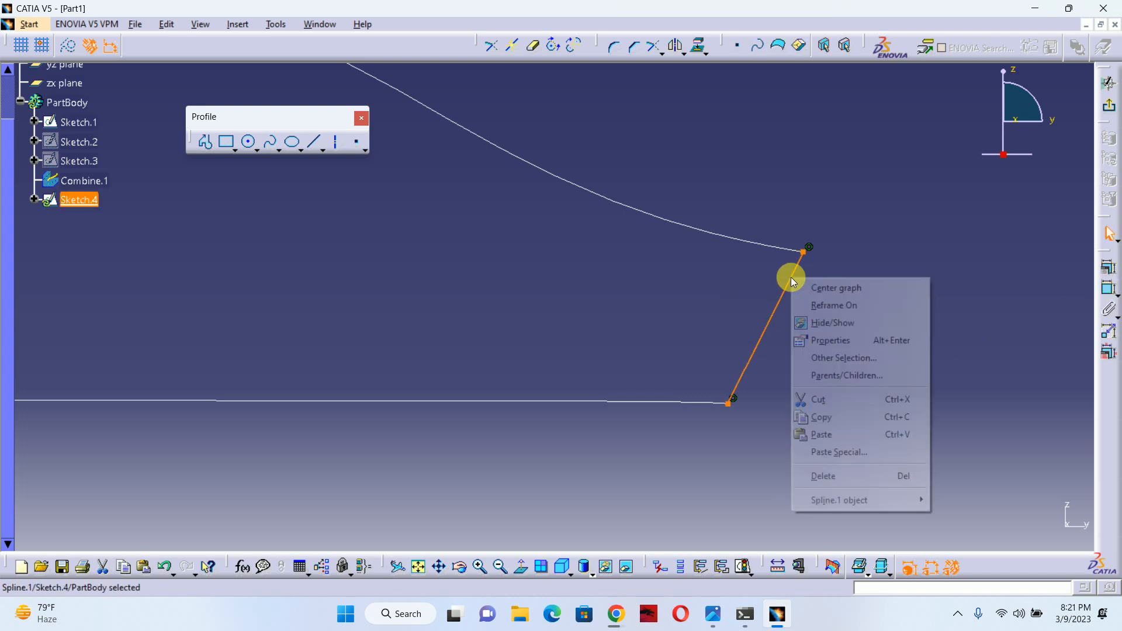
mouse_move(851, 501)
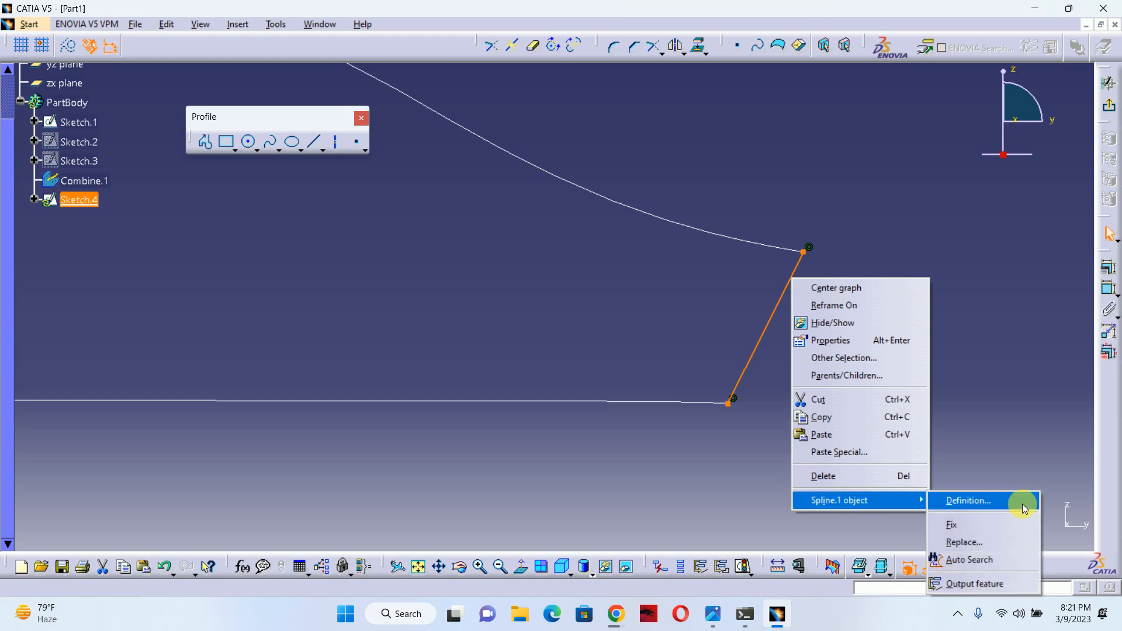
left_click(967, 503)
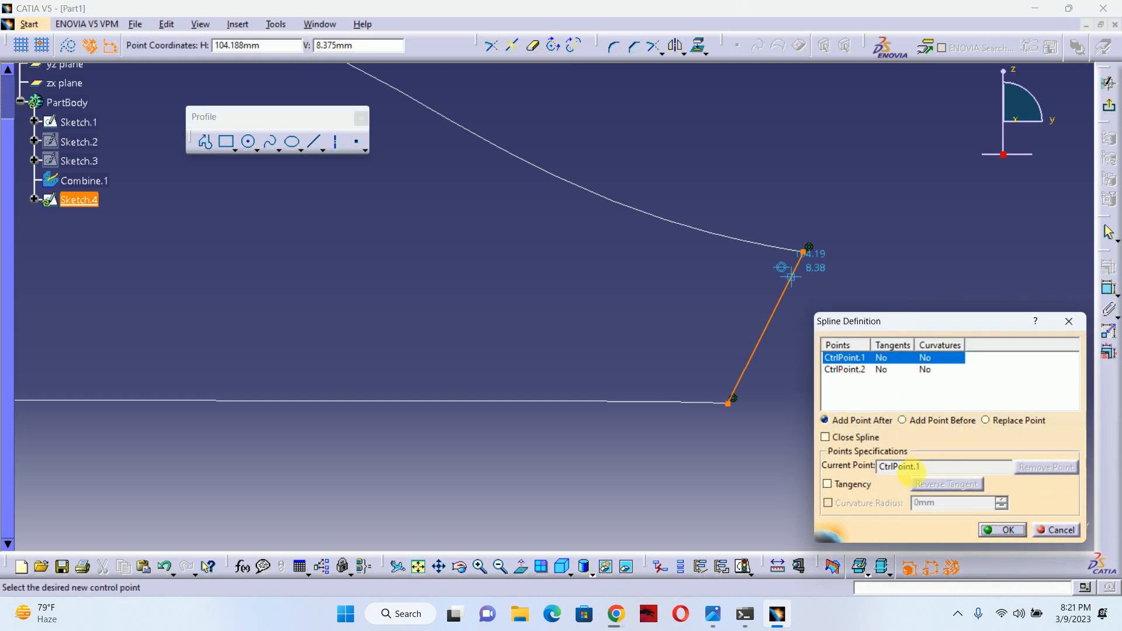
left_click(779, 301)
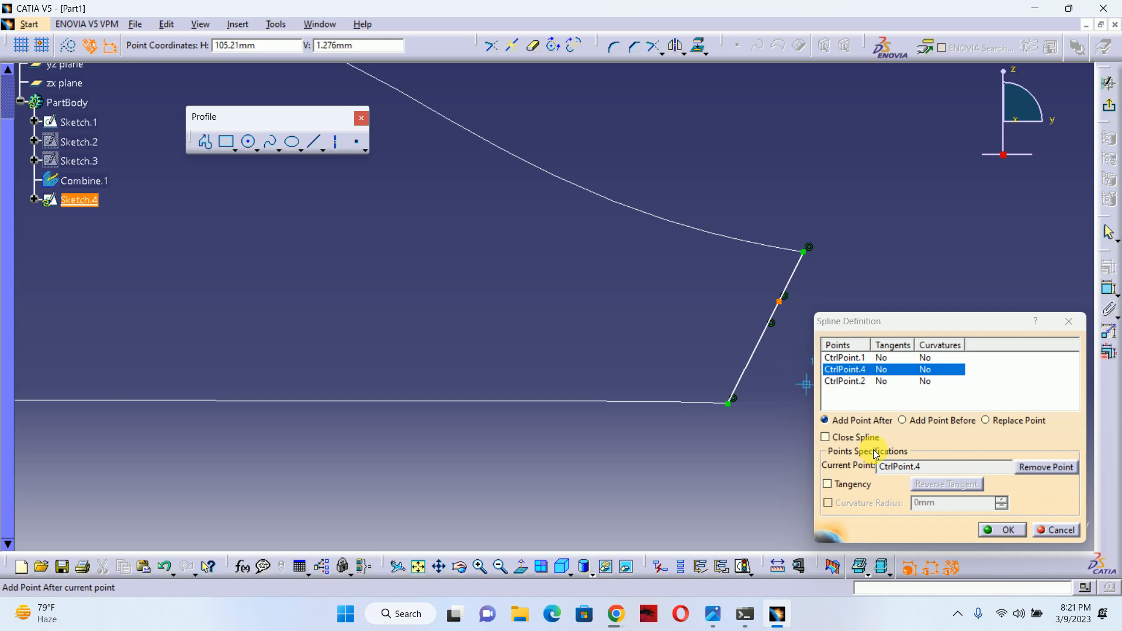
left_click(993, 528)
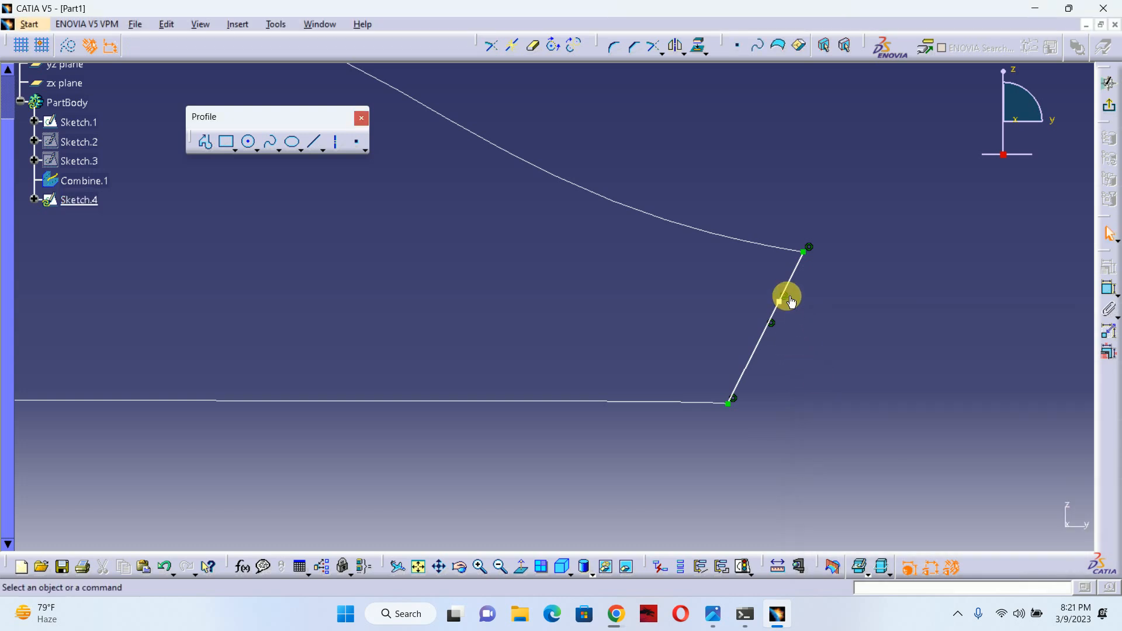
Move the spline's middle control point outward to bow the straight segment into a convex curve.
left_click(791, 303)
left_click(889, 354)
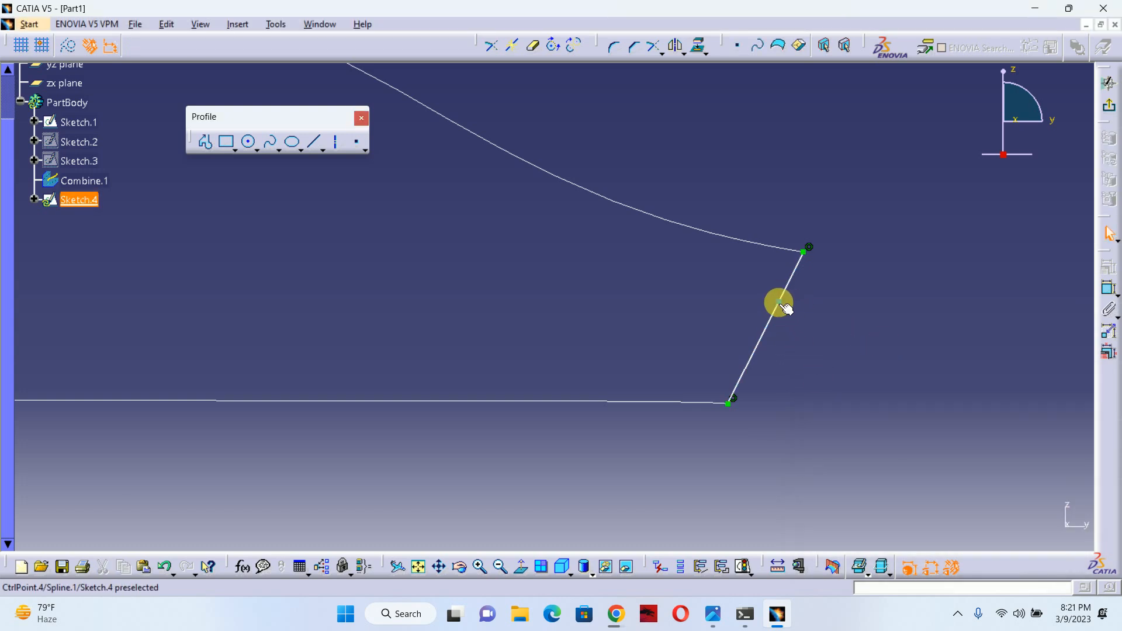
left_click_drag(780, 303, 798, 339)
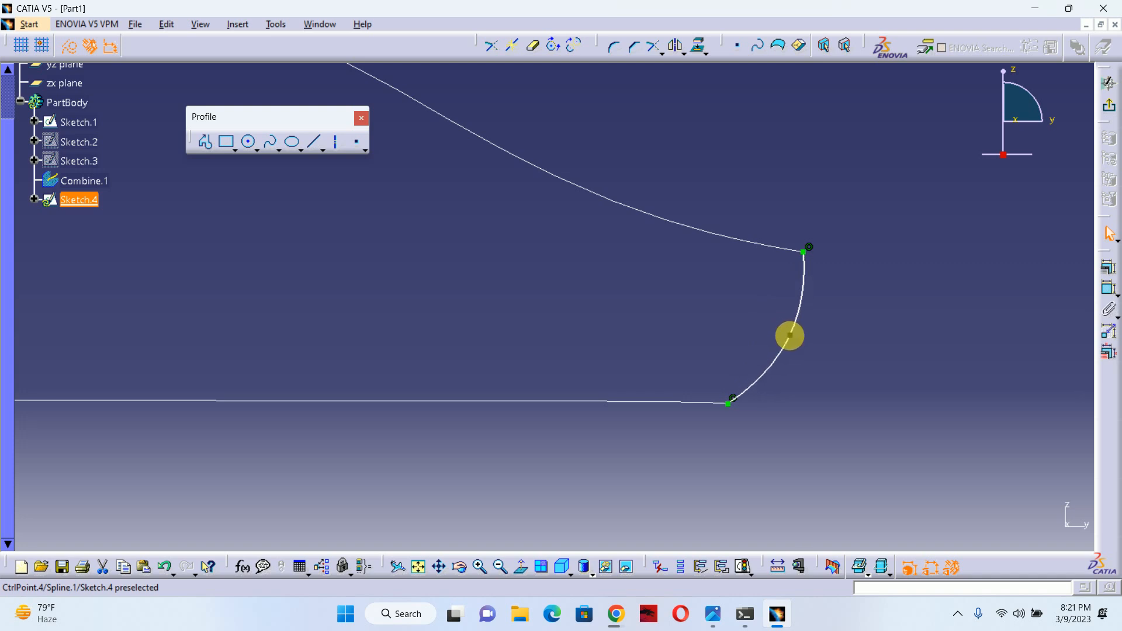
left_click(835, 365)
Draw a vertical axis upward from the upper endpoint of the bowed spline.
left_click(336, 141)
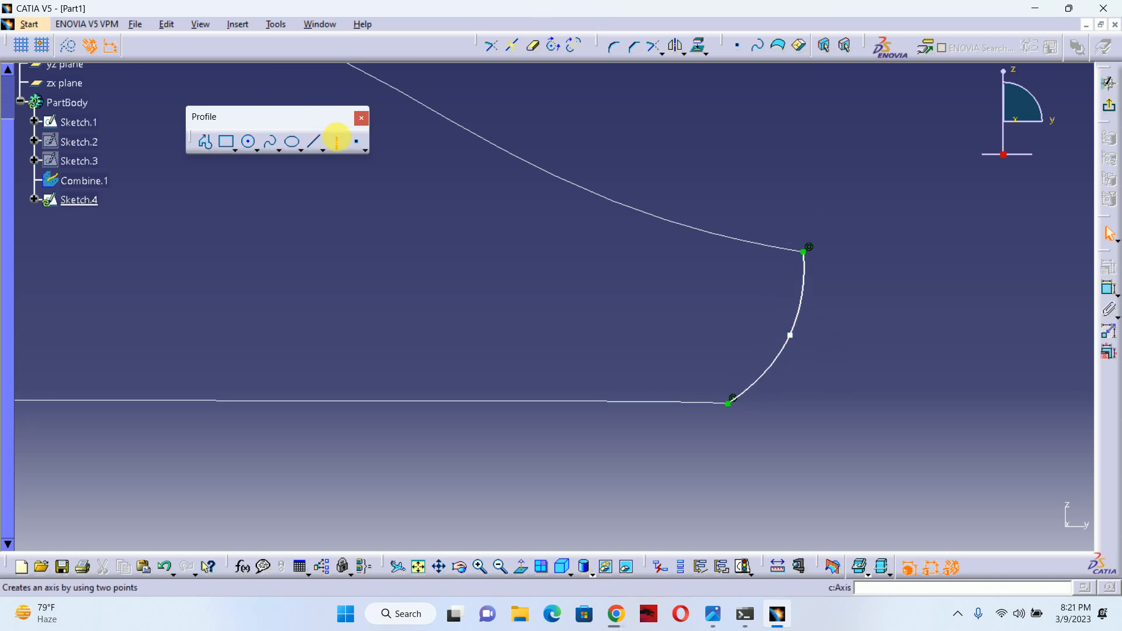
left_click(804, 251)
left_click(805, 171)
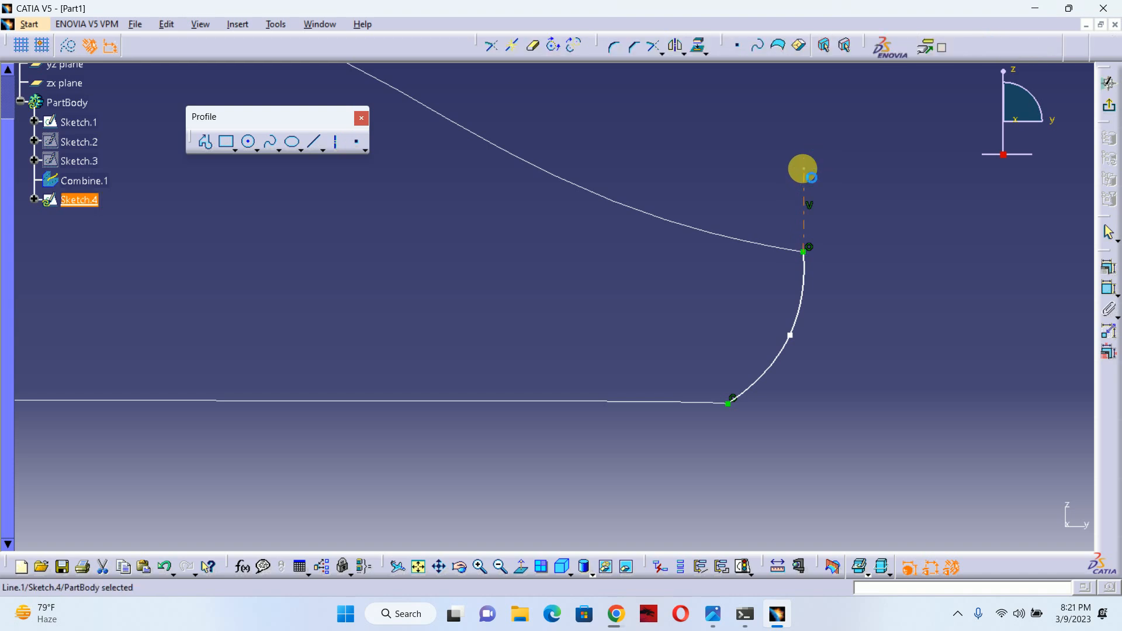
Constrain the spline tangent to the vertical axis and slightly adjust its middle control point.
left_click(810, 283)
left_click(1108, 288)
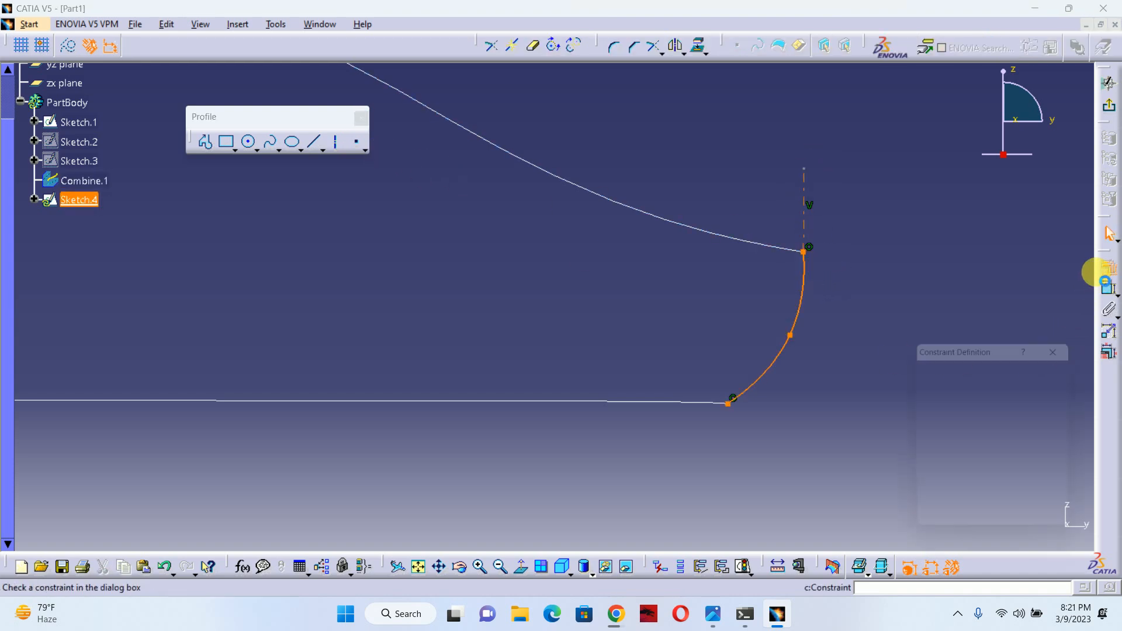
left_click(1026, 423)
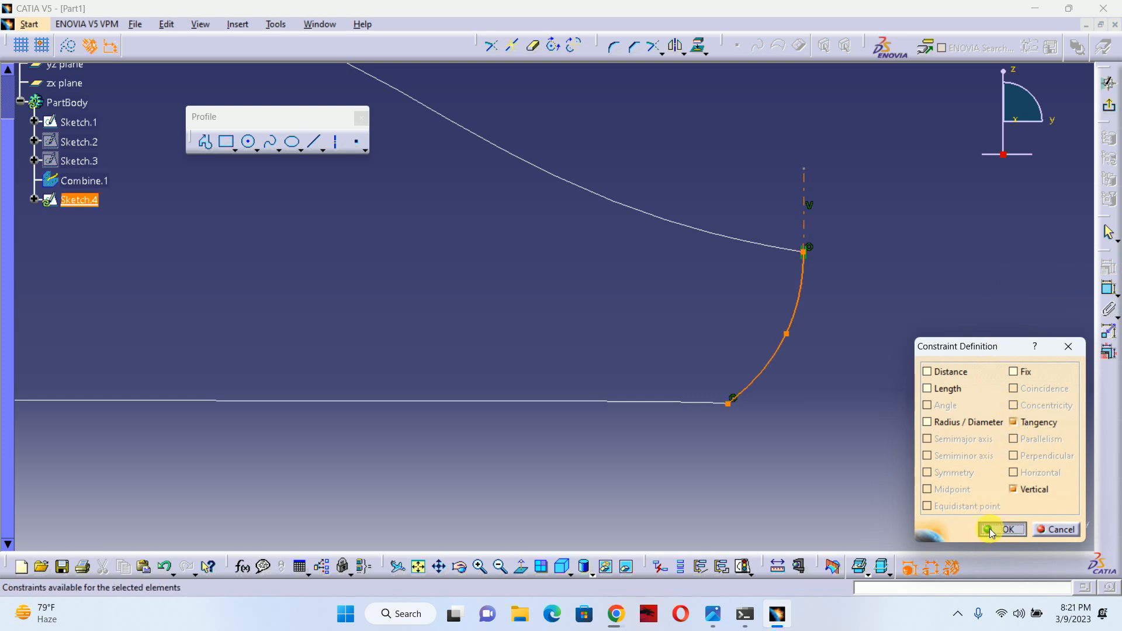
left_click(1000, 529)
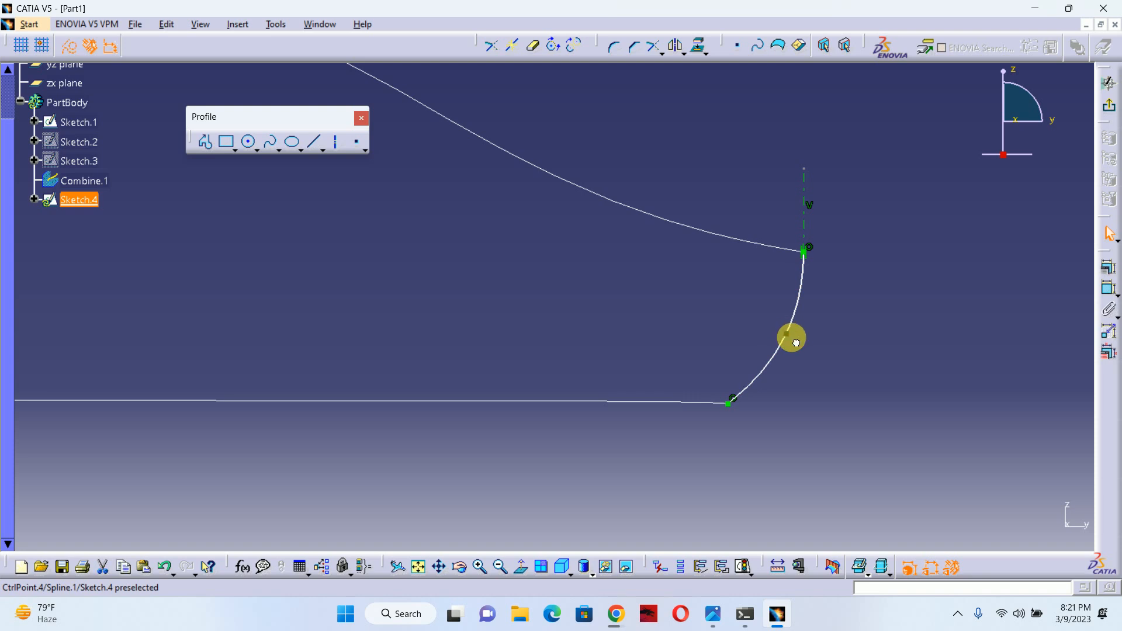
mouse_move(807, 353)
left_mouse_down()
mouse_move(804, 316)
mouse_move(799, 340)
left_mouse_up()
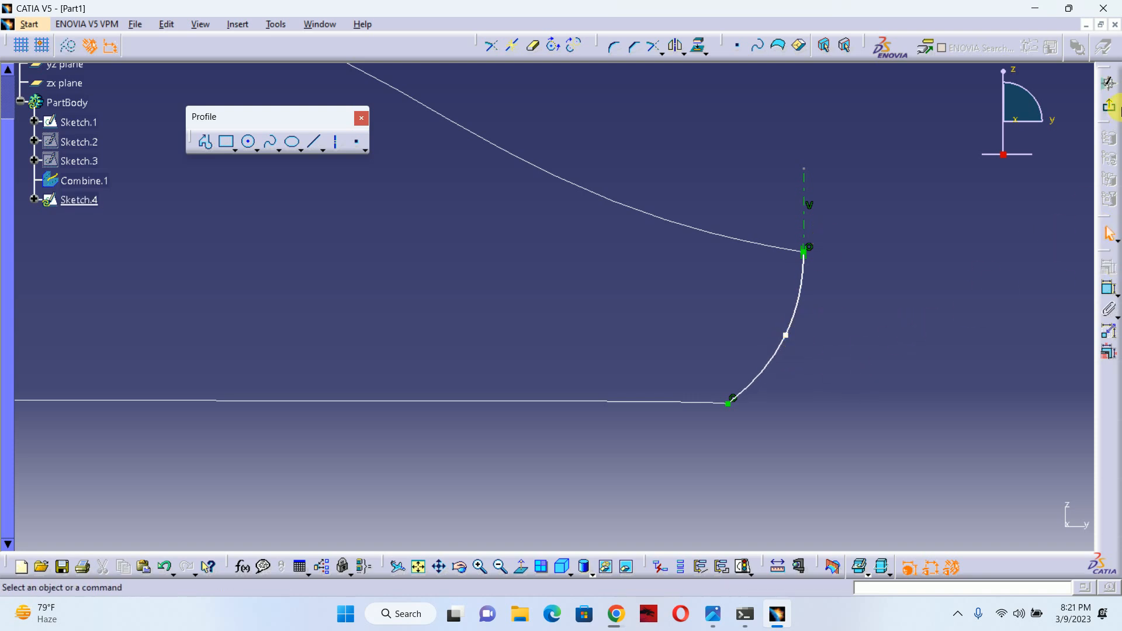
Exit the finished sketch and open a new sketch on the yz plane.
left_click(1110, 106)
mouse_move(806, 331)
middle_mouse_down()
mouse_move(738, 310)
mouse_move(713, 464)
mouse_move(690, 396)
mouse_move(676, 394)
mouse_move(691, 328)
middle_mouse_up()
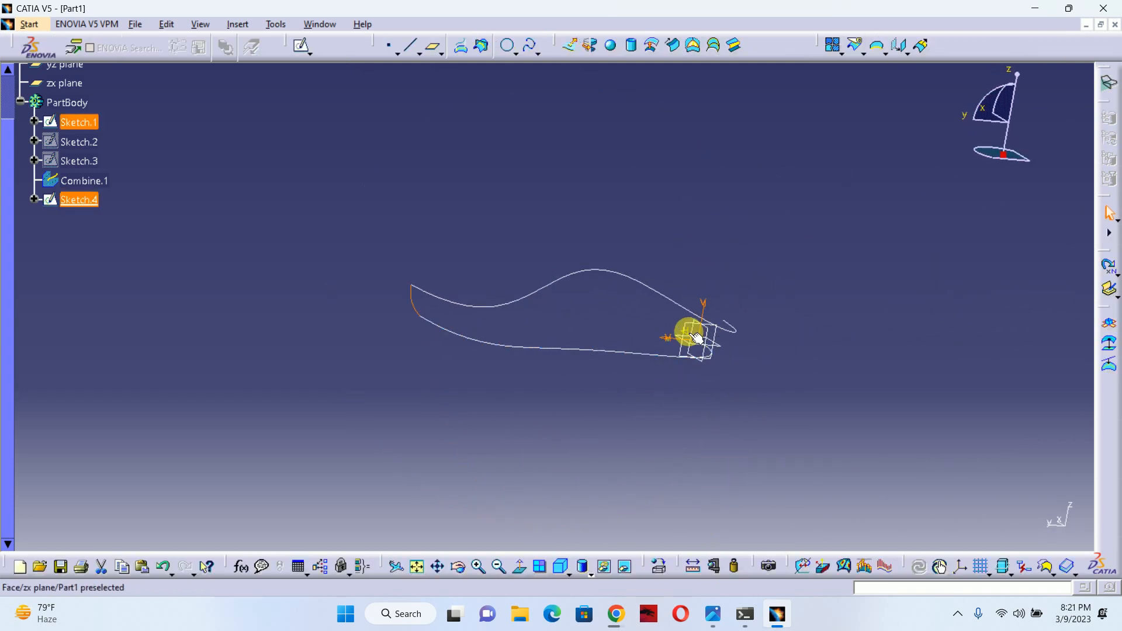
left_click(692, 330)
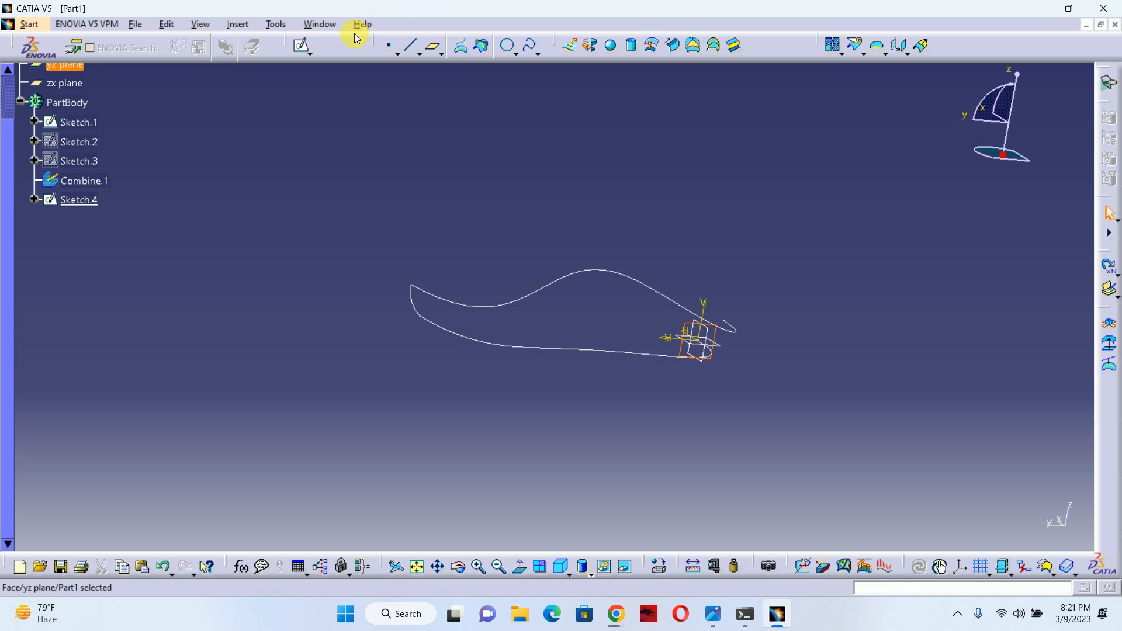
left_click(302, 44)
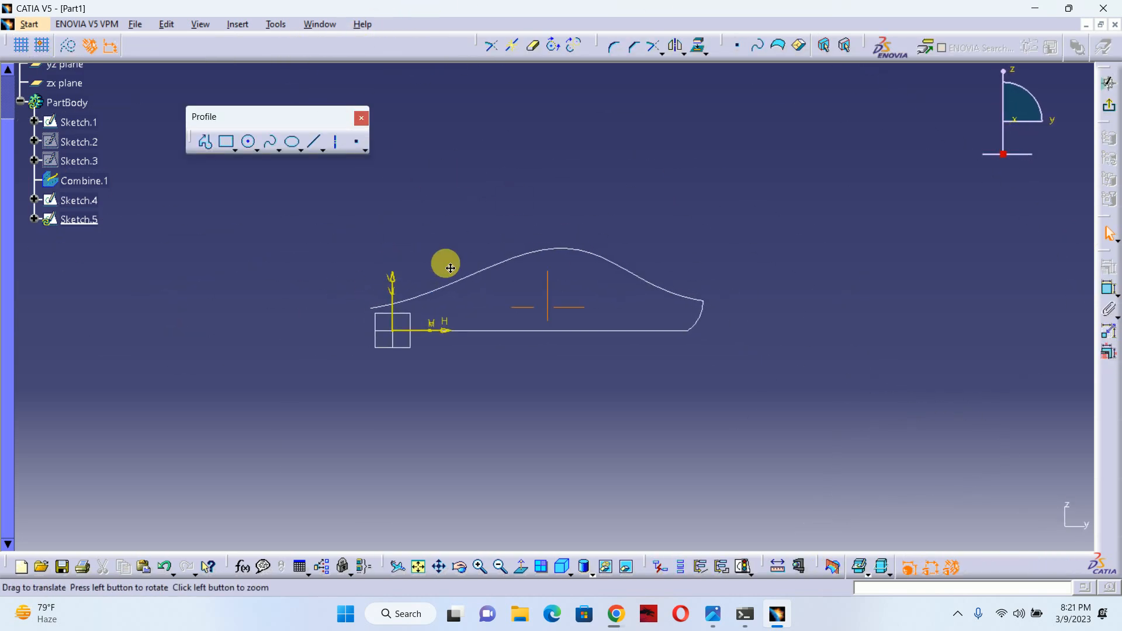
Draw a three-point spline from near the upper curve's open end down to the sketch origin.
middle_click_drag(450, 268, 551, 244)
mouse_move(542, 326)
middle_mouse_down()
mouse_move(501, 193)
mouse_move(503, 298)
mouse_move(577, 320)
mouse_move(551, 251)
middle_mouse_up()
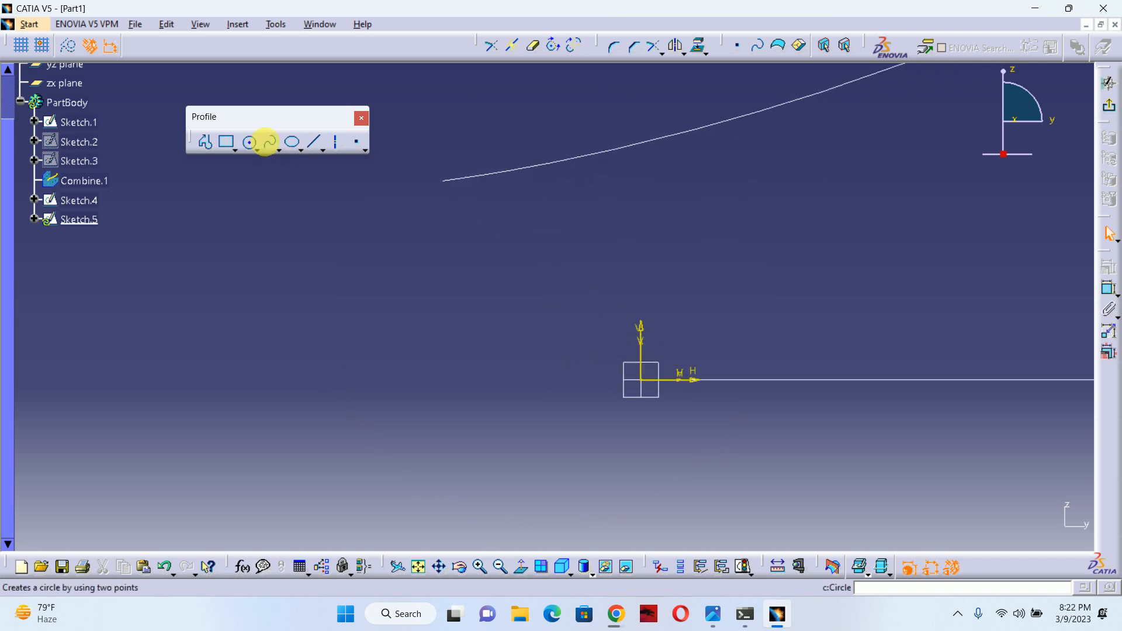
left_click(269, 142)
left_click(428, 194)
left_click(506, 304)
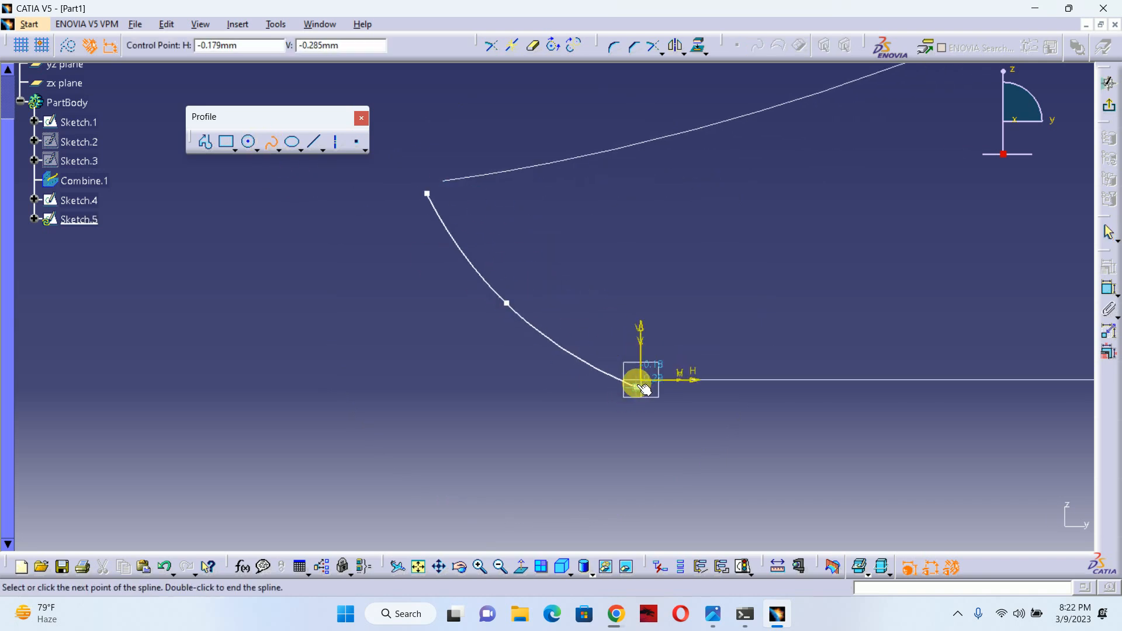
left_click(642, 381)
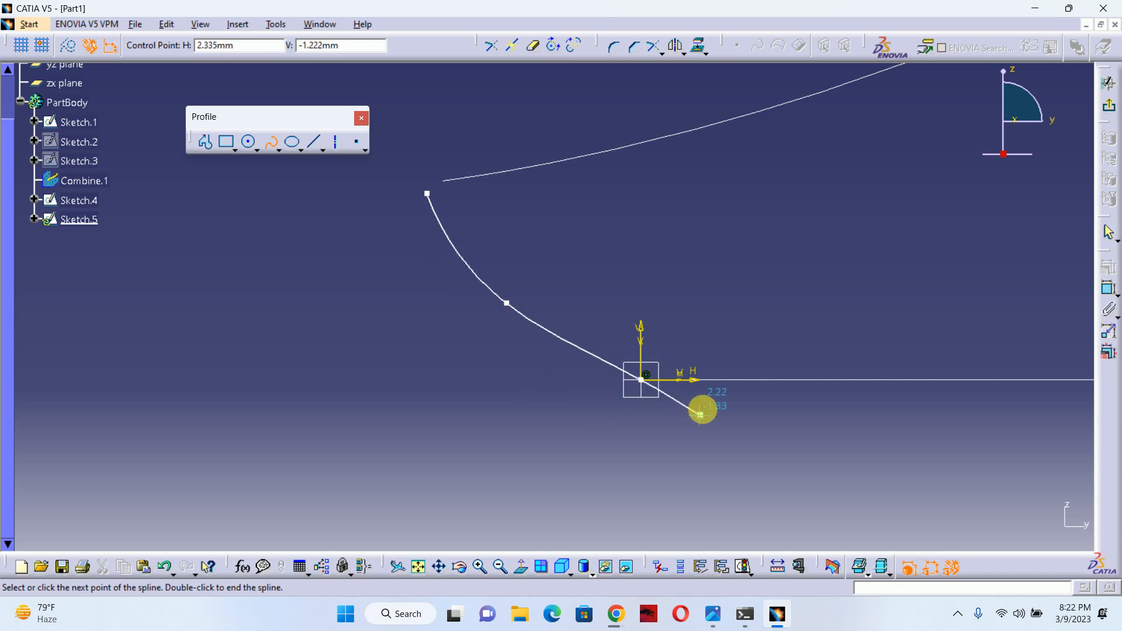
double_click(642, 381)
Make the new spline's upper endpoint coincident with the open end of the upper curve.
middle_click_drag(581, 391, 544, 402)
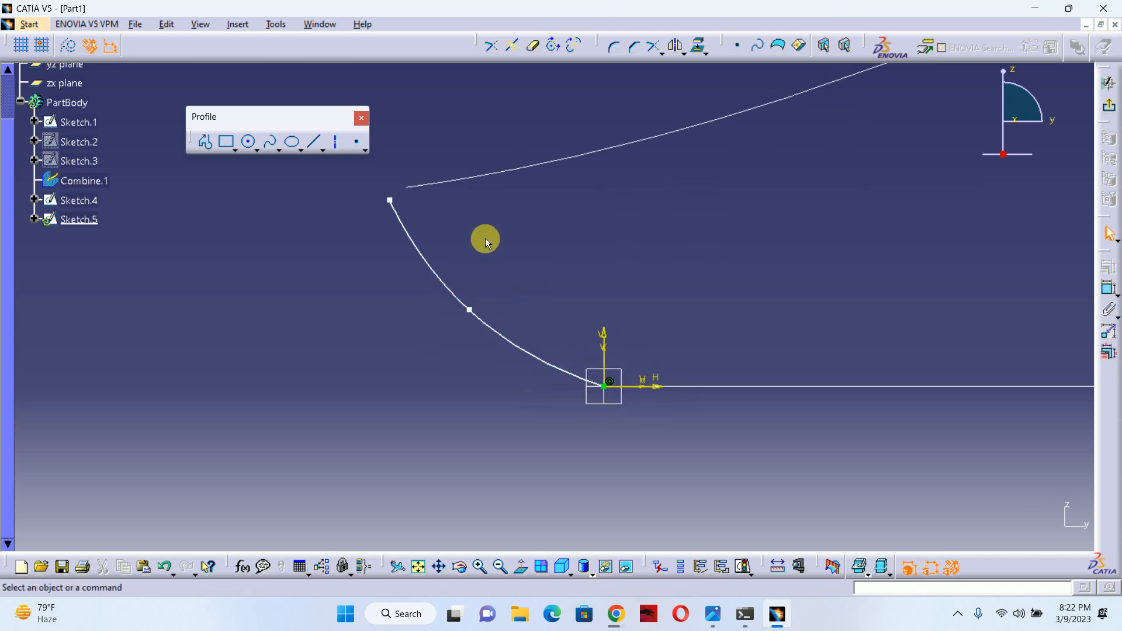
left_click(1109, 289)
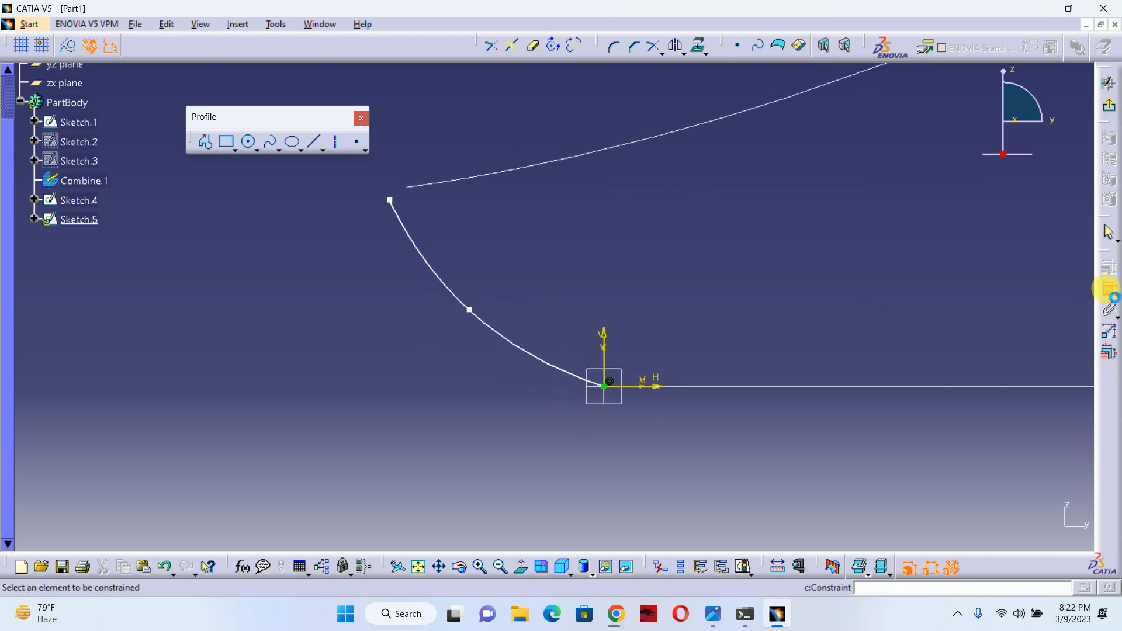
left_click(403, 185)
right_click(398, 149)
left_click(452, 257)
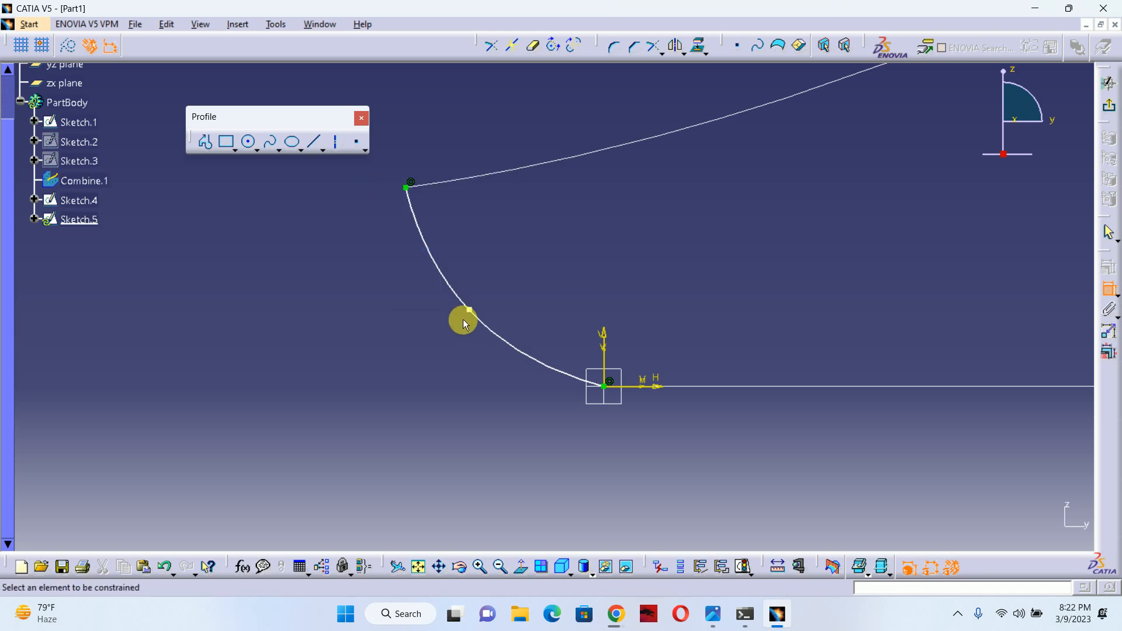
Draw a vertical axis upward from the new spline's constrained upper endpoint.
left_click(336, 141)
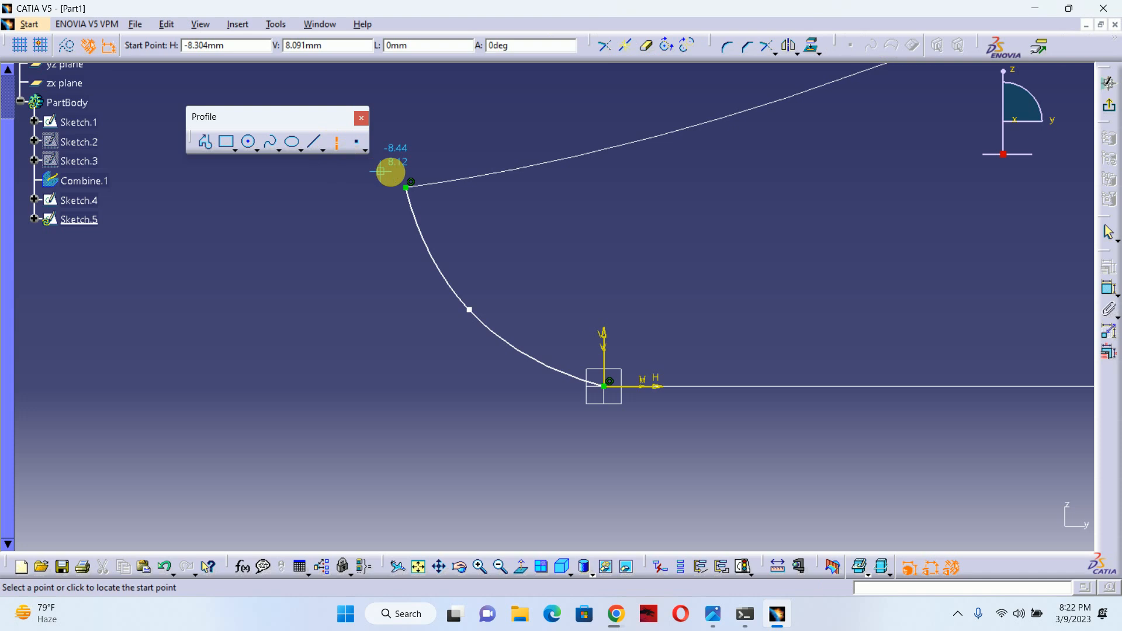
left_click(407, 187)
left_click(407, 130)
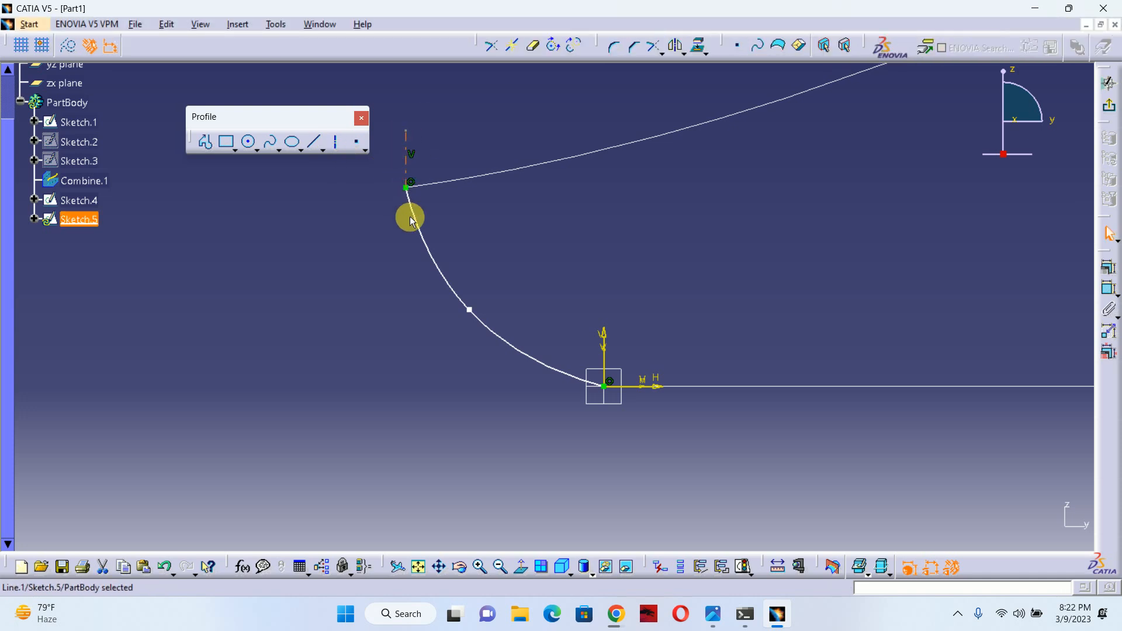
Constrain the end spline tangent to the vertical axis at its upper endpoint.
left_click(1107, 287)
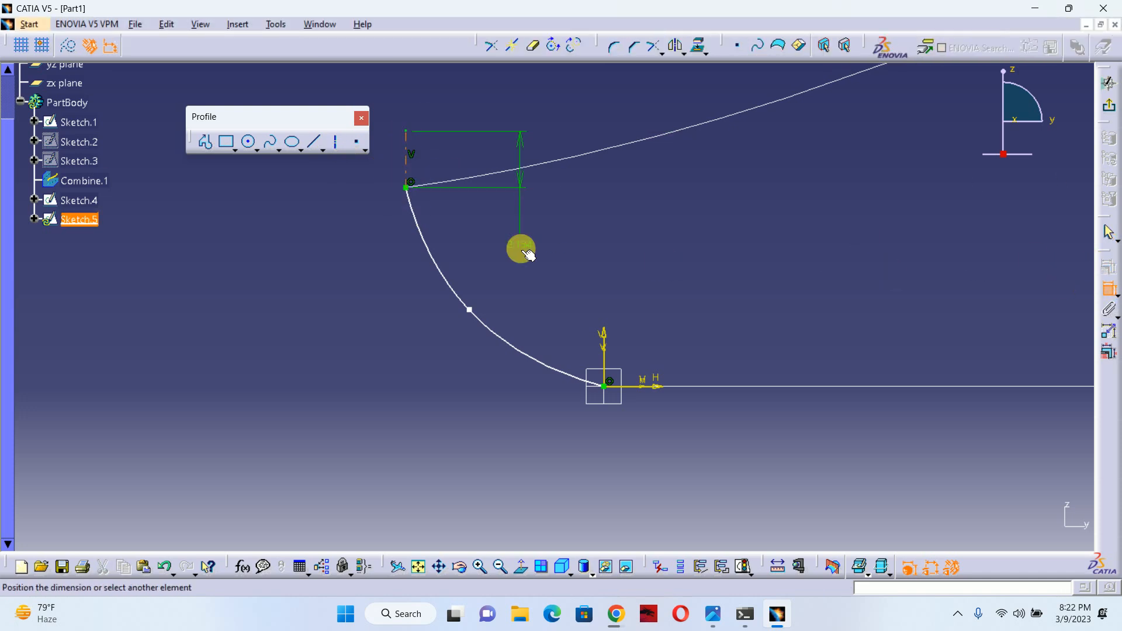
left_click(442, 266)
right_click(335, 206)
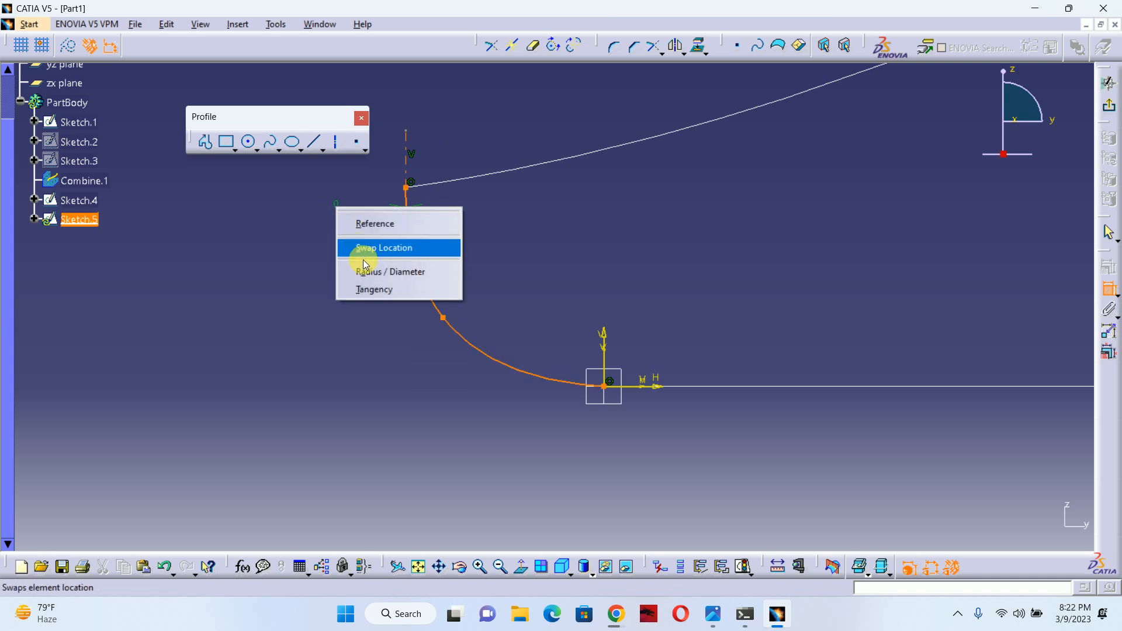
left_click(348, 290)
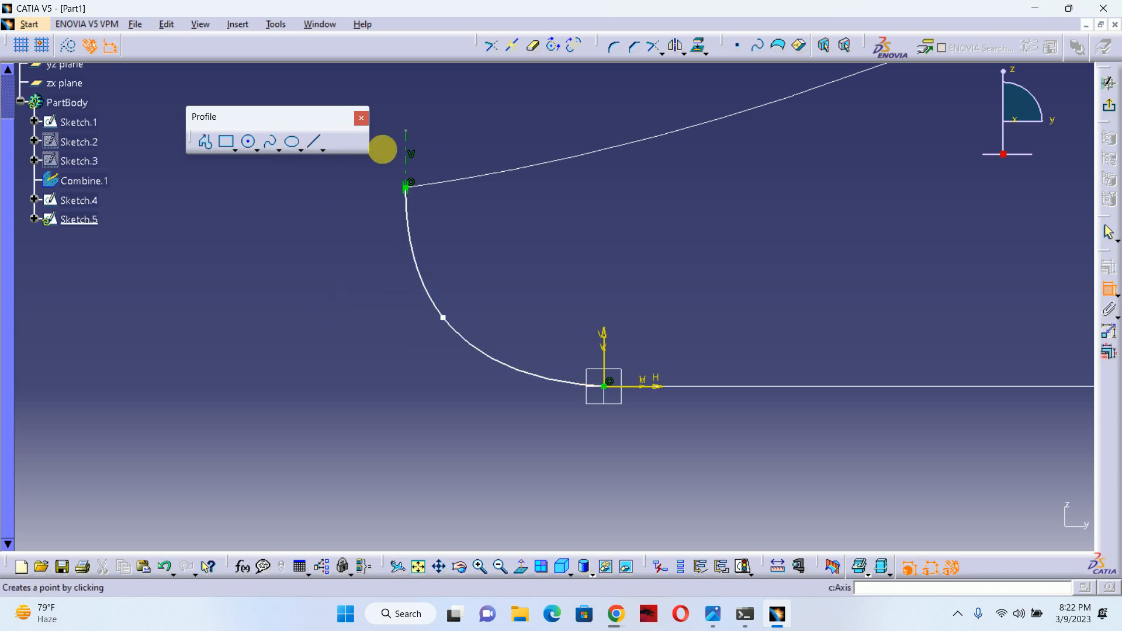
Reshape the end spline by moving its middle control point slightly upward, and exit the sketch.
left_click(1116, 295)
left_click(1087, 308)
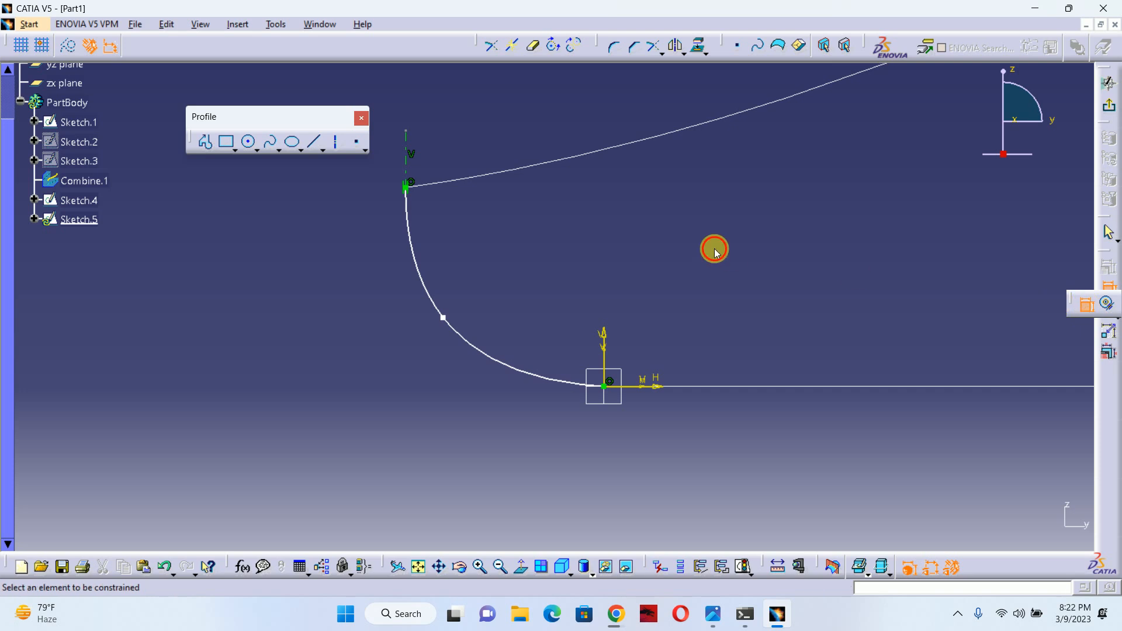
left_click_drag(442, 313, 451, 287)
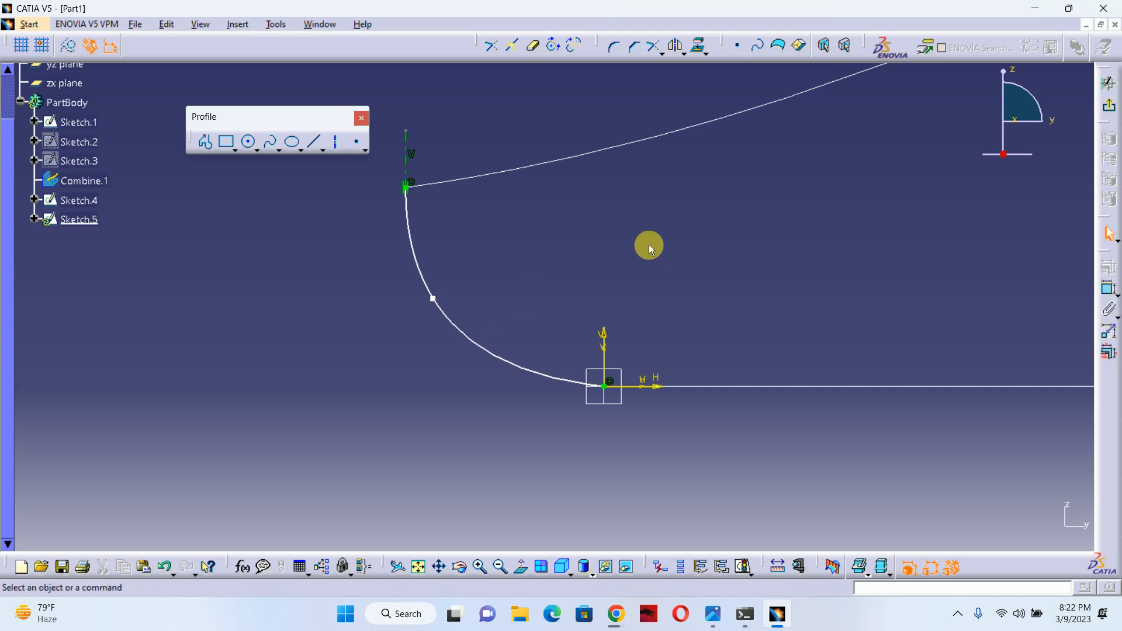
mouse_move(551, 308)
middle_mouse_down()
mouse_move(551, 263)
mouse_move(521, 318)
mouse_move(752, 357)
mouse_move(410, 343)
middle_mouse_up()
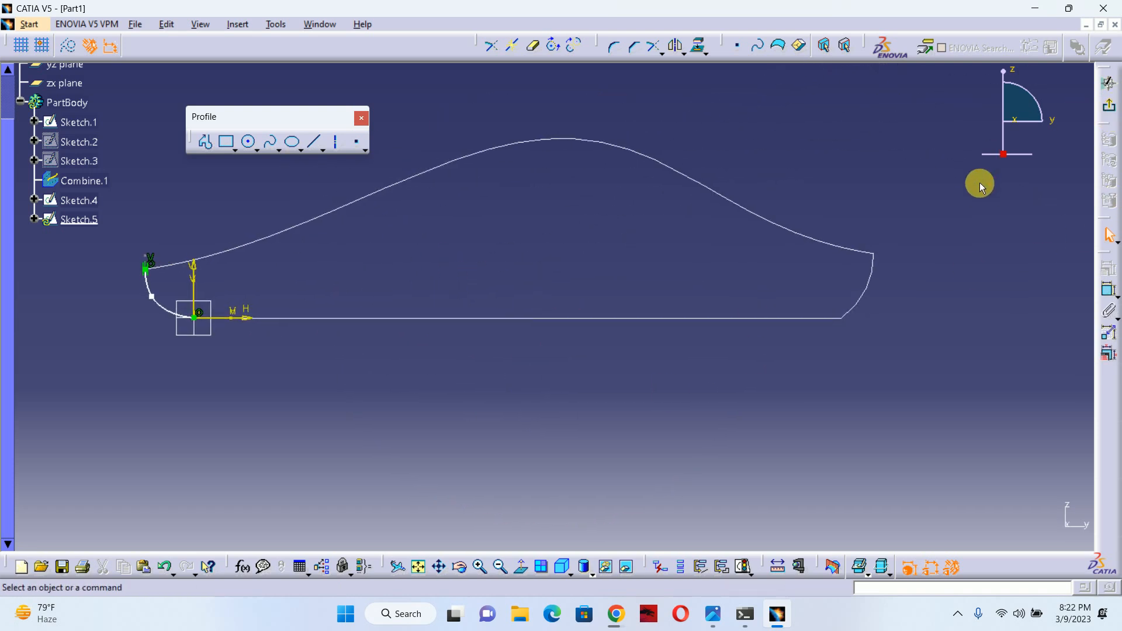
left_click(1108, 105)
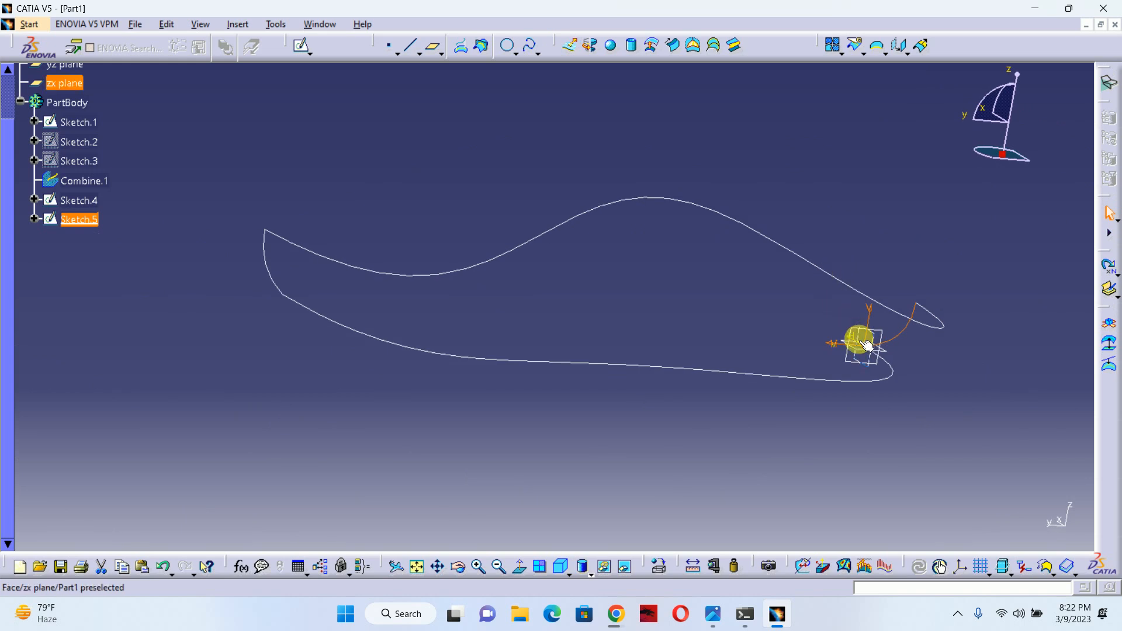
Review the opposite end spline's sketch without editing it, and examine how the end splines join the upper and base curves in 3D.
double_click(268, 273)
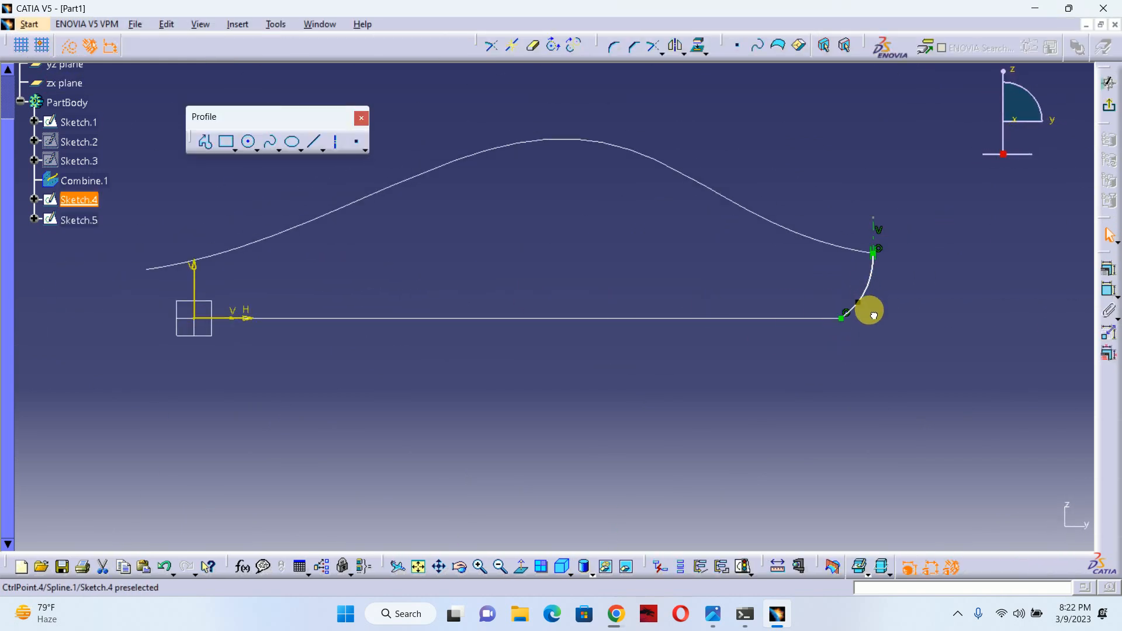
left_click(1108, 105)
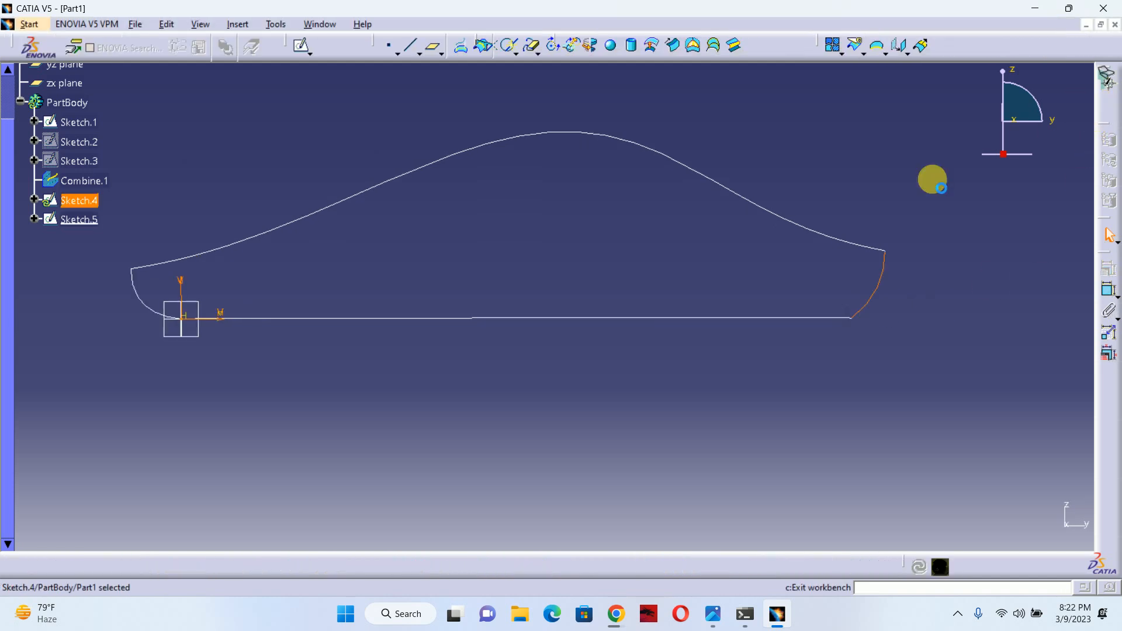
mouse_move(804, 218)
middle_mouse_down()
mouse_move(638, 196)
mouse_move(558, 281)
mouse_move(608, 276)
mouse_move(626, 363)
mouse_move(559, 376)
mouse_move(668, 318)
middle_mouse_up()
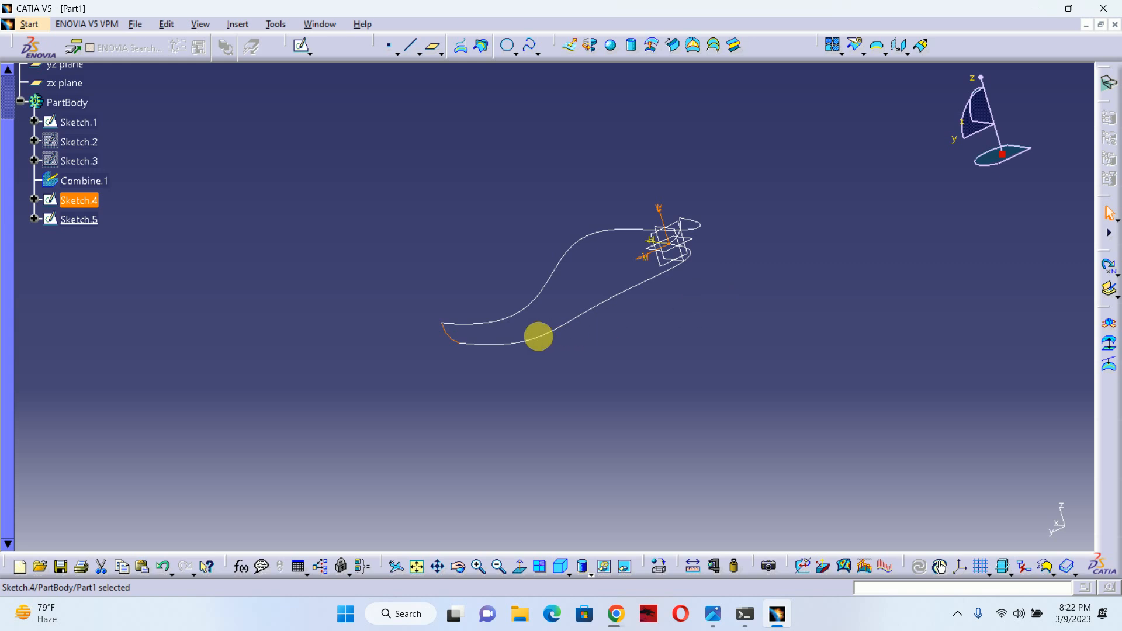
middle_click_drag(536, 333, 580, 328)
left_click(587, 336, "ctrl")
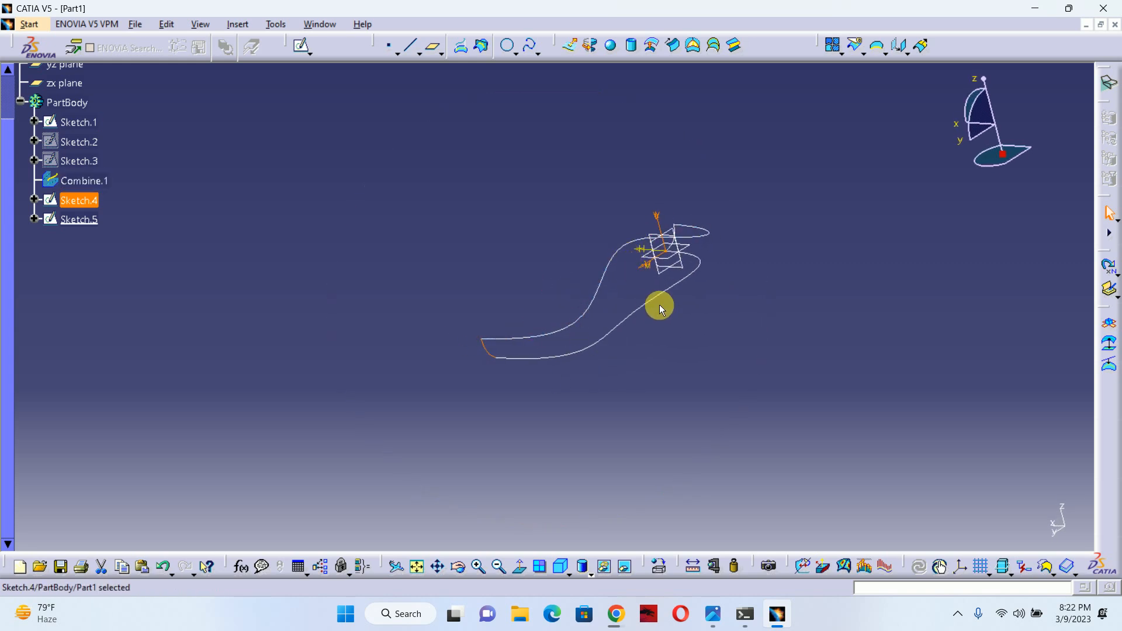
middle_click_drag(660, 308, 676, 253)
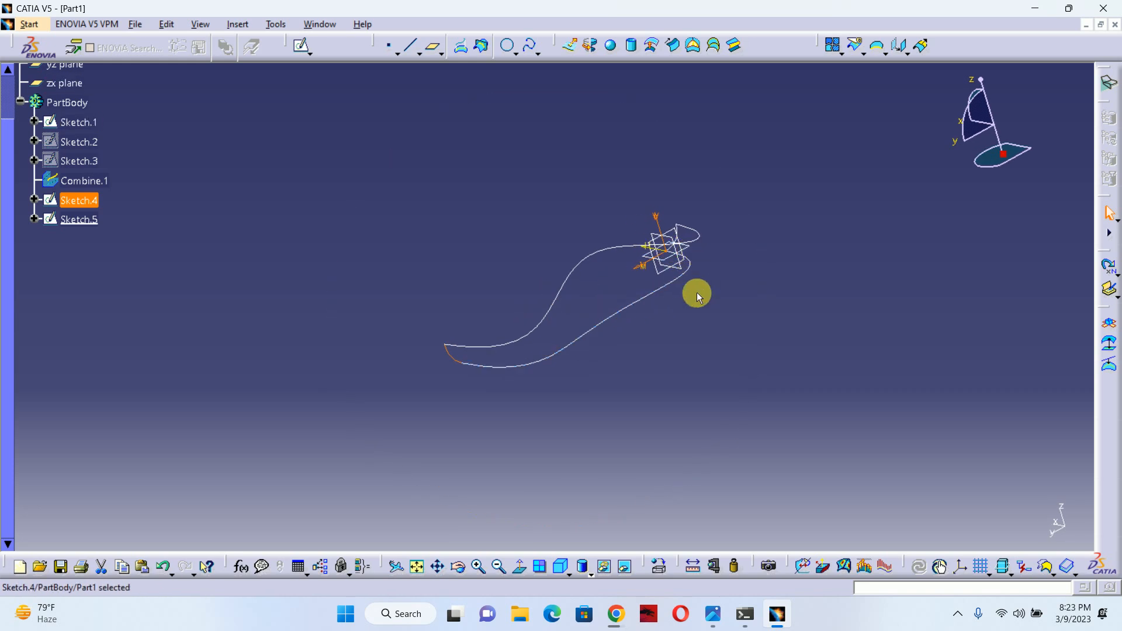
mouse_move(586, 338)
middle_mouse_down()
mouse_move(576, 345)
mouse_move(649, 304)
middle_mouse_up()
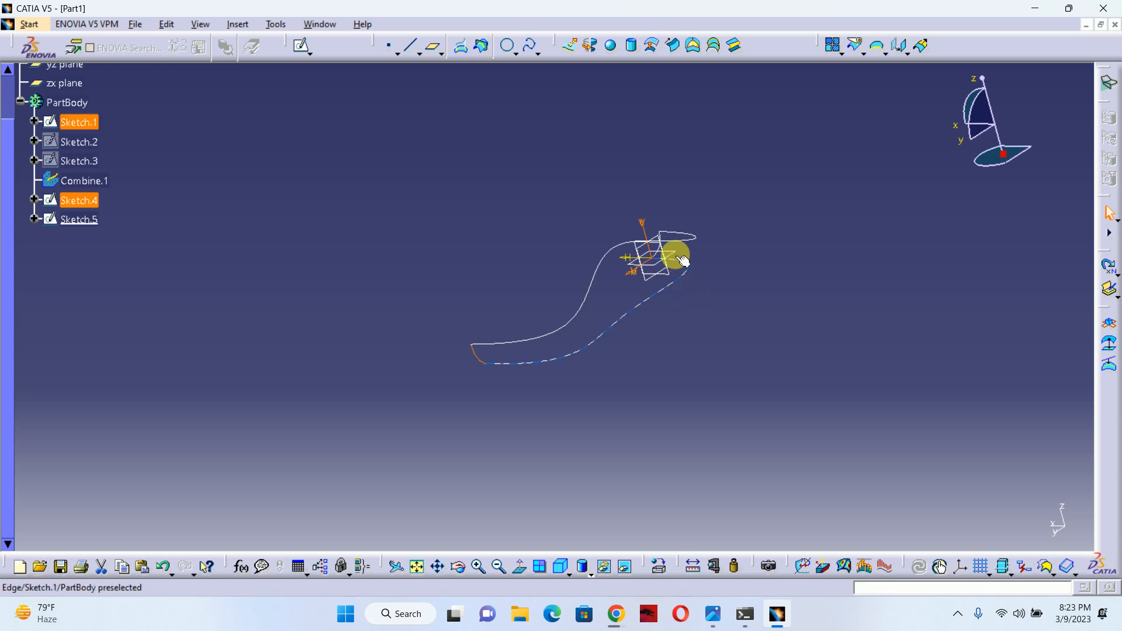
Open a new sketch on the xy plane.
left_click(681, 258)
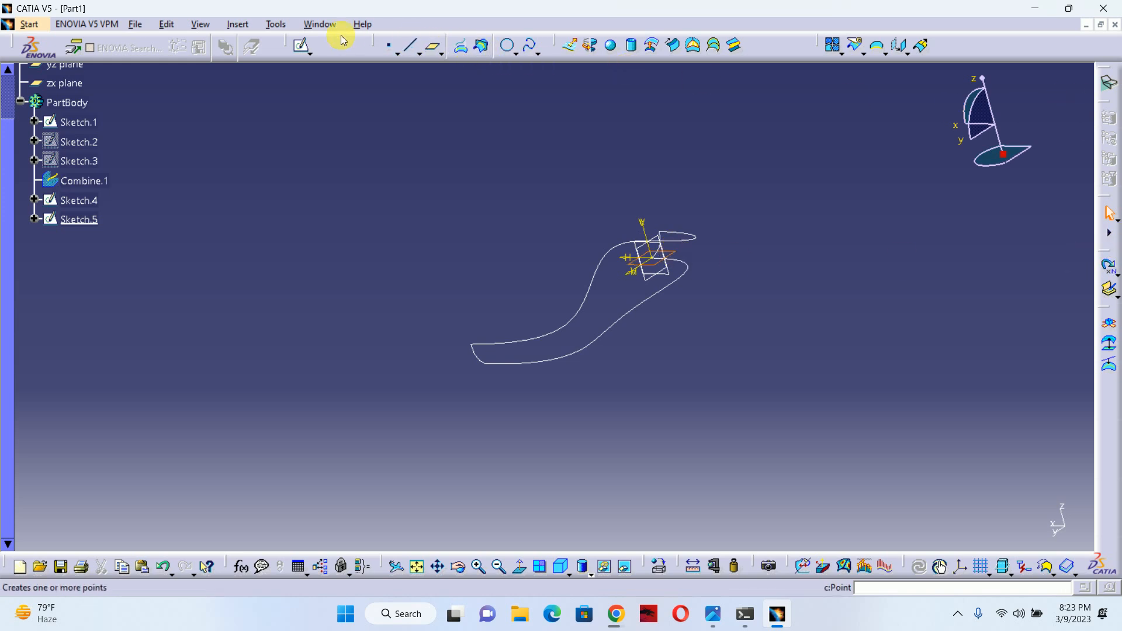
left_click(301, 46)
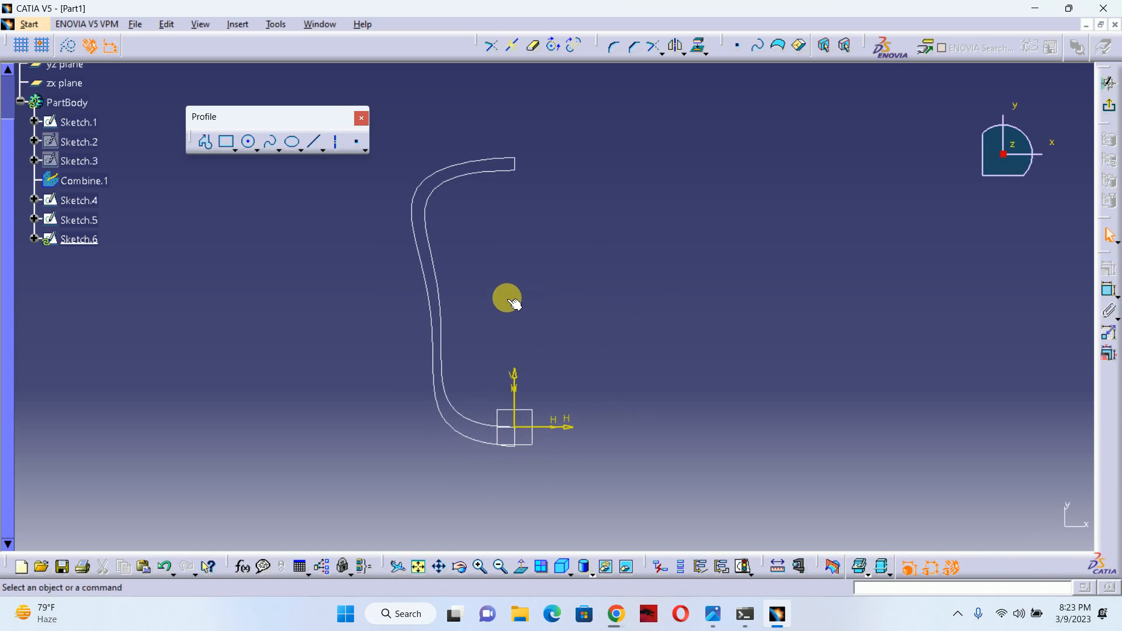
mouse_move(506, 298)
middle_mouse_down()
mouse_move(591, 279)
mouse_move(601, 218)
middle_mouse_up()
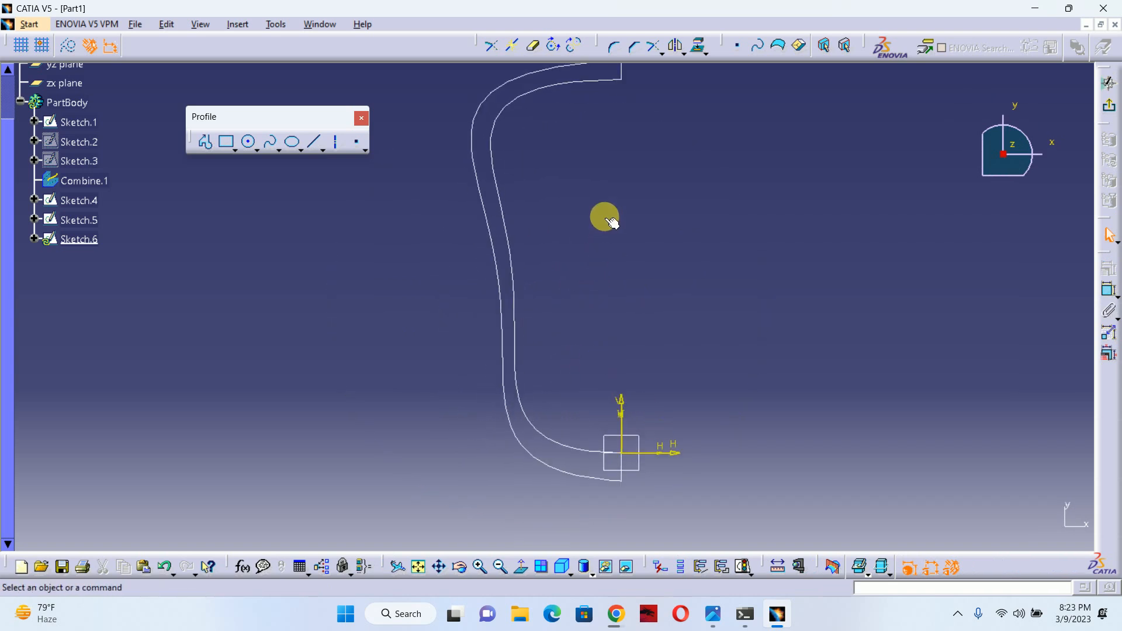
Place three points along the inner base curve: near its lower bend, its middle and its upper bend.
left_click(325, 146)
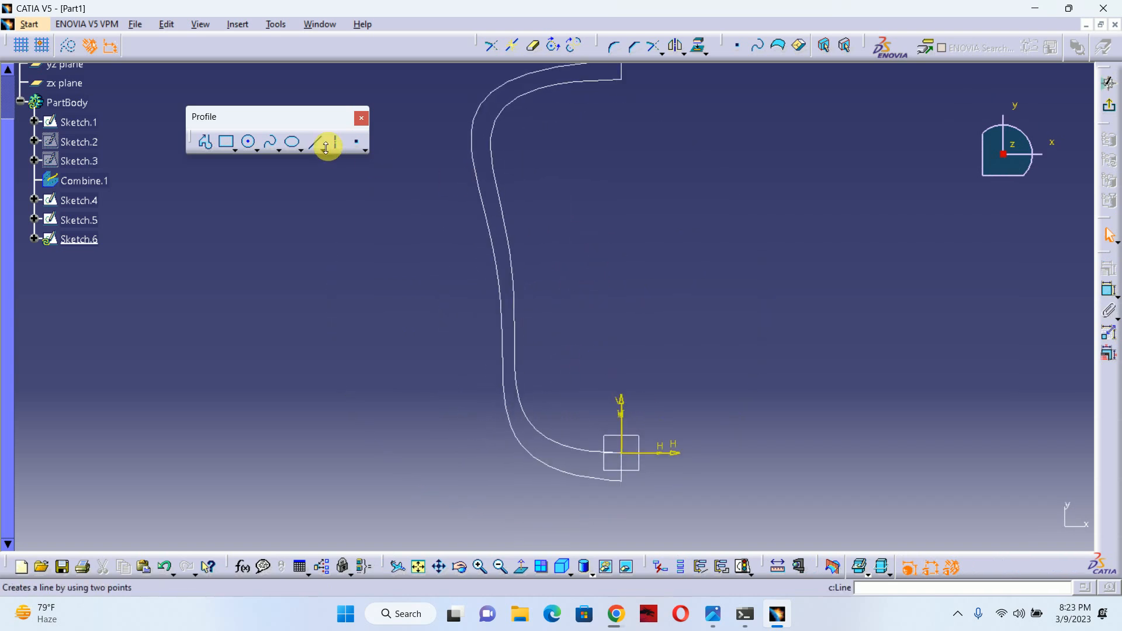
left_click(522, 409)
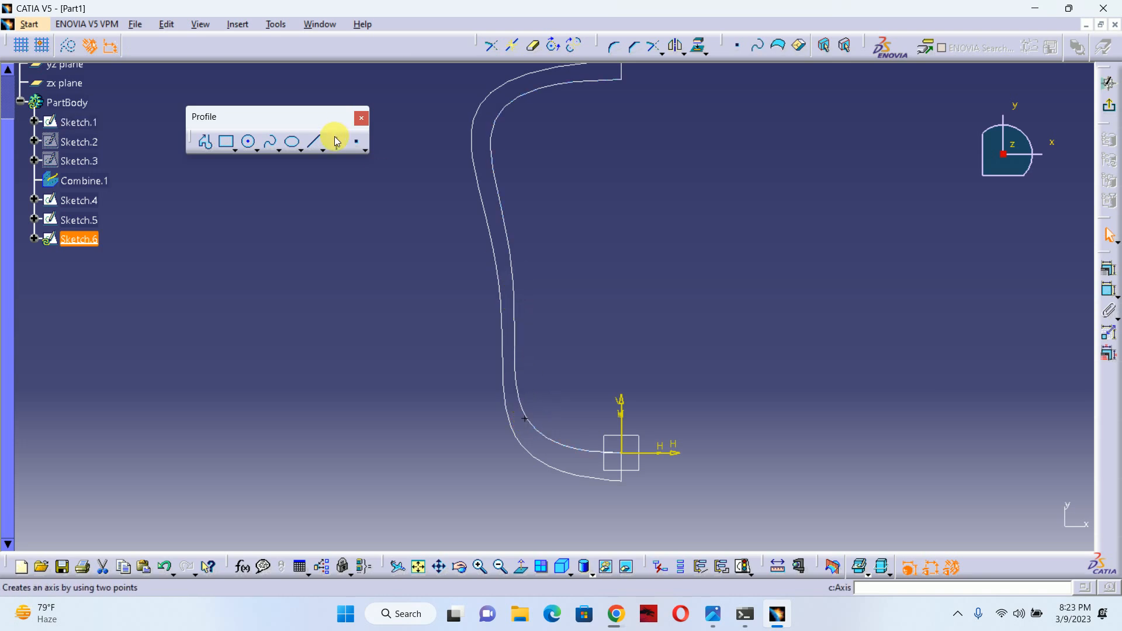
left_click(356, 141)
left_click(518, 279)
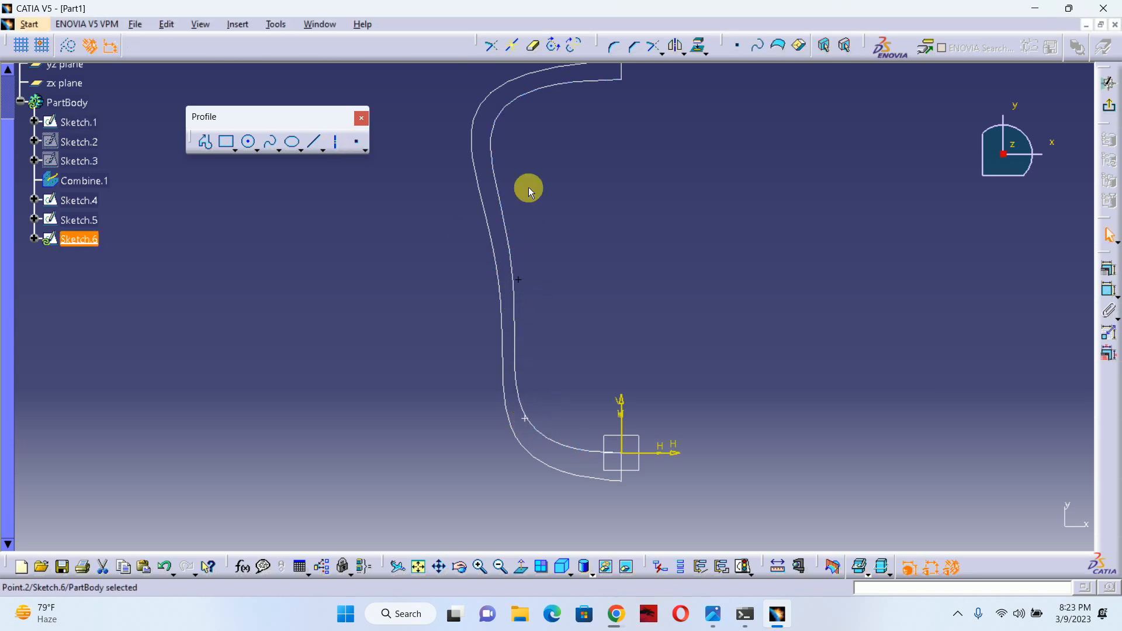
mouse_move(528, 188)
middle_mouse_down()
mouse_move(509, 296)
mouse_move(457, 267)
middle_mouse_up()
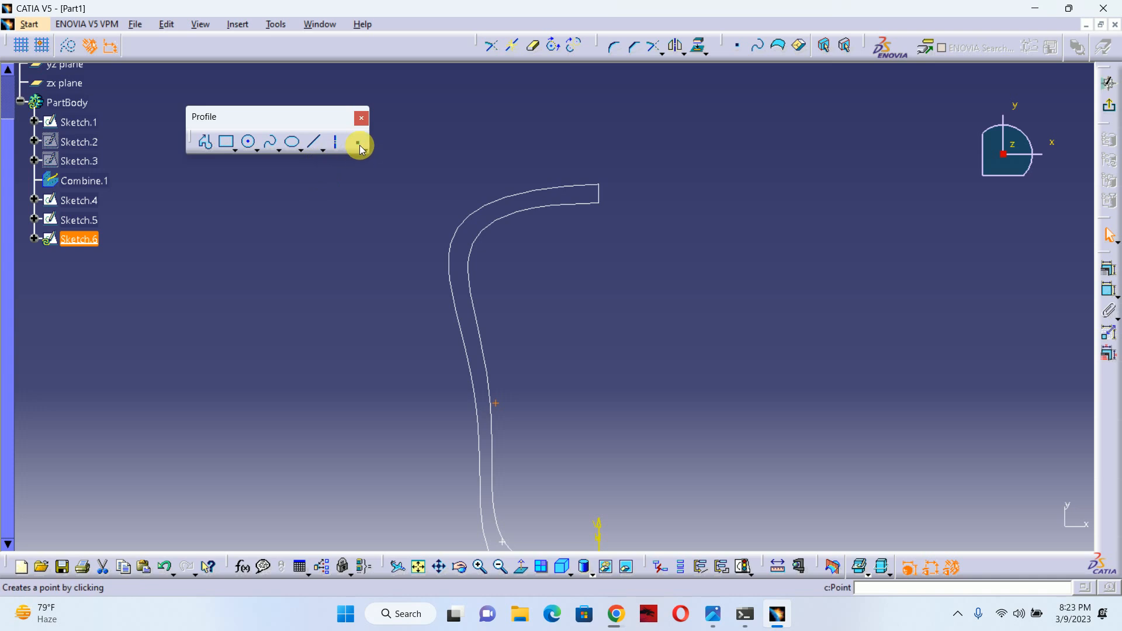
left_click(471, 251)
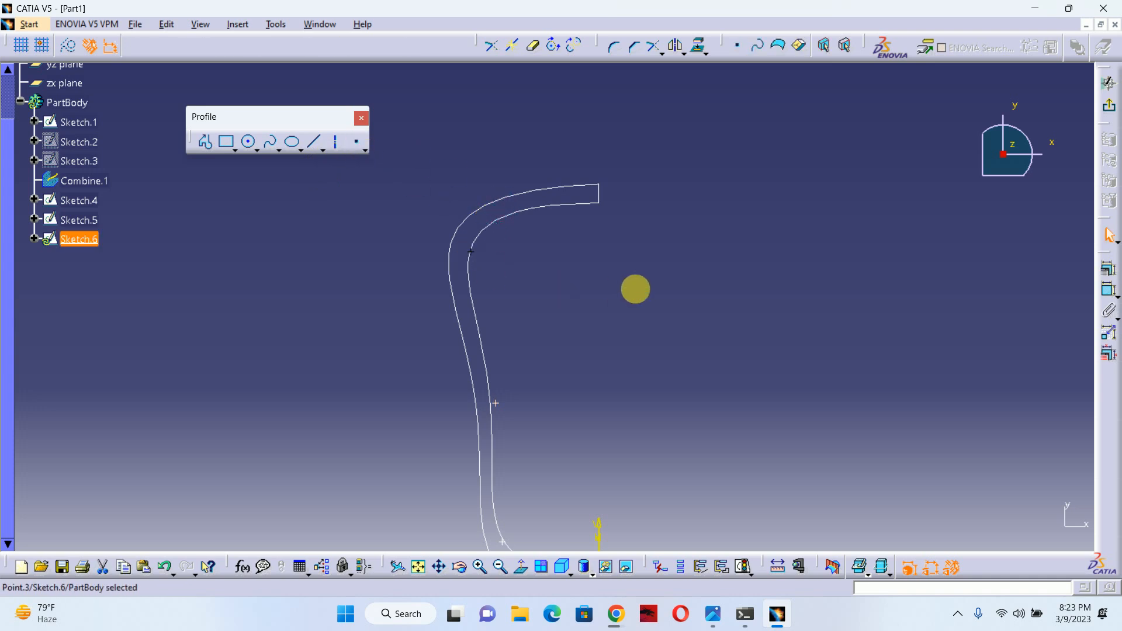
left_click(628, 294)
Make the point at the upper bend coincident with the base curve.
middle_click_drag(644, 328, 645, 262)
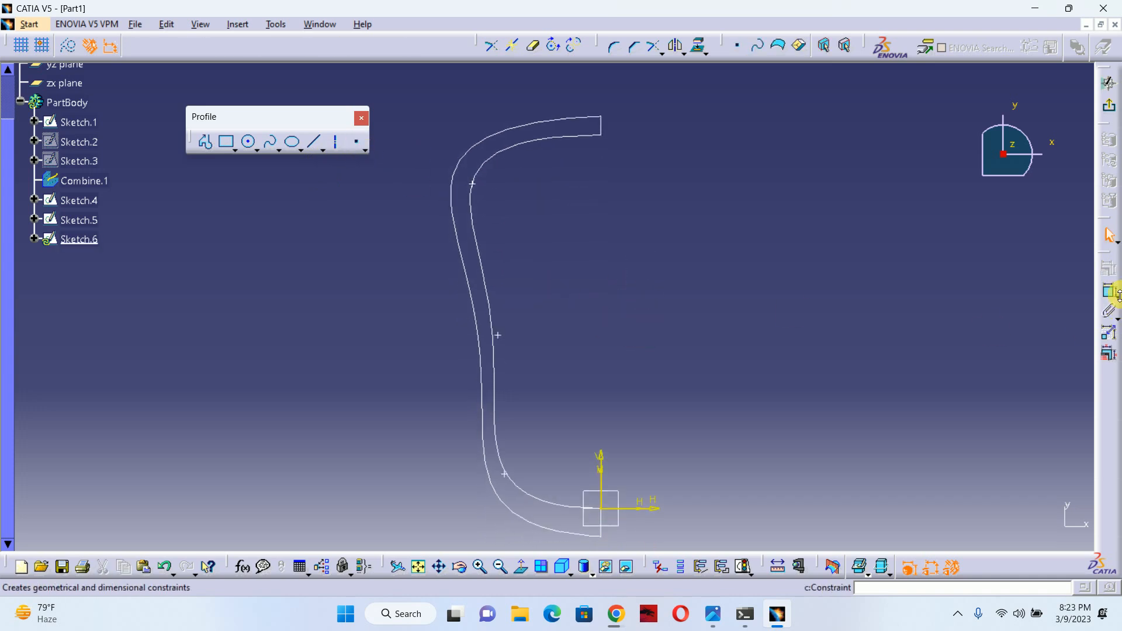
left_click(1110, 291)
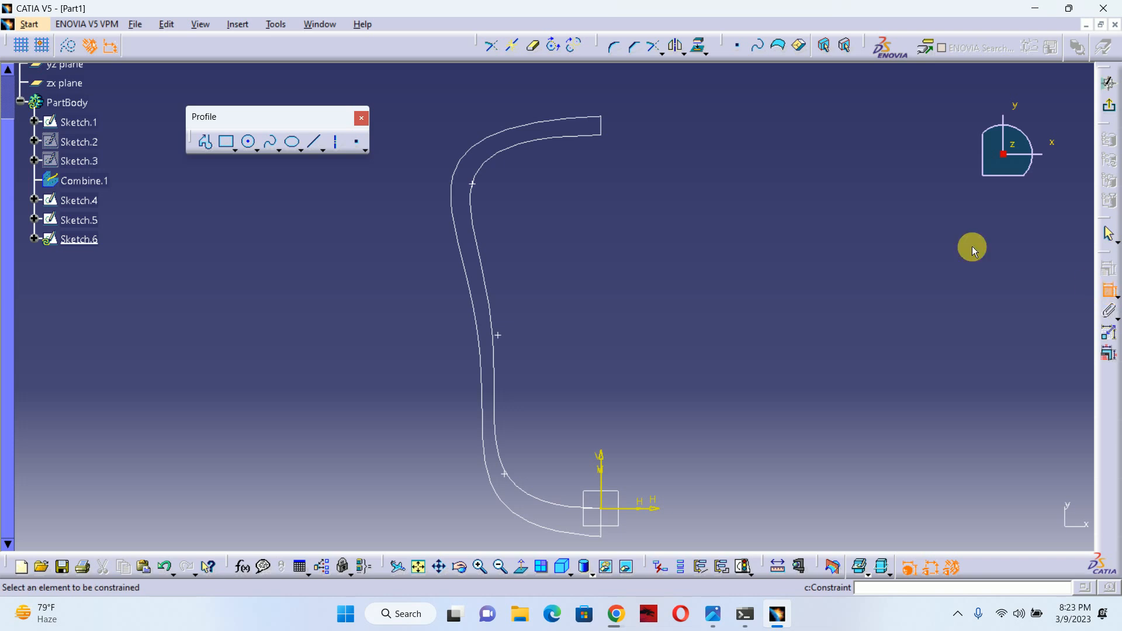
left_click(472, 185)
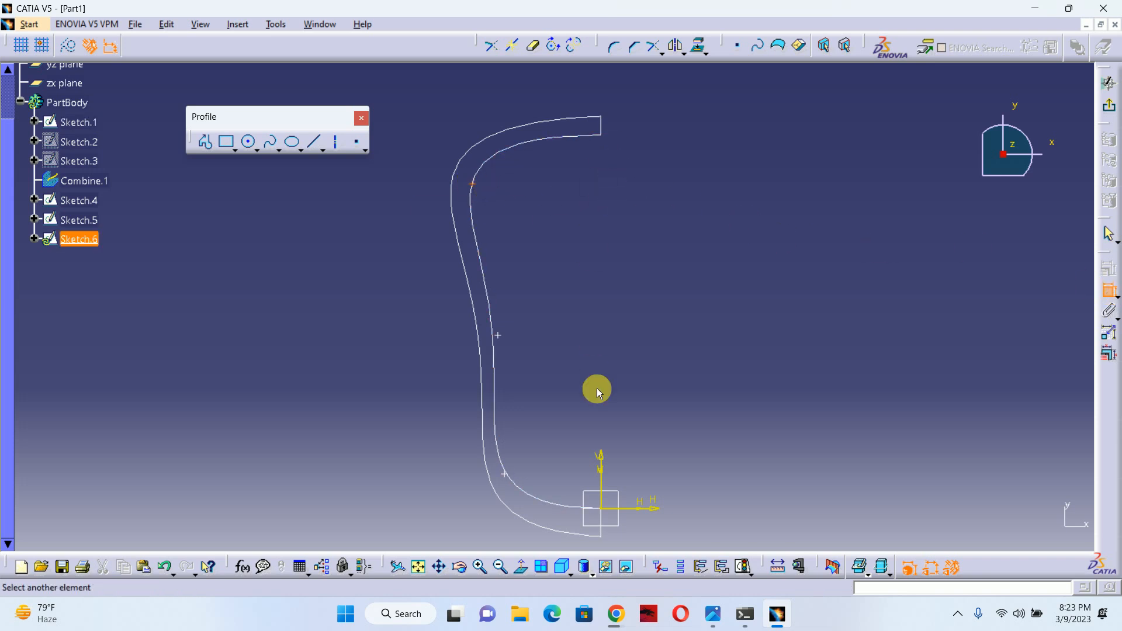
right_click(433, 102)
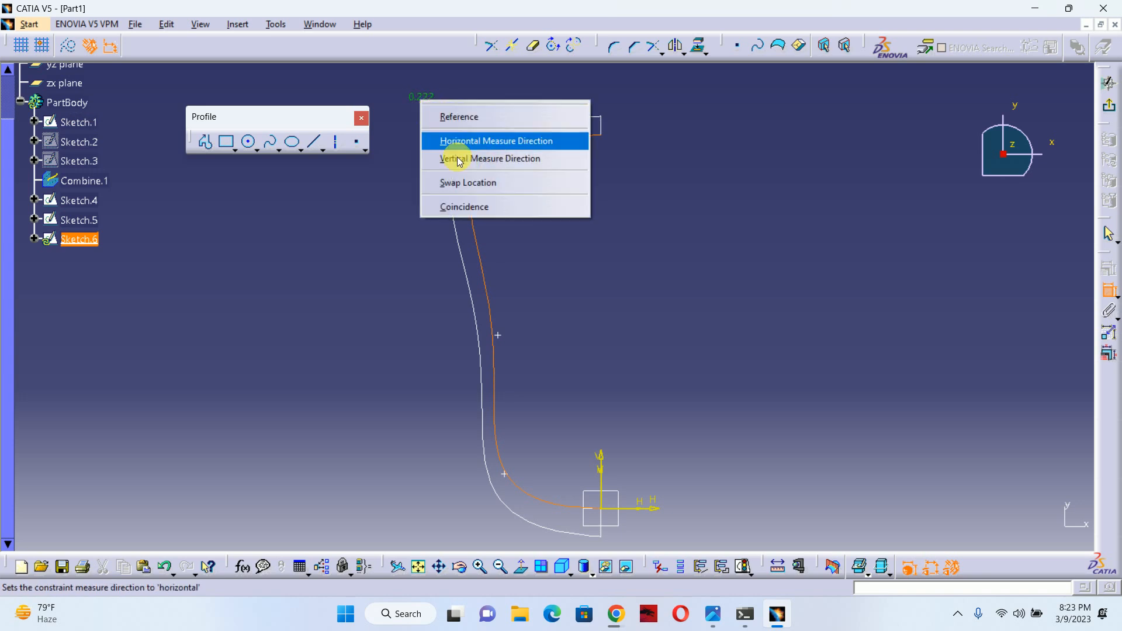
left_click(464, 209)
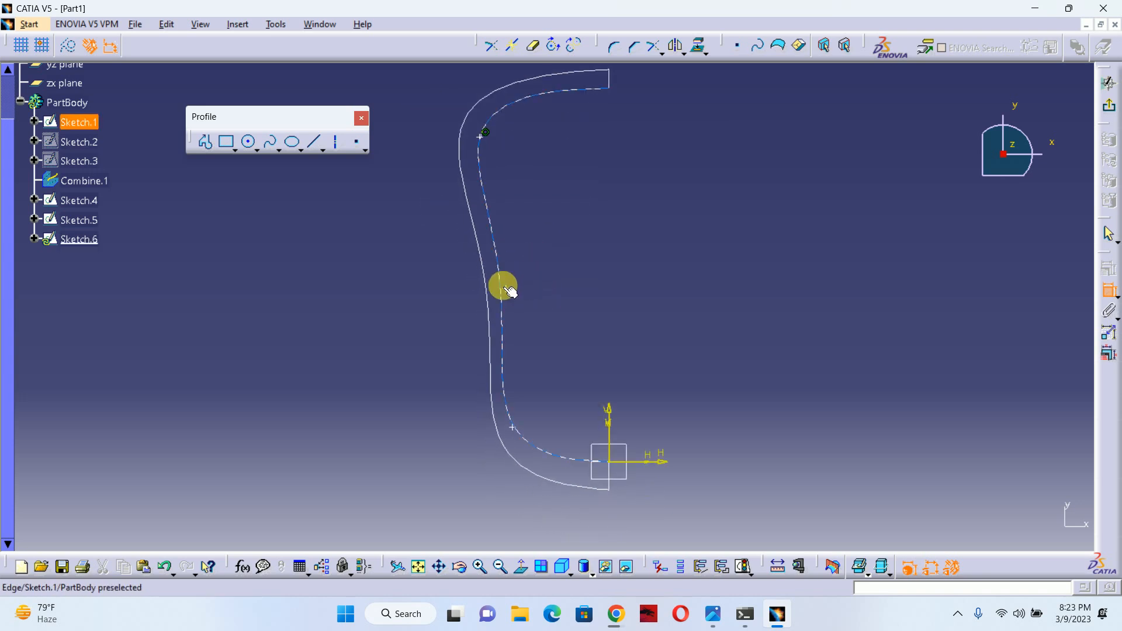
Make the middle point and the lower-bend point coincident with the base curve.
left_click(500, 263)
right_click(534, 246)
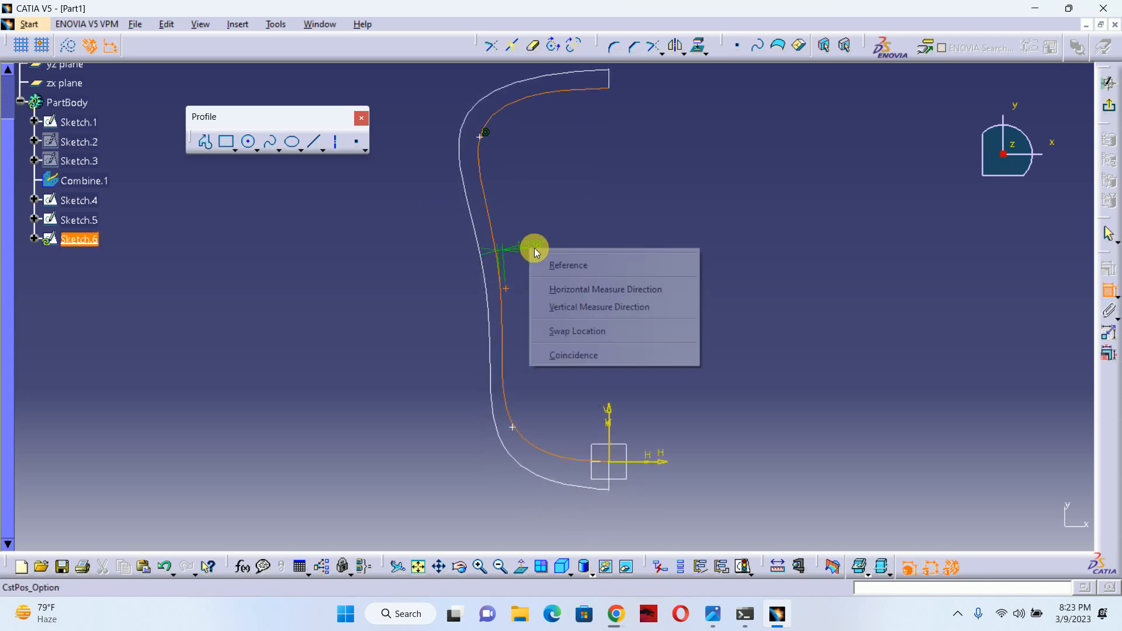
left_click(596, 356)
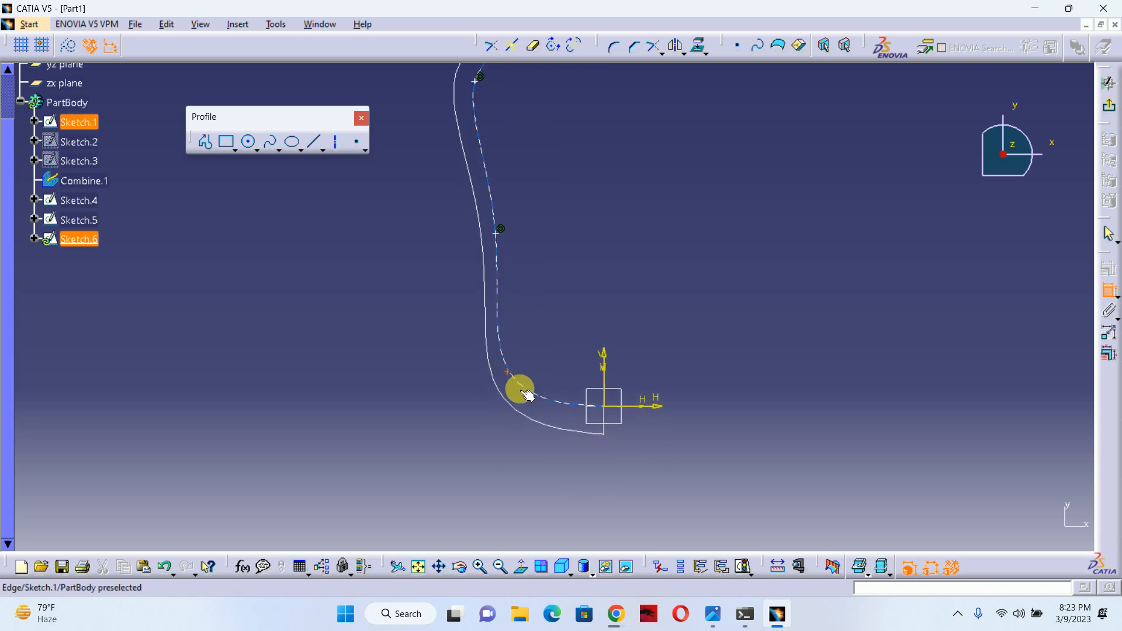
left_click(529, 395)
right_click(534, 328)
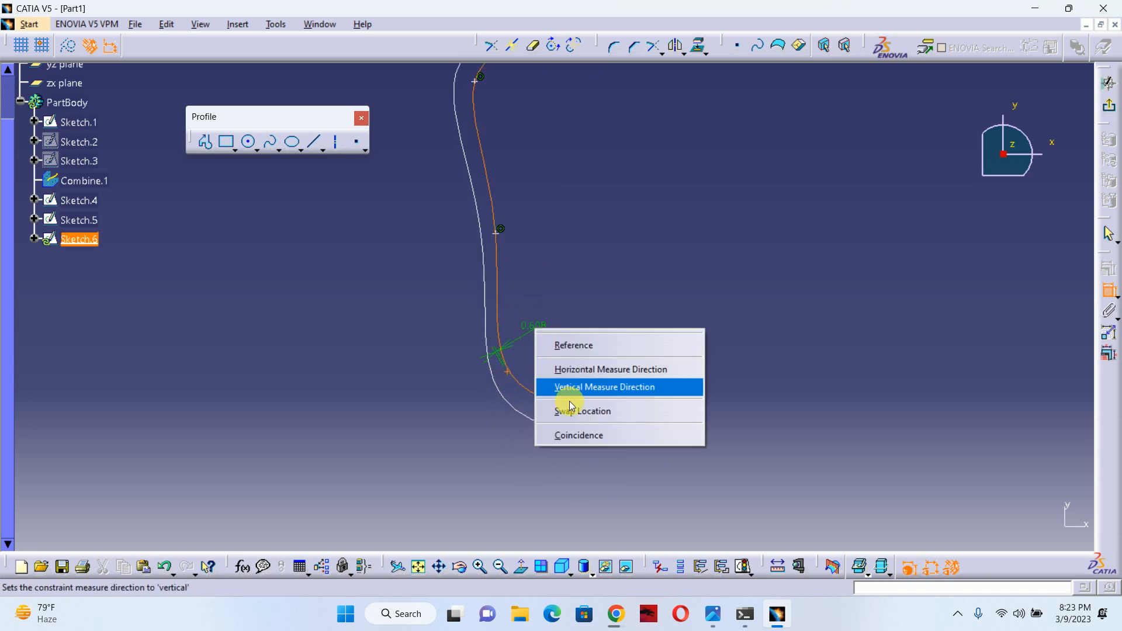
left_click(576, 436)
Dimension the lower-bend point's vertical distance from the horizontal sketch axis and set it to 10 mm.
middle_click_drag(555, 293, 554, 324)
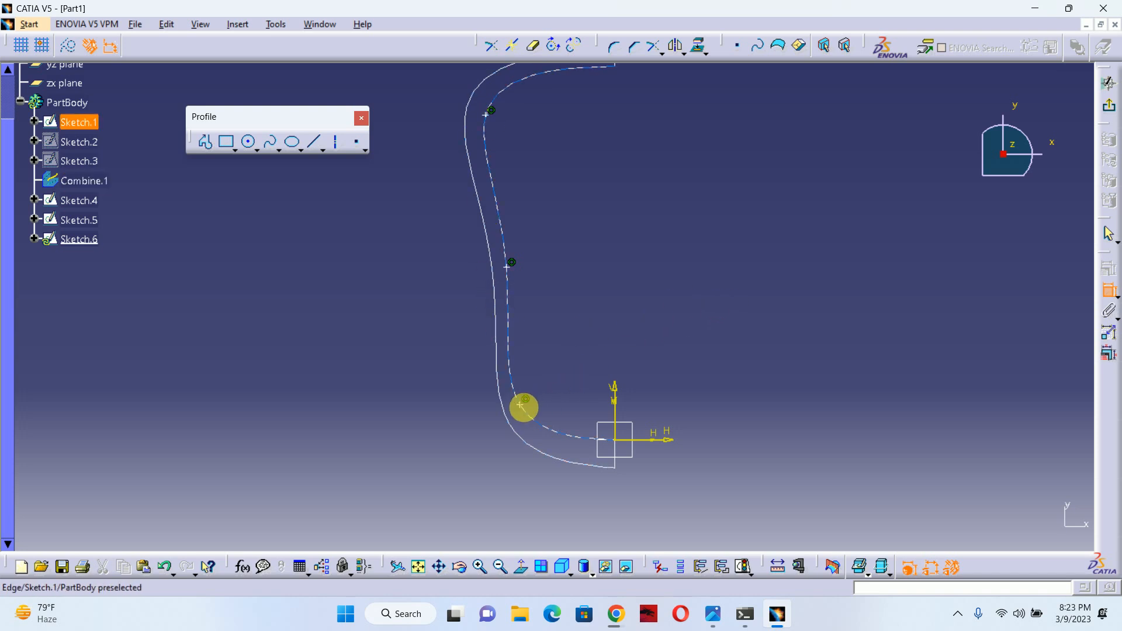
left_click(520, 405)
left_click(664, 439)
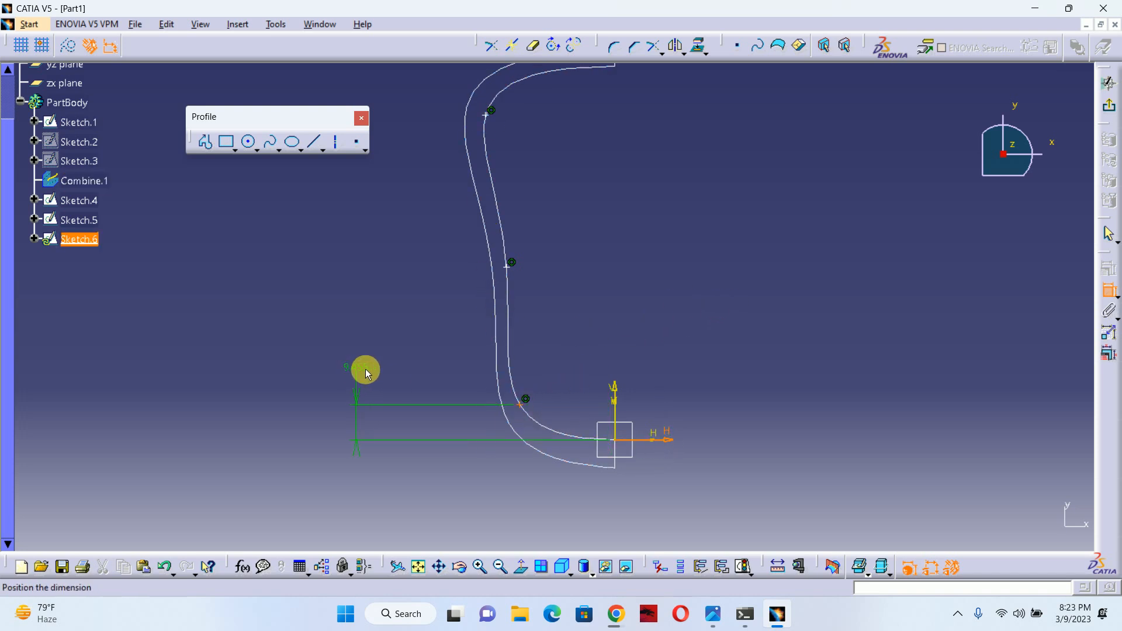
left_click(370, 369)
double_click(380, 375)
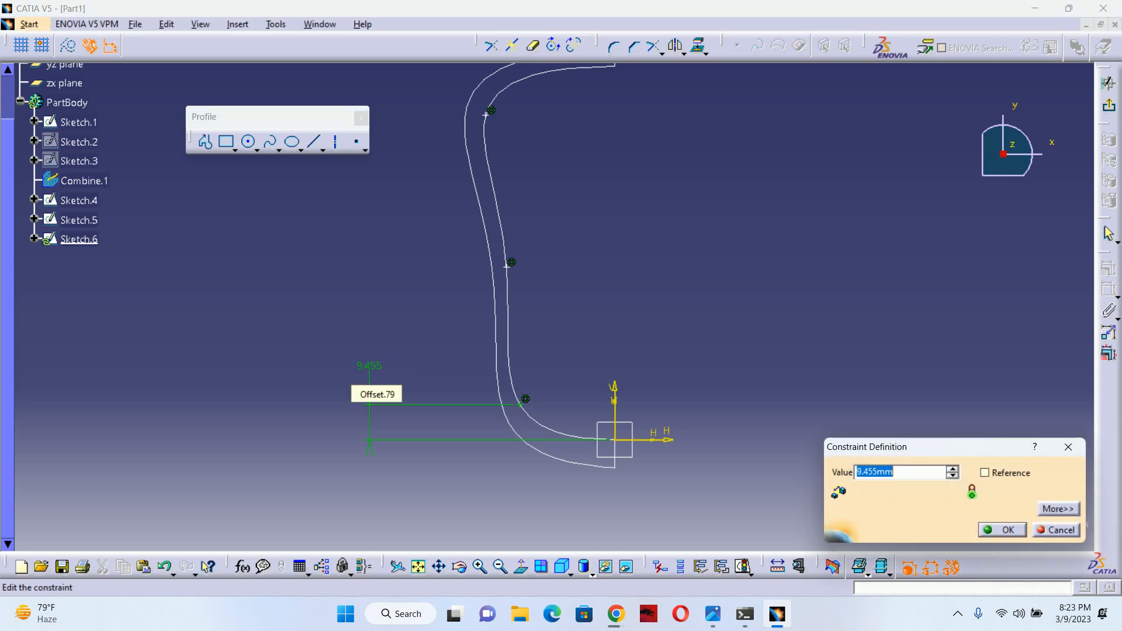
type("10")
key("Return")
left_click(424, 363)
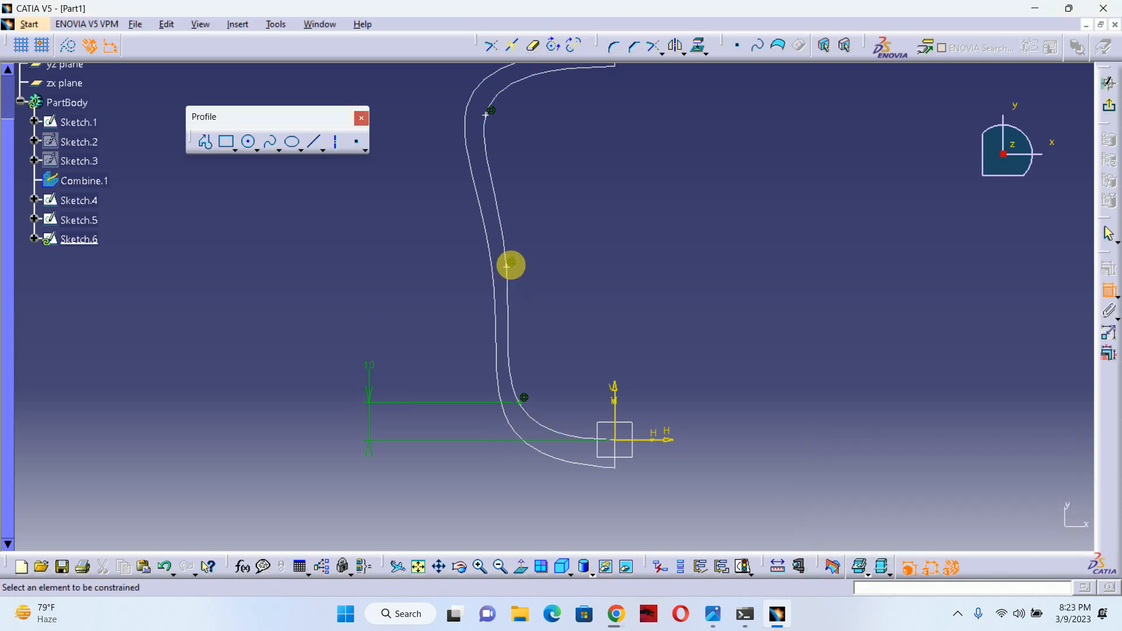
Dimension the middle point's vertical distance from the horizontal sketch axis and set it to 45 mm.
left_click(506, 264)
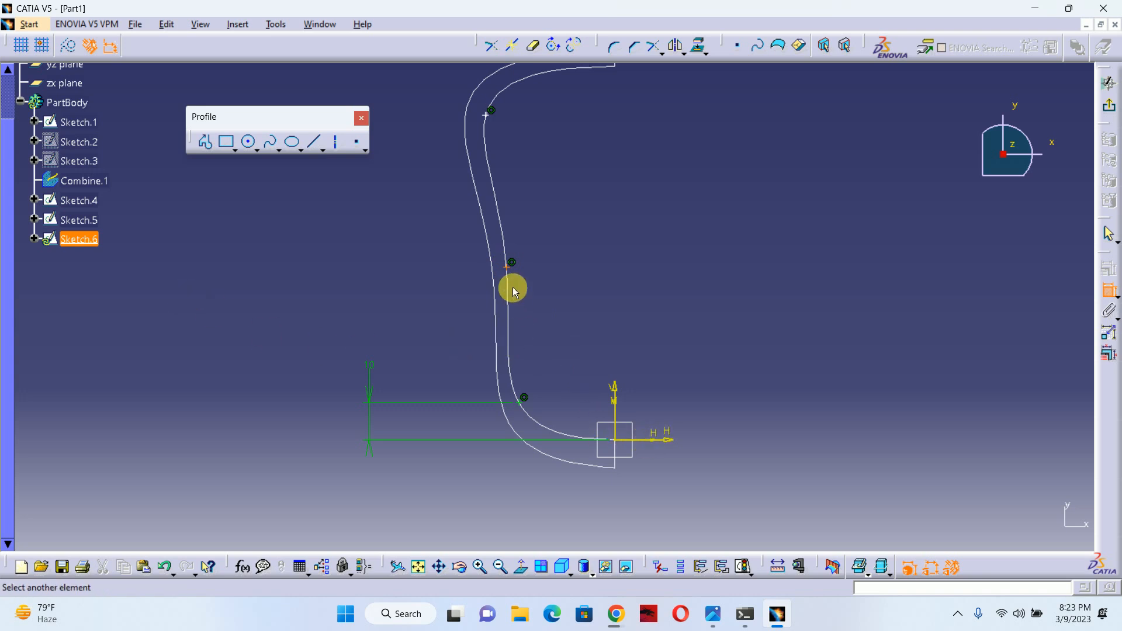
left_click(644, 427)
left_click(284, 318)
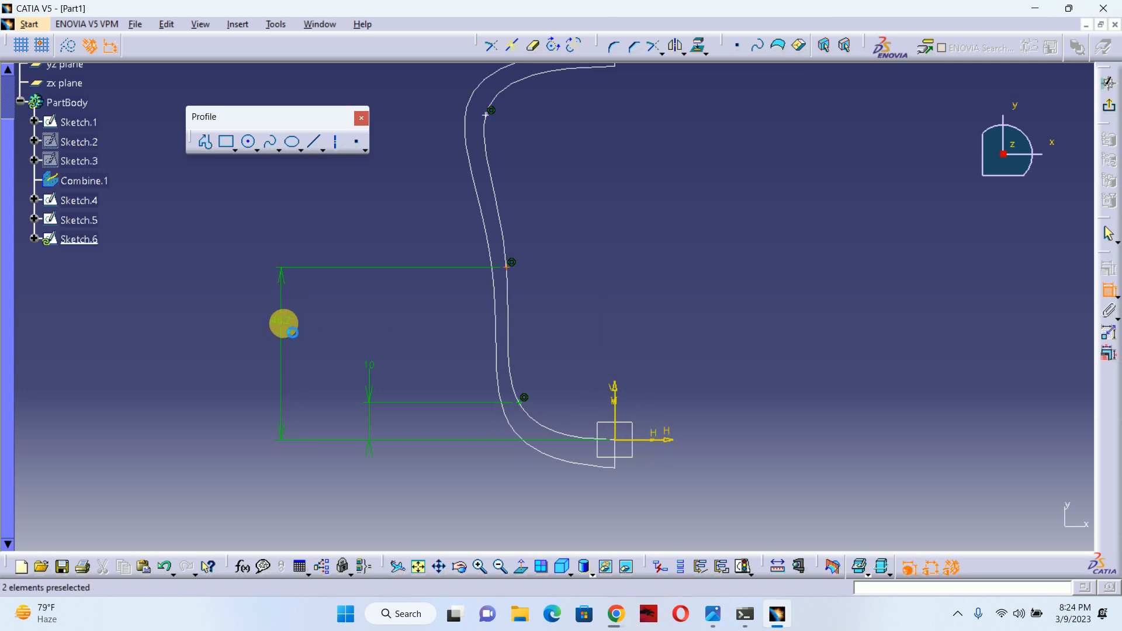
double_click(283, 322)
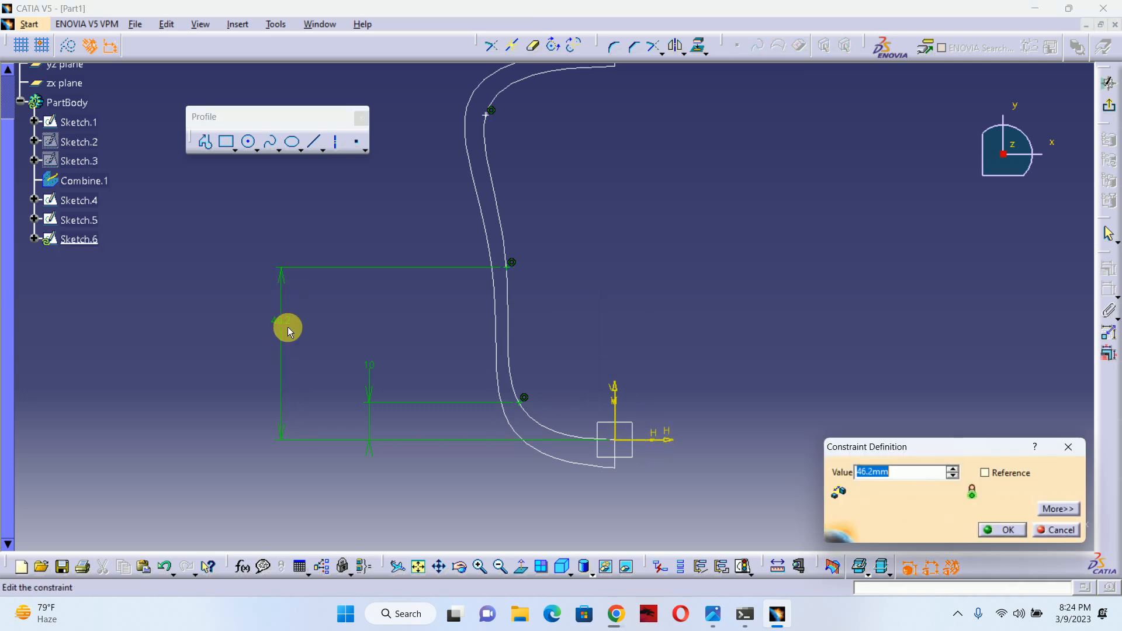
type("45")
key("Return")
middle_click_drag(520, 253, 498, 258)
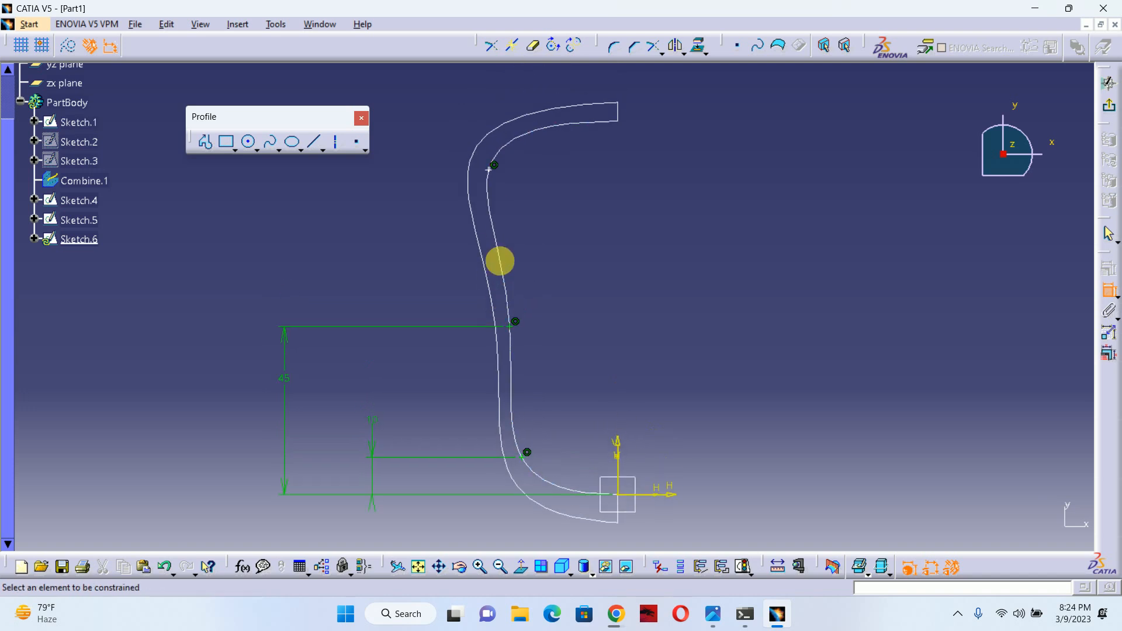
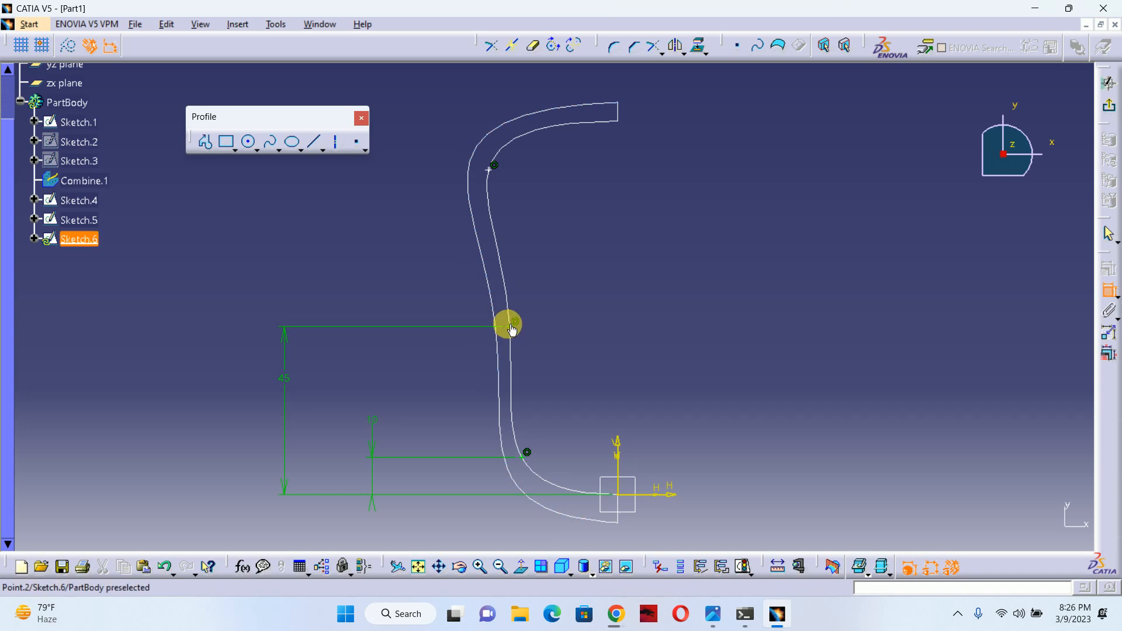
Change the middle point's vertical distance from the horizontal axis to 48 mm.
double_click(285, 380)
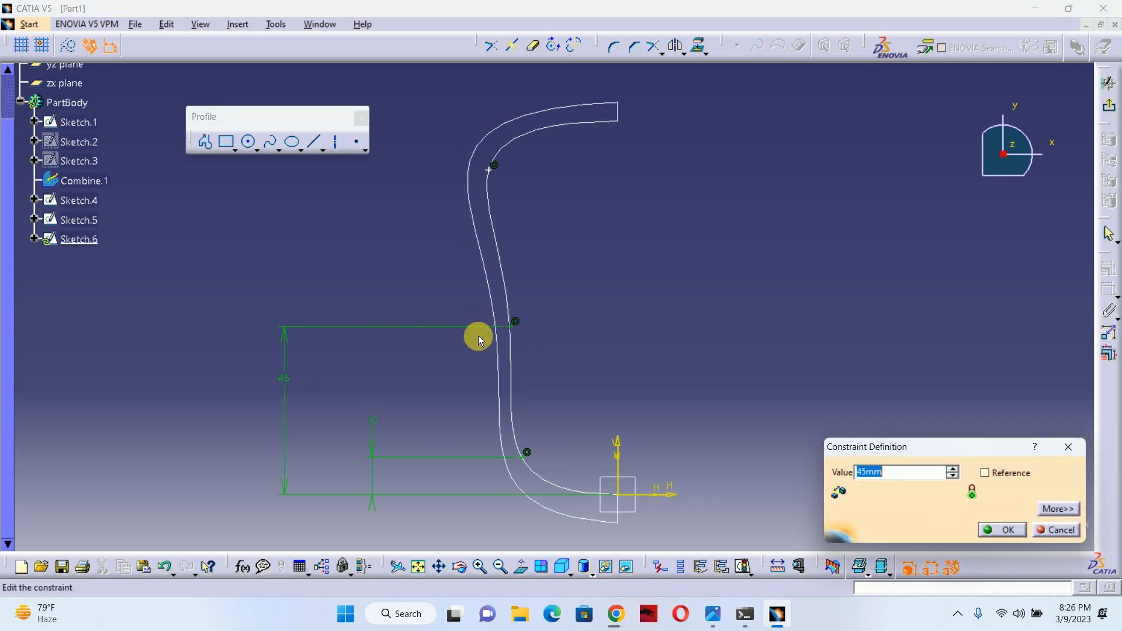
type("48")
key("Return")
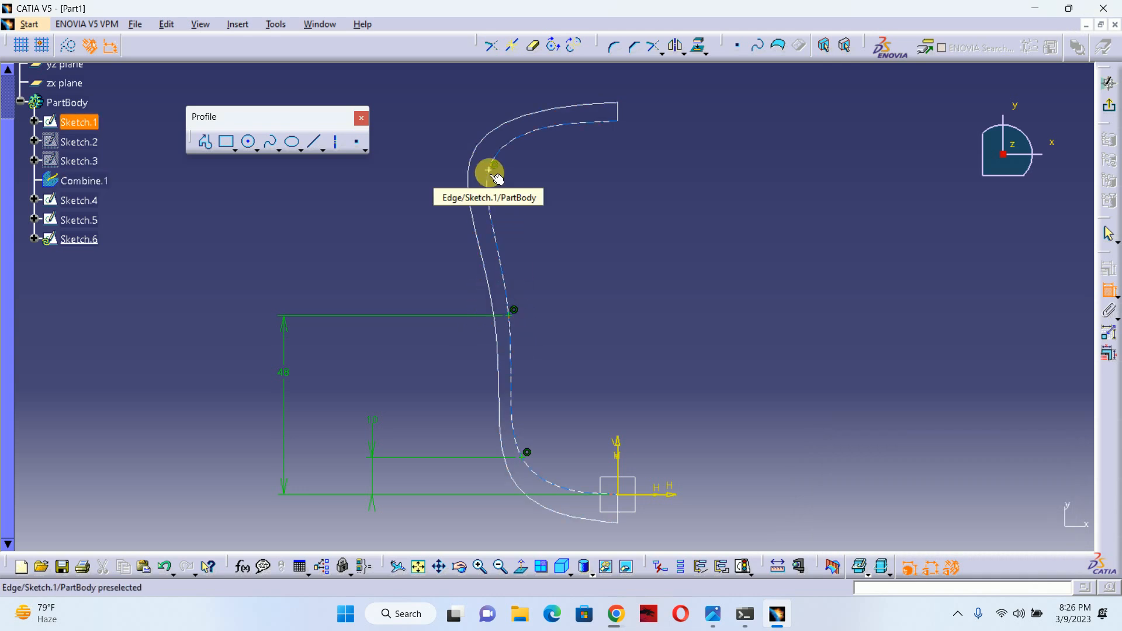
Dimension the upper-bend point's vertical distance from the horizontal sketch axis and set it to 85 mm.
left_click(656, 496)
left_click(211, 303)
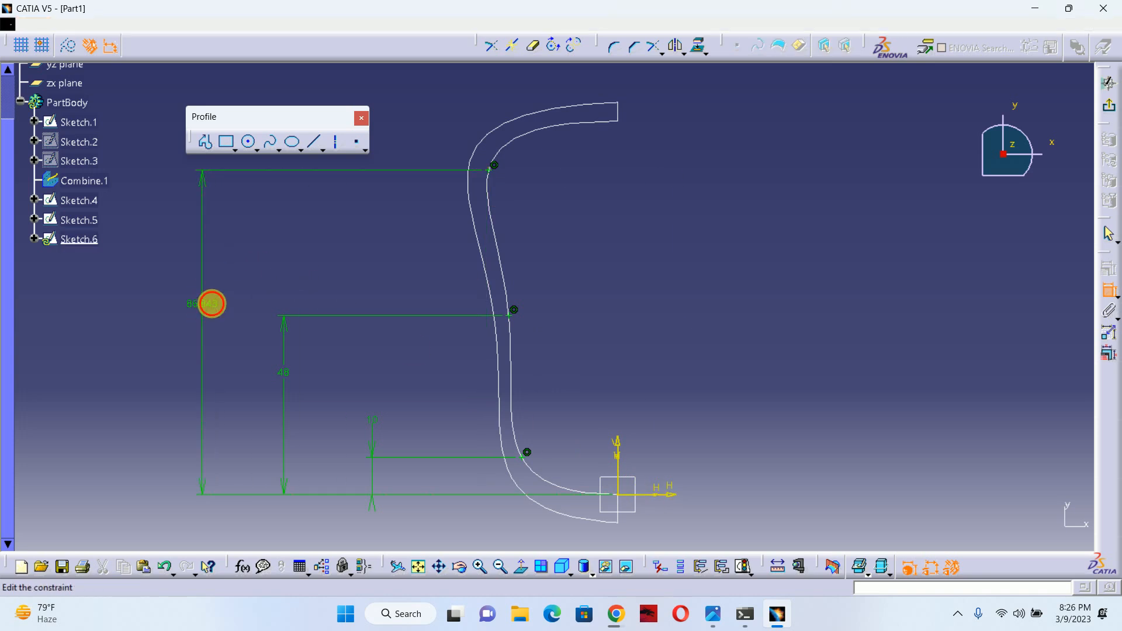
double_click(211, 304)
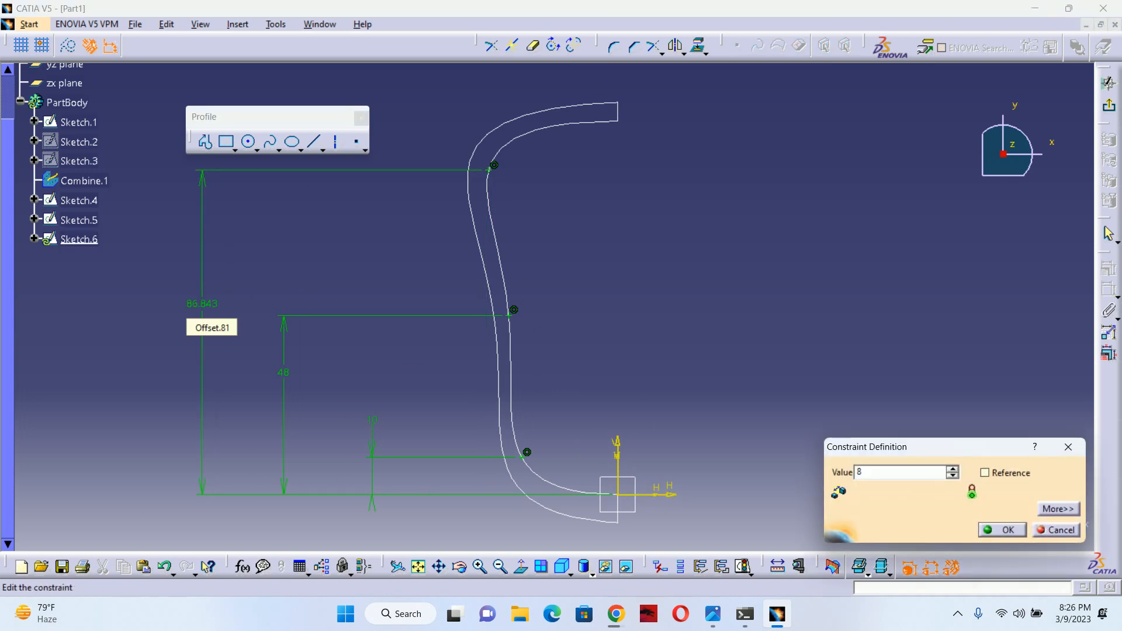
type("85")
key("Return")
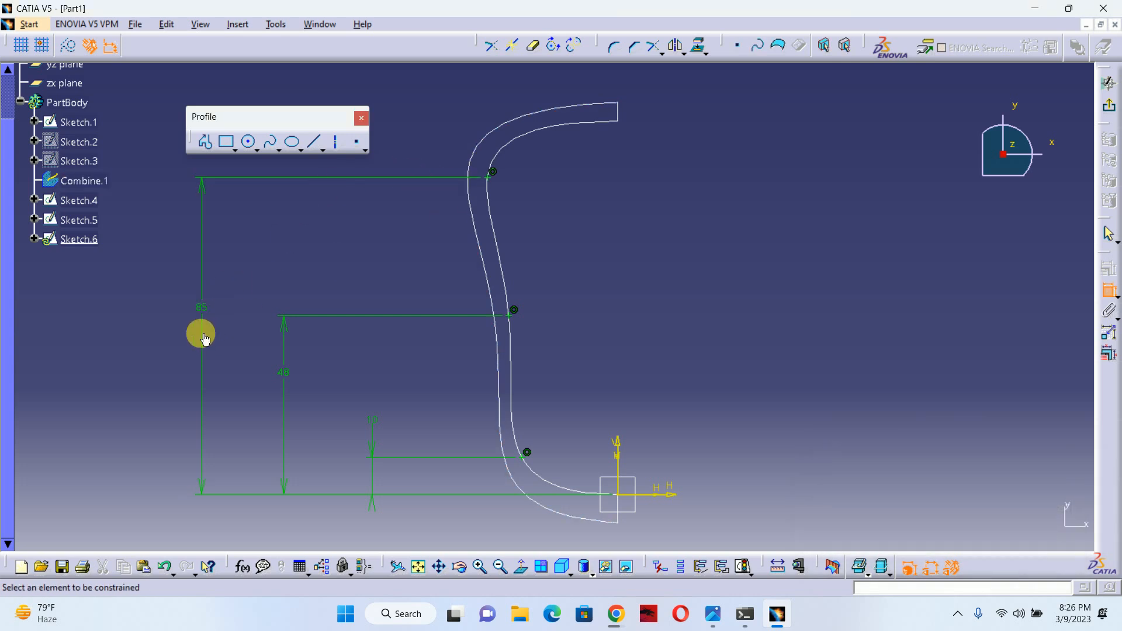
Change the upper-bend point's vertical distance to 90 mm and exit the sketch.
double_click(205, 308)
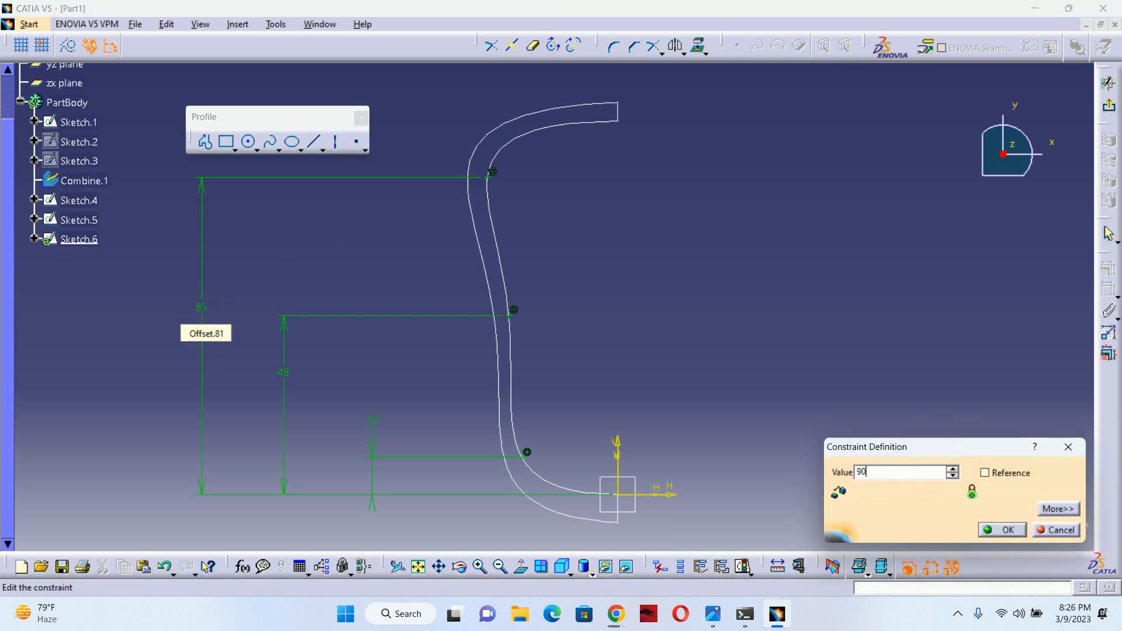
key("Return")
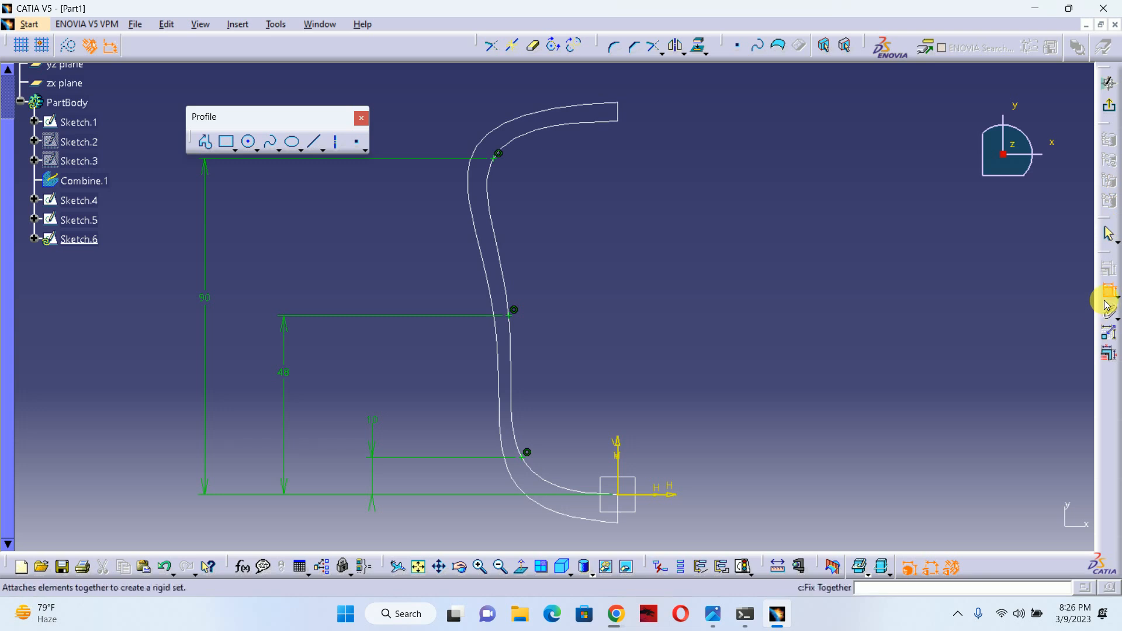
left_click(1107, 79)
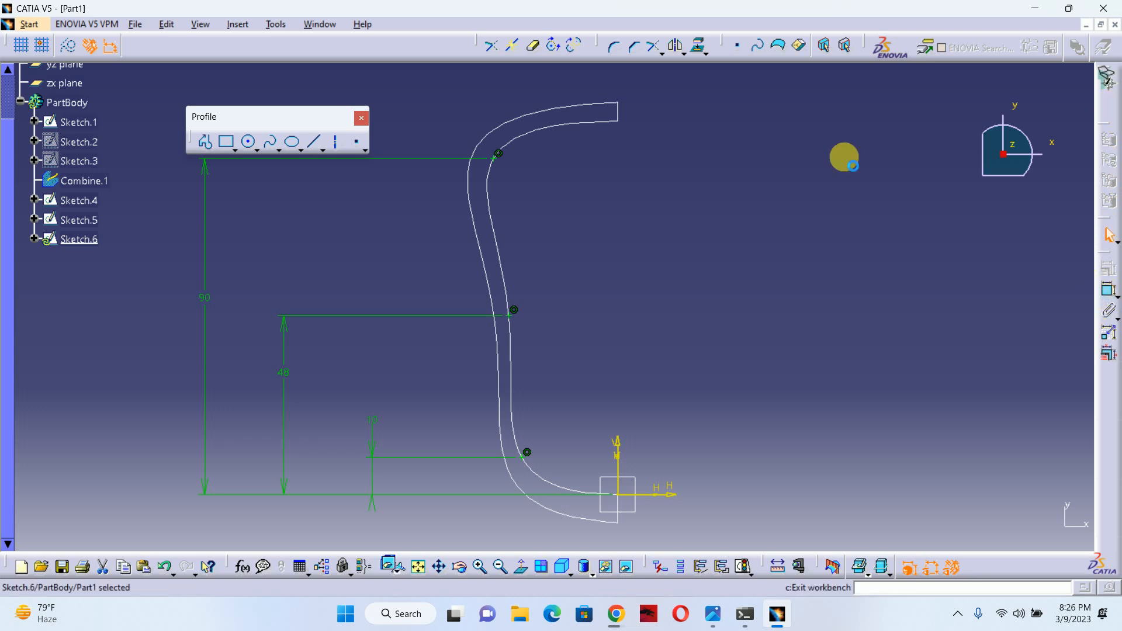
Create a plane normal to the base curve Sketch.1 through the sketched point farthest from the origin, at the 90 mm upper bend.
mouse_move(650, 311)
middle_mouse_down()
mouse_move(650, 353)
mouse_move(608, 334)
middle_mouse_up()
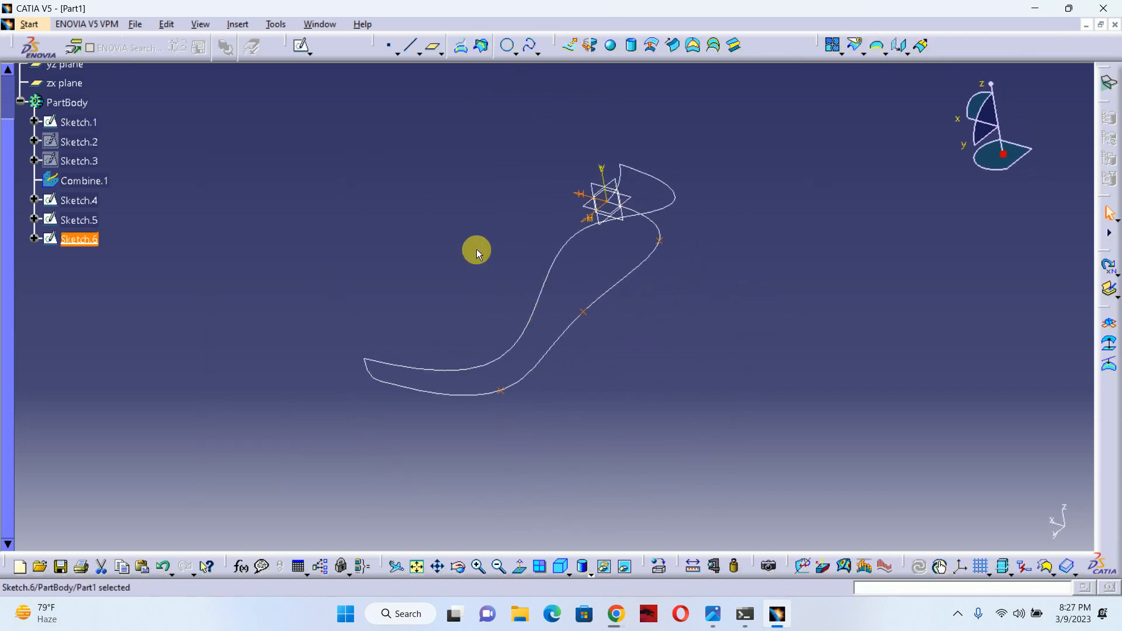
mouse_move(477, 252)
middle_mouse_down()
mouse_move(489, 180)
mouse_move(501, 318)
middle_mouse_up()
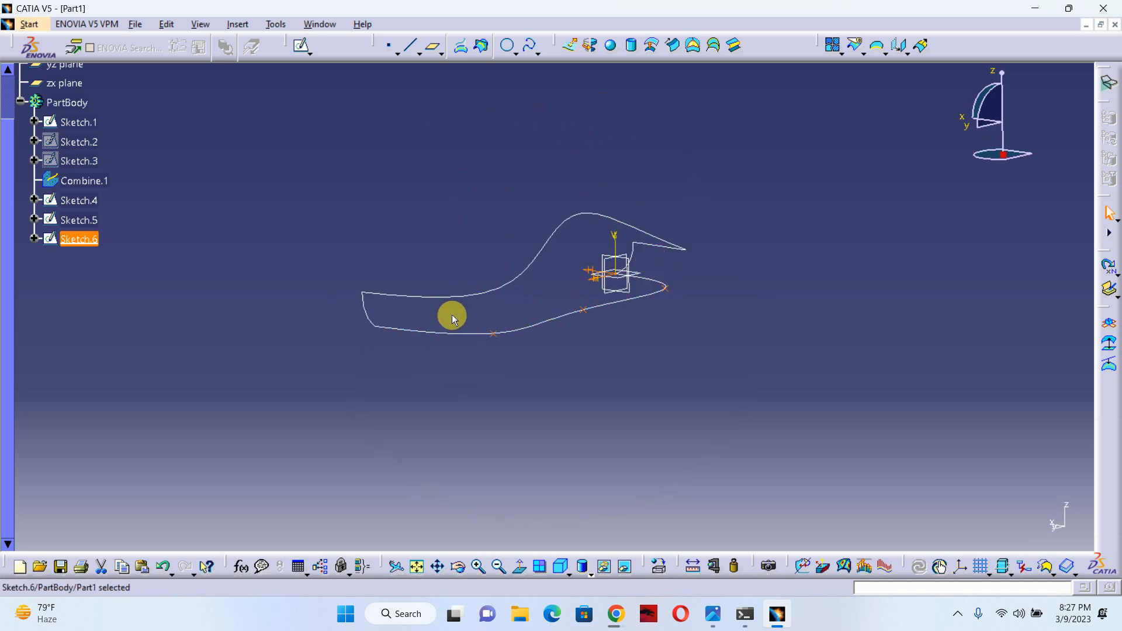
left_click(433, 47)
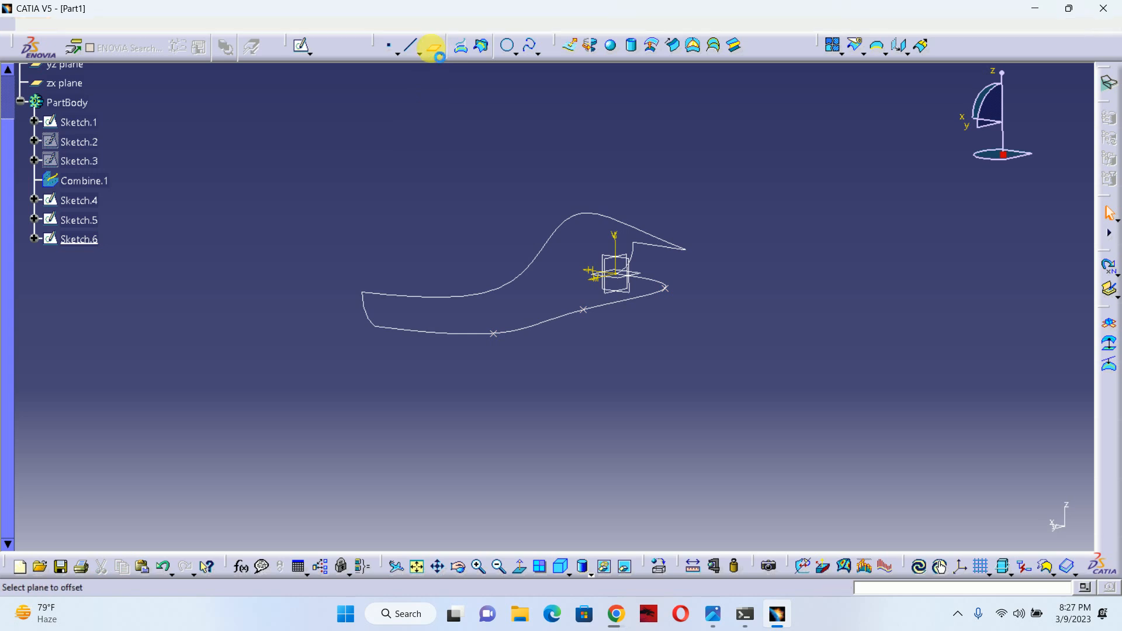
left_click(468, 337)
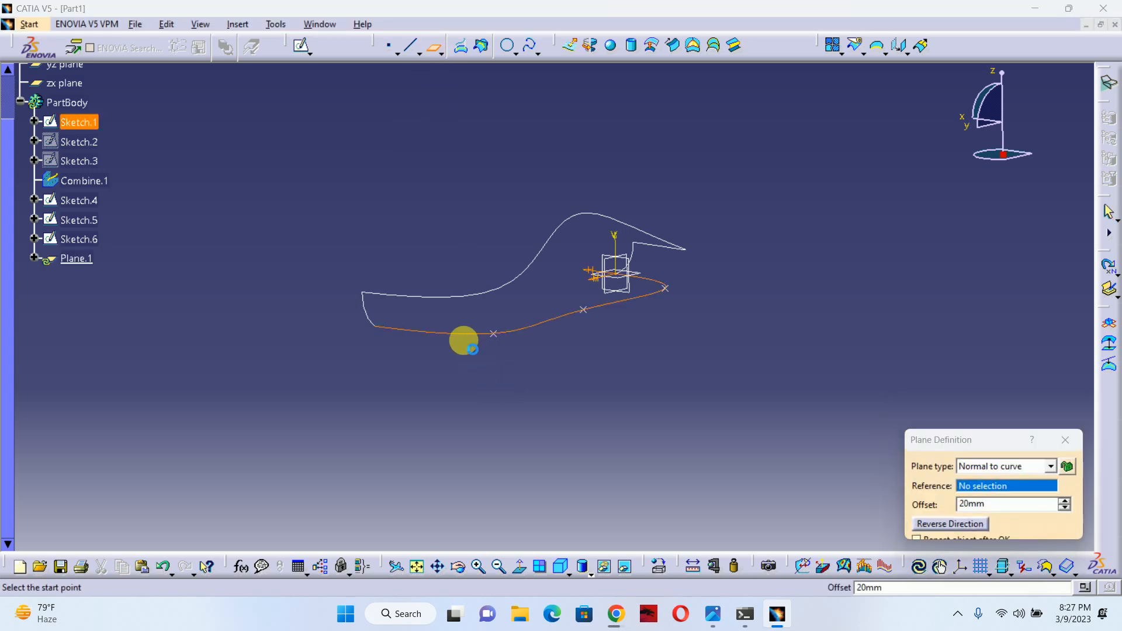
left_click(495, 337)
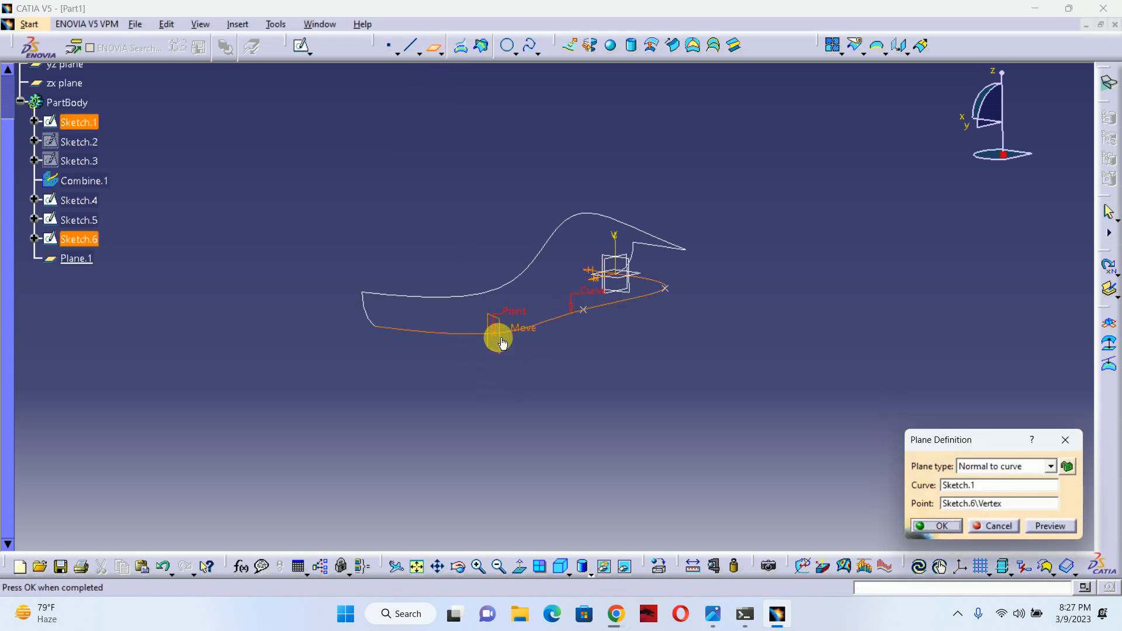
left_click(938, 523)
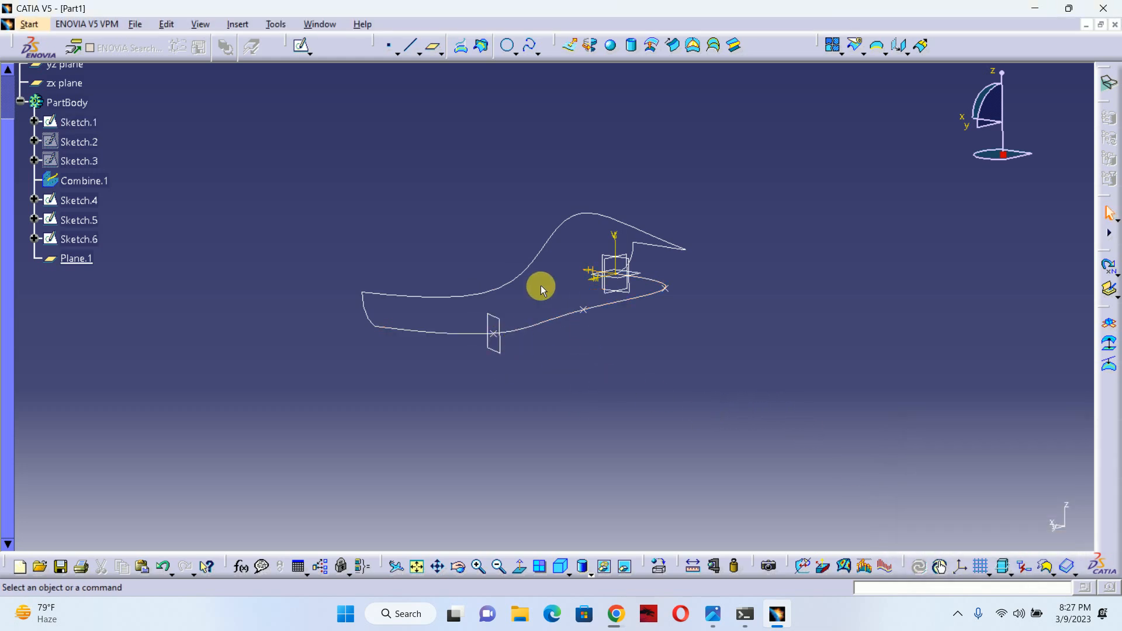
Create a plane normal to the base curve Sketch.1 through the middle sketched point.
left_click(436, 51)
left_click(560, 314)
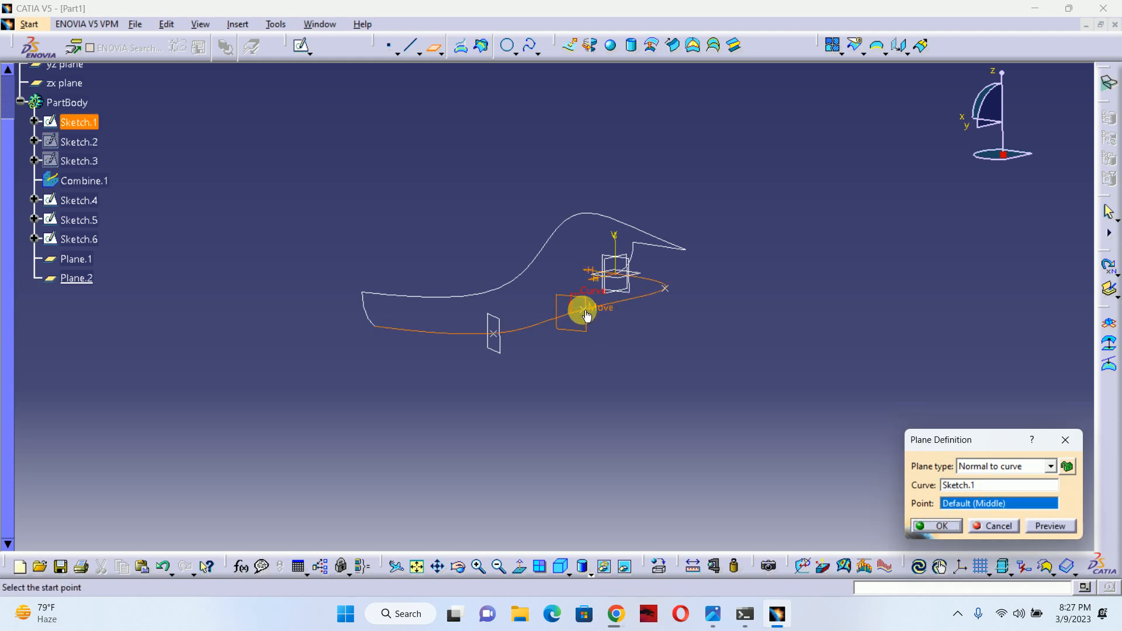
middle_click_drag(578, 317, 542, 257)
mouse_move(571, 355)
middle_mouse_down()
mouse_move(559, 306)
mouse_move(573, 293)
middle_mouse_up()
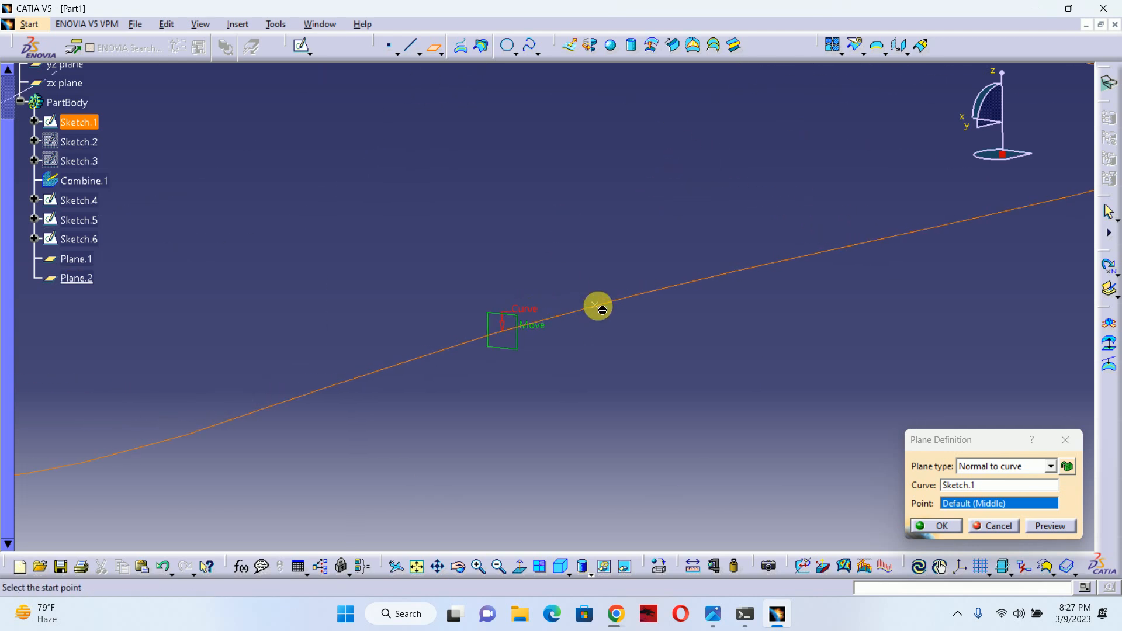
left_click(594, 304)
left_click(936, 527)
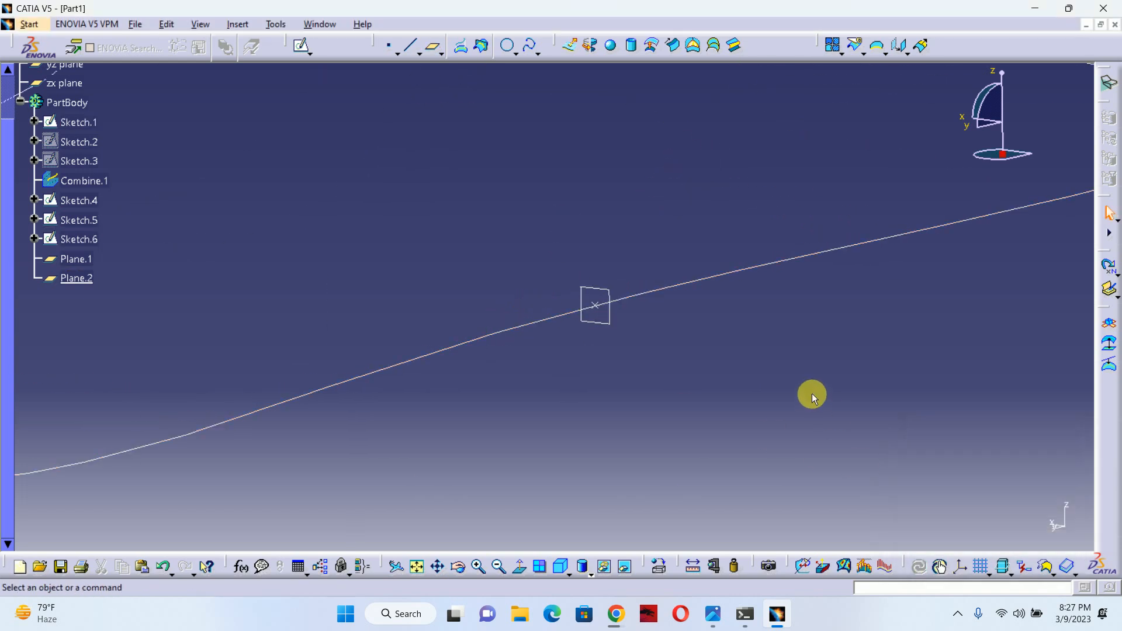
Create a plane normal to the base curve Sketch.1 through the sketched point nearest the origin, at the 10 mm lower bend.
middle_click_drag(812, 394, 597, 124)
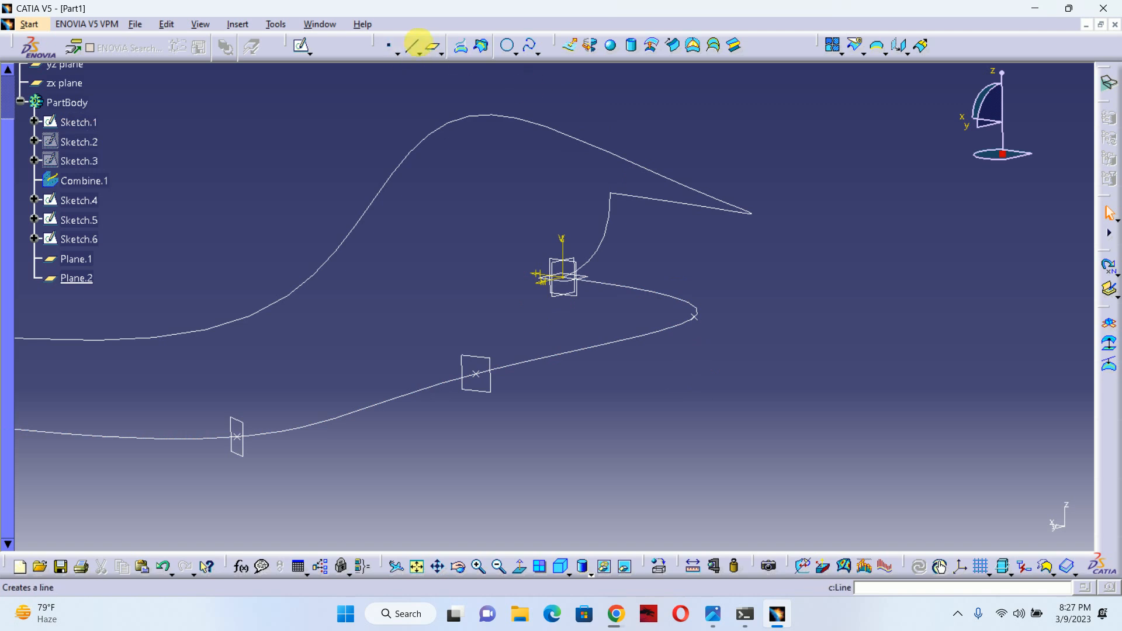
left_click(433, 47)
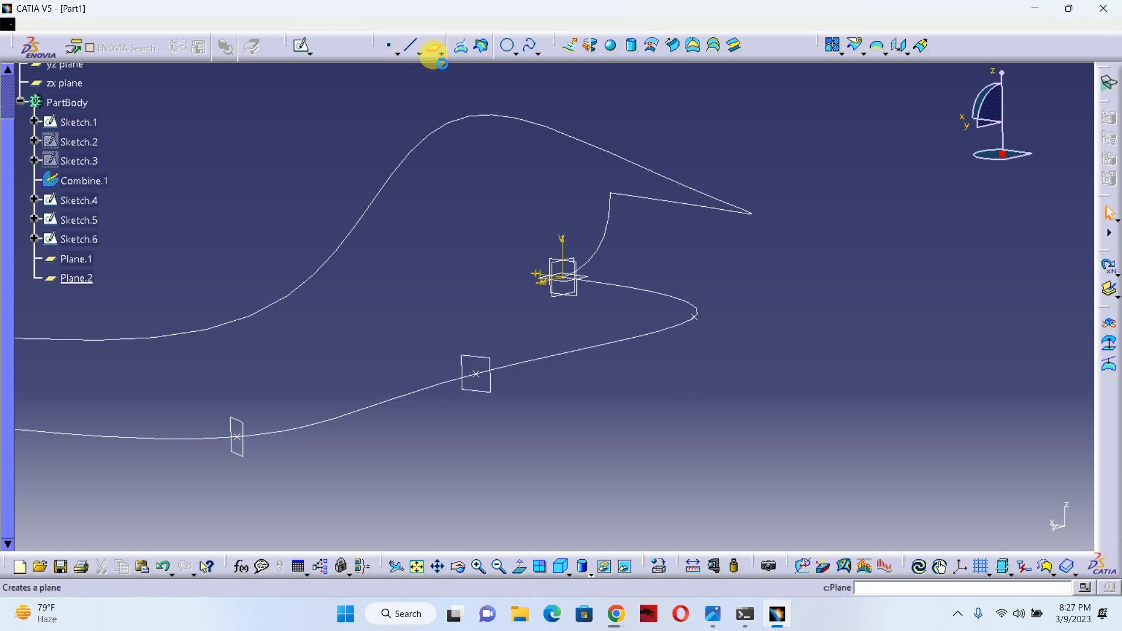
left_click(682, 328)
left_click(694, 318)
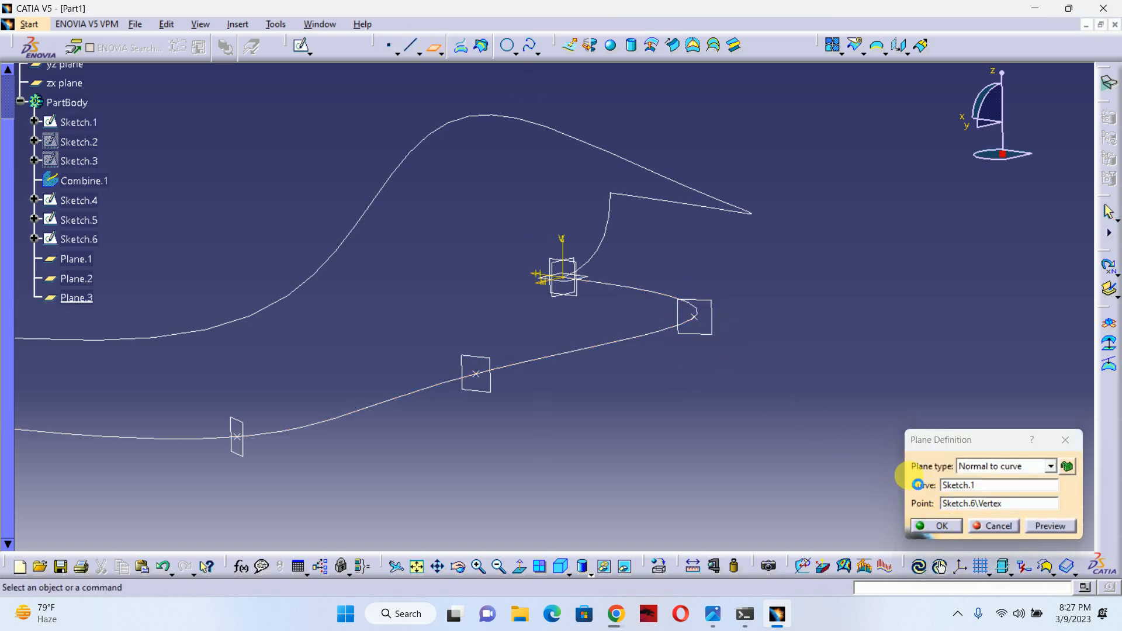
key("Return")
Intersect Plane.1 with the upper curve Combine.1 to create a point on that curve.
middle_click_drag(851, 310, 493, 342)
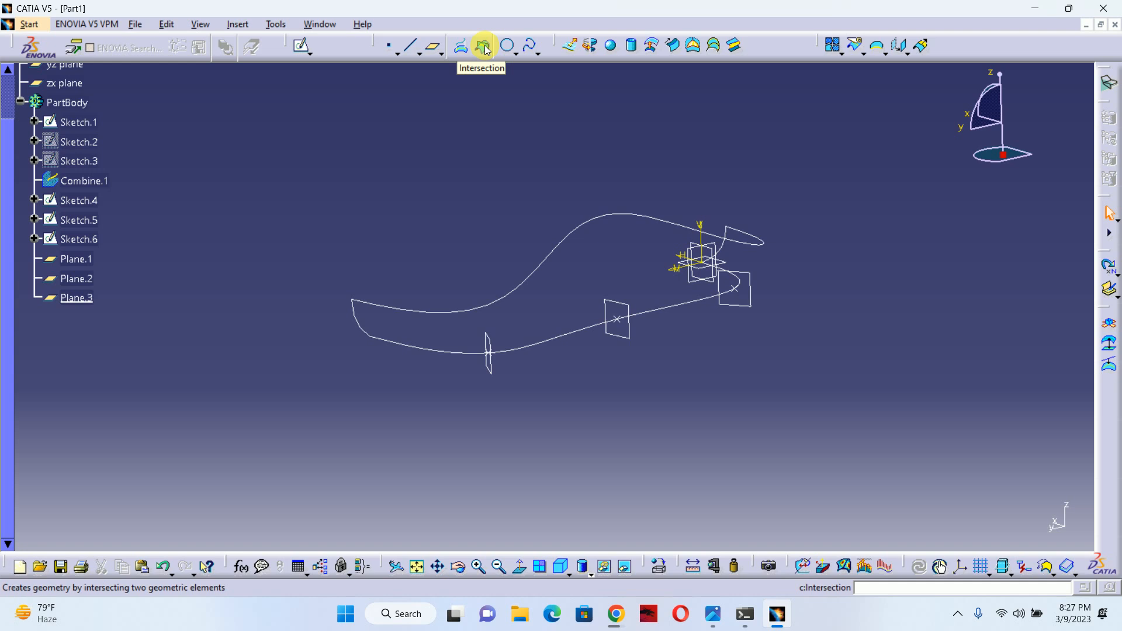
left_click(485, 46)
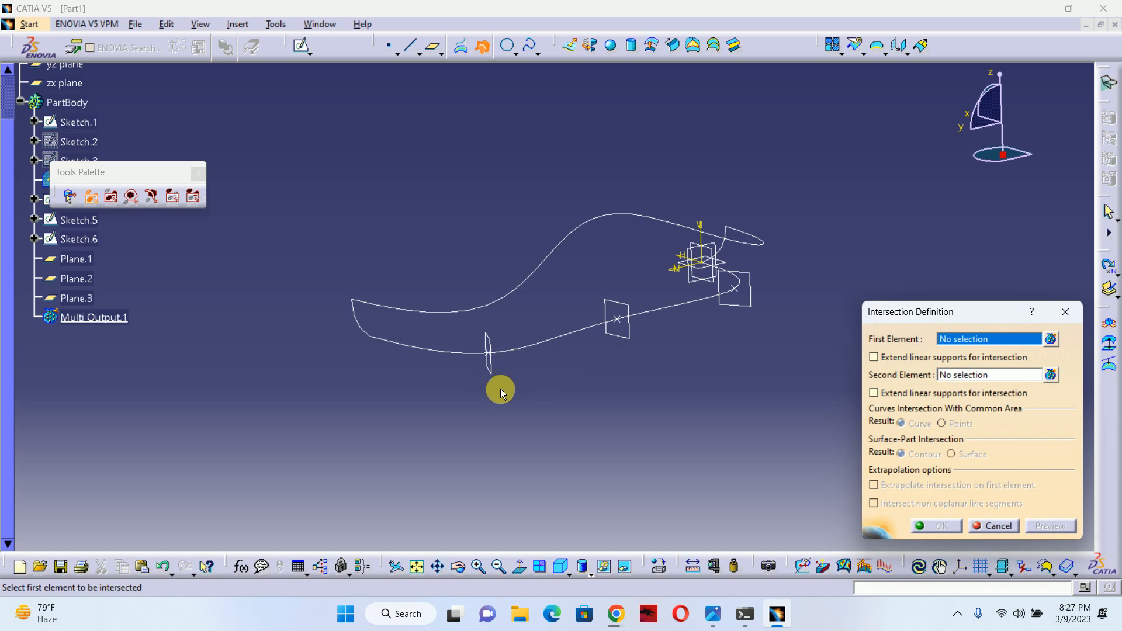
left_click(495, 341)
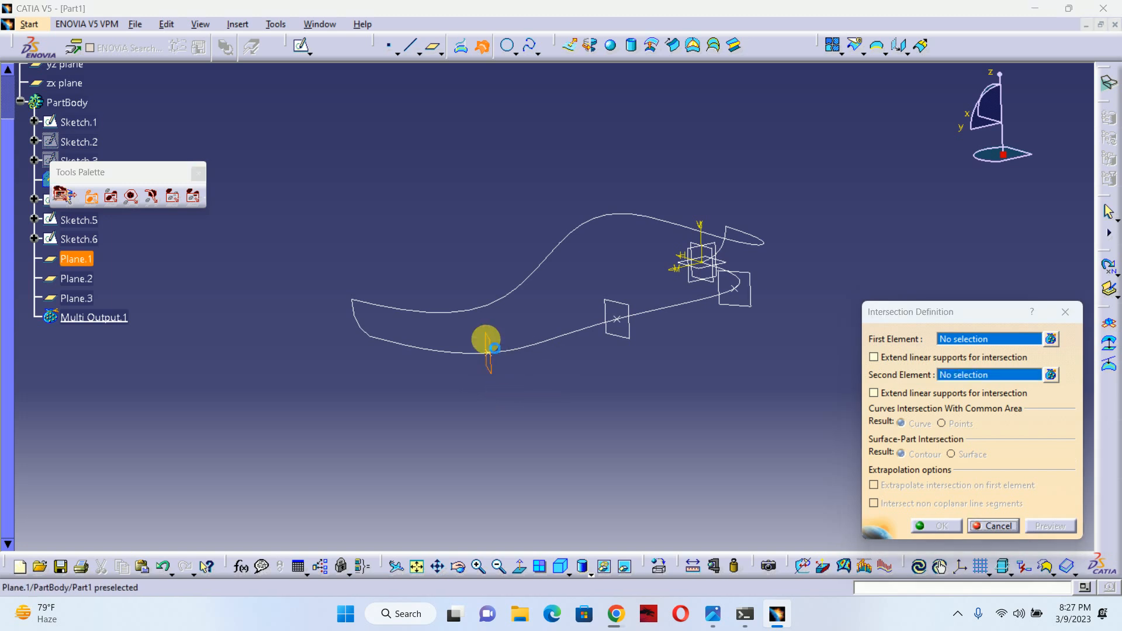
left_click(522, 287)
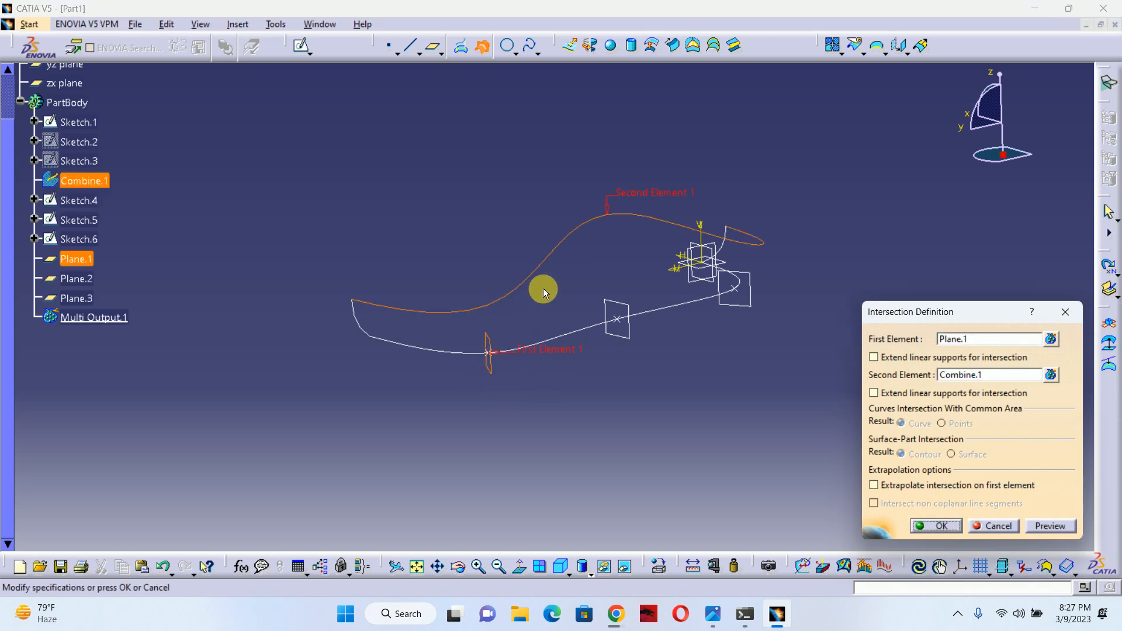
left_click(942, 525)
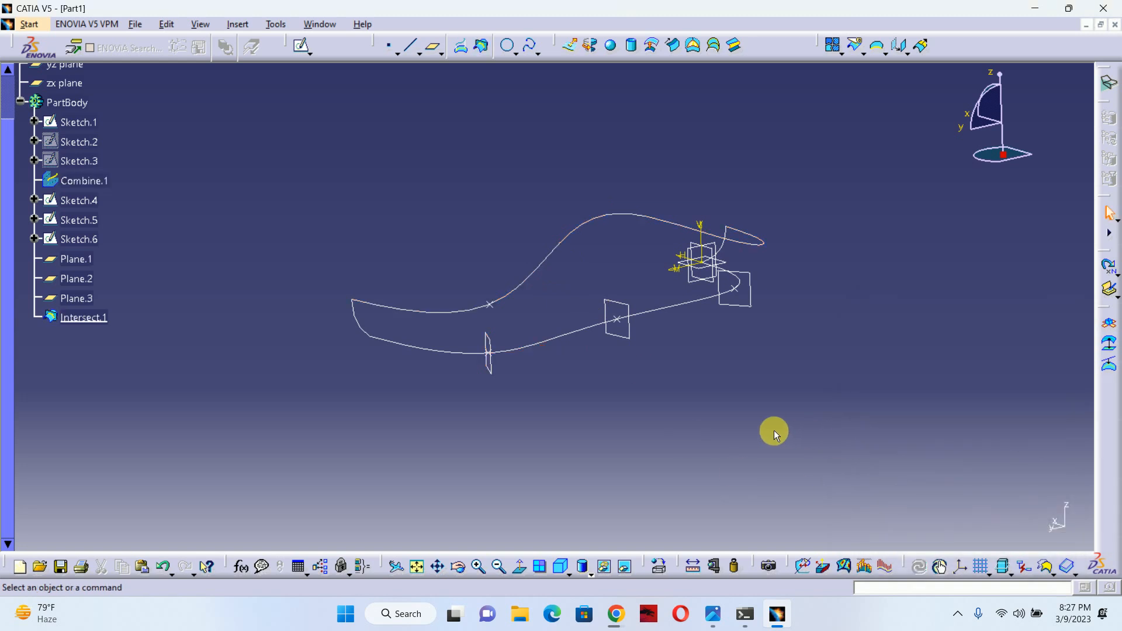
Intersect Plane.2 with Combine.1 to create a point on the upper curve above the middle plane.
left_click(625, 309)
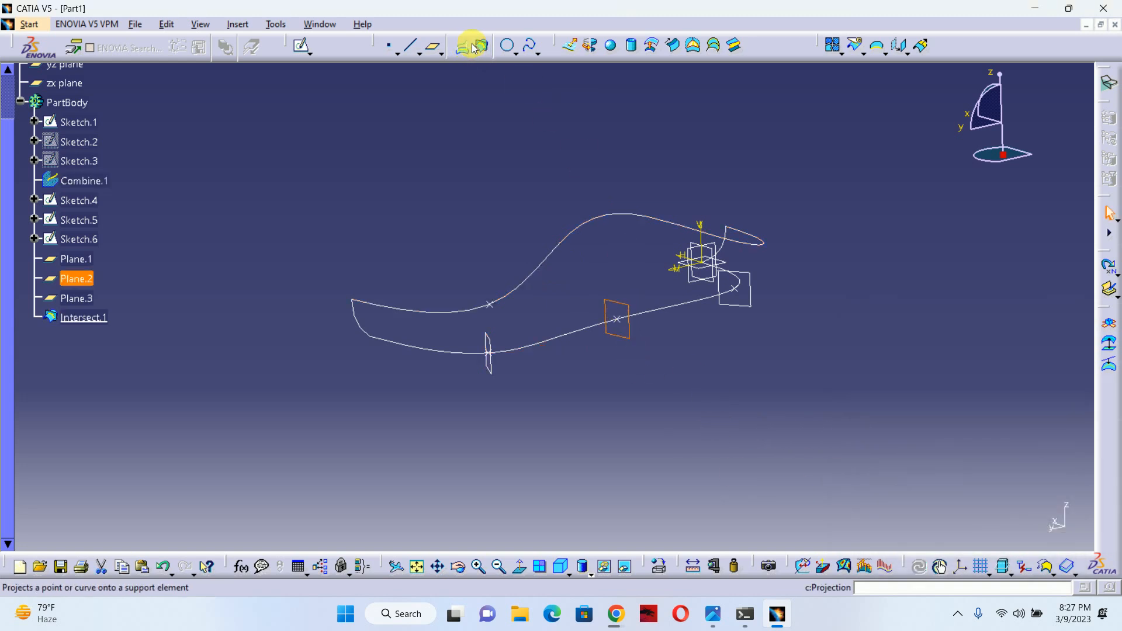
left_click(474, 48)
left_click(598, 216)
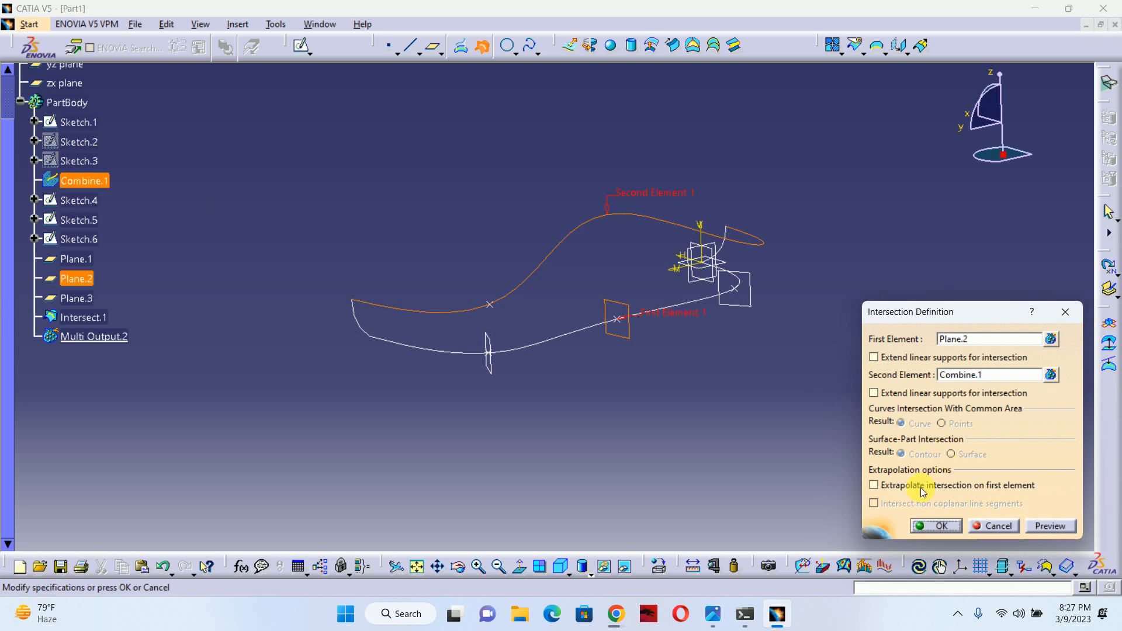
left_click(936, 526)
Intersect Plane.3 with Combine.1 to create a point on the upper curve near the origin end.
left_click(751, 298)
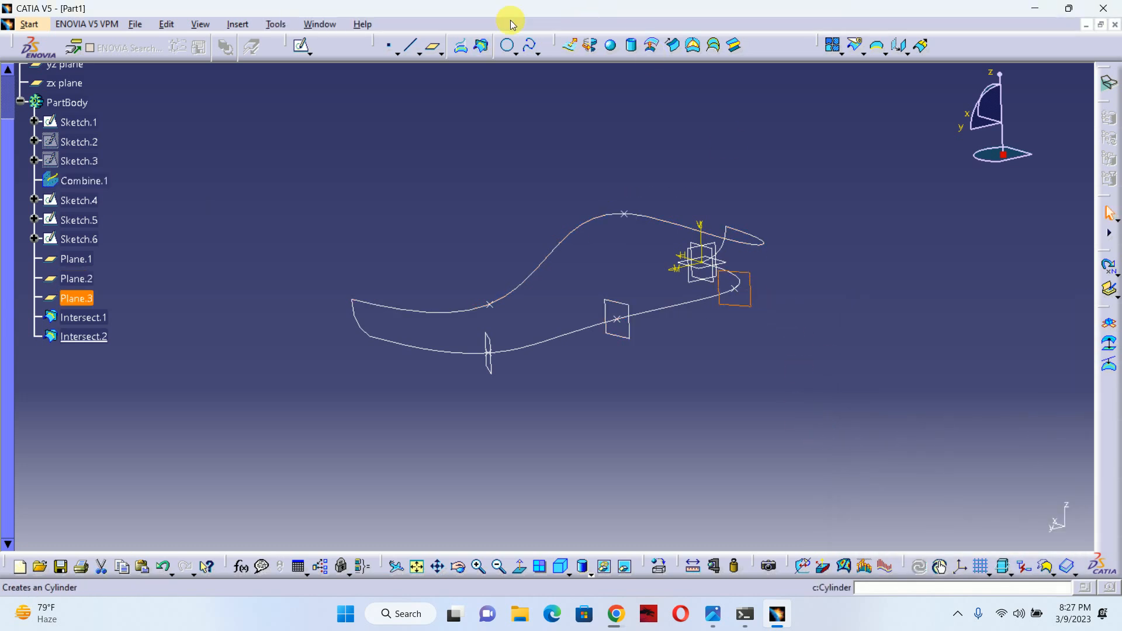
left_click(480, 45)
left_click(757, 243)
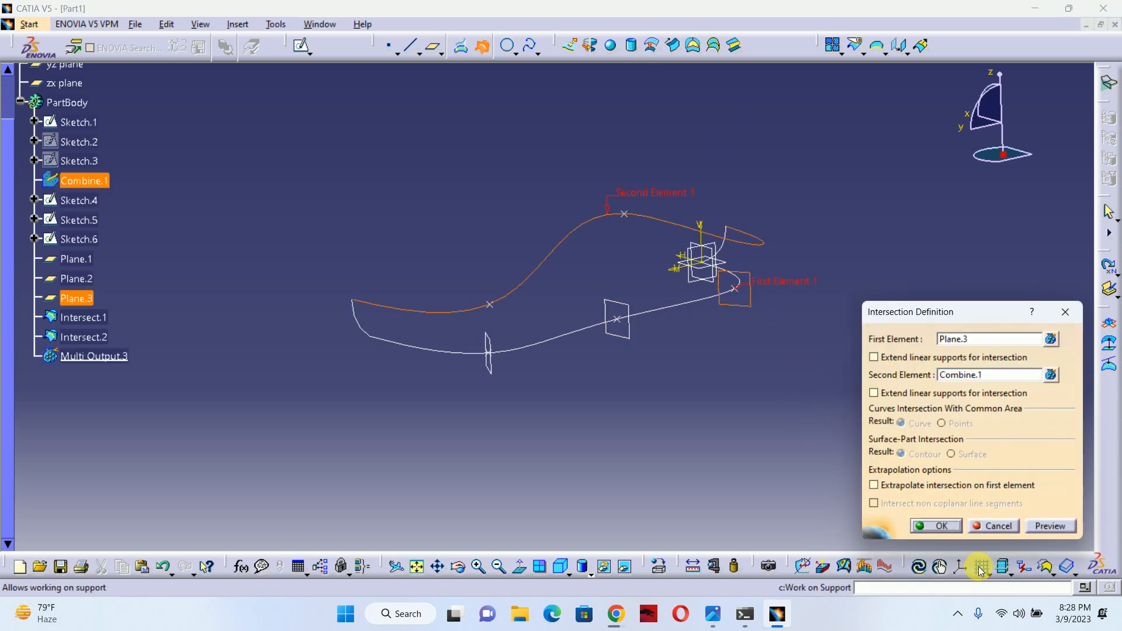
left_click(940, 529)
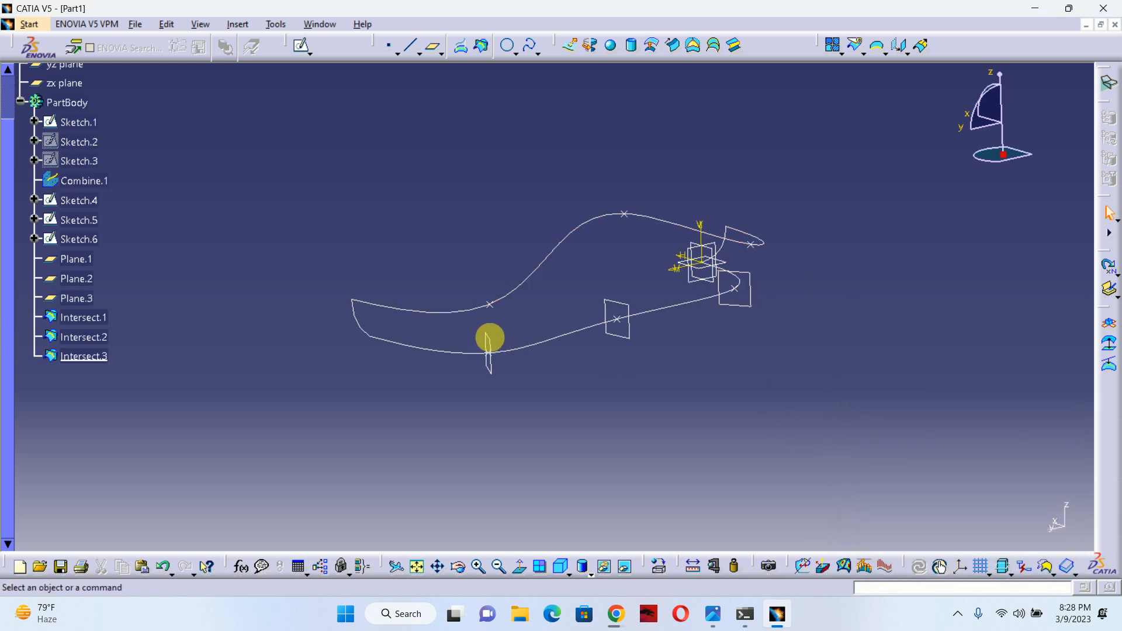
Open a new sketch on Plane.1, the normal plane farthest from the origin along the base curve.
left_click(491, 346)
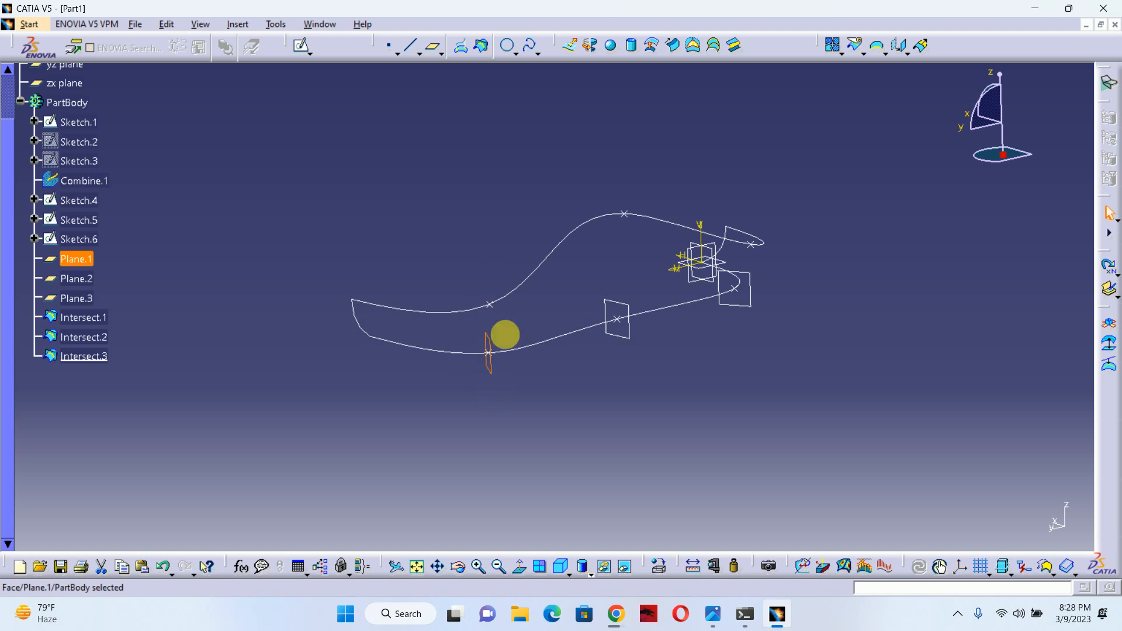
left_click(493, 334)
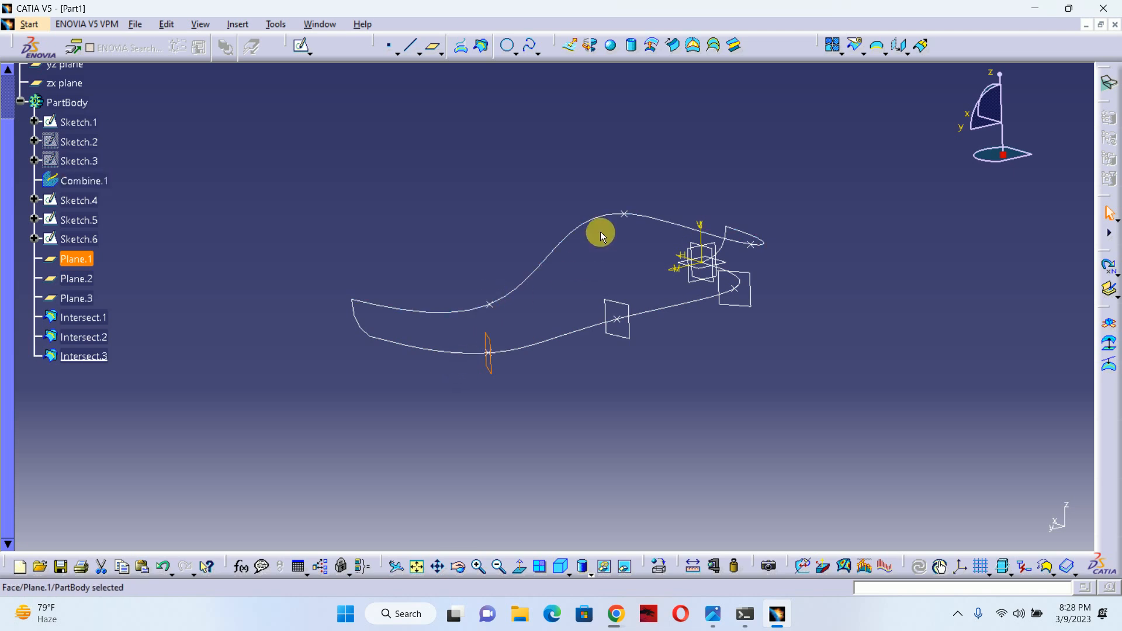
left_click(302, 47)
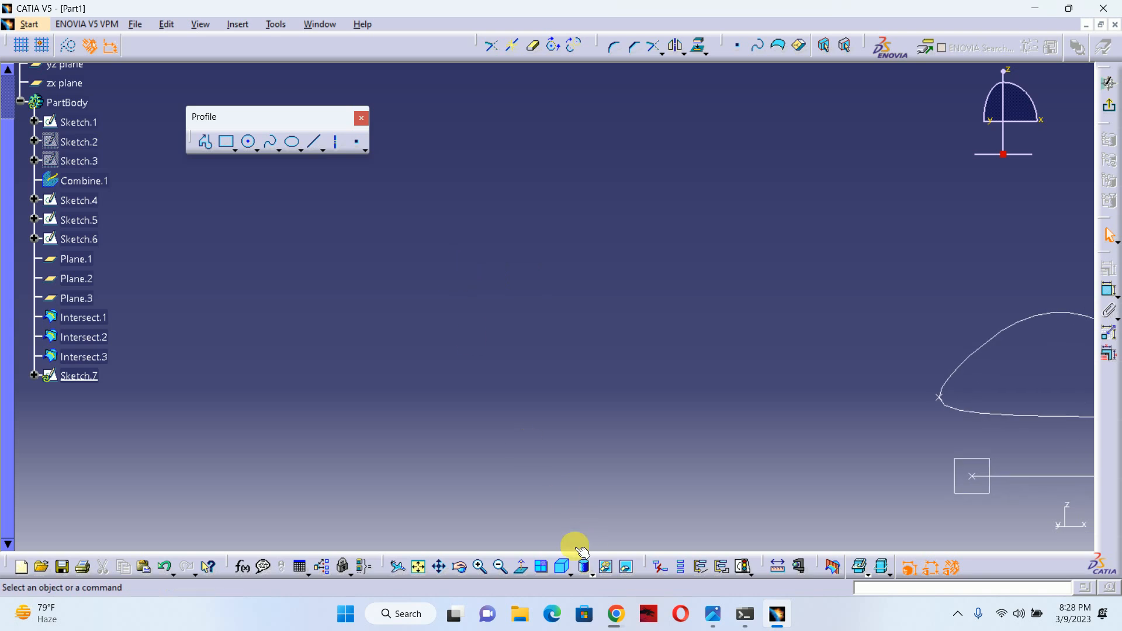
left_click(522, 567)
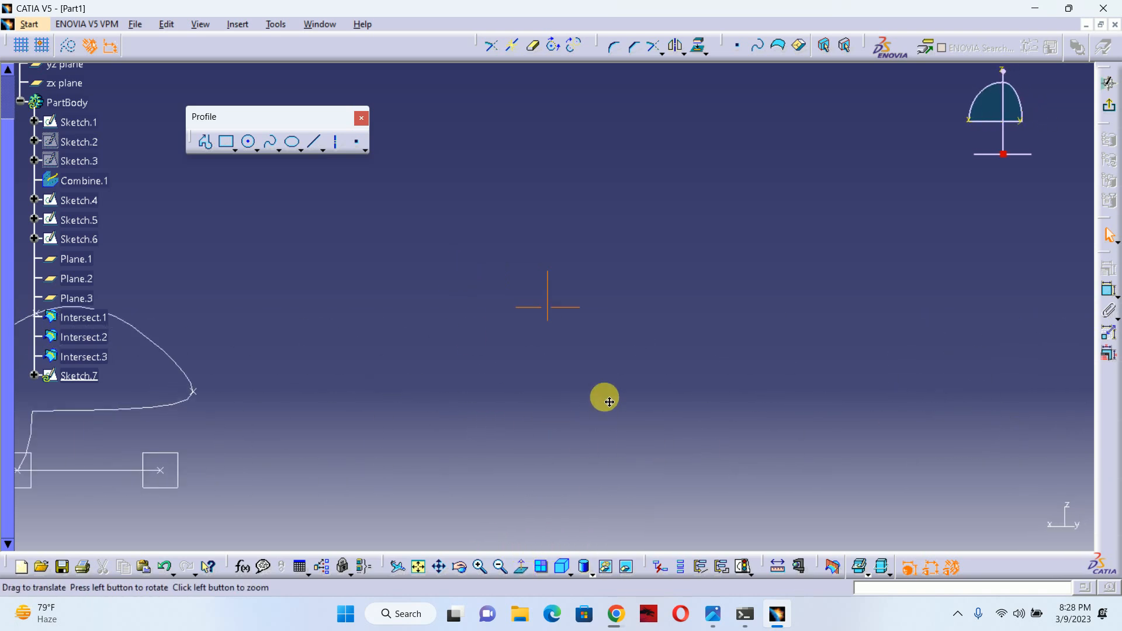
left_click(521, 566)
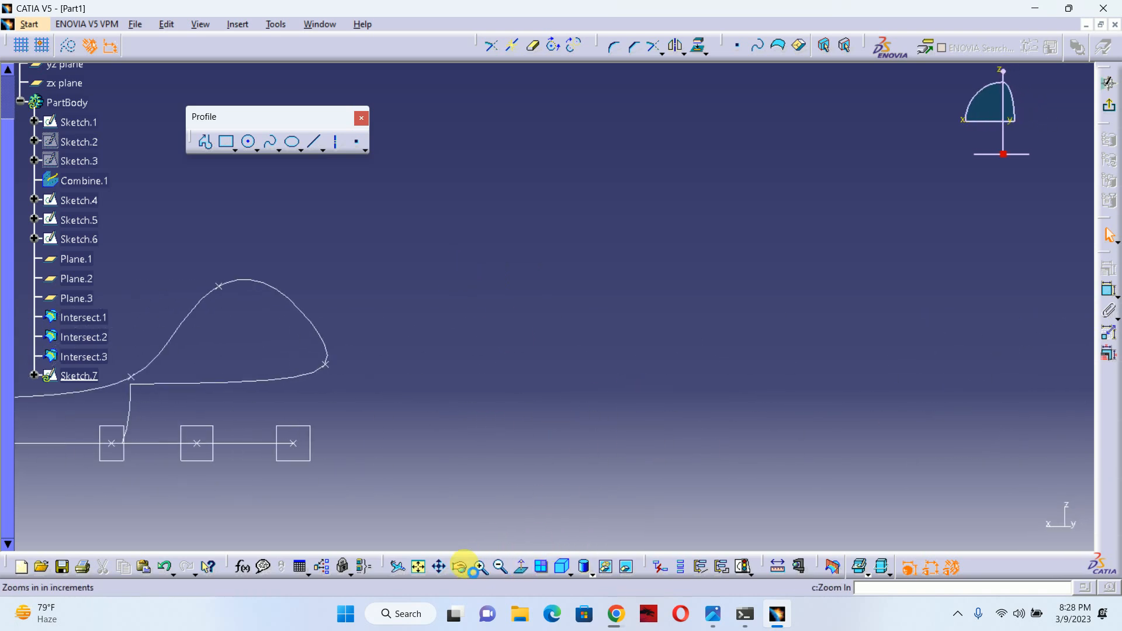
left_click(417, 567)
mouse_move(555, 465)
middle_mouse_down("ctrl")
mouse_move(463, 380)
mouse_move(476, 438)
mouse_move(468, 338)
mouse_move(566, 393)
mouse_move(539, 388)
middle_mouse_up("ctrl")
mouse_move(412, 358)
middle_mouse_down()
mouse_move(556, 361)
mouse_move(491, 358)
mouse_move(358, 394)
middle_mouse_up()
middle_click_drag(441, 387, 343, 366)
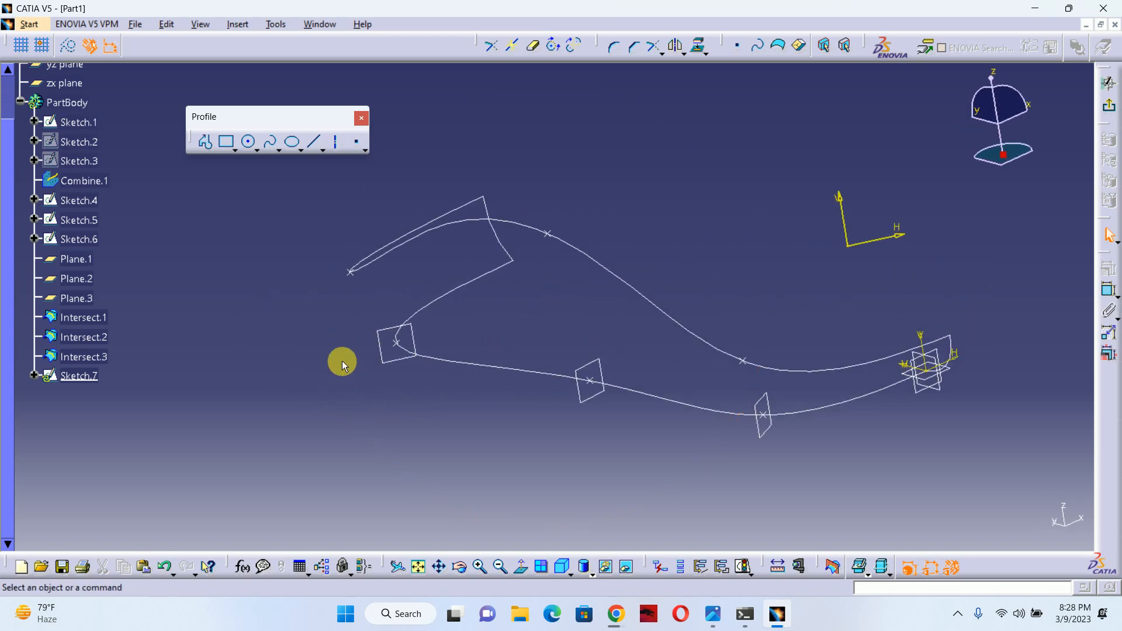
Draw an open three-point spline about 12 mm tall, running from beside the upper curve's intersection point down beside Plane.1's base point.
left_click(268, 146)
left_click(342, 283)
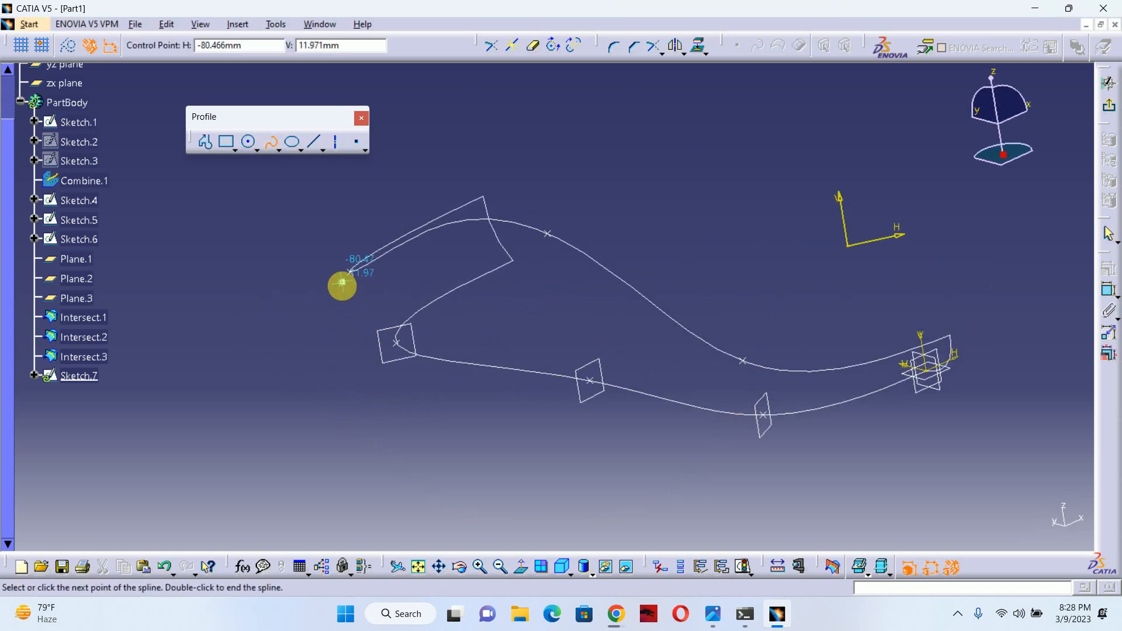
left_click(347, 315)
left_click(372, 349)
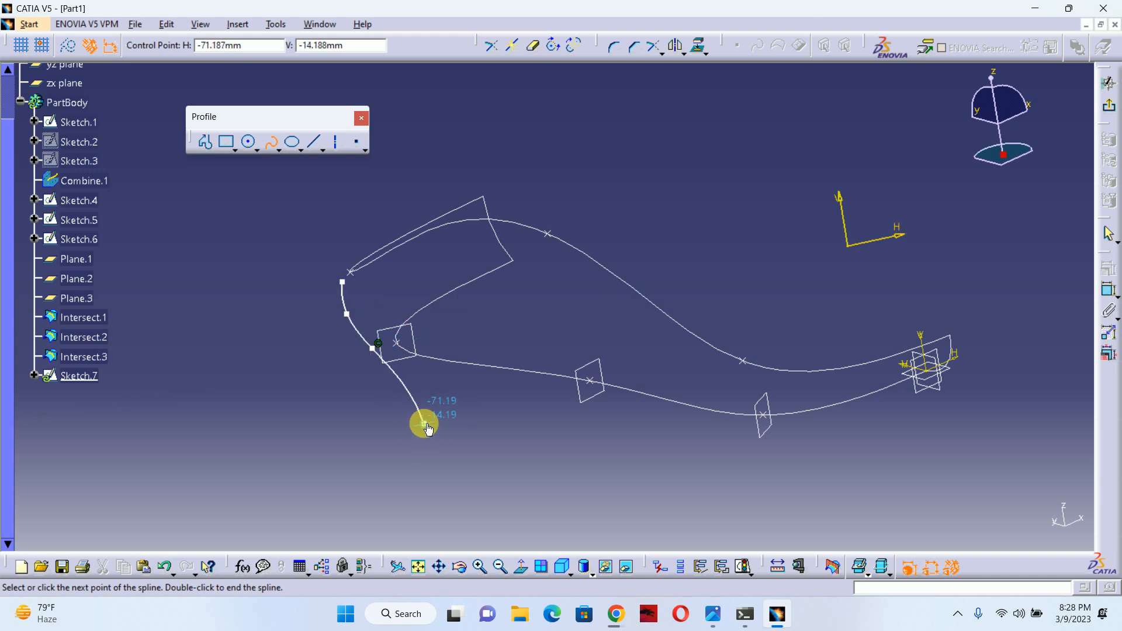
double_click(371, 350)
left_click(520, 566)
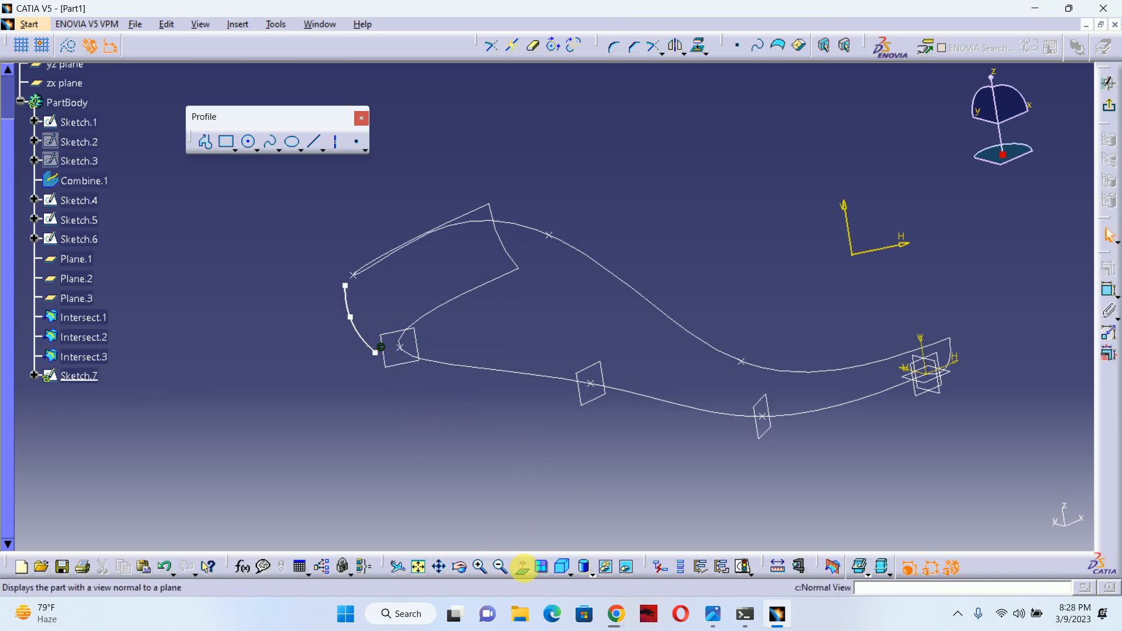
Make the spline's ends coincident with the upper intersection point and Plane.1's base point, and shift its middle control point slightly inward.
left_click_drag(343, 150, 315, 144)
left_click(286, 137)
left_click(1107, 289)
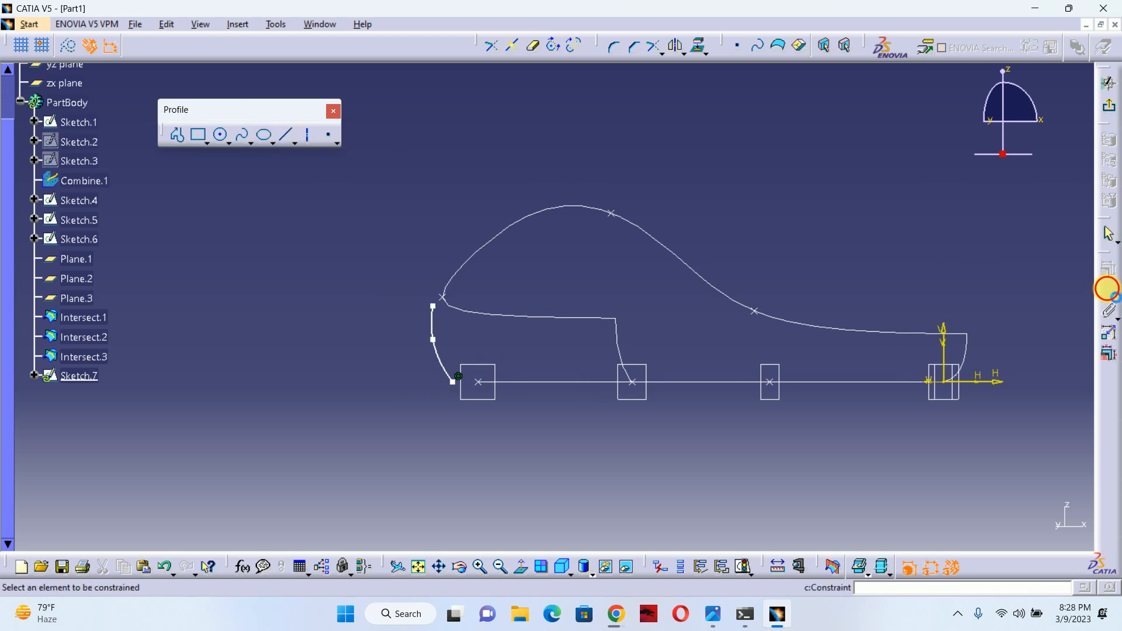
left_click(439, 299)
right_click(413, 229)
left_click(461, 332)
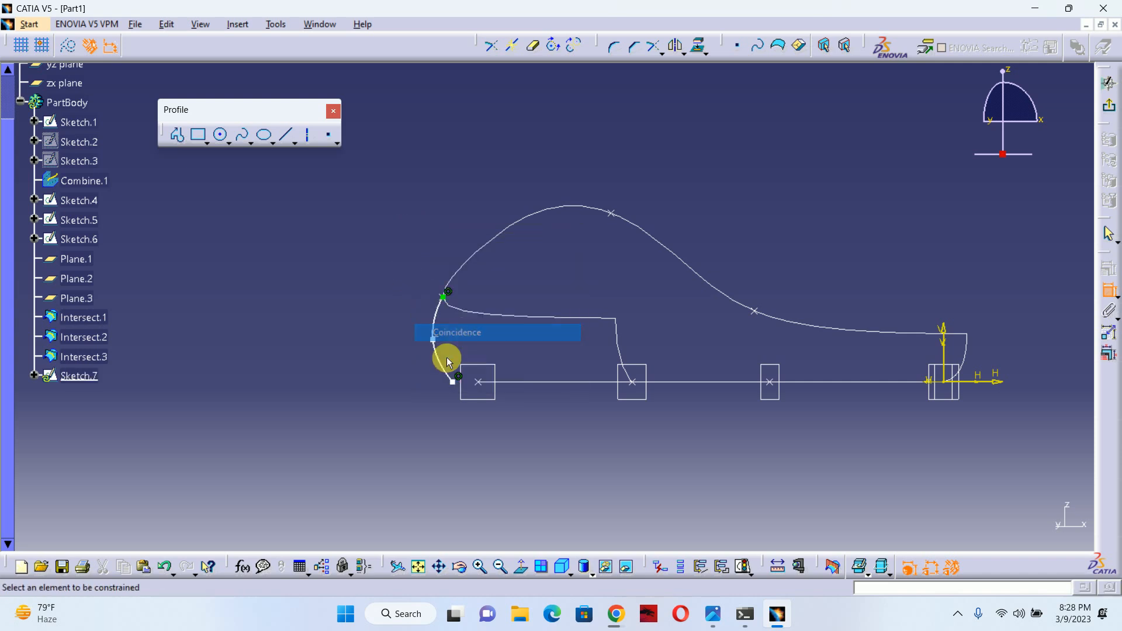
left_click(478, 384)
right_click(474, 423)
left_click(543, 530)
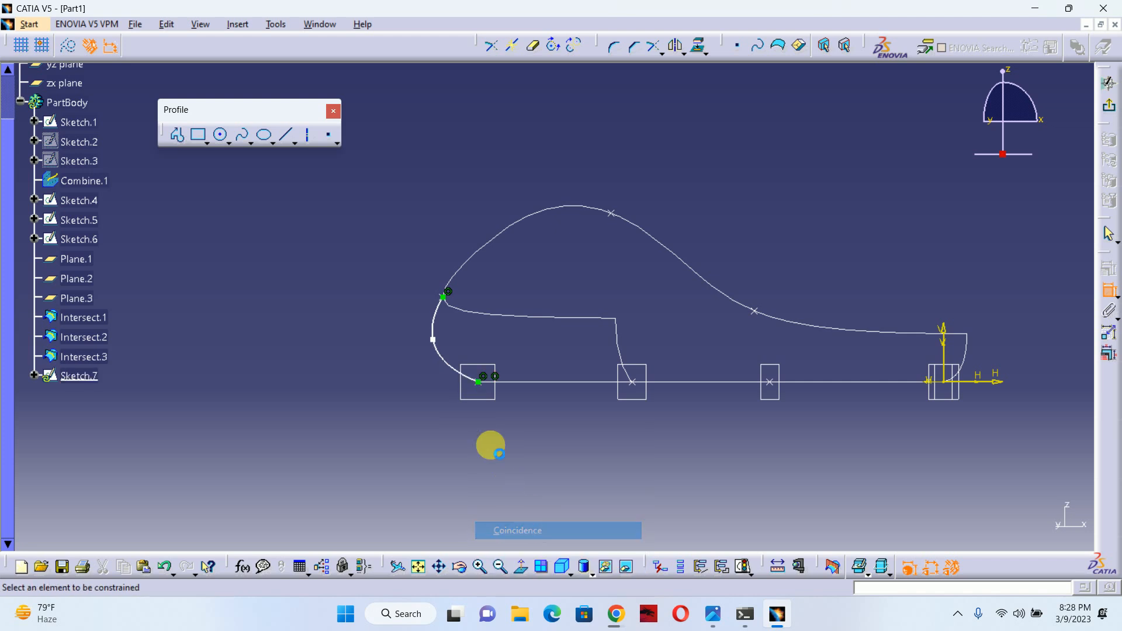
left_click(1109, 290)
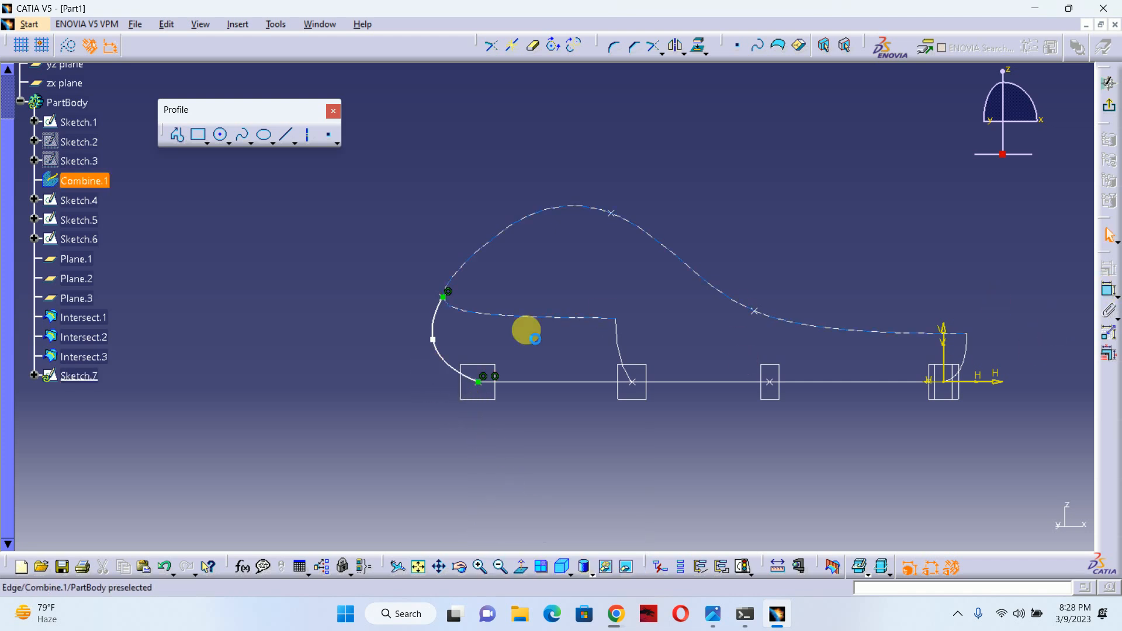
left_click_drag(436, 340, 443, 340)
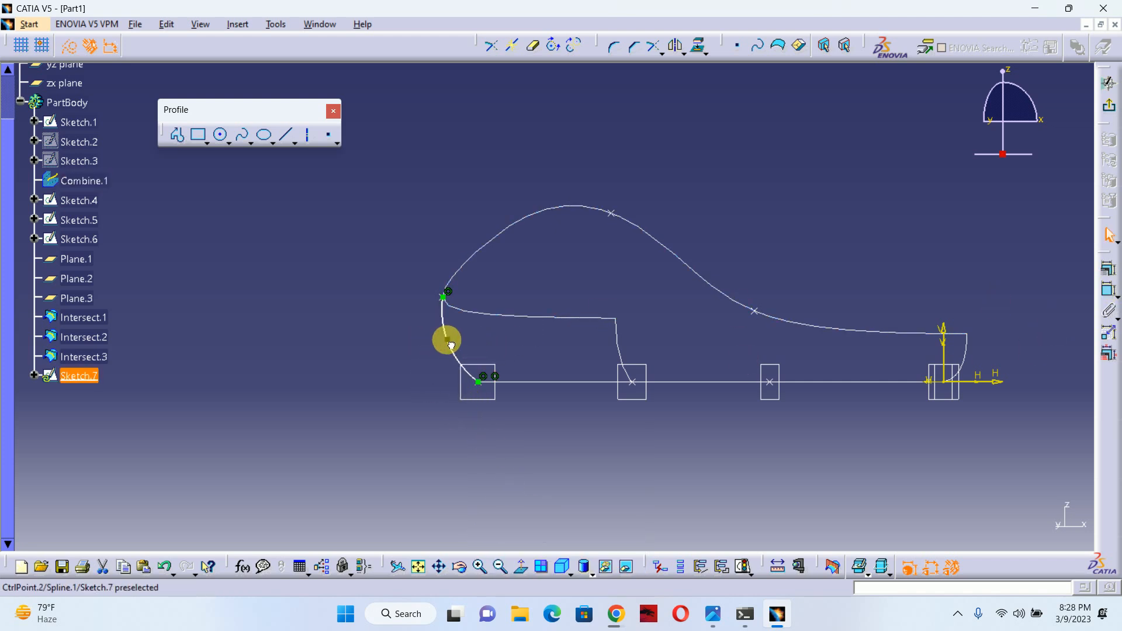
Draw a vertical axis upward from the spline's upper end and make the spline tangent to it.
left_click(308, 134)
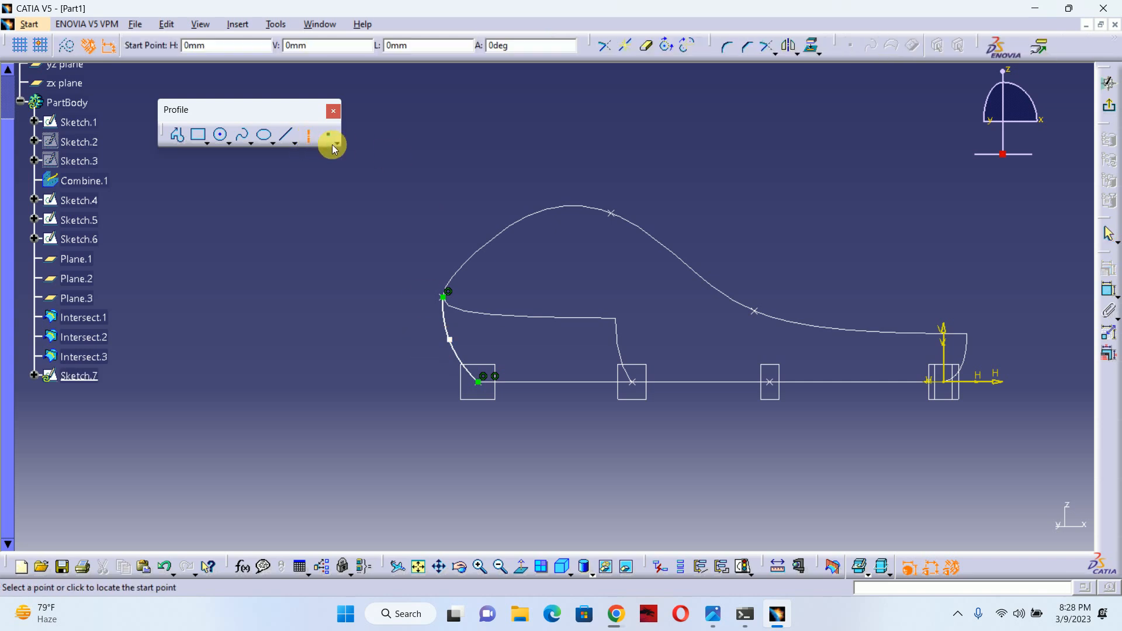
left_click(448, 302)
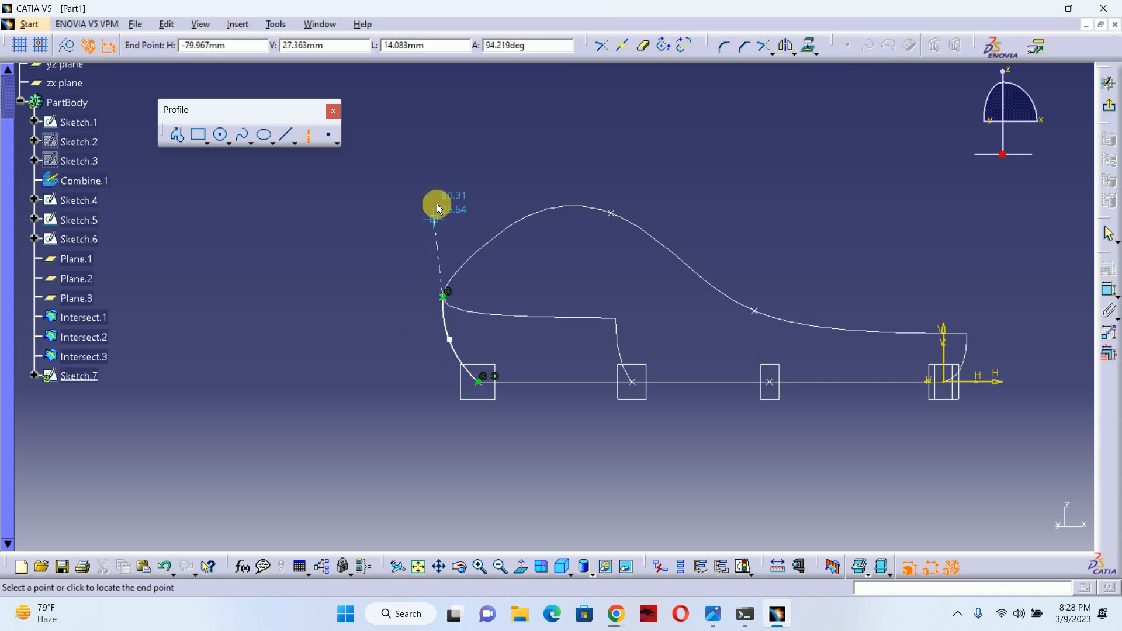
left_click(442, 199)
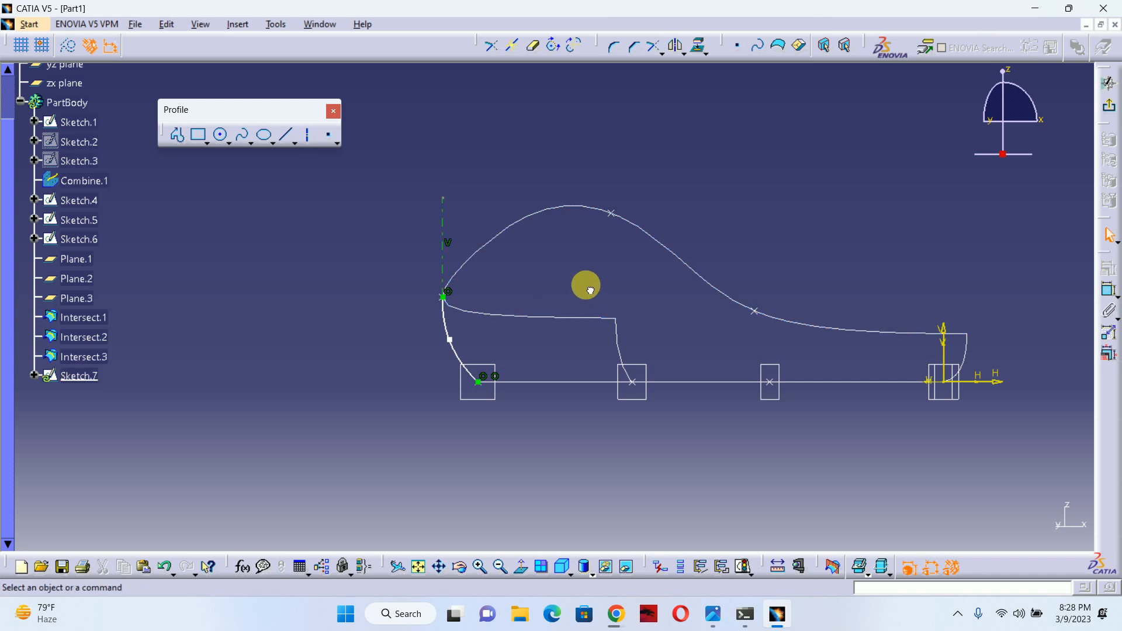
left_click(1108, 290)
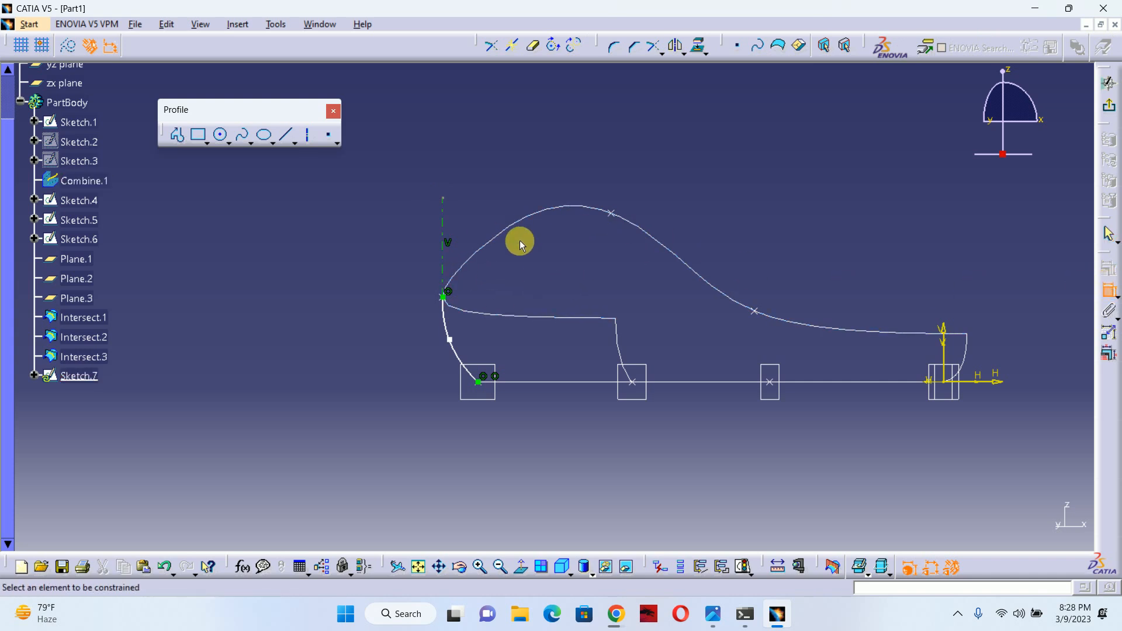
left_click(445, 227)
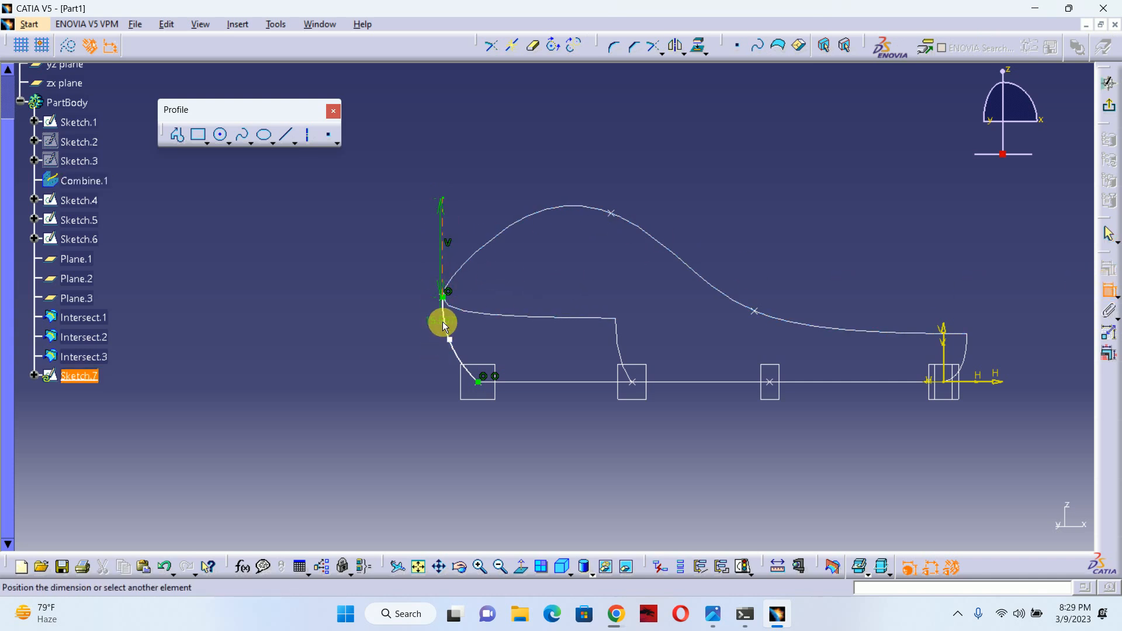
left_click(443, 323)
right_click(388, 254)
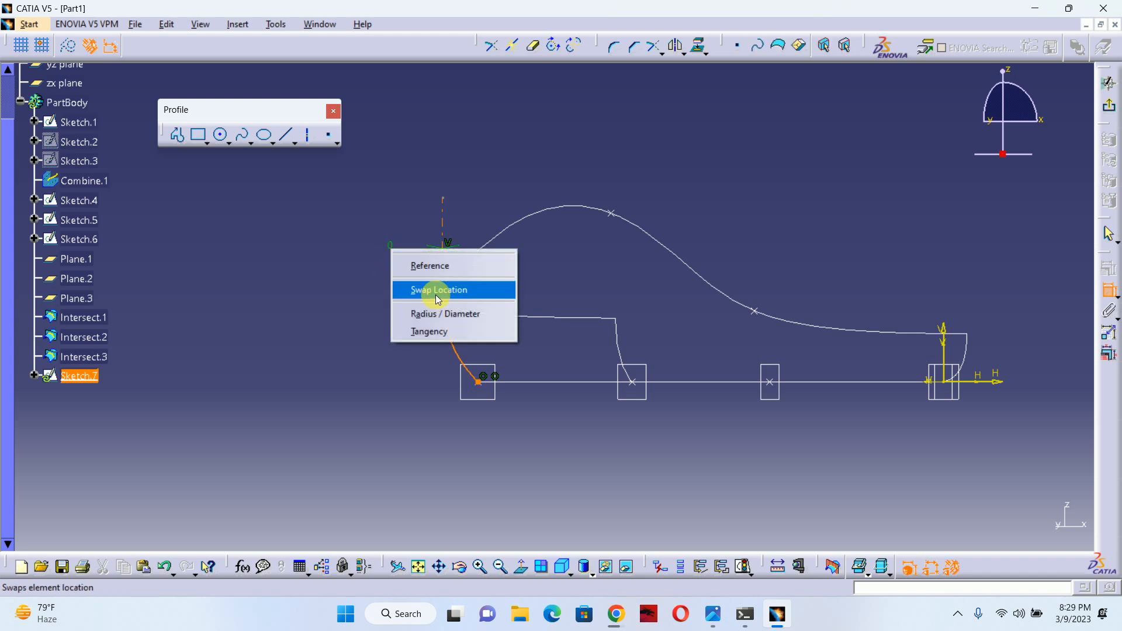
left_click(431, 329)
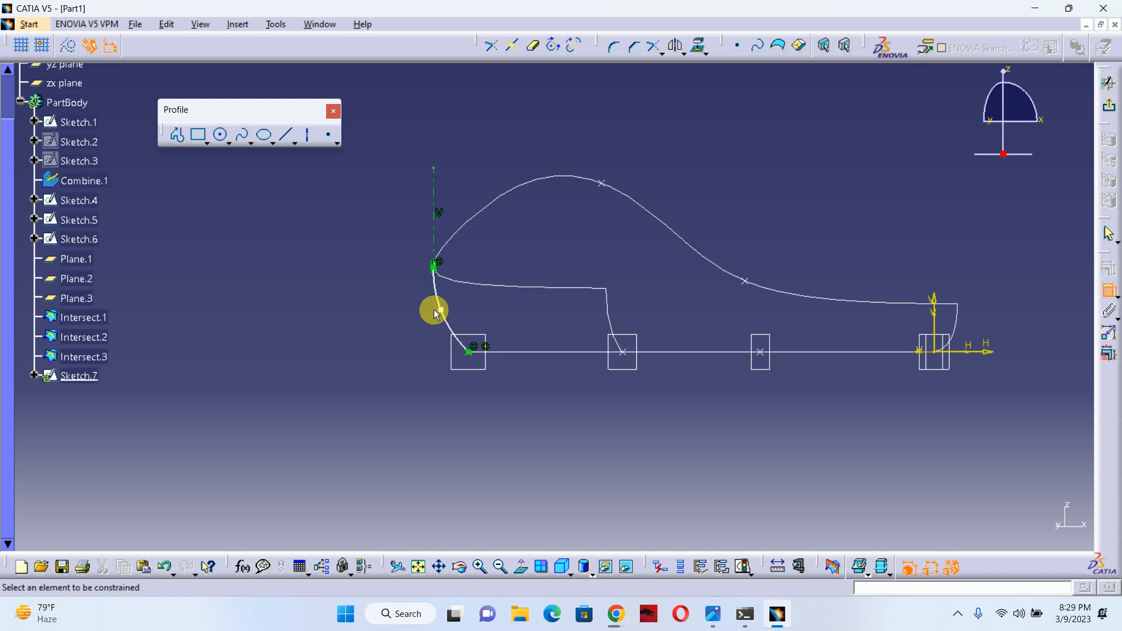
Constrain the spline's middle control point to a height of 5 mm above the base curve and exit the sketch.
left_click(441, 310)
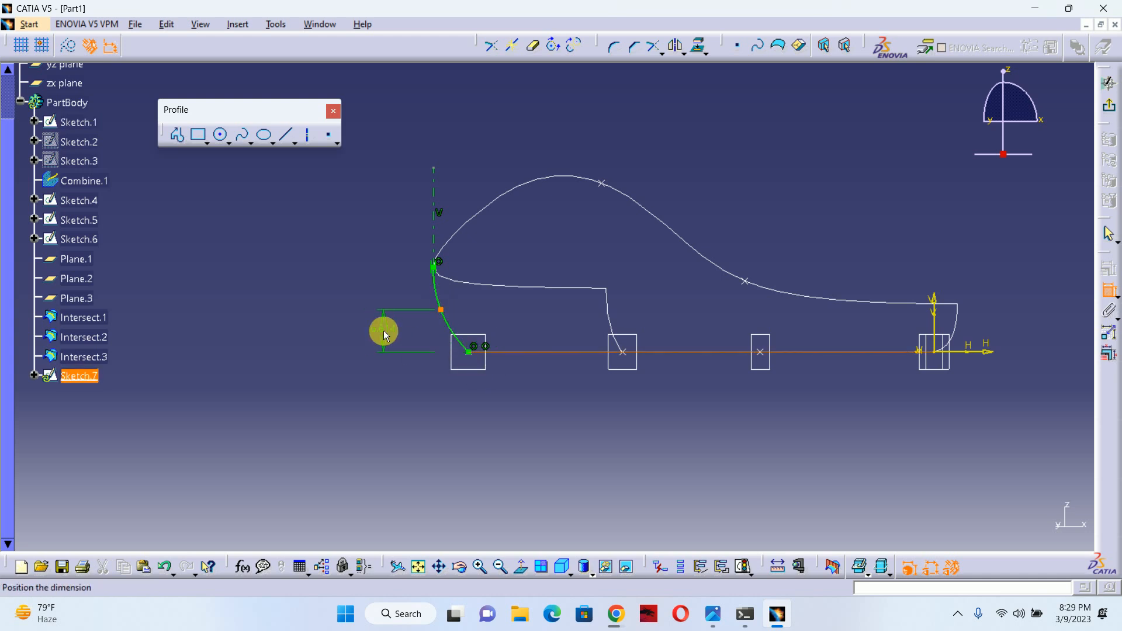
key("Escape")
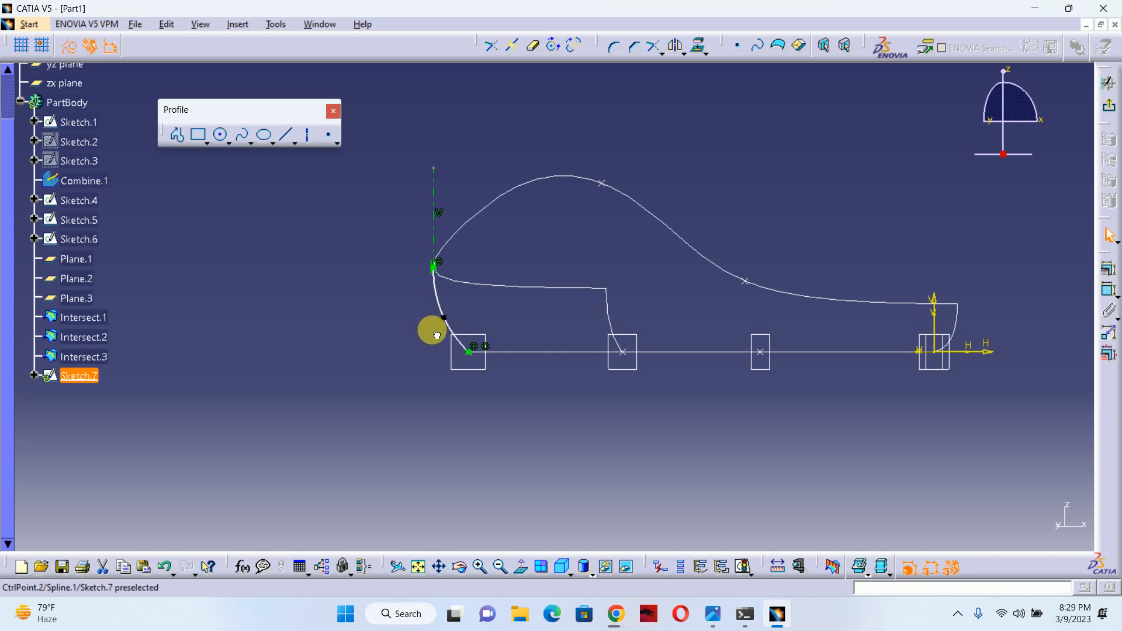
left_click(440, 337)
left_click(1109, 290)
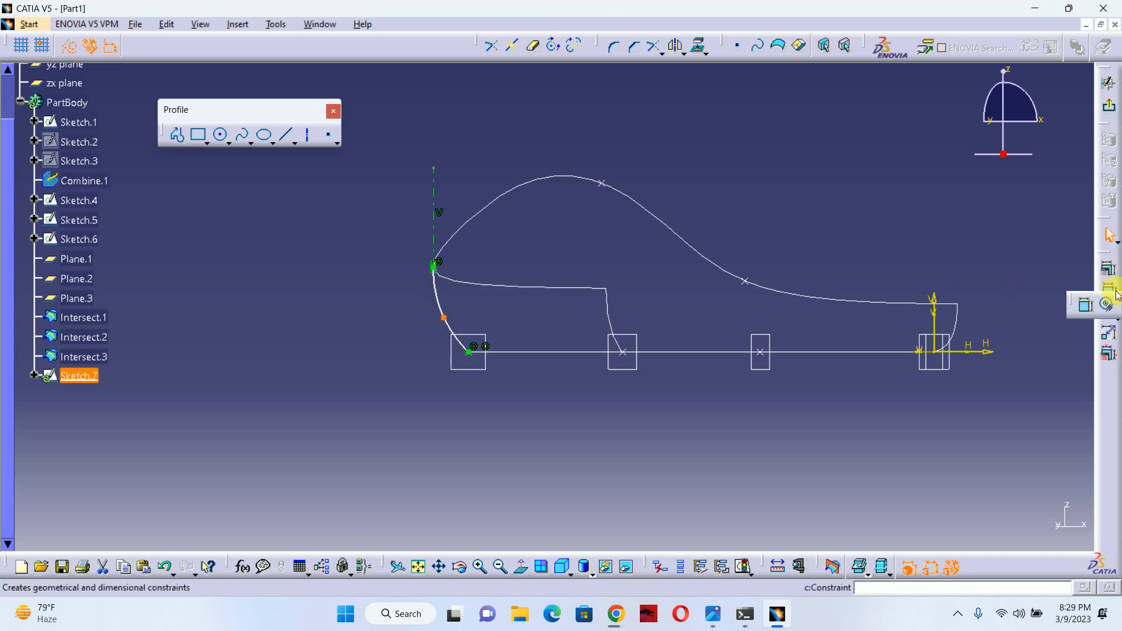
left_click(562, 351)
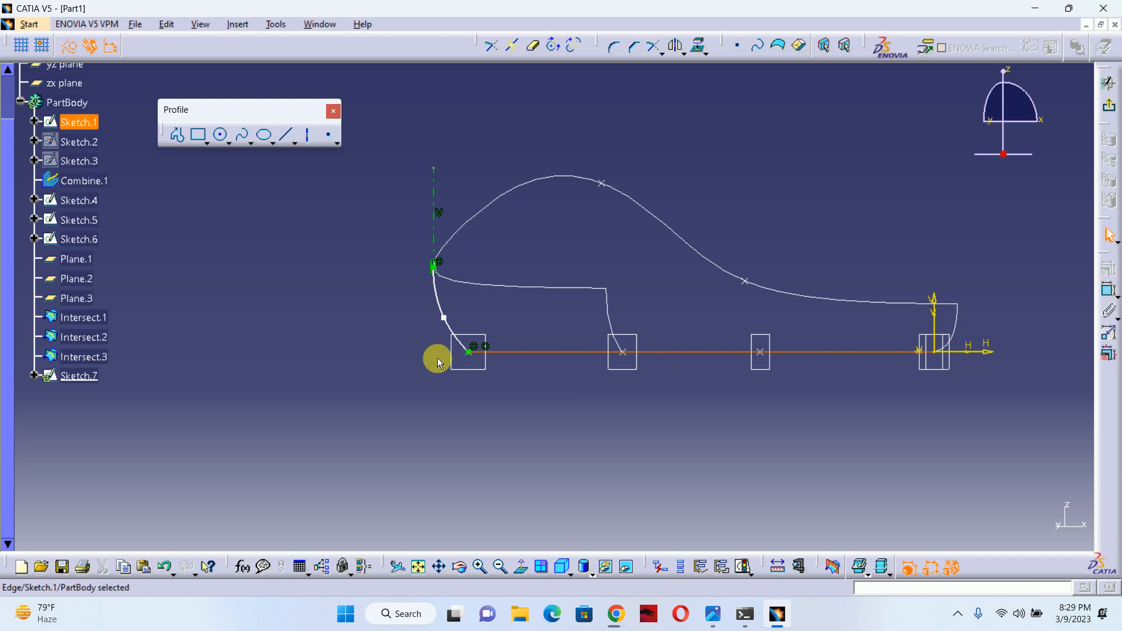
left_click(1109, 289)
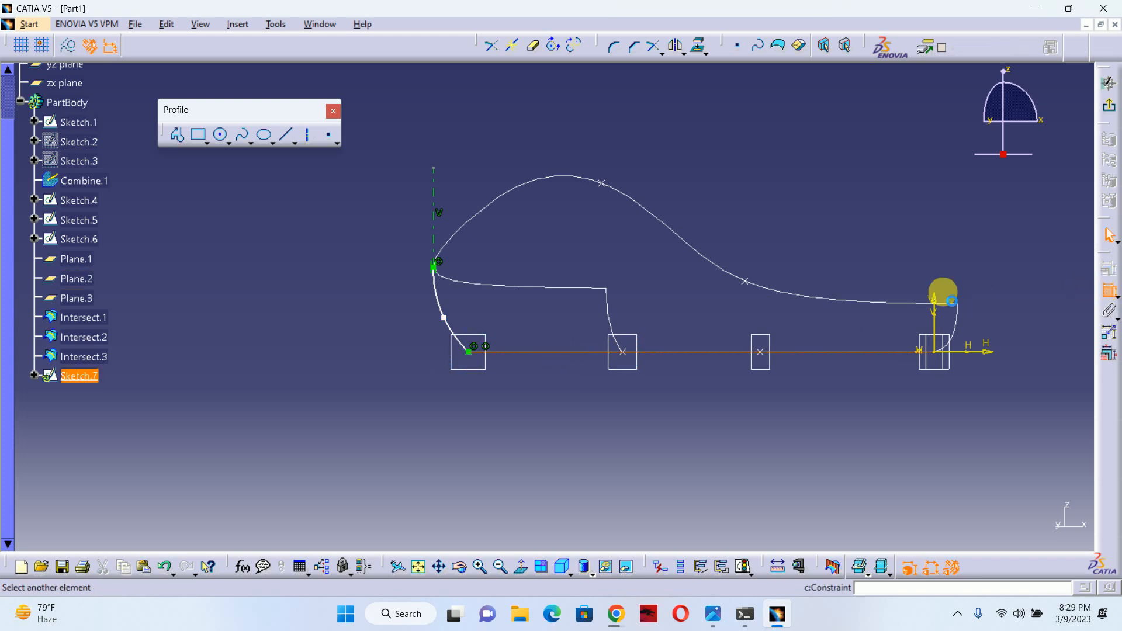
left_click(444, 318)
left_click(371, 336)
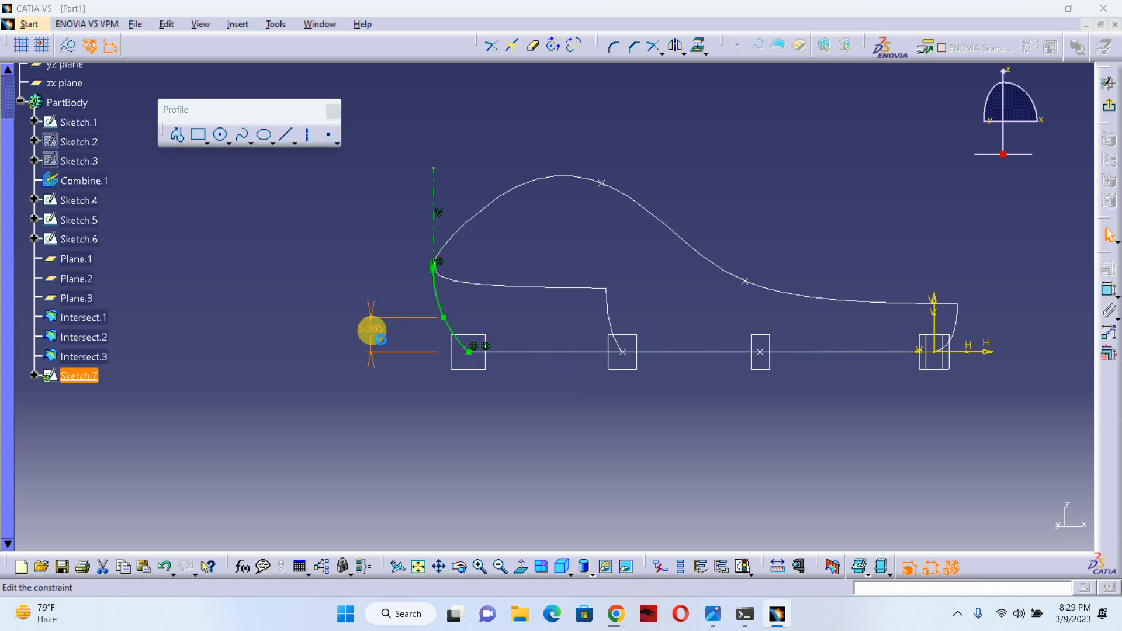
double_click(374, 334)
type("5")
key("Return")
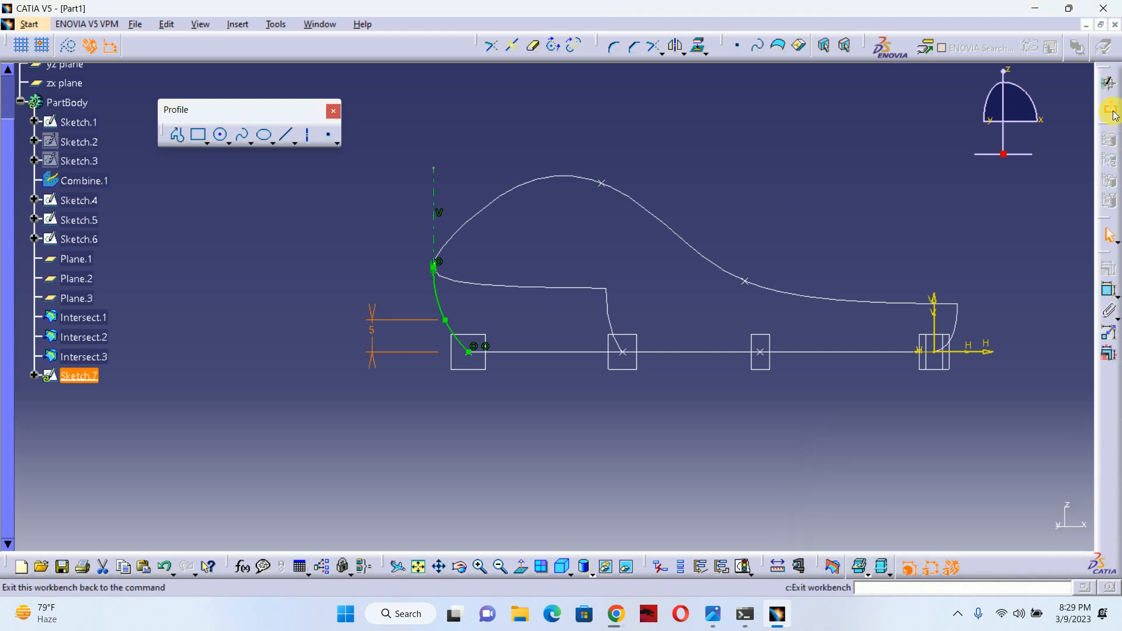
left_click(1109, 82)
Open a new sketch on Plane.2, the middle plane along the base curve.
middle_click_drag(561, 321, 454, 328)
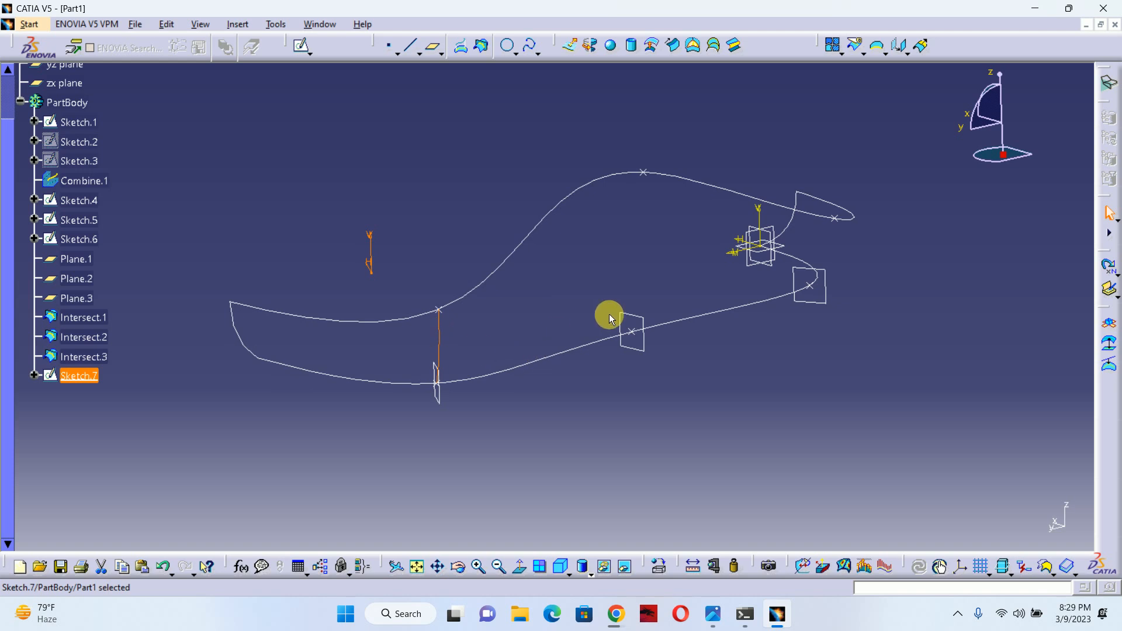
left_click(632, 330)
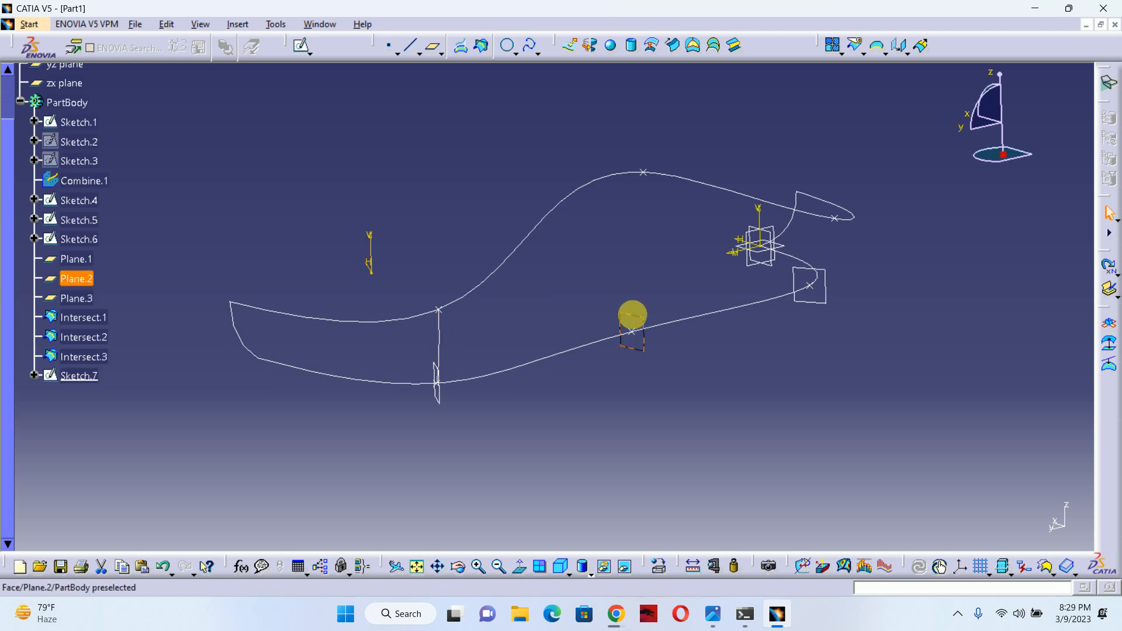
left_click(321, 47)
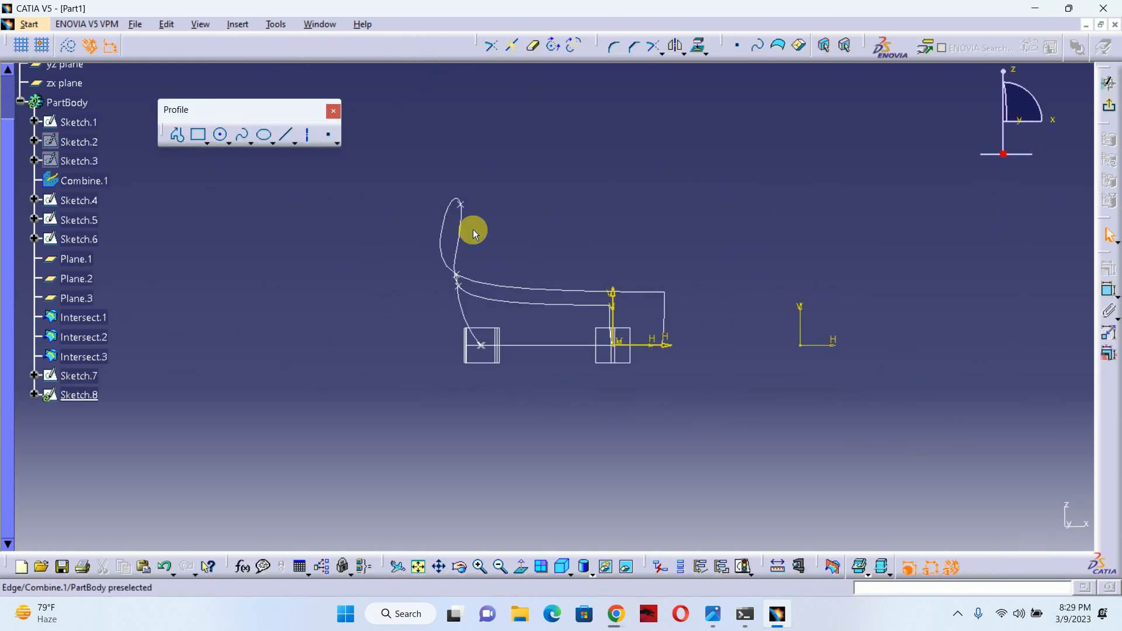
Draw an open four-point spline about 25 mm tall, running from beside the upper intersection point down beside Plane.2's base point.
left_click(243, 135)
left_click(430, 203)
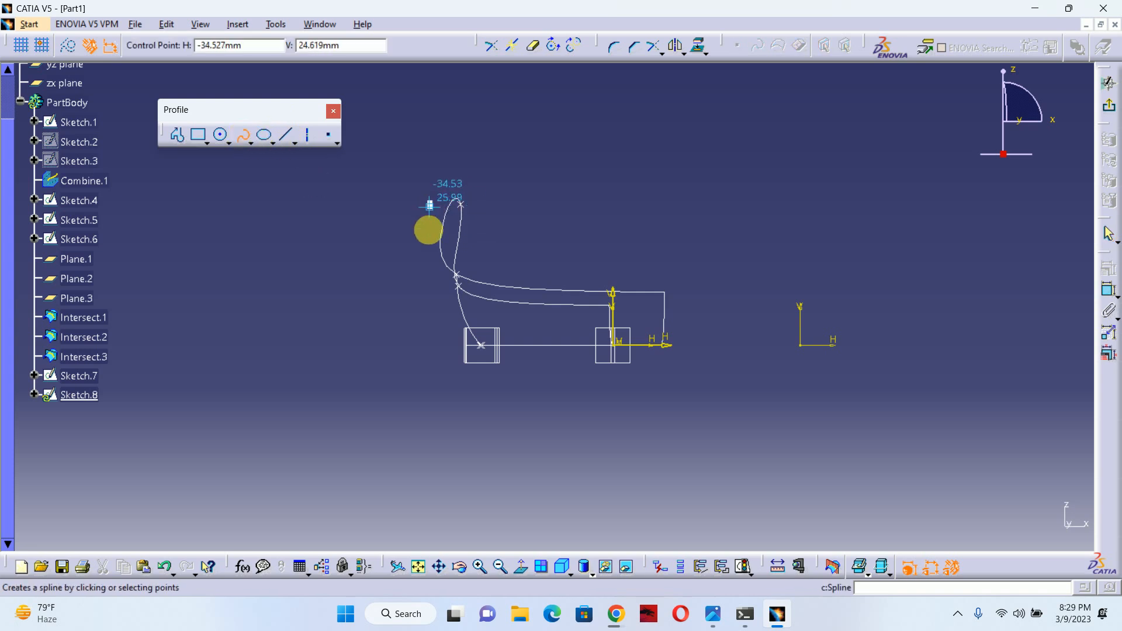
left_click(430, 259)
left_click(446, 300)
left_click(452, 338)
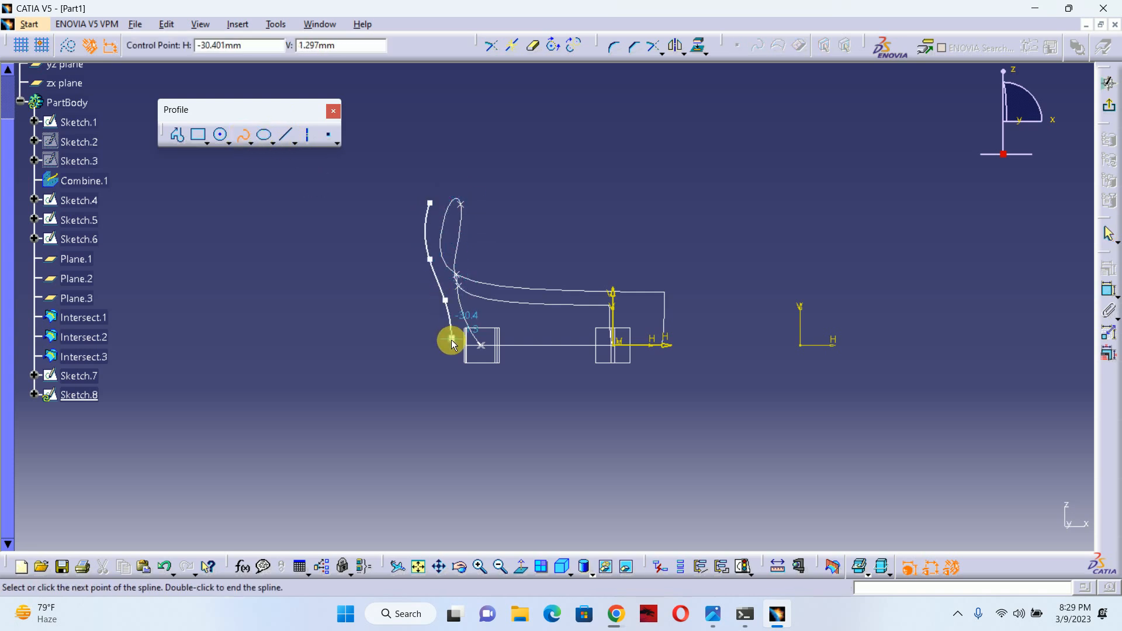
double_click(835, 311)
key("Escape")
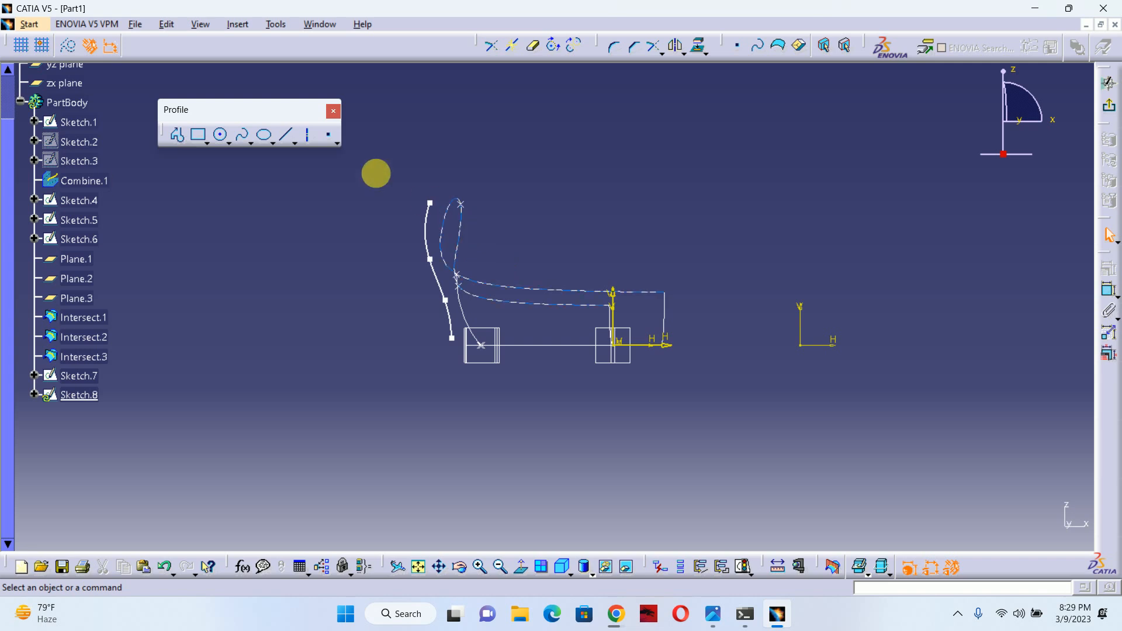
Make the spline's upper end coincident with the upper intersection point and its lower end coincident with Plane.2's base point.
left_click(1108, 290)
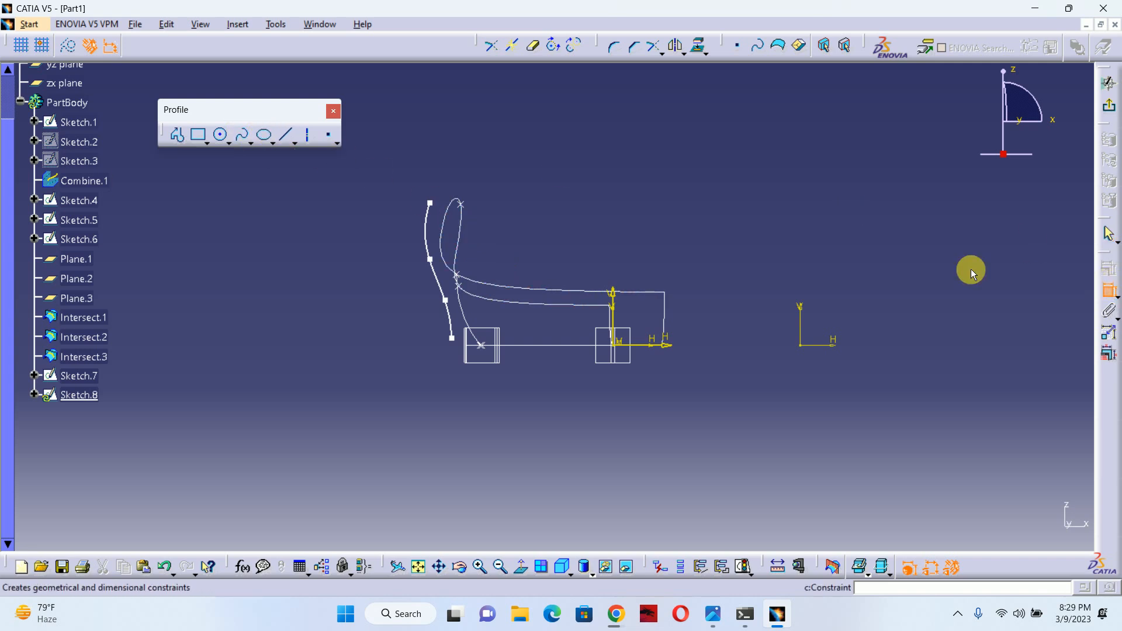
left_click(430, 204)
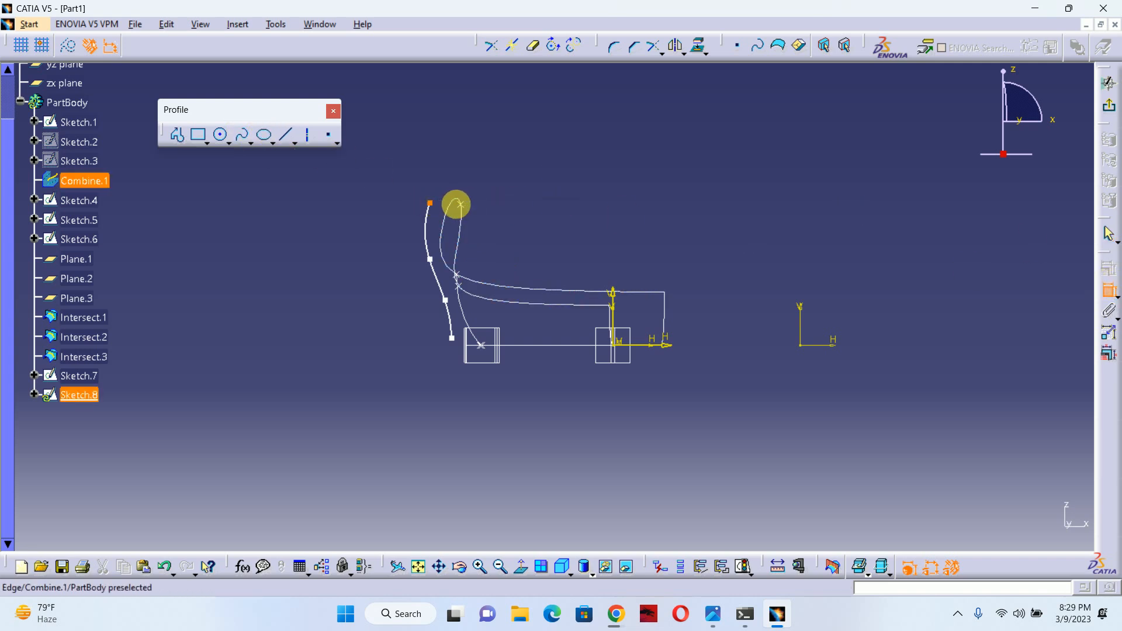
left_click(458, 203)
right_click(441, 171)
left_click(494, 278)
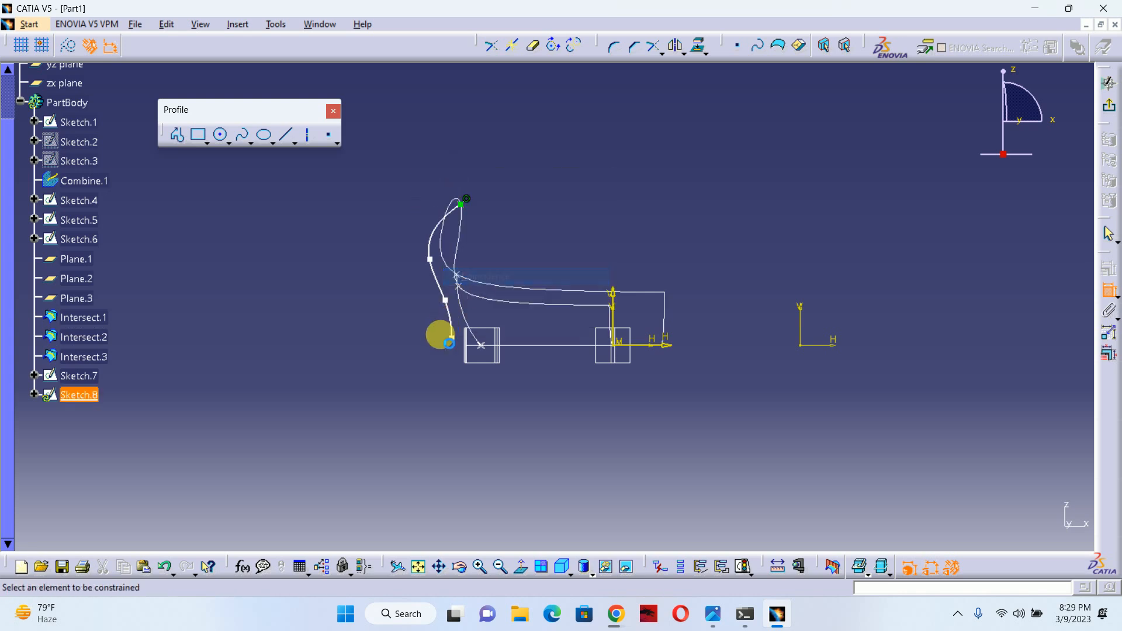
mouse_move(451, 337)
middle_mouse_down()
mouse_move(508, 368)
mouse_move(442, 354)
middle_mouse_up()
left_click(488, 357)
right_click(473, 412)
left_click(483, 521)
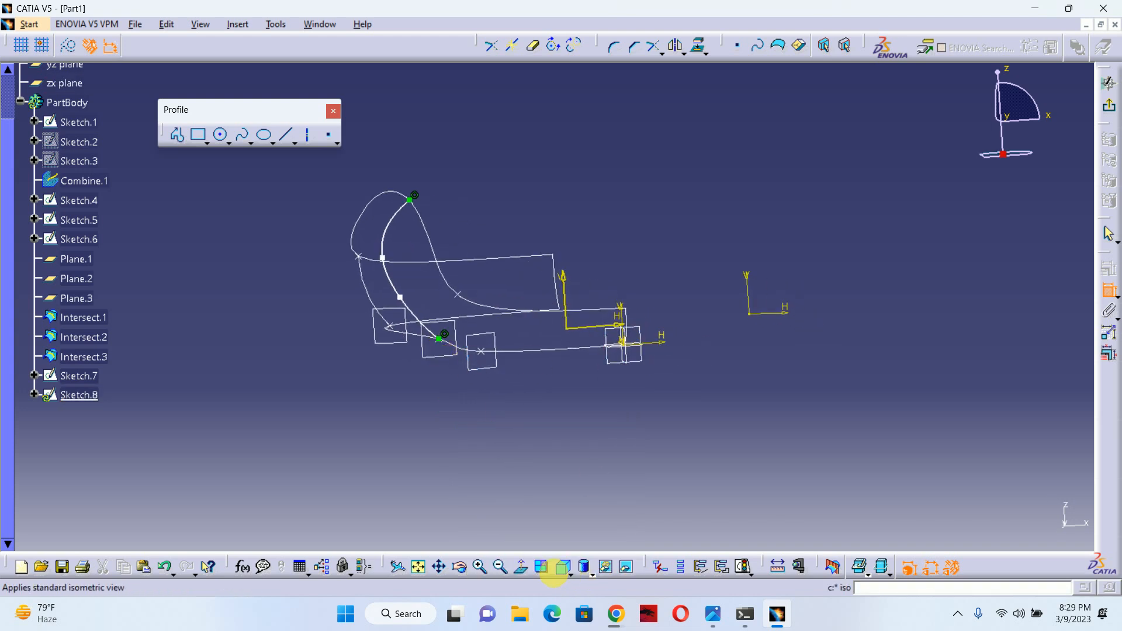
Move the spline's two inner control points inward to flatten its bulge toward the combined curve, undoing the last adjustment.
left_click(524, 567)
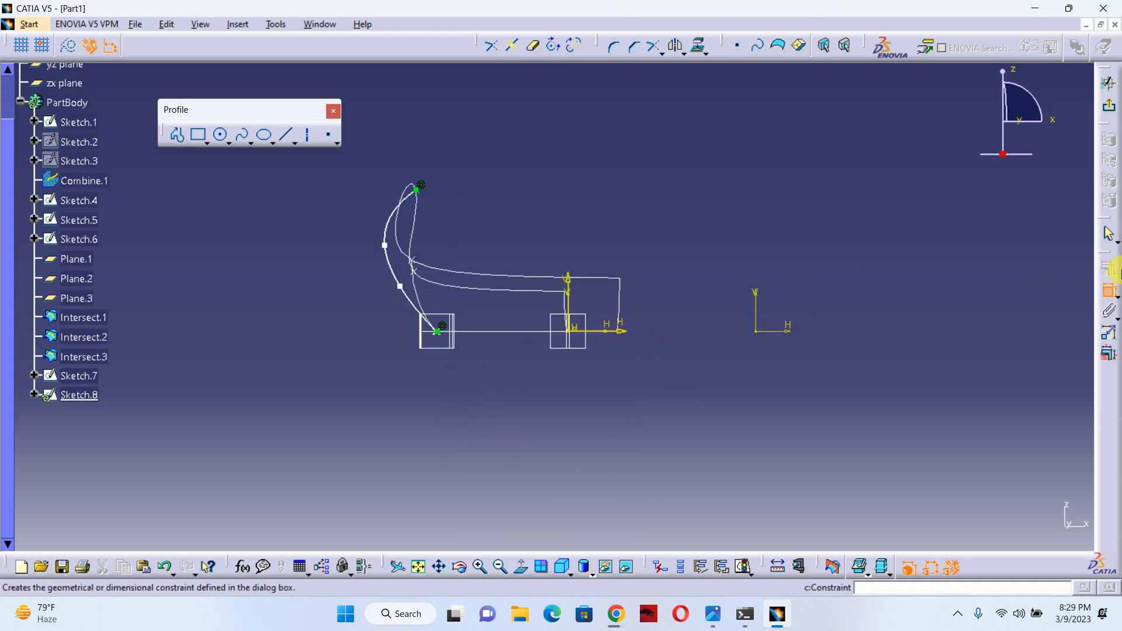
mouse_move(471, 260)
middle_mouse_down()
mouse_move(578, 306)
mouse_move(483, 222)
mouse_move(511, 238)
mouse_move(493, 288)
mouse_move(425, 256)
middle_mouse_up()
left_click_drag(426, 252, 489, 240)
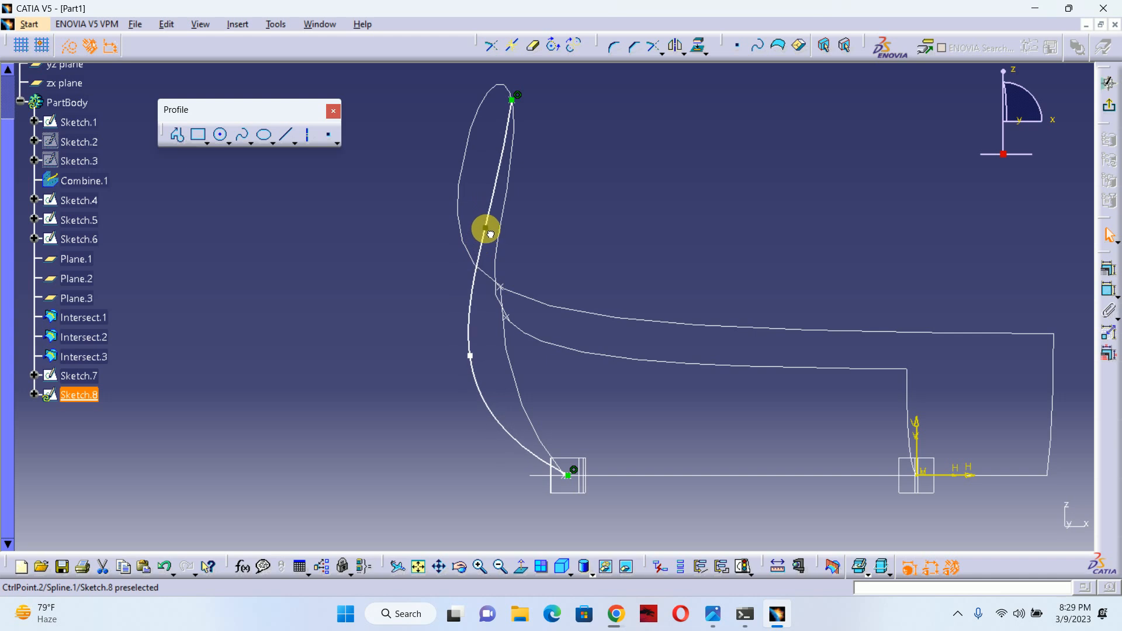
left_click_drag(469, 357, 518, 411)
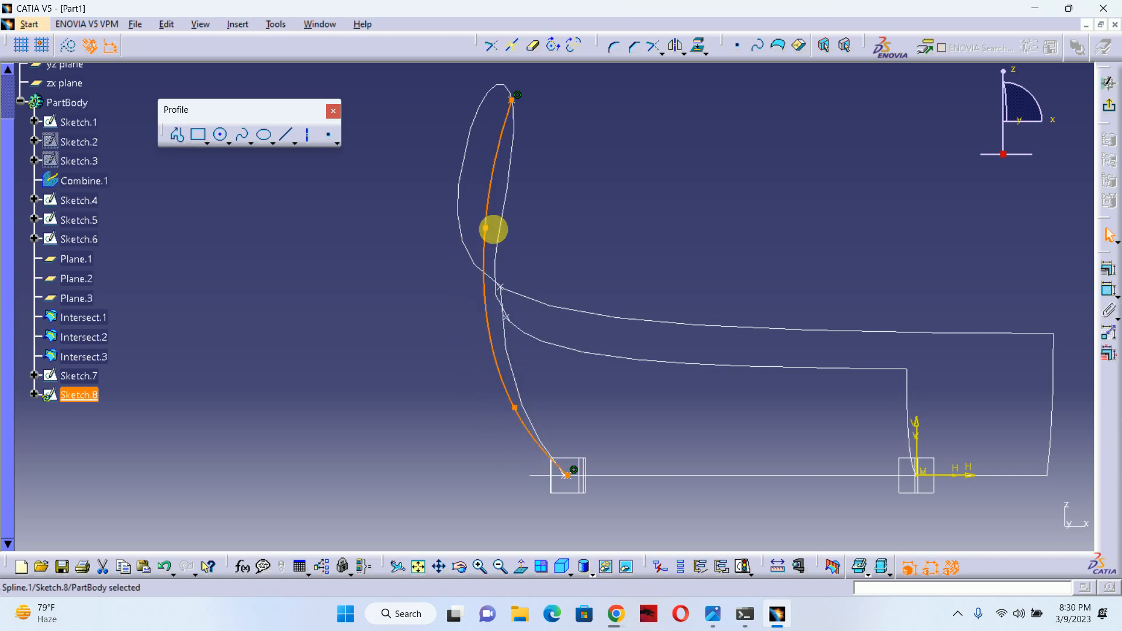
left_click(486, 226)
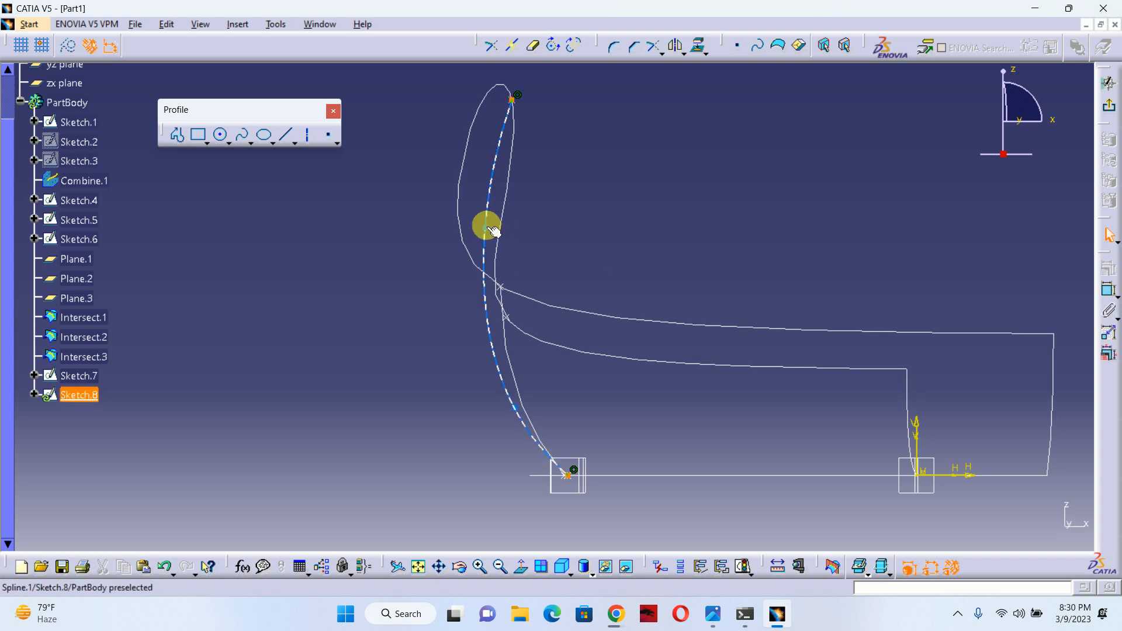
left_click_drag(487, 228, 482, 252)
left_click(446, 341)
left_click(481, 363)
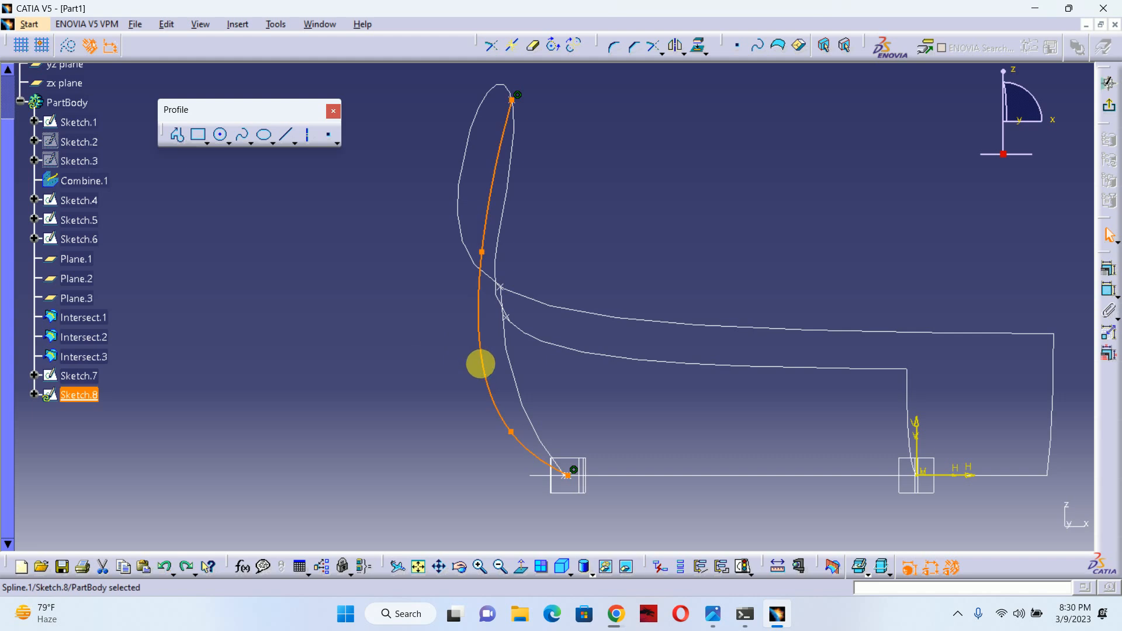
key("ctrl+z")
Fine-tune the two inner control points so the spline runs nearly straight down before curving into Plane.2's base point.
left_click_drag(488, 228, 507, 254)
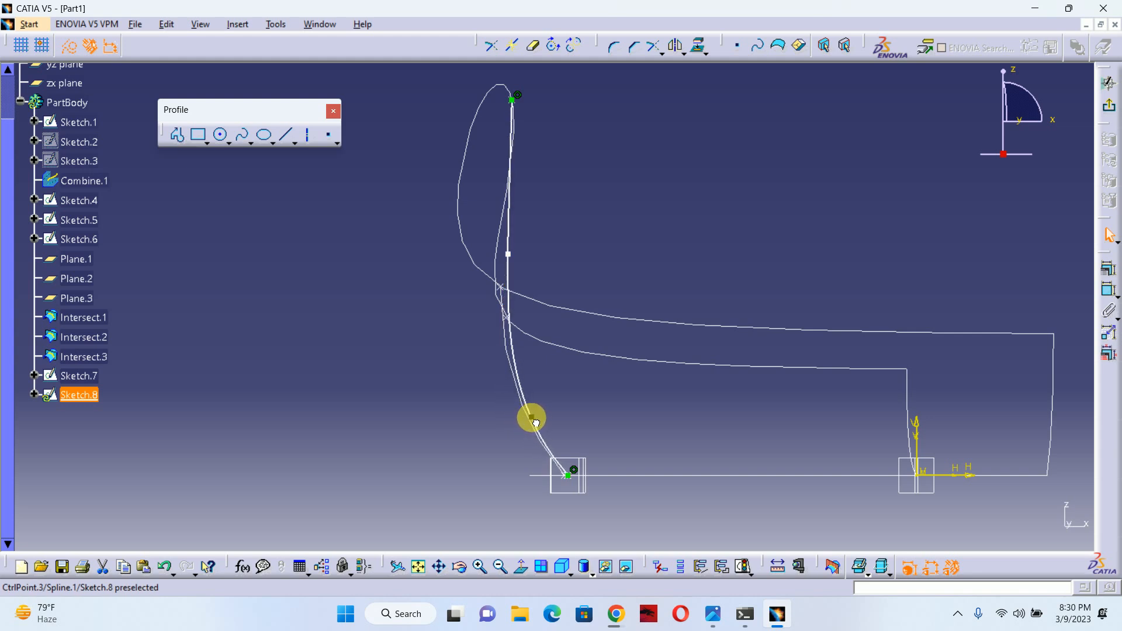
left_click_drag(512, 253, 516, 264)
key("ctrl+z")
left_click(549, 255)
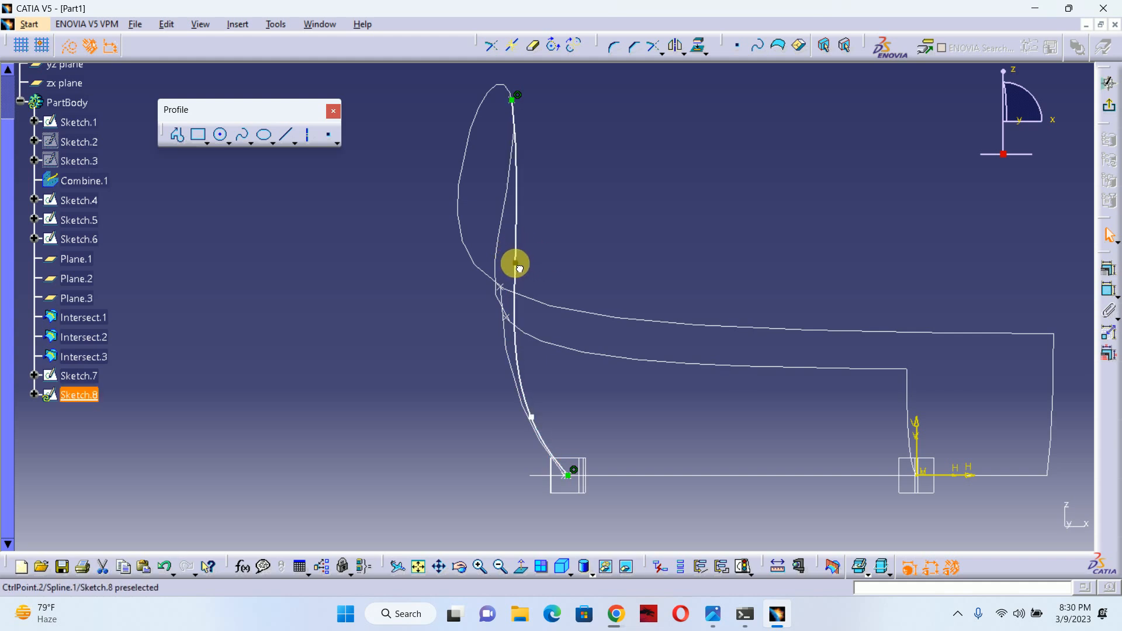
left_click(546, 253)
middle_click_drag(547, 213, 573, 316)
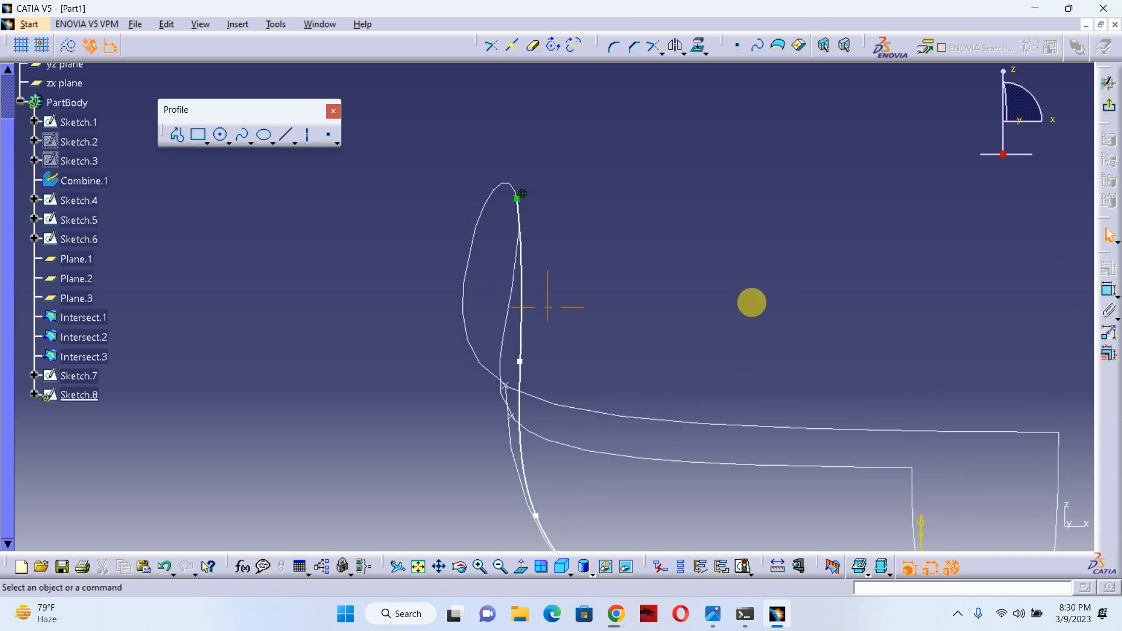
mouse_move(749, 301)
middle_mouse_down()
mouse_move(731, 233)
mouse_move(578, 379)
middle_mouse_up()
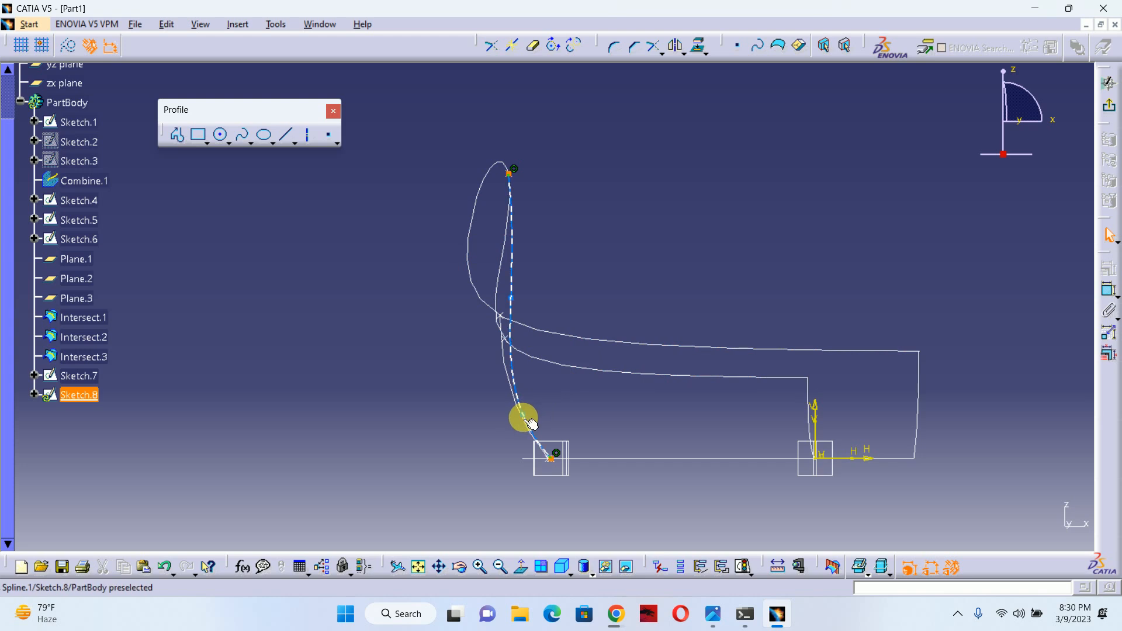
left_click_drag(526, 422, 529, 427)
left_click_drag(513, 298, 514, 307)
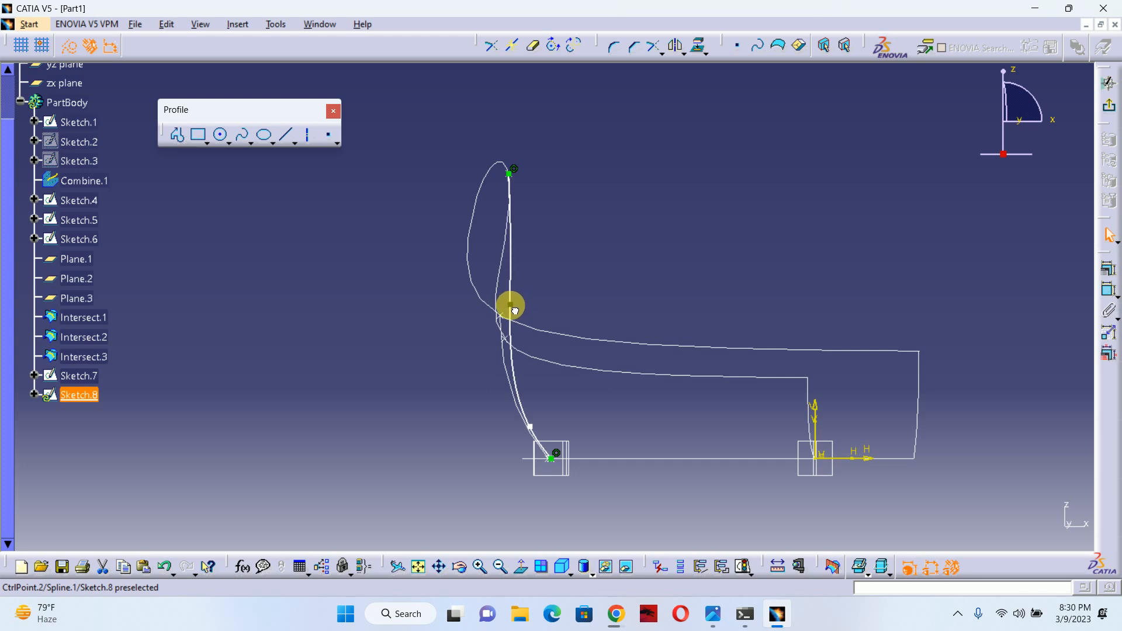
Draw a vertical axis upward from the upper end of the Plane.2 spline and make the spline tangent to it.
left_click(308, 134)
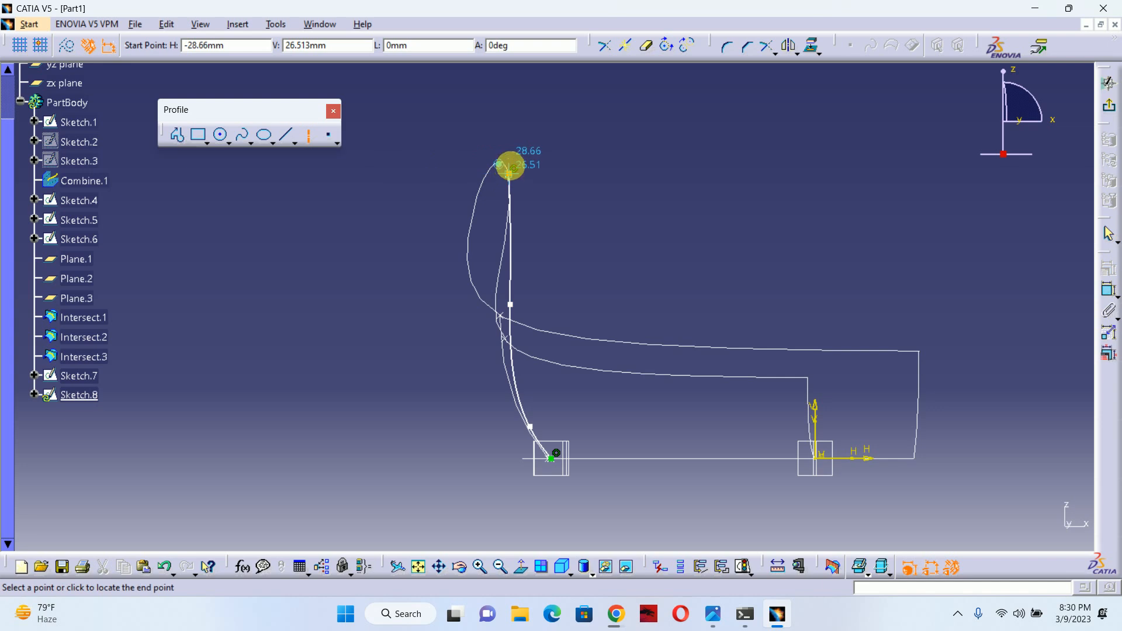
left_click(509, 118)
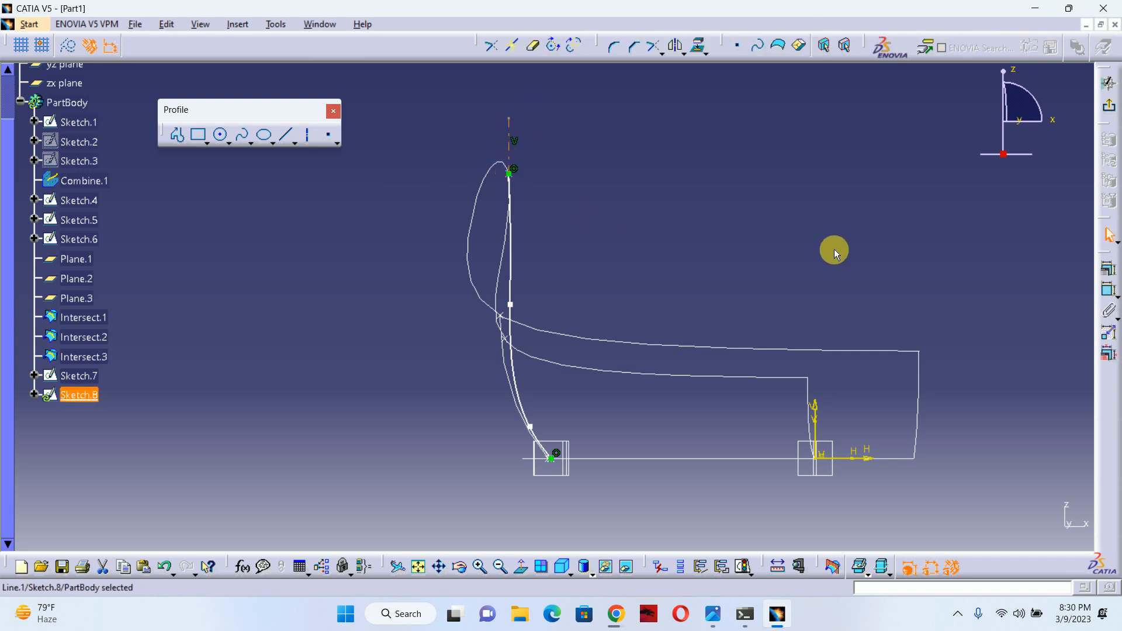
left_click(1108, 289)
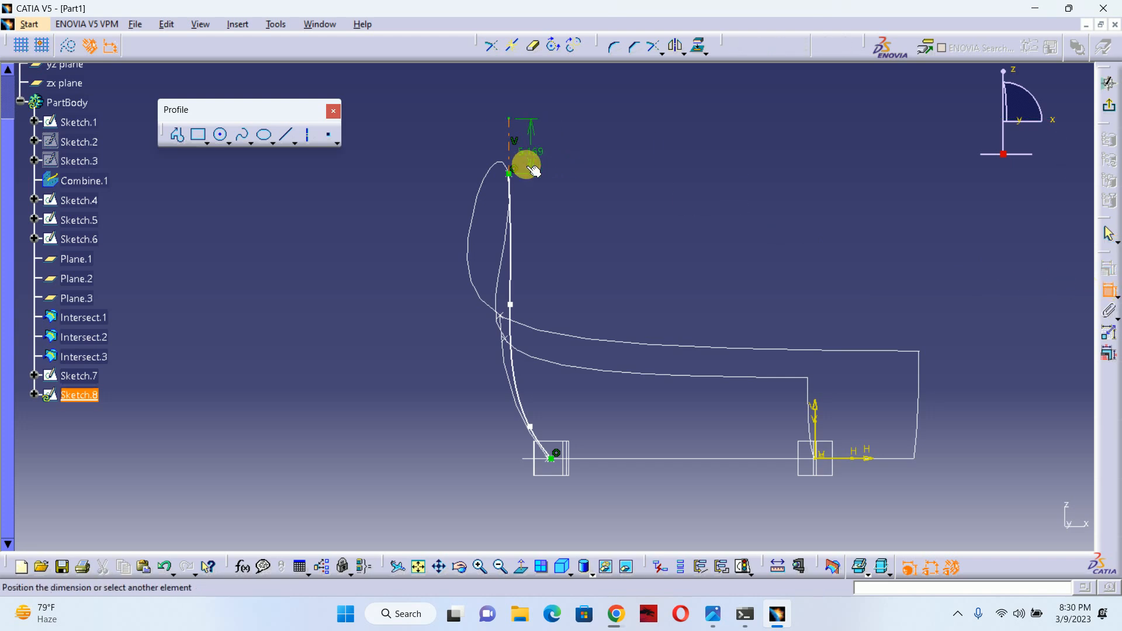
left_click(509, 208)
right_click_drag(511, 240, 555, 145)
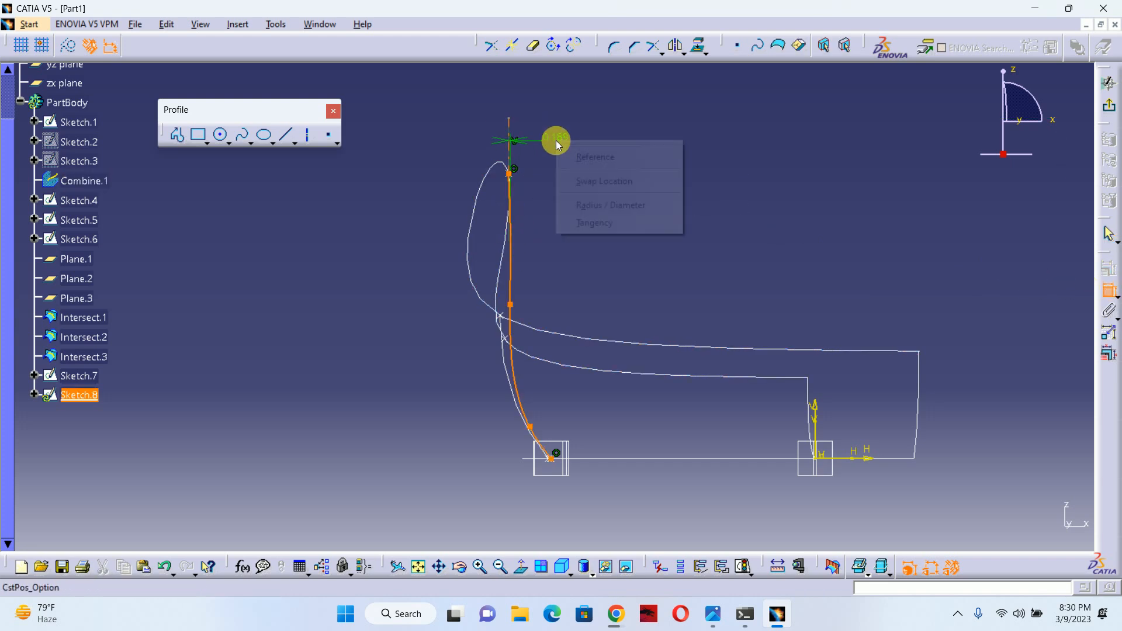
left_click(590, 223)
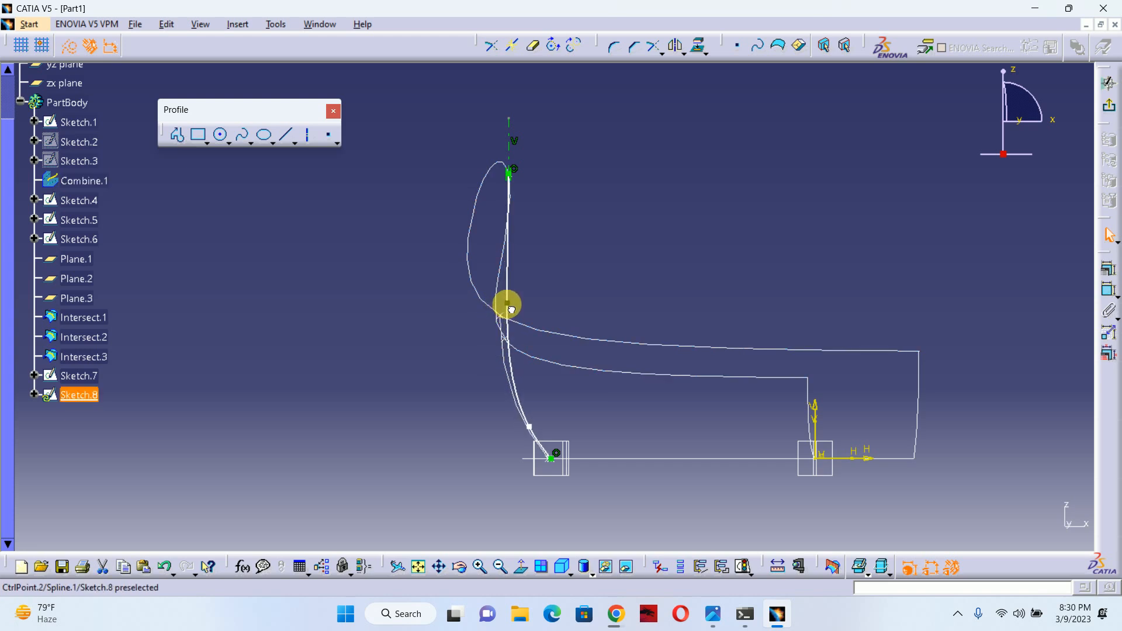
Nudge the inner control points of the Plane.2 spline slightly outward and exit the sketch.
left_click_drag(528, 428, 520, 424)
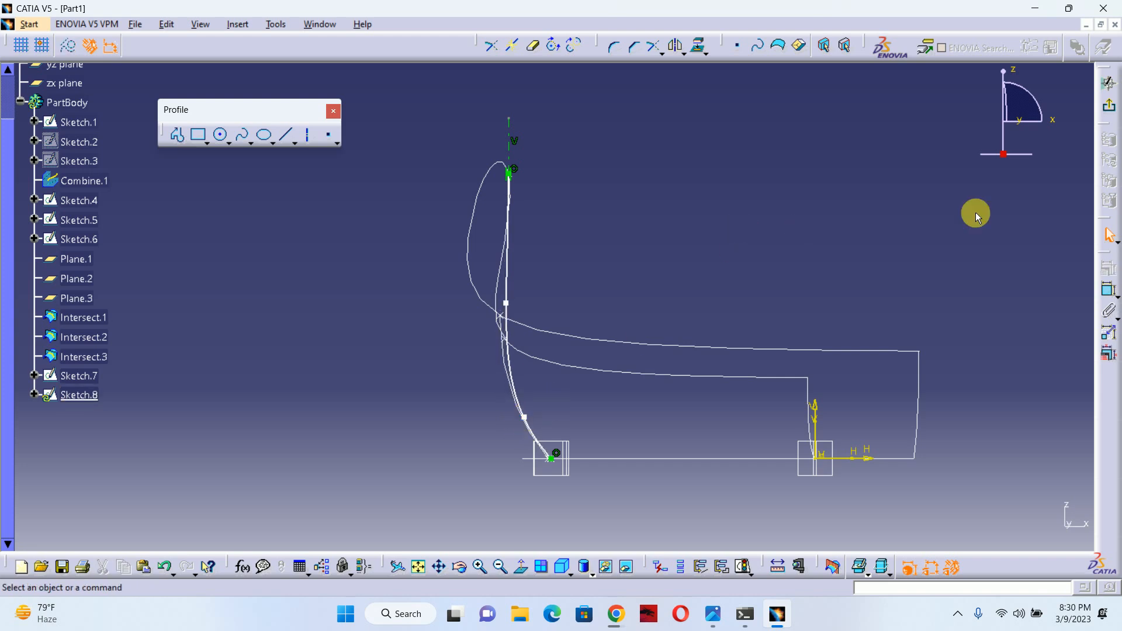
left_click(1108, 107)
Open a new sketch on Plane.3, the remaining normal plane along the base curve.
middle_click_drag(742, 222, 718, 331)
left_click(680, 349)
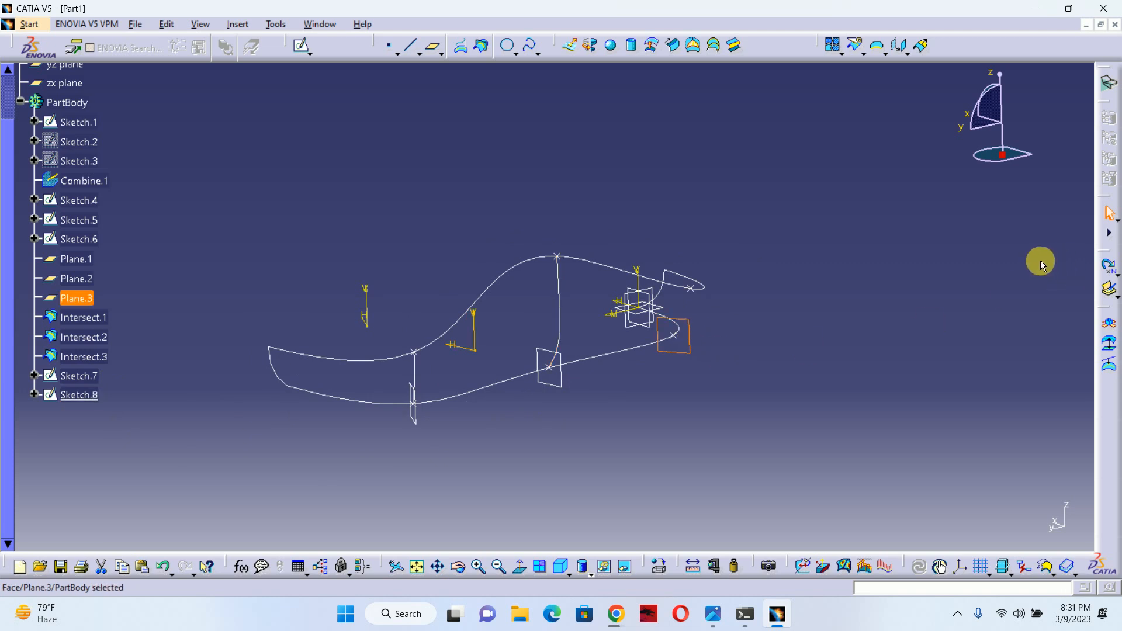
left_click(300, 46)
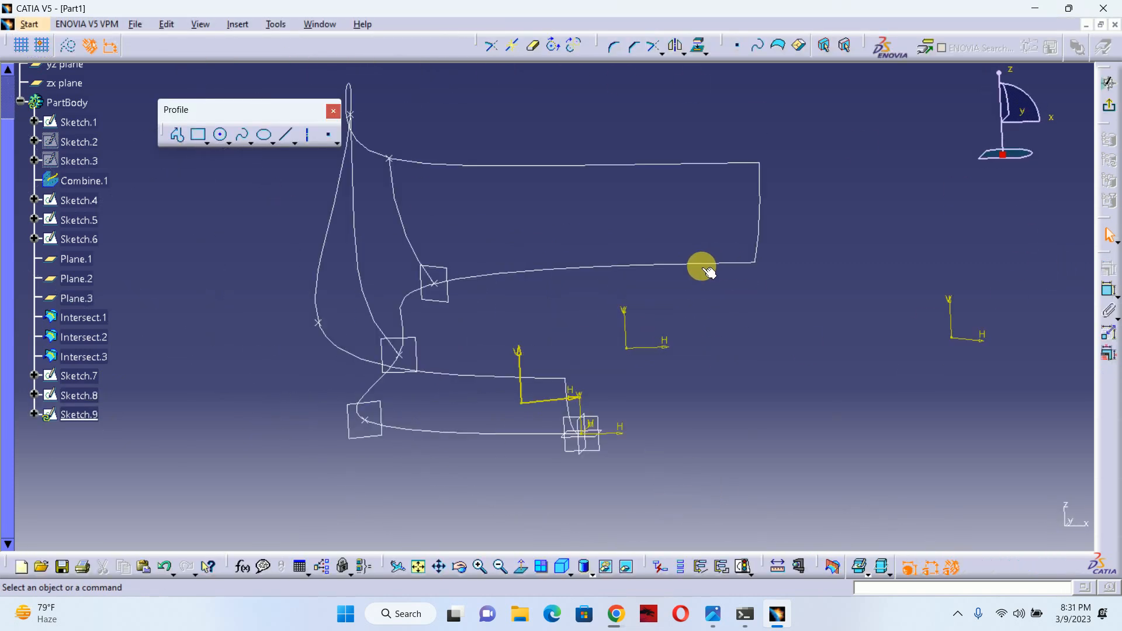
Draw an open three-point spline about 8 mm tall, from beside the upper intersection point down beside Plane.3's base point.
left_click(243, 137)
mouse_move(481, 288)
middle_mouse_down()
mouse_move(468, 253)
mouse_move(401, 222)
mouse_move(429, 201)
middle_mouse_up()
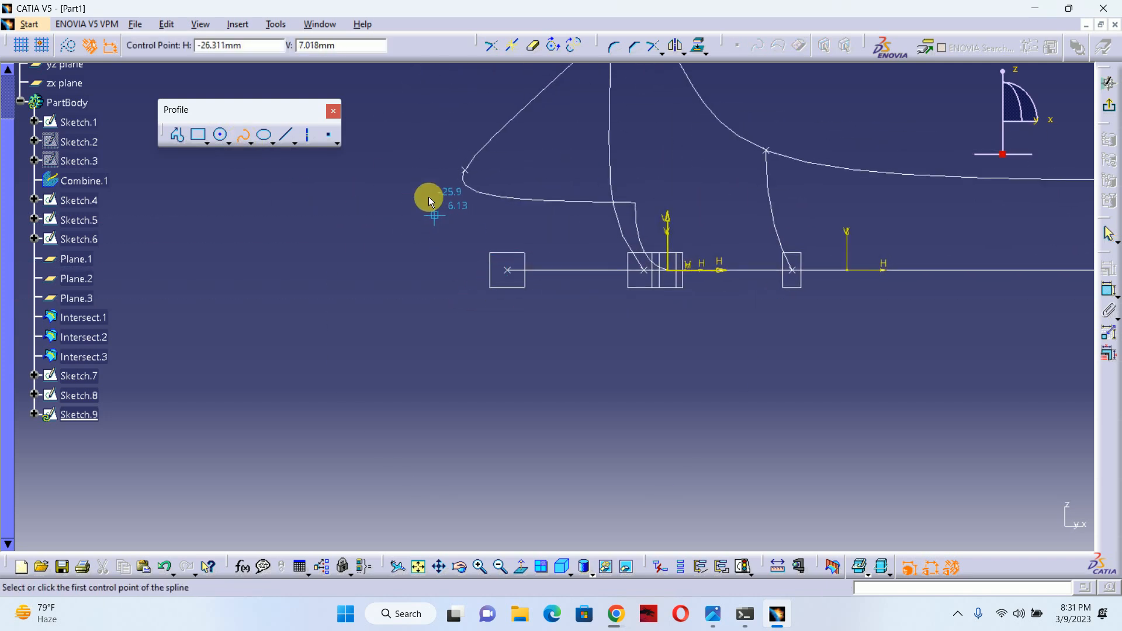
left_click(444, 185)
left_click(450, 216)
left_click(470, 256)
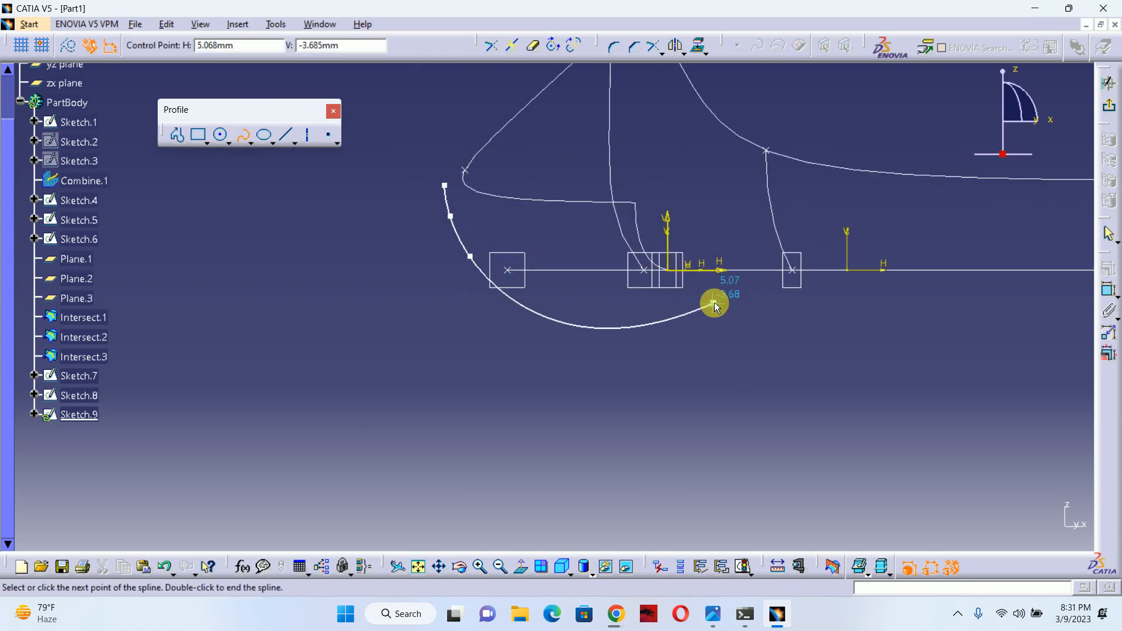
key("Escape")
Make the spline's ends coincident with the upper intersection point and Plane.3's base point.
left_click(1107, 292)
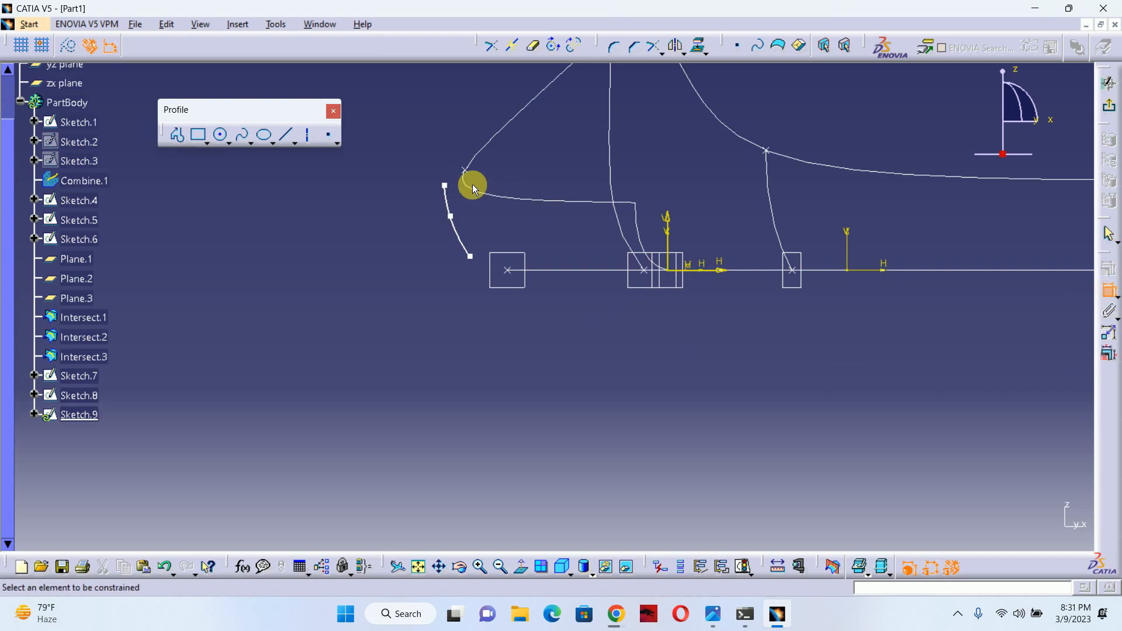
left_click(465, 171)
right_click(416, 143)
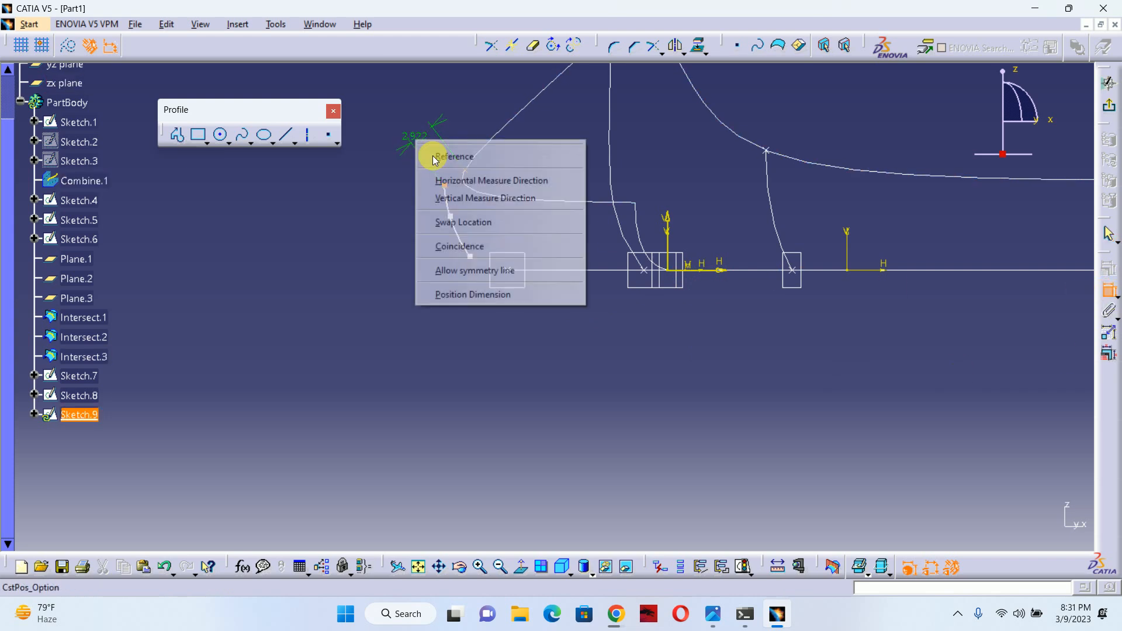
left_click(461, 265)
left_click(471, 256)
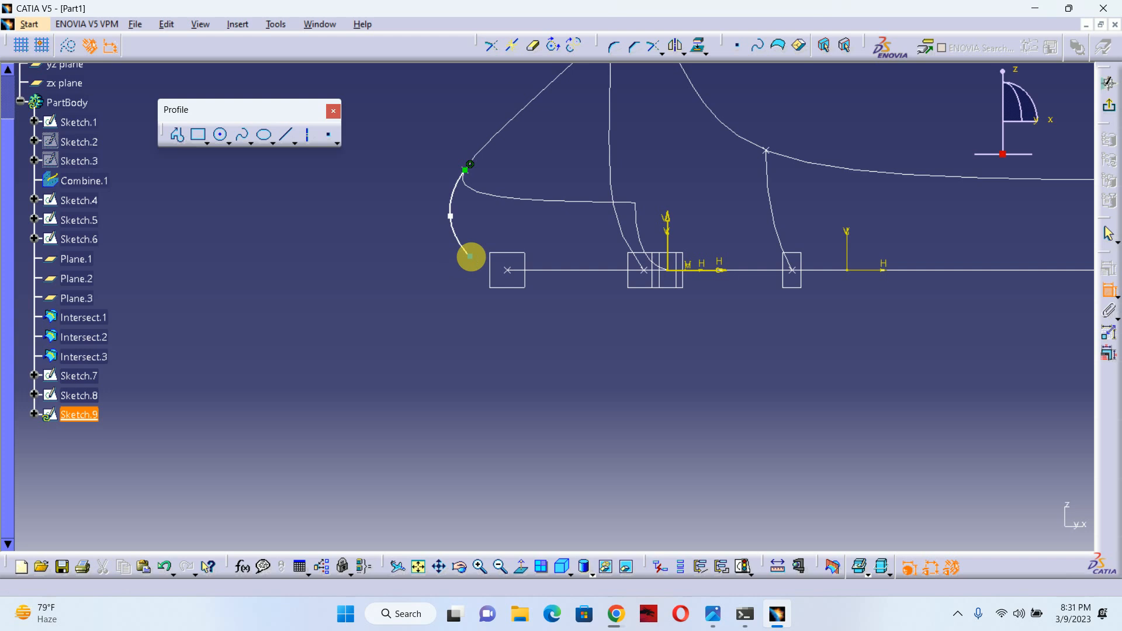
left_click(513, 273)
right_click(484, 325)
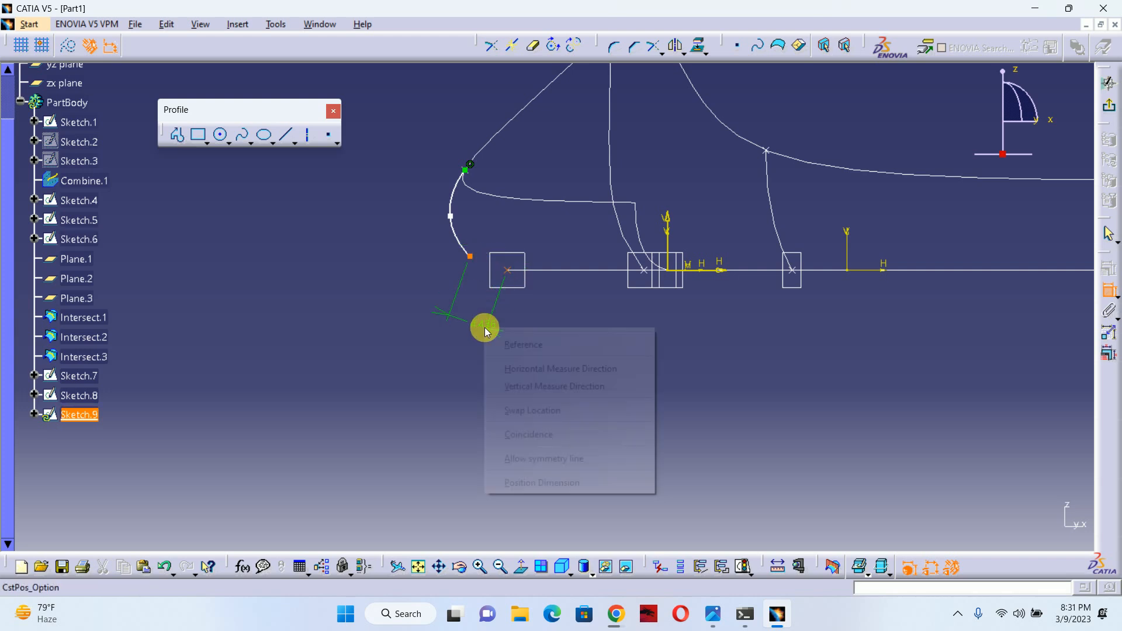
left_click(549, 432)
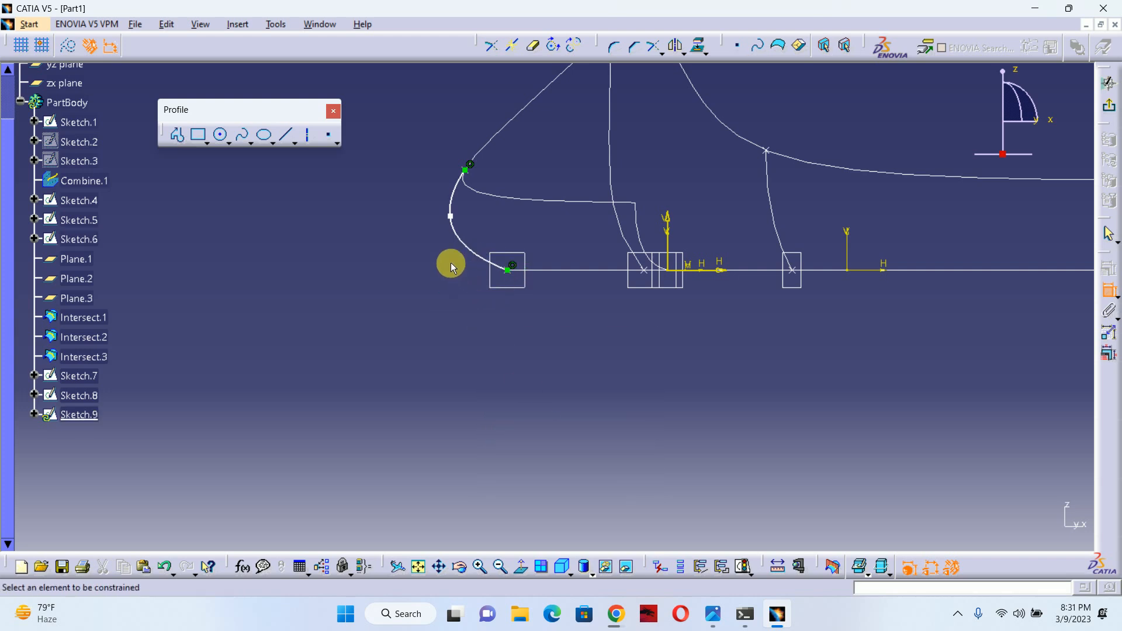
Draw a vertical axis upward from the upper end of the Plane.3 spline and make the spline tangent to it.
left_click(313, 135)
left_click(465, 169)
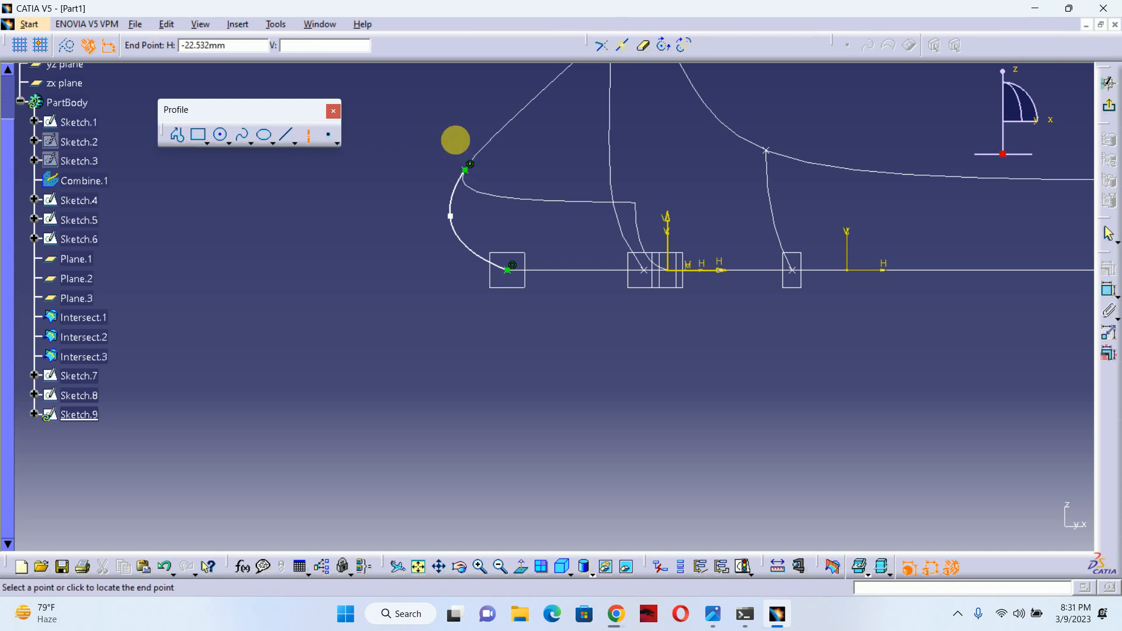
left_click(465, 125)
left_click(1109, 290)
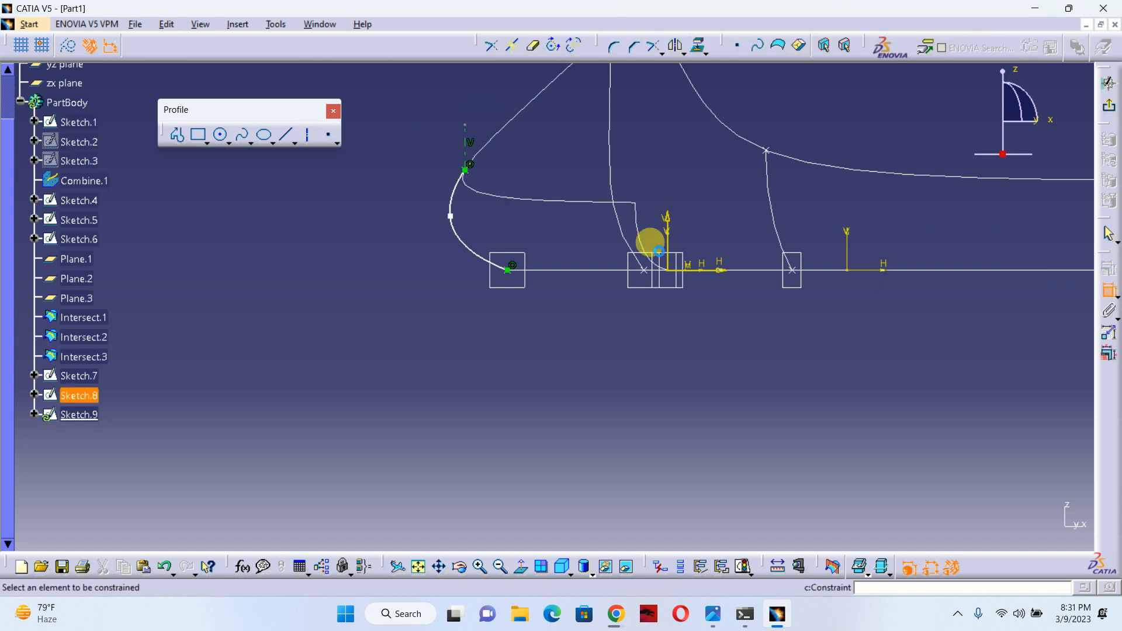
left_click(457, 188)
right_click(419, 138)
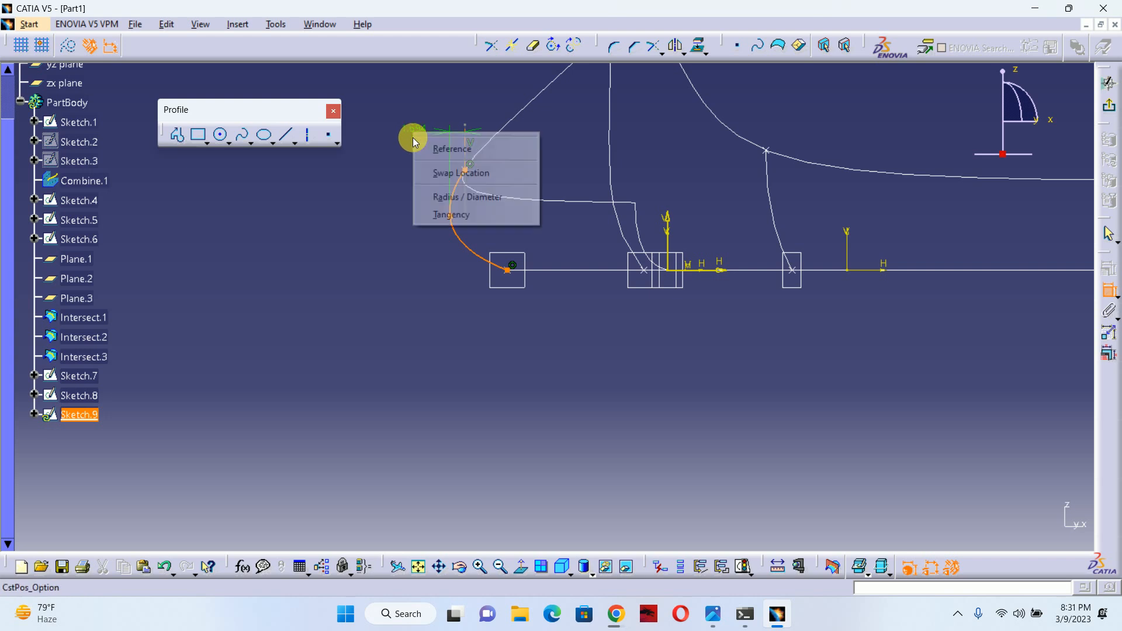
left_click(446, 213)
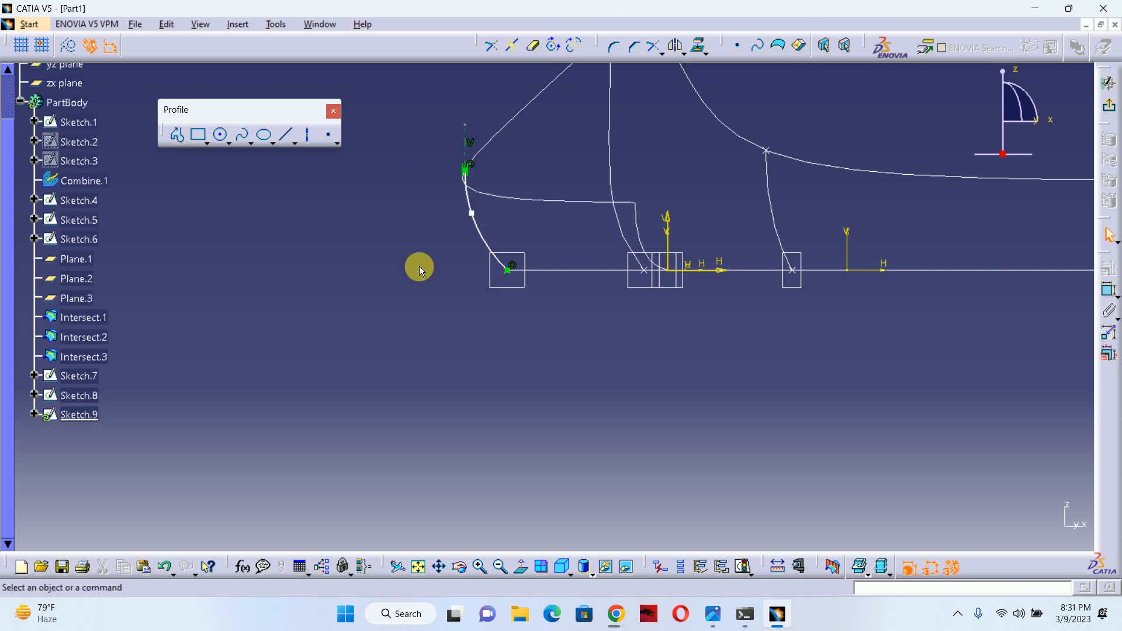
Dimension the Plane.3 spline's middle point at 5 mm above the base line and exit the sketch.
left_click(474, 214)
left_click(1108, 289)
left_click(787, 292)
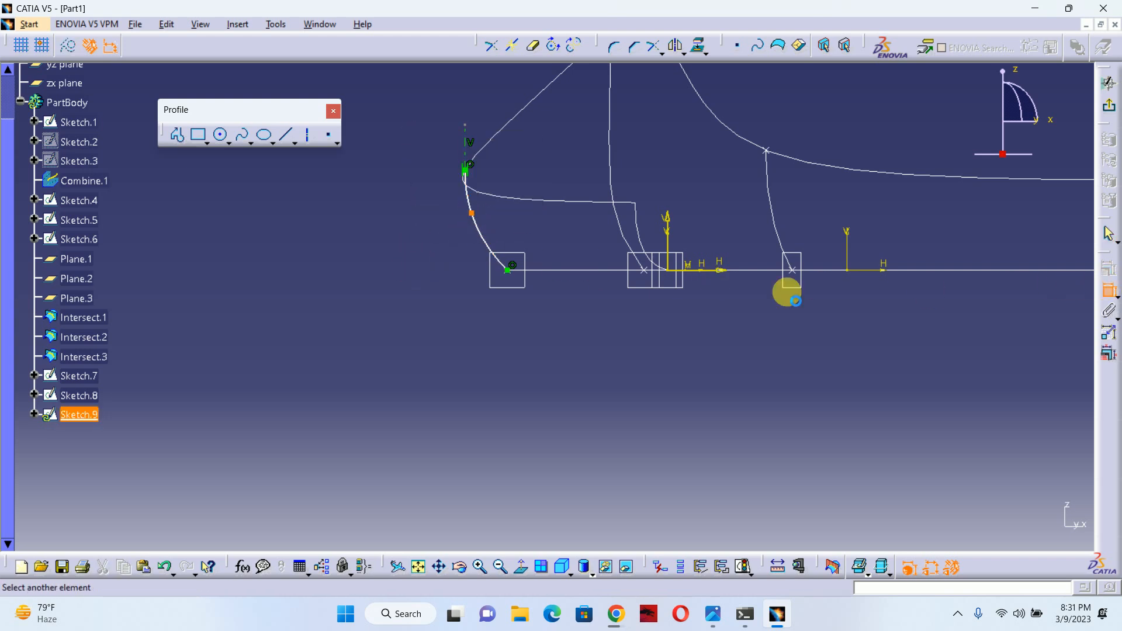
left_click(553, 271)
double_click(412, 241)
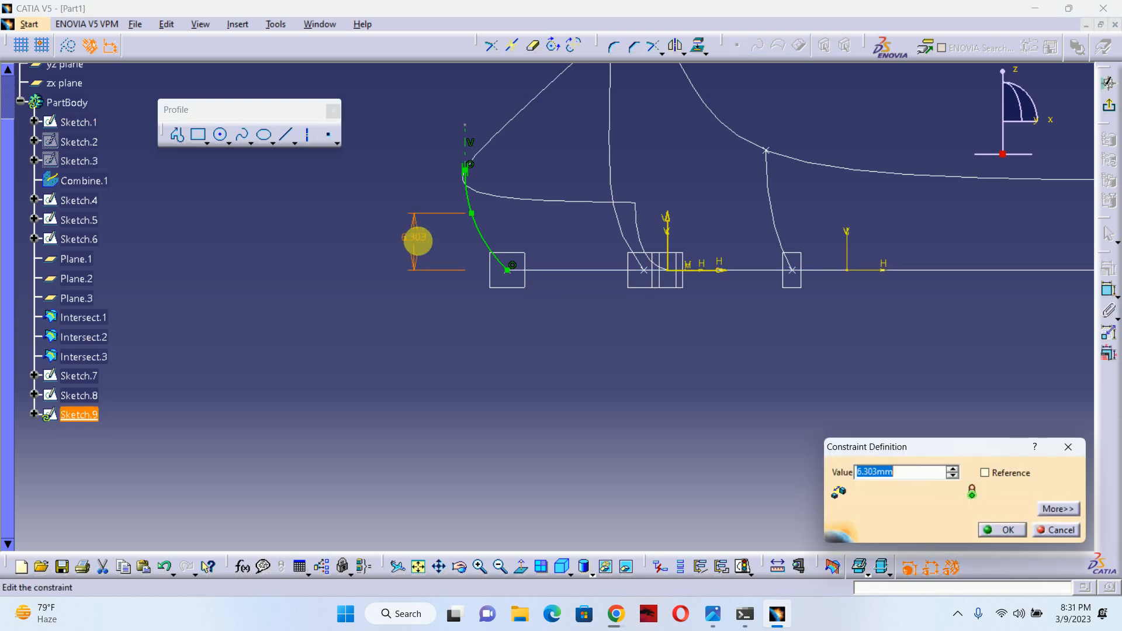
type("5mm")
key("Return")
left_click(655, 279)
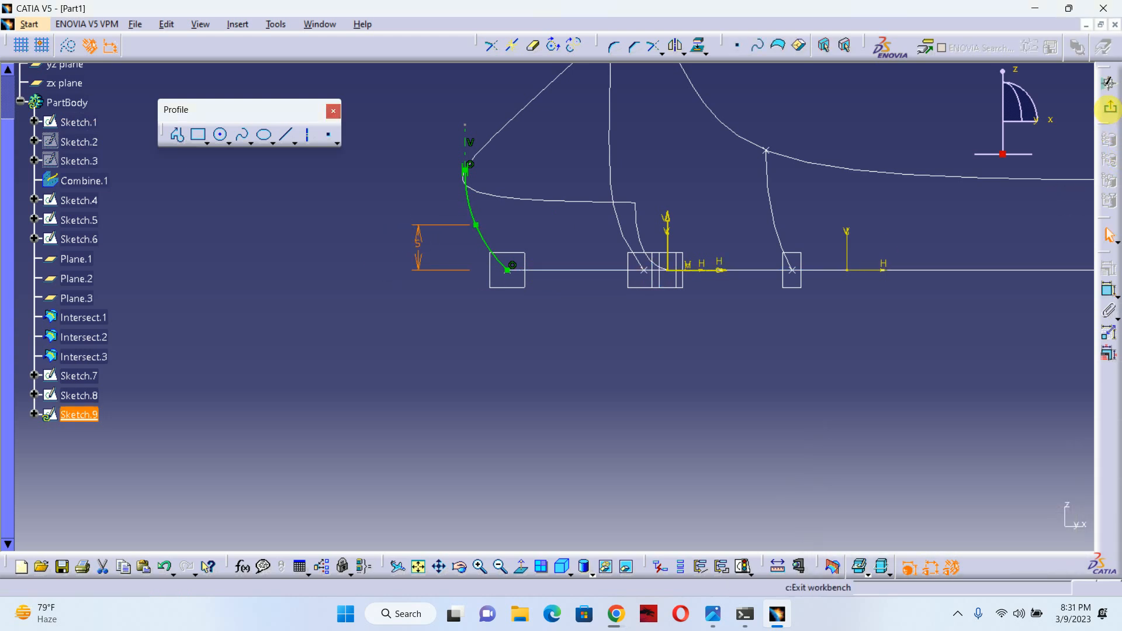
left_click(1108, 83)
mouse_move(761, 216)
middle_mouse_down()
mouse_move(497, 275)
mouse_move(506, 321)
mouse_move(466, 333)
mouse_move(278, 328)
middle_mouse_up()
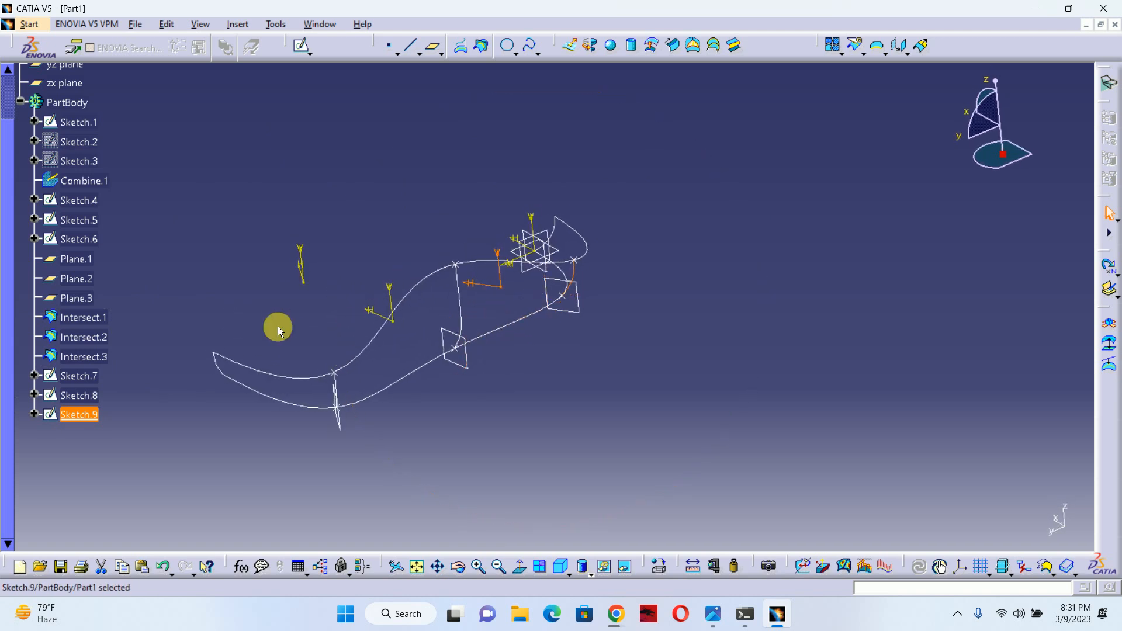
Hide Plane.1 to Plane.3, Intersect.1 to Intersect.3 and the base point sketch, Sketch.6.
left_click(75, 259)
left_click(76, 357, "shift")
right_click(76, 356)
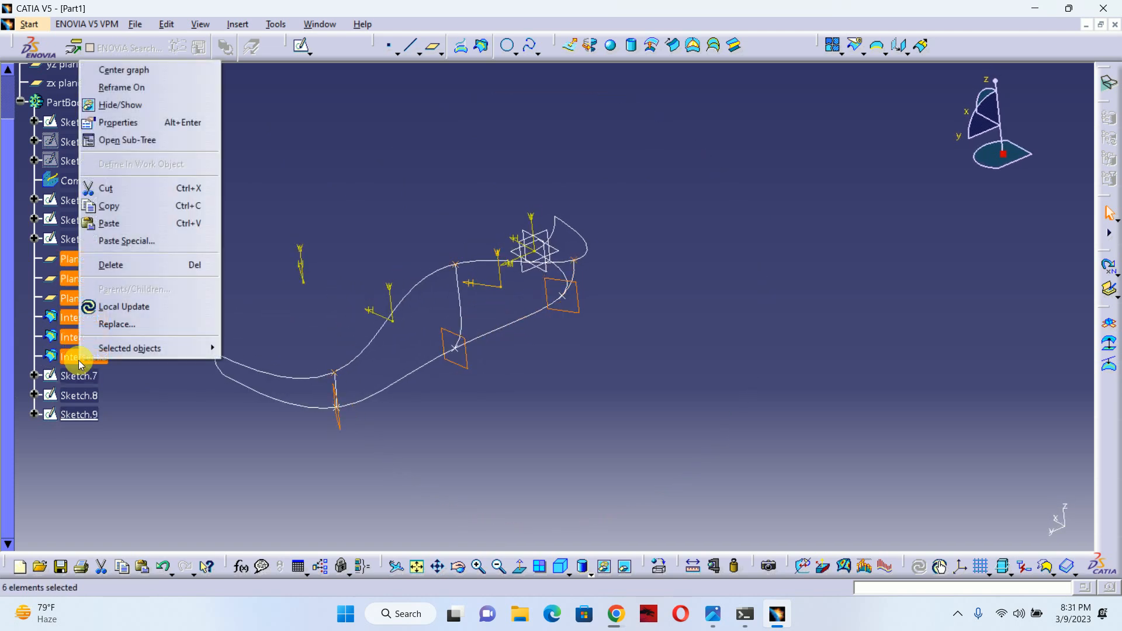
left_click(130, 108)
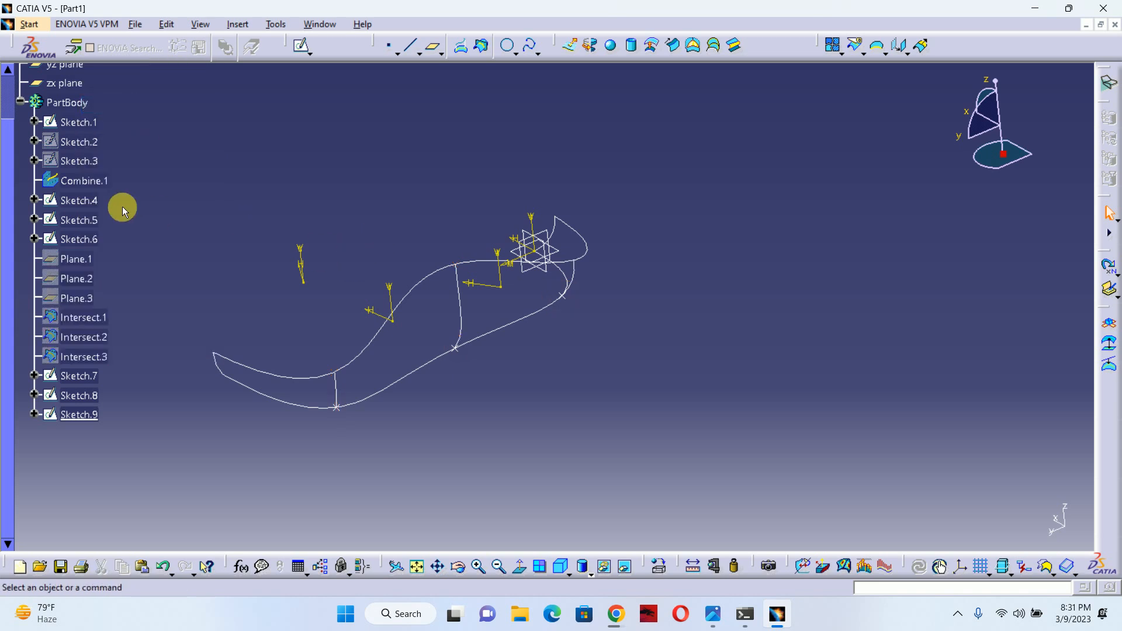
mouse_move(384, 351)
middle_mouse_down()
mouse_move(476, 325)
mouse_move(436, 243)
mouse_move(401, 306)
mouse_move(551, 391)
mouse_move(458, 413)
mouse_move(476, 318)
mouse_move(80, 218)
middle_mouse_up()
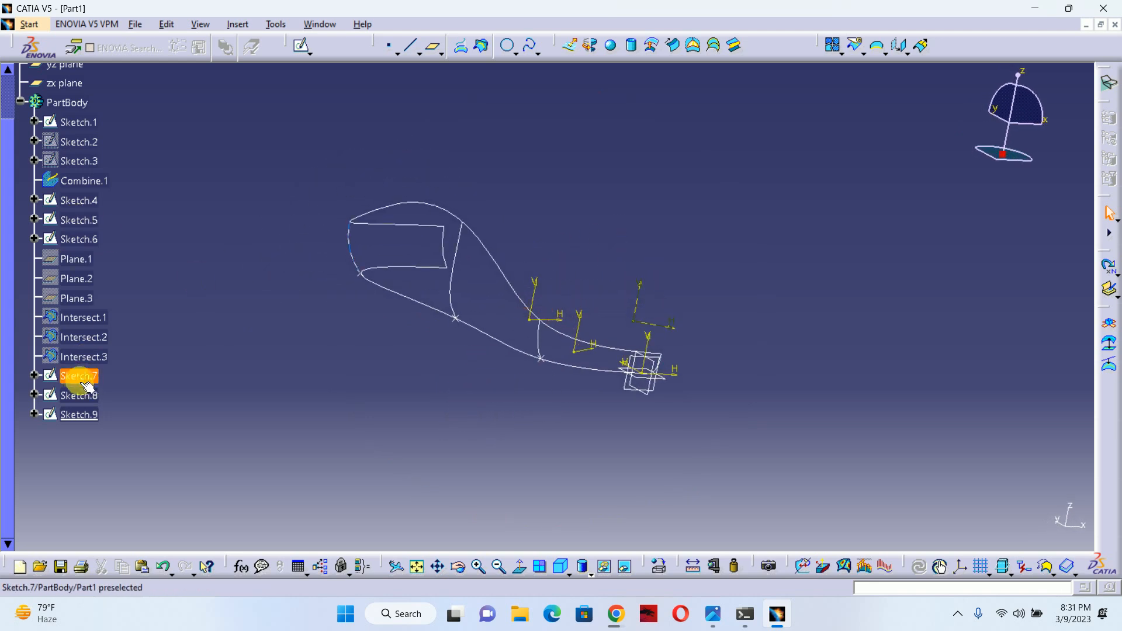
right_click(75, 239)
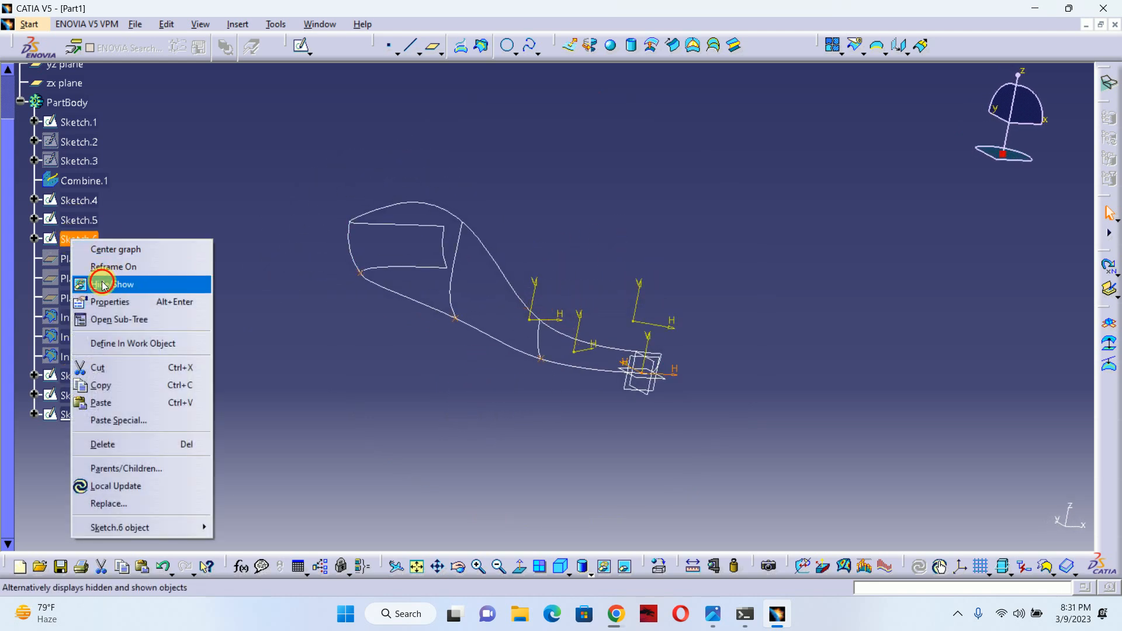
left_click(111, 284)
Start a Multi-Sections Surface with Sketch.4, Sketch.7, Sketch.8, Sketch.9 and Sketch.5 as sections, in order along the wireframe and with matching directions.
mouse_move(257, 296)
middle_mouse_down()
mouse_move(388, 288)
mouse_move(313, 232)
mouse_move(327, 240)
middle_mouse_up()
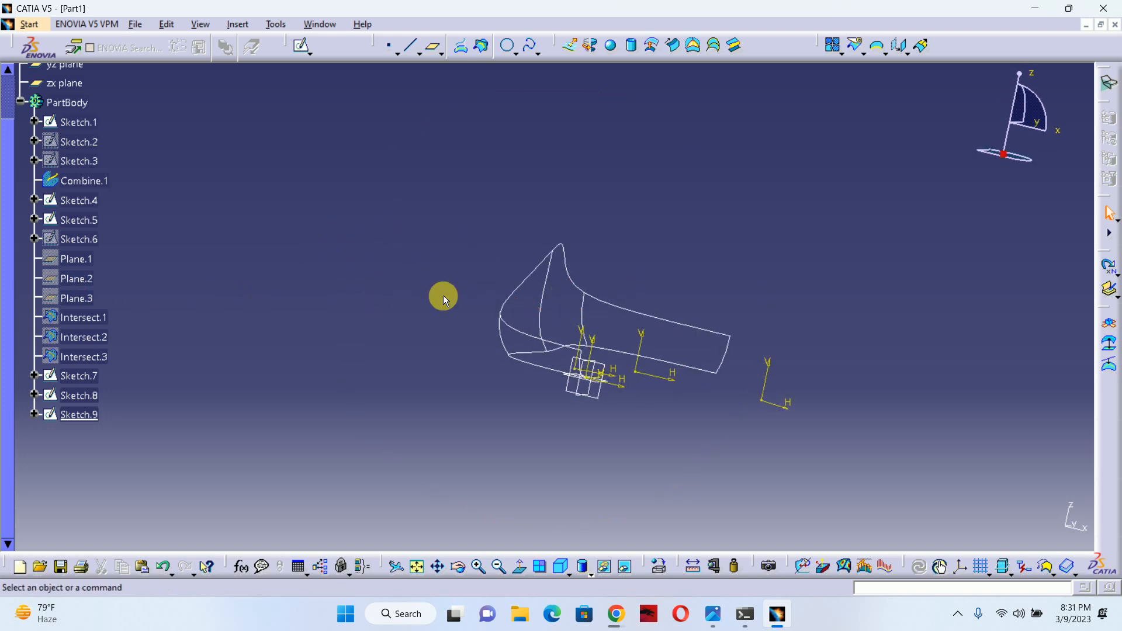
mouse_move(701, 338)
middle_mouse_down()
mouse_move(573, 363)
mouse_move(463, 358)
mouse_move(479, 362)
middle_mouse_up()
mouse_move(722, 399)
middle_mouse_down()
mouse_move(549, 363)
mouse_move(514, 368)
mouse_move(520, 376)
middle_mouse_up()
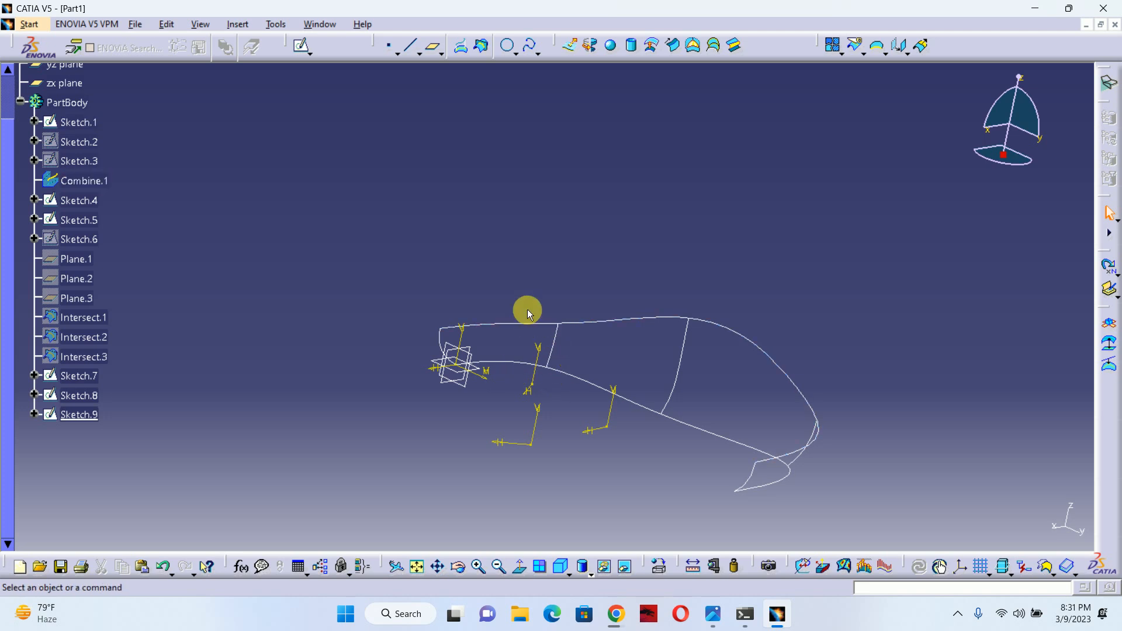
mouse_move(546, 301)
middle_mouse_down()
mouse_move(584, 335)
mouse_move(556, 283)
mouse_move(647, 327)
mouse_move(571, 305)
mouse_move(571, 321)
mouse_move(561, 288)
mouse_move(566, 312)
middle_mouse_up()
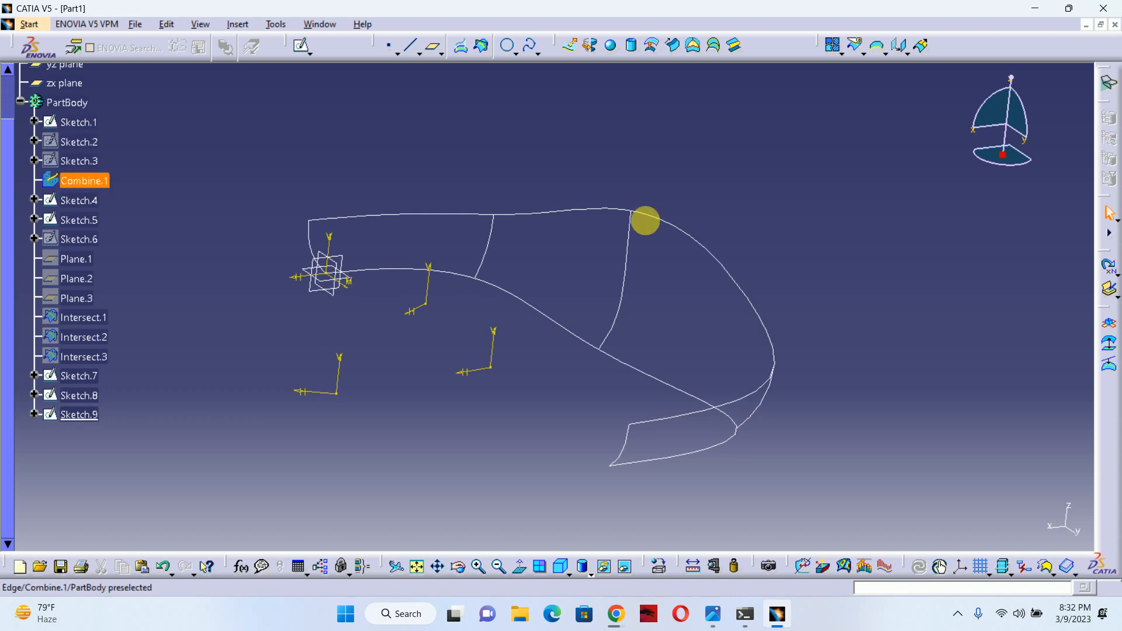
mouse_move(774, 393)
middle_mouse_down()
mouse_move(804, 373)
mouse_move(598, 333)
mouse_move(696, 347)
middle_mouse_up()
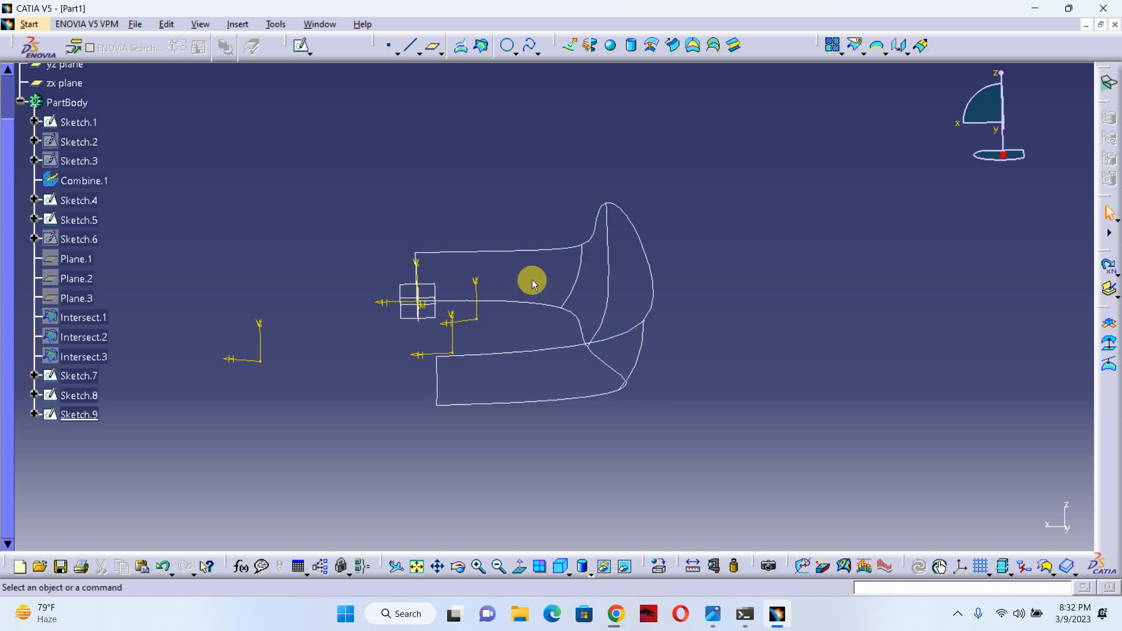
left_click(715, 48)
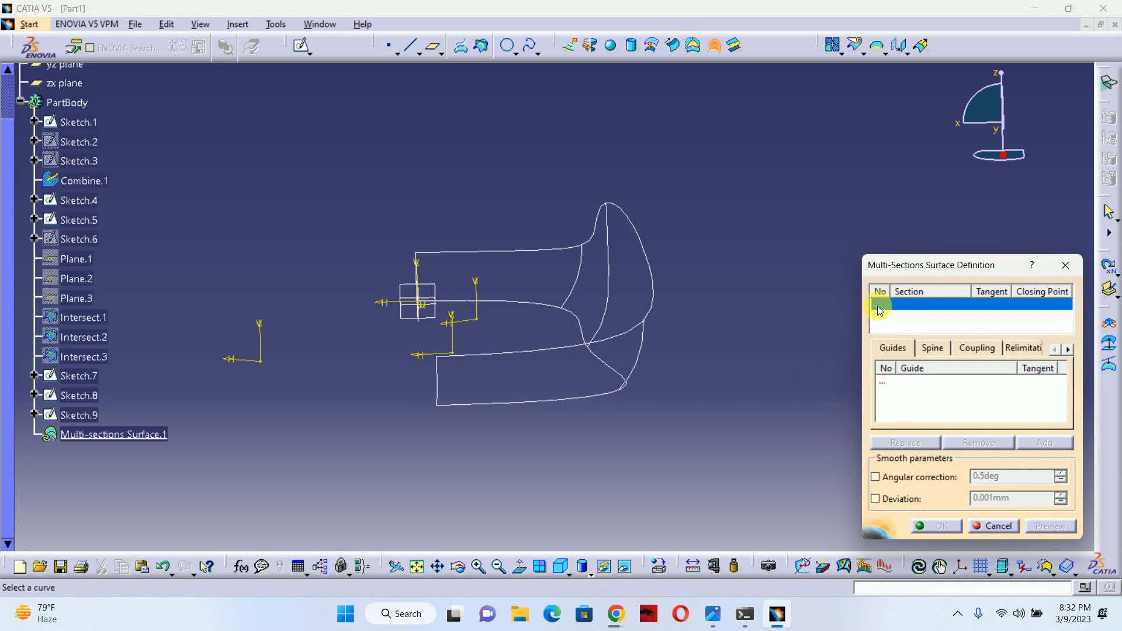
left_click(442, 368)
mouse_move(584, 393)
middle_mouse_down()
mouse_move(466, 369)
mouse_move(479, 406)
mouse_move(466, 368)
mouse_move(483, 376)
middle_mouse_up()
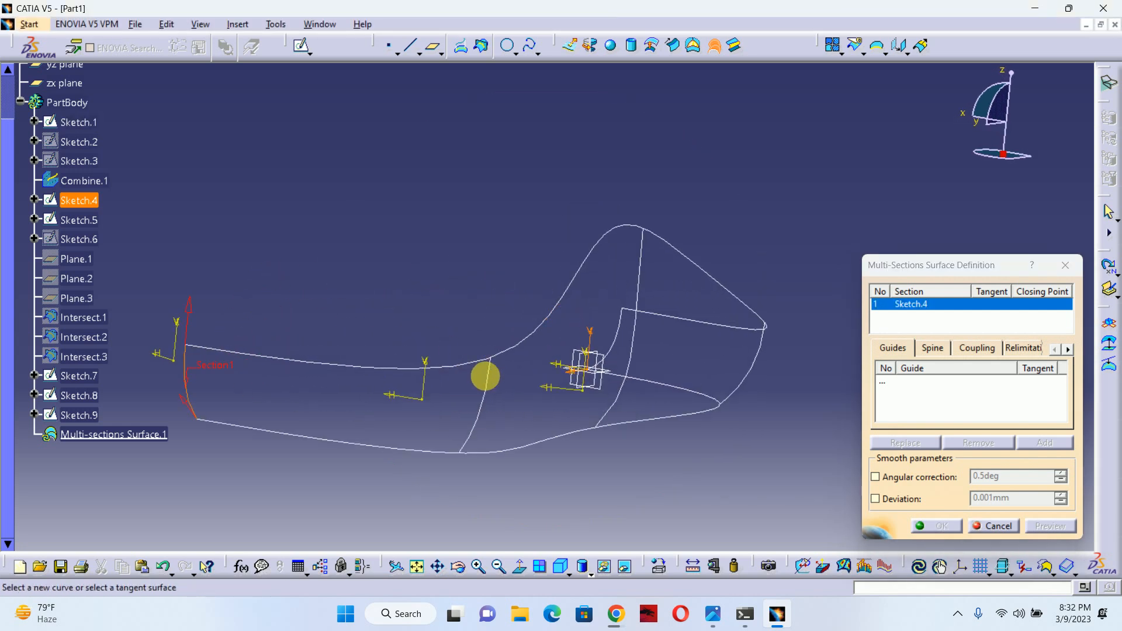
left_click(493, 371)
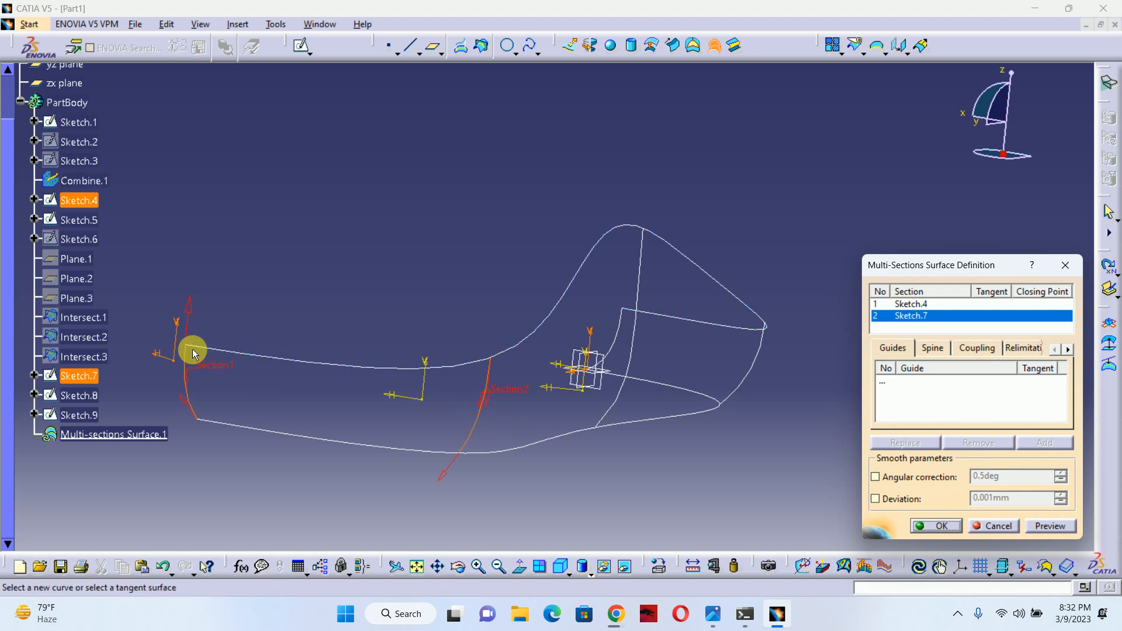
left_click(491, 403)
left_click(649, 252)
left_click(578, 450)
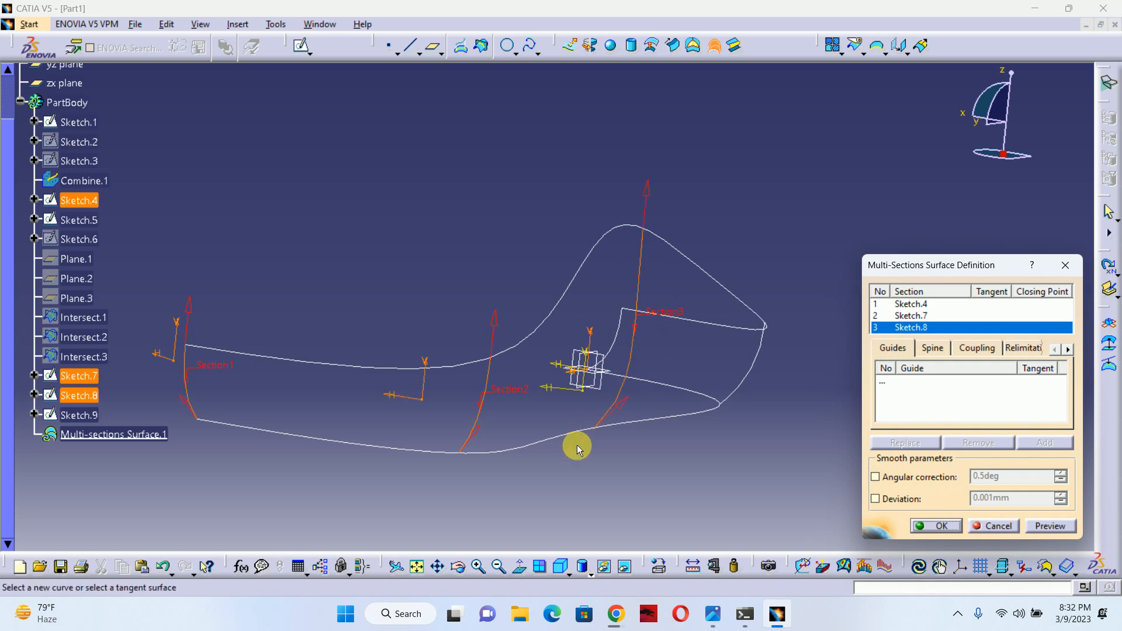
left_click(728, 398)
mouse_move(767, 366)
middle_mouse_down()
mouse_move(689, 326)
mouse_move(603, 340)
middle_mouse_up()
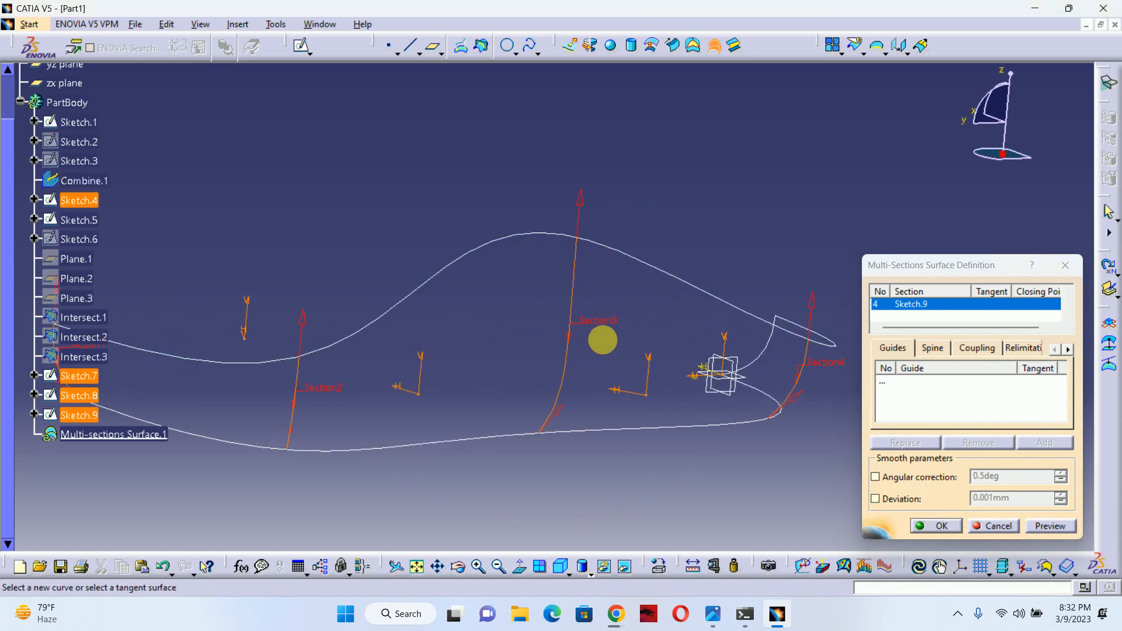
left_click(770, 344)
mouse_move(759, 340)
middle_mouse_down("ctrl")
mouse_move(746, 300)
mouse_move(292, 328)
middle_mouse_up("ctrl")
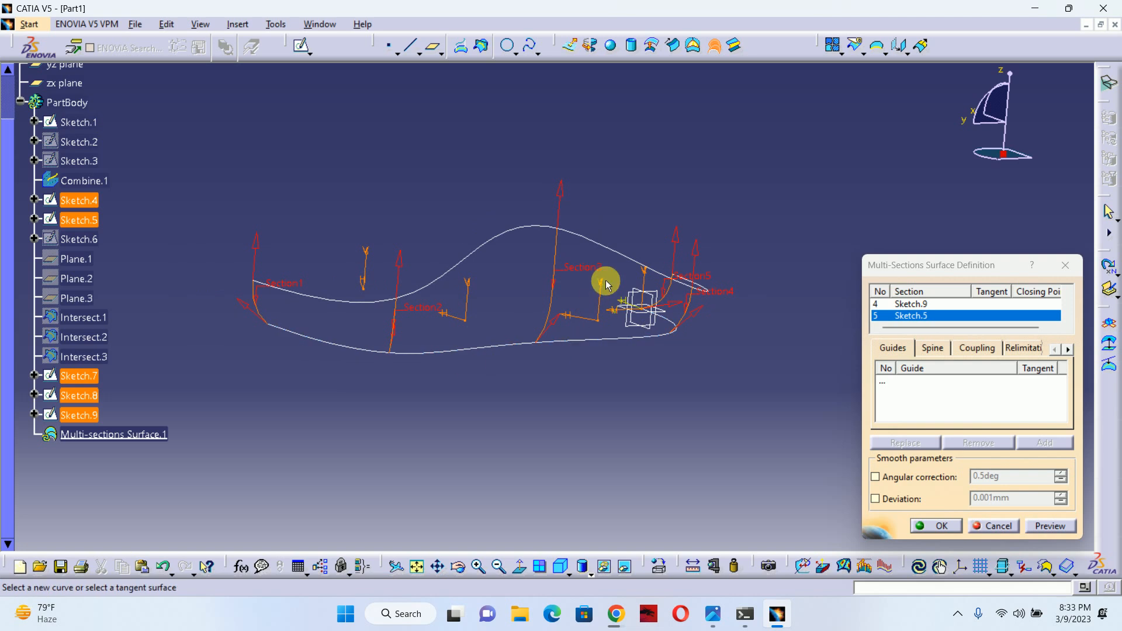
Add Combine.1 and Sketch.1 as guides, preview the multi-sections surface and create it.
left_click(886, 382)
left_click(613, 250)
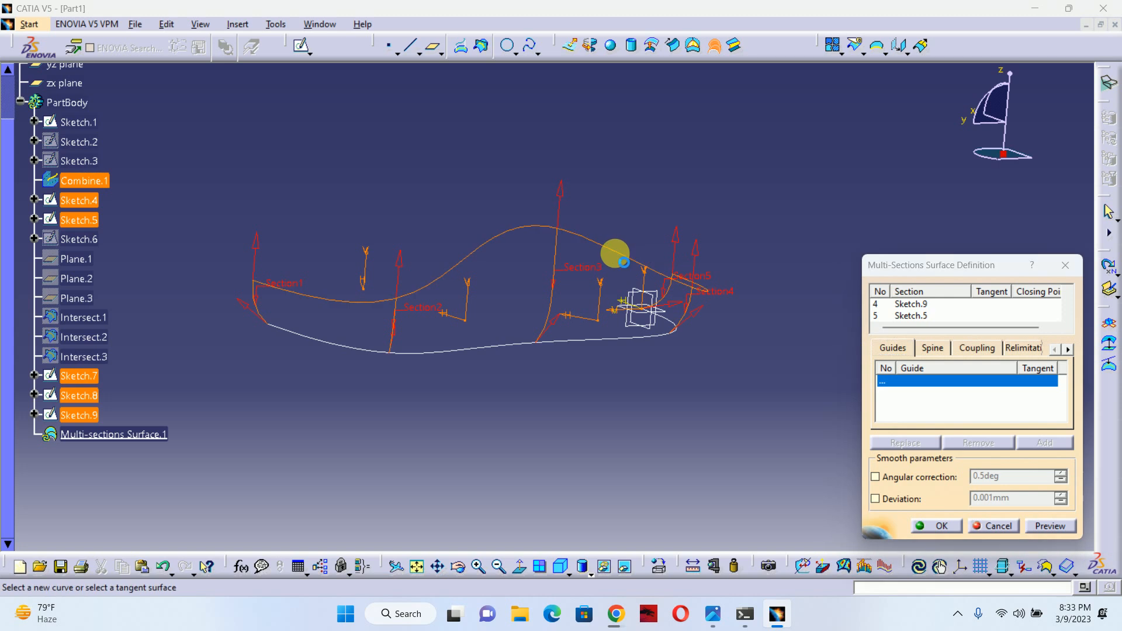
left_click(590, 338)
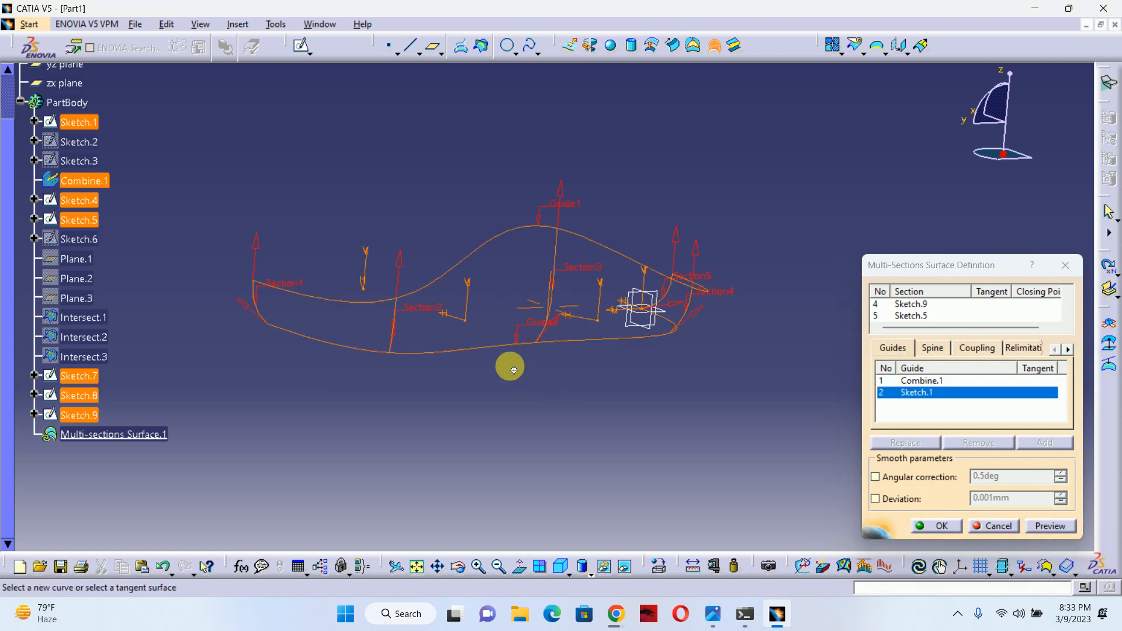
middle_click_drag(509, 370, 510, 403)
left_click(1063, 526)
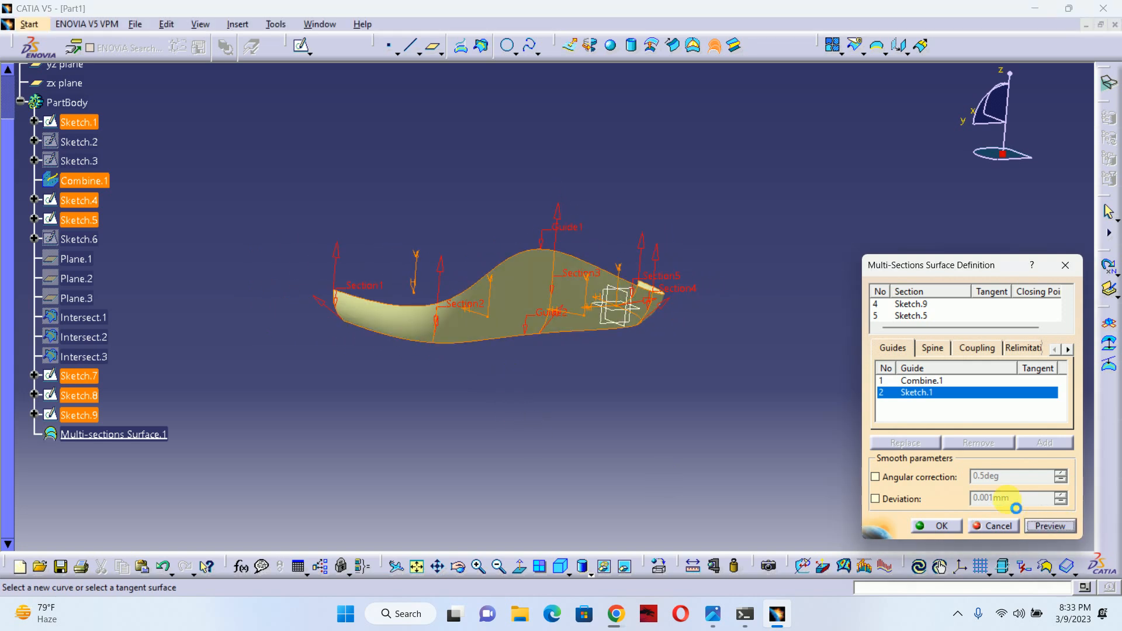
mouse_move(731, 400)
middle_mouse_down()
mouse_move(536, 393)
mouse_move(693, 373)
mouse_move(476, 276)
mouse_move(736, 321)
mouse_move(631, 321)
mouse_move(746, 353)
mouse_move(648, 349)
mouse_move(727, 343)
mouse_move(571, 317)
mouse_move(752, 308)
mouse_move(606, 299)
mouse_move(734, 308)
mouse_move(639, 328)
mouse_move(585, 309)
mouse_move(438, 339)
mouse_move(445, 318)
mouse_move(524, 270)
mouse_move(709, 278)
mouse_move(744, 236)
mouse_move(727, 297)
mouse_move(679, 353)
mouse_move(801, 346)
mouse_move(559, 349)
mouse_move(573, 298)
middle_mouse_up()
left_click(945, 526)
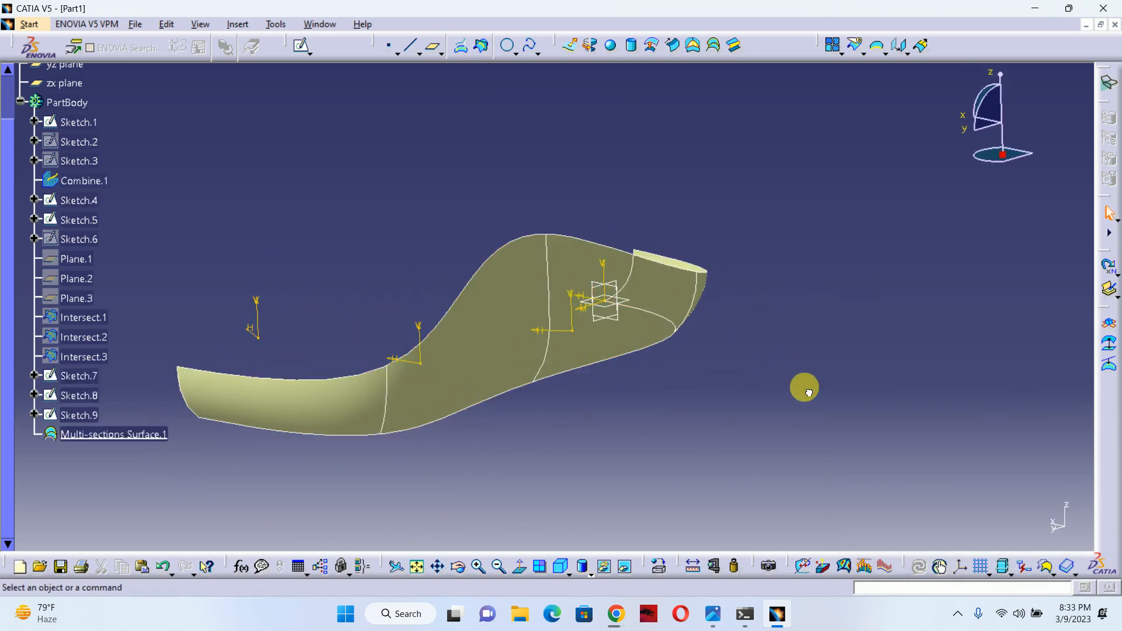
Switch to Chrome to examine the Logitech M185 mouse reference picture, then return to CATIA.
middle_click_drag(580, 370, 564, 597)
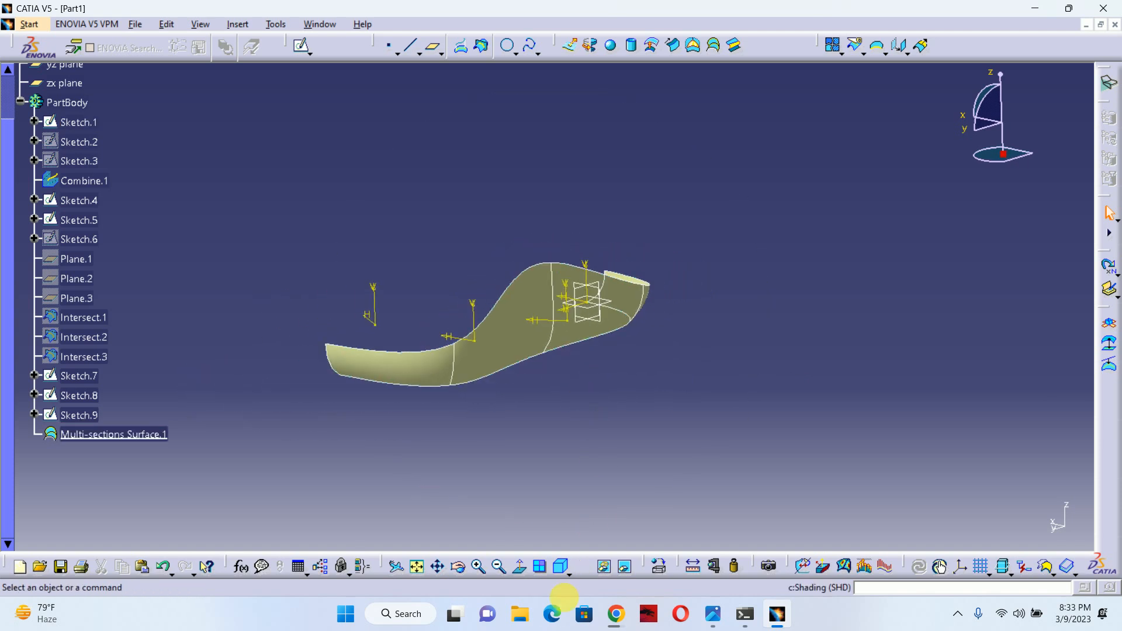
mouse_move(613, 612)
left_click(571, 488)
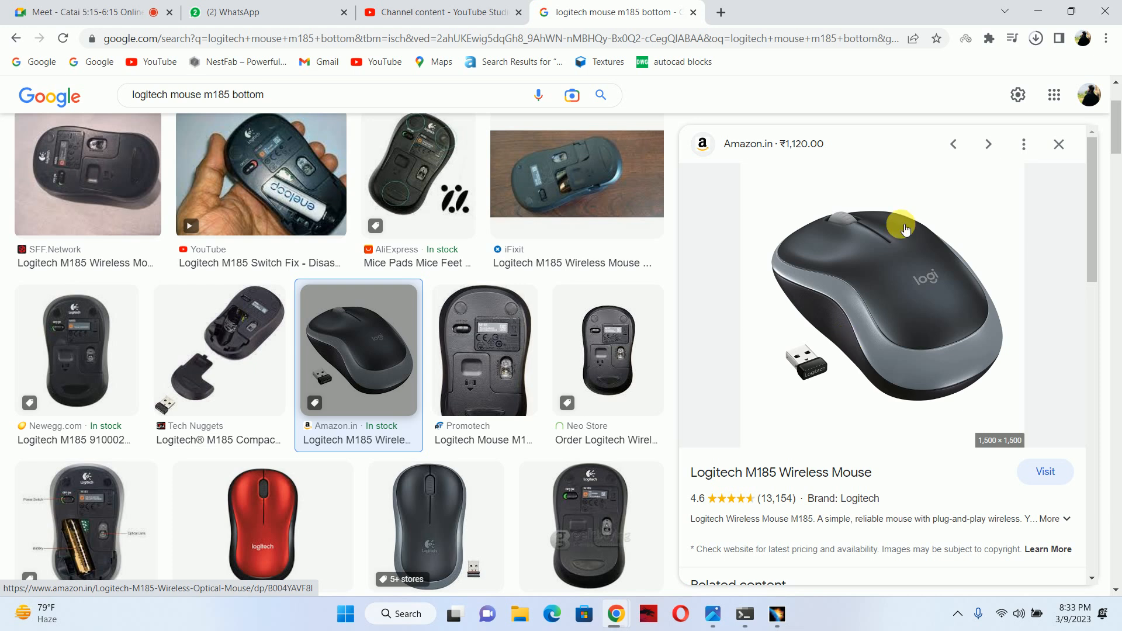
left_click(1038, 11)
Hide the section sketches Sketch.4, Sketch.5, Sketch.7, Sketch.8 and Sketch.9.
middle_click_drag(525, 376, 549, 370)
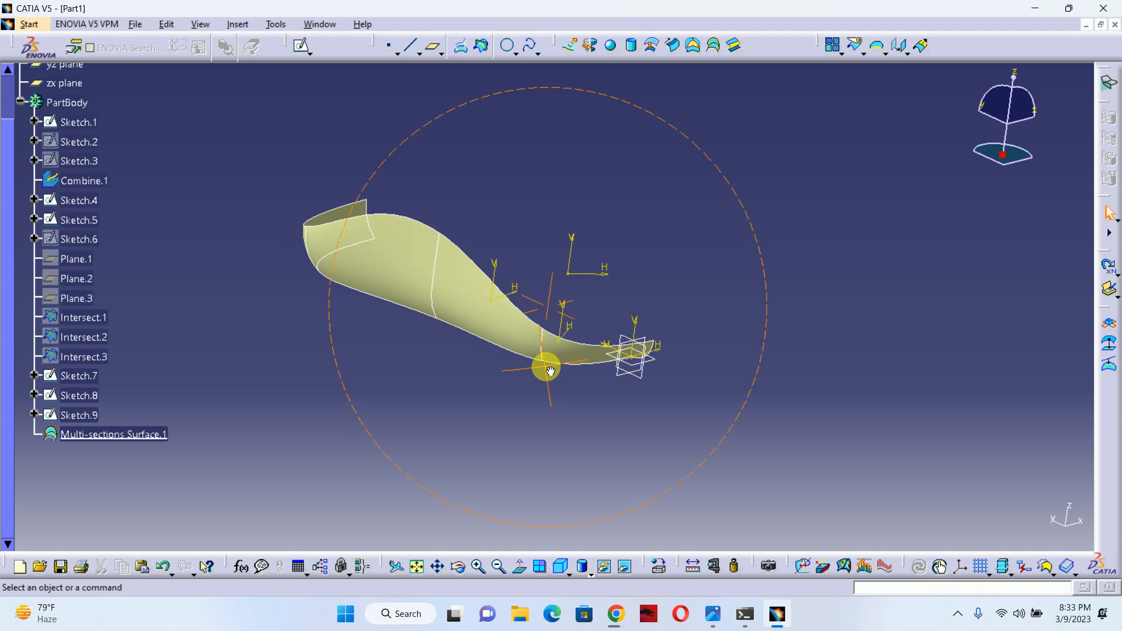
left_click(73, 414, "shift")
right_click(75, 415)
left_click(111, 156)
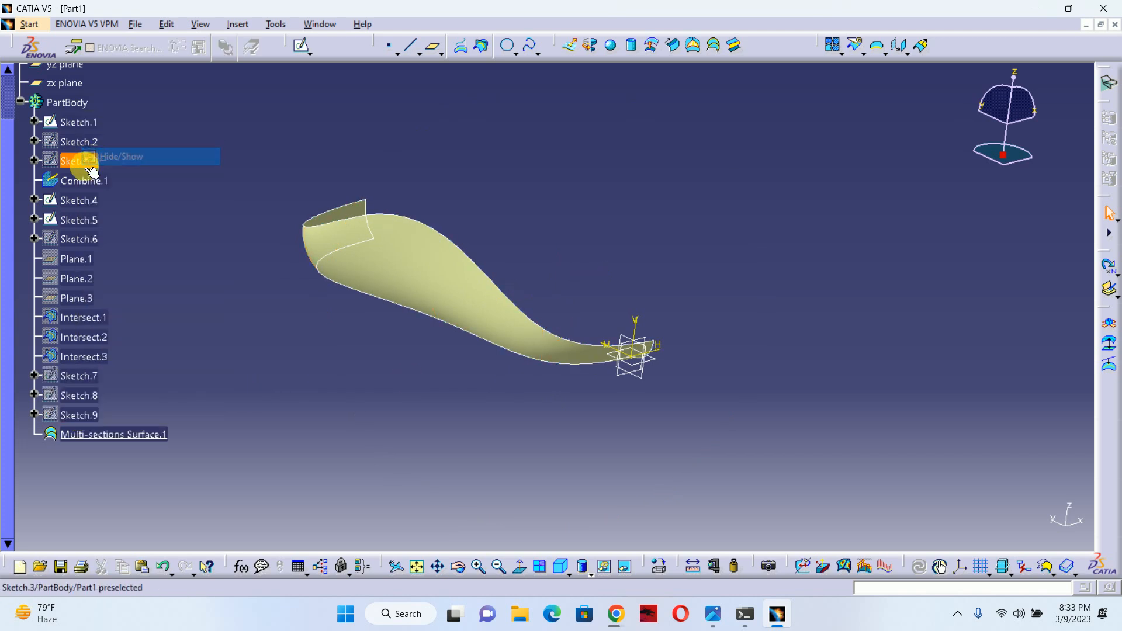
right_click(80, 216)
left_click(117, 258)
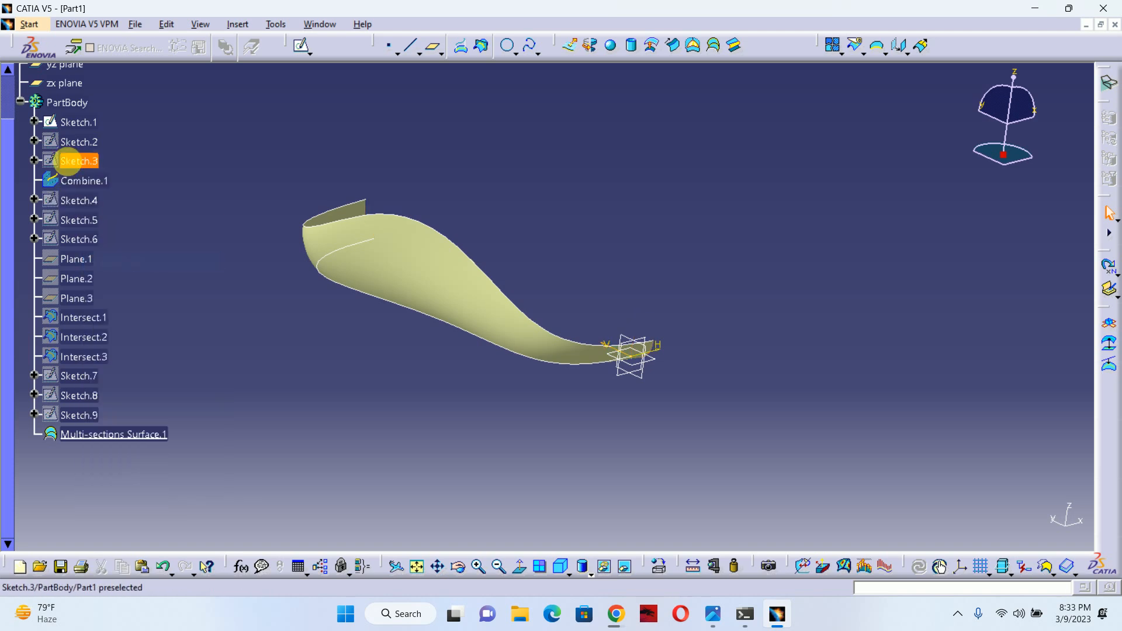
Hide the two guide curves, Sketch.1 and Combine.1, leaving the surface displayed.
right_click(78, 122)
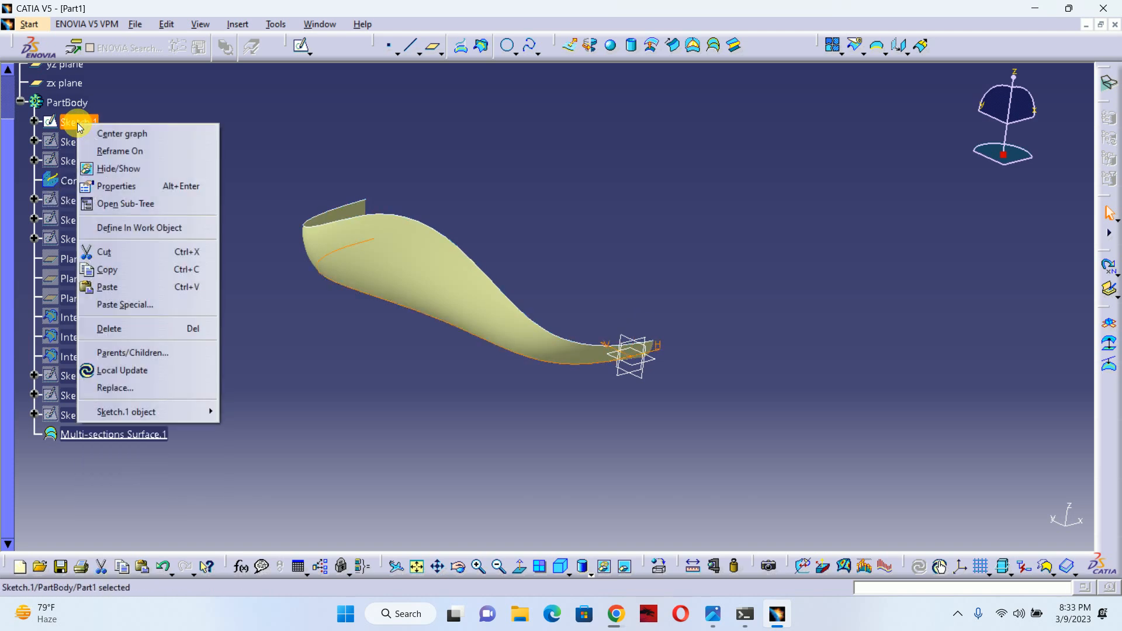
left_click(112, 176)
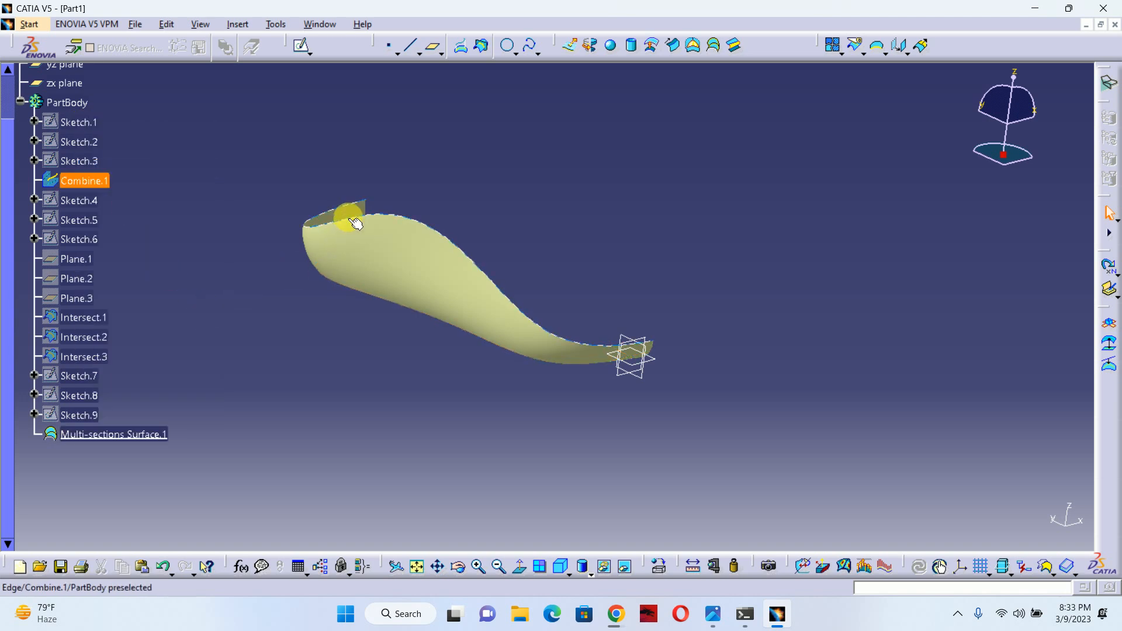
right_click(108, 185)
left_click(129, 201)
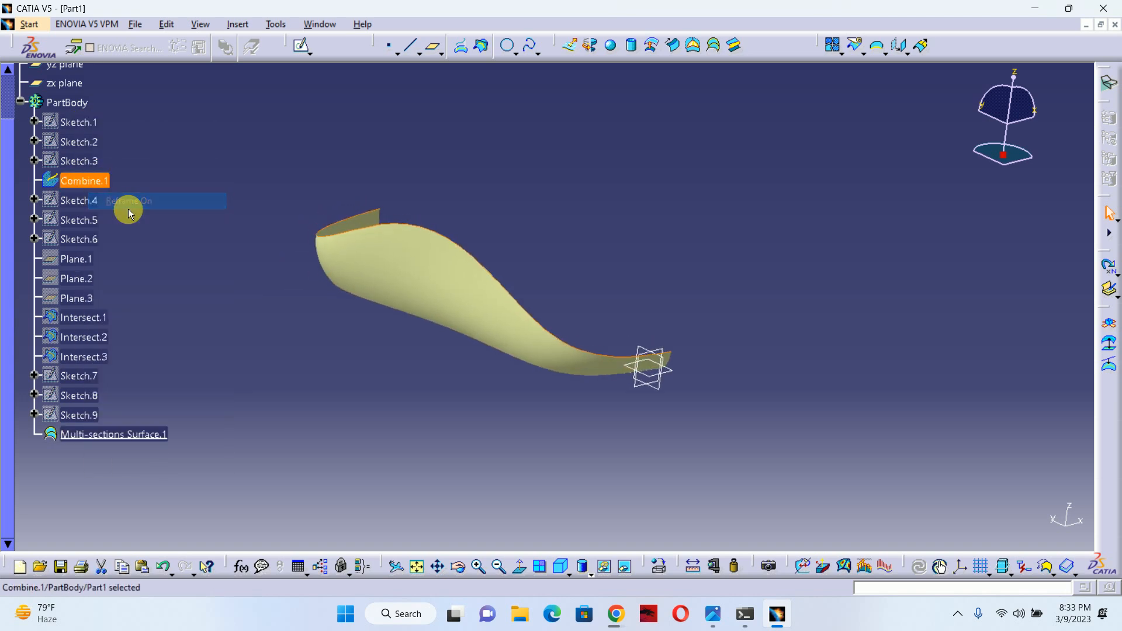
right_click(86, 186)
left_click(136, 228)
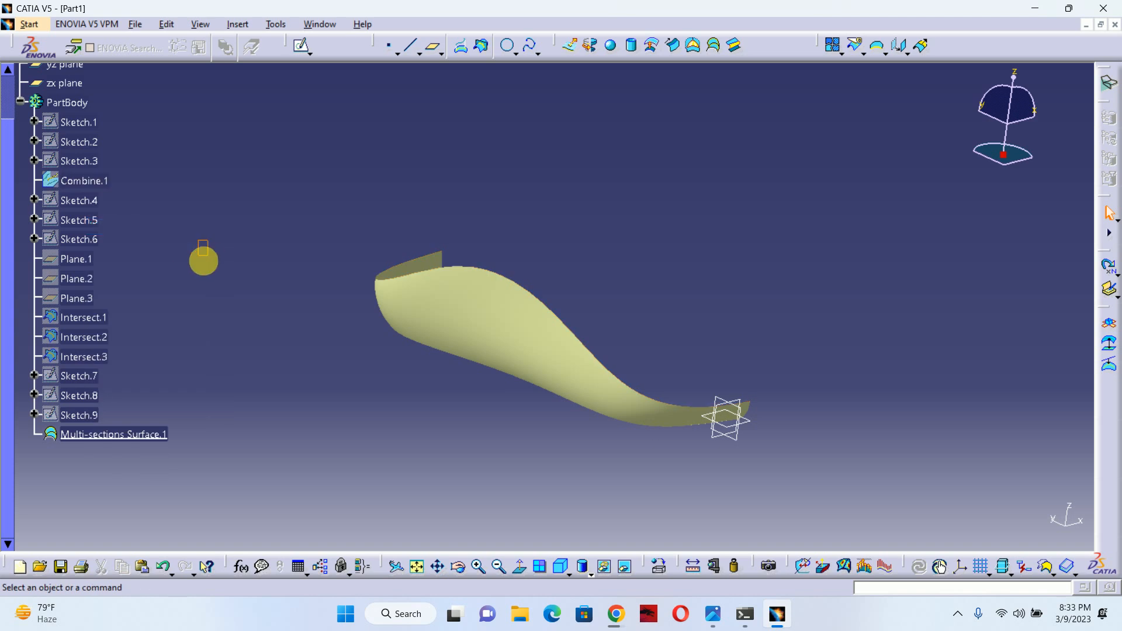
Compare the surface with the mouse's side and top views in the 185.jpg reference image, and return to CATIA.
middle_click_drag(514, 382, 671, 292)
middle_click_drag(556, 384, 729, 376)
mouse_move(713, 610)
left_click(778, 535)
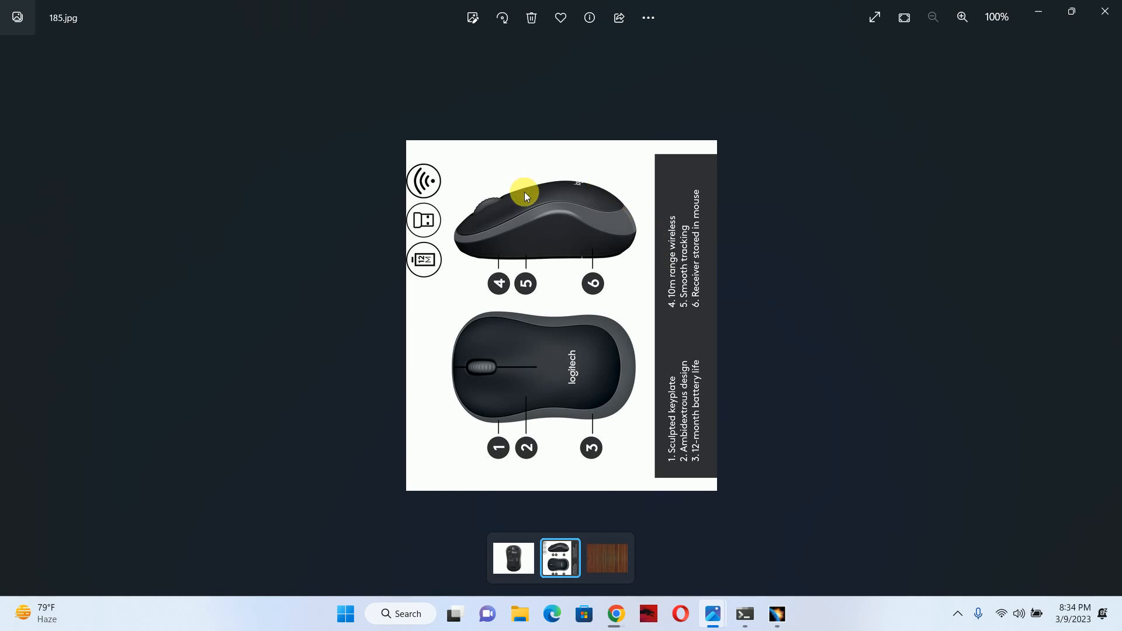
left_click(1029, 8)
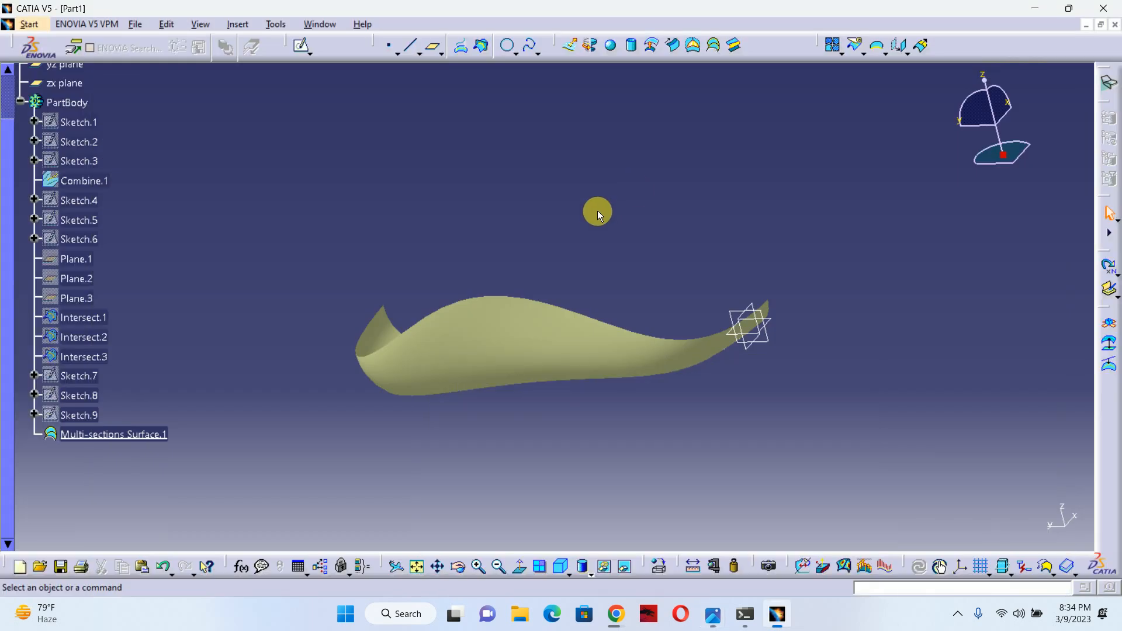
Open a new sketch on the yz plane.
left_click(768, 340)
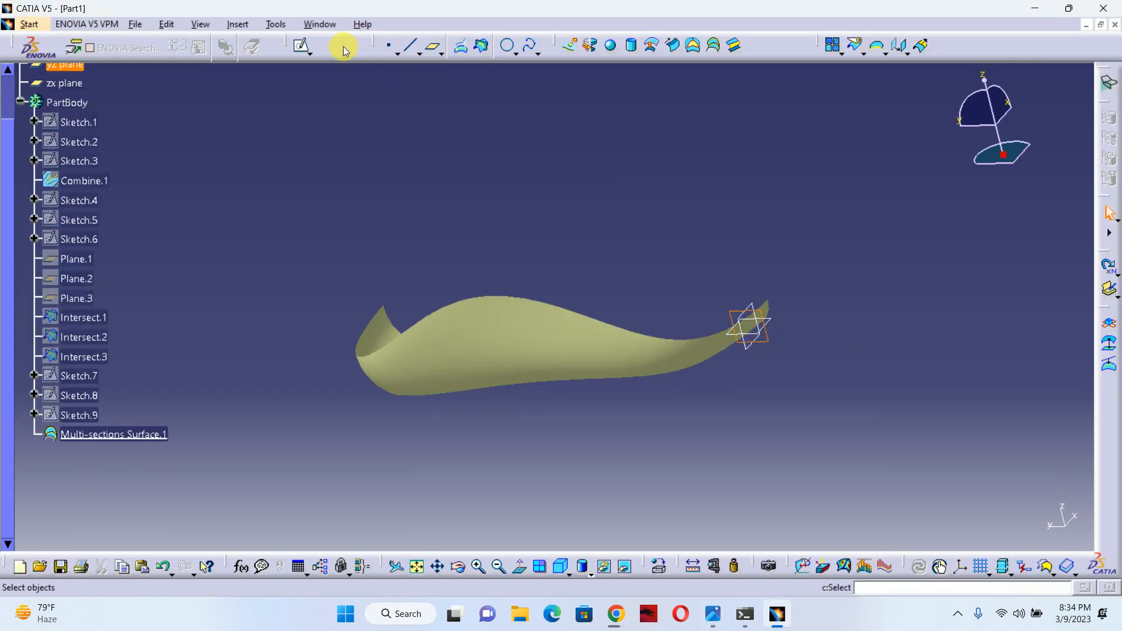
left_click(311, 49)
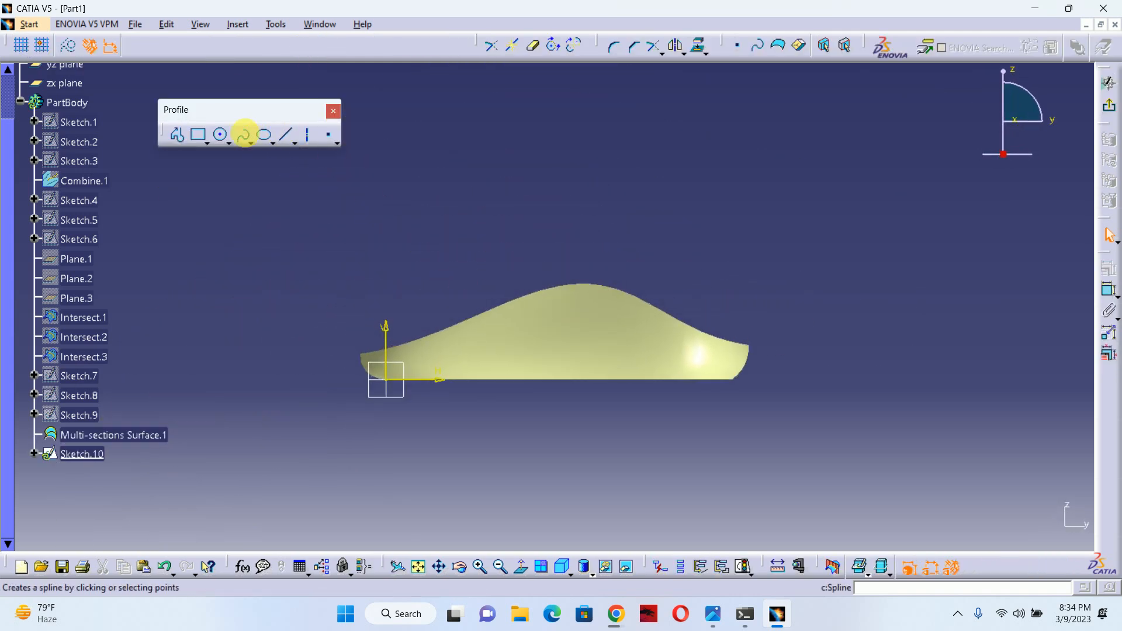
Draw a four-point spline arching over the mouse side surface, from its left end to about H 105.8 mm, V 11.7 mm at its right end.
left_click(244, 133)
left_click(376, 333)
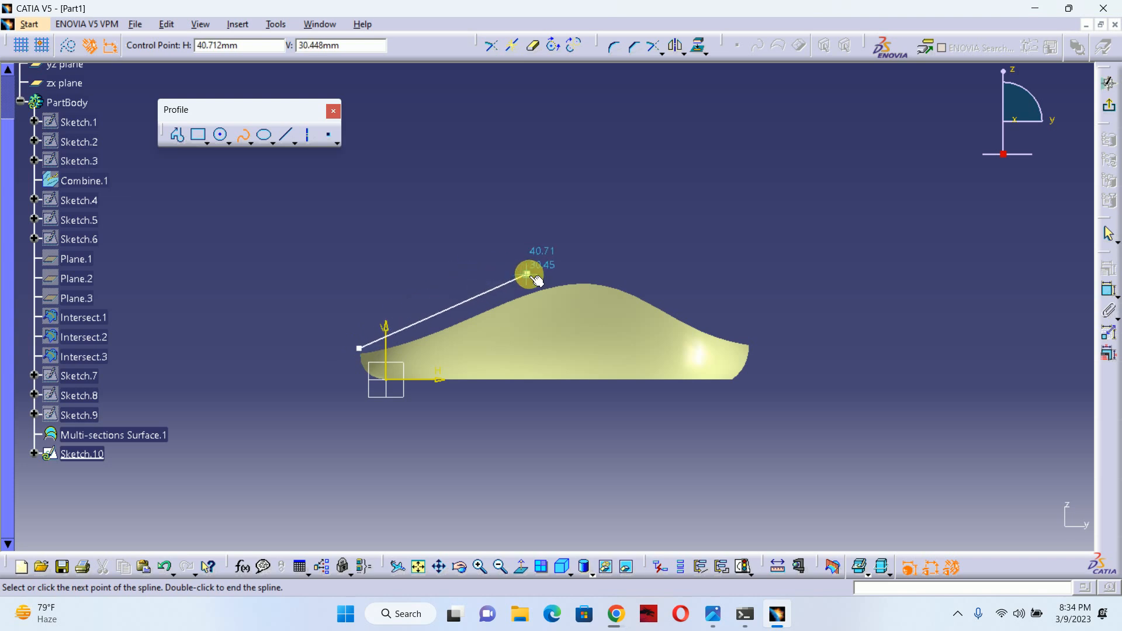
left_click(566, 257)
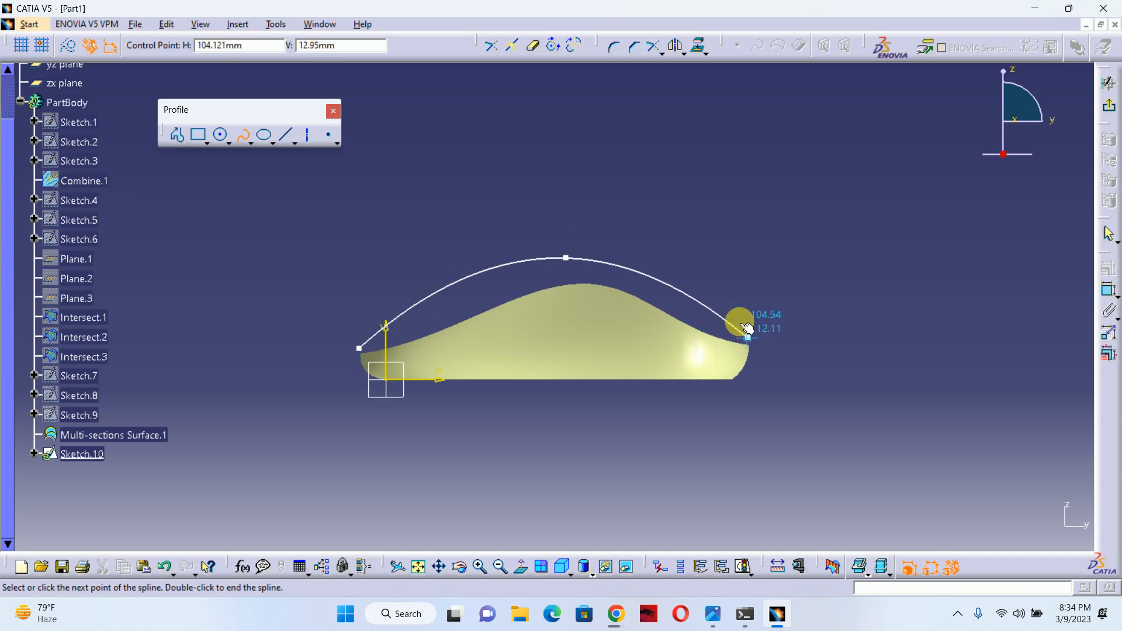
left_click(711, 296)
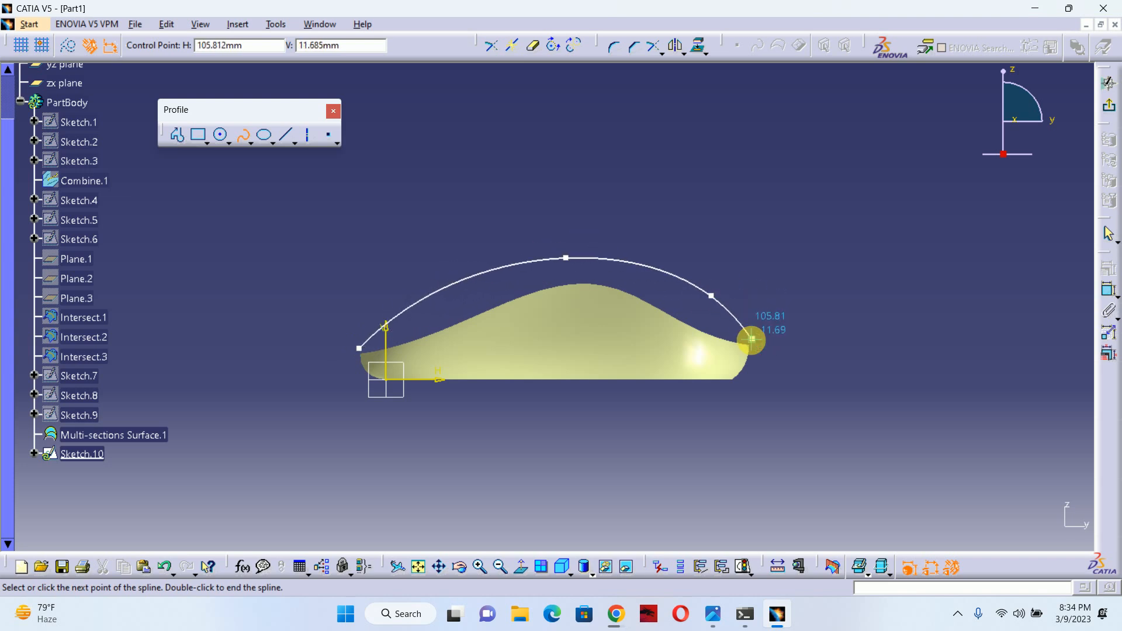
left_click(752, 339)
key("Escape")
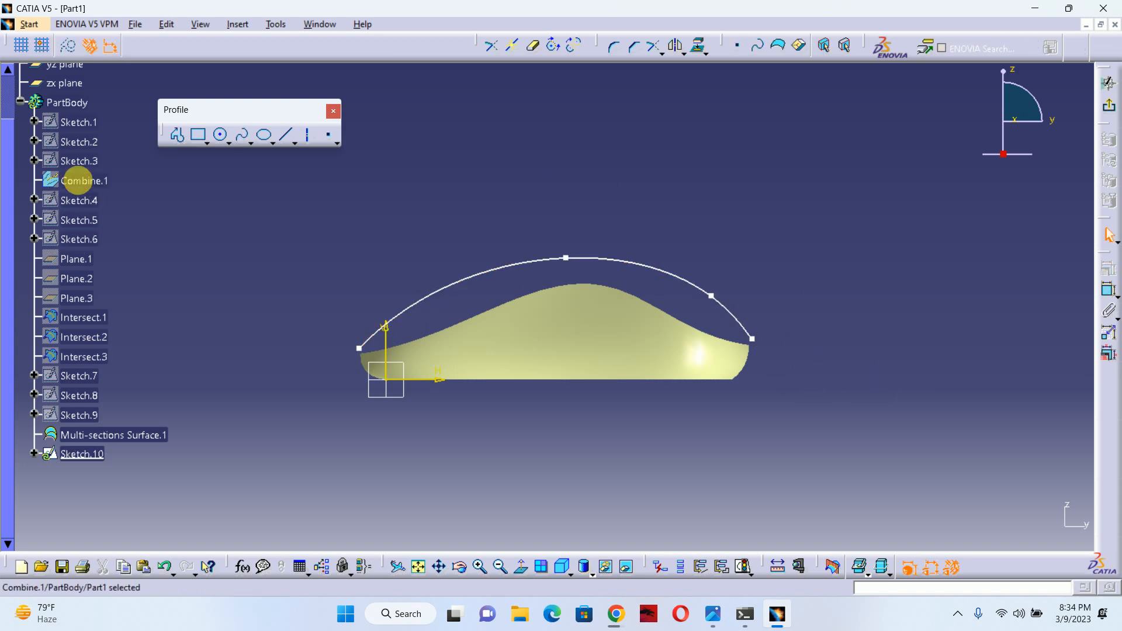
Show the Combine.1 curve and make both spline end points coincident with the upper end corners of the side surface.
right_click(94, 185)
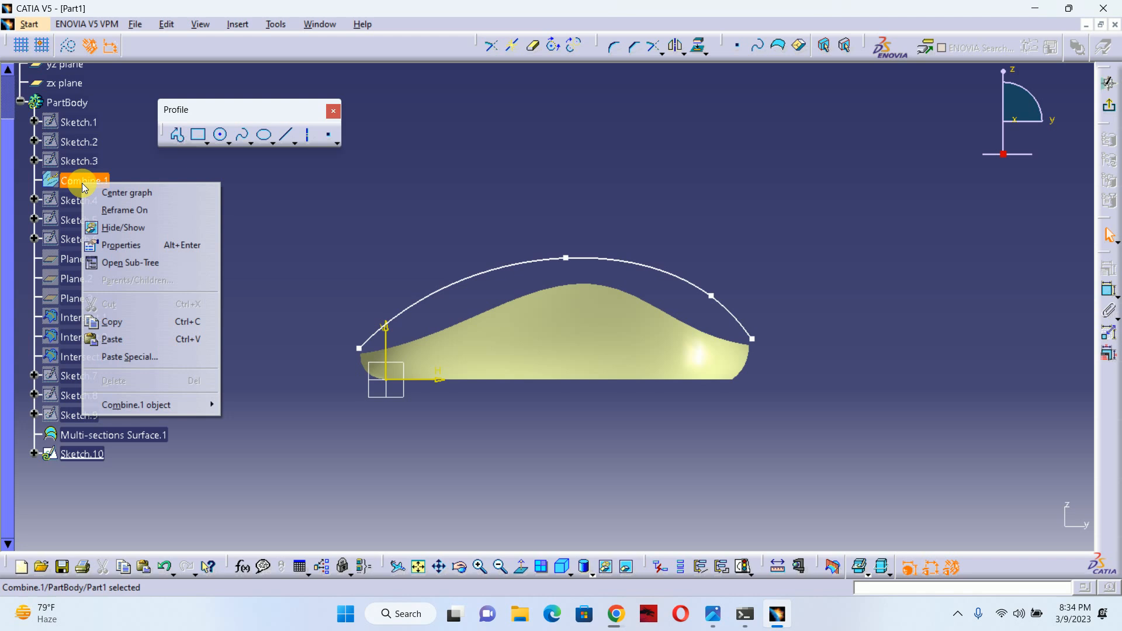
left_click(117, 227)
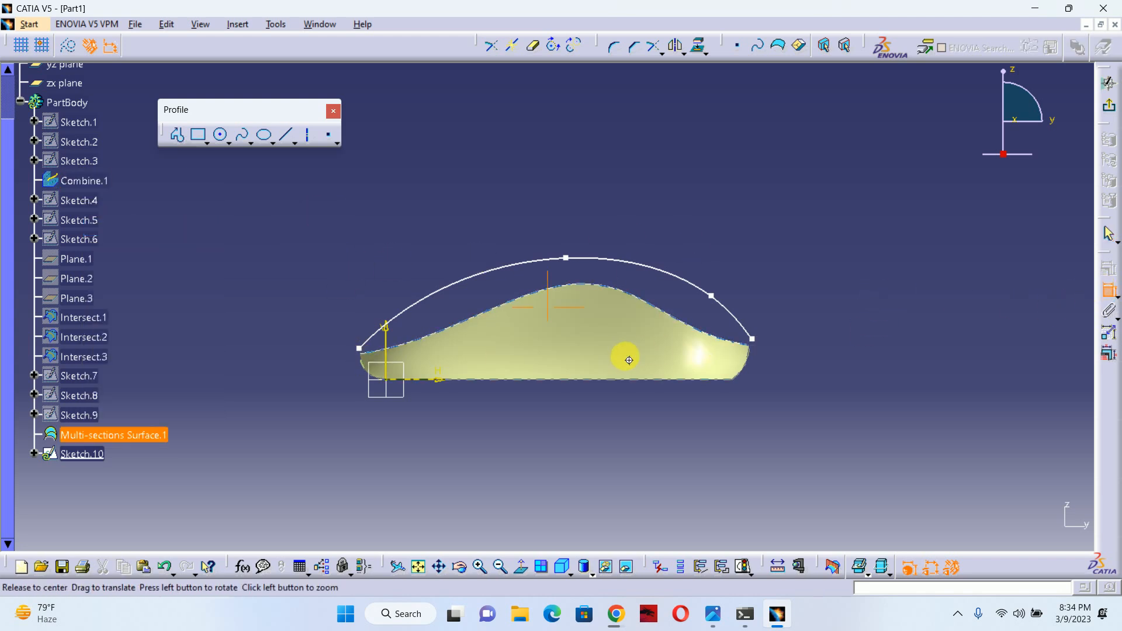
mouse_move(626, 355)
middle_mouse_down()
mouse_move(694, 380)
mouse_move(681, 318)
mouse_move(632, 351)
middle_mouse_up()
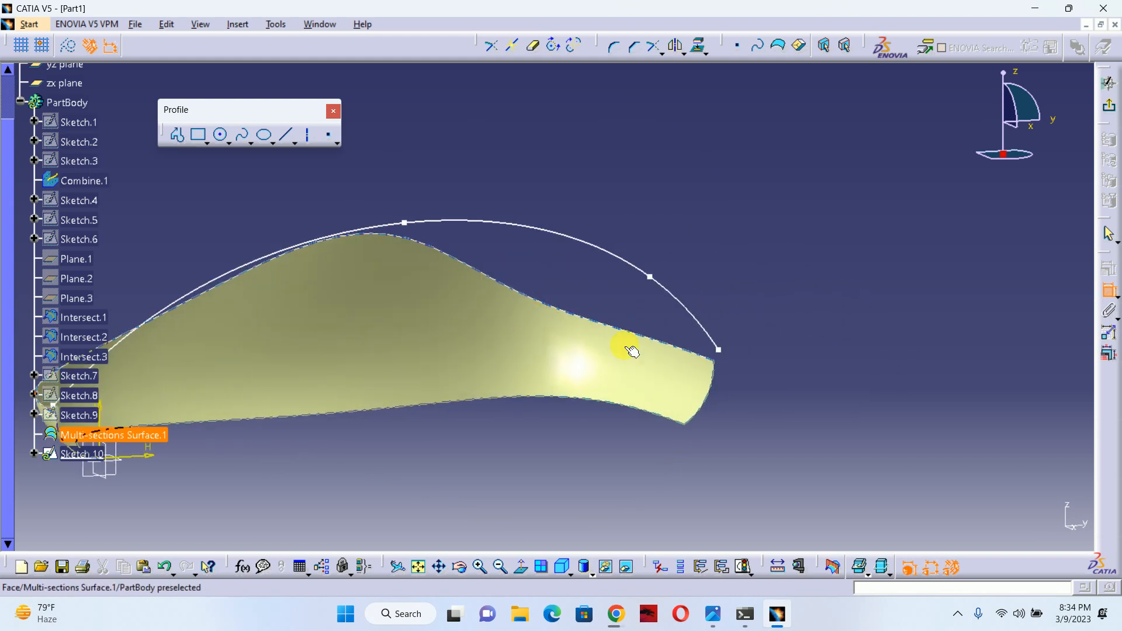
left_click(719, 352)
right_click(719, 351)
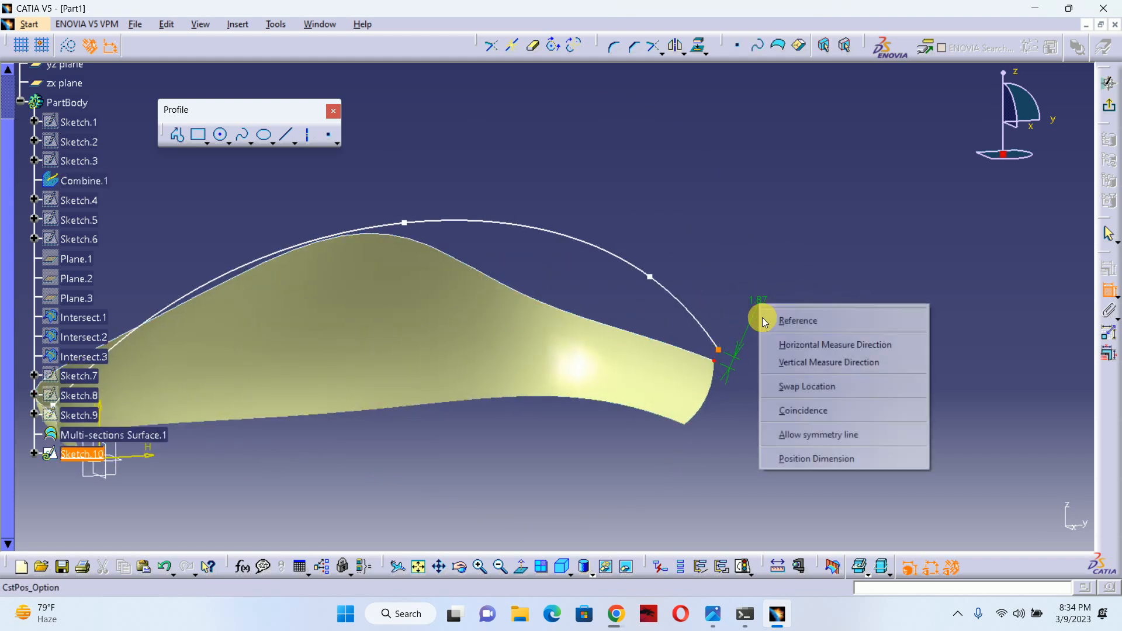
left_click(786, 405)
middle_click_drag(538, 388, 436, 330)
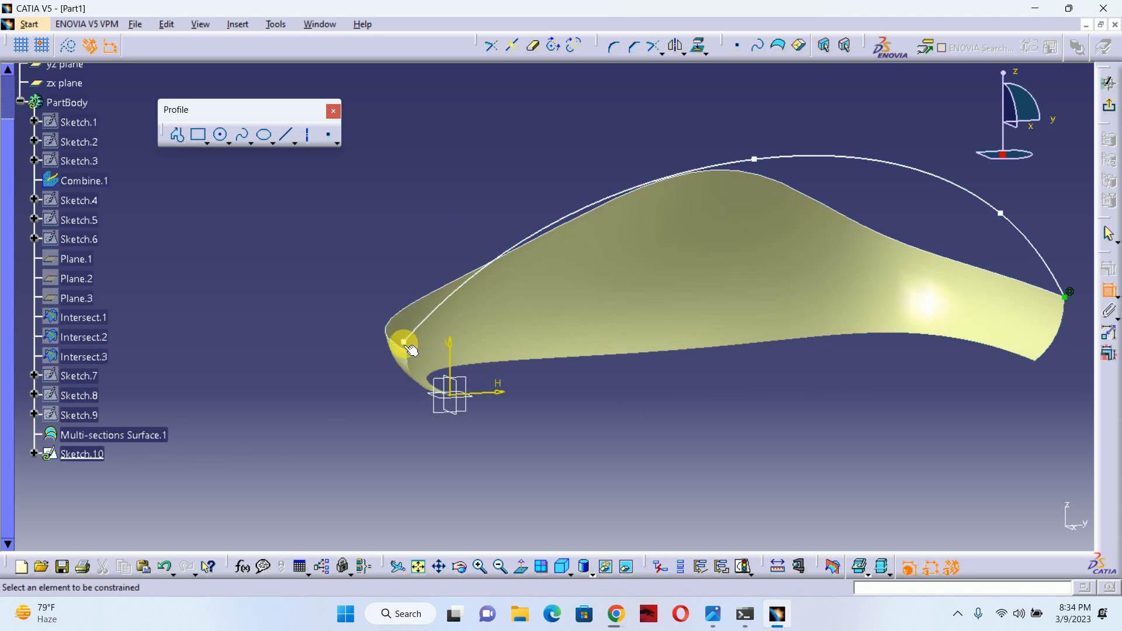
right_click(310, 340)
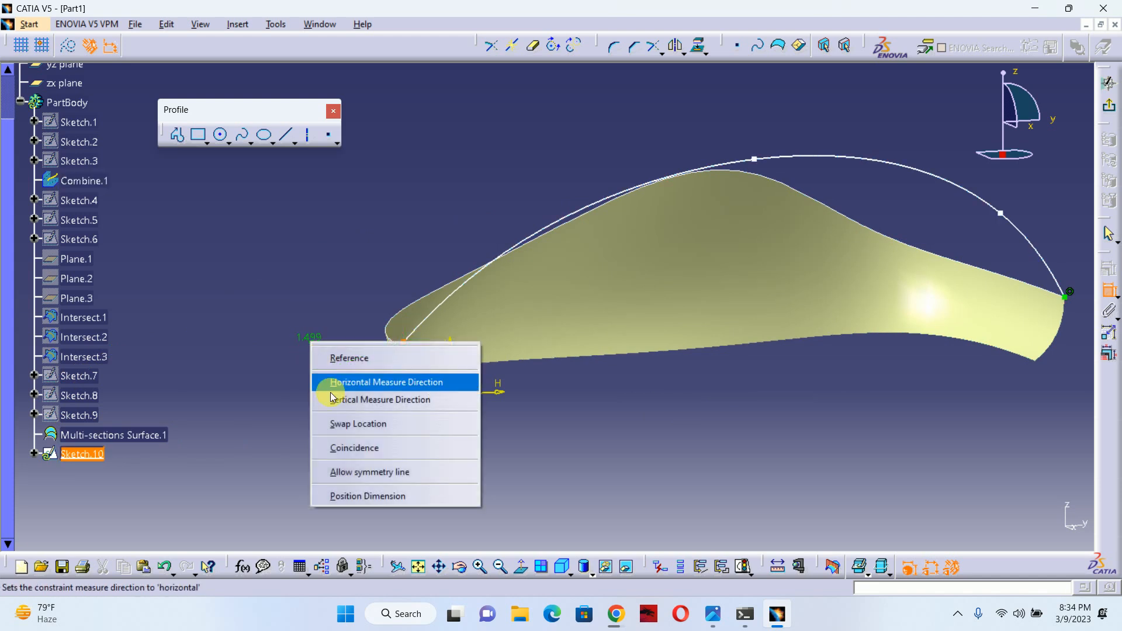
left_click(380, 443)
left_click(608, 406)
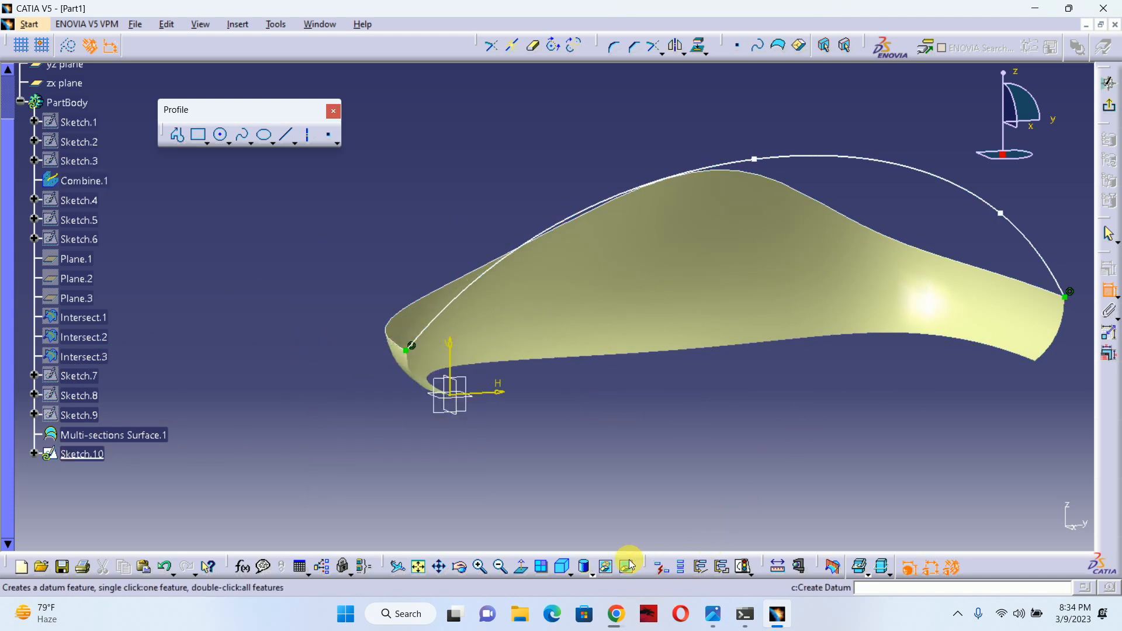
View the sketch plane head-on and dimension the third spline point's height above the horizontal axis at 25 mm.
left_click(520, 566)
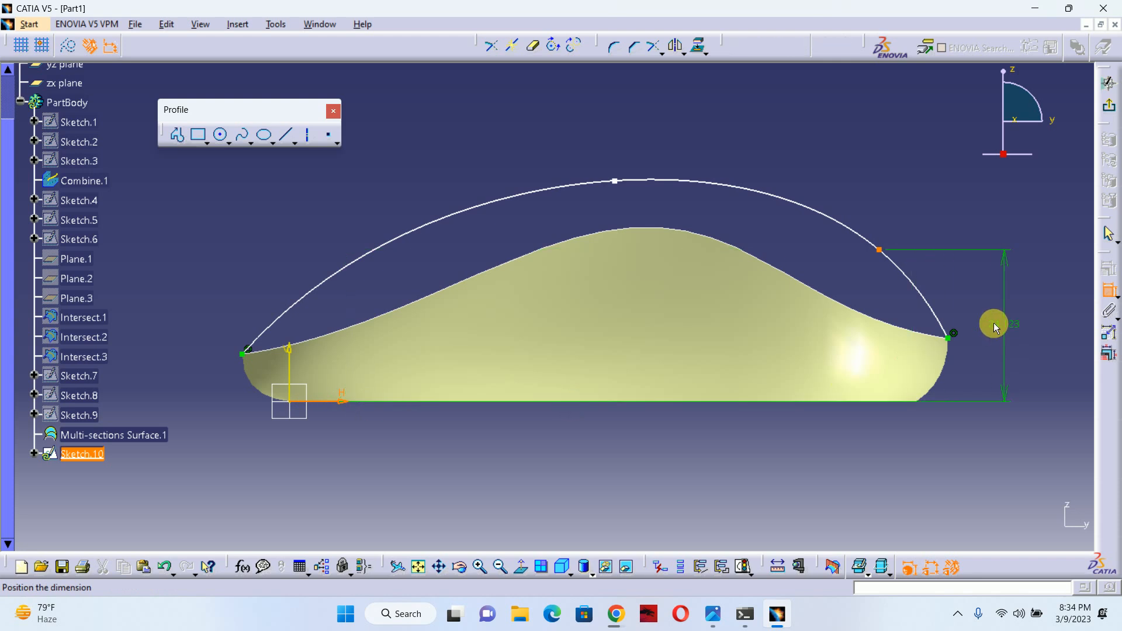
middle_click_drag(994, 322, 871, 317)
left_click(872, 314)
double_click(879, 312)
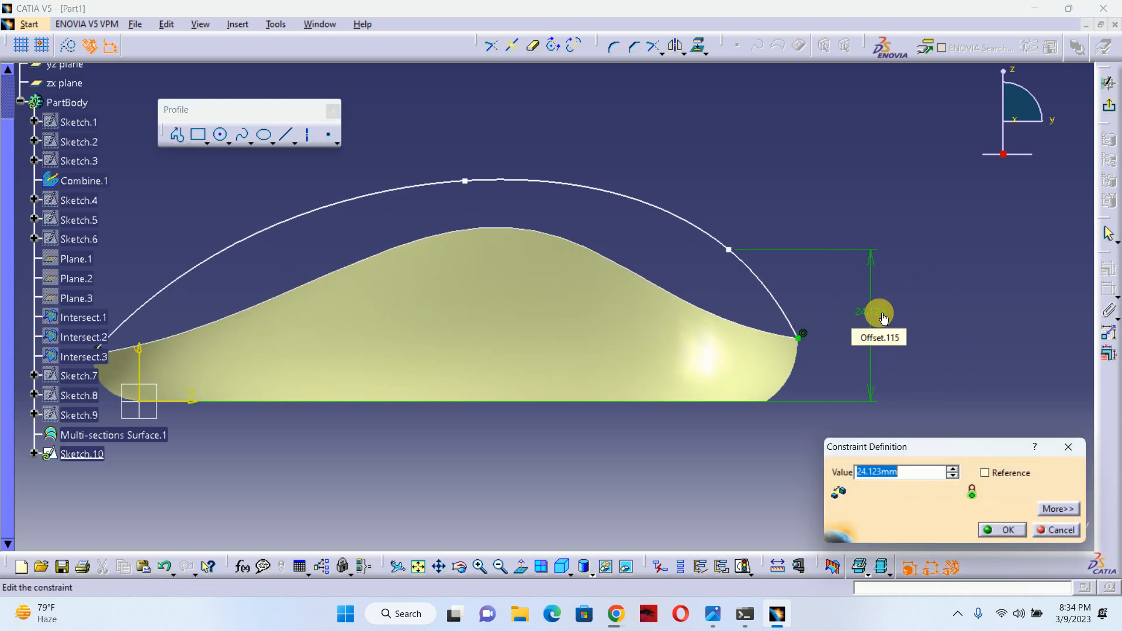
key("Return")
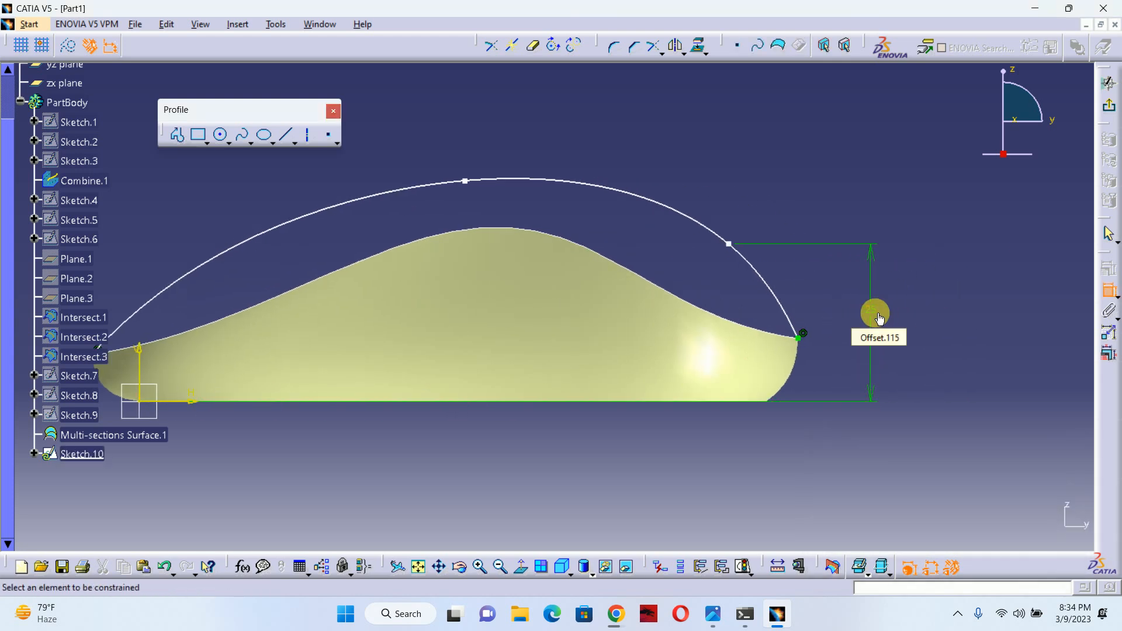
Dimension the horizontal distance between the third spline point and the spline's right end point at 7.5 mm.
middle_click_drag(663, 282, 657, 300)
left_click(744, 247)
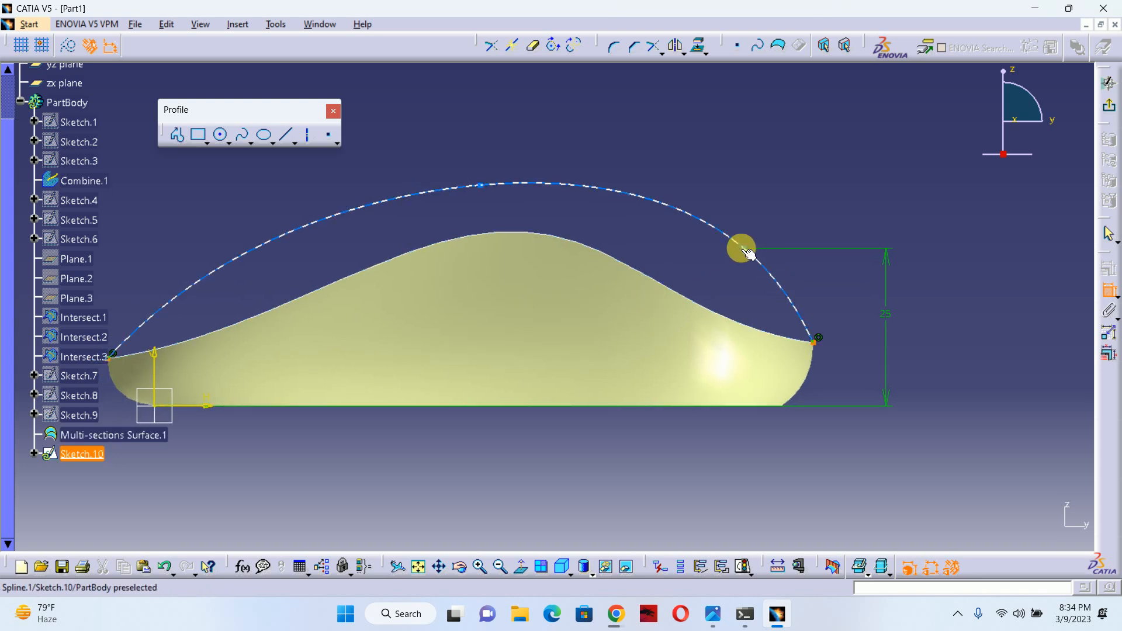
left_click(813, 342)
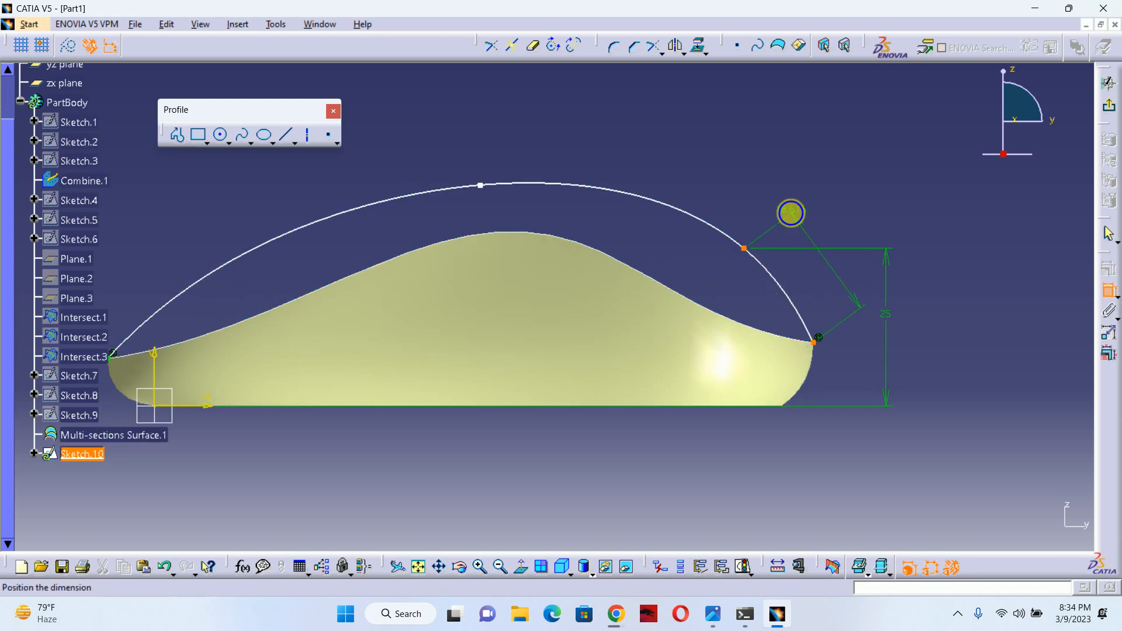
right_click(791, 214)
left_click(826, 253)
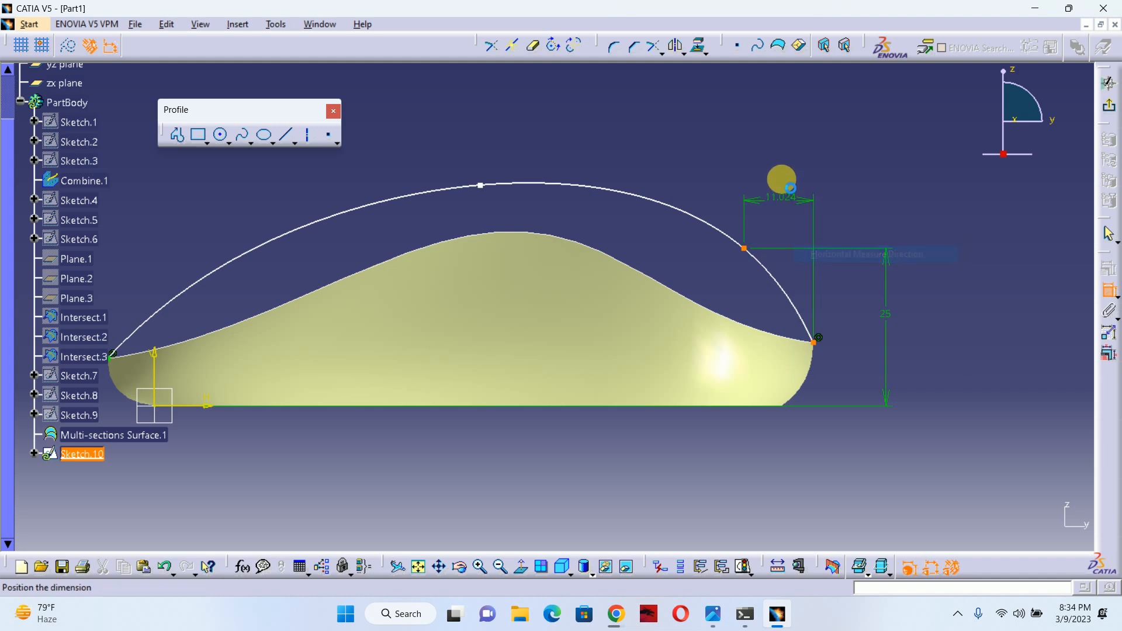
left_click(787, 162)
double_click(789, 162)
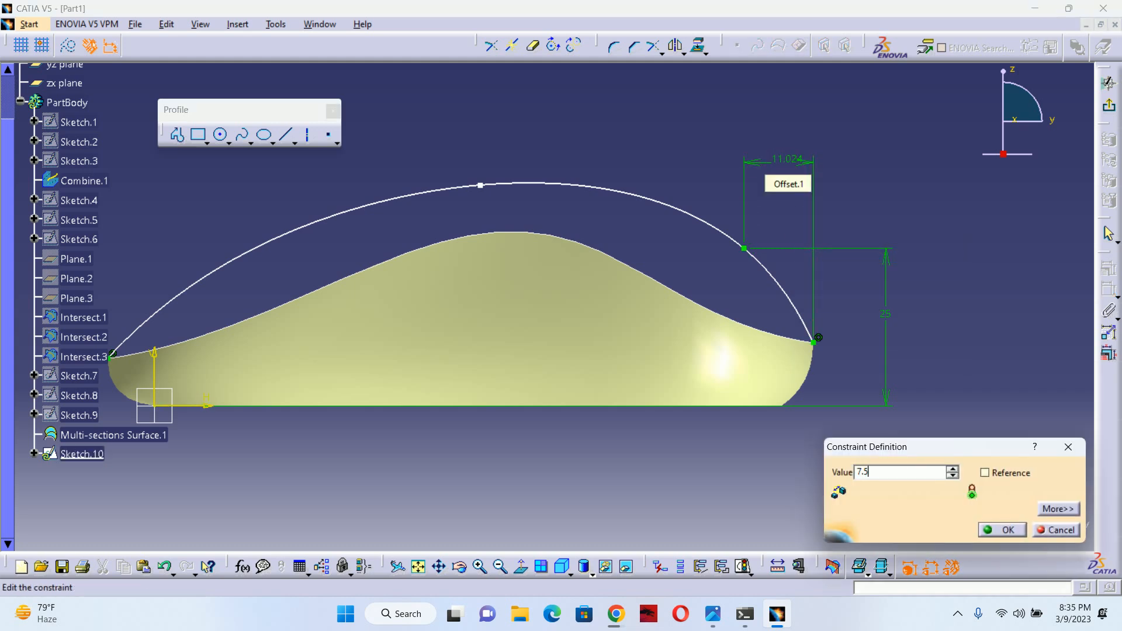
key("Return")
Dimension the second spline point's height above the horizontal axis at 38 mm, and reduce it to 36 mm.
middle_click_drag(552, 253, 649, 263)
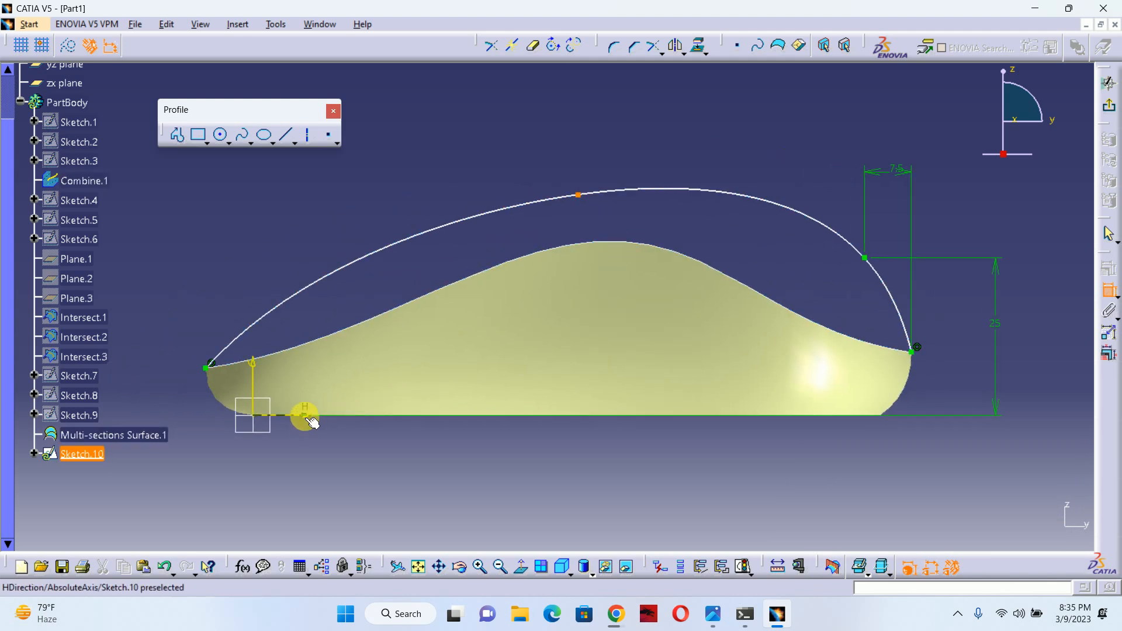
left_click(301, 415)
left_click(178, 274)
middle_click_drag(186, 282, 379, 271)
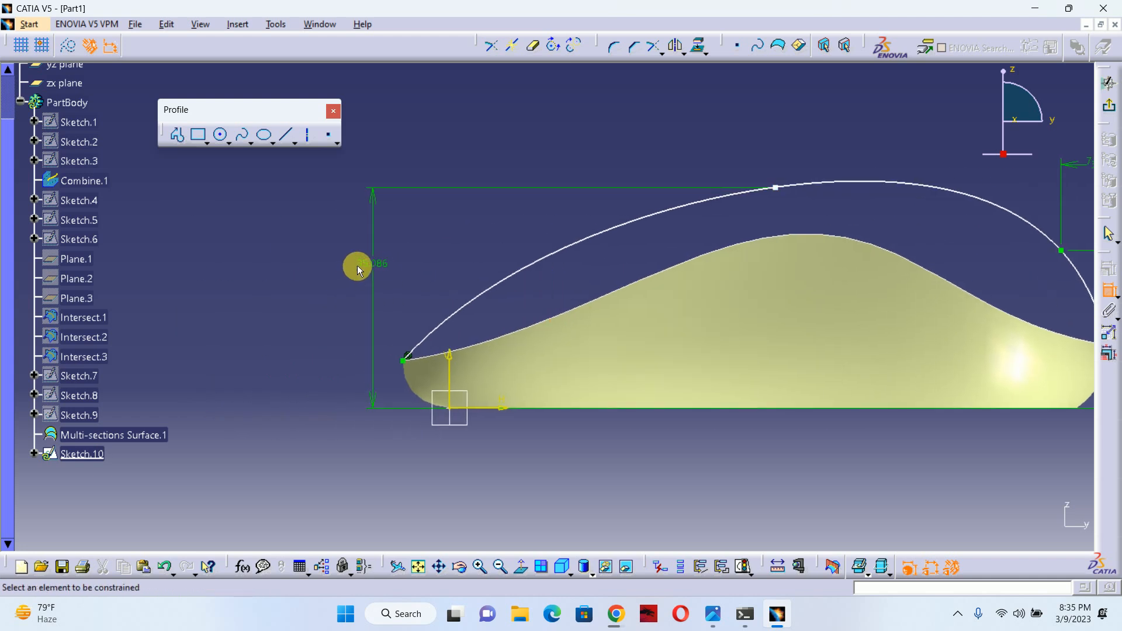
double_click(380, 267)
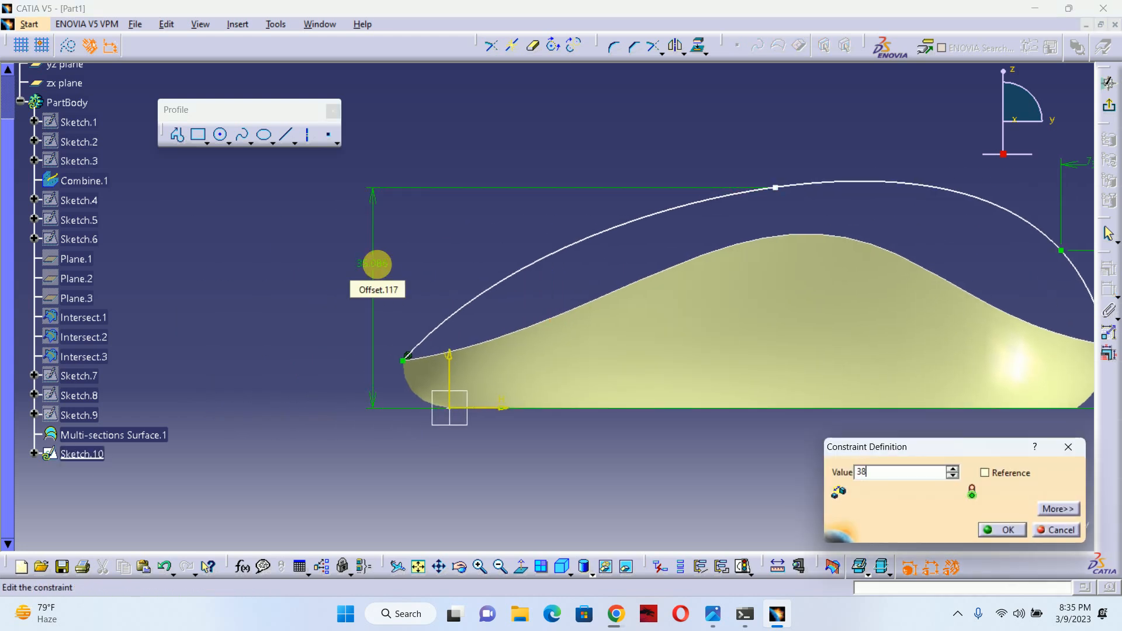
type("38")
key("Return")
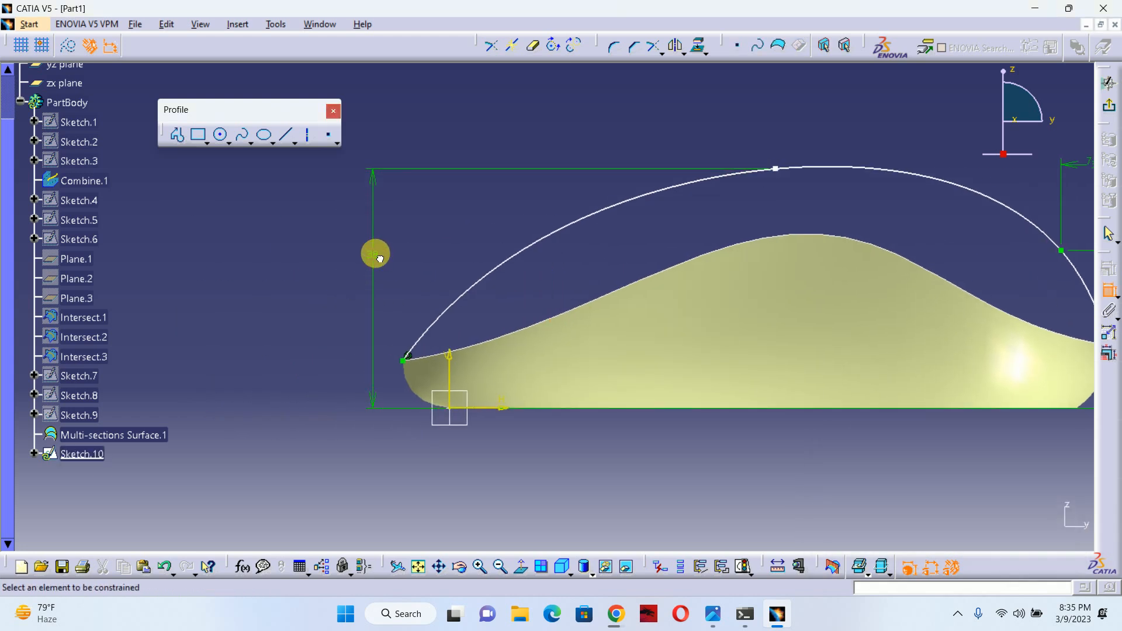
double_click(379, 255)
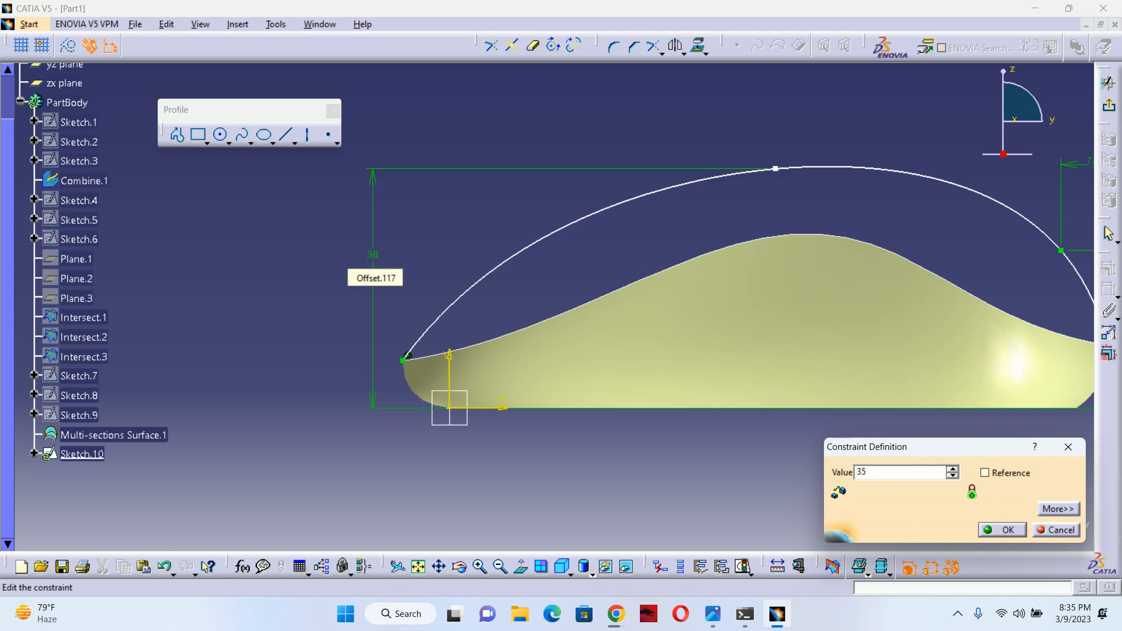
key("Return")
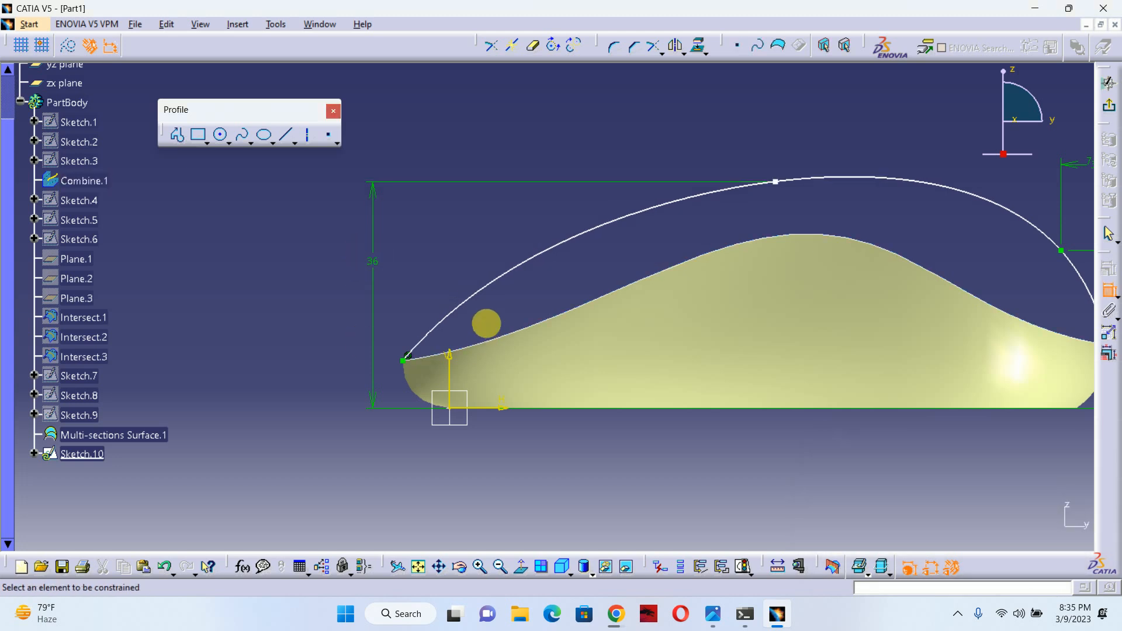
Dimension the second spline point's horizontal distance from the vertical axis at 52 mm, and increase it to 55 mm.
middle_click_drag(489, 321, 425, 348)
left_click(712, 211)
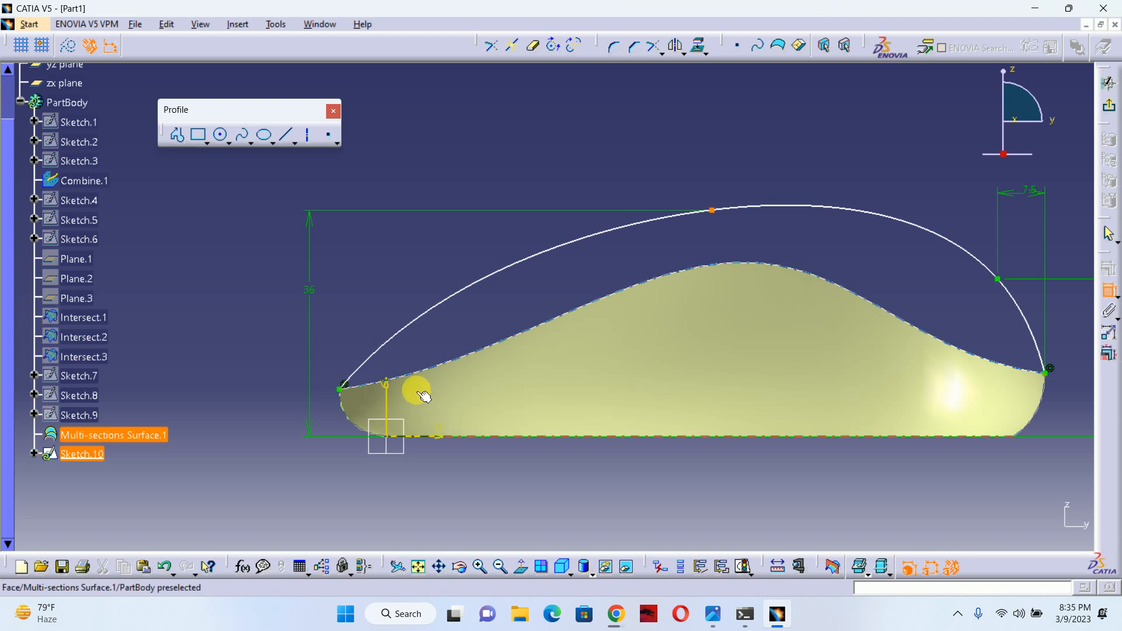
left_click(390, 391)
left_click(540, 159)
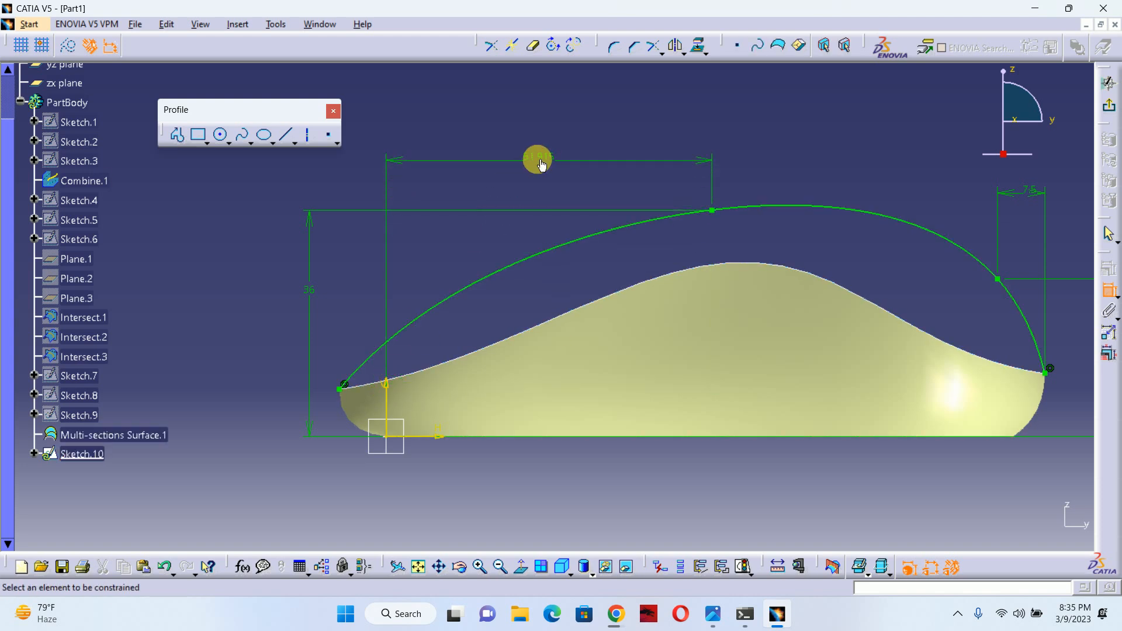
double_click(540, 161)
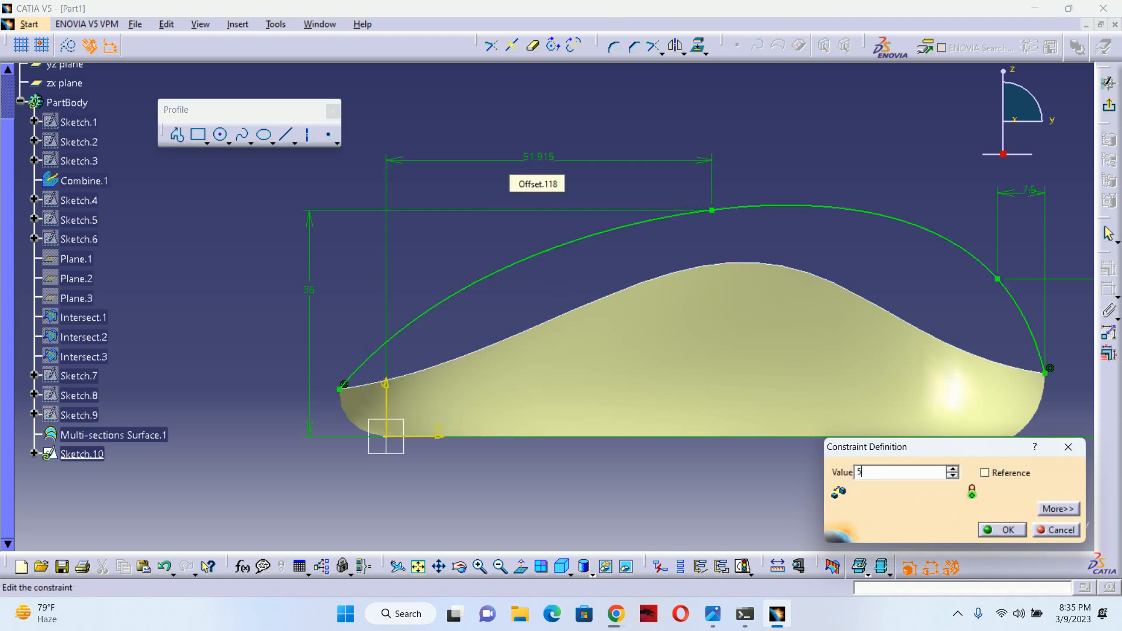
key("Return")
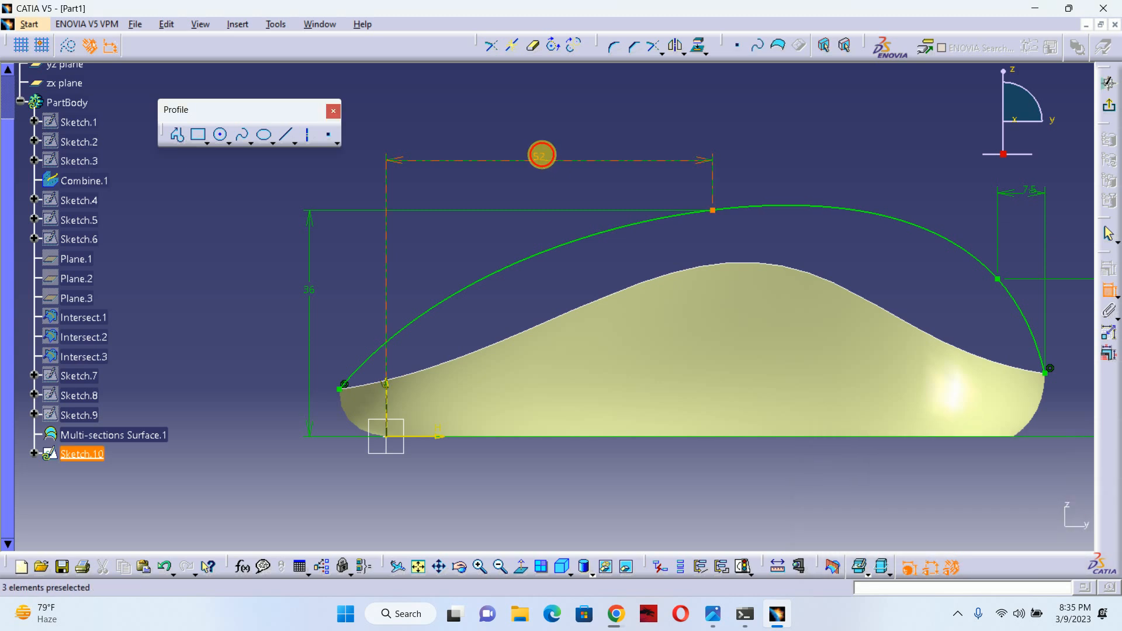
double_click(541, 158)
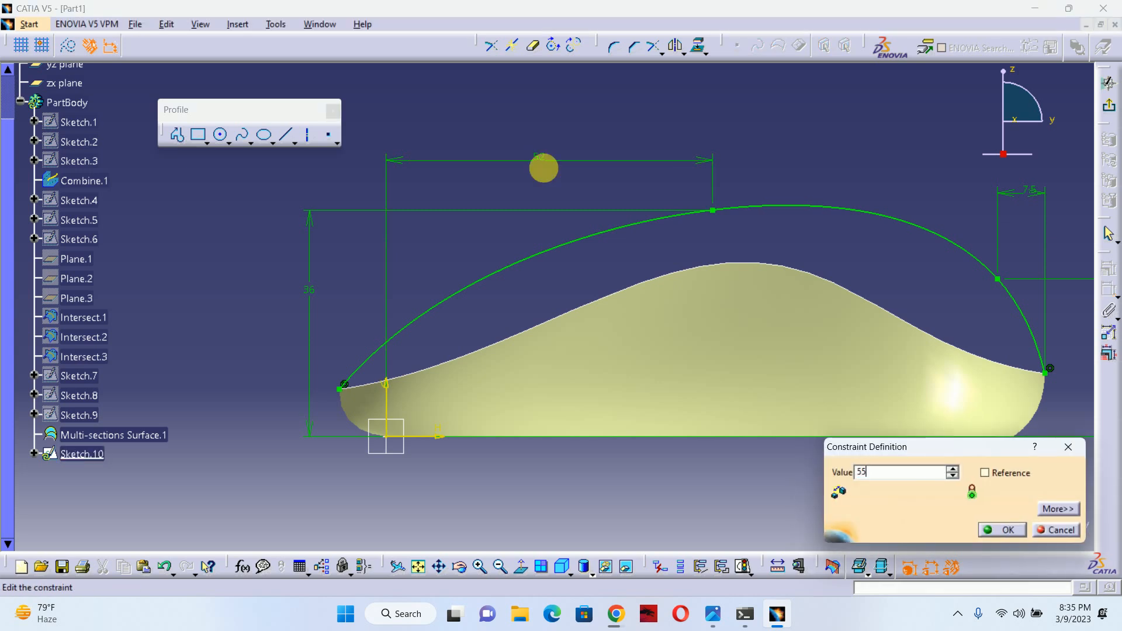
type("55")
key("Return")
Set the horizontal distance between the third spline point and the spline's right end to 5 mm.
mouse_move(623, 194)
middle_mouse_down()
mouse_move(441, 278)
mouse_move(374, 279)
middle_mouse_up()
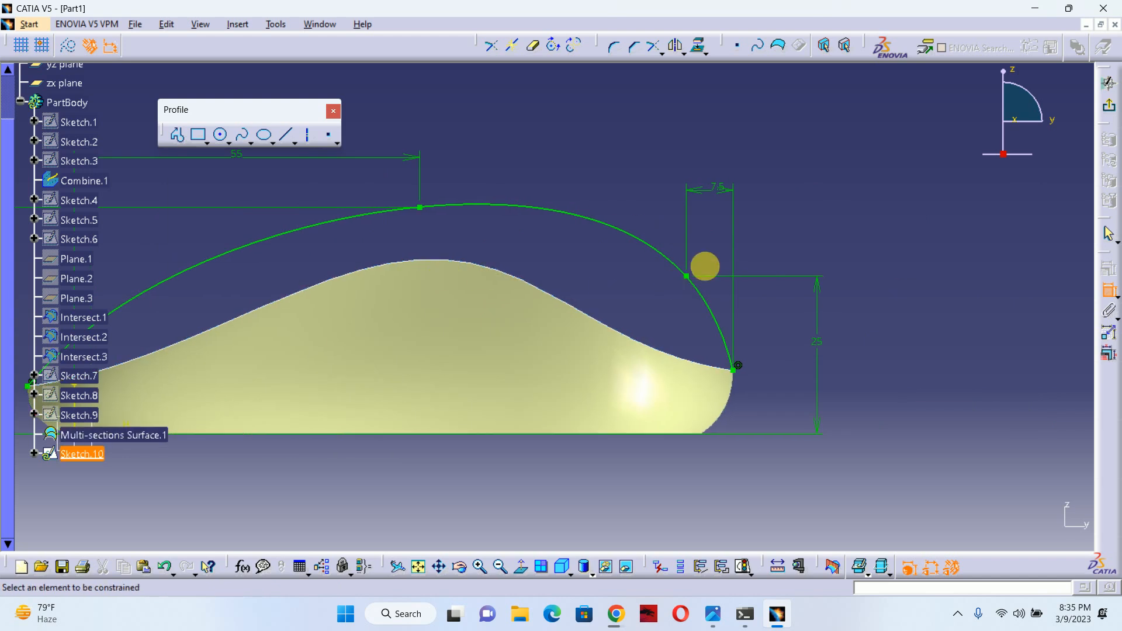
double_click(725, 191)
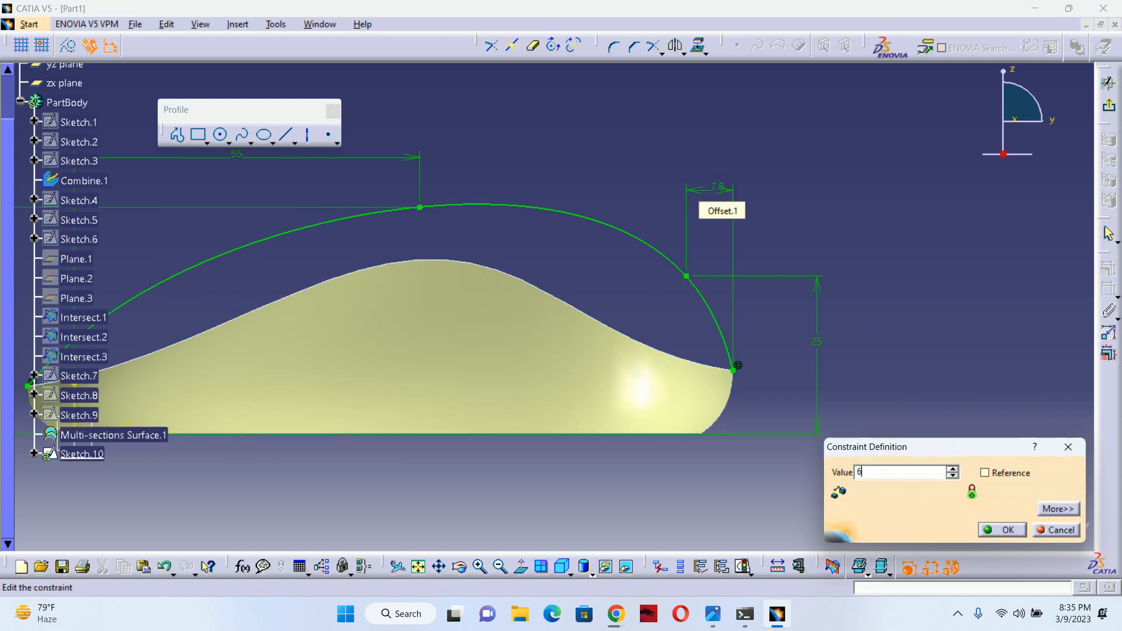
key("Return")
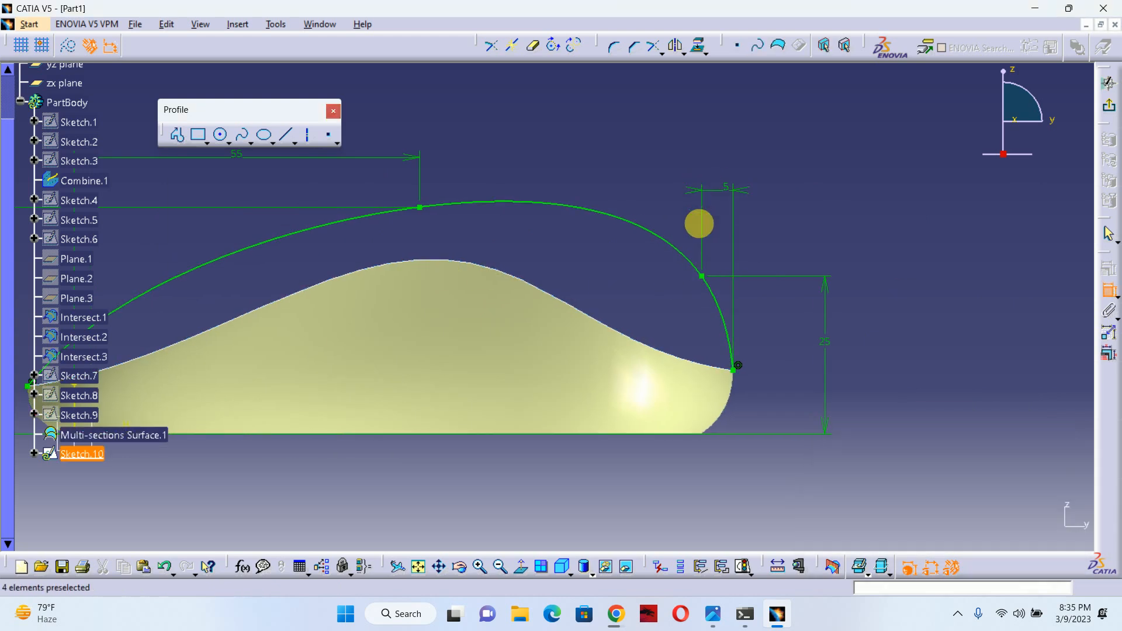
Reduce the third spline point's height above the horizontal axis to 24 mm and further to 22 mm, and exit the sketch.
double_click(833, 345)
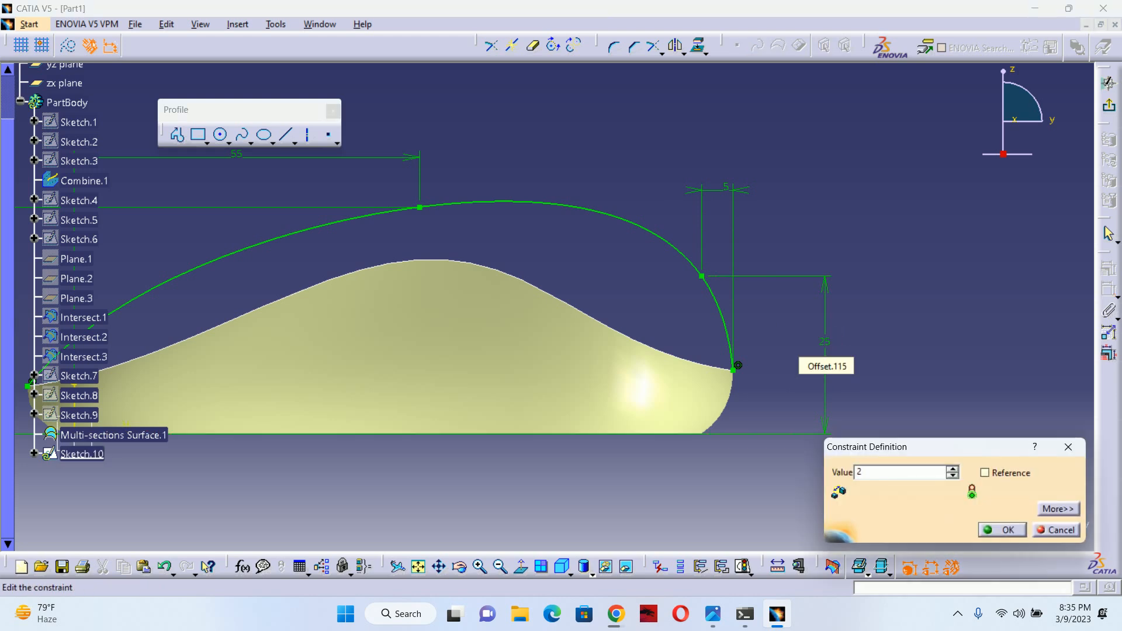
key("Return")
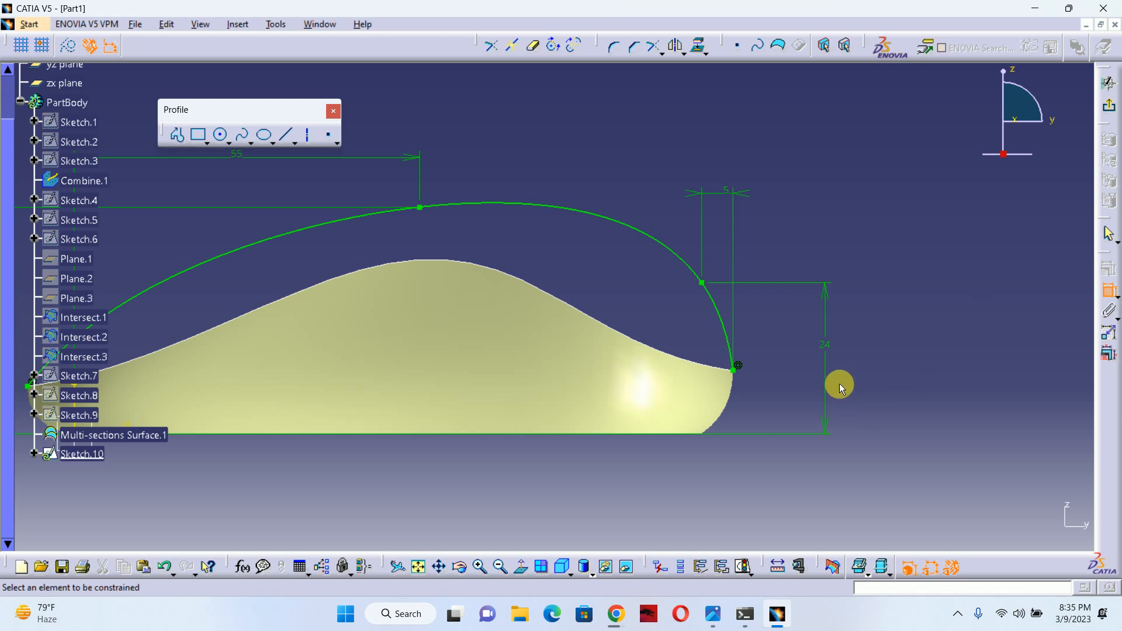
double_click(831, 350)
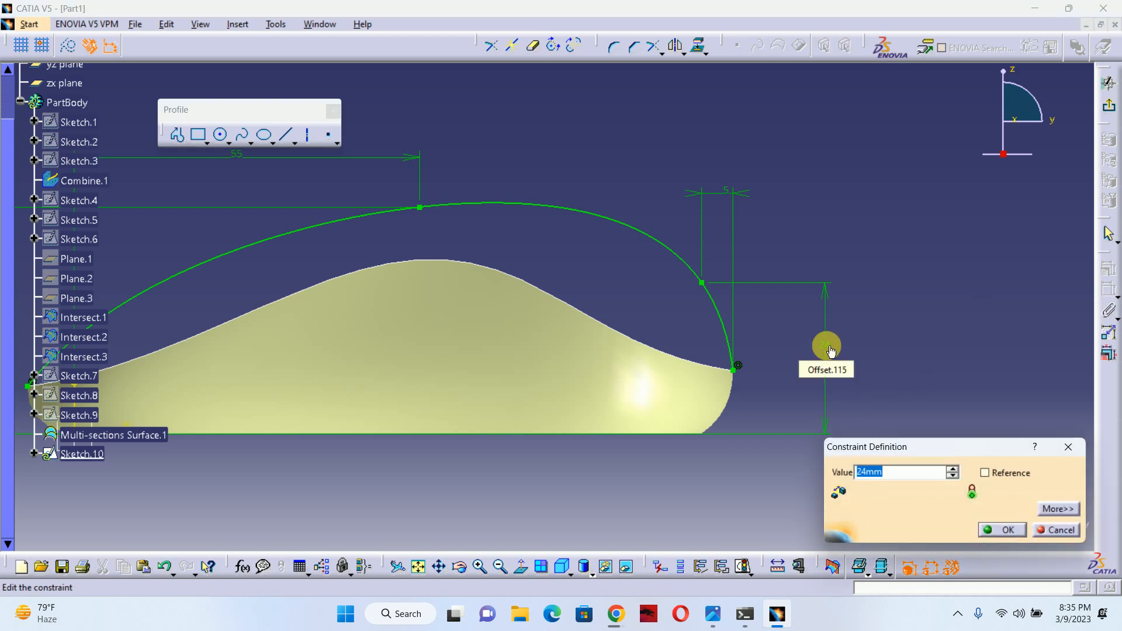
key("Return")
middle_click_drag(487, 311, 636, 302)
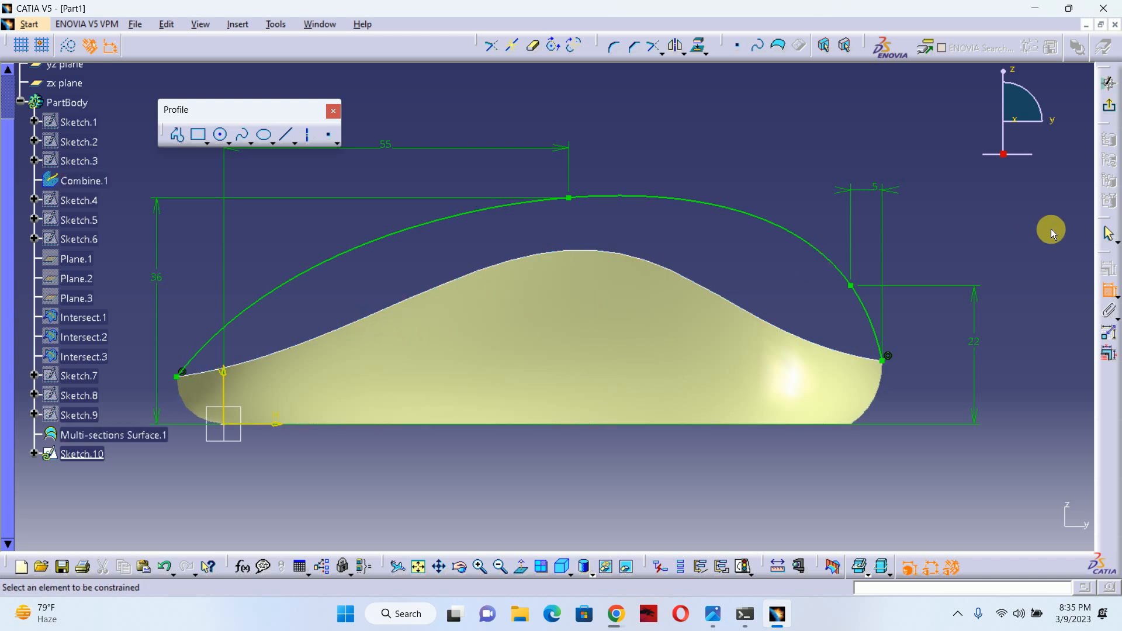
left_click(1108, 105)
Hide the combined curve Combine.1 along the upper edge of the side surface.
mouse_move(854, 212)
middle_mouse_down()
mouse_move(584, 288)
mouse_move(502, 345)
middle_mouse_up()
right_click(94, 186)
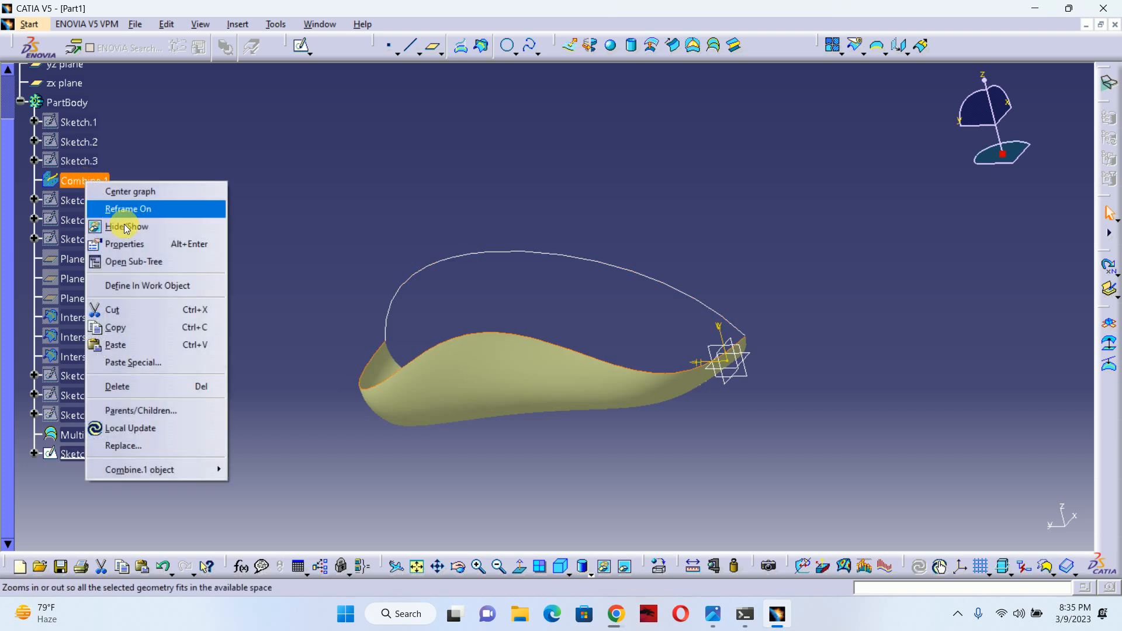
left_click(120, 226)
middle_click_drag(222, 292, 687, 452)
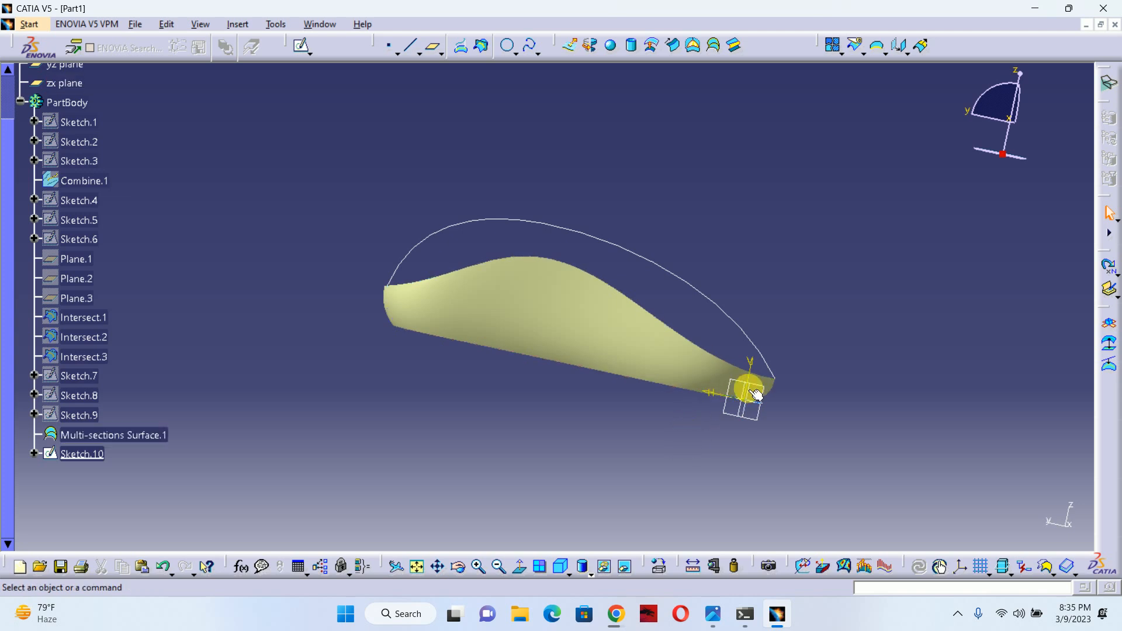
middle_click_drag(746, 390, 655, 468)
Switch to Chrome to examine the top shape in the Logitech M185 reference photo, and return to CATIA.
mouse_move(616, 614)
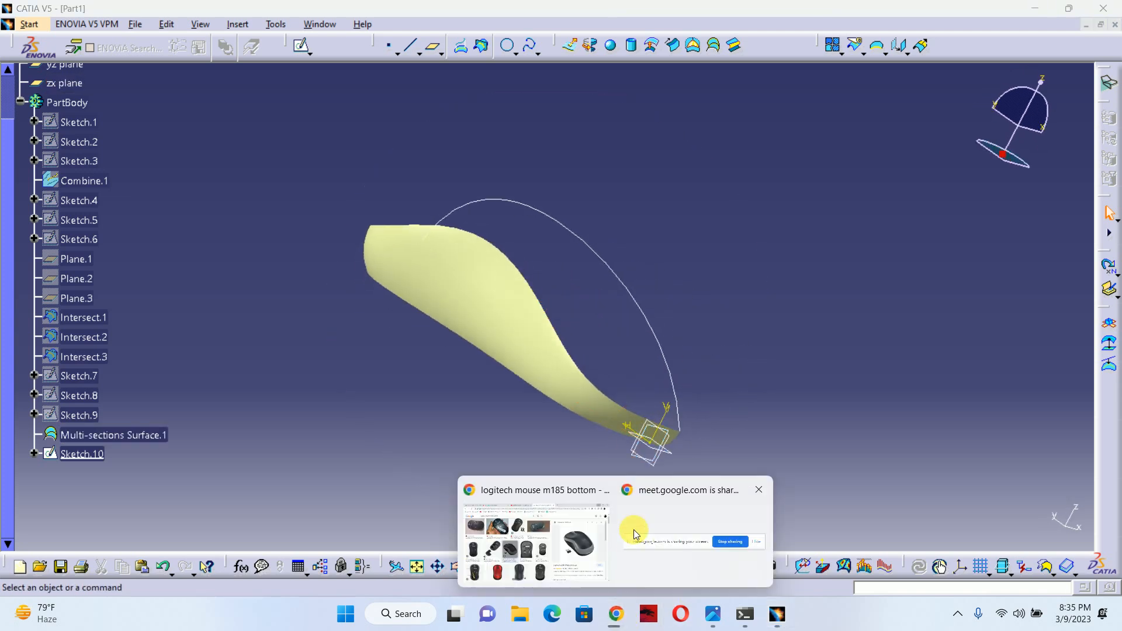
left_click(588, 531)
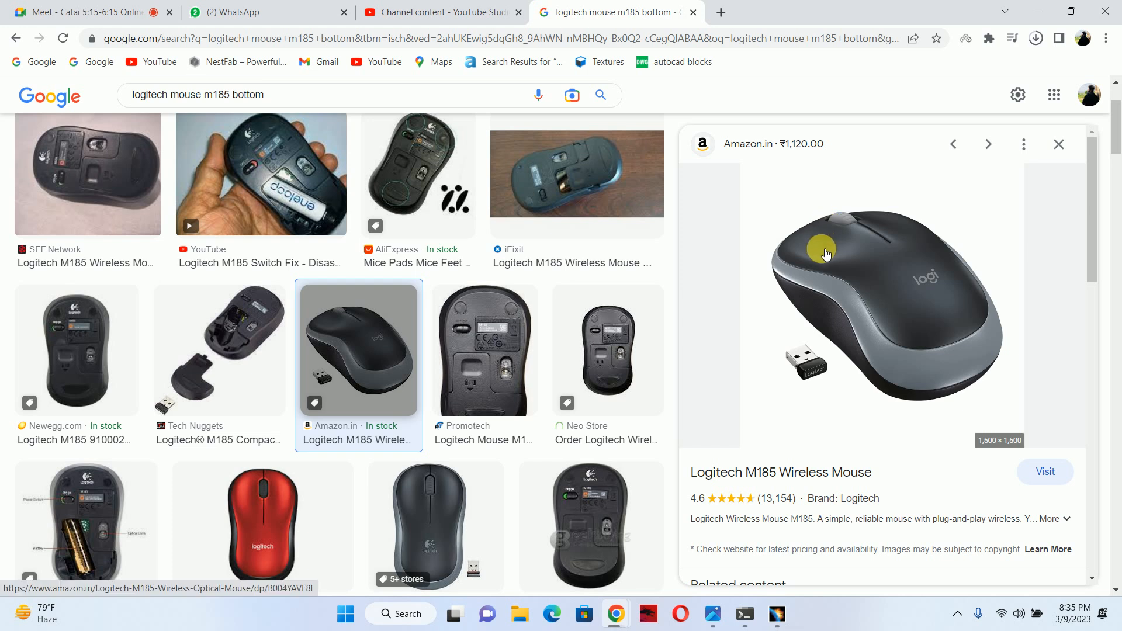
left_click(1038, 12)
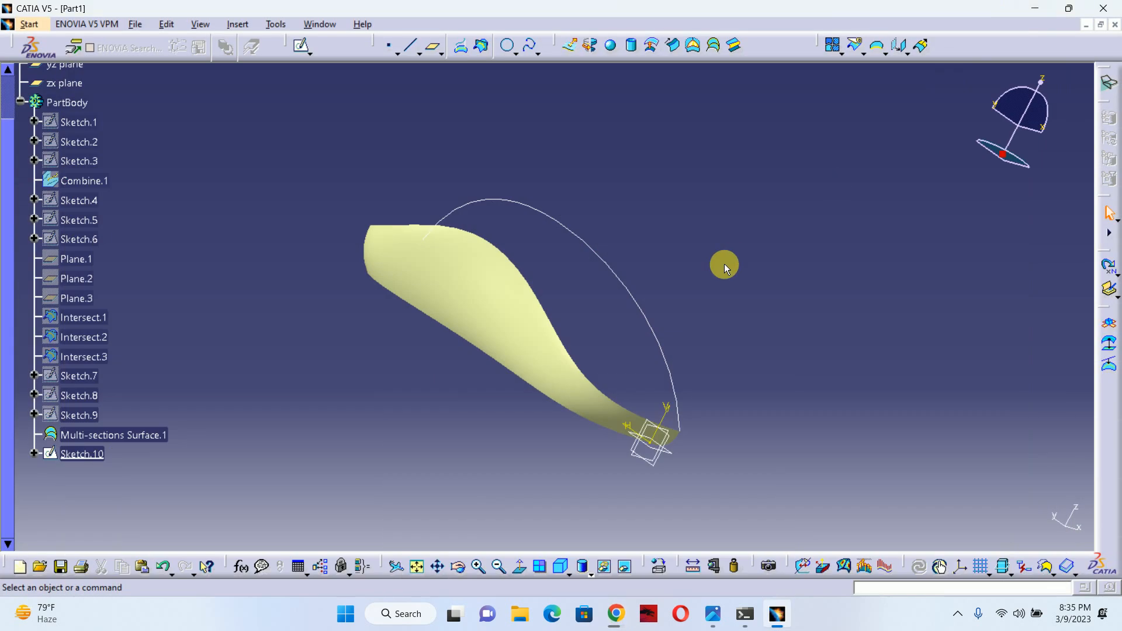
Extrude the top profile sketch as a surface 20 mm along the sketch normal, and hide the sketch.
middle_click_drag(669, 303, 556, 275)
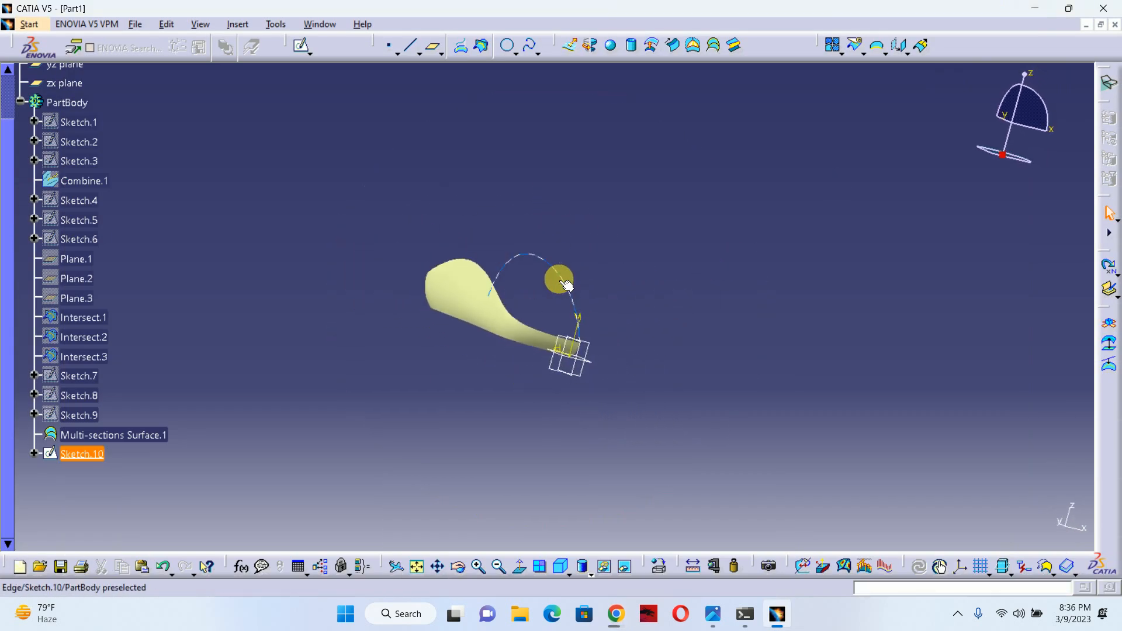
mouse_move(602, 310)
middle_mouse_down()
mouse_move(606, 281)
mouse_move(596, 280)
middle_mouse_up()
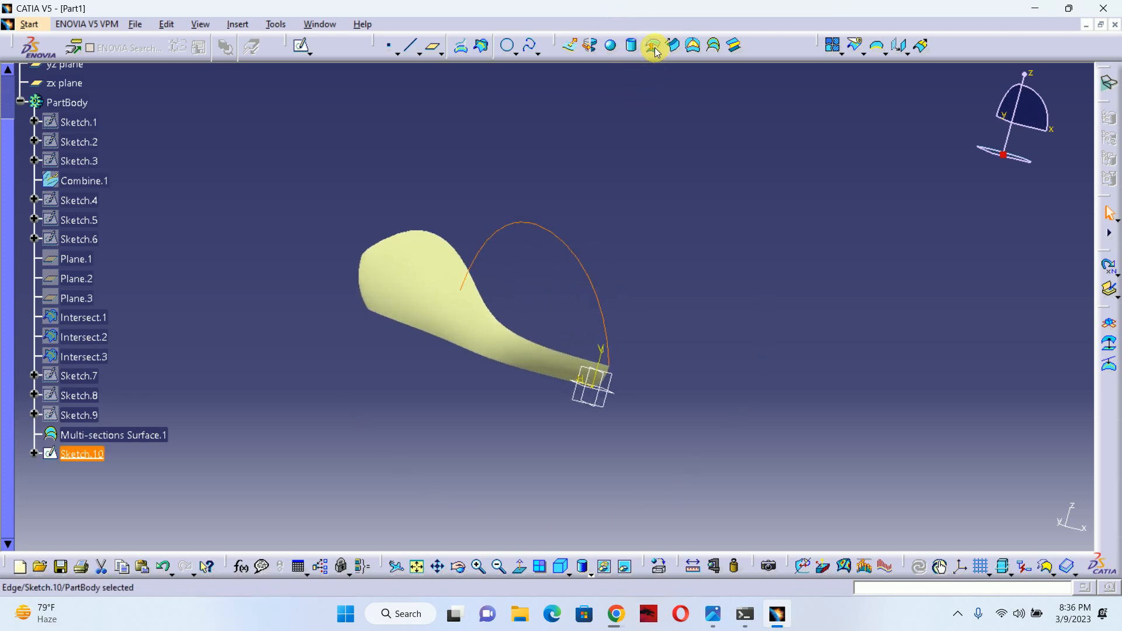
left_click(570, 45)
middle_click_drag(514, 212, 477, 262)
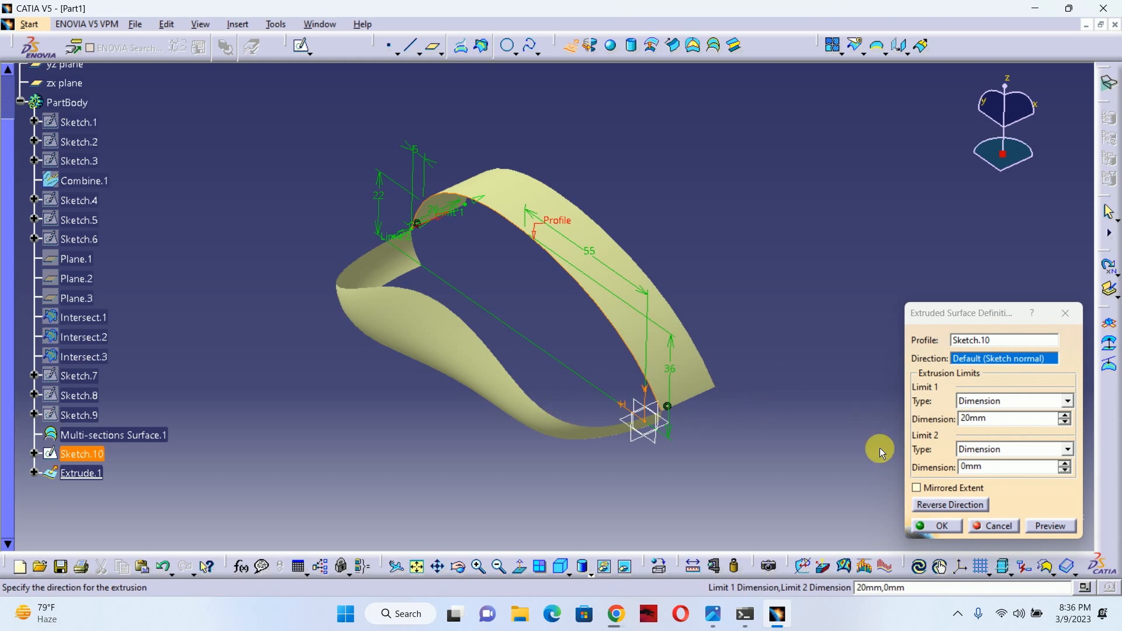
left_click(942, 526)
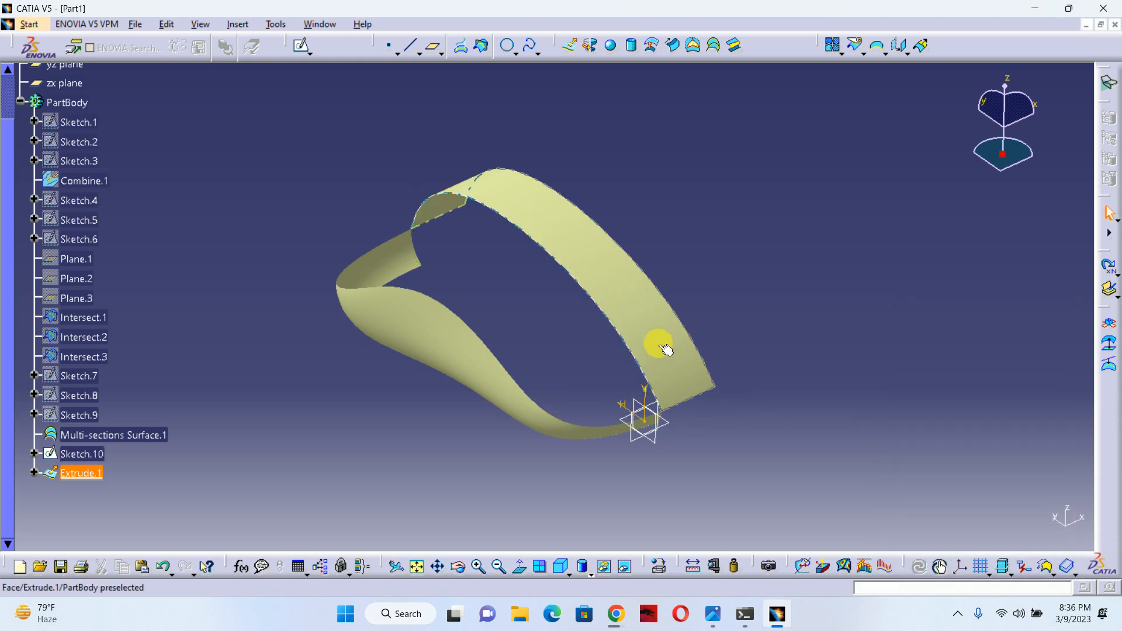
right_click(101, 462)
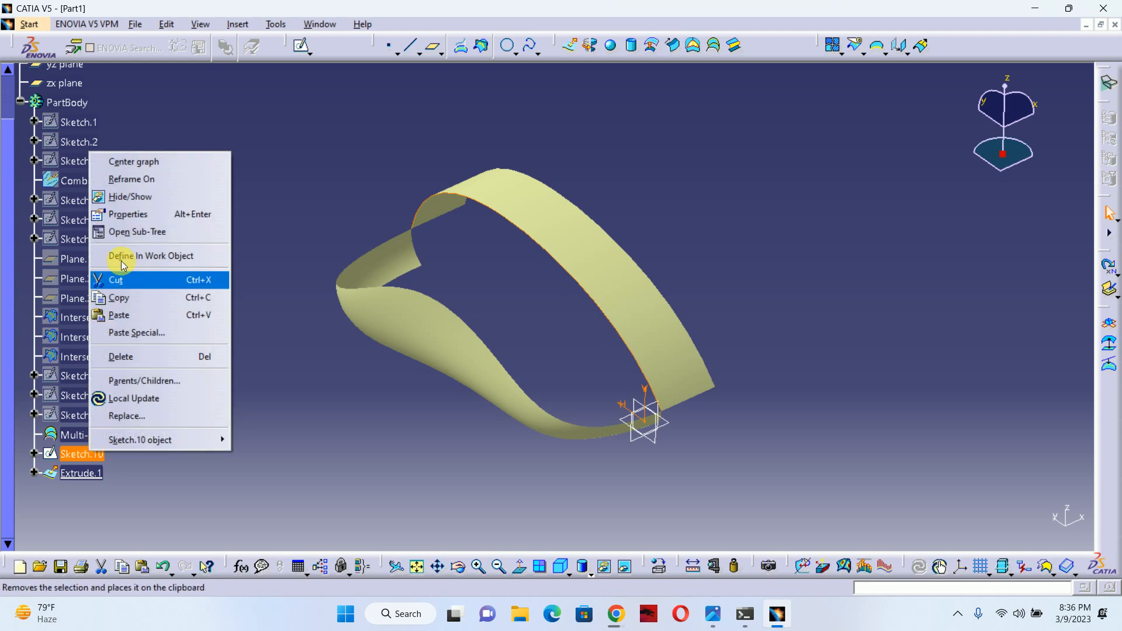
left_click(126, 197)
middle_click_drag(220, 262, 468, 270)
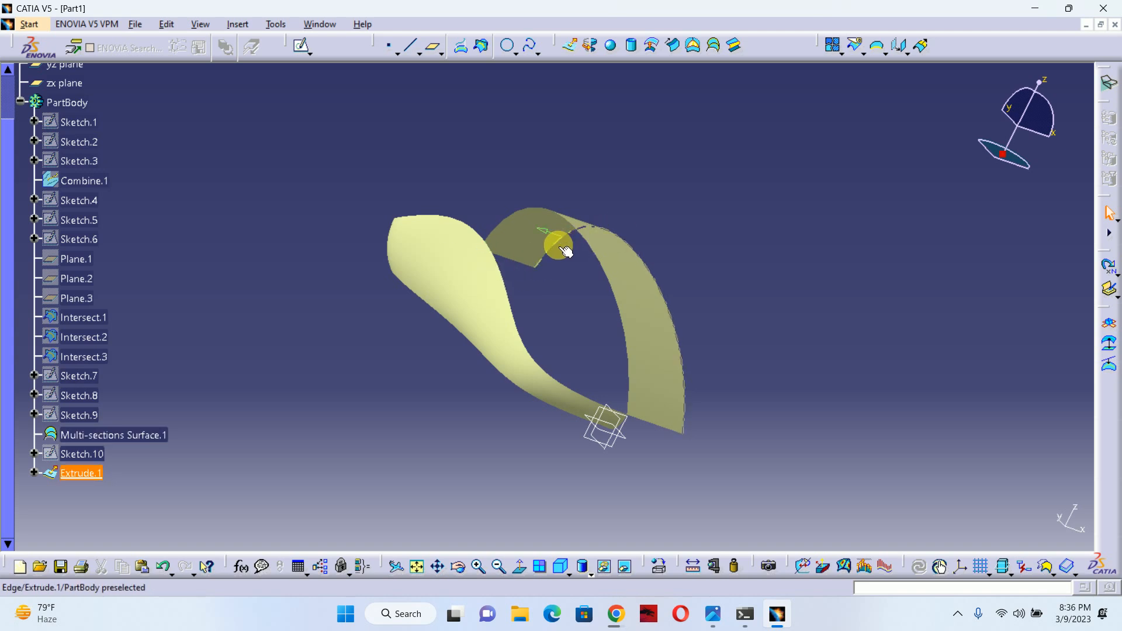
Create a Fill surface bounded by the extruded surface's profile edge and the upper edge of the multi-sections side surface.
left_click(694, 54)
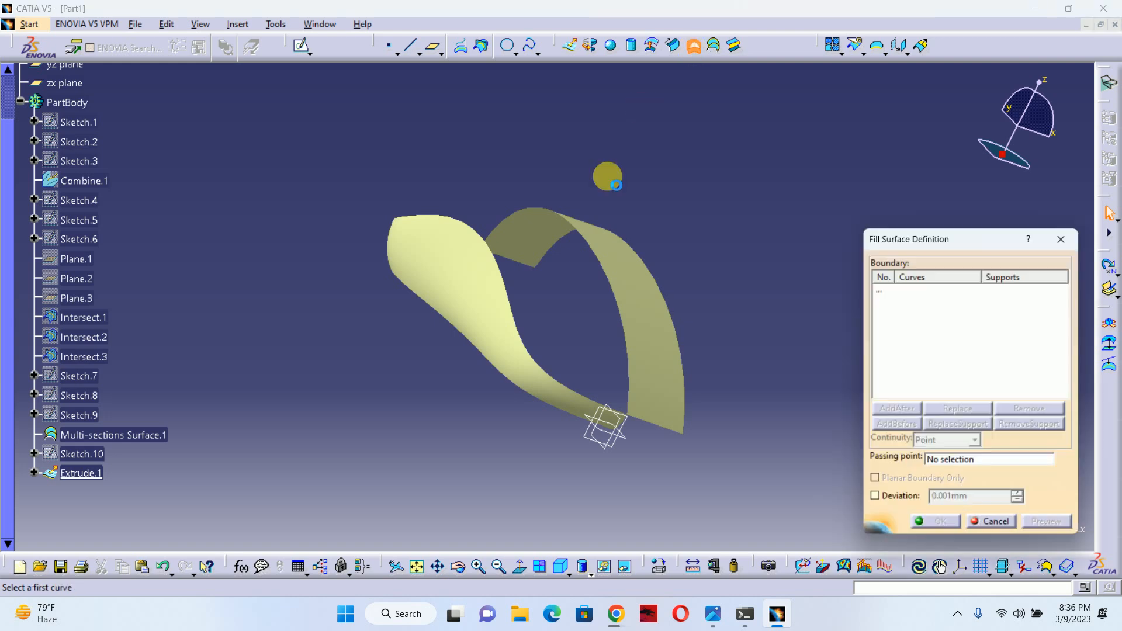
left_click(618, 285)
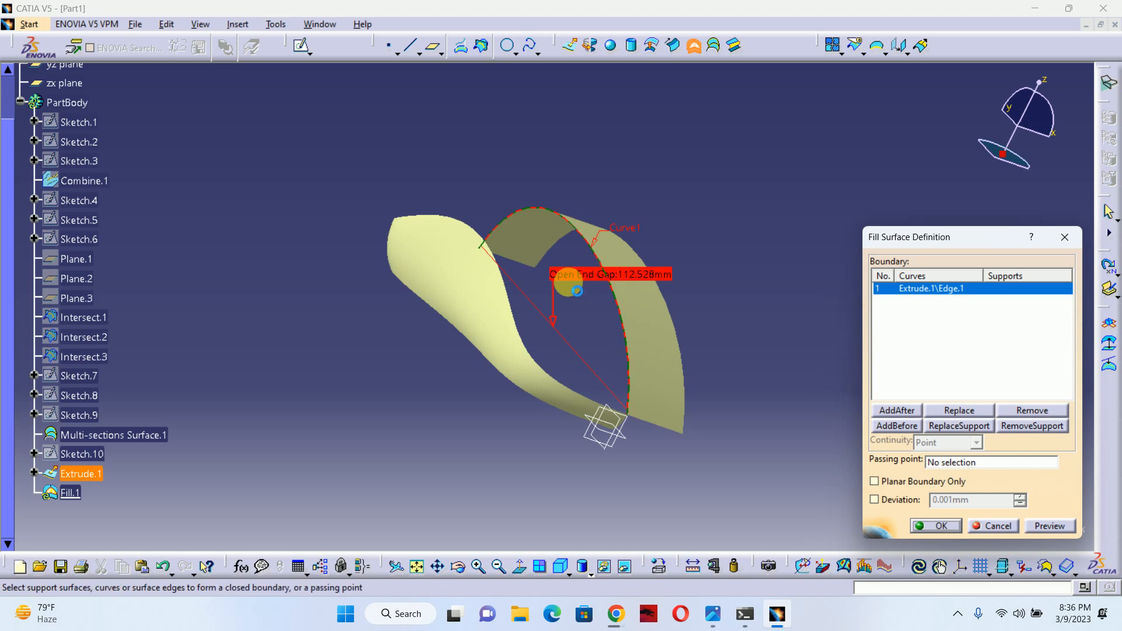
middle_click_drag(569, 290, 501, 277)
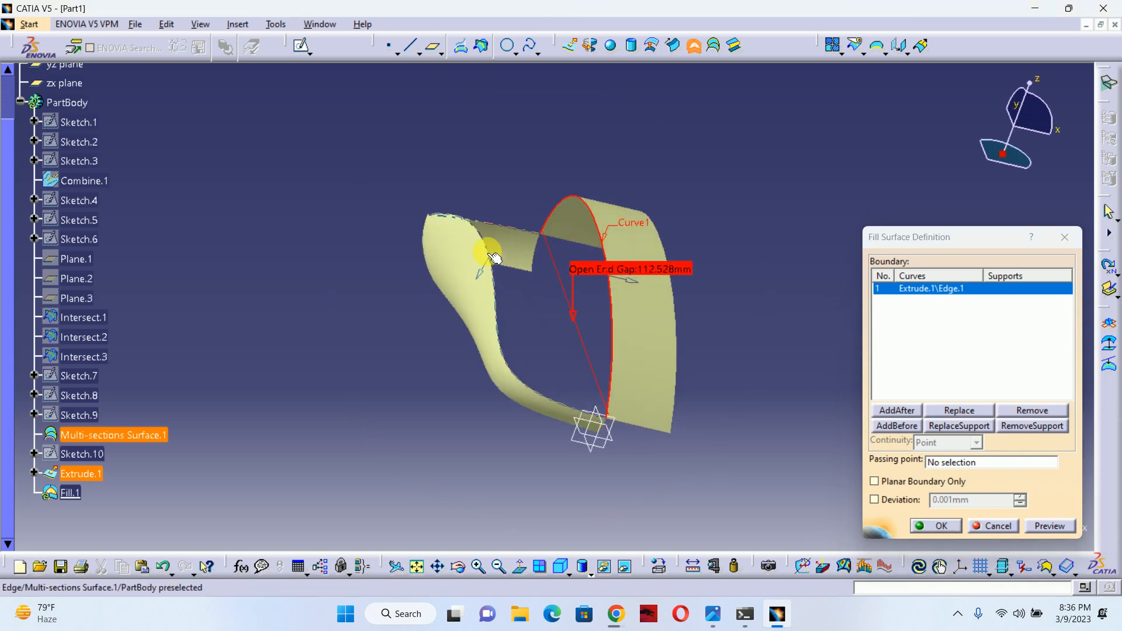
left_click(493, 257)
middle_click_drag(640, 286, 614, 225)
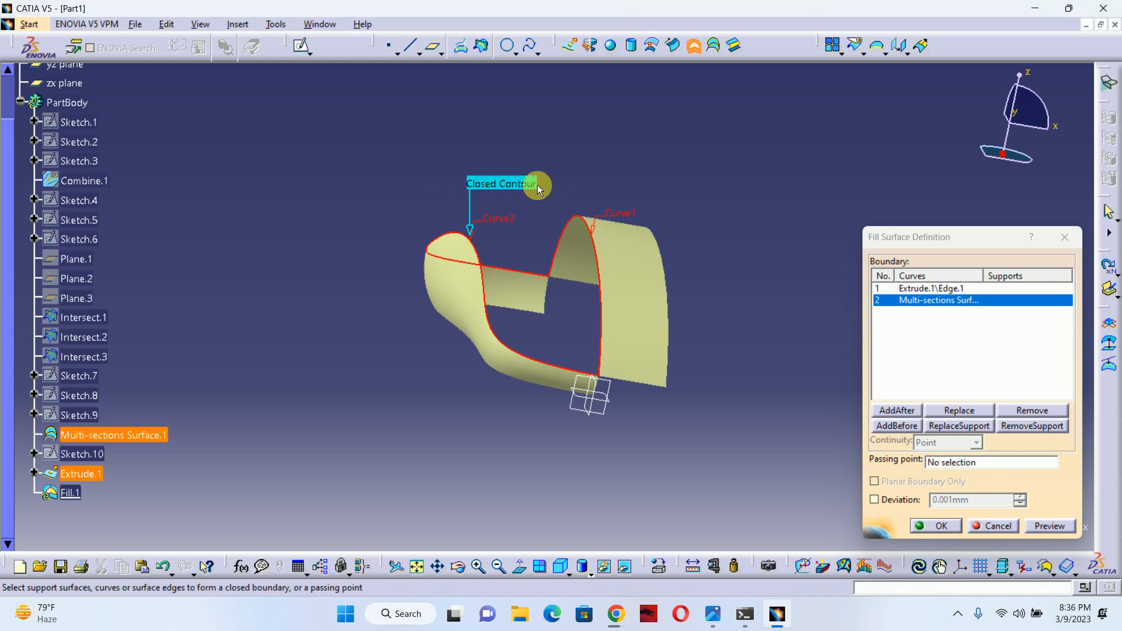
left_click(1050, 527)
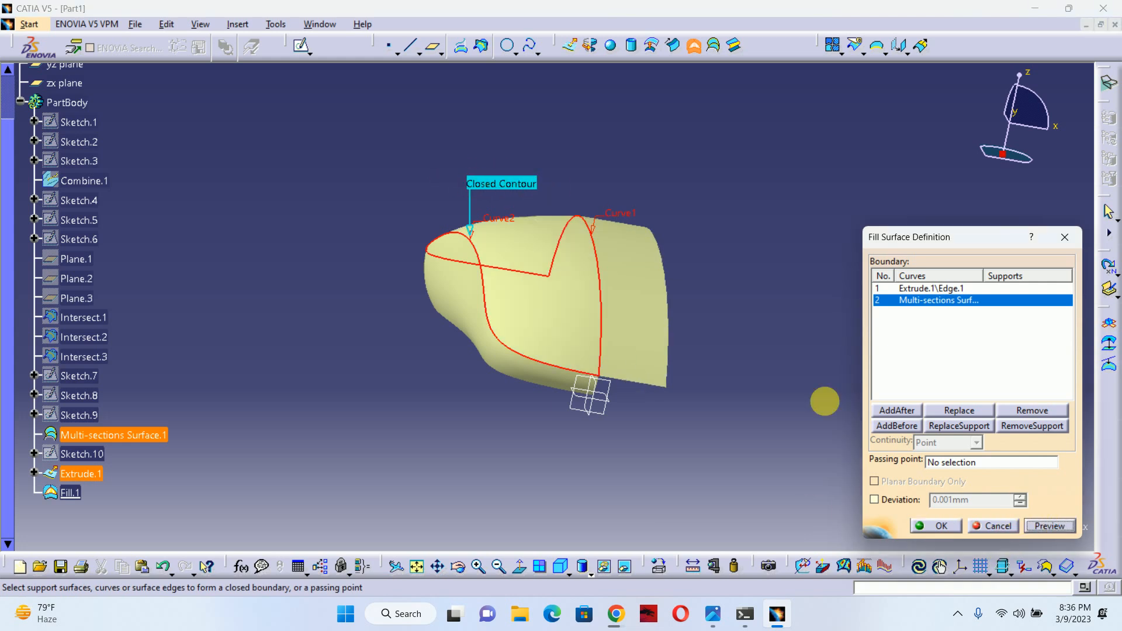
middle_click_drag(748, 356, 550, 253)
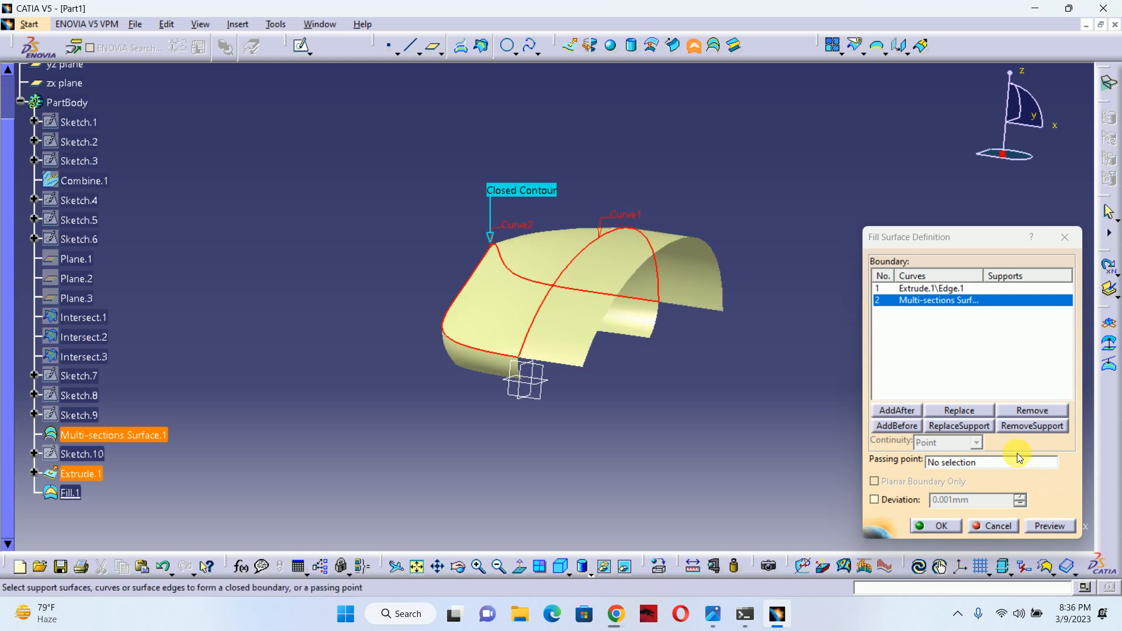
left_click(935, 526)
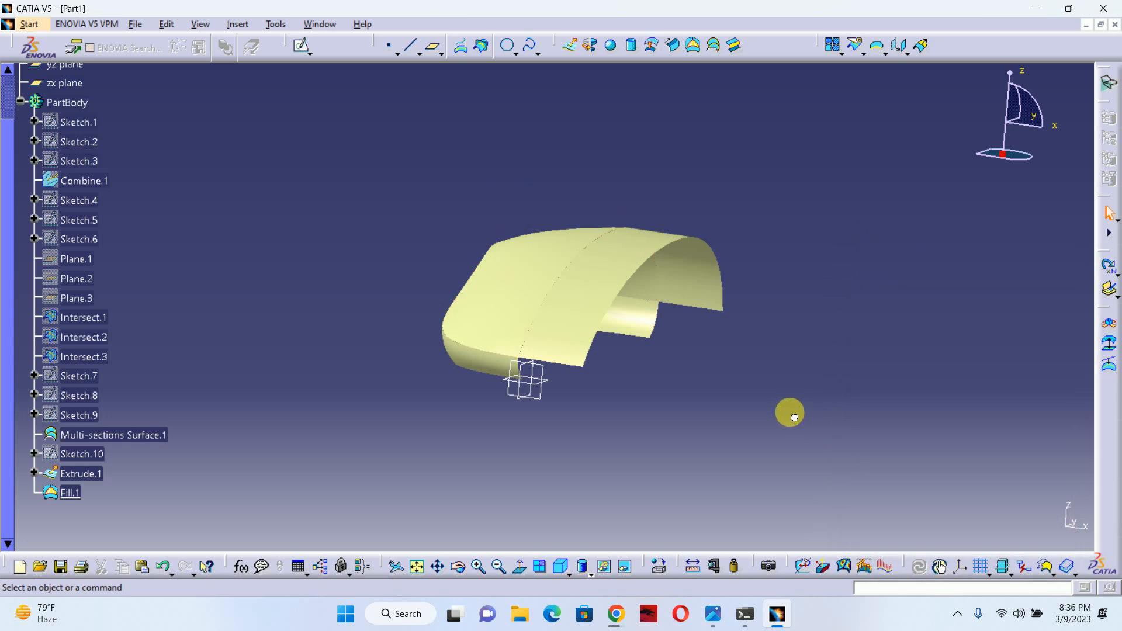
Hide the extruded surface Extrude.1 beside the filled top.
right_click(76, 474)
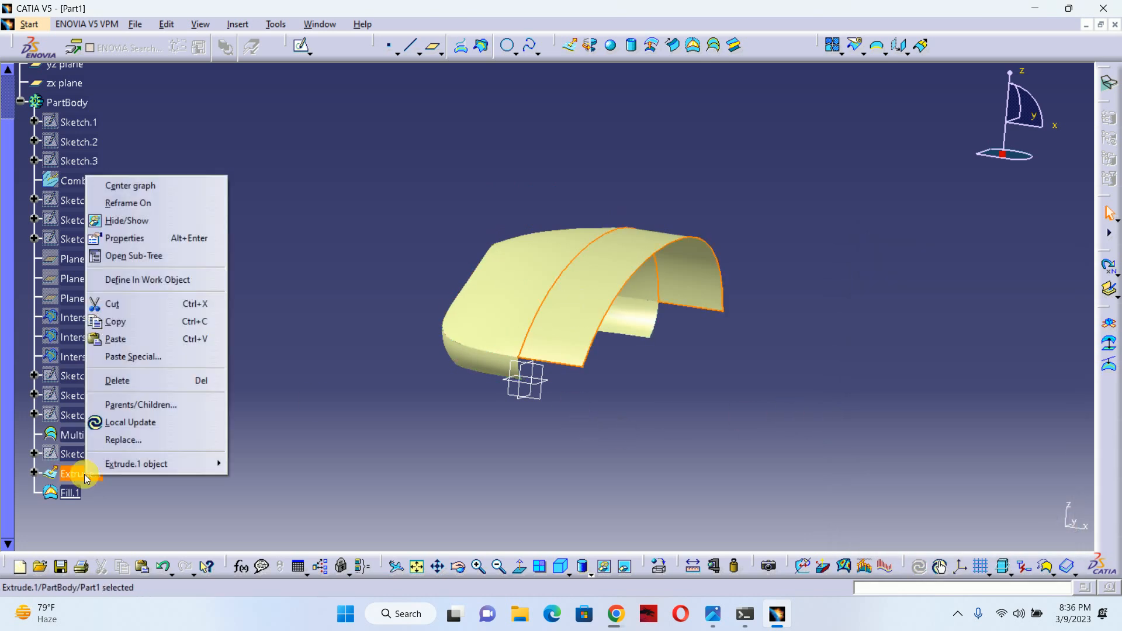
left_click(127, 220)
middle_click_drag(446, 357, 542, 431)
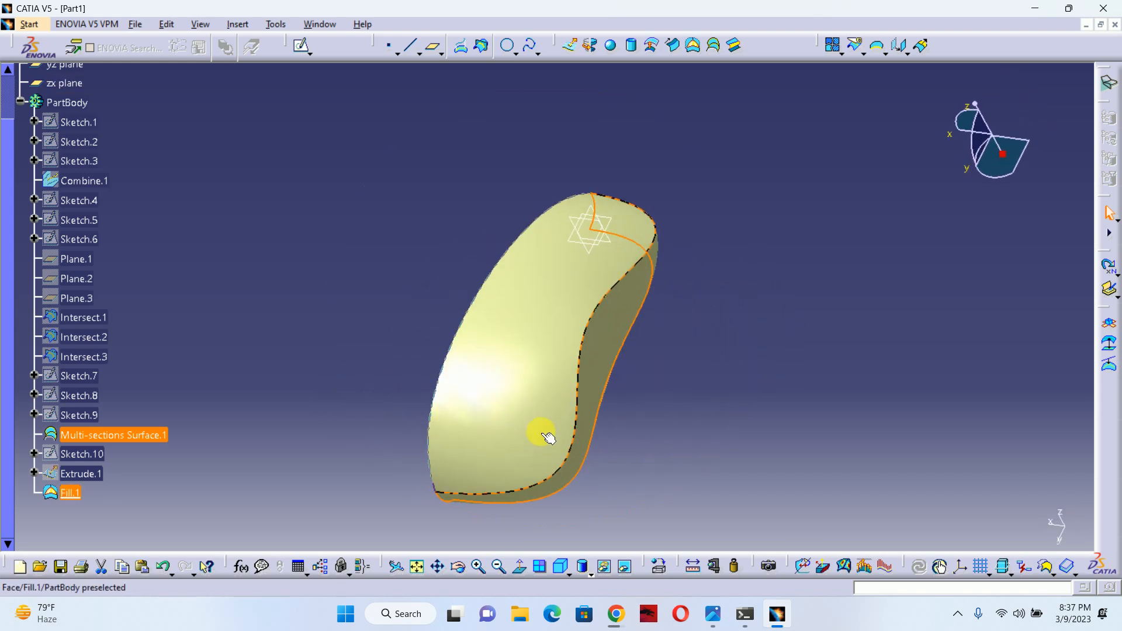
mouse_move(503, 398)
middle_mouse_down()
mouse_move(514, 333)
mouse_move(438, 466)
mouse_move(772, 438)
mouse_move(506, 396)
mouse_move(584, 195)
mouse_move(360, 341)
mouse_move(525, 381)
mouse_move(561, 415)
mouse_move(538, 414)
mouse_move(500, 456)
mouse_move(483, 395)
middle_mouse_up()
Try to mirror the mouse surface, and switch to the Part Design workbench and back to Wireframe and Surface Design.
left_click(490, 402)
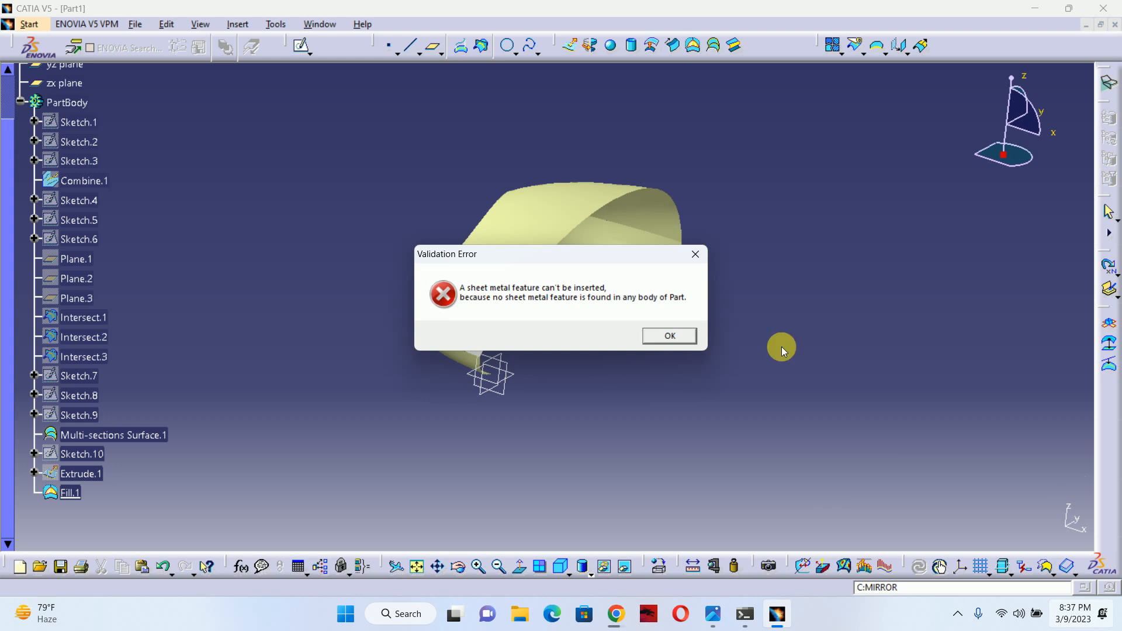
left_click(669, 335)
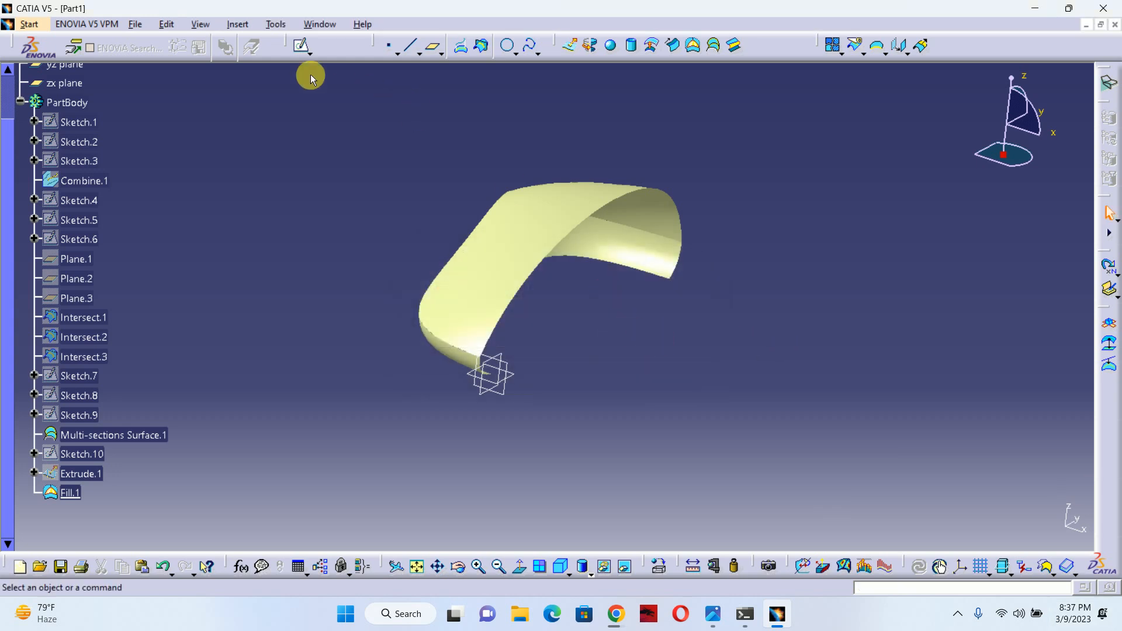
left_click(29, 24)
mouse_move(59, 59)
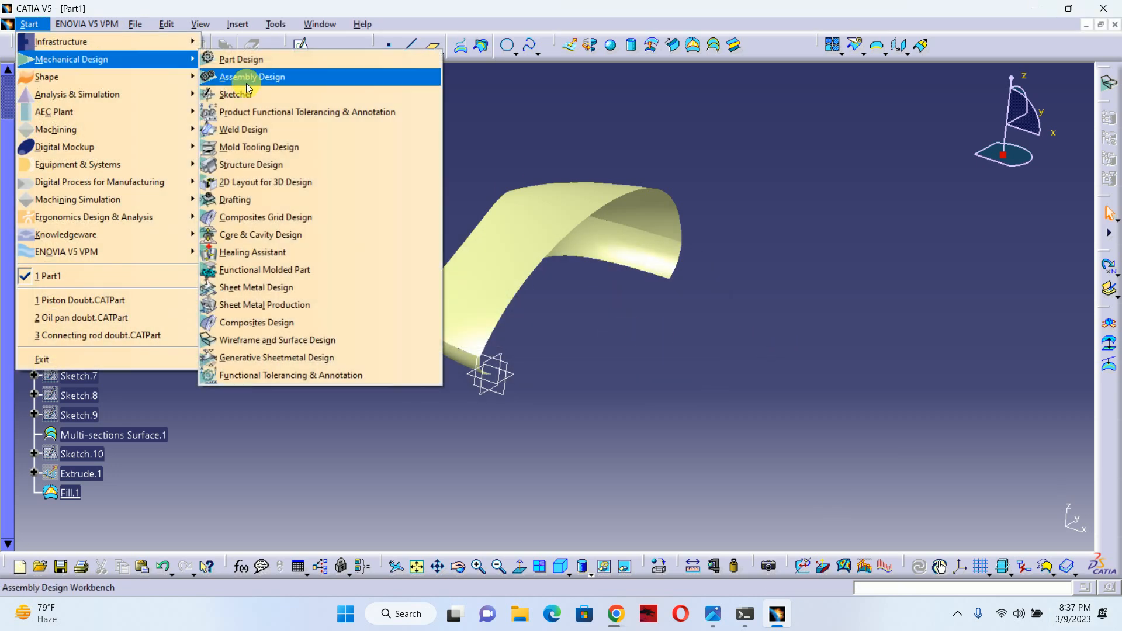
left_click(239, 59)
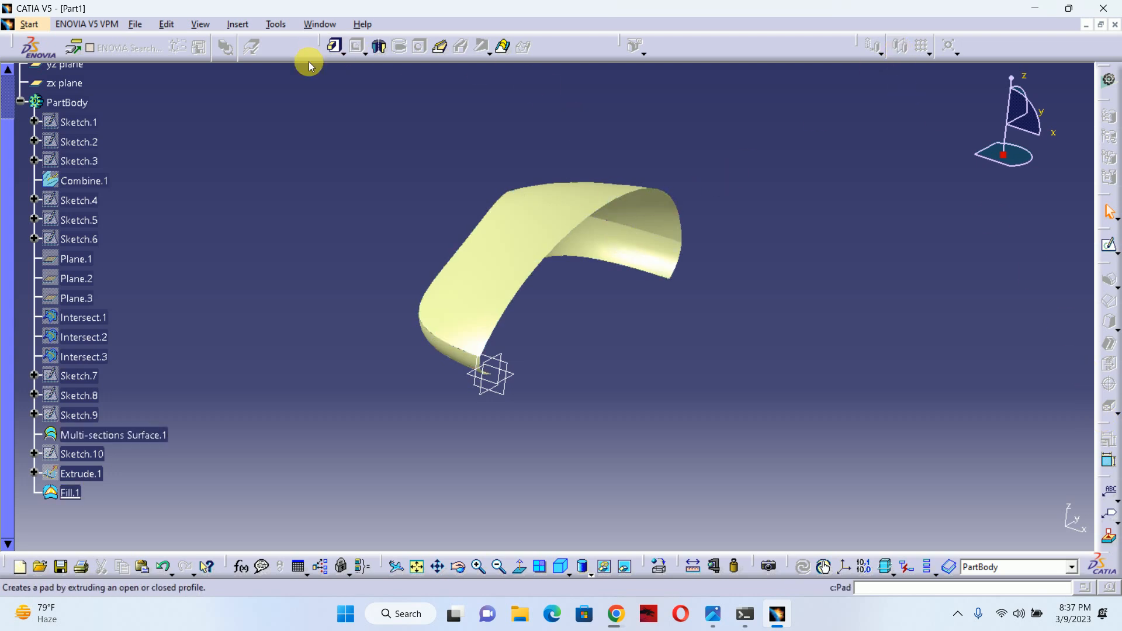
left_click(26, 24)
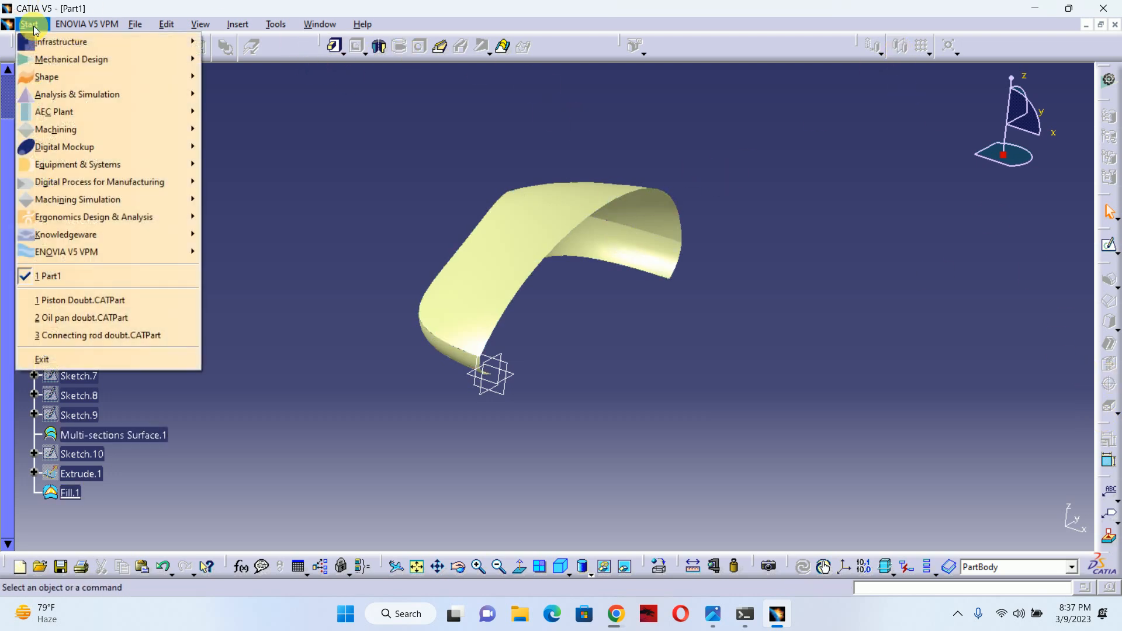
mouse_move(88, 59)
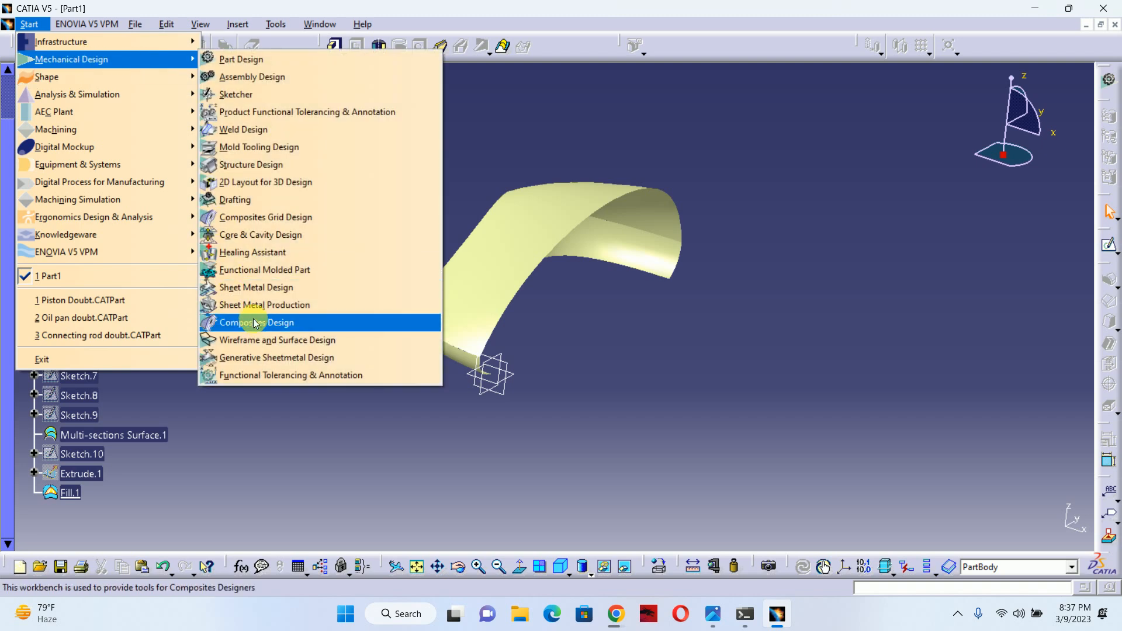
left_click(268, 340)
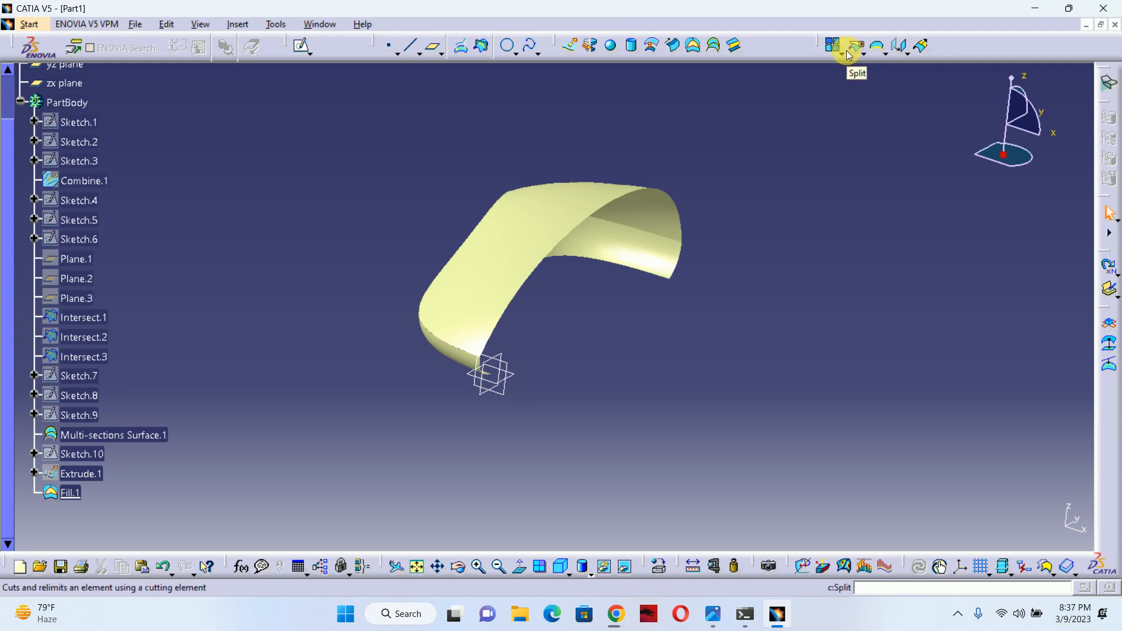
Join the filled top surface and the multi-sections side surface with a 0.001 mm merging distance.
left_click(846, 53)
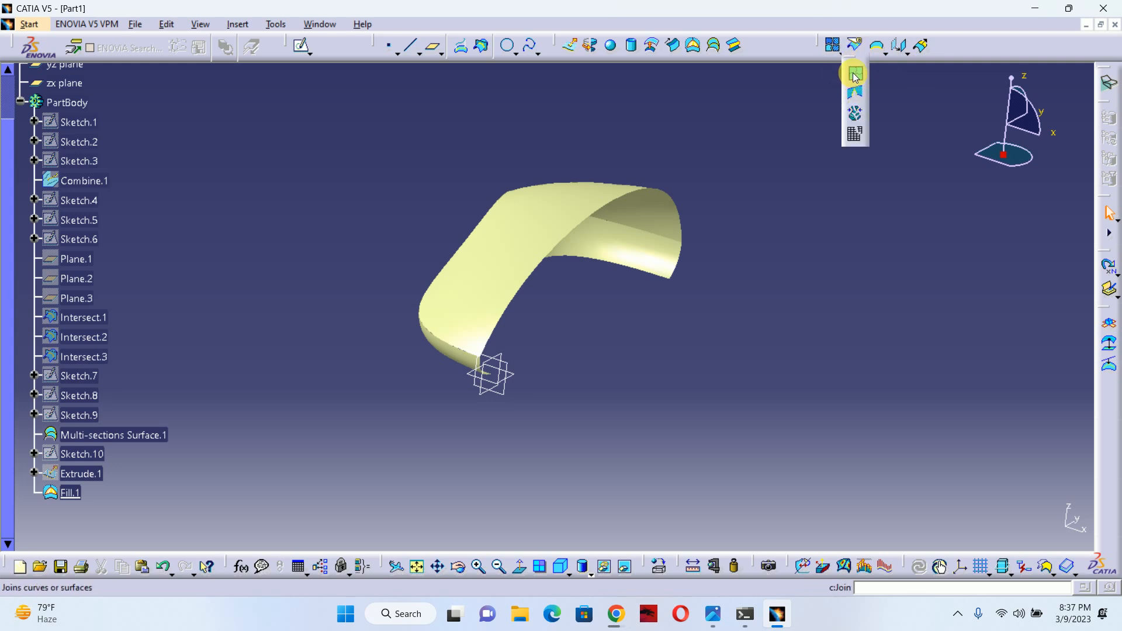
left_click(855, 74)
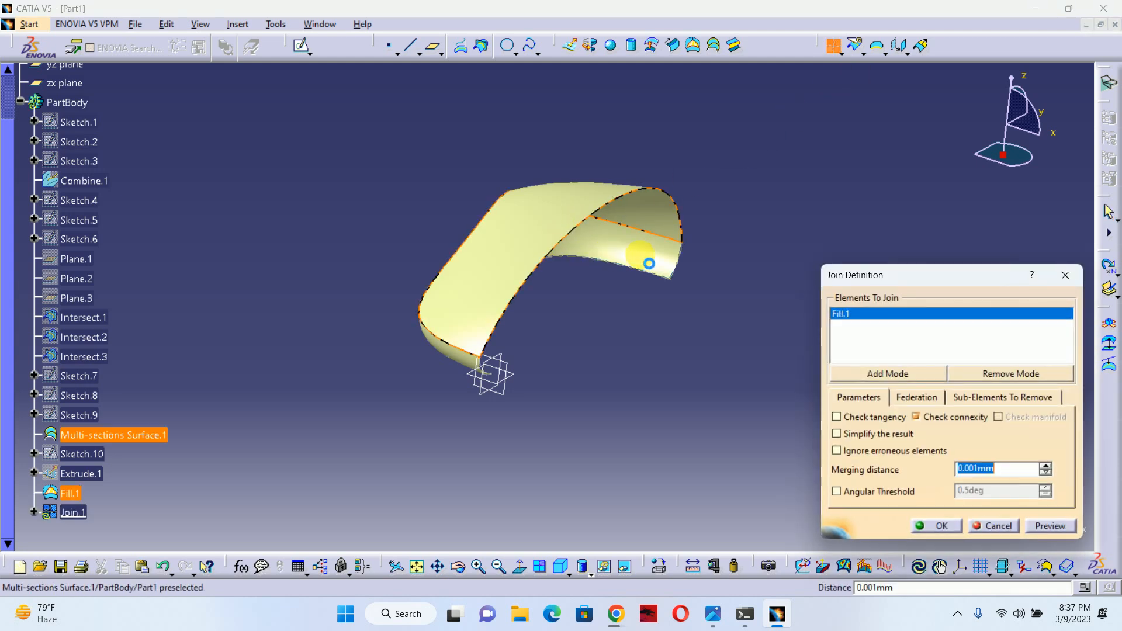
left_click(647, 260)
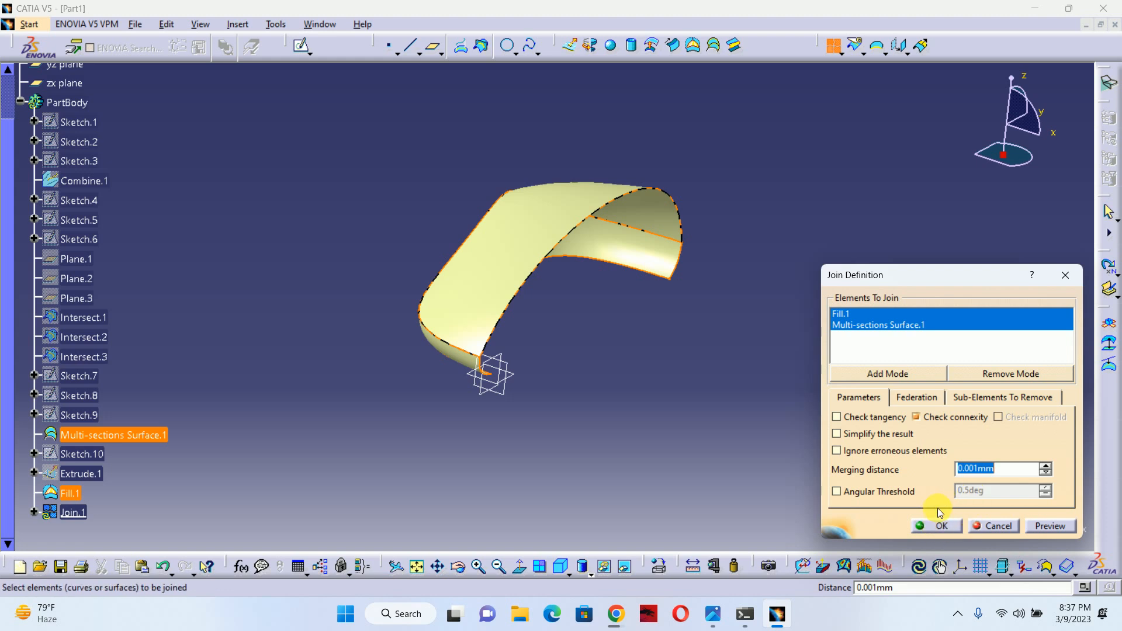
left_click(935, 525)
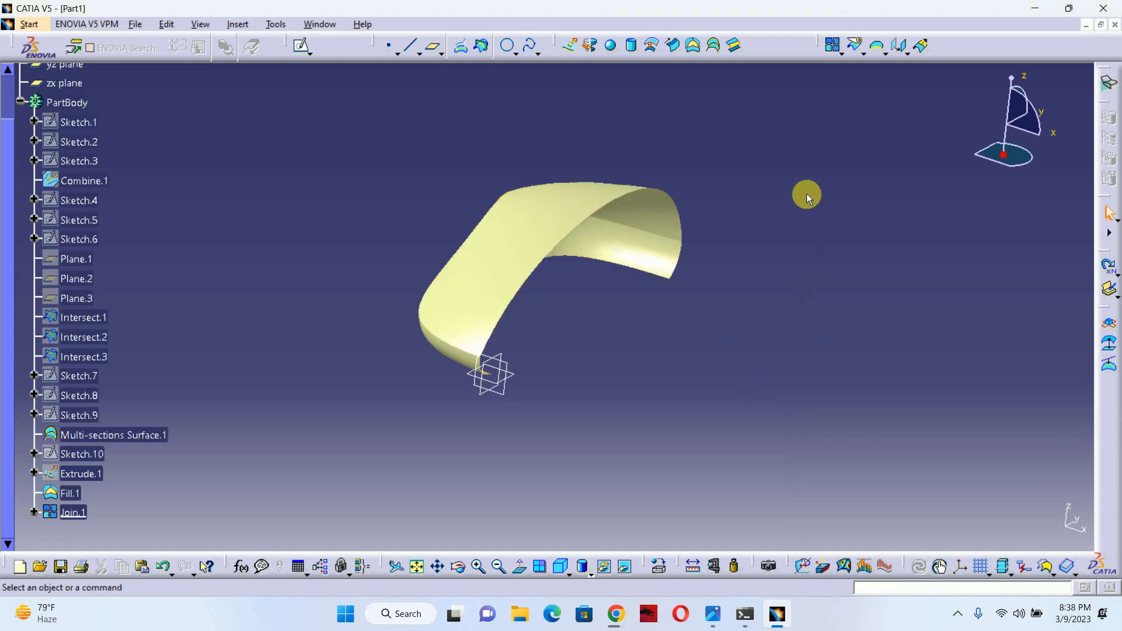
Switch to the Part Design workbench and thicken the joined surface Join.1 with a first offset of 2 mm.
left_click(28, 24)
mouse_move(55, 60)
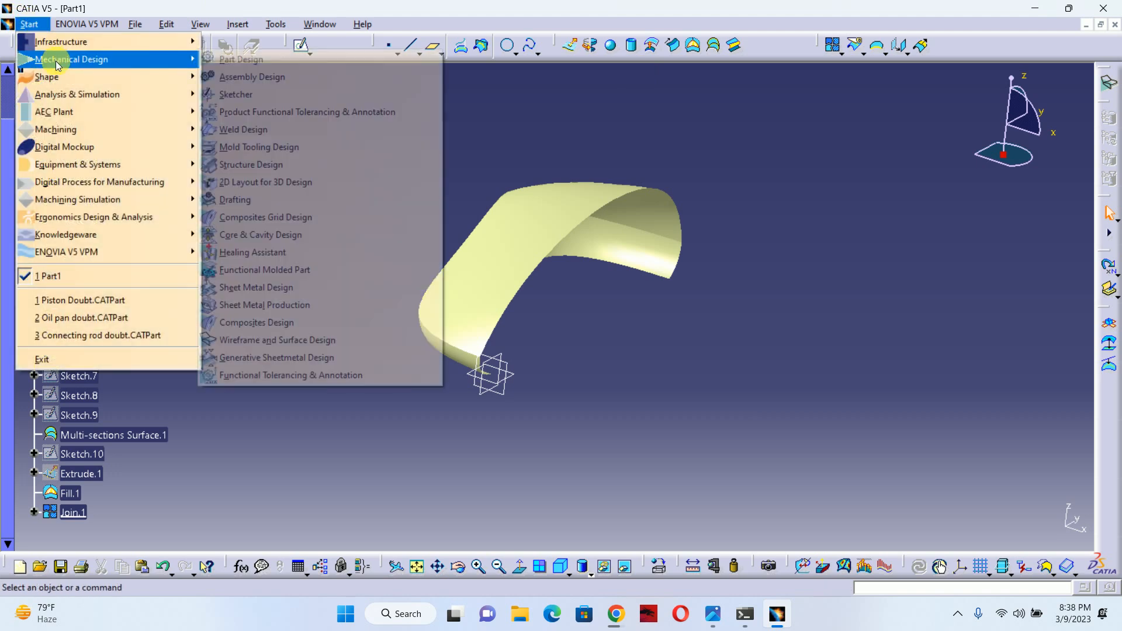
left_click(257, 56)
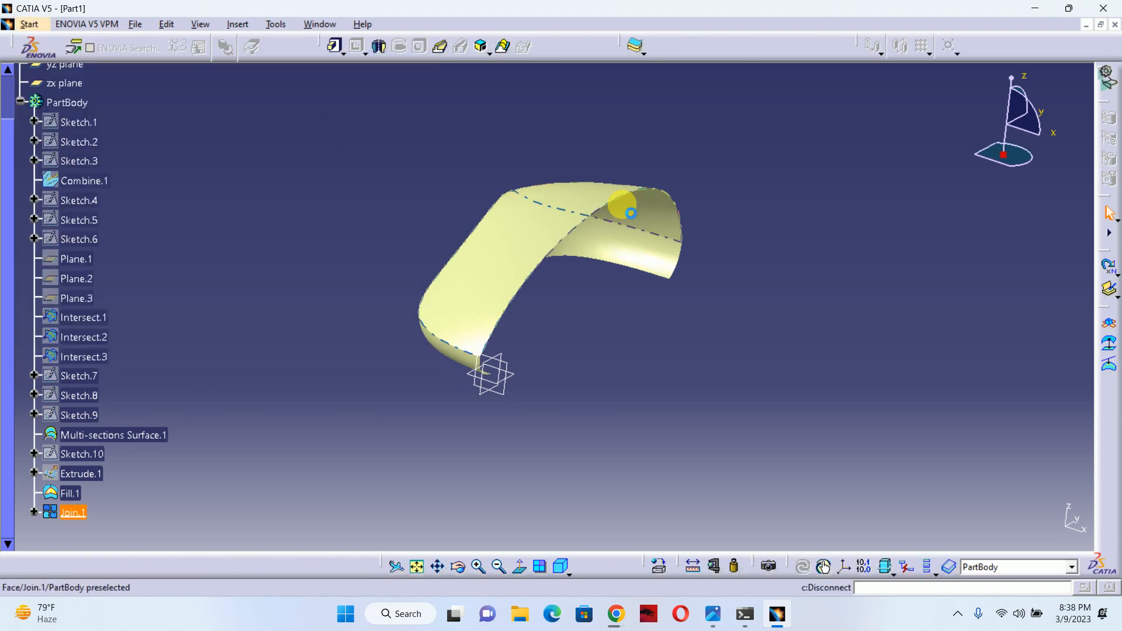
left_click(644, 54)
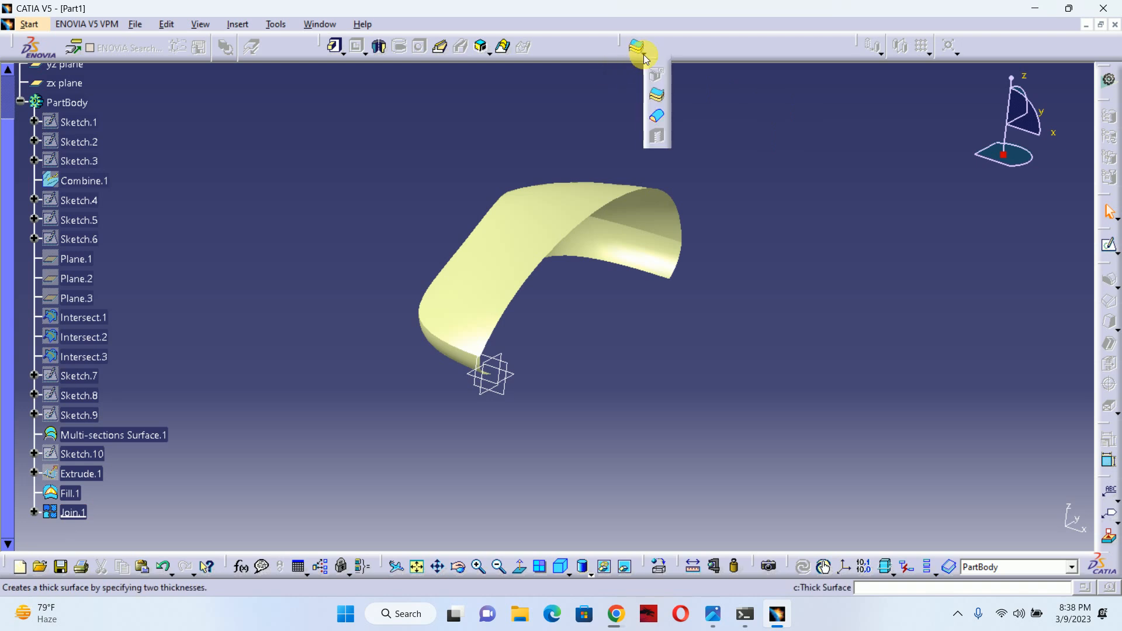
left_click(663, 102)
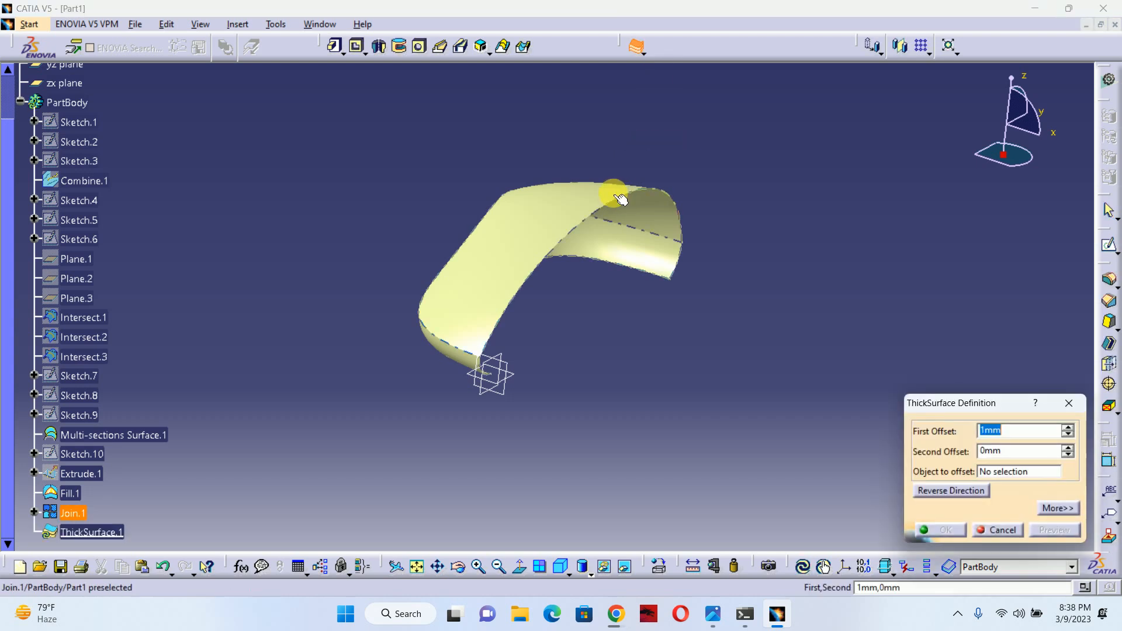
left_click(611, 195)
middle_click_drag(586, 259, 634, 153)
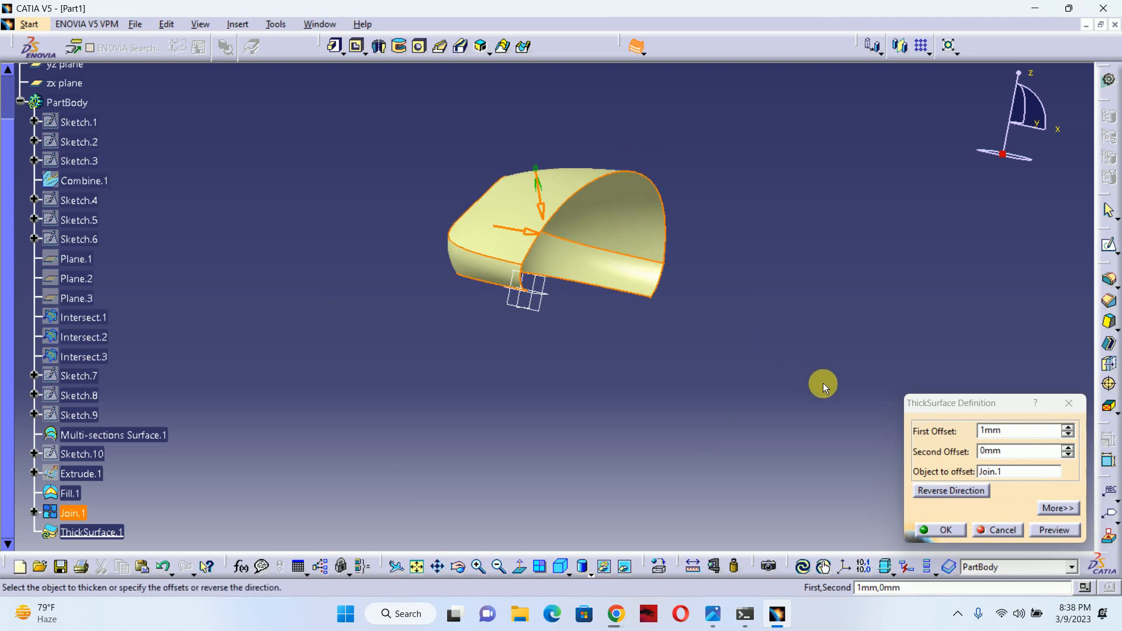
double_click(993, 431)
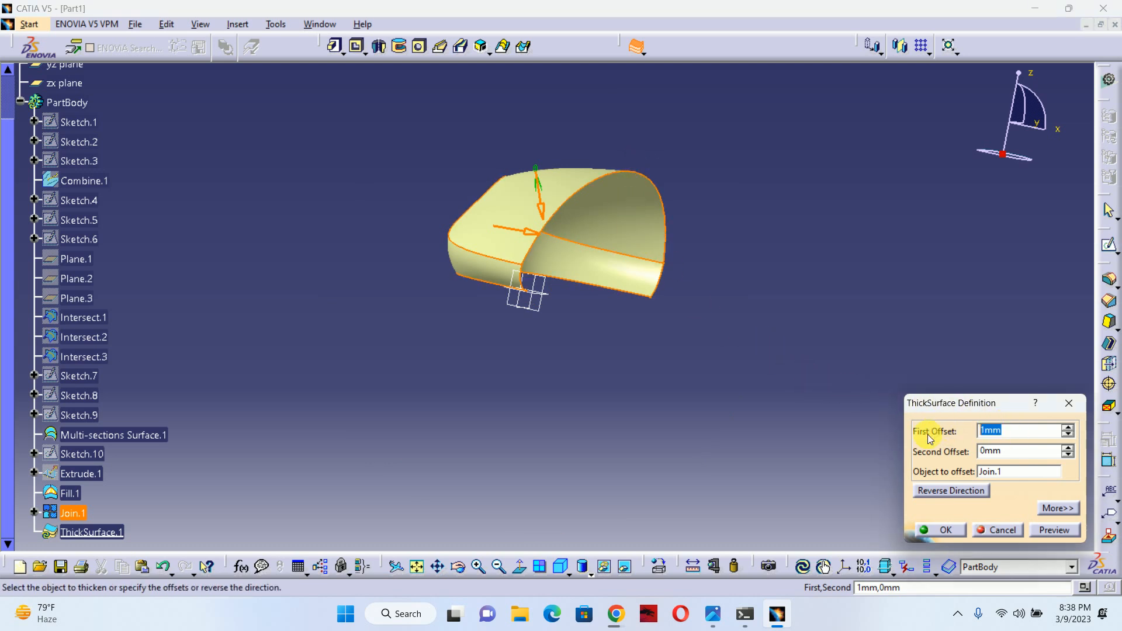
type("2")
left_click(940, 530)
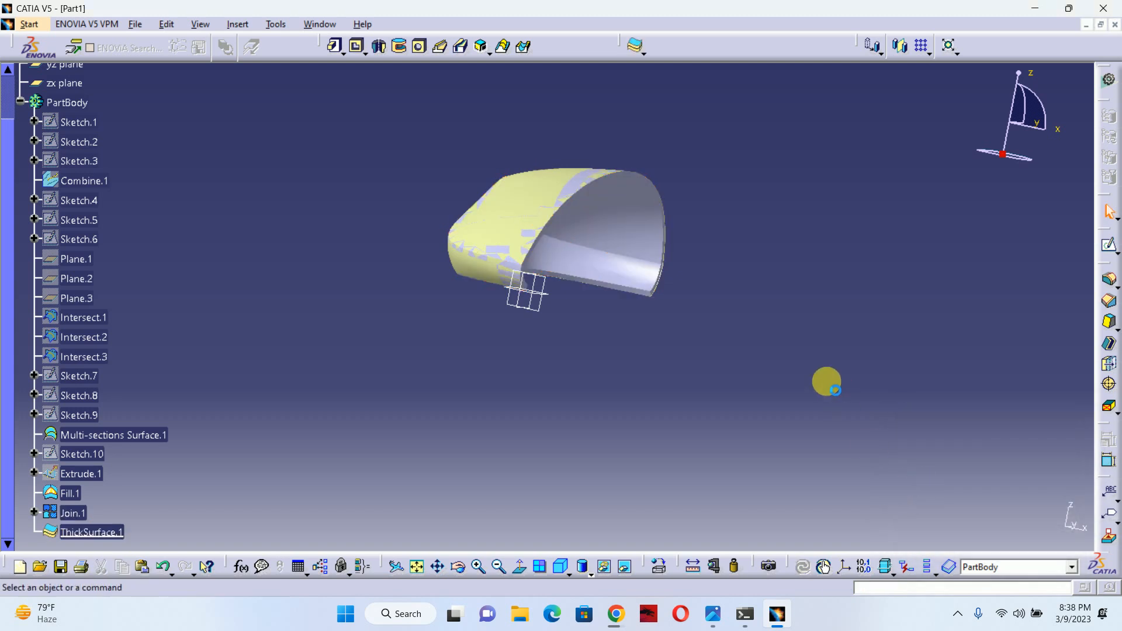
Hide the joined surface Join.1 so only the thickened half body is displayed.
left_click(72, 513)
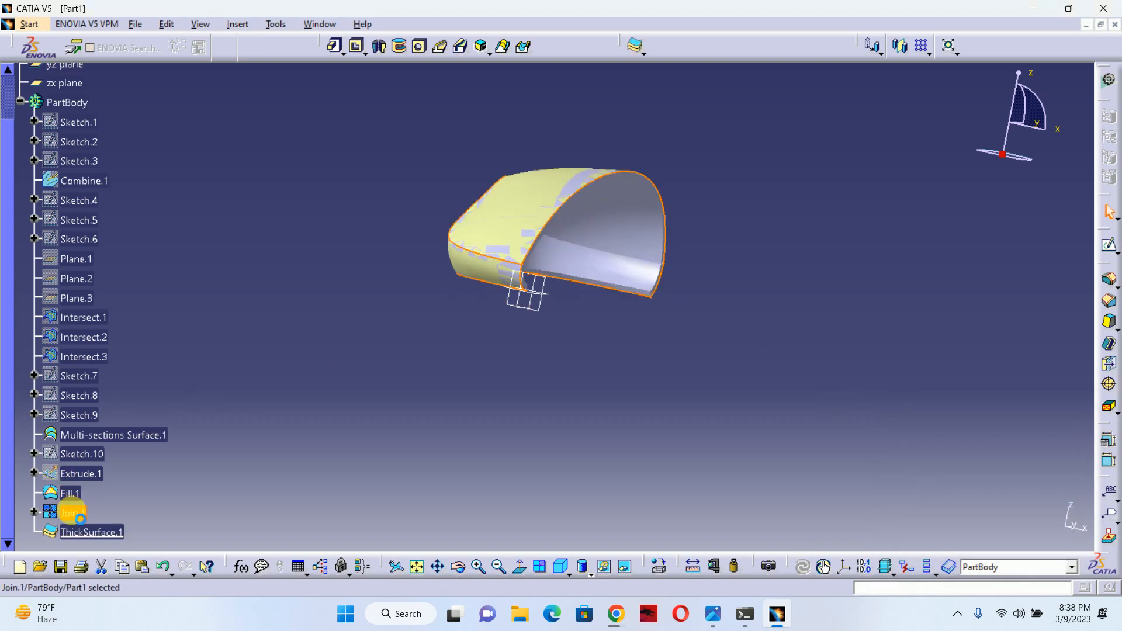
right_click(74, 514)
left_click(112, 257)
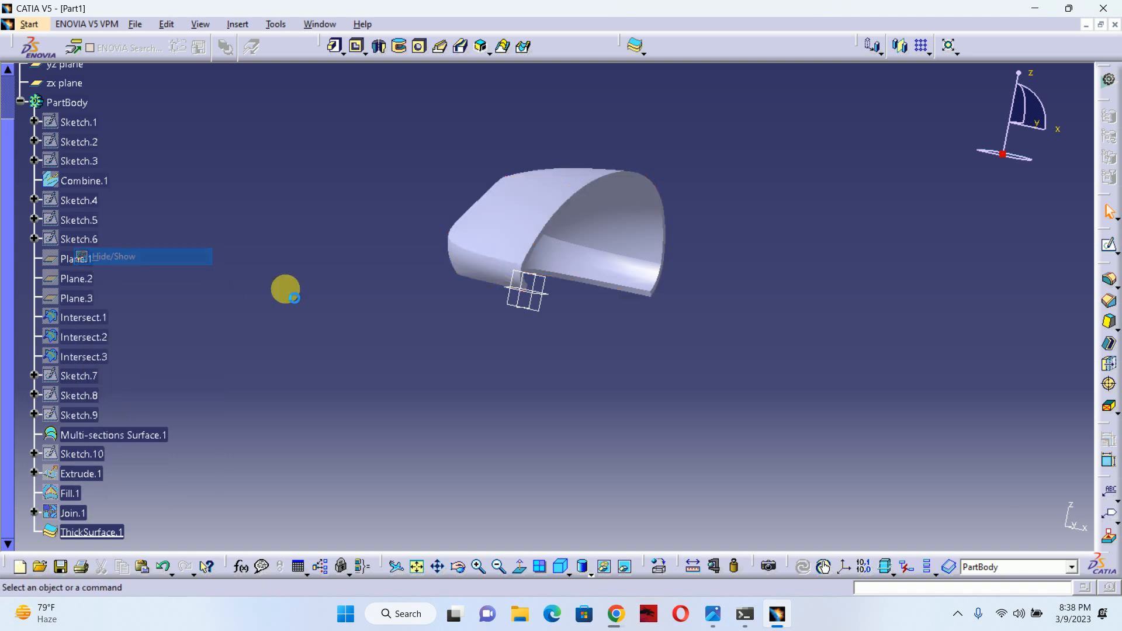
middle_click_drag(356, 264, 440, 369)
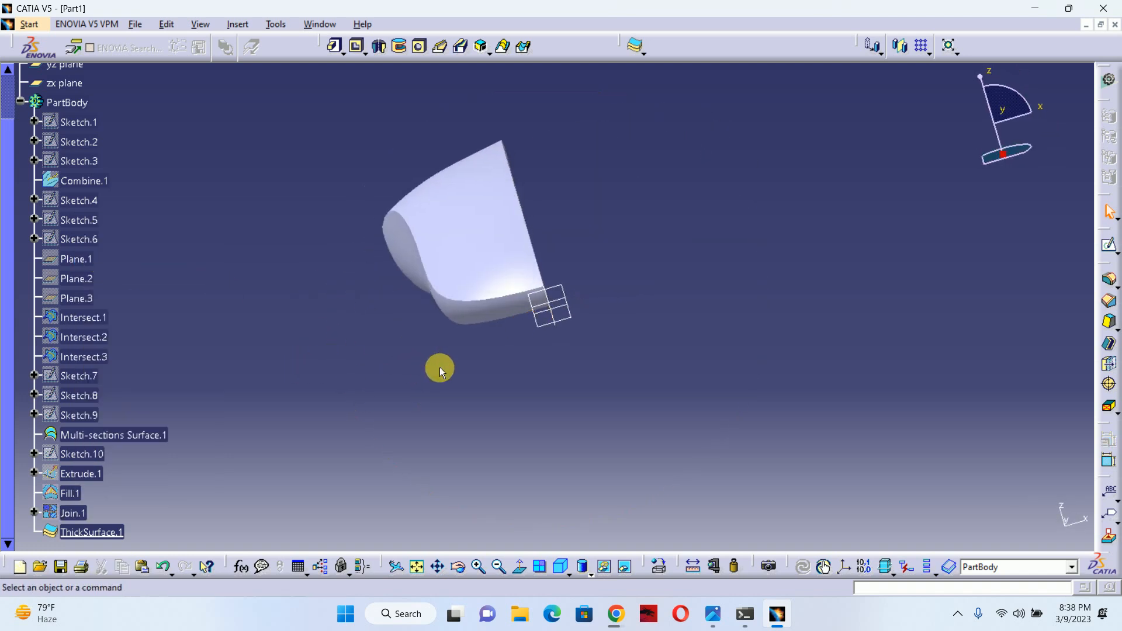
Try to mirror the thickened half body about the yz plane.
left_click(559, 323)
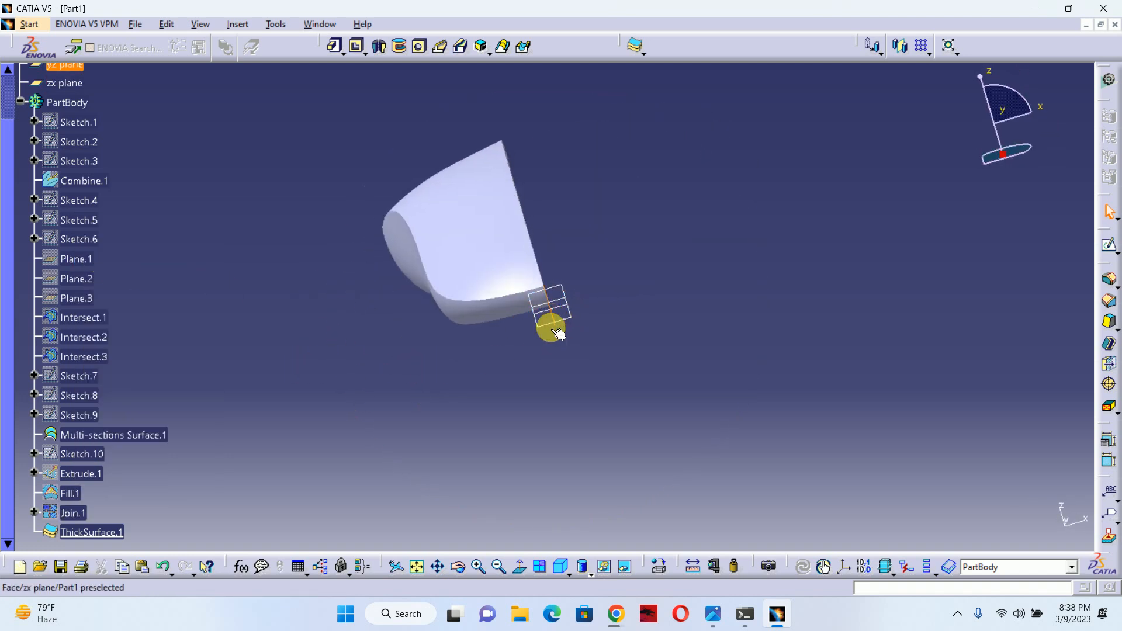
middle_click_drag(551, 326, 637, 324)
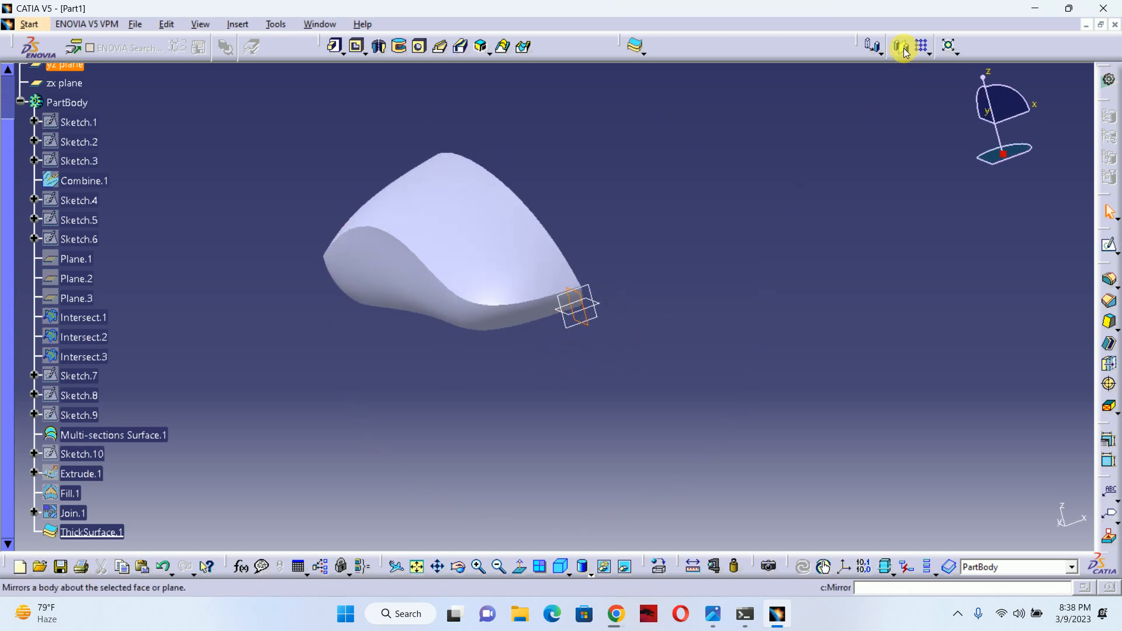
left_click(901, 46)
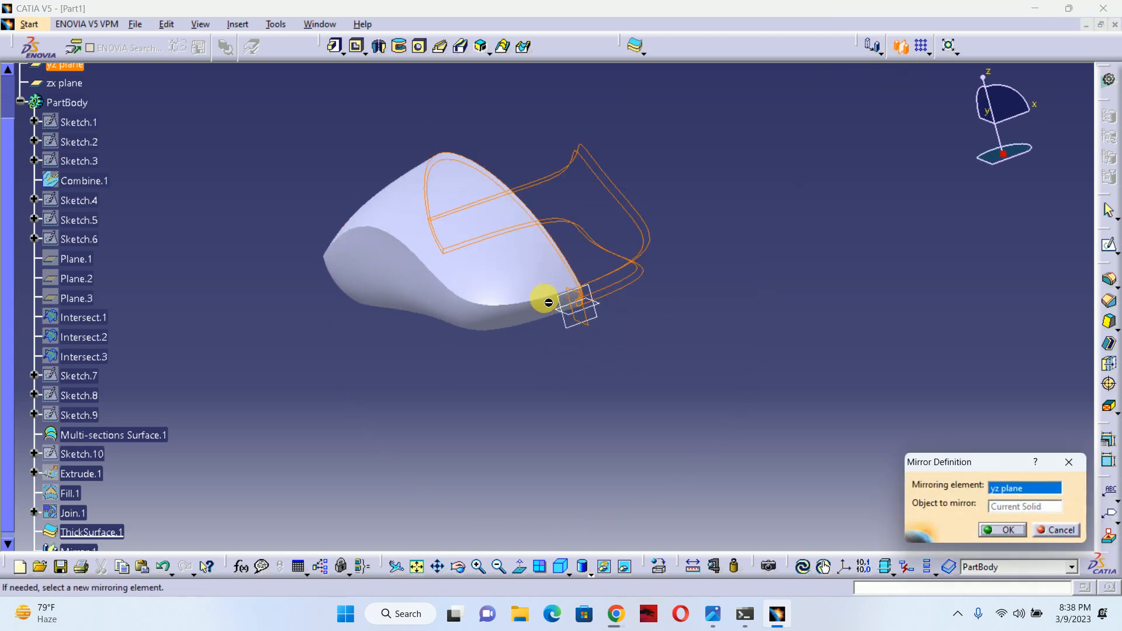
left_click(1001, 530)
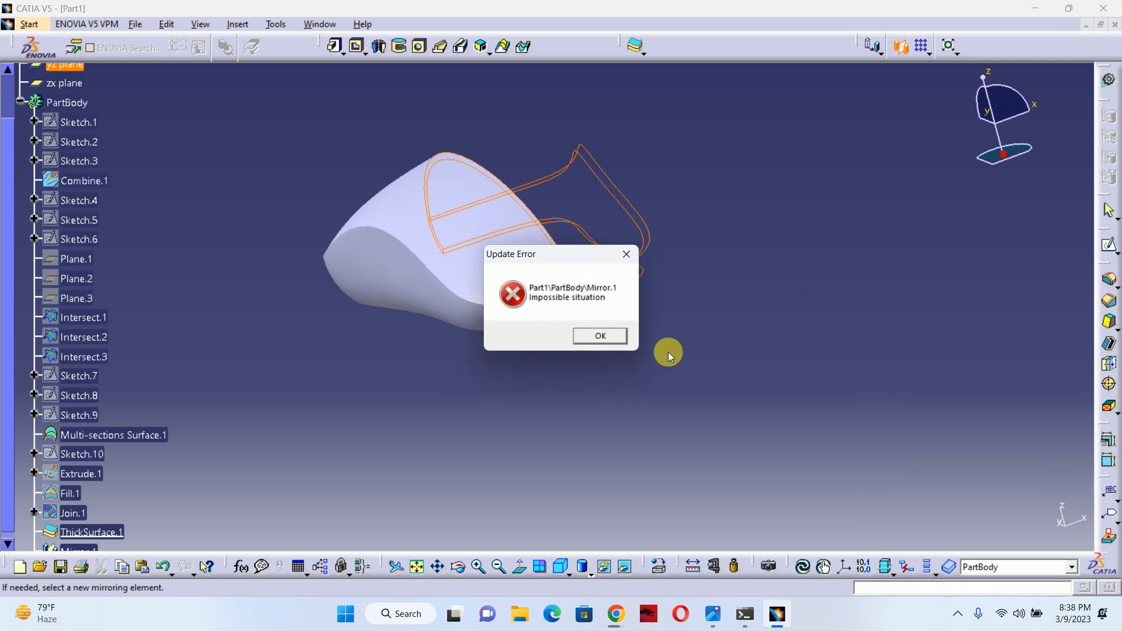
left_click(602, 336)
left_click(491, 291)
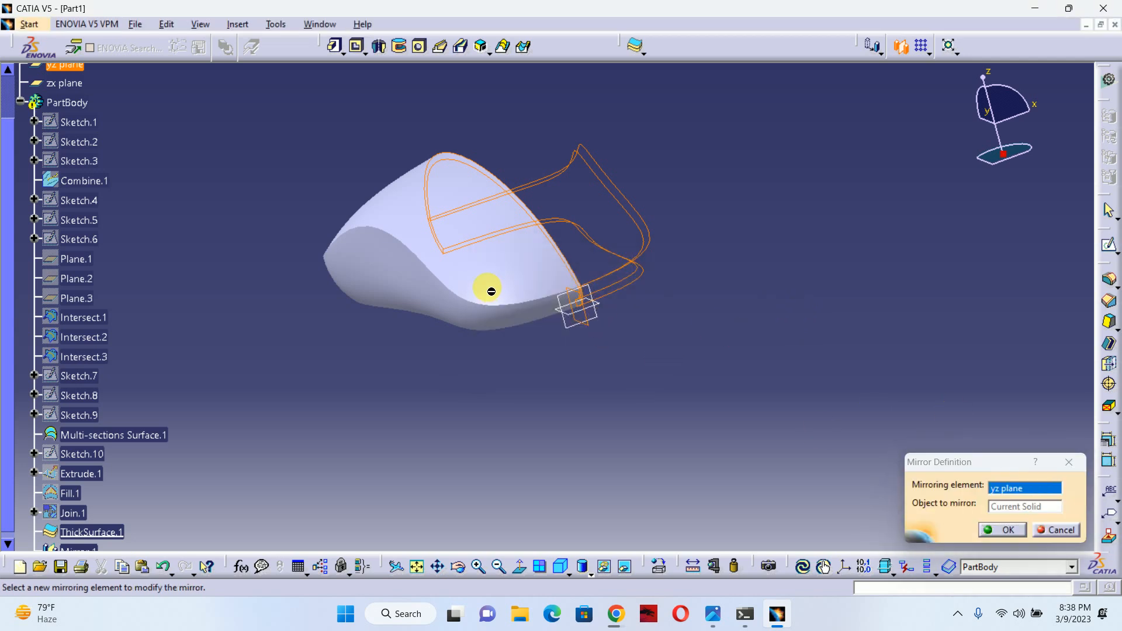
key("Return")
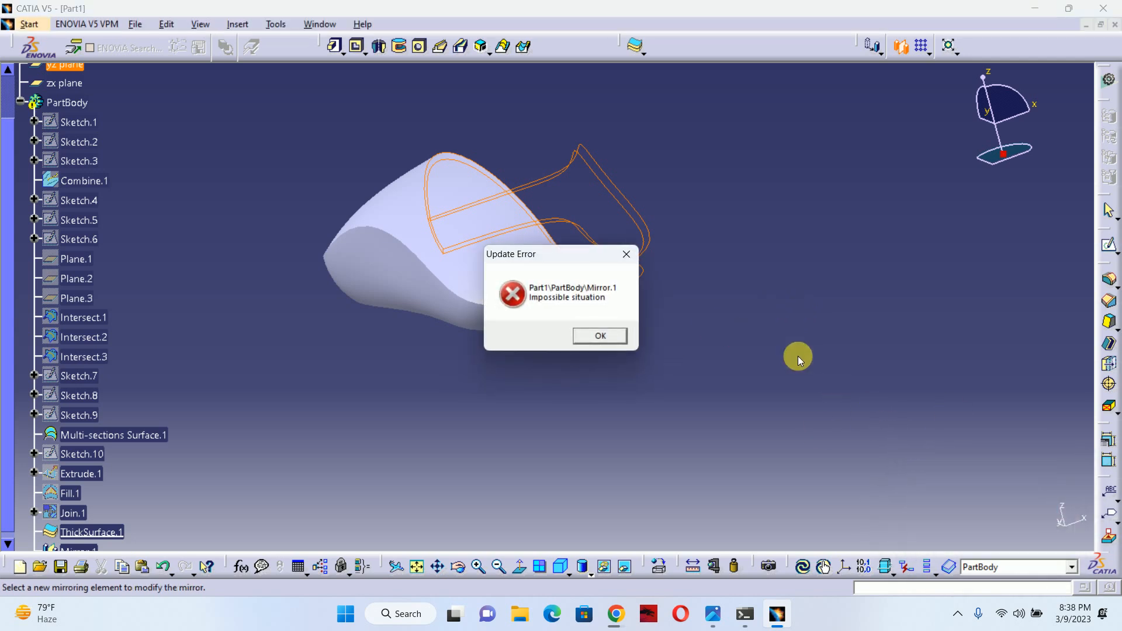
left_click(595, 338)
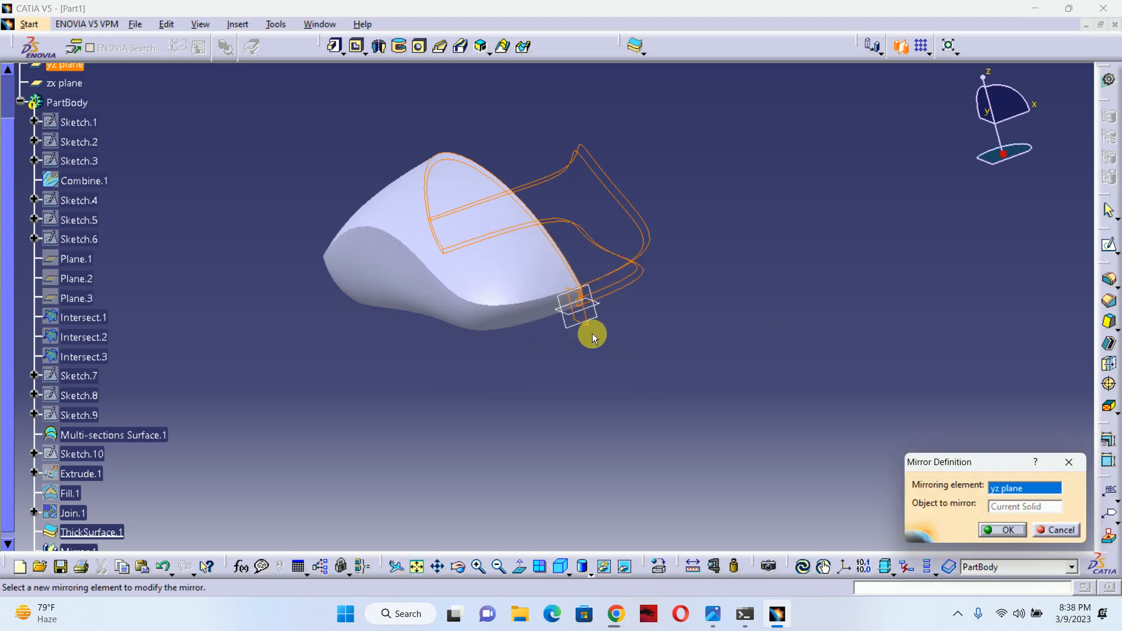
left_click(1067, 533)
Undo the thickening and the surface join, and return to the Wireframe and Surface Design workbench.
key("ctrl+z")
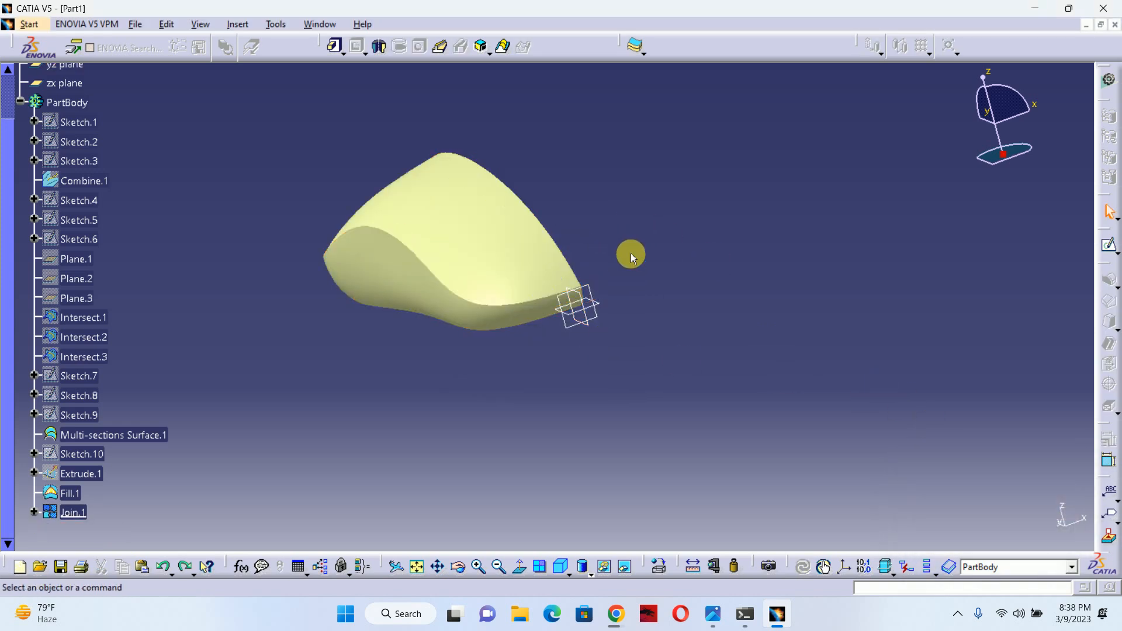
key("ctrl+z")
middle_click_drag(661, 292, 485, 325)
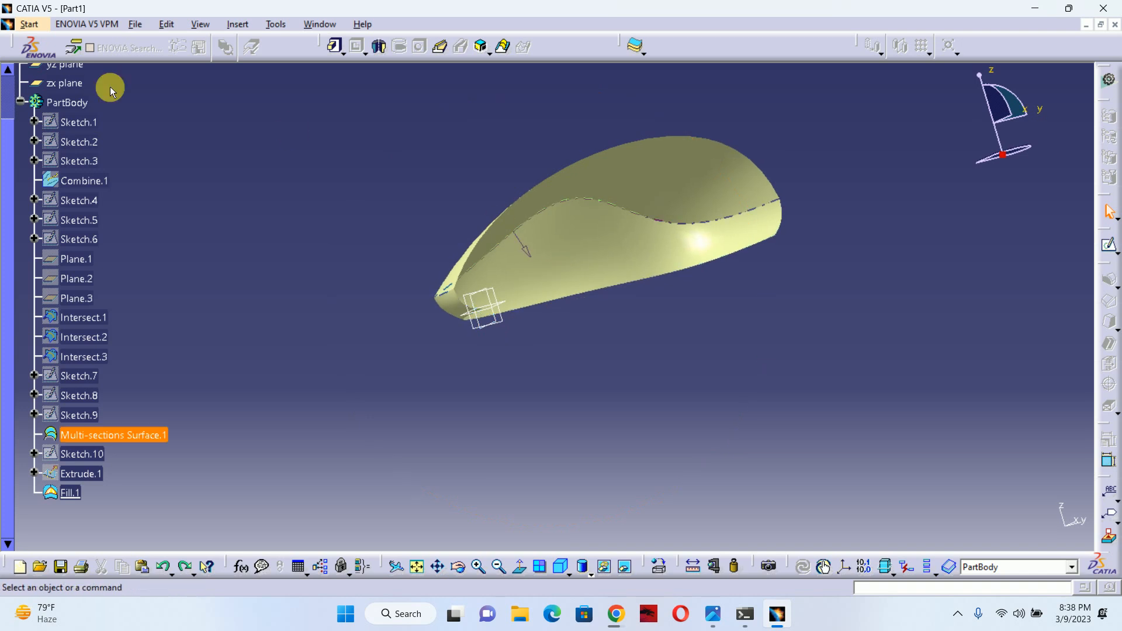
left_click(29, 24)
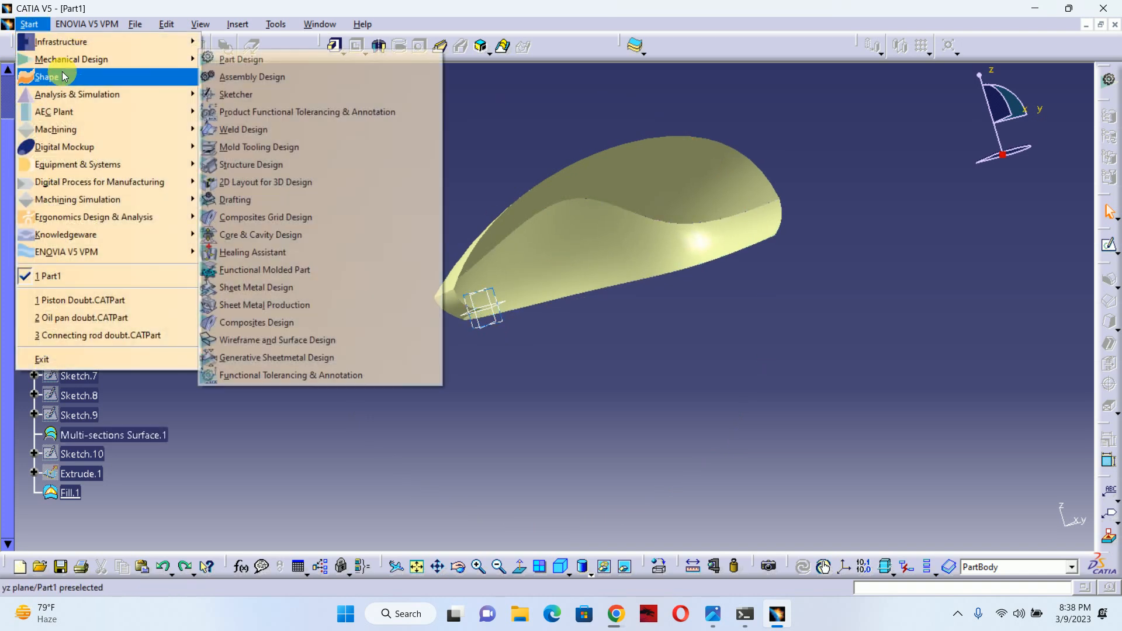
mouse_move(87, 59)
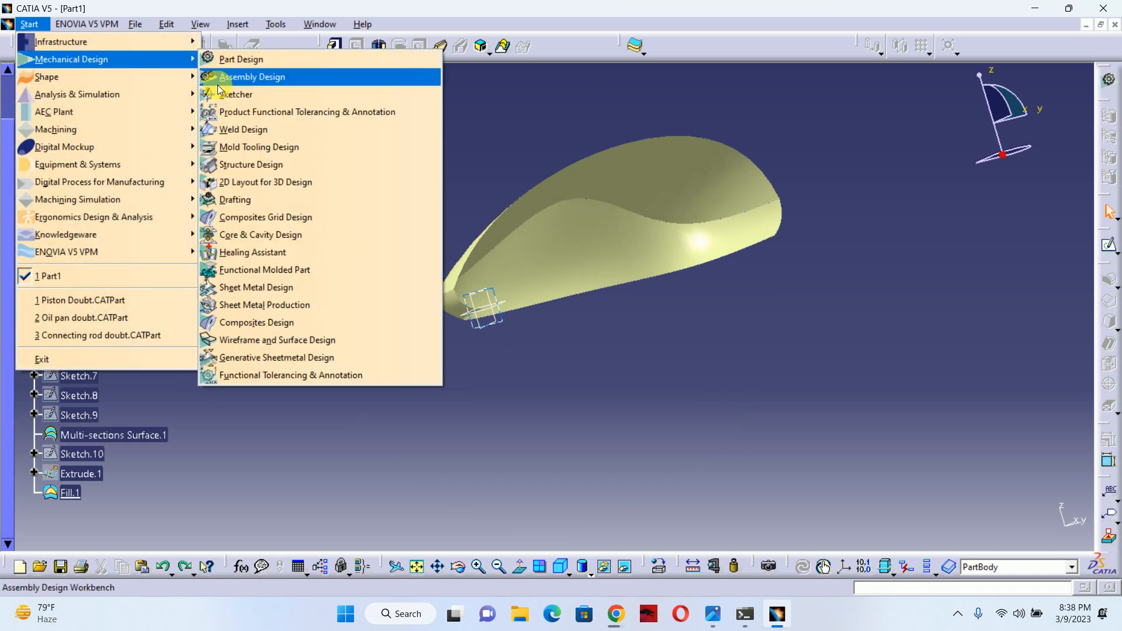
left_click(279, 339)
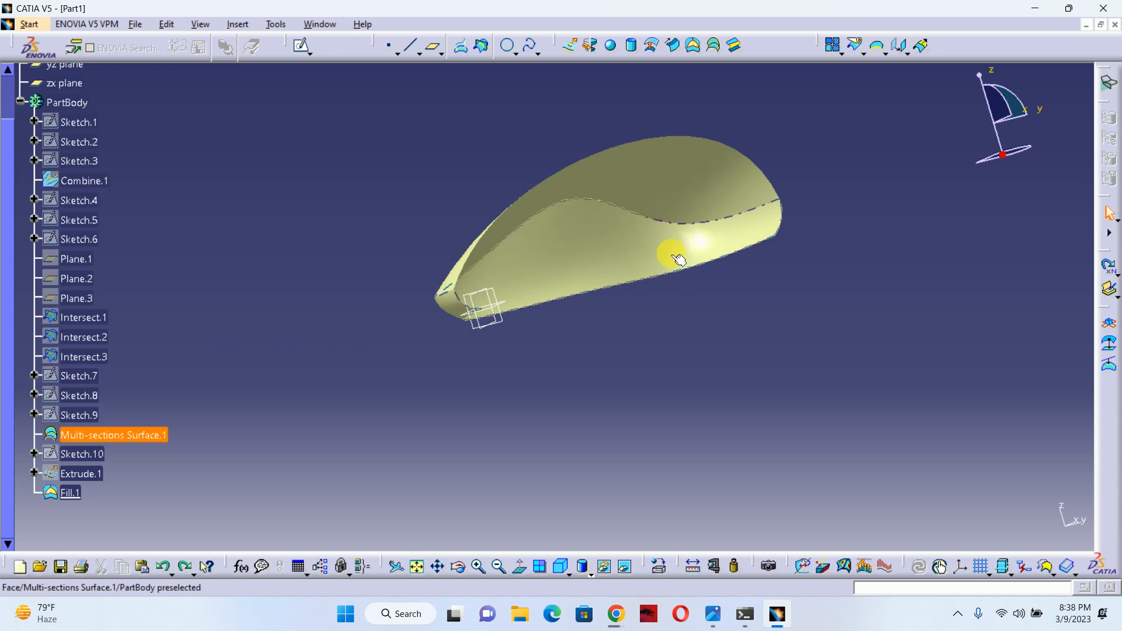
left_click(907, 53)
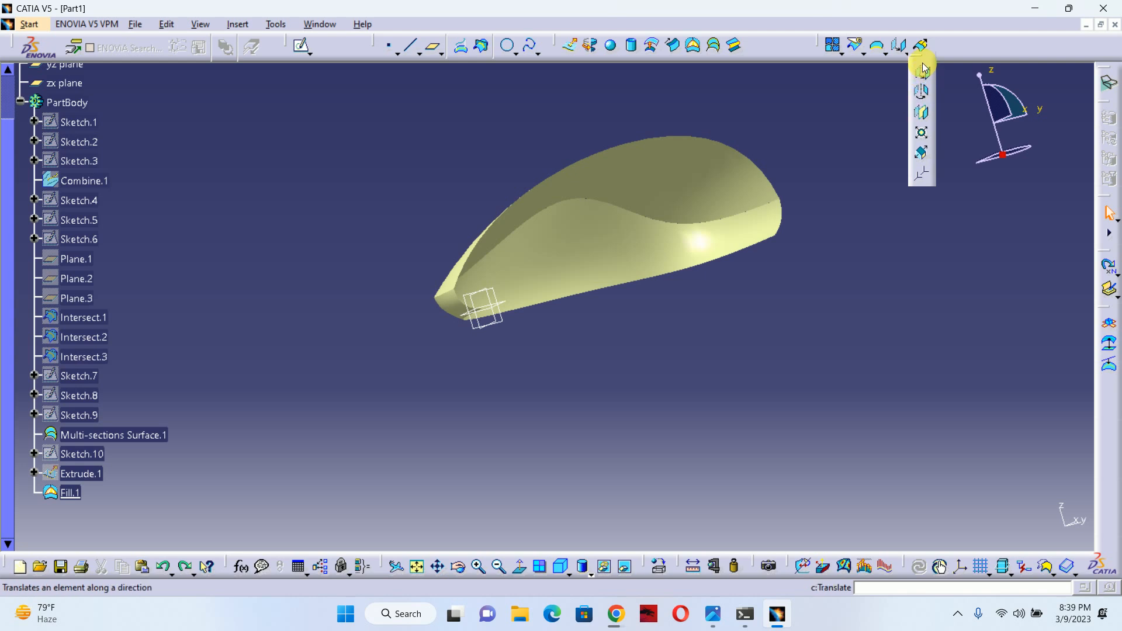
left_click(922, 116)
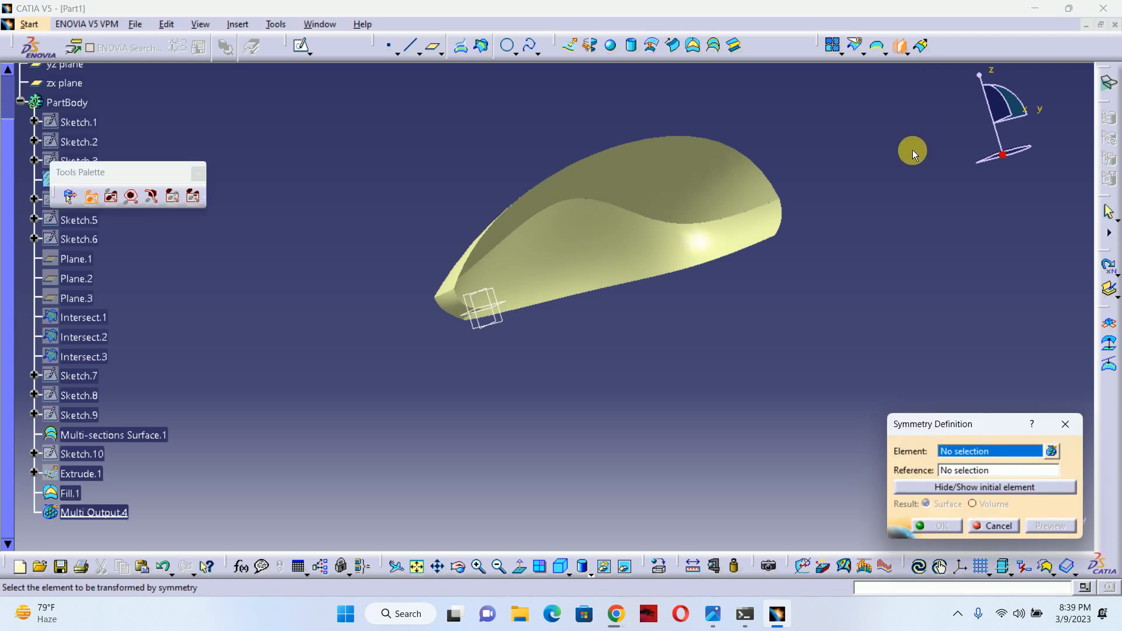
left_click(605, 192)
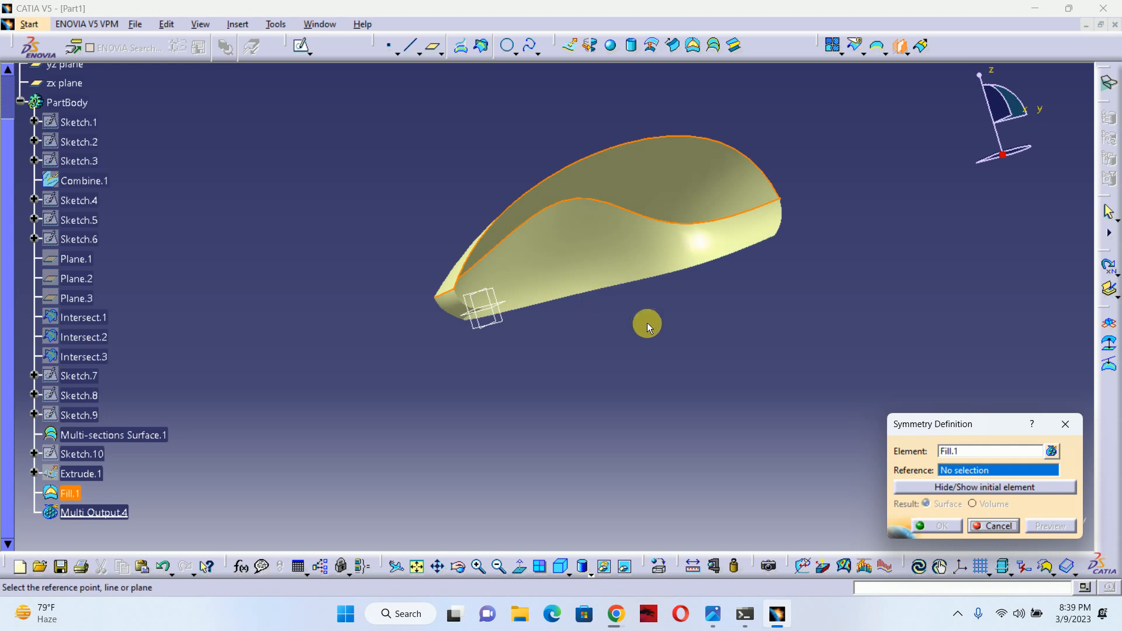
left_click(996, 524)
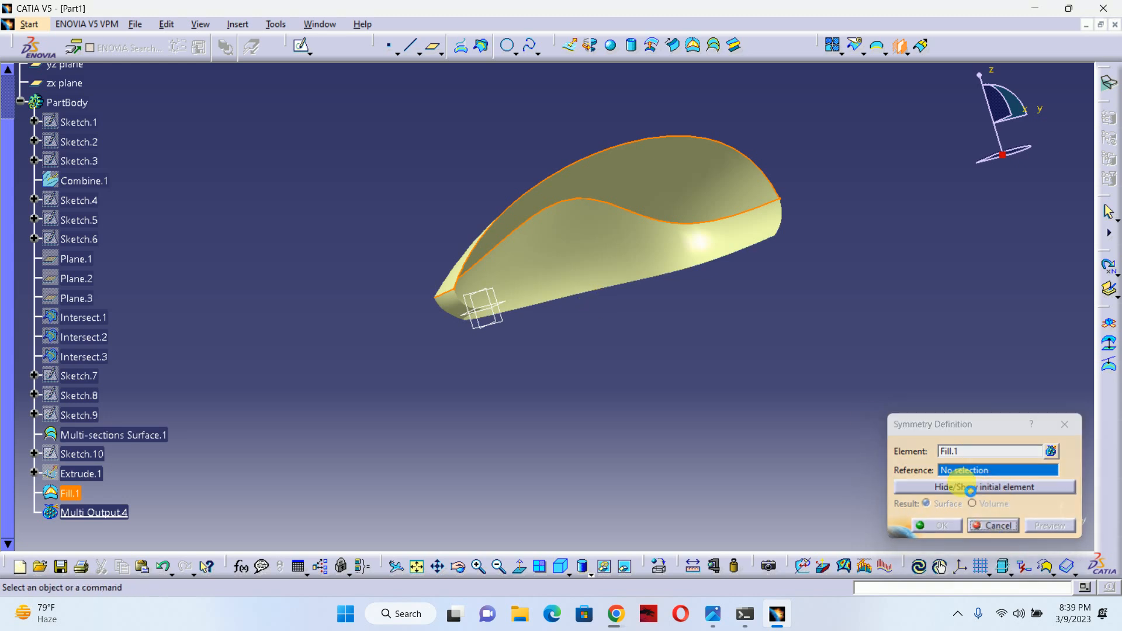
Join Fill.1 and Multi-sections Surface.1 into one surface with a 0.001 mm merging distance.
left_click(834, 47)
left_click(586, 233)
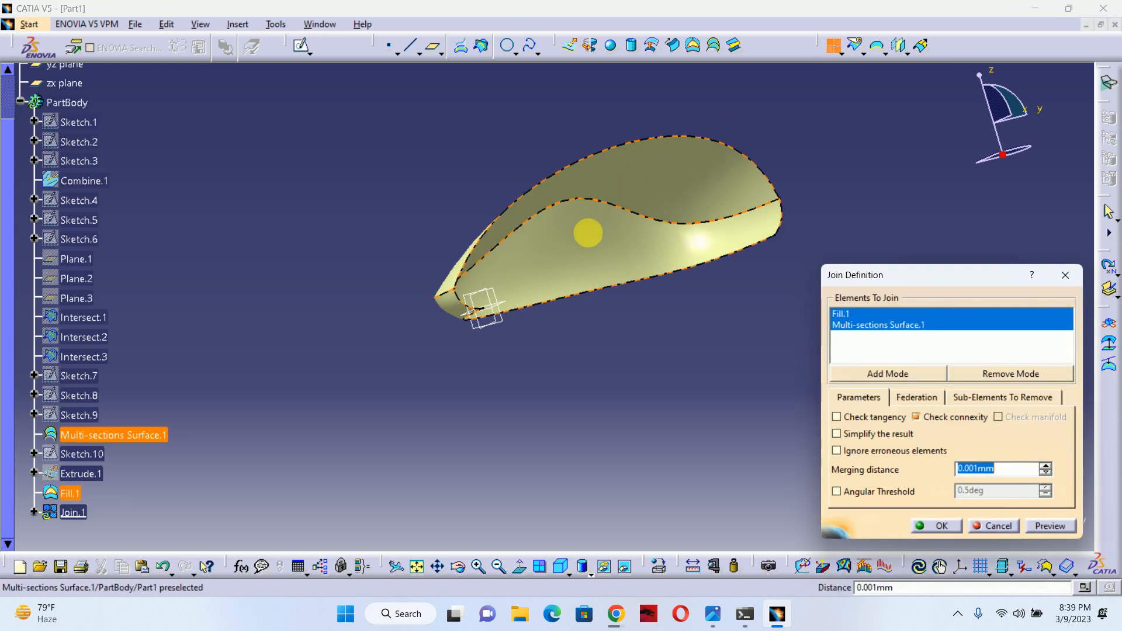
left_click(942, 526)
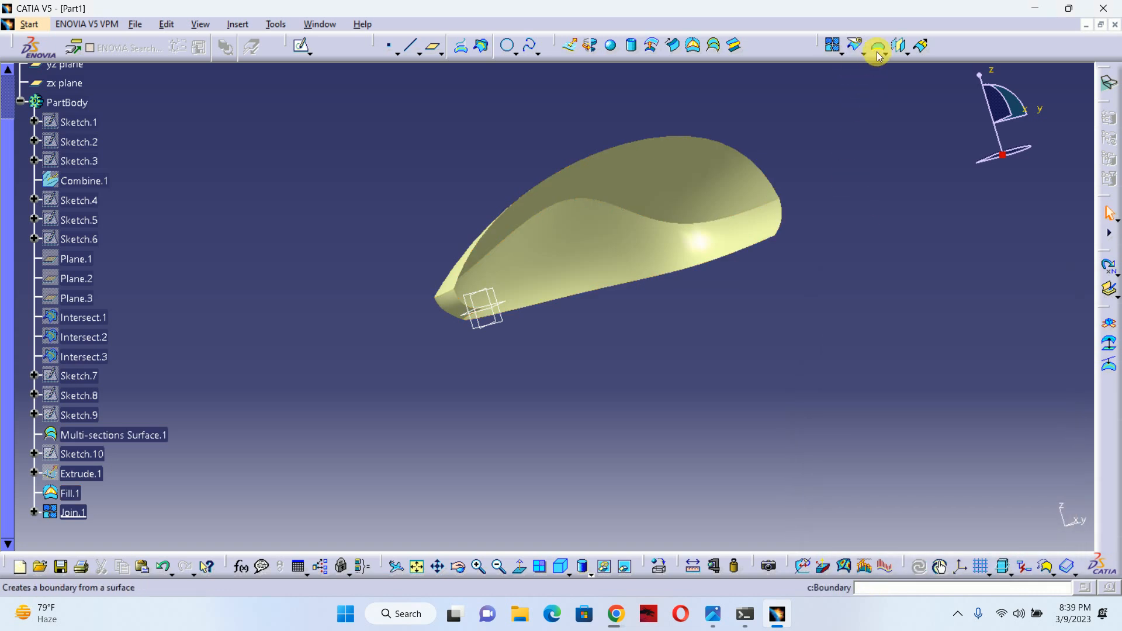
Create a Symmetry copy of the joined half surface Join.1 about the yz plane.
left_click(906, 51)
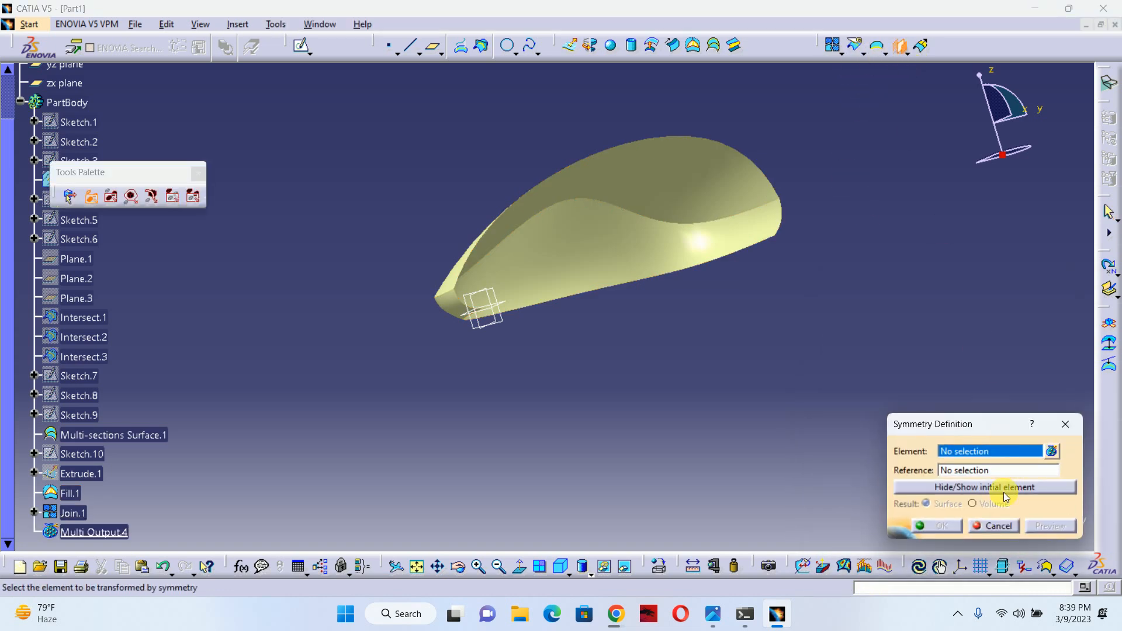
left_click(1001, 526)
left_click(908, 56)
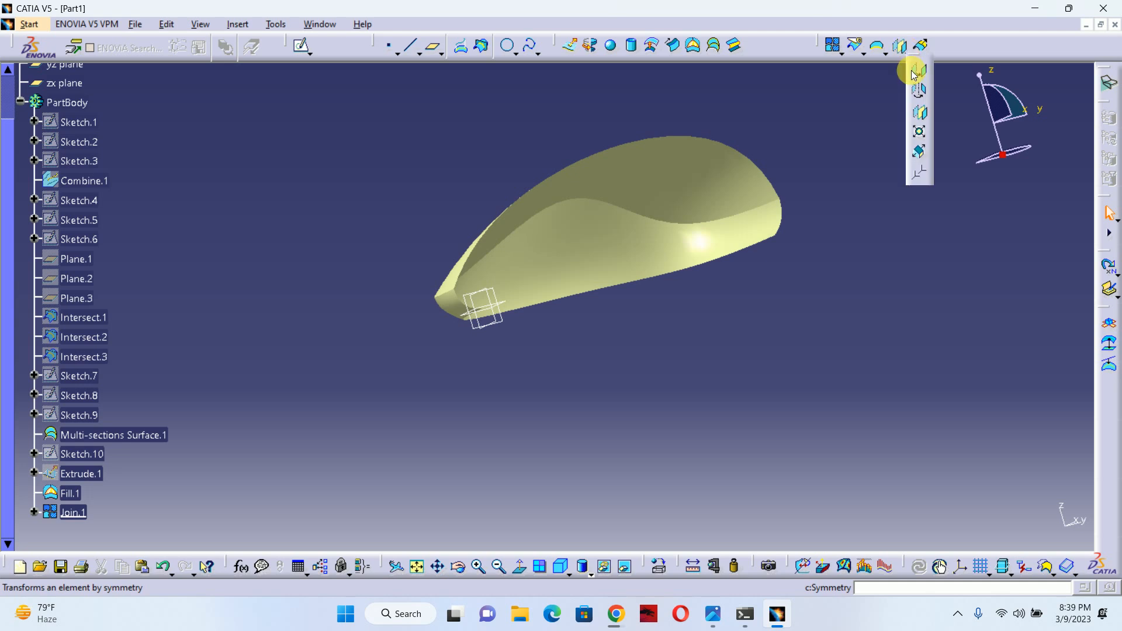
left_click(920, 113)
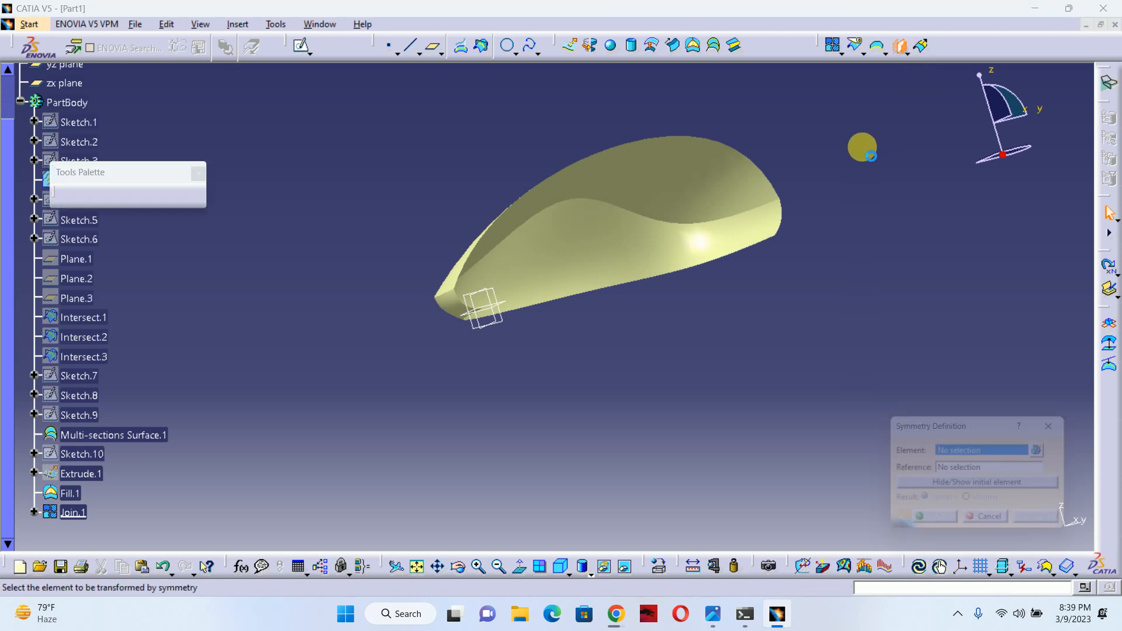
left_click(726, 232)
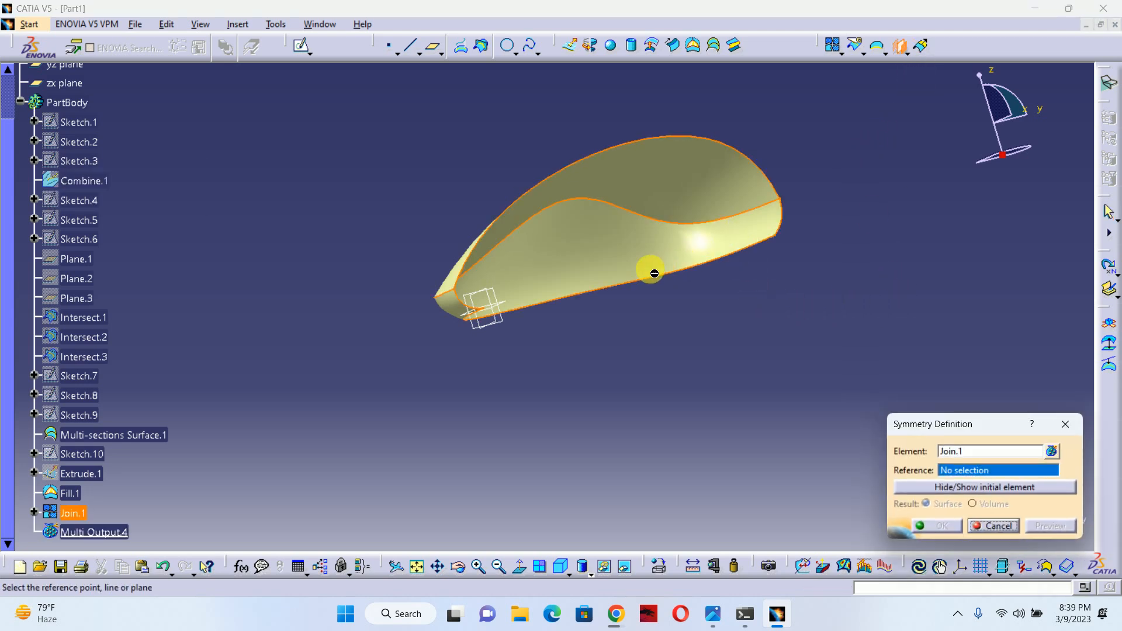
middle_click_drag(645, 270, 516, 343)
left_click(532, 346)
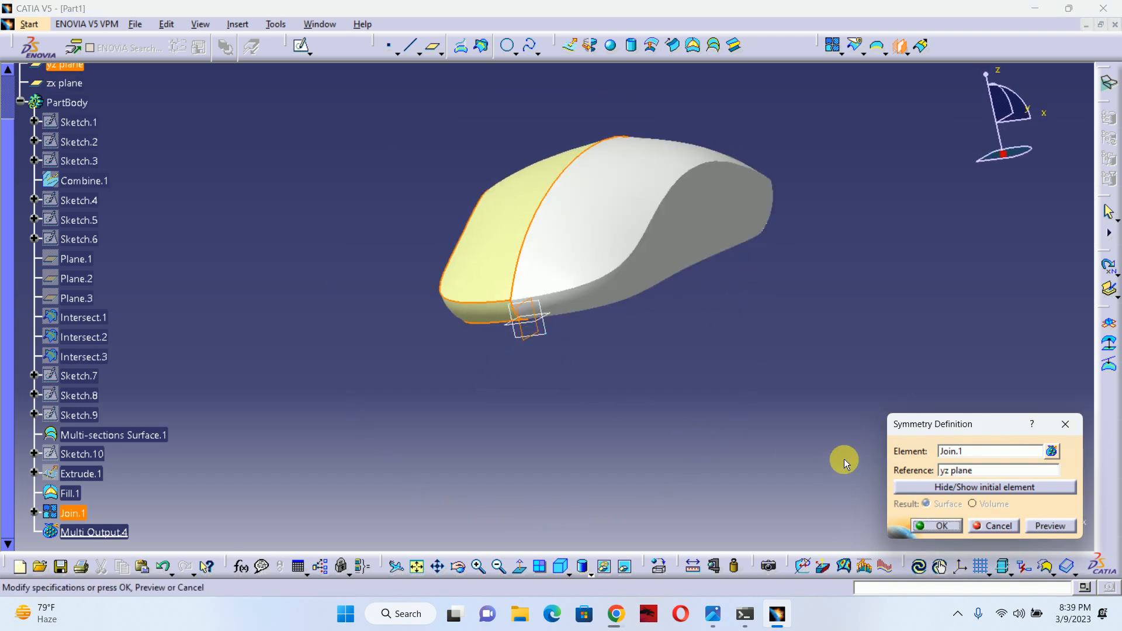
left_click(938, 527)
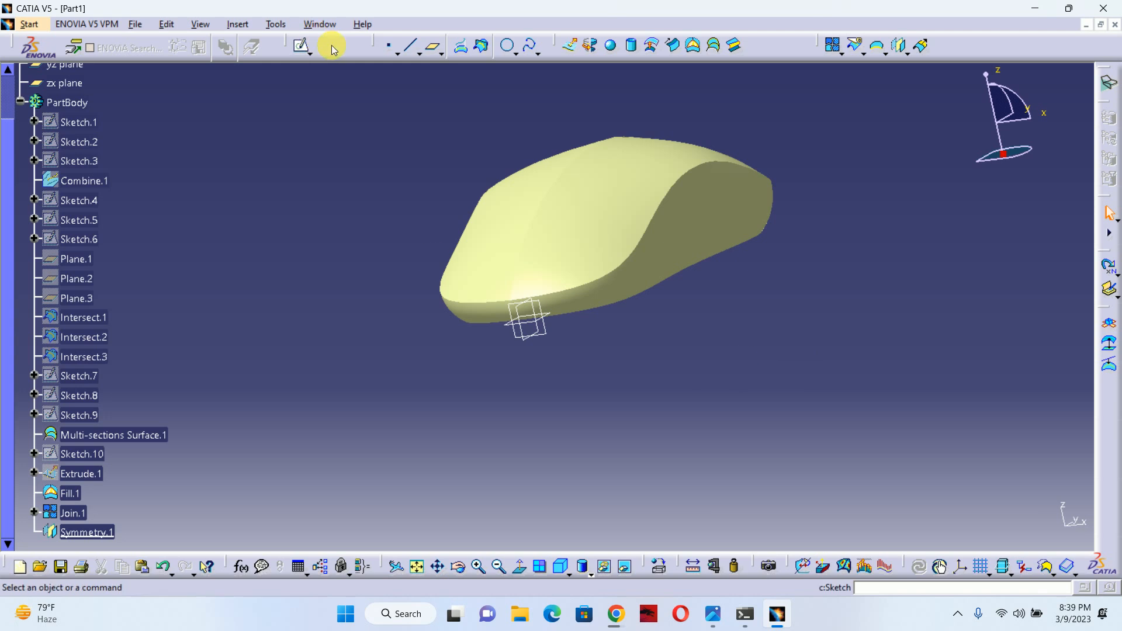
middle_click_drag(476, 146, 533, 180)
middle_click_drag(711, 230, 754, 199)
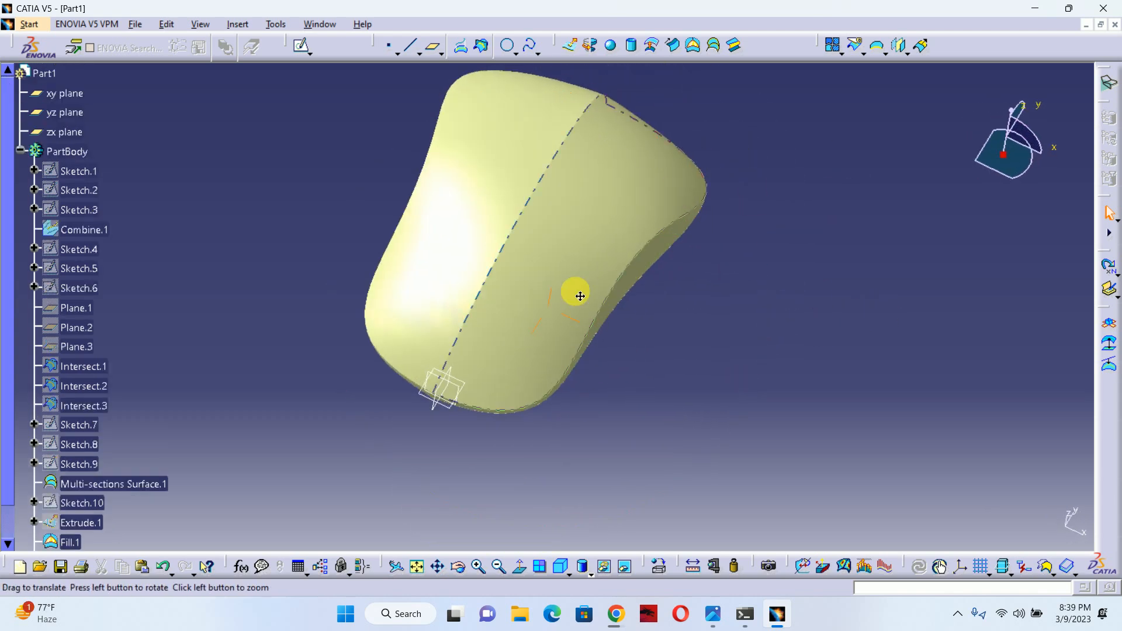
Join Symmetry.1 and Join.1 into one full mouse surface with a 0.001 mm merging distance.
middle_click_drag(579, 293, 503, 246)
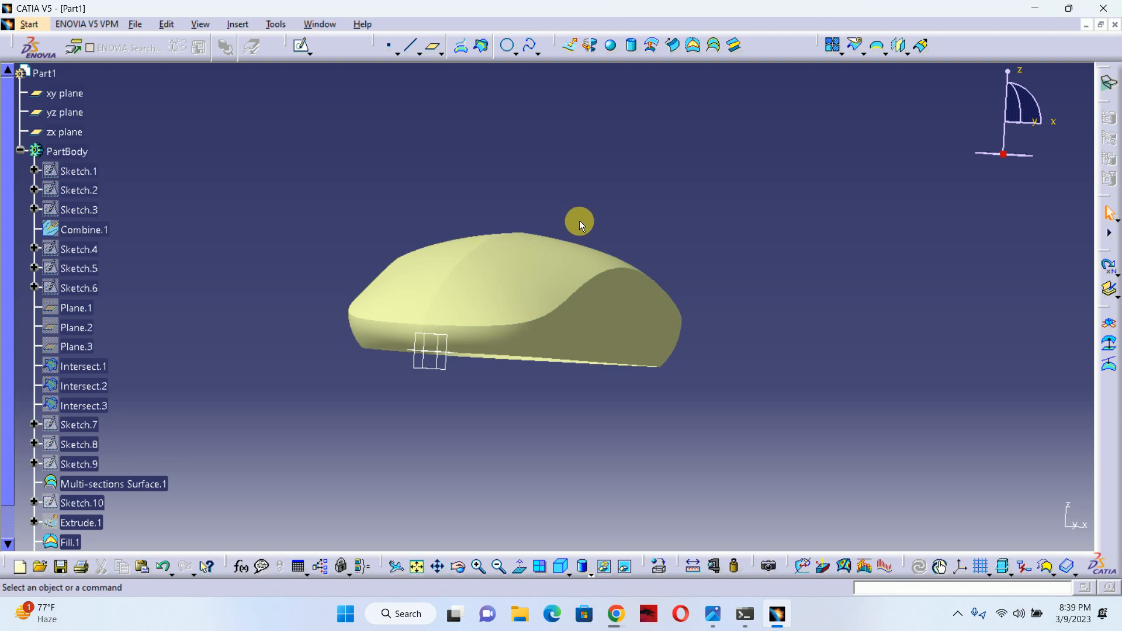
middle_click_drag(581, 221, 522, 247)
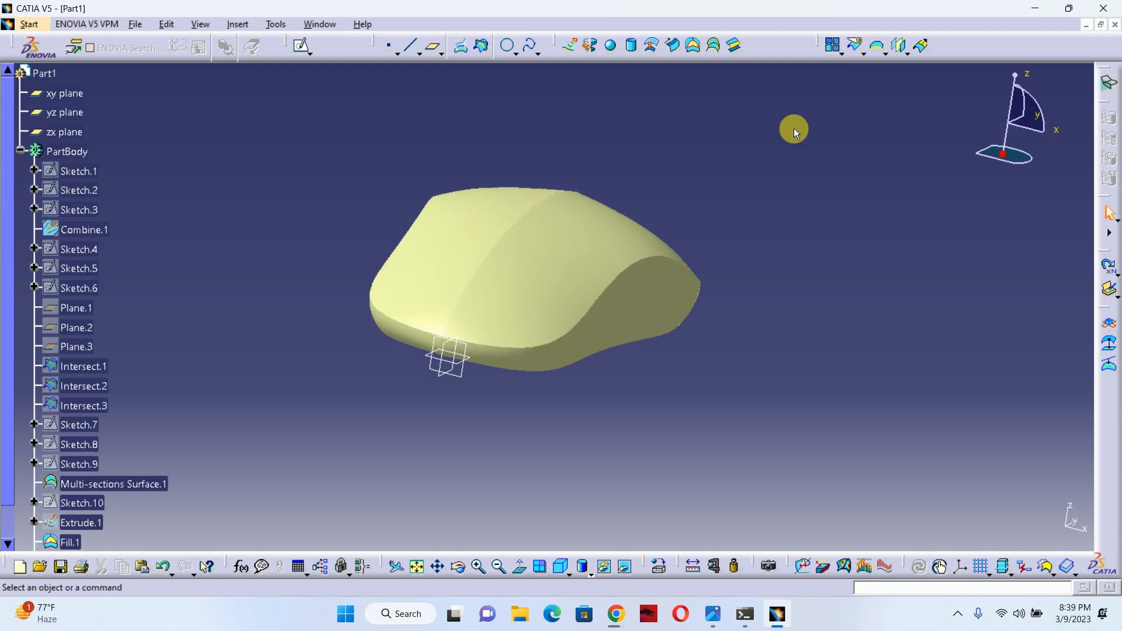
left_click(836, 47)
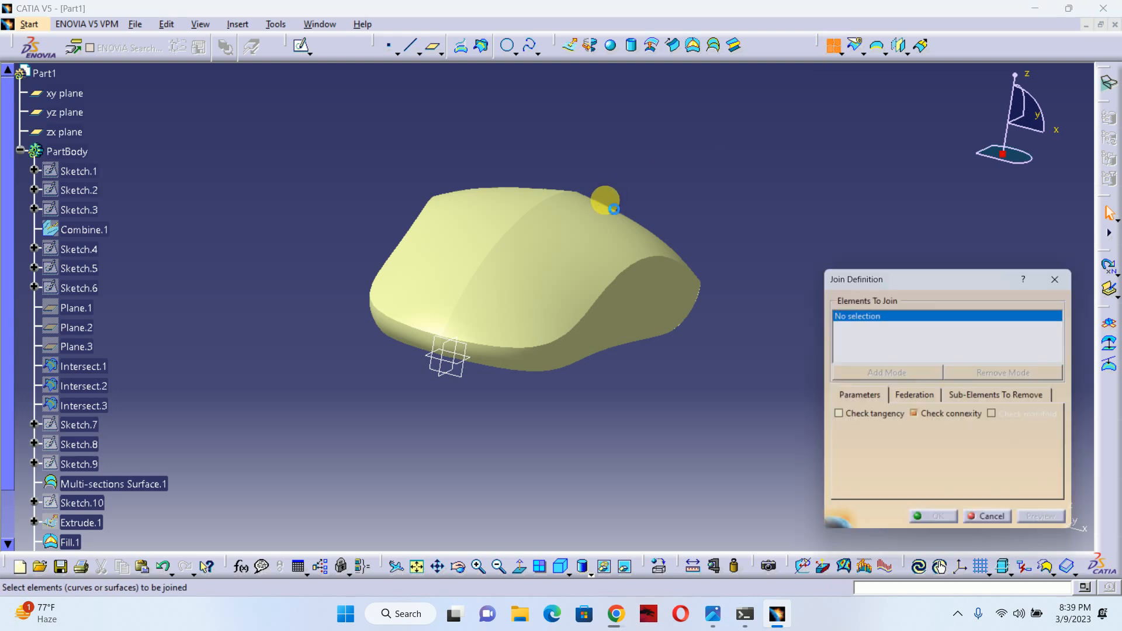
left_click(494, 230)
left_click(643, 274)
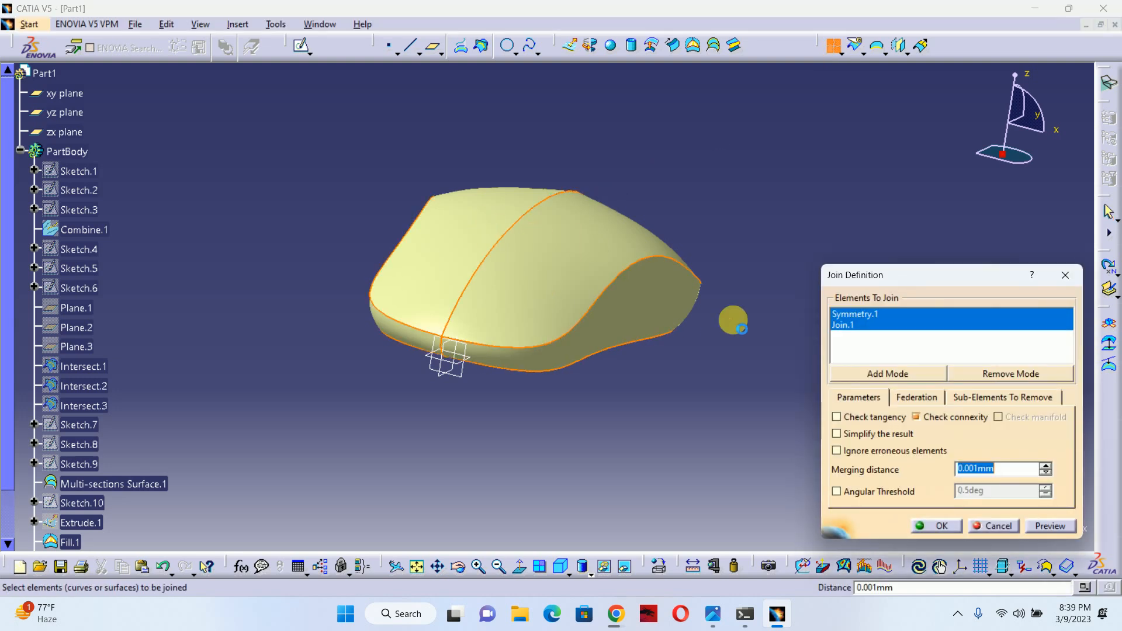
left_click(932, 527)
Switch to the Part Design workbench and thicken the full joined surface with a 1 mm first offset and a 0 mm second offset.
middle_click_drag(747, 333, 361, 104)
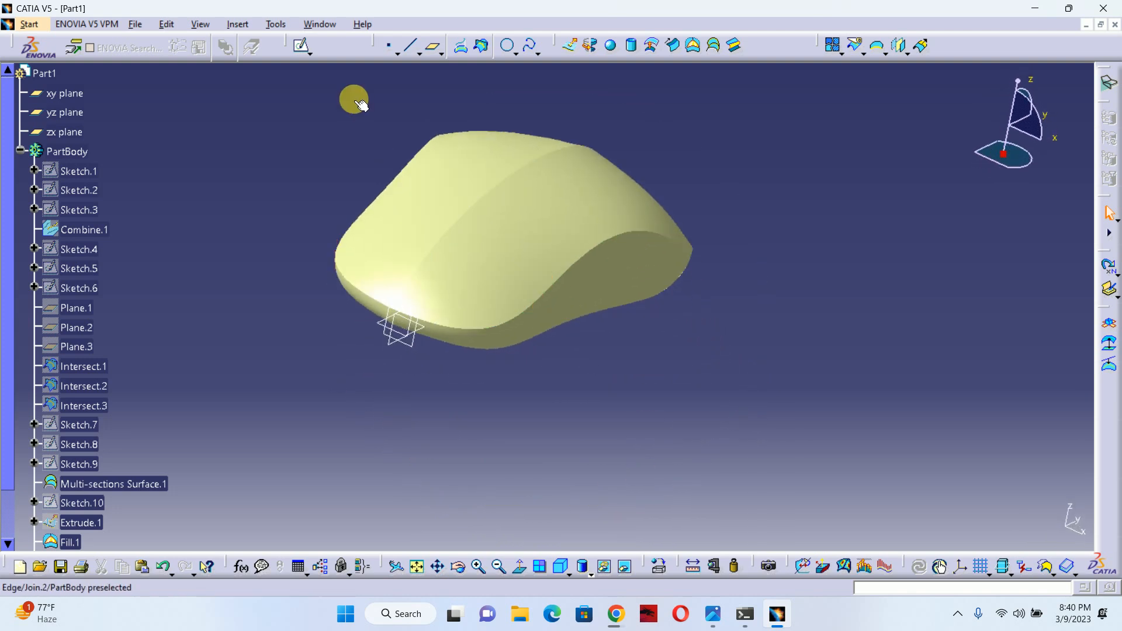
left_click(33, 28)
mouse_move(117, 50)
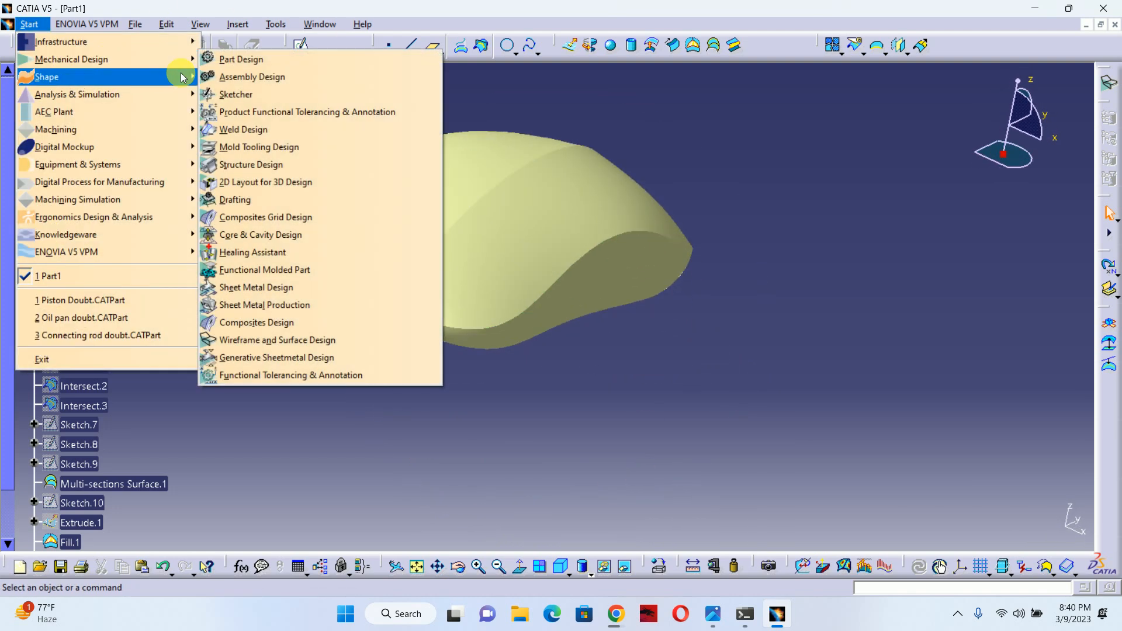
left_click(257, 52)
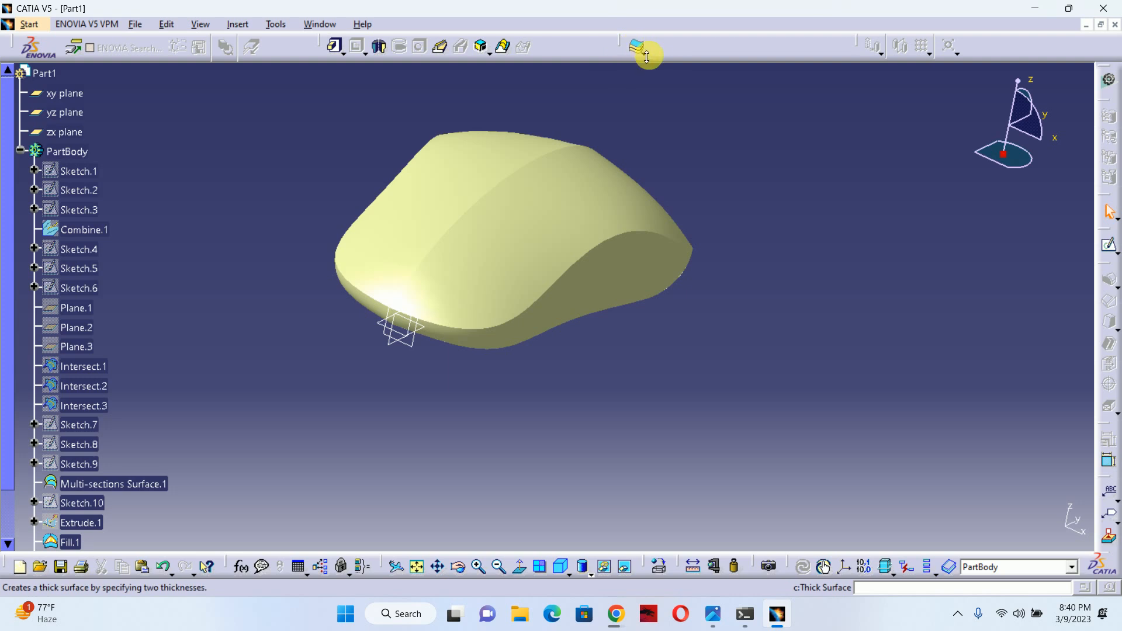
left_click(644, 53)
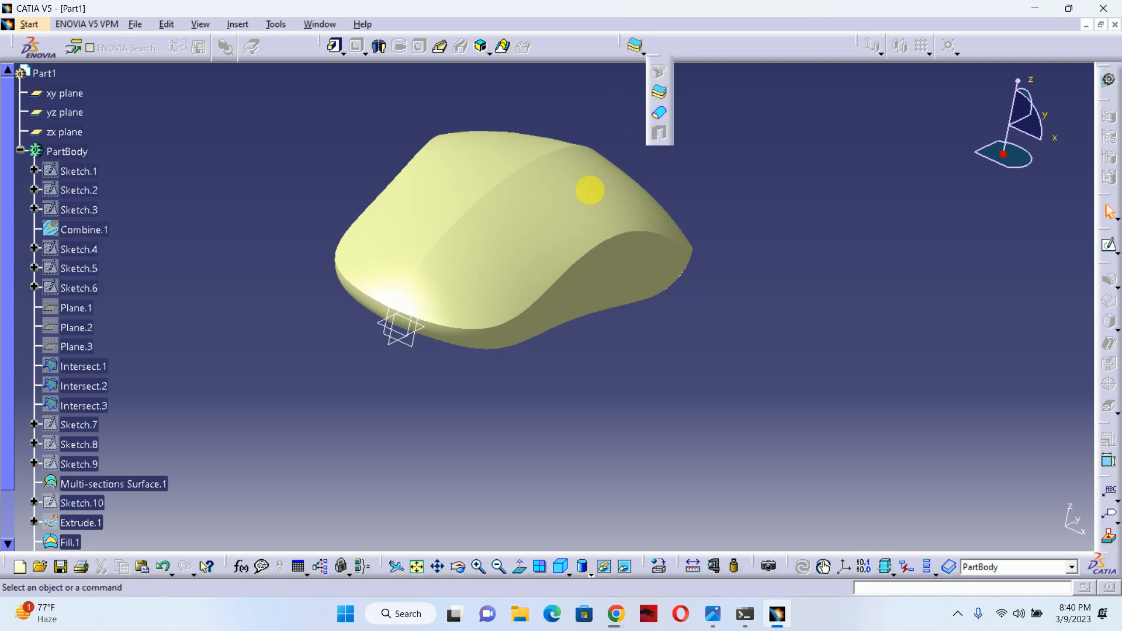
left_click(590, 219)
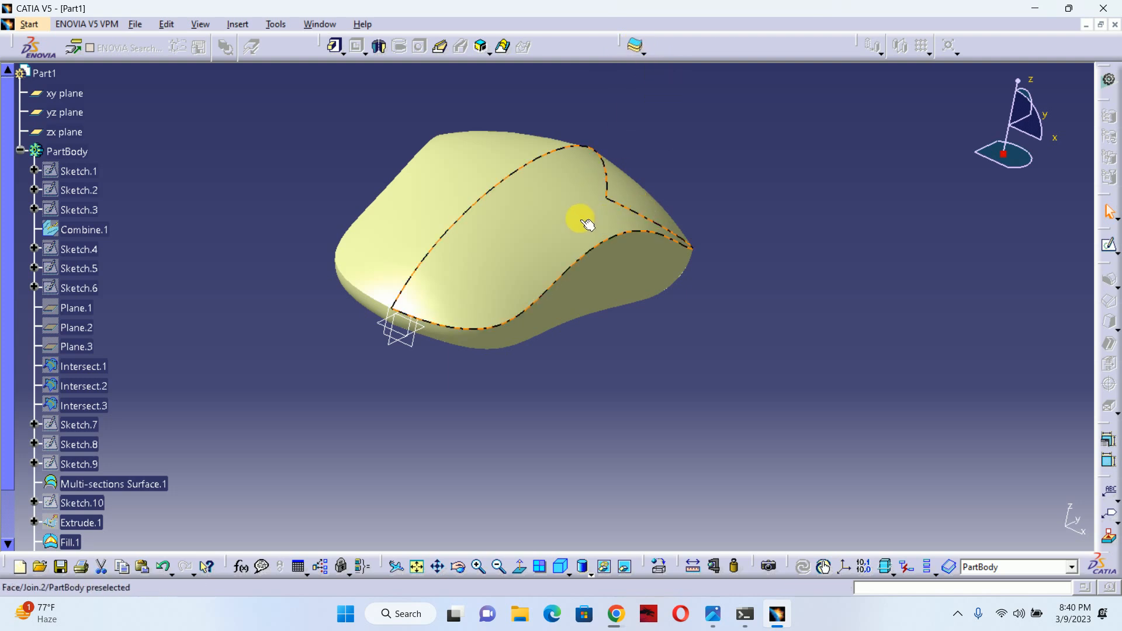
left_click(634, 46)
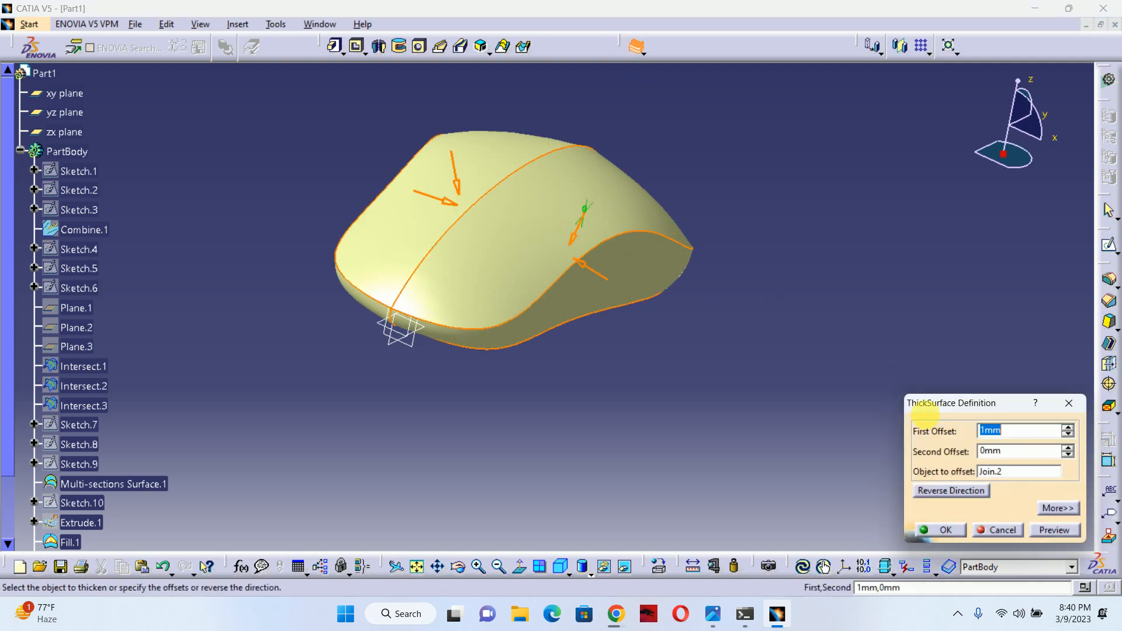
left_click(945, 530)
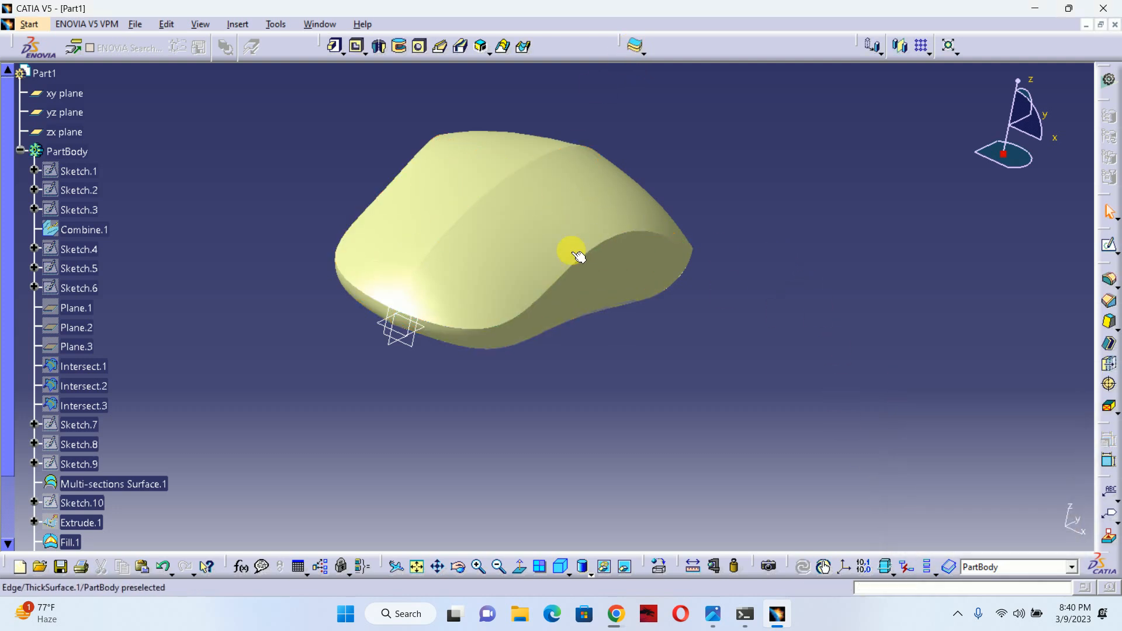
Hide the joined surface Join.2 and inspect the thickened mouse shell from several sides.
scroll(88, 476, "down", 3)
right_click(71, 455)
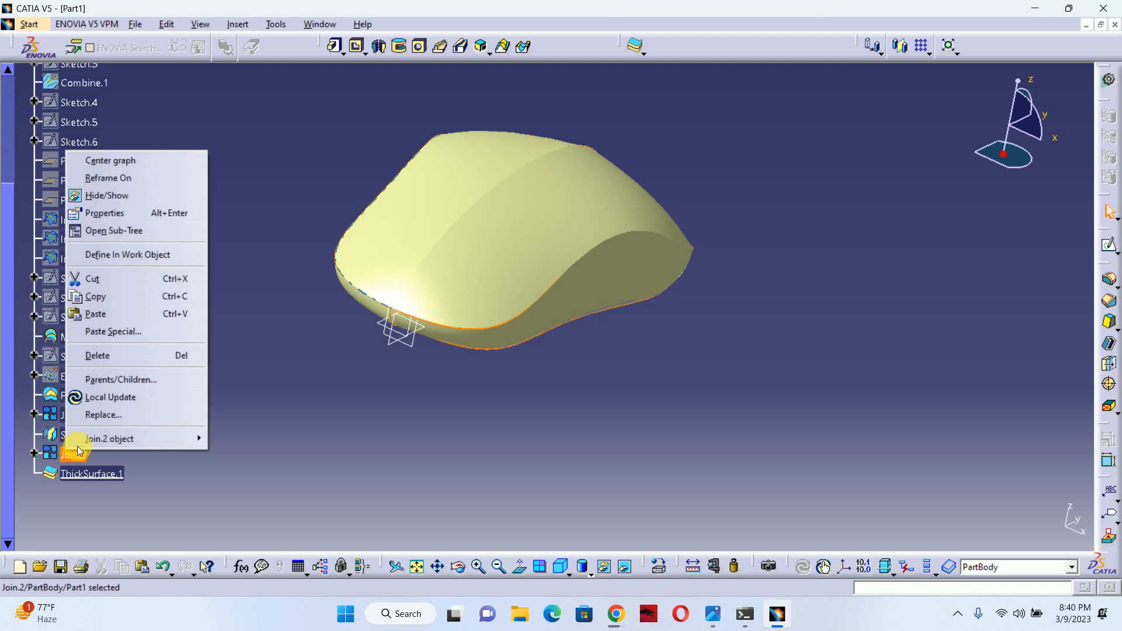
left_click(97, 195)
middle_click_drag(587, 292, 436, 87)
middle_click_drag(609, 372, 635, 397)
middle_click_drag(503, 268, 560, 326)
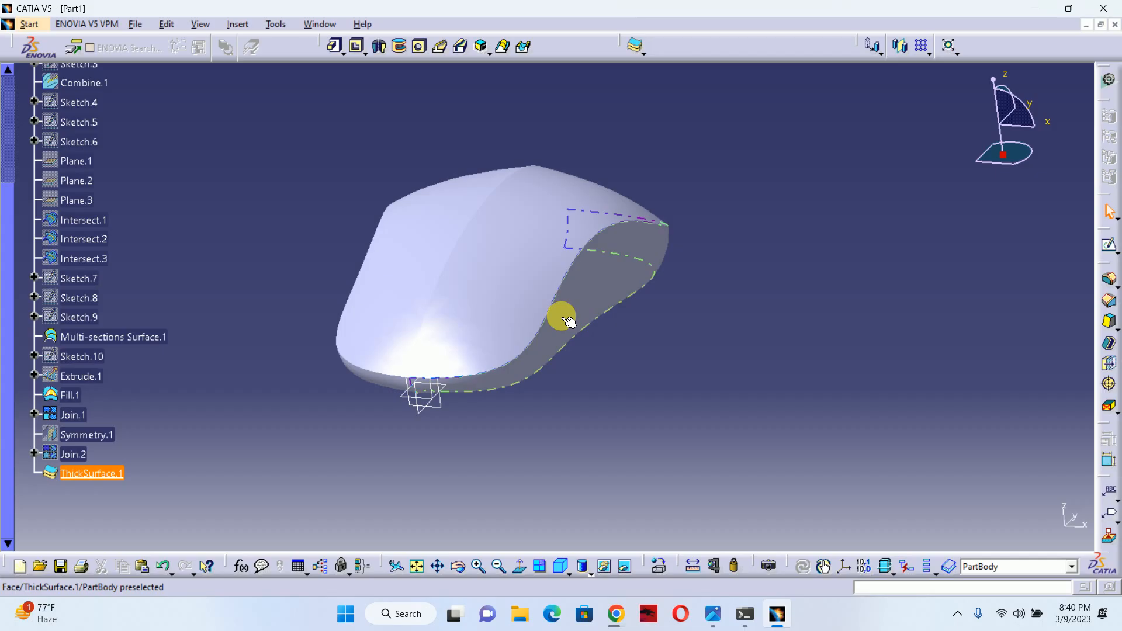
middle_click_drag(589, 315, 383, 310)
middle_click_drag(288, 290, 418, 303)
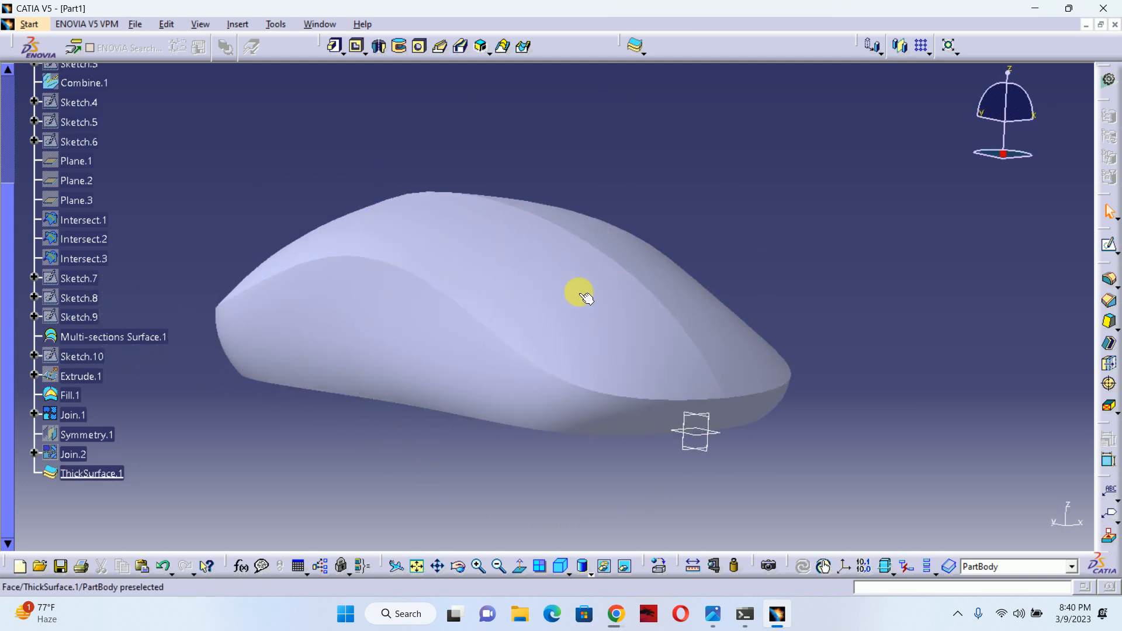